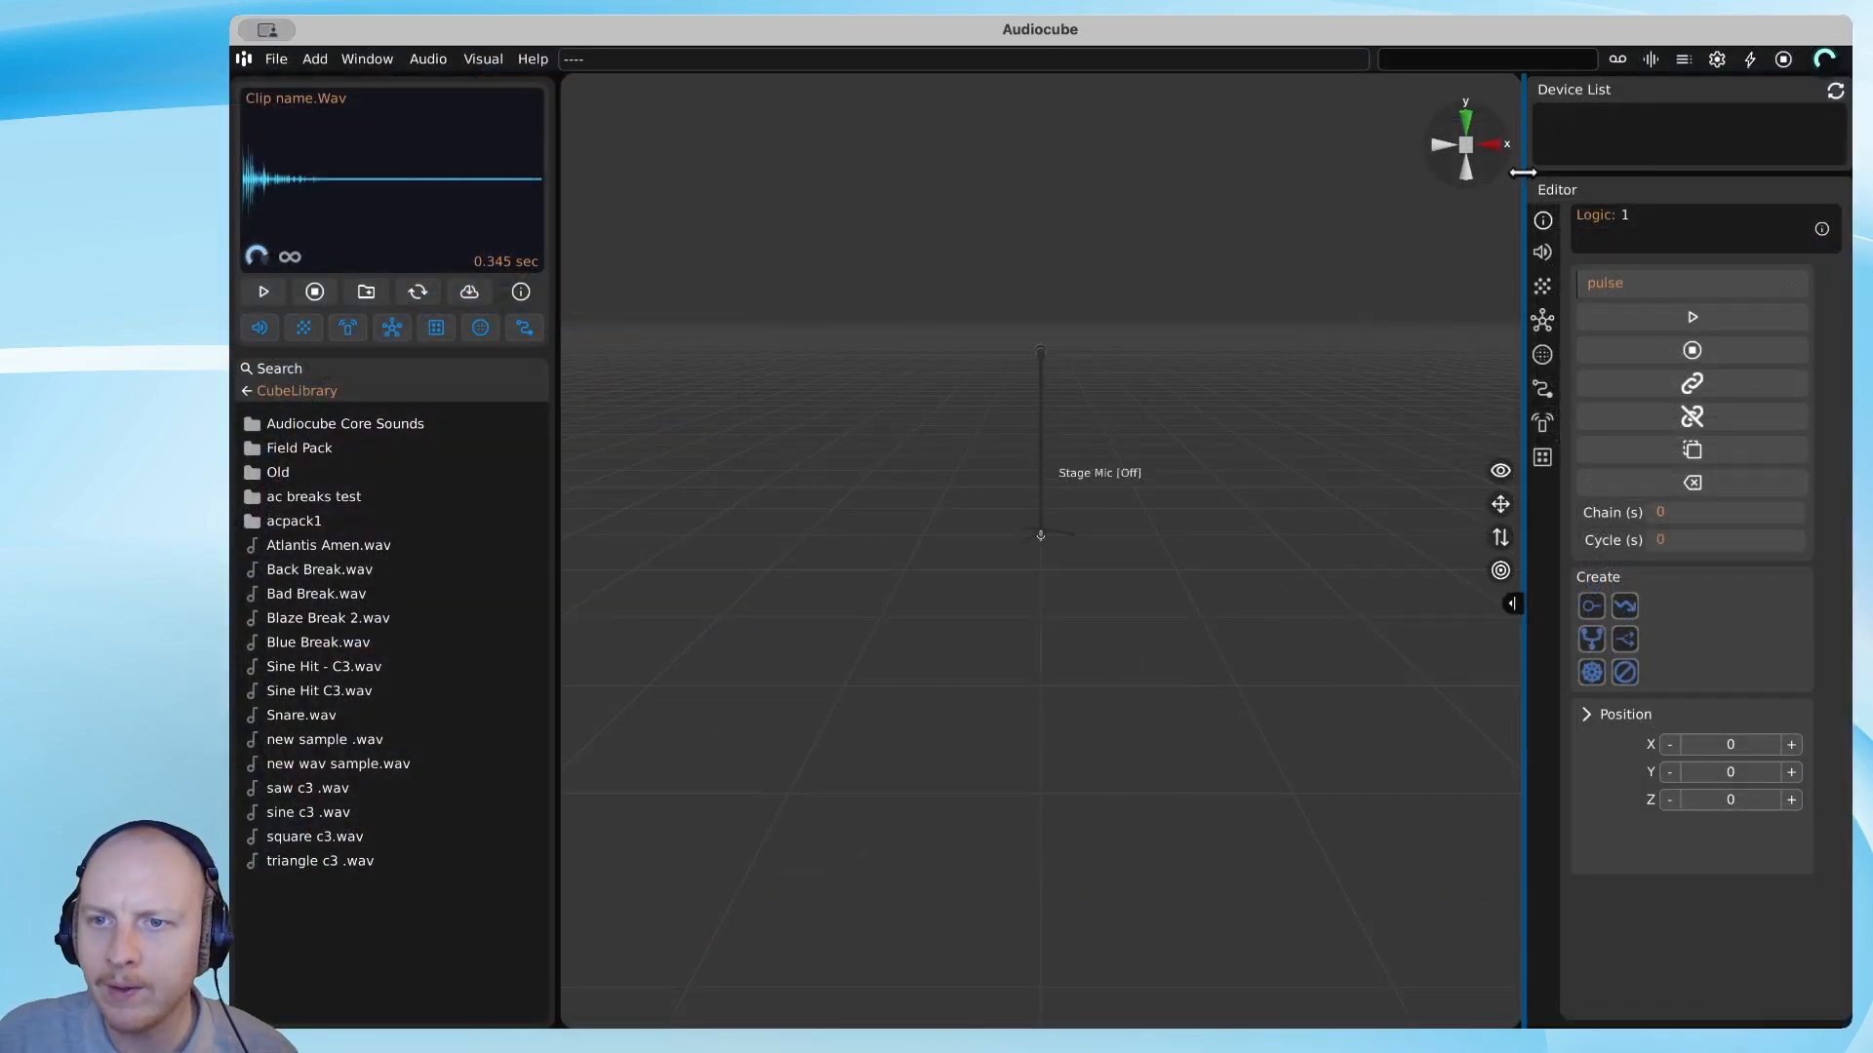
Narrow the editor and sound browser side panels to give the 3D scene more room.
drag(1529, 186, 1590, 181)
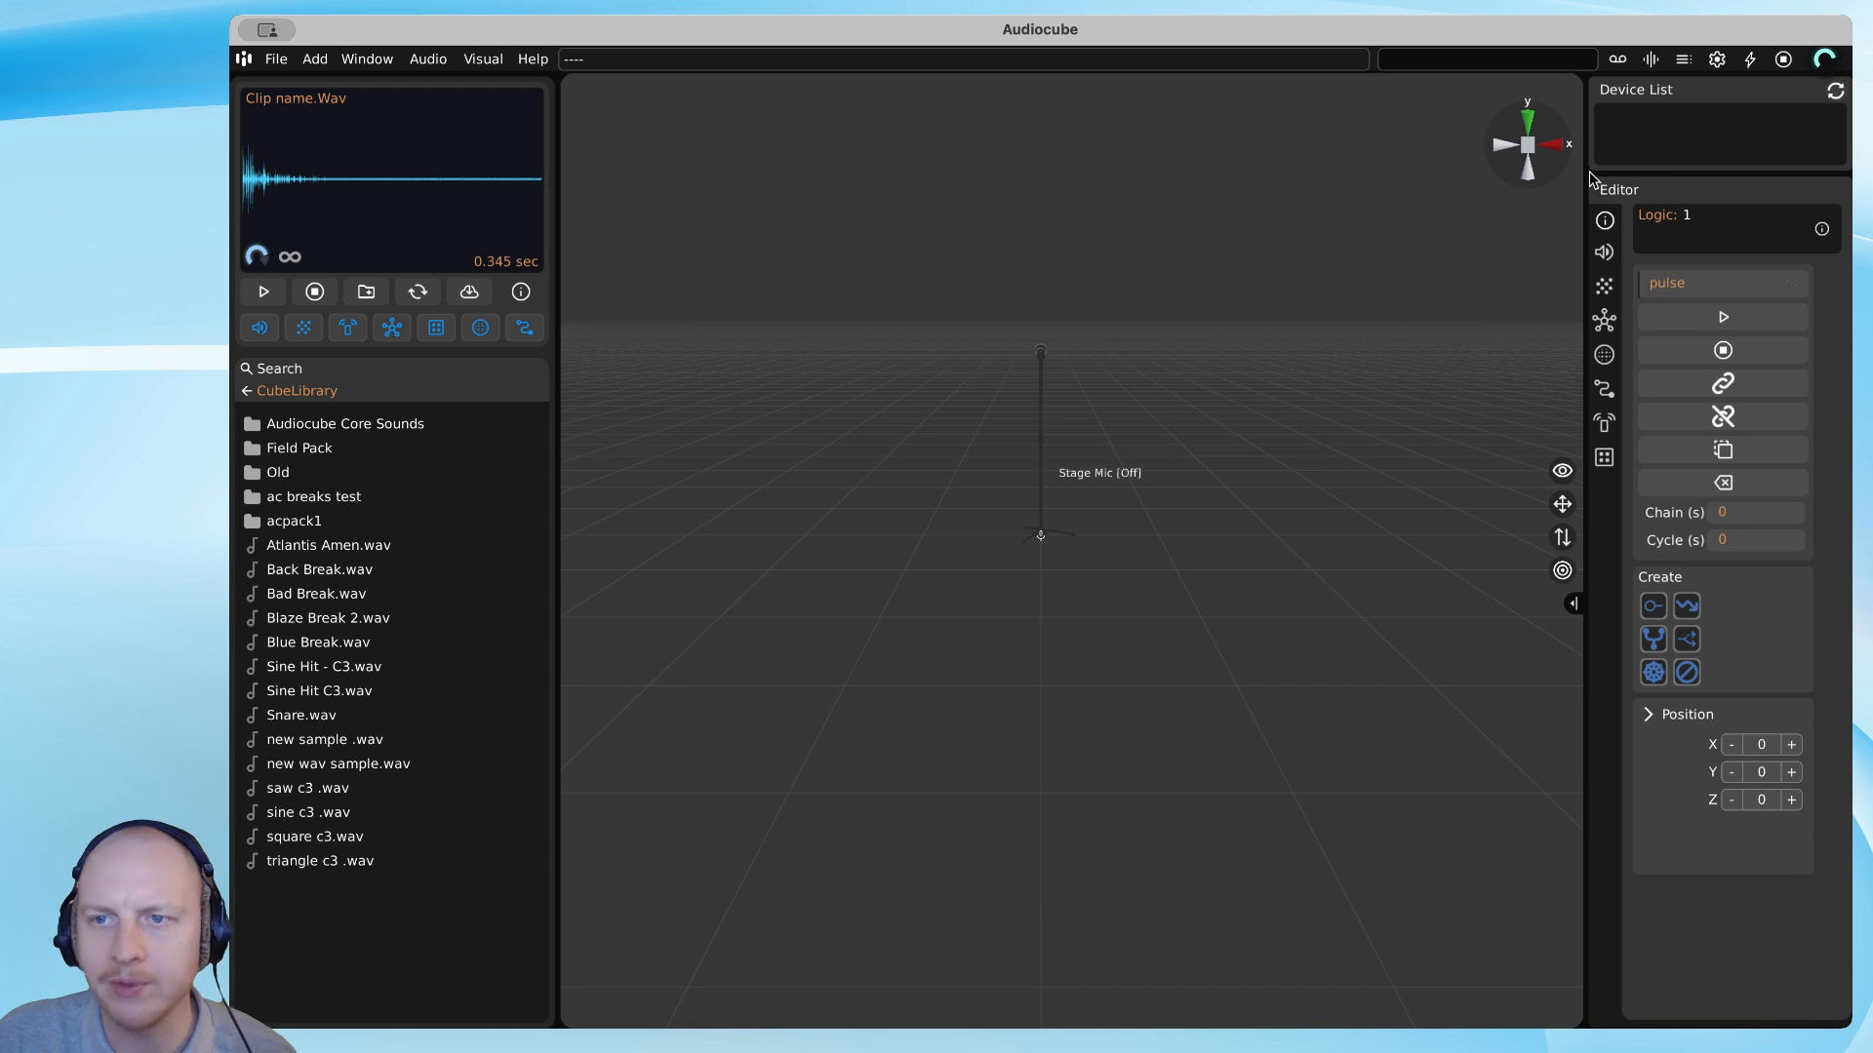
drag(1590, 177, 1609, 174)
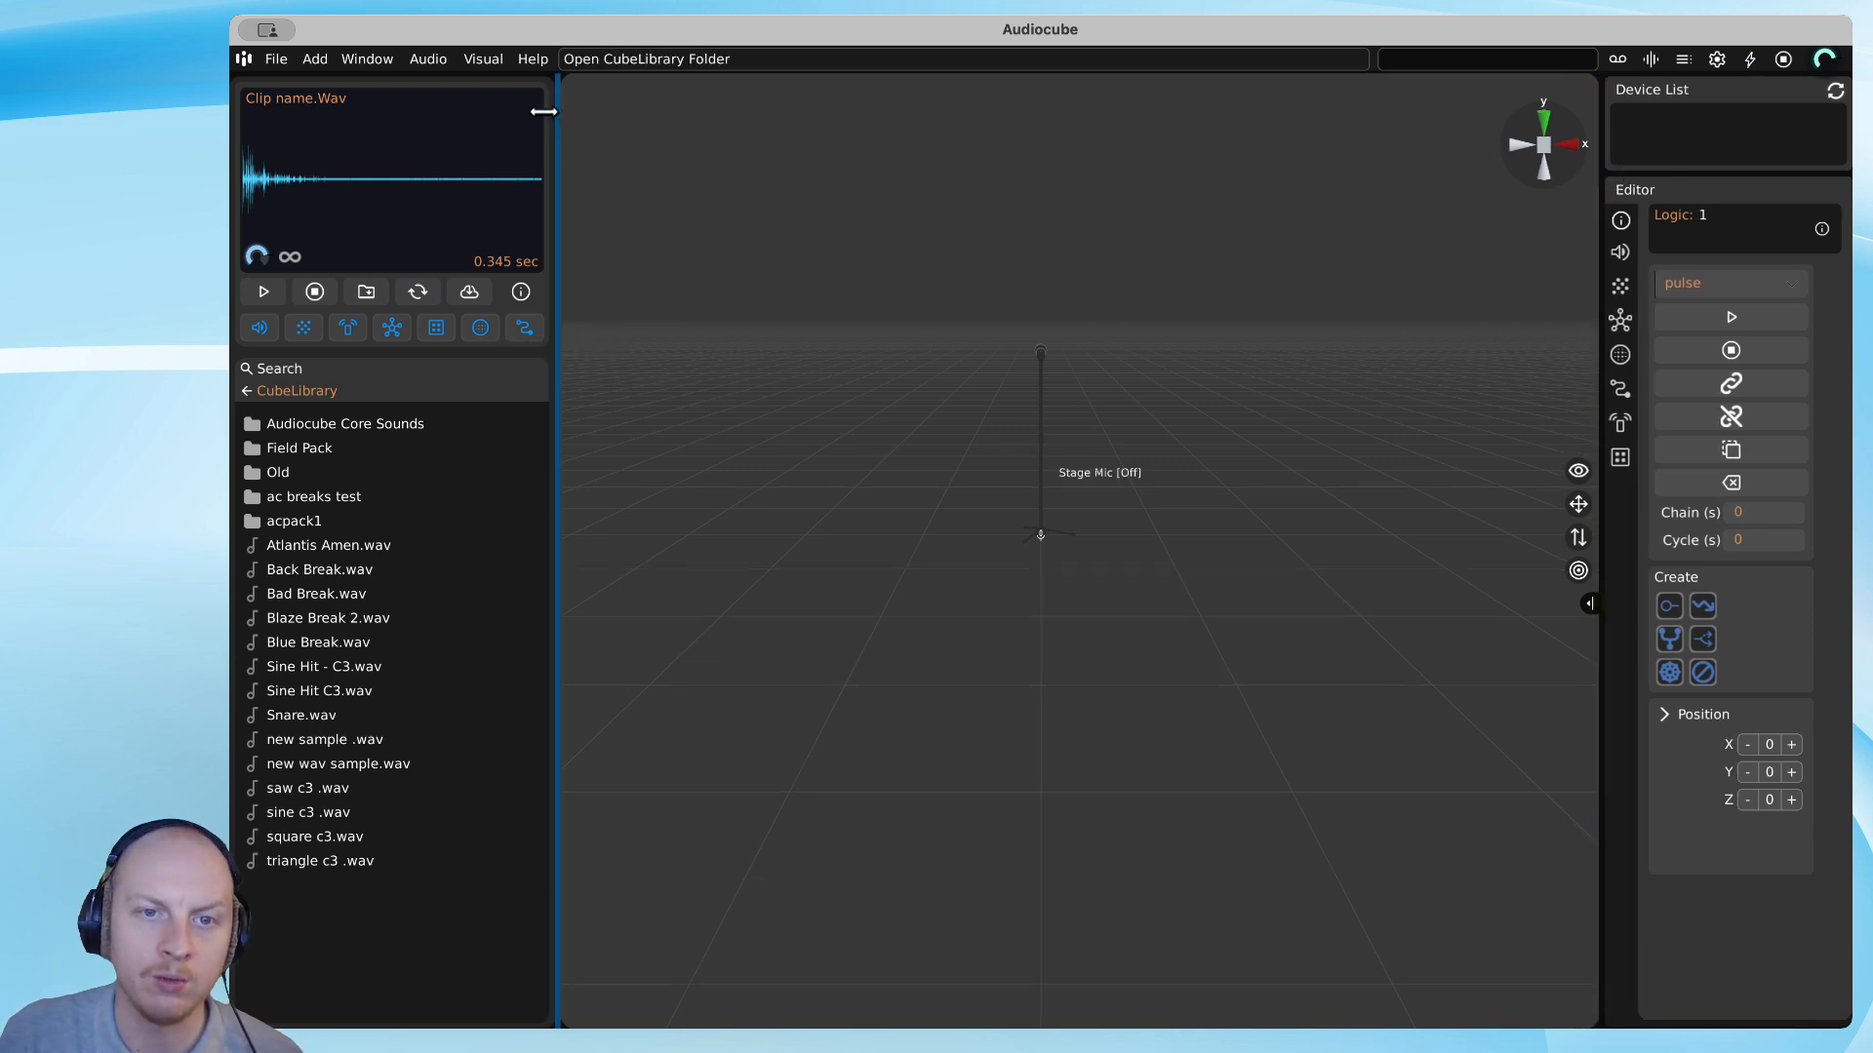
drag(556, 117, 509, 116)
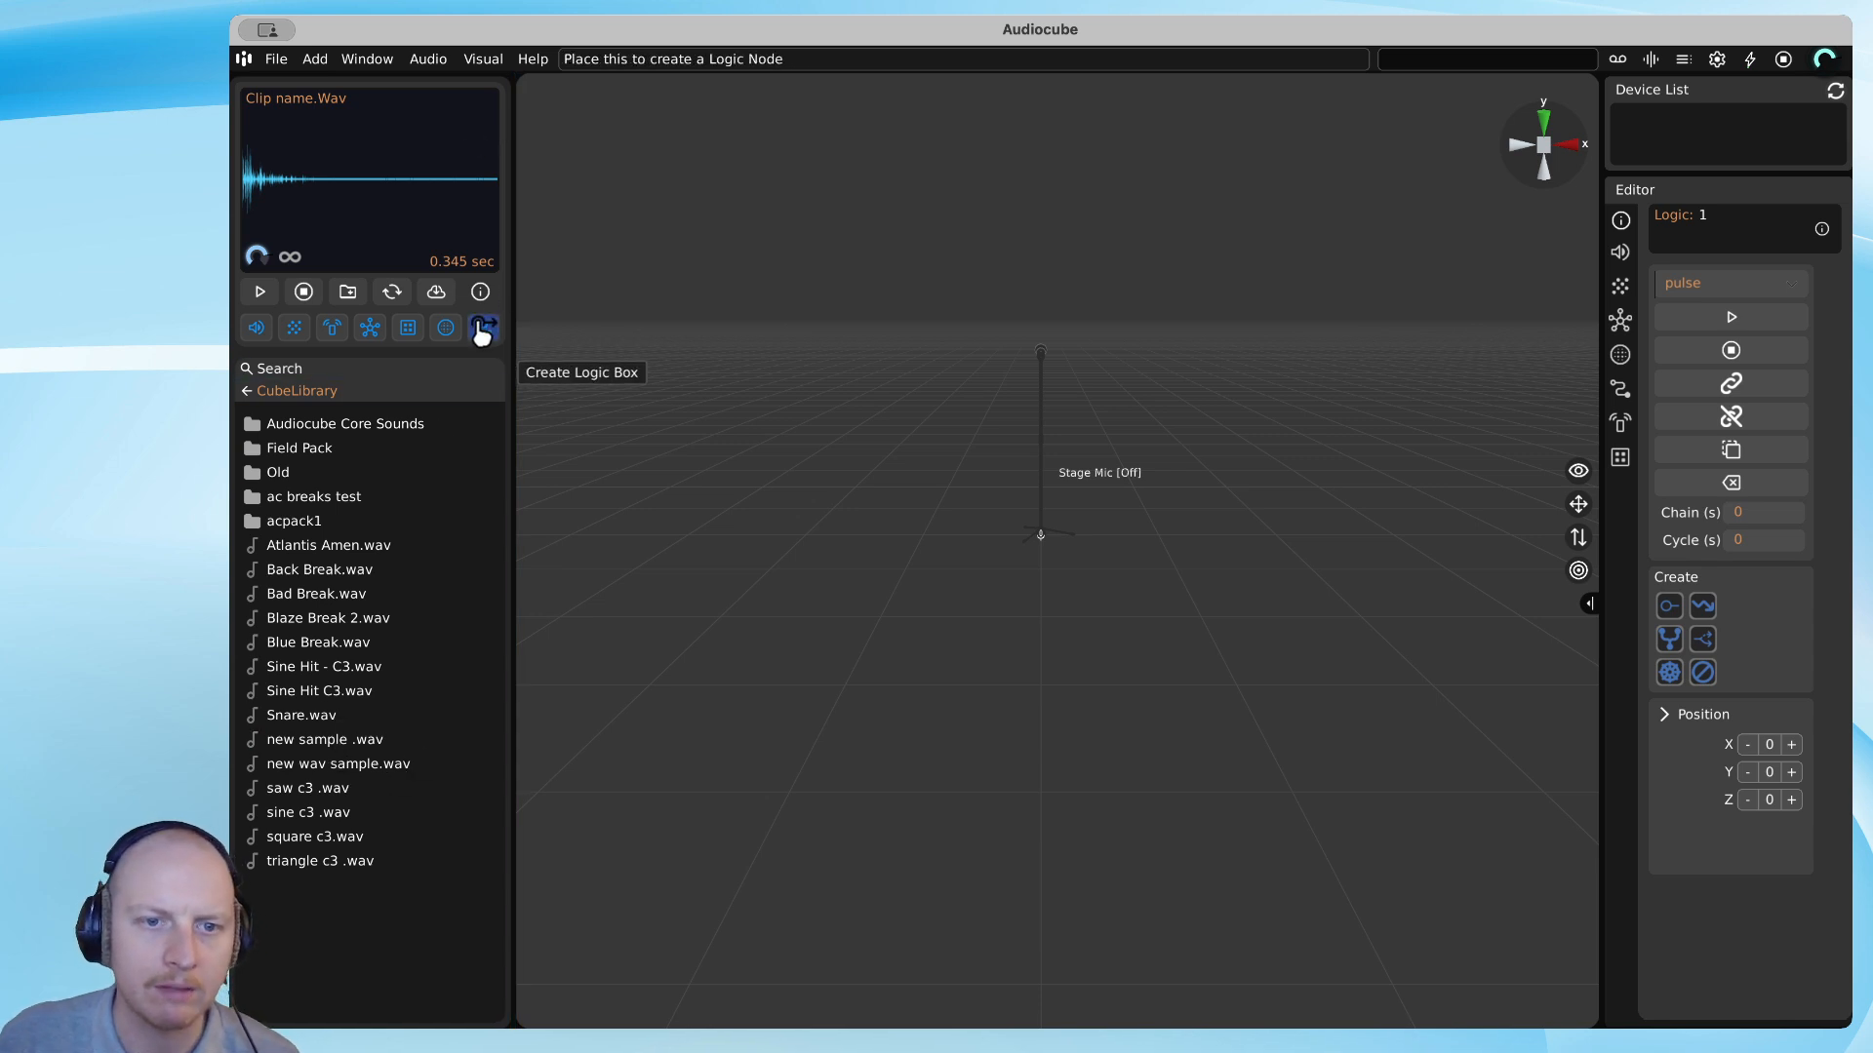
Place a logic box in the scene, raise it to about Y 3.0, and move the stage mic aside.
click(892, 555)
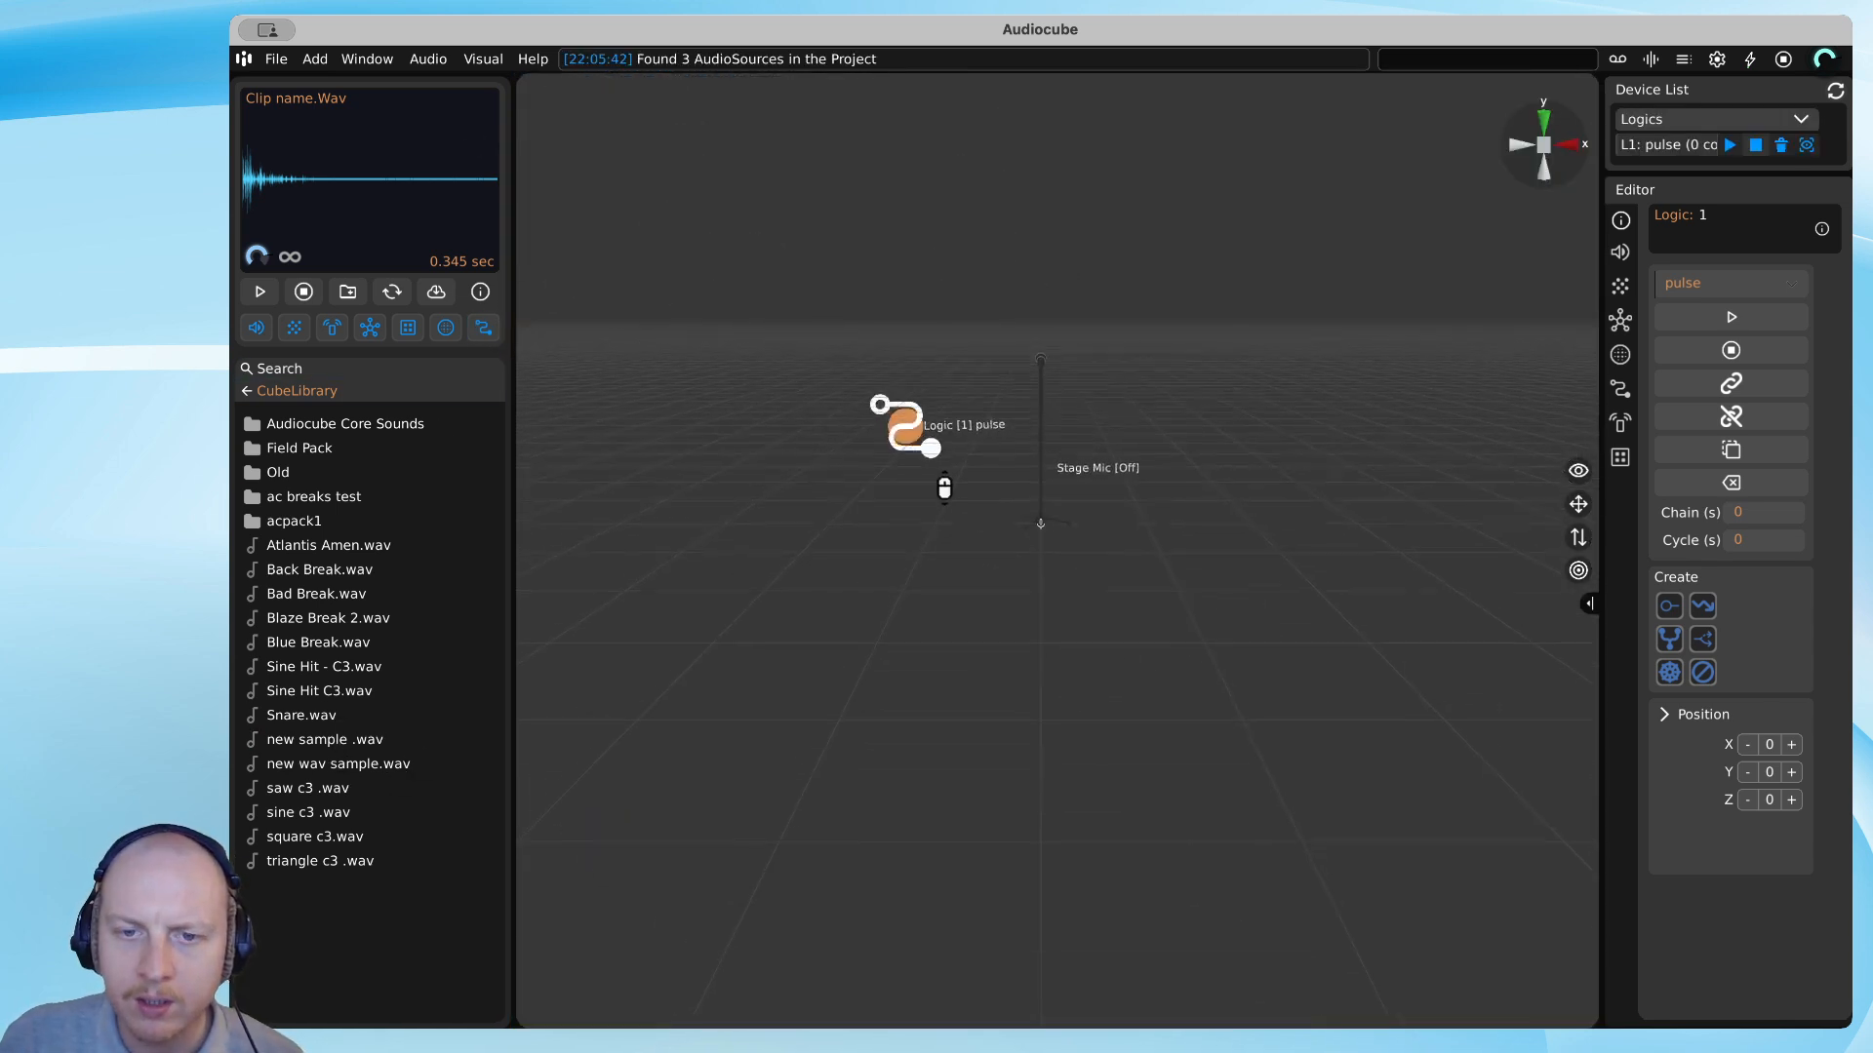
drag(871, 460, 846, 220)
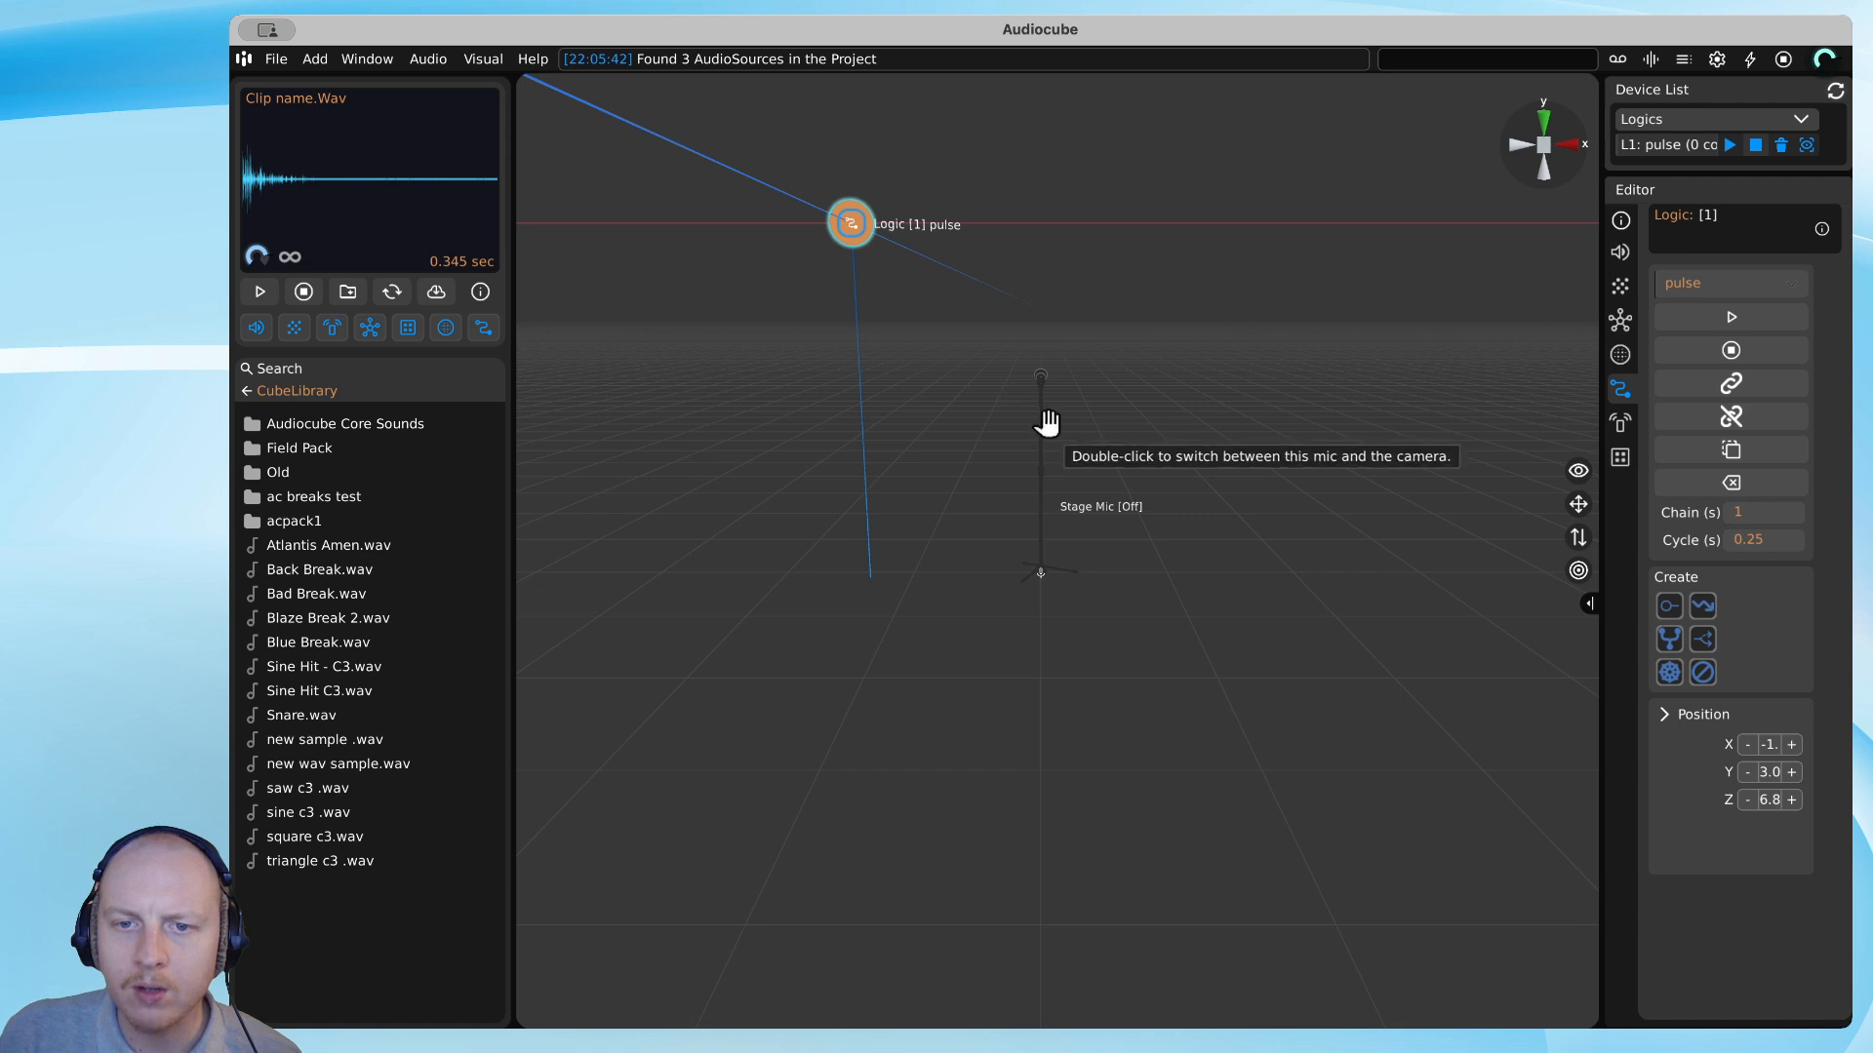
drag(1045, 420, 1445, 416)
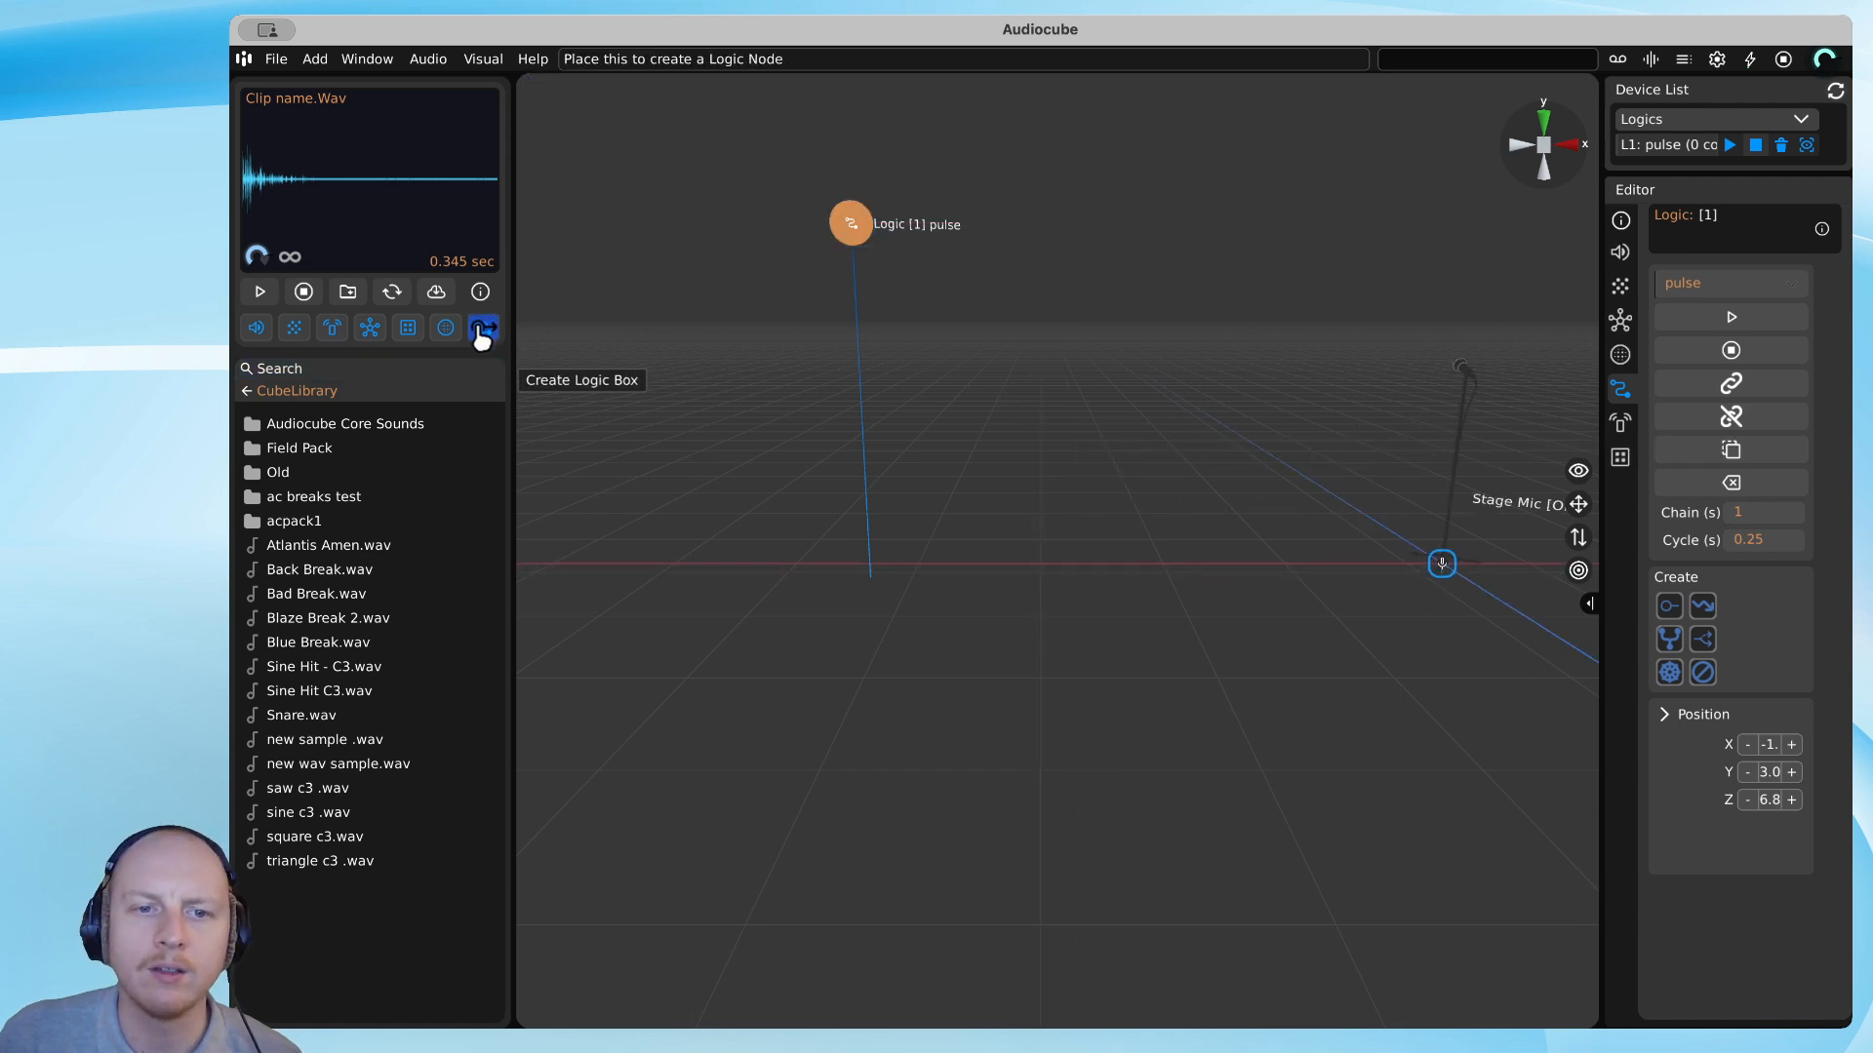
Add two more logic boxes, one beside and one behind the first, raised to about Y 2.8 and 3.8.
click(1176, 588)
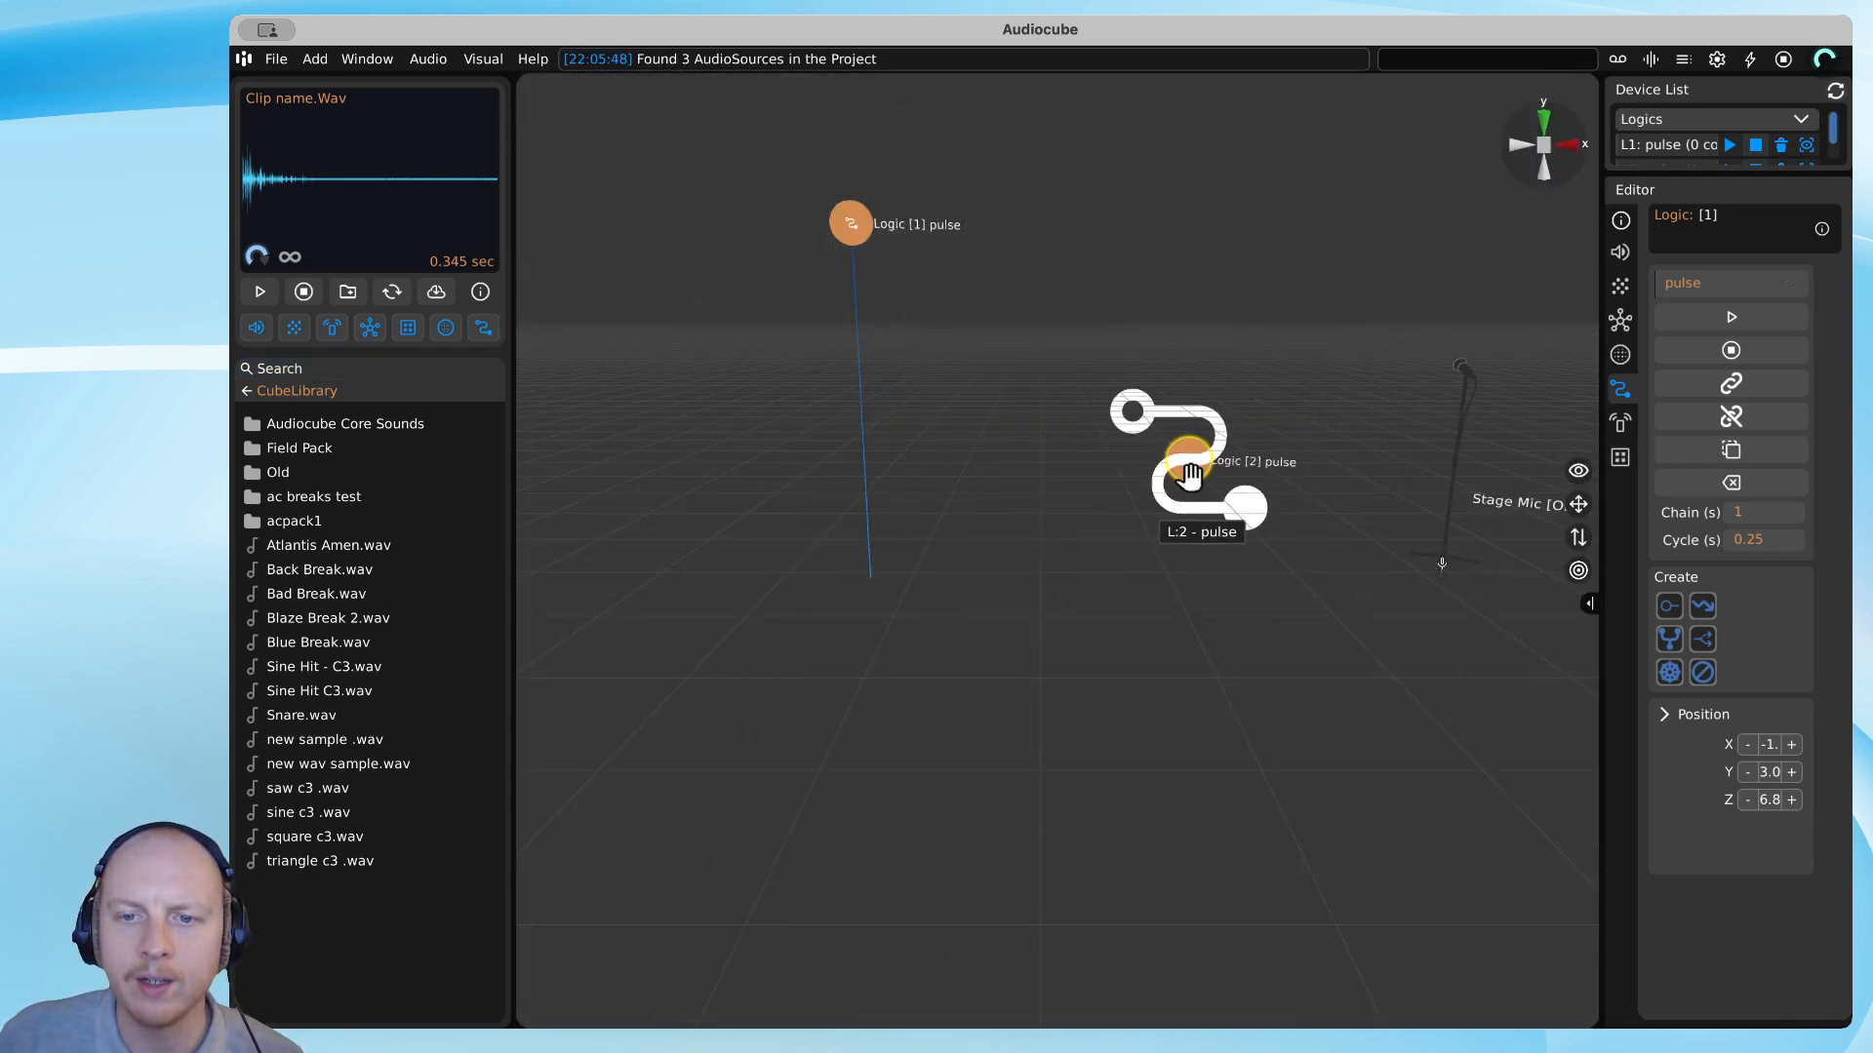
drag(1189, 476, 1195, 255)
click(485, 326)
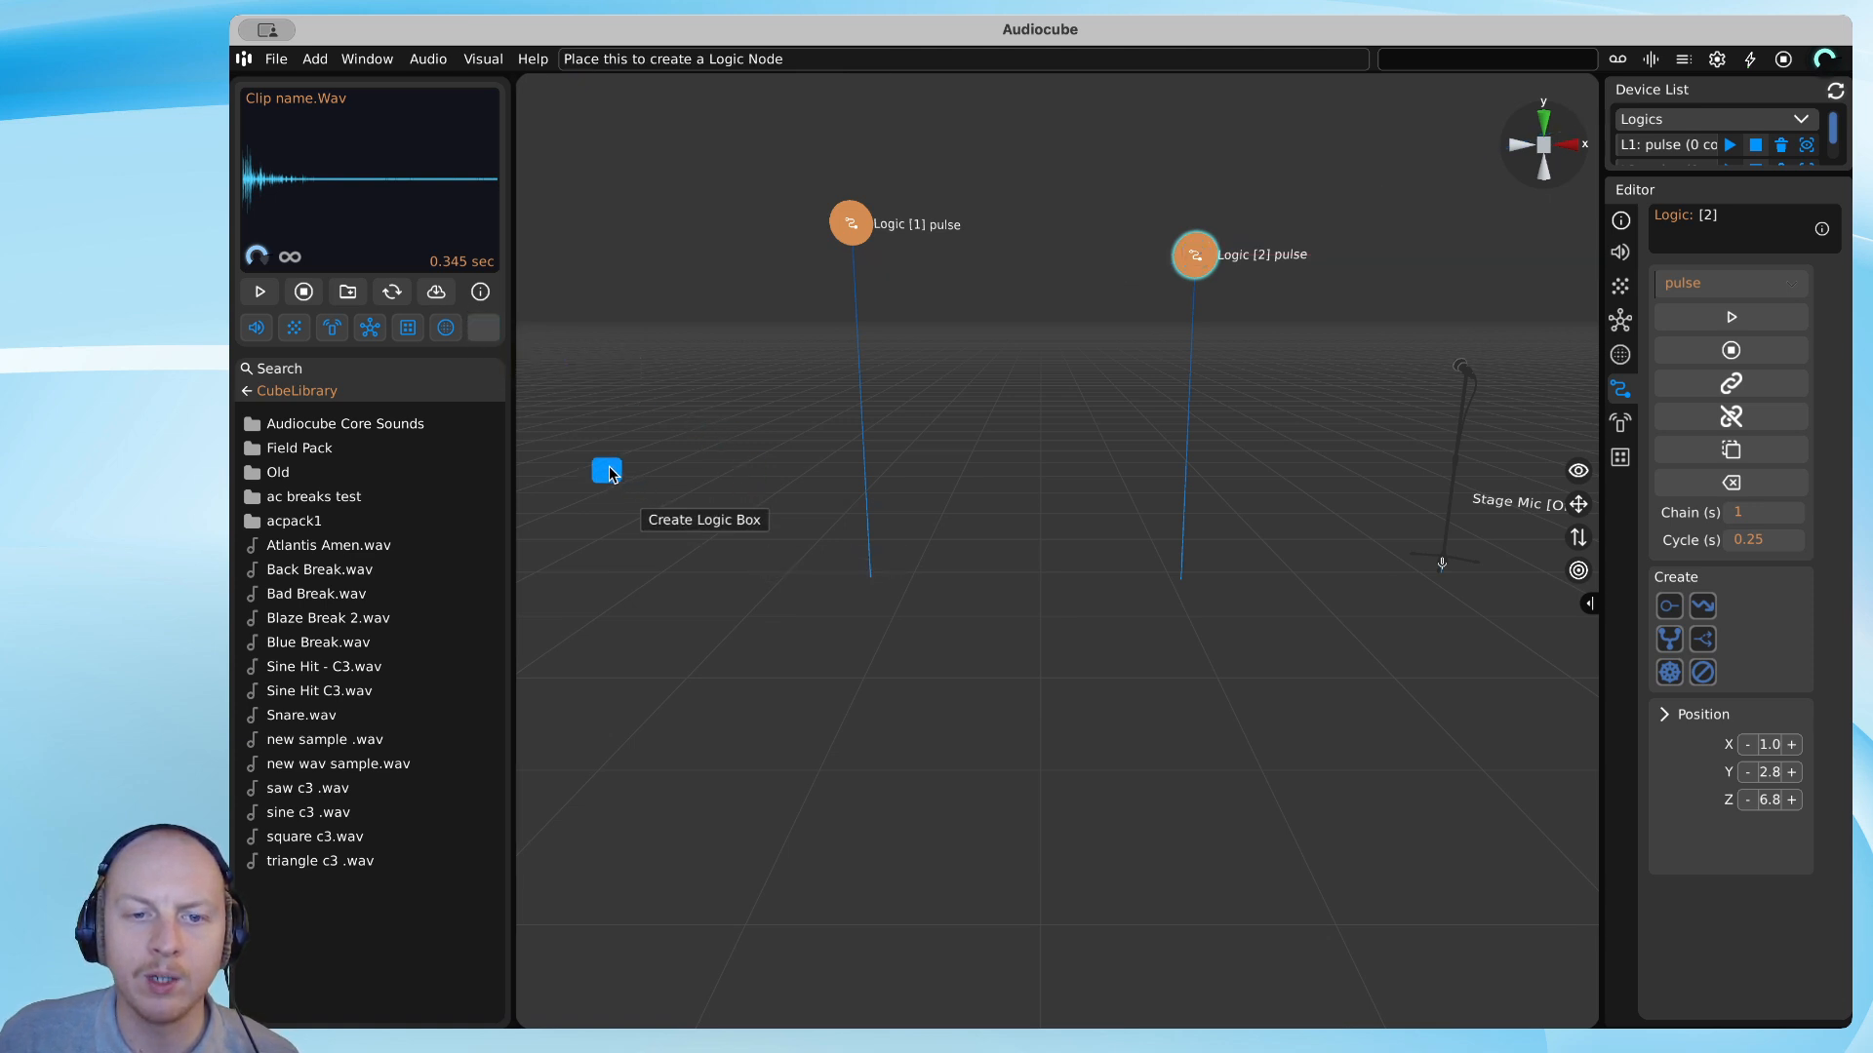
click(609, 476)
drag(628, 359, 761, 201)
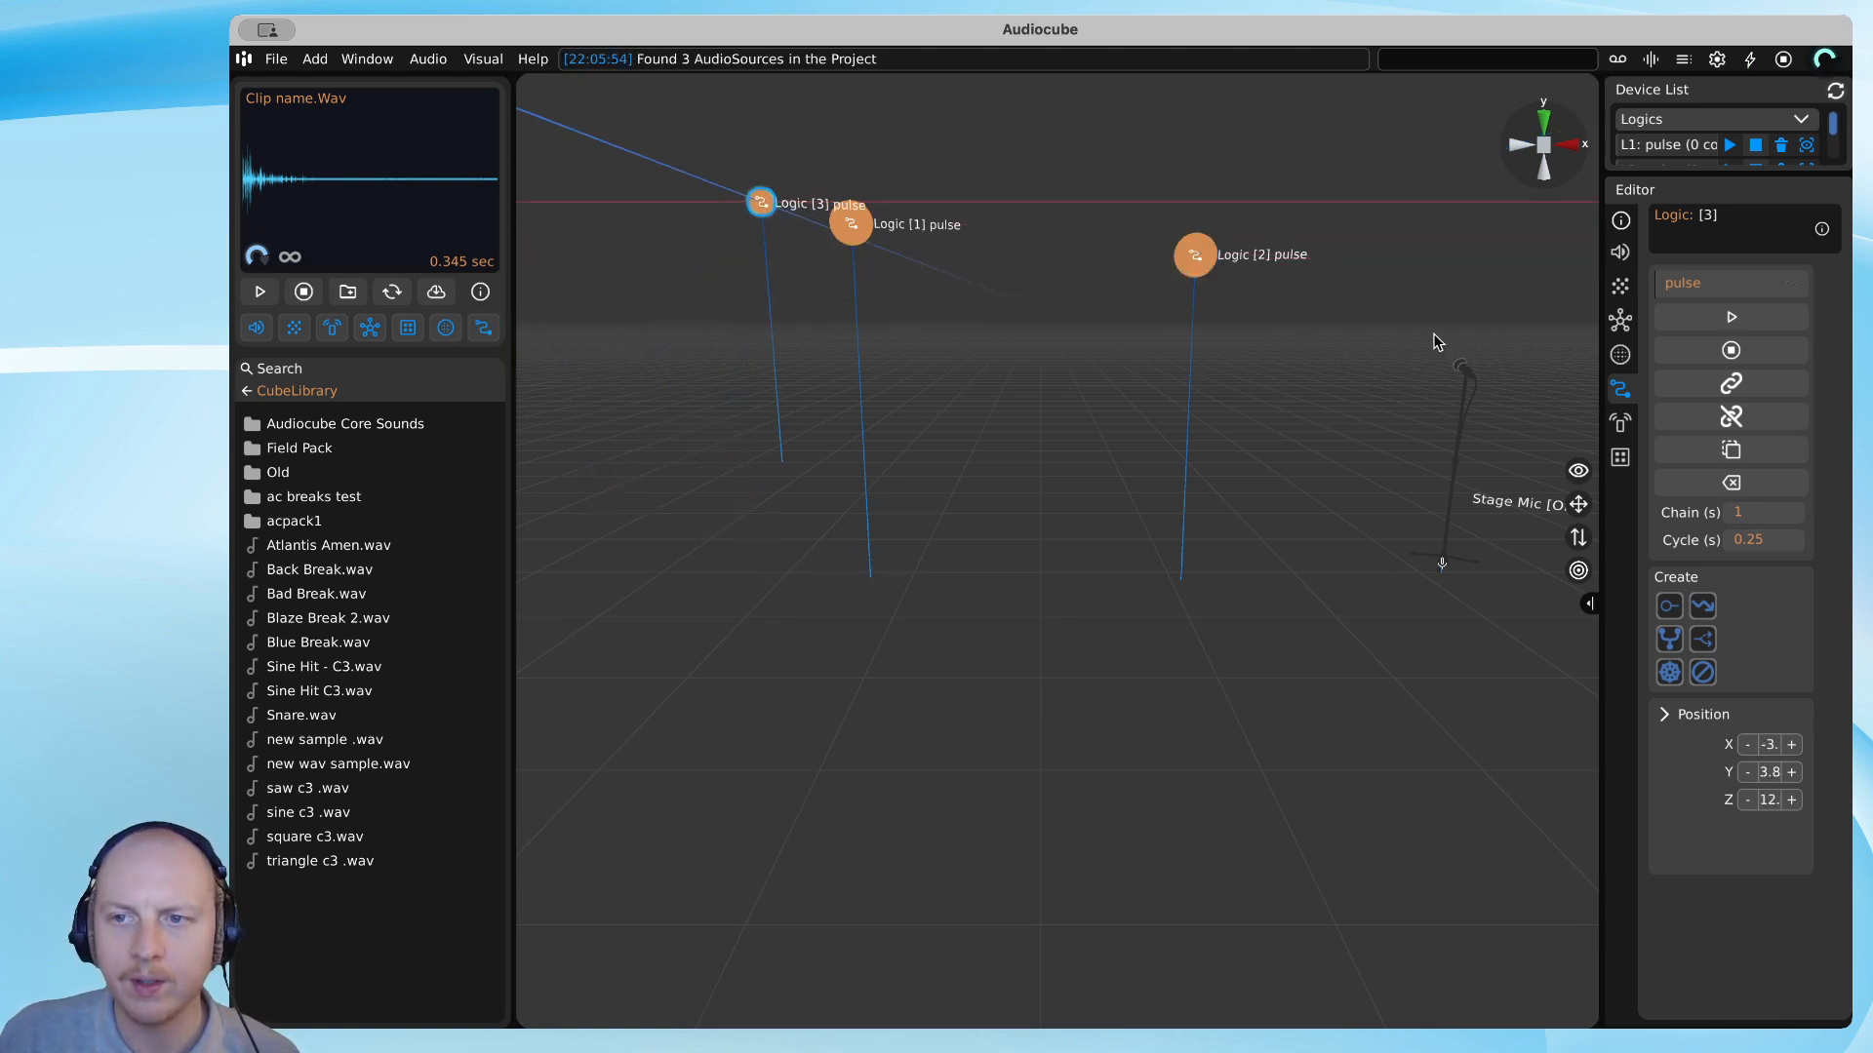
key(e)
double_click(882, 621)
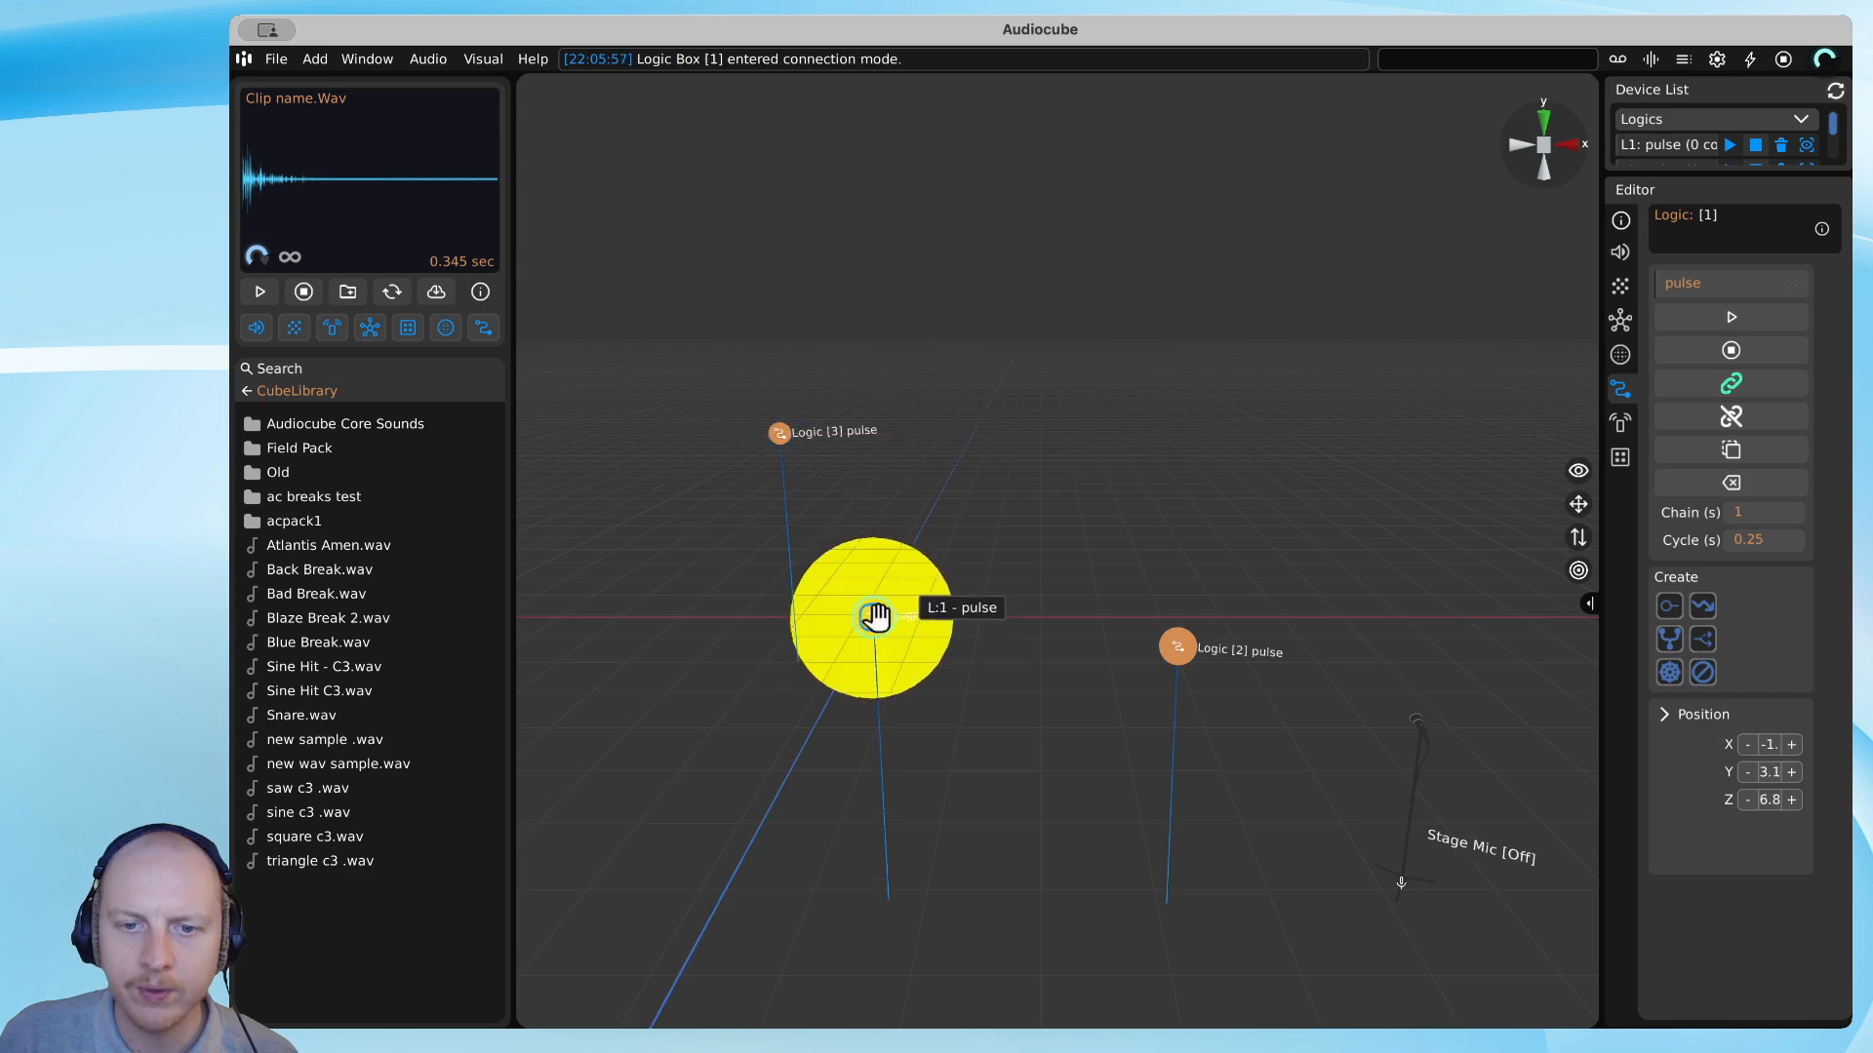
double_click(894, 623)
click(882, 619)
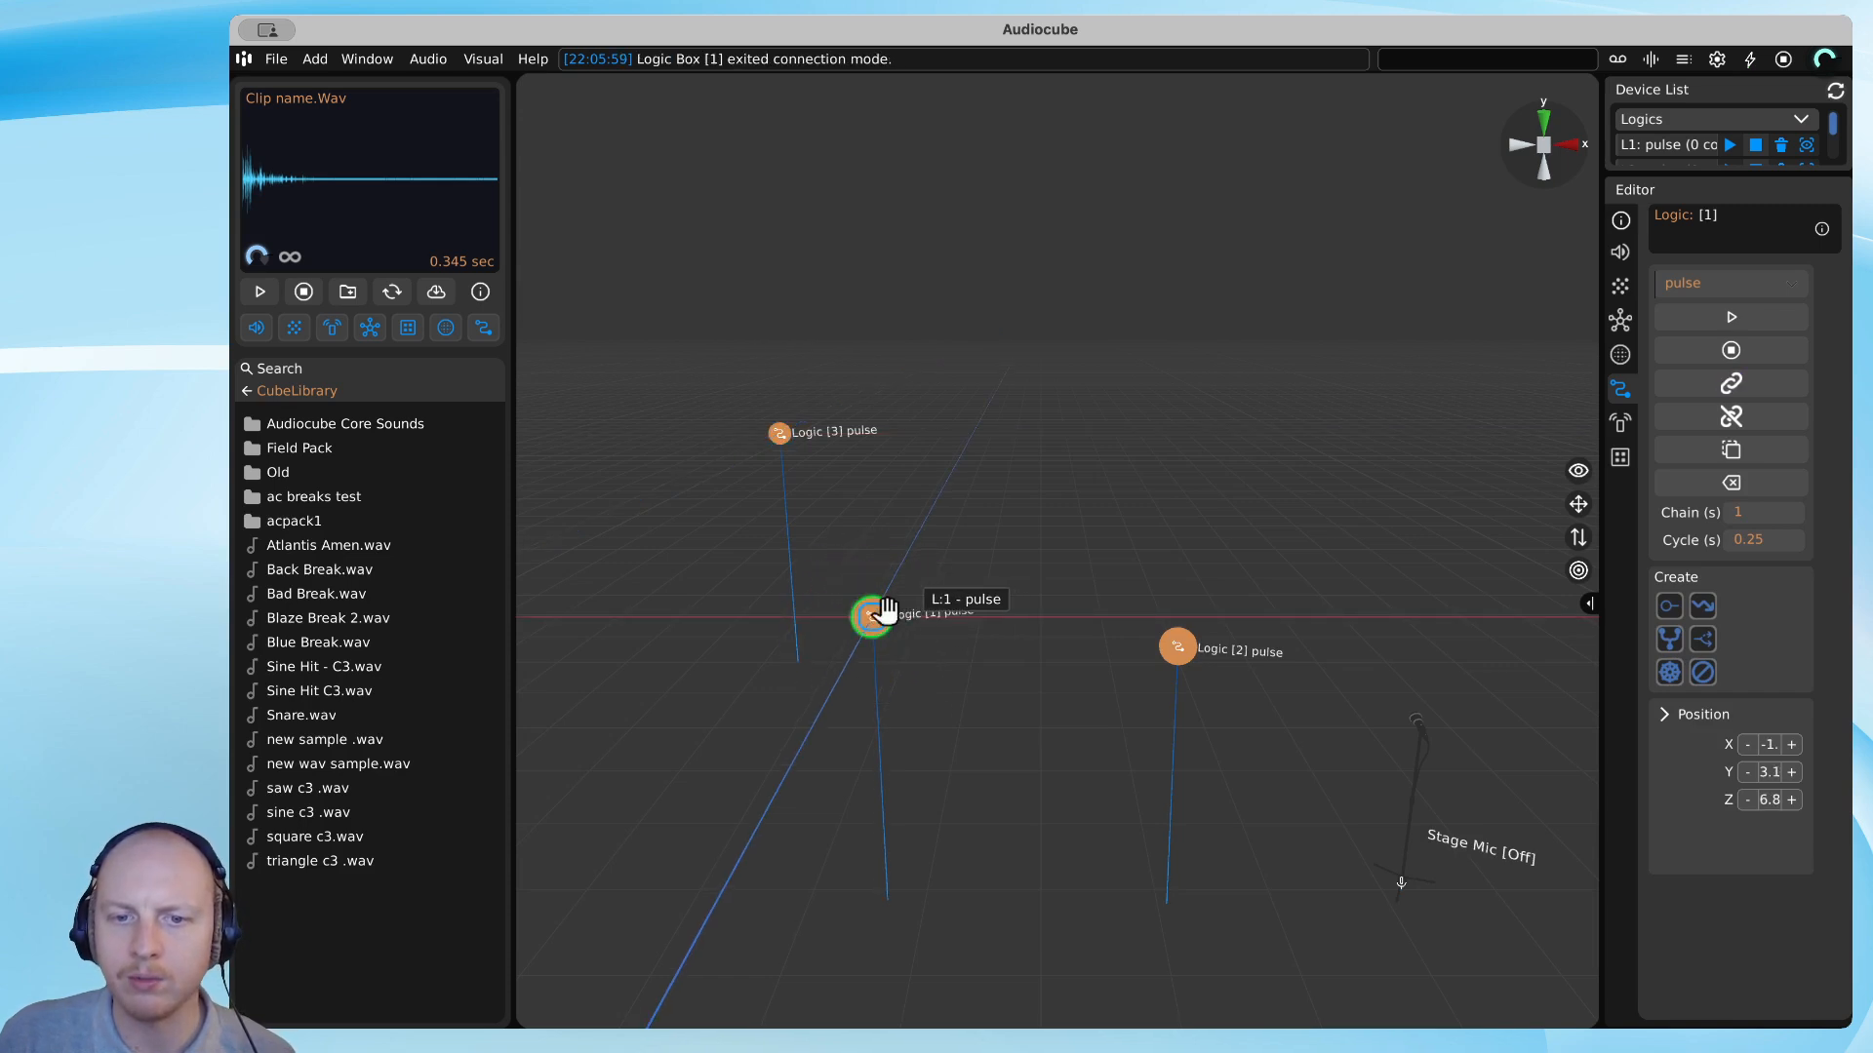
Move the Logic [1] box sideways, farther away from Logic [2] and Logic [3].
key(a)
drag(883, 613, 882, 614)
key(d)
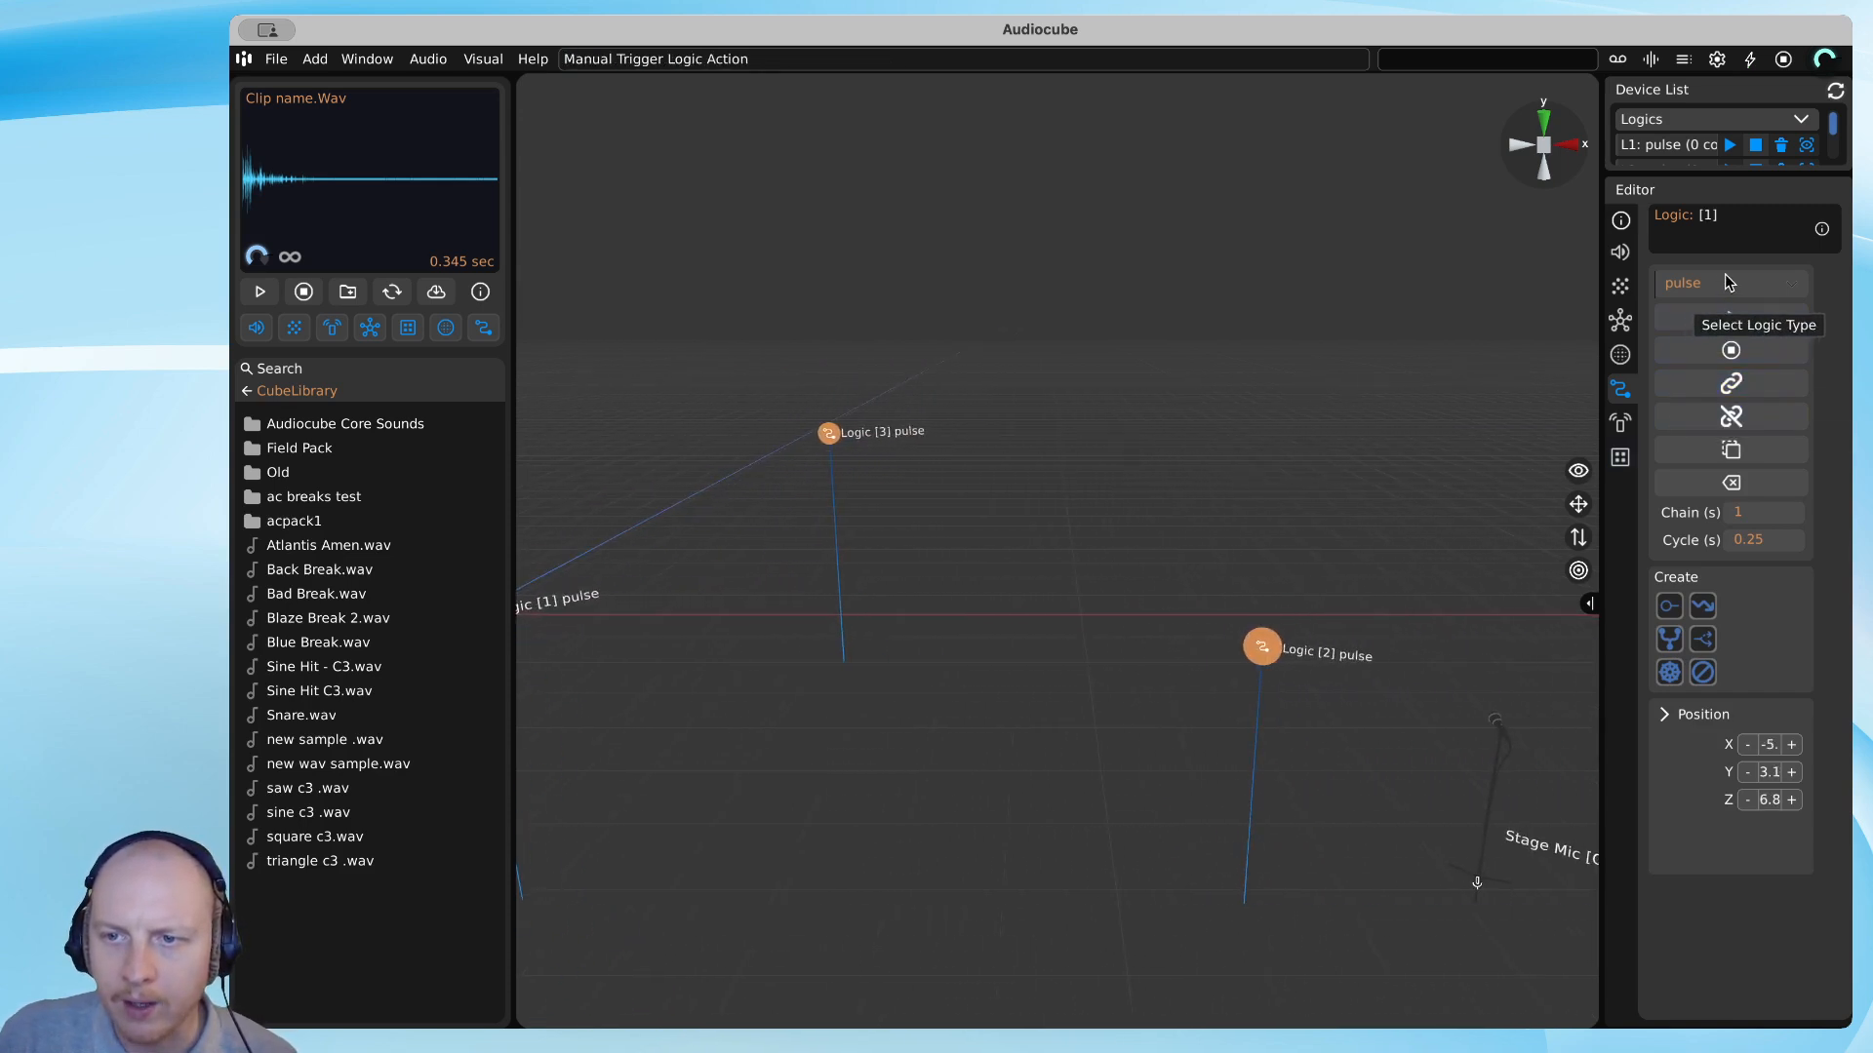
Examine the logic types available for the Logic [1] box, leaving its type as pulse.
click(1727, 283)
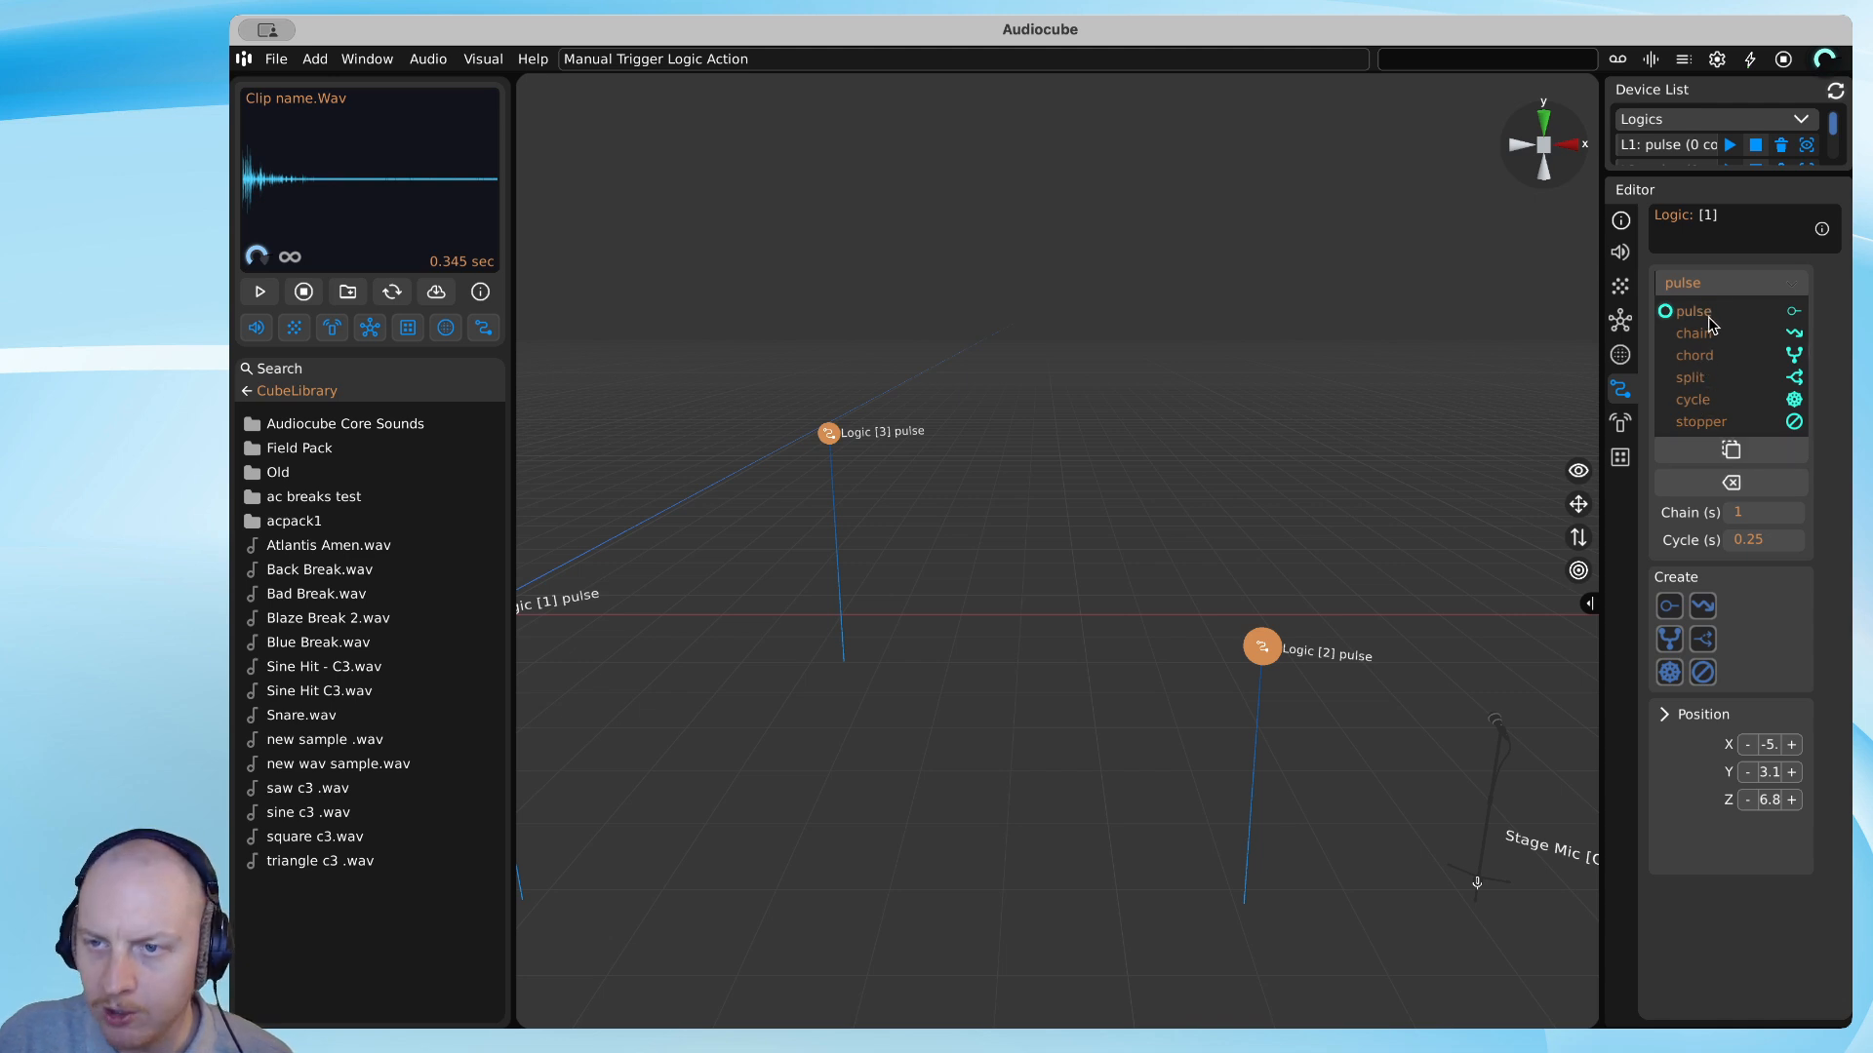
key(a)
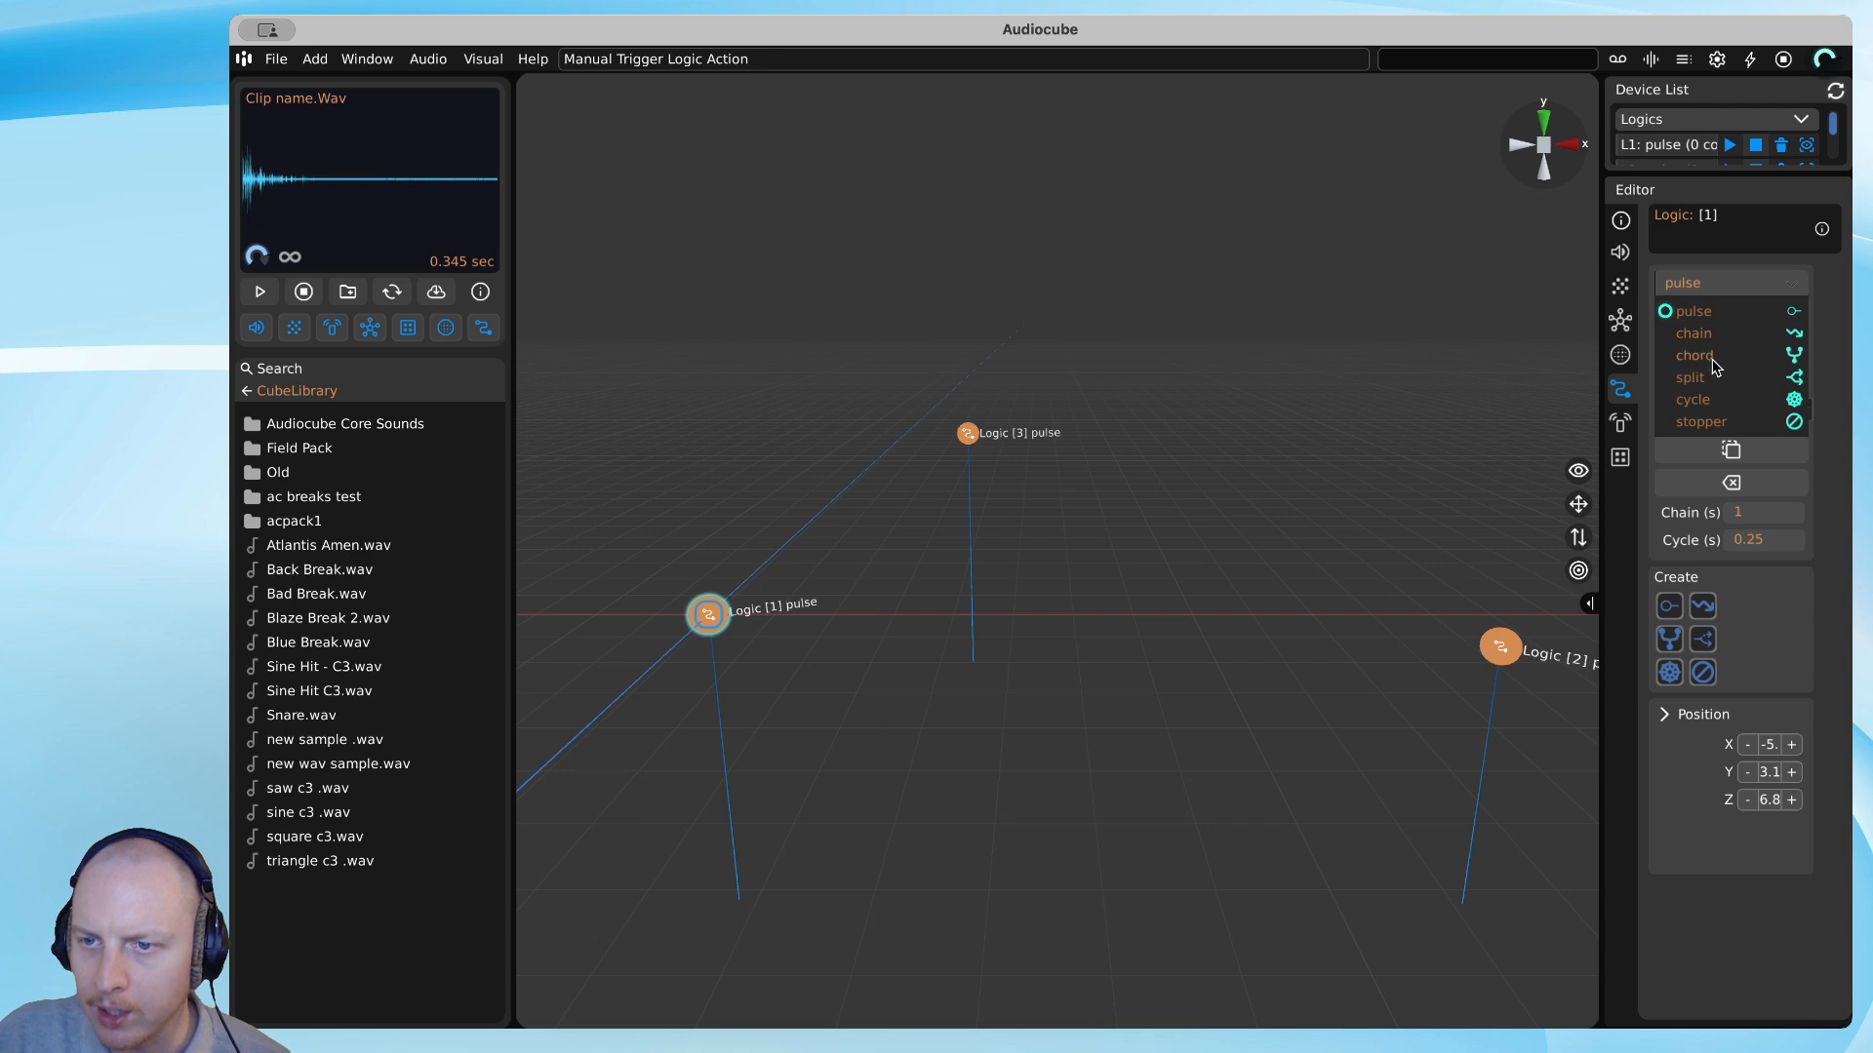
click(1753, 293)
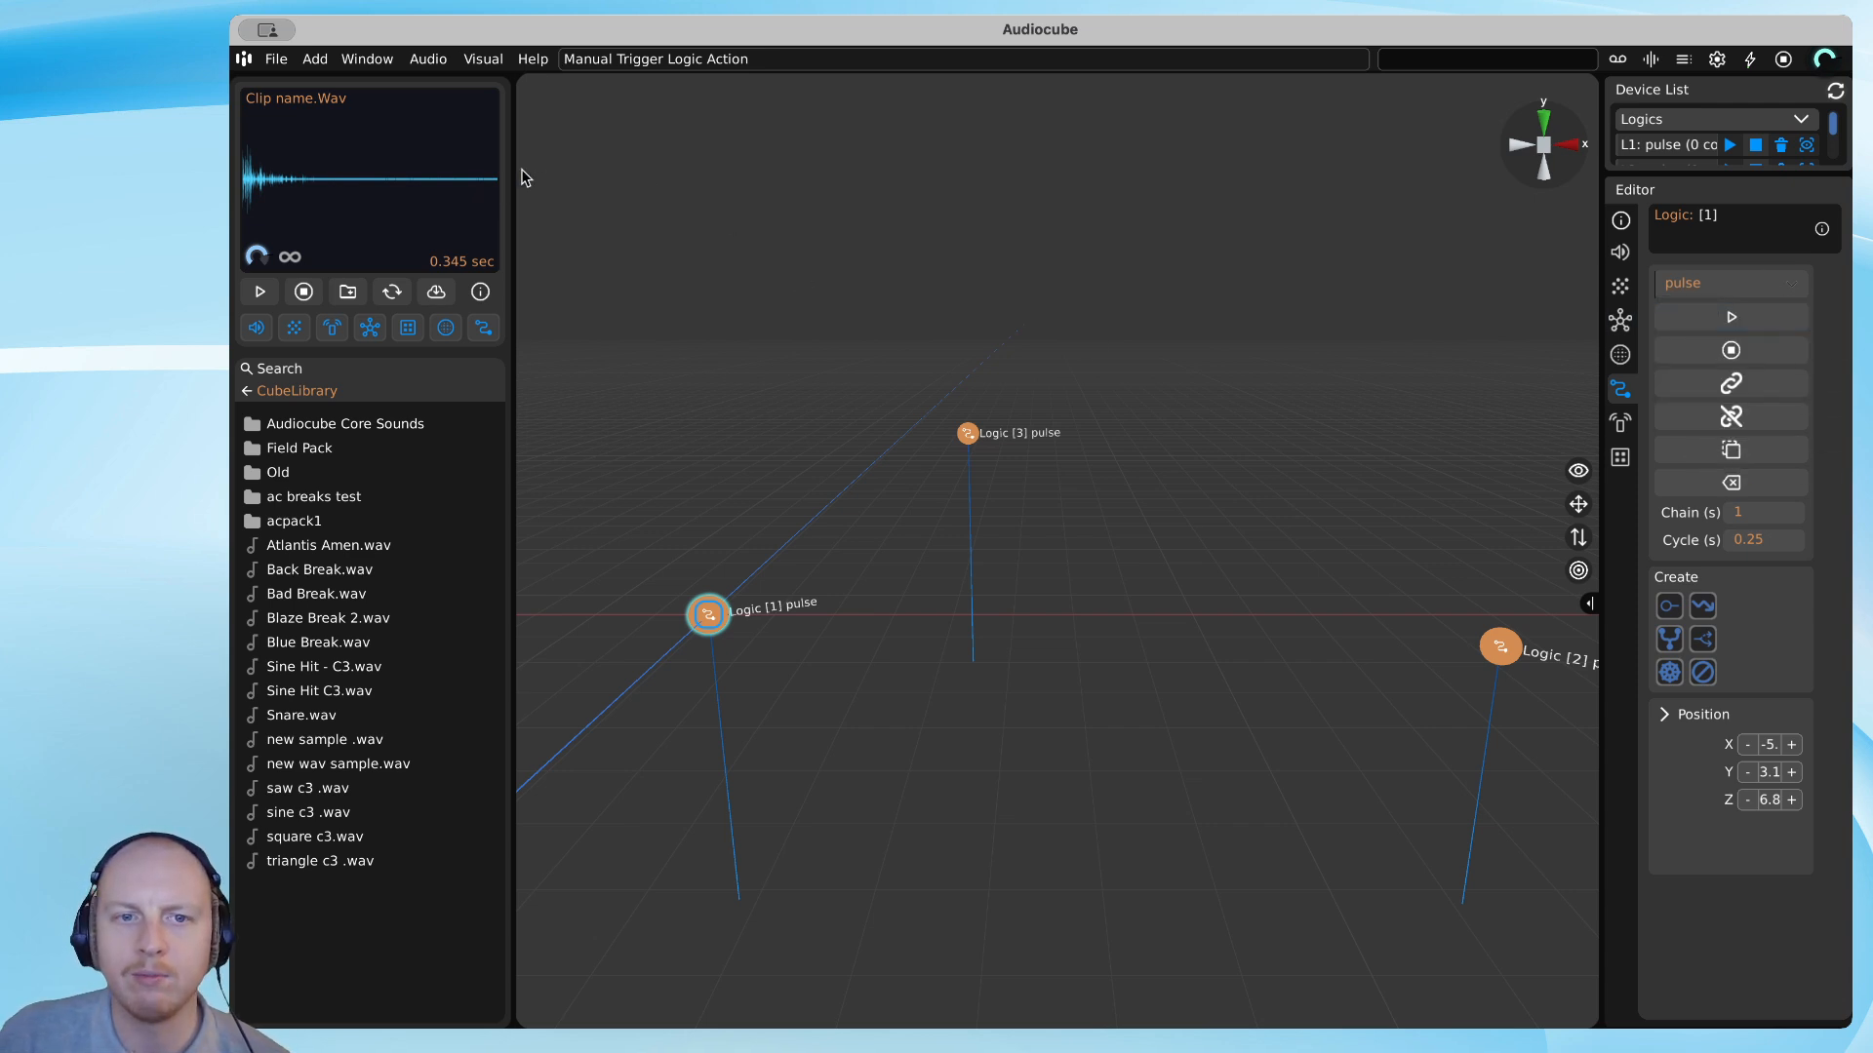
Narrow the sound browser further and preview new sample .wav, stopping its playback.
drag(508, 162, 460, 157)
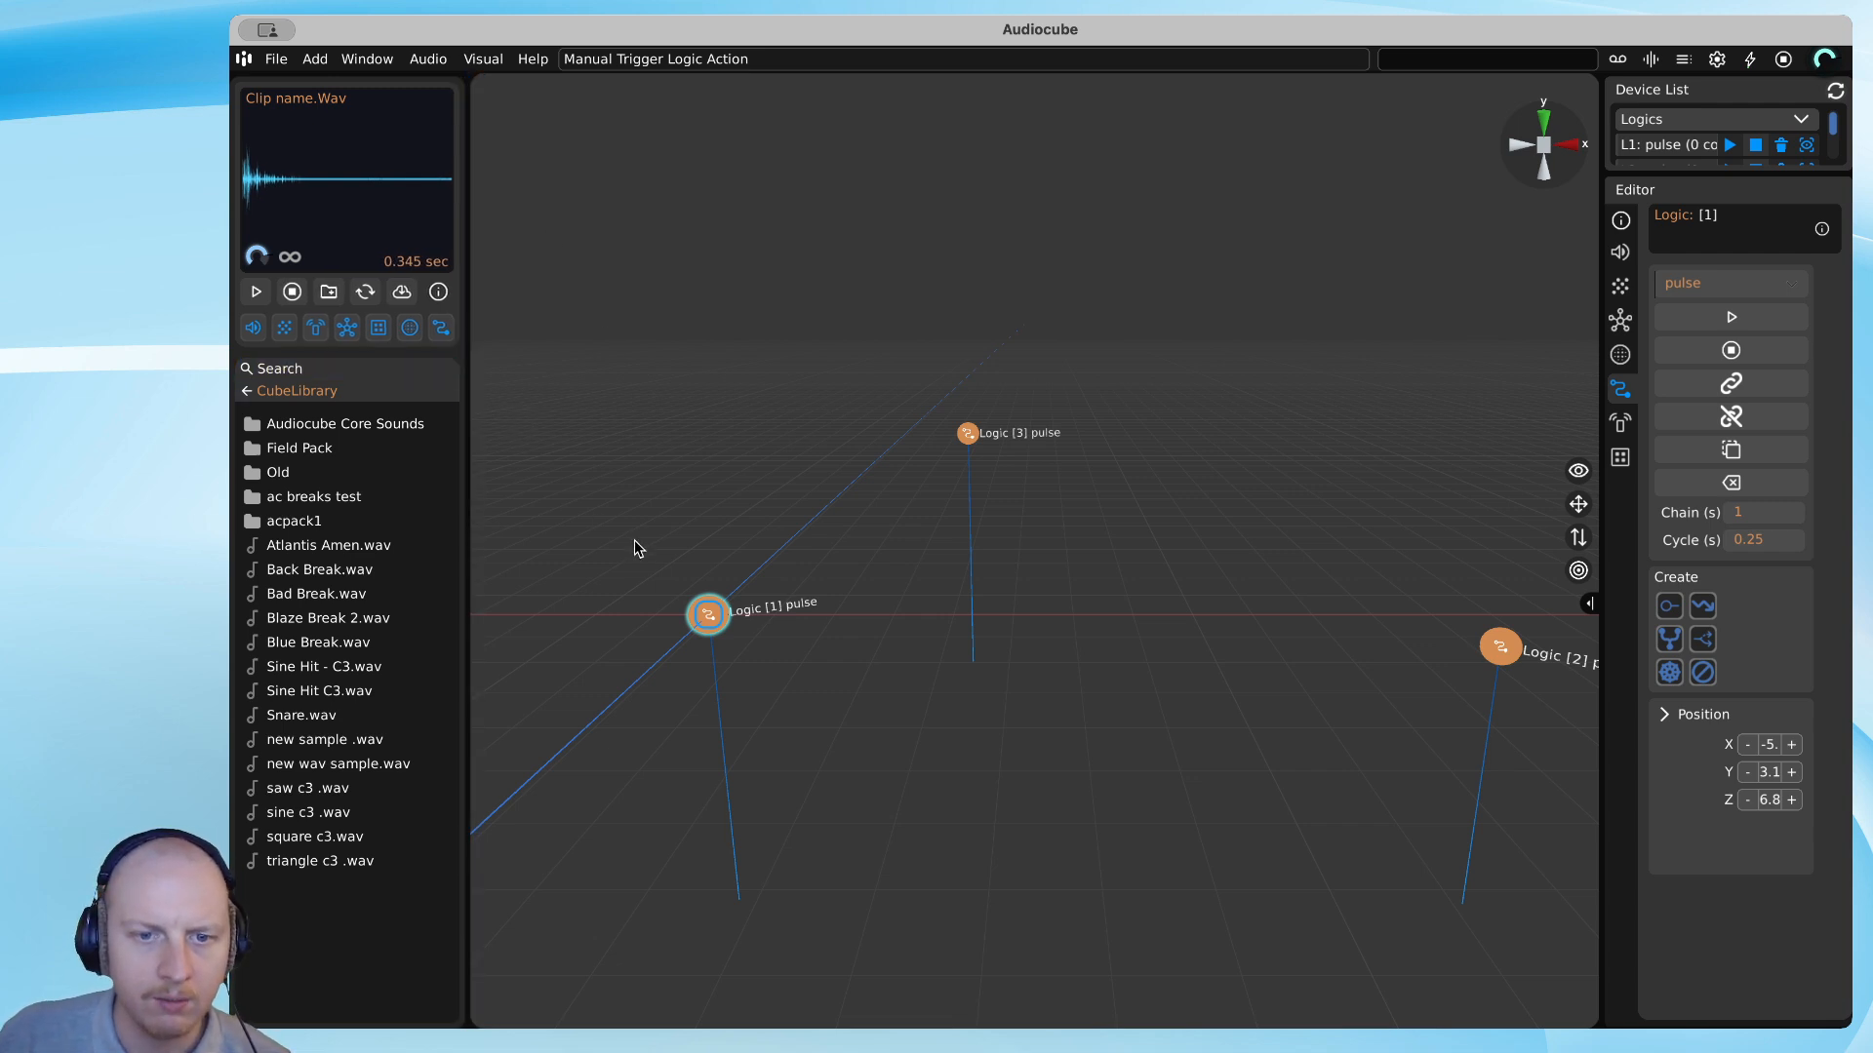
click(359, 751)
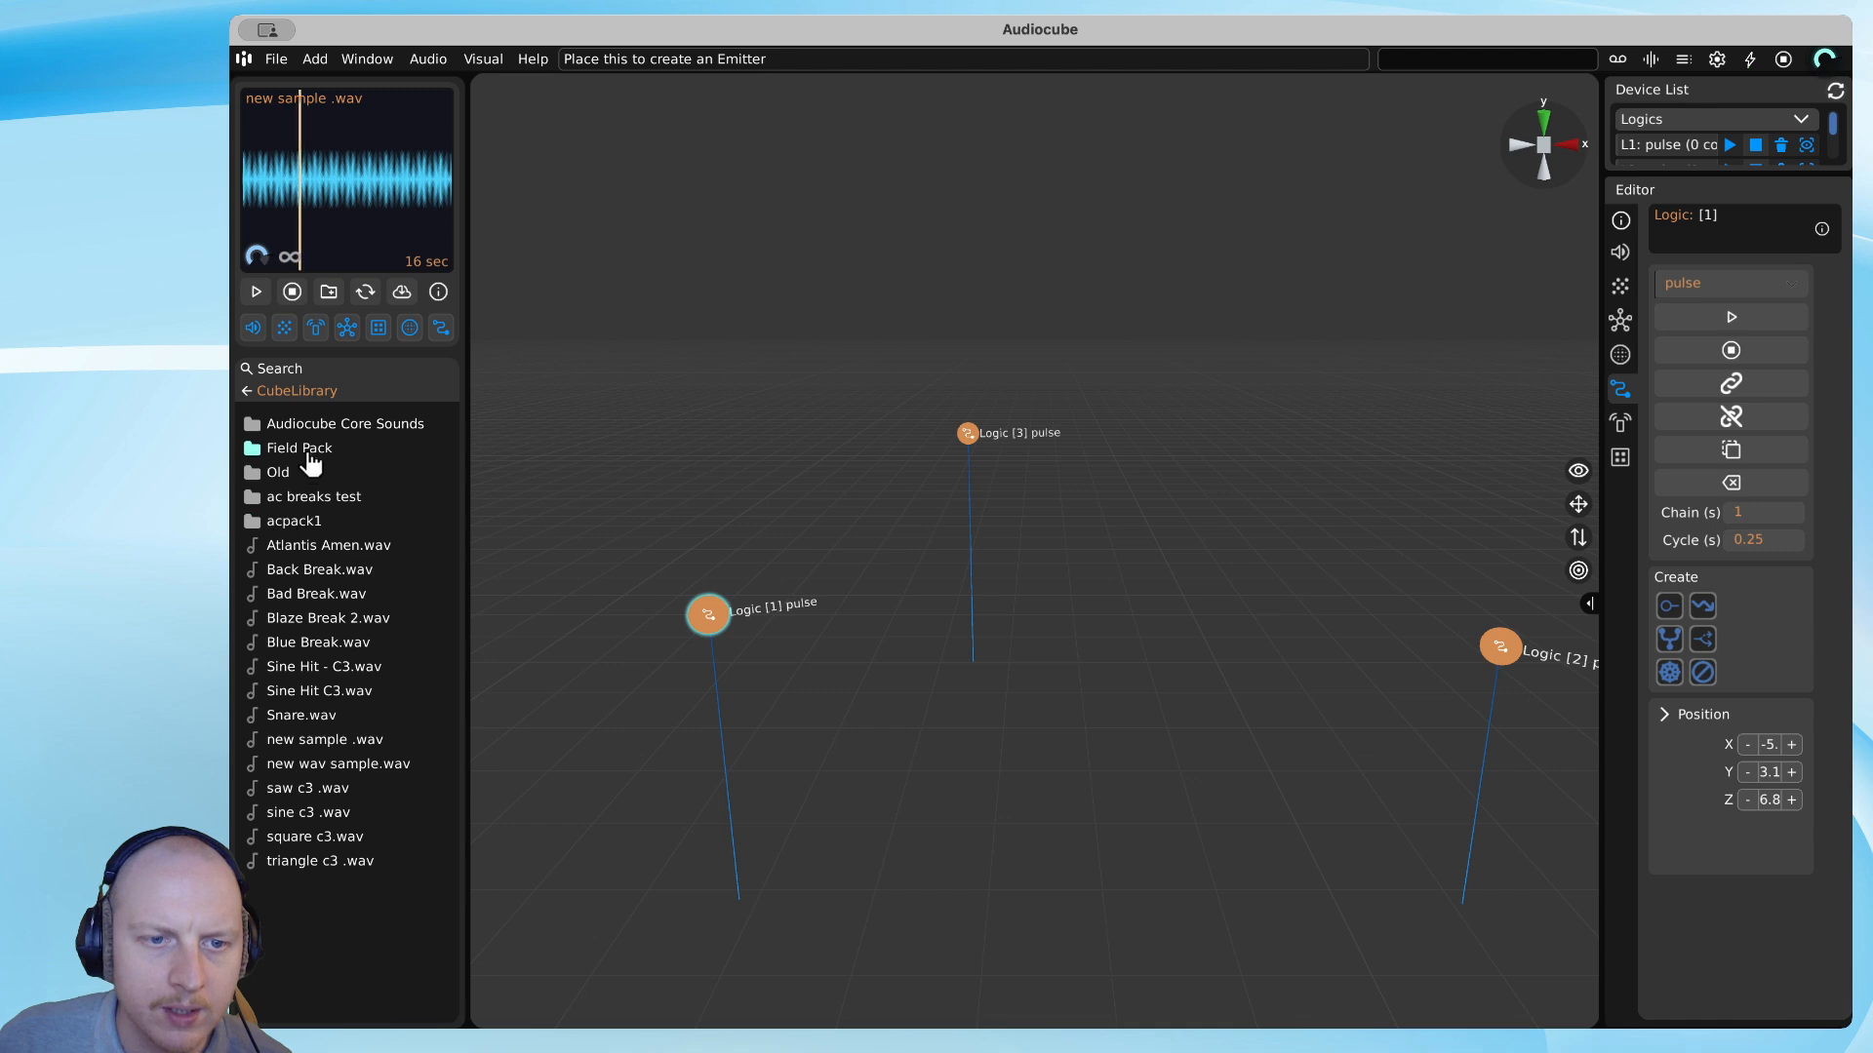
click(299, 448)
click(292, 390)
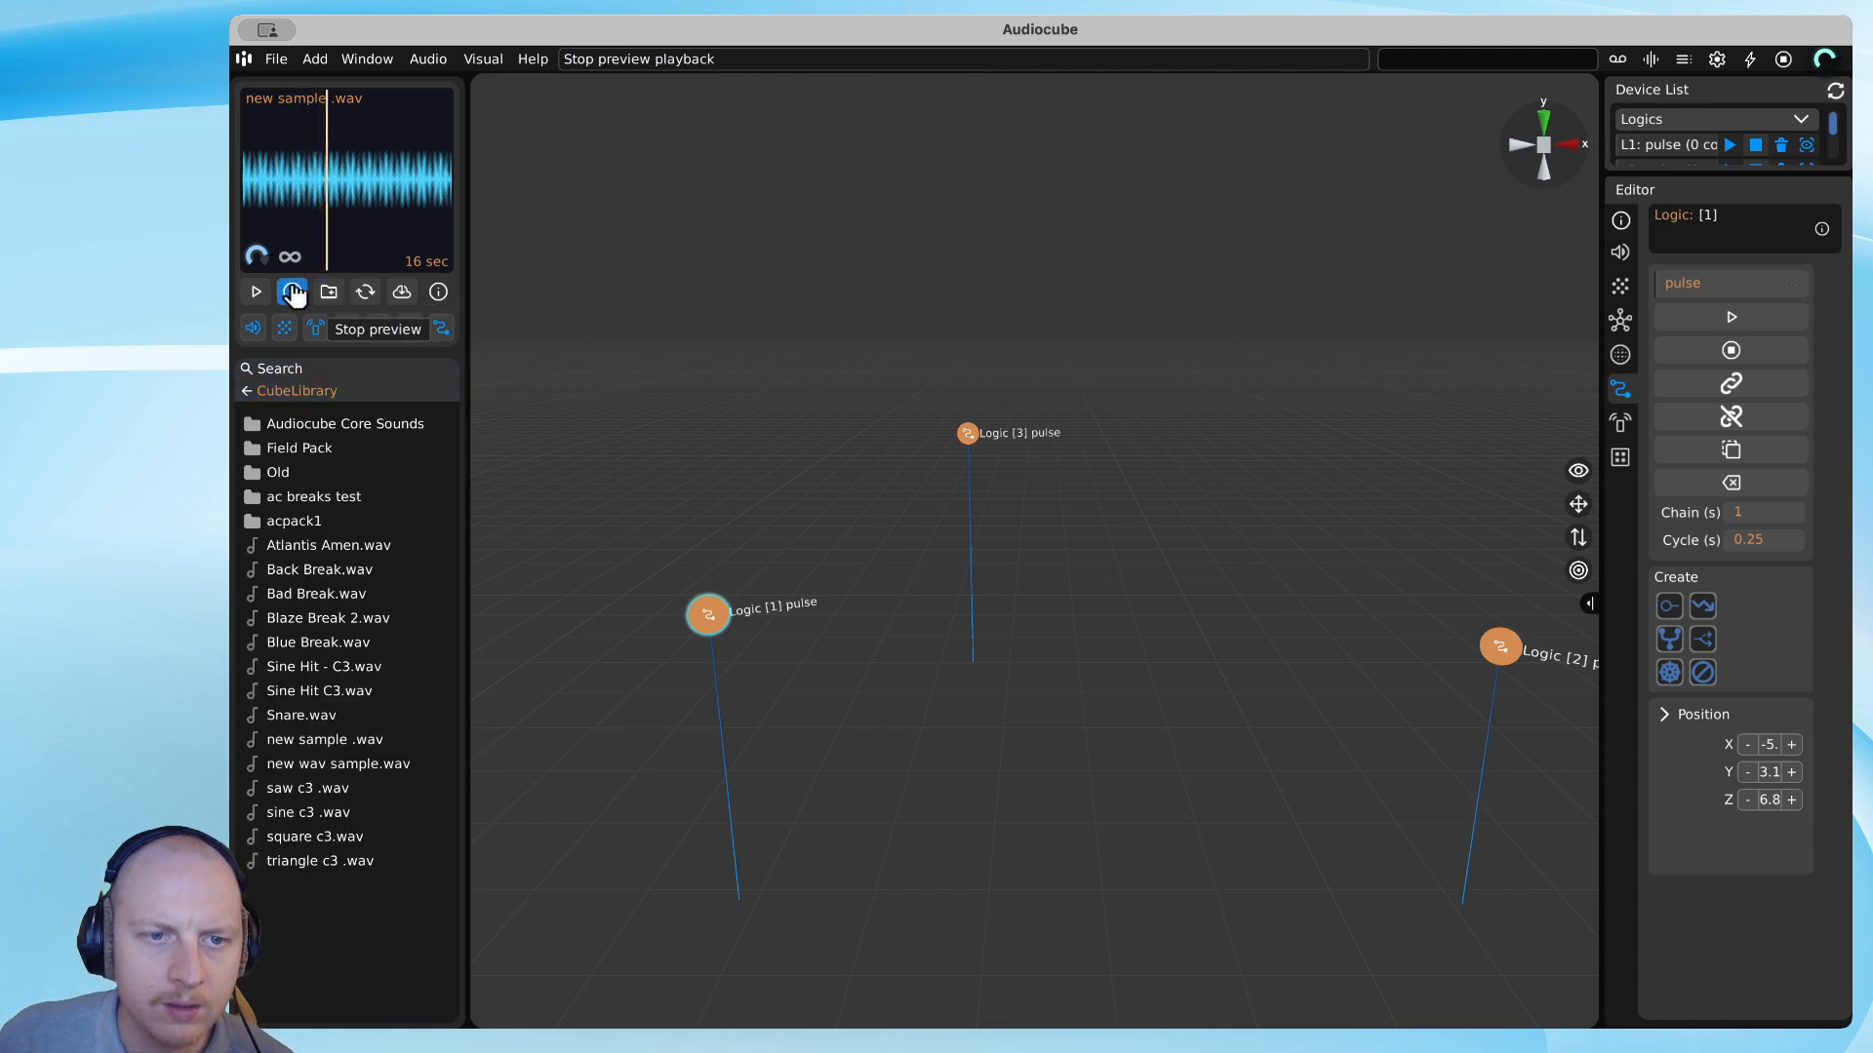
click(293, 292)
Browse the Audiocube Core Sounds folder to its instrument sounds and preview Sweet Bell - C3.wav.
click(312, 422)
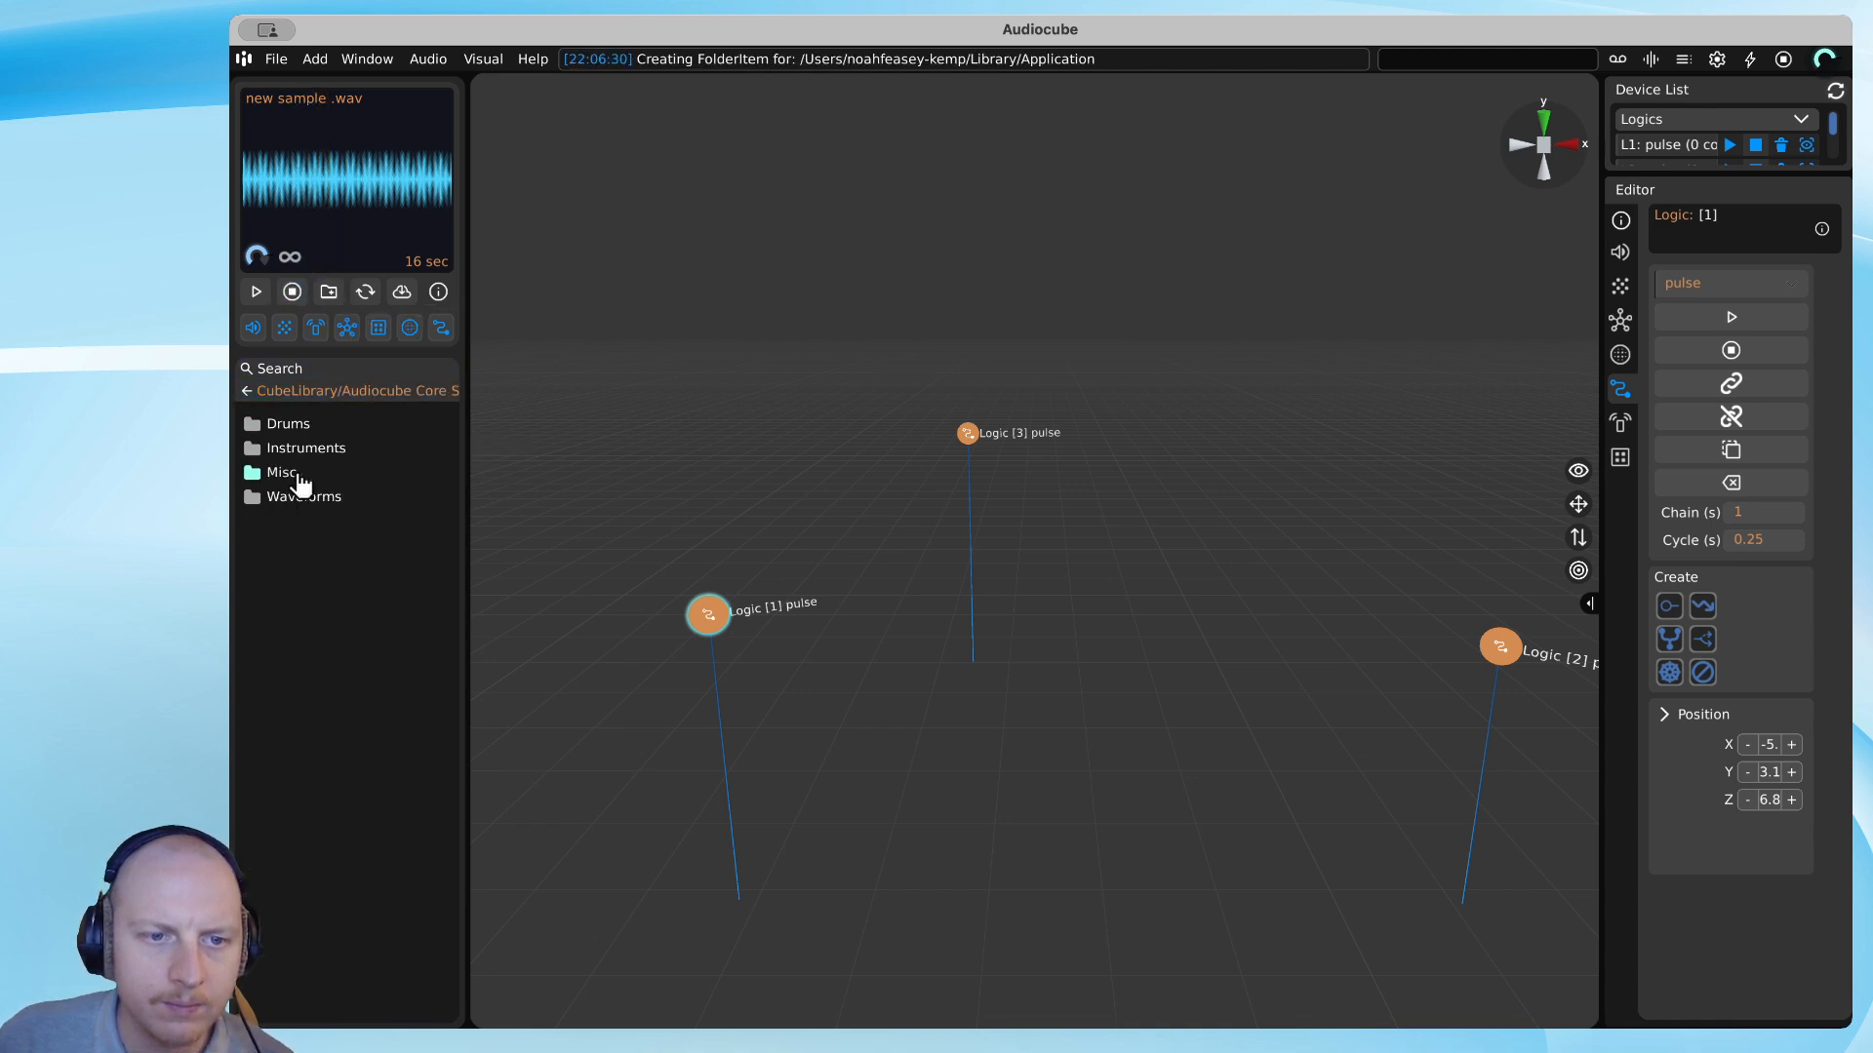
click(283, 473)
click(327, 453)
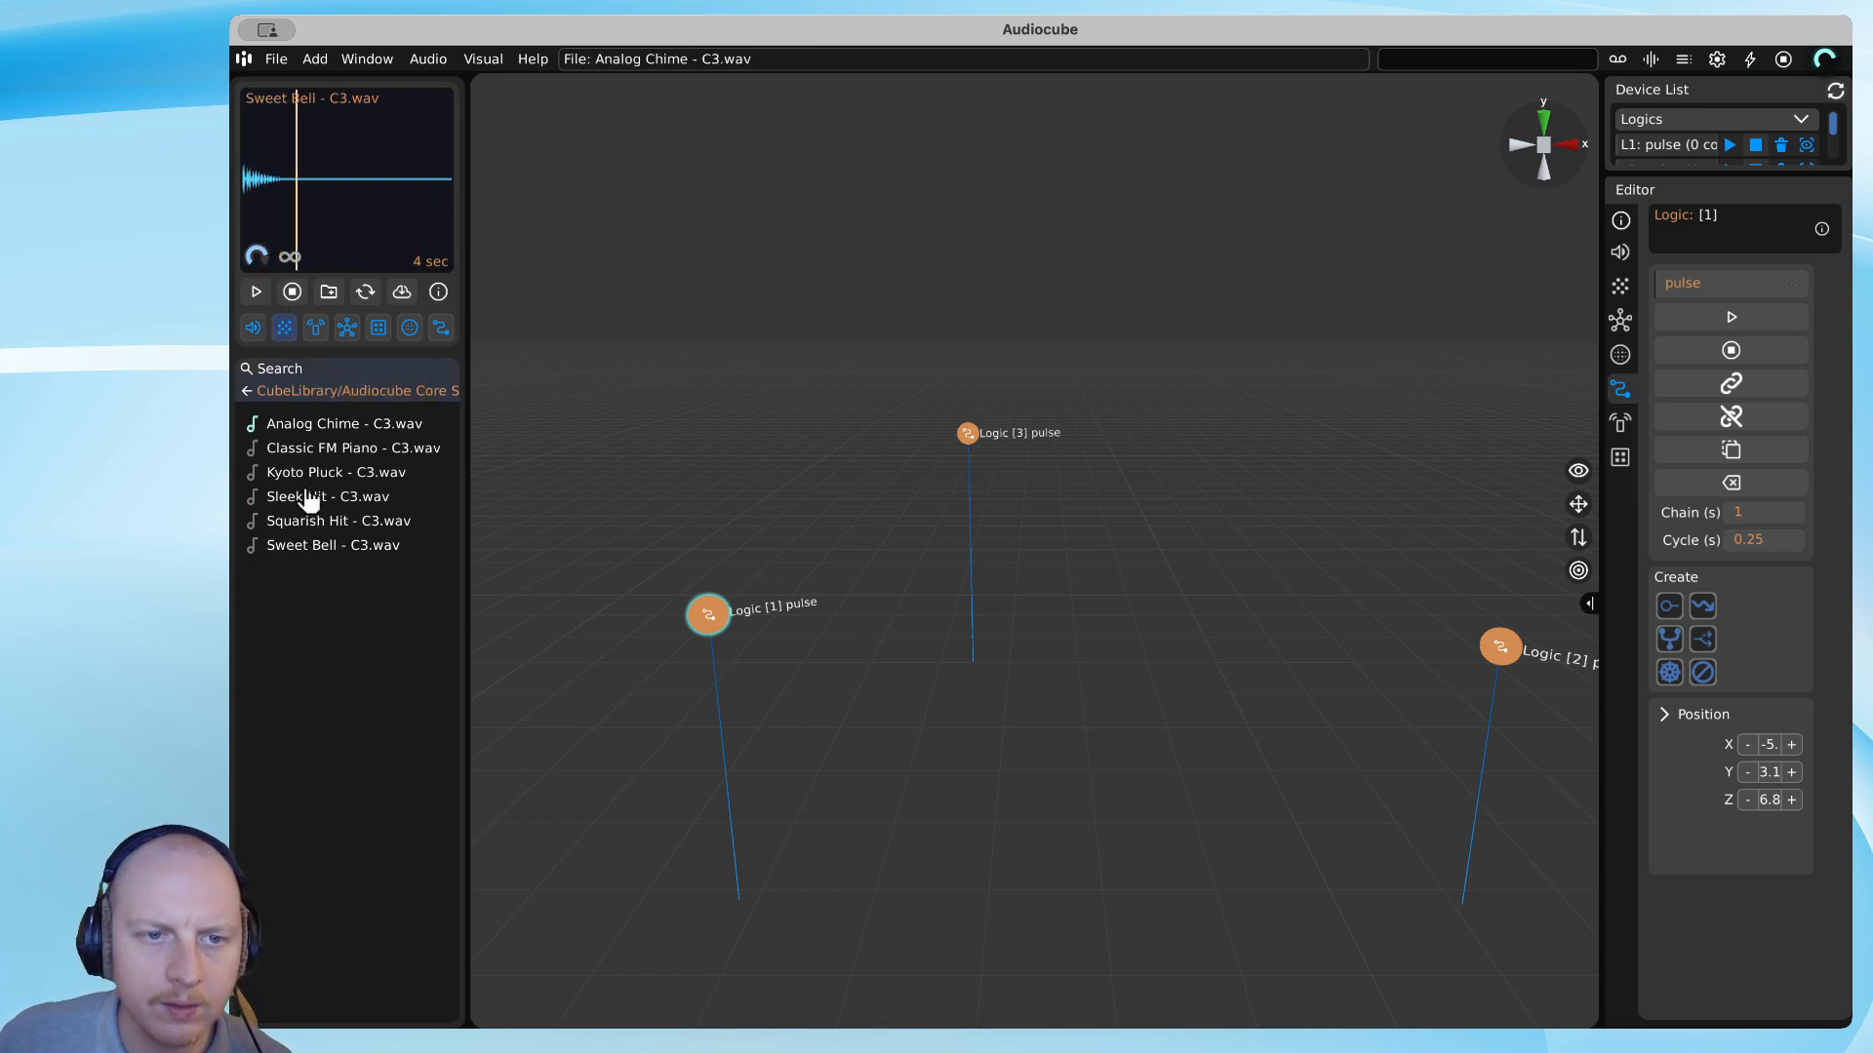
Try an emitter with Sweet Bell - C3.wav among the logic boxes, and delete it.
drag(284, 330, 975, 649)
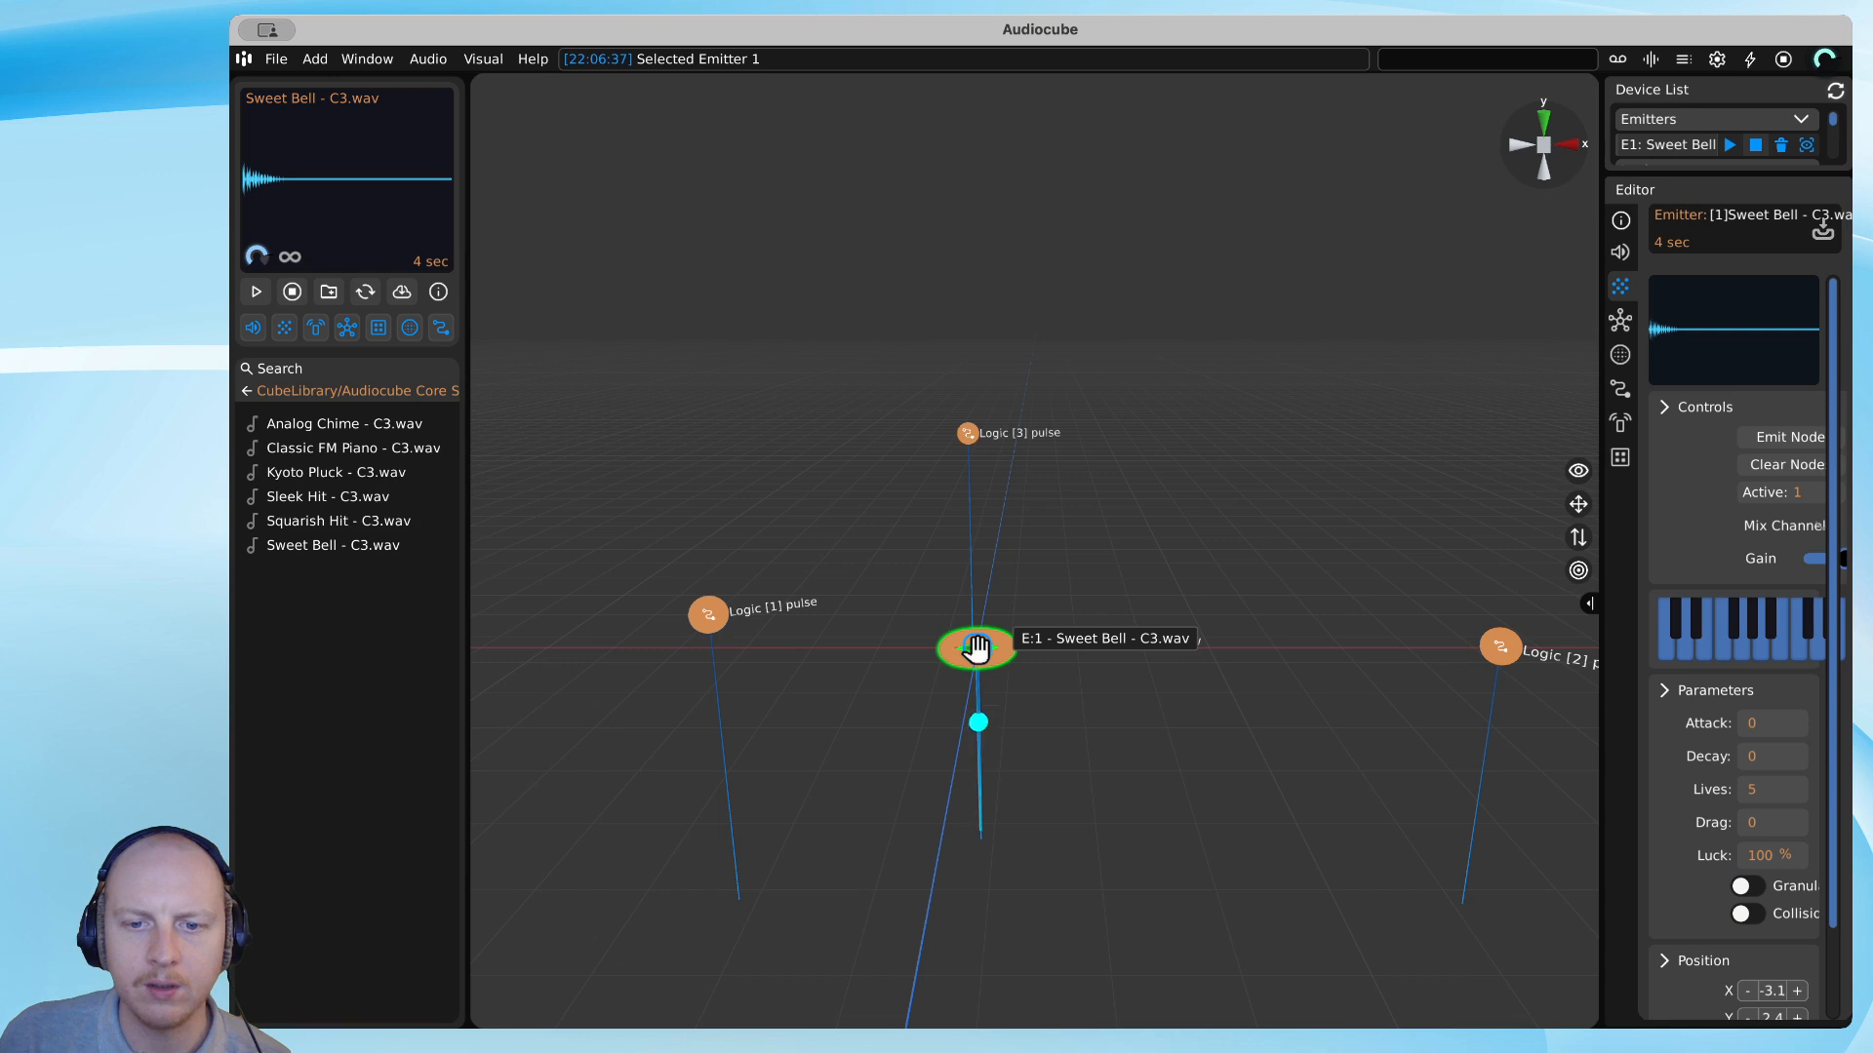
scroll(1033, 644, up, 3)
key(m)
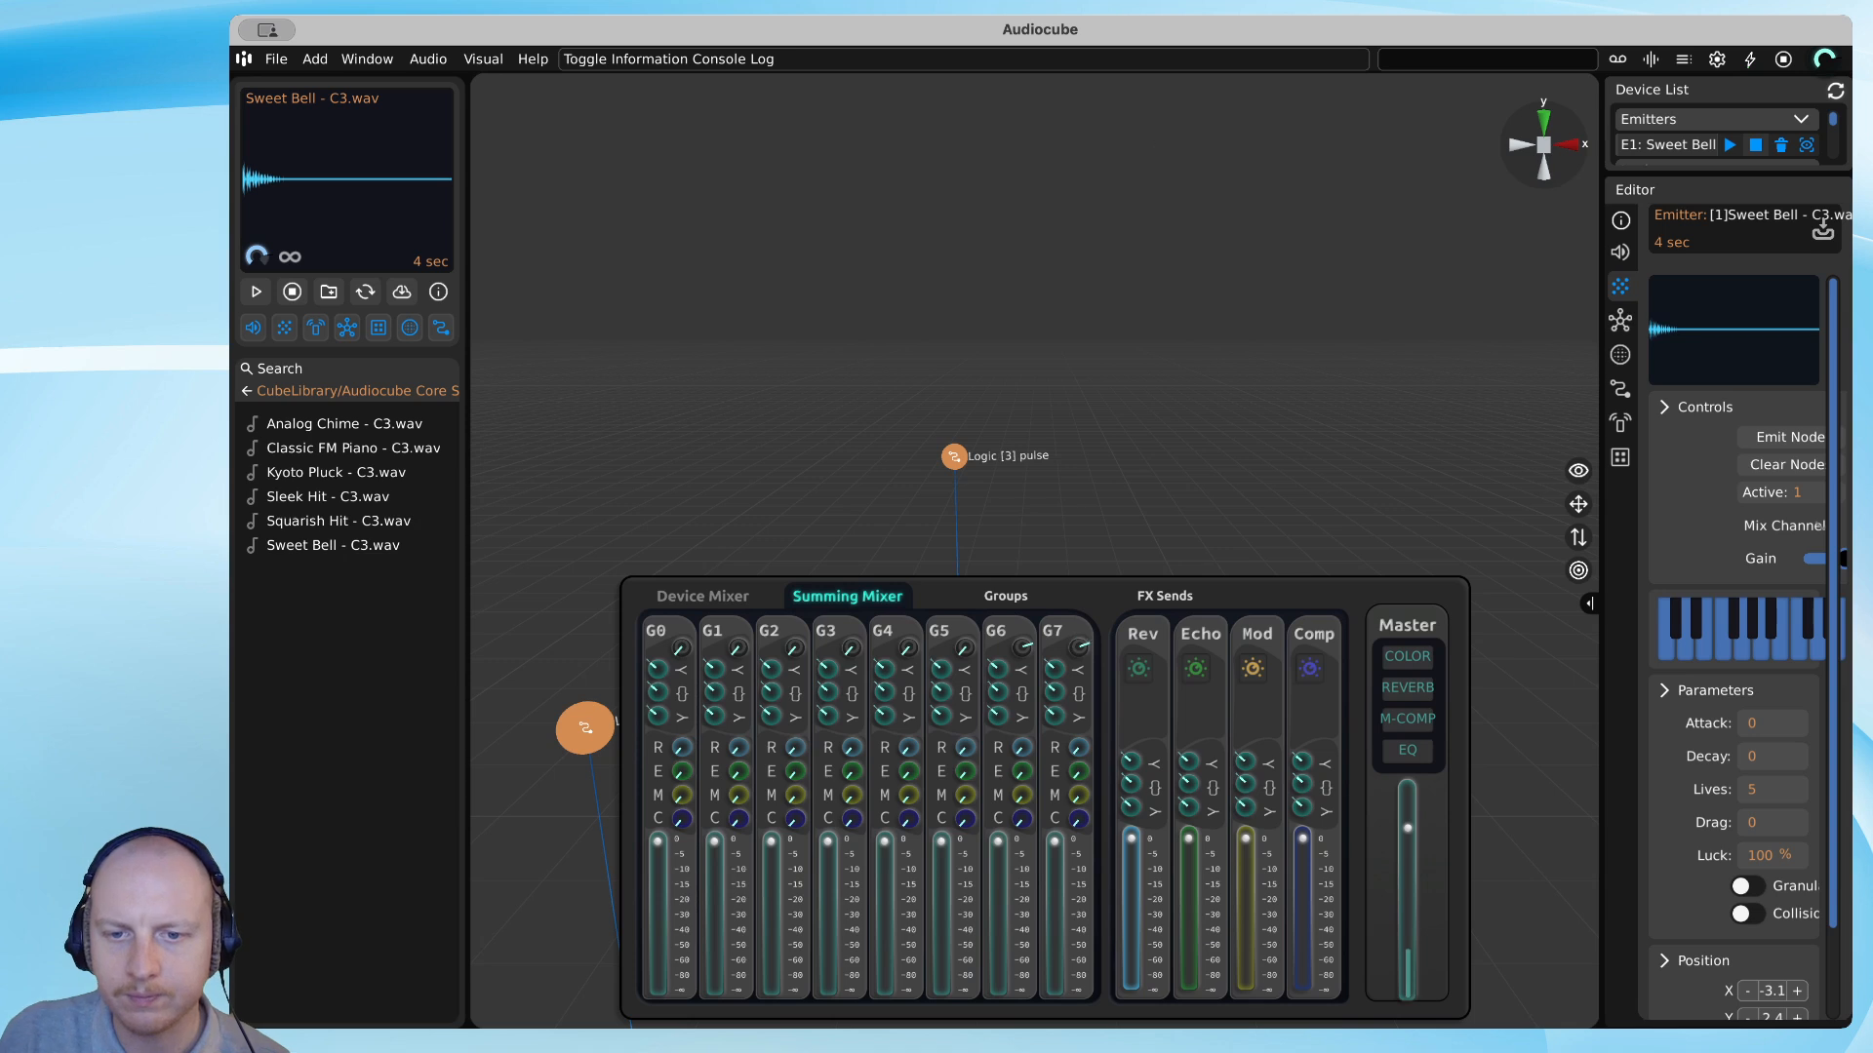
key(Tab)
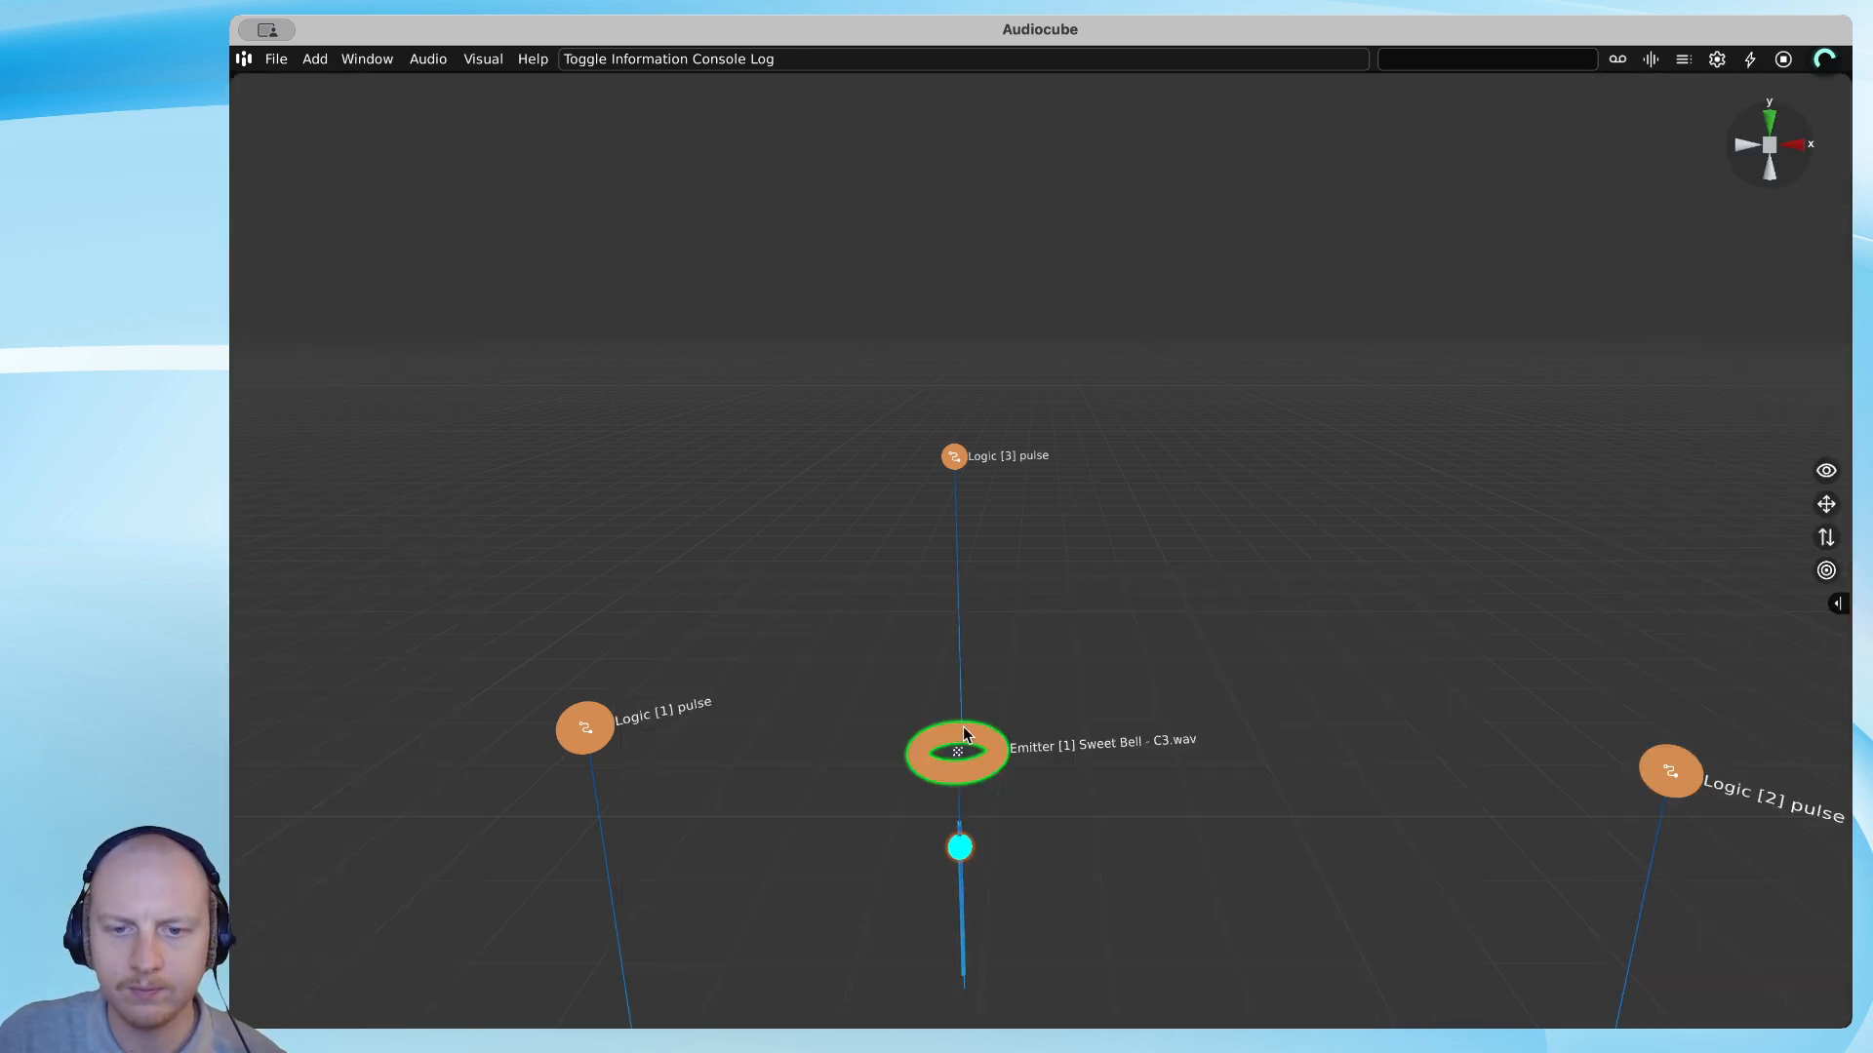
click(969, 748)
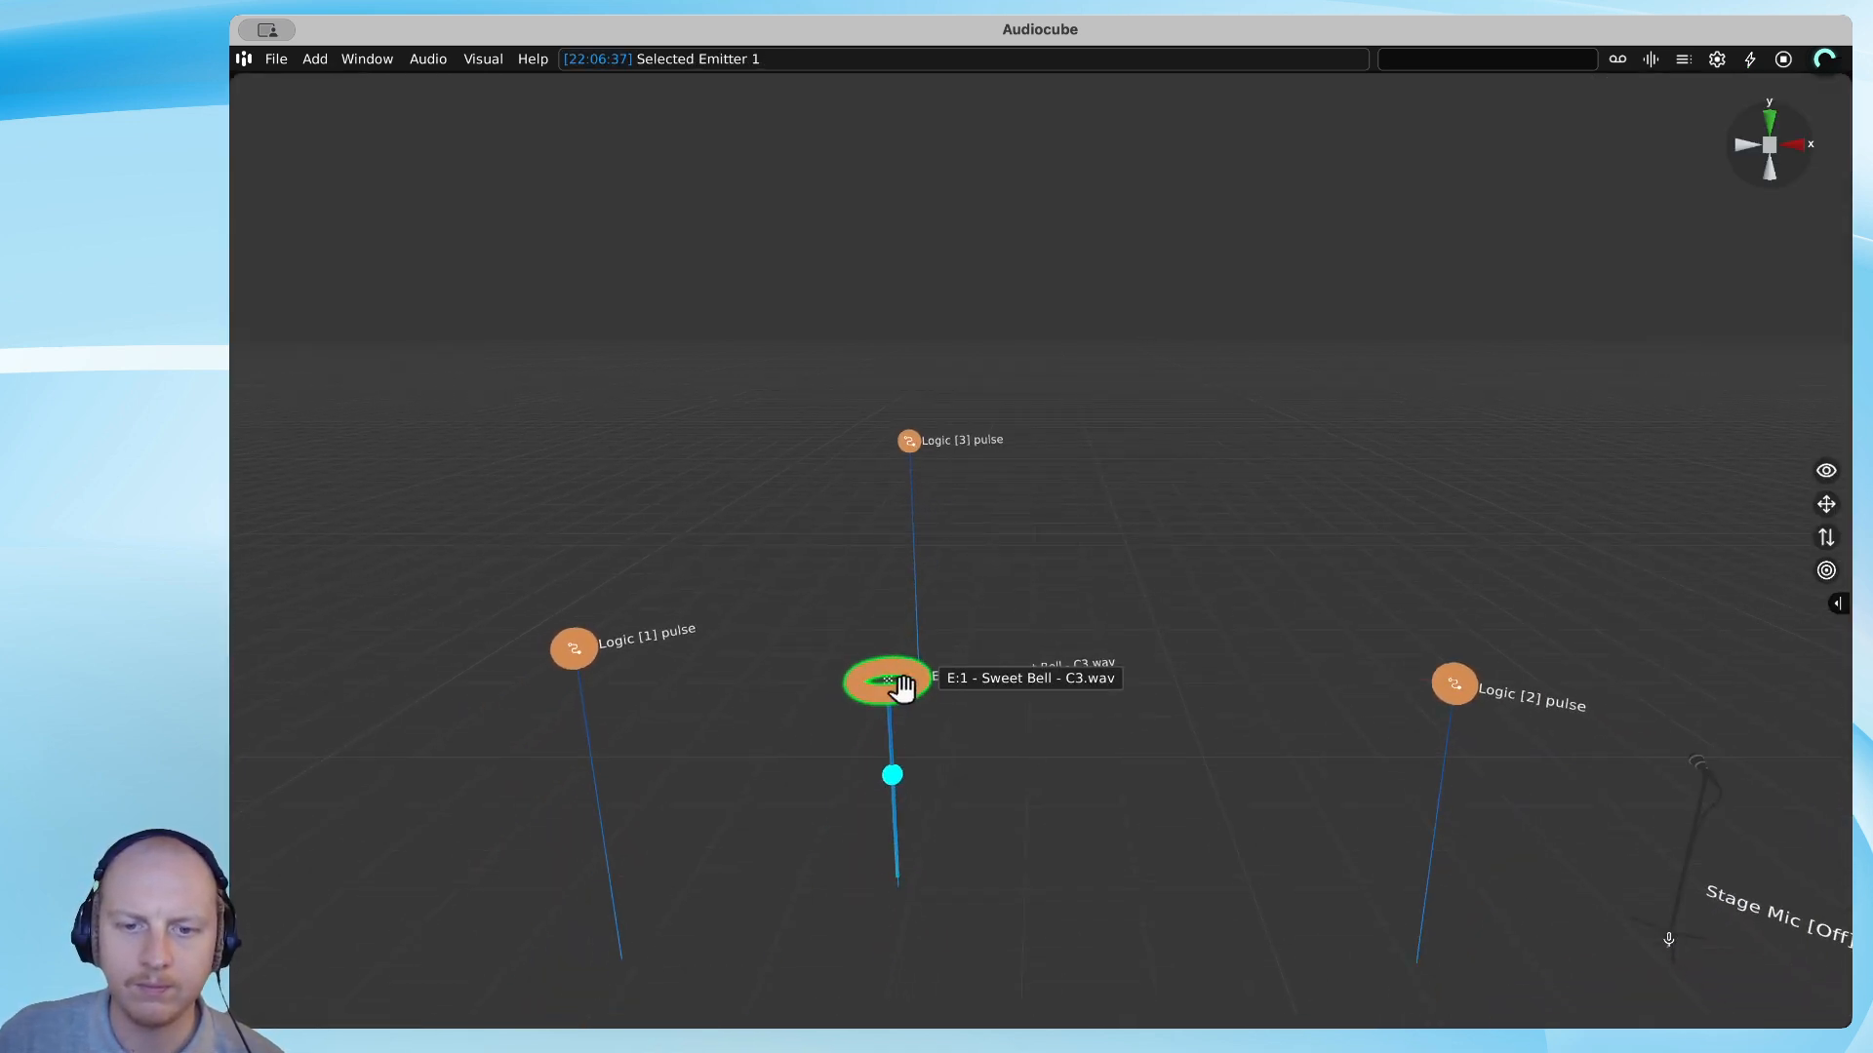
drag(892, 683, 994, 533)
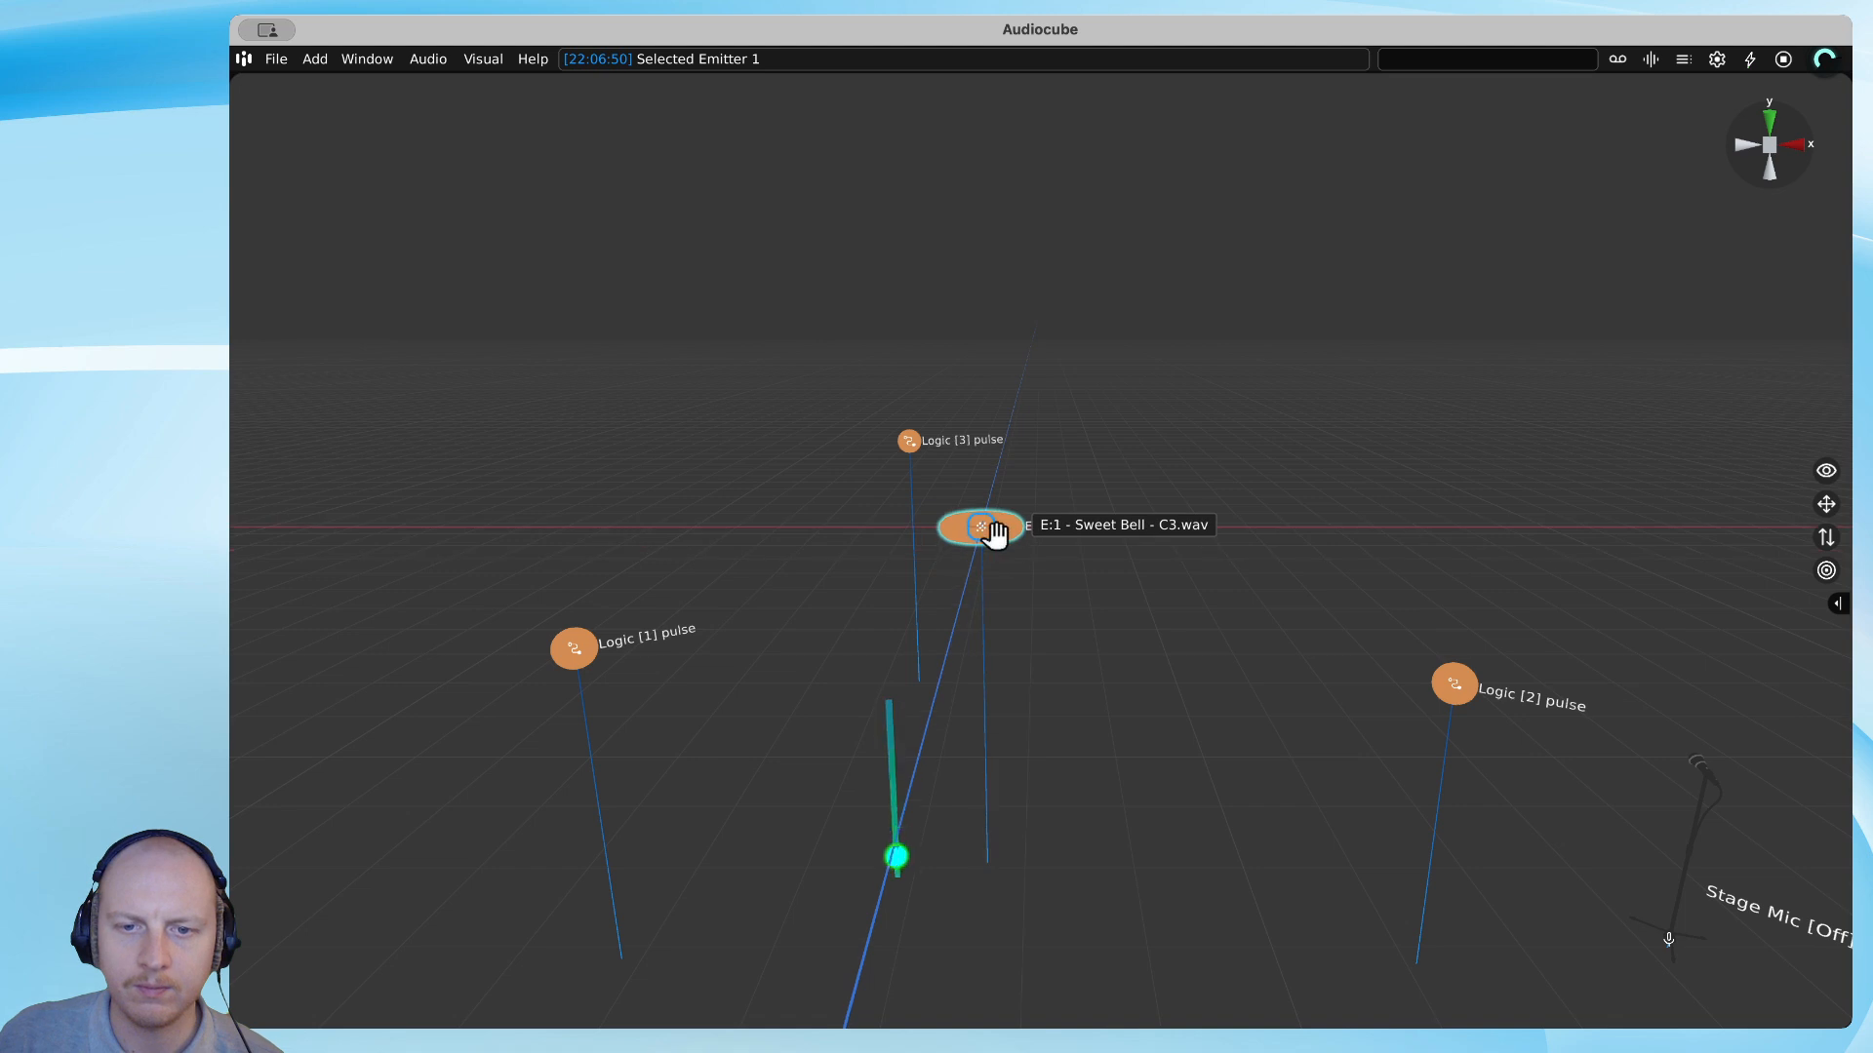
key(Delete)
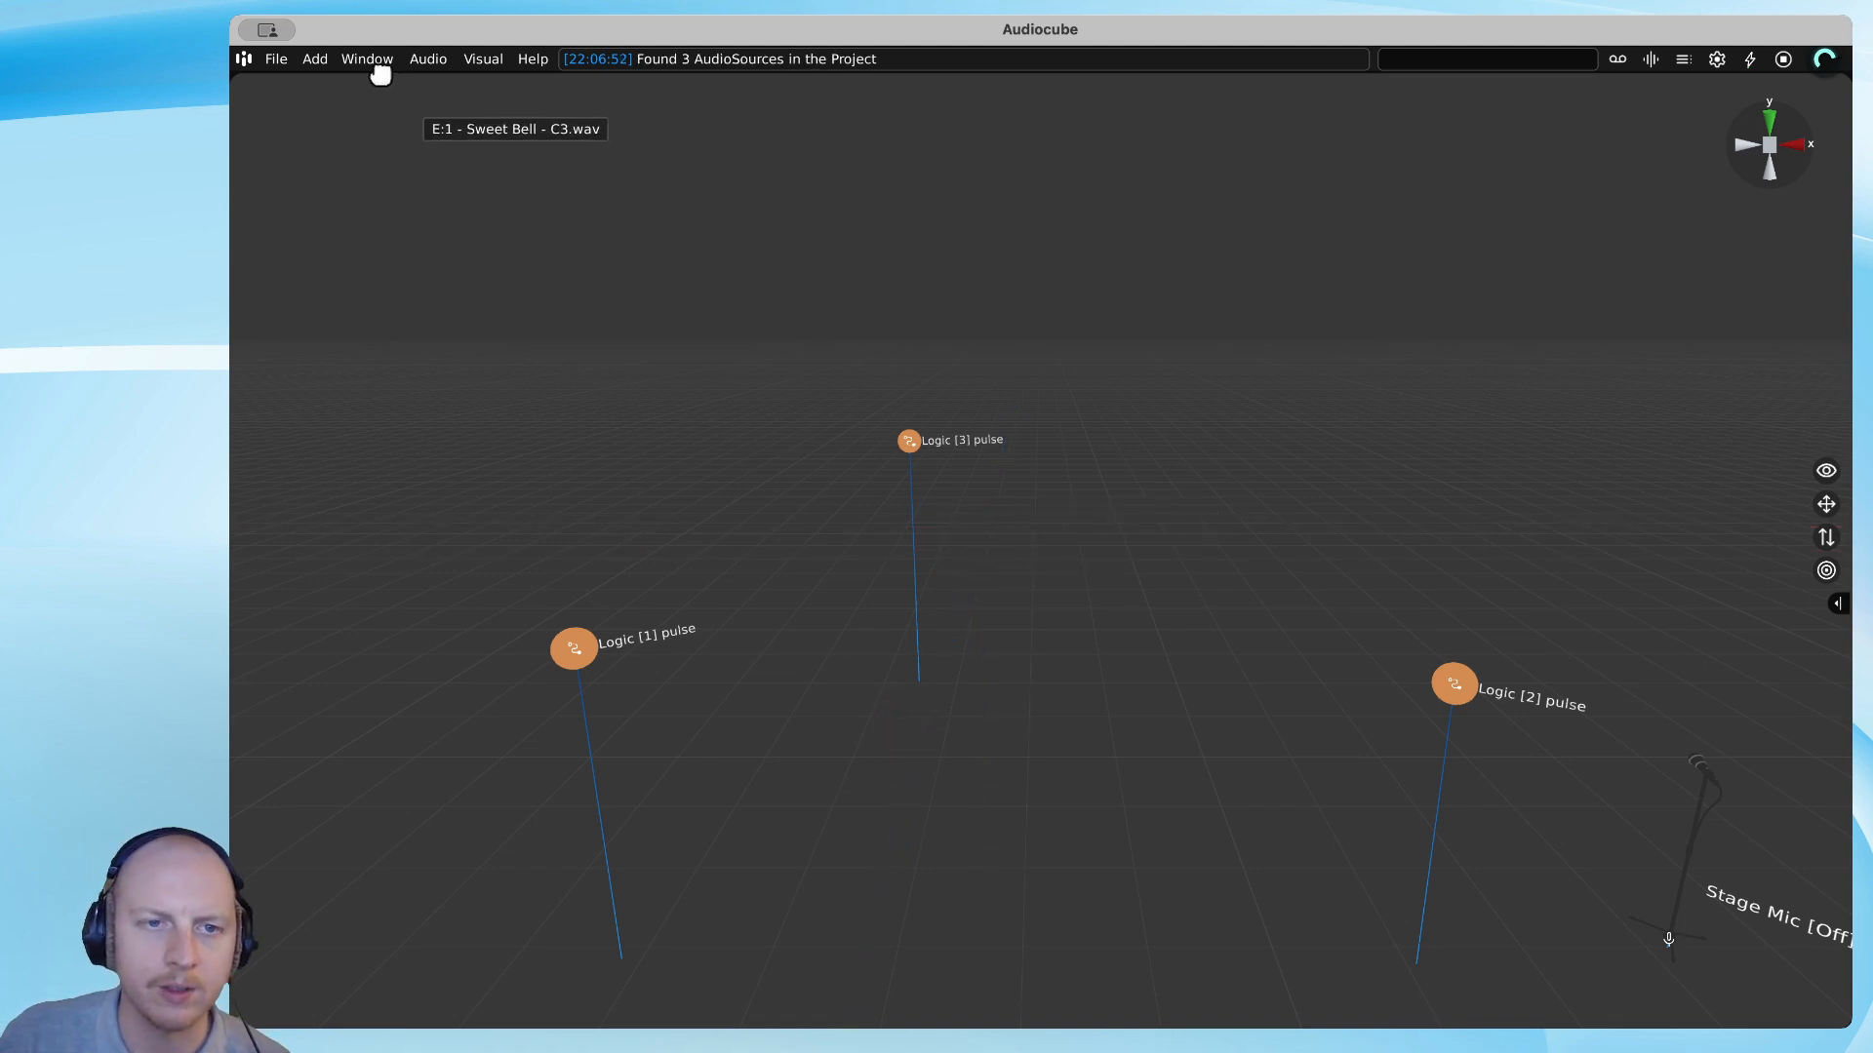
Show the sound browser again and place Analog Chime - C3.wav in the scene as a sampler near the logic boxes.
click(257, 67)
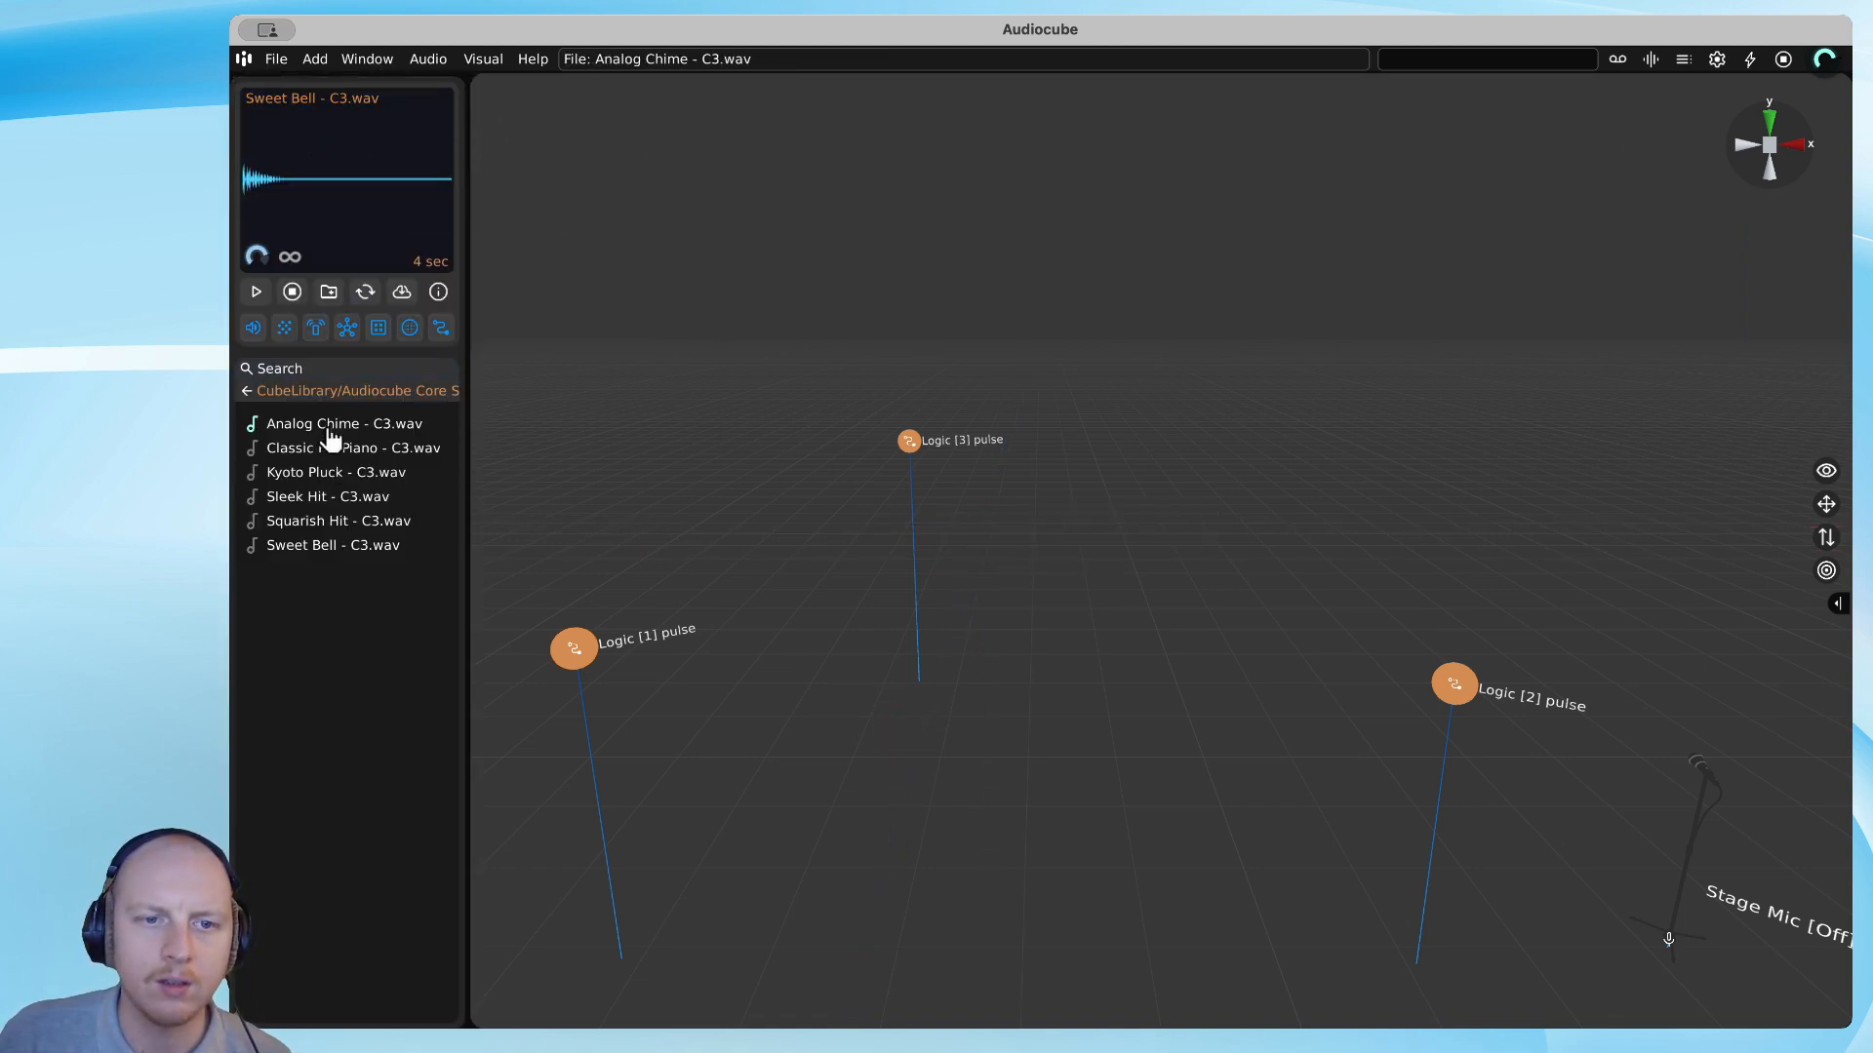
drag(325, 436, 1093, 560)
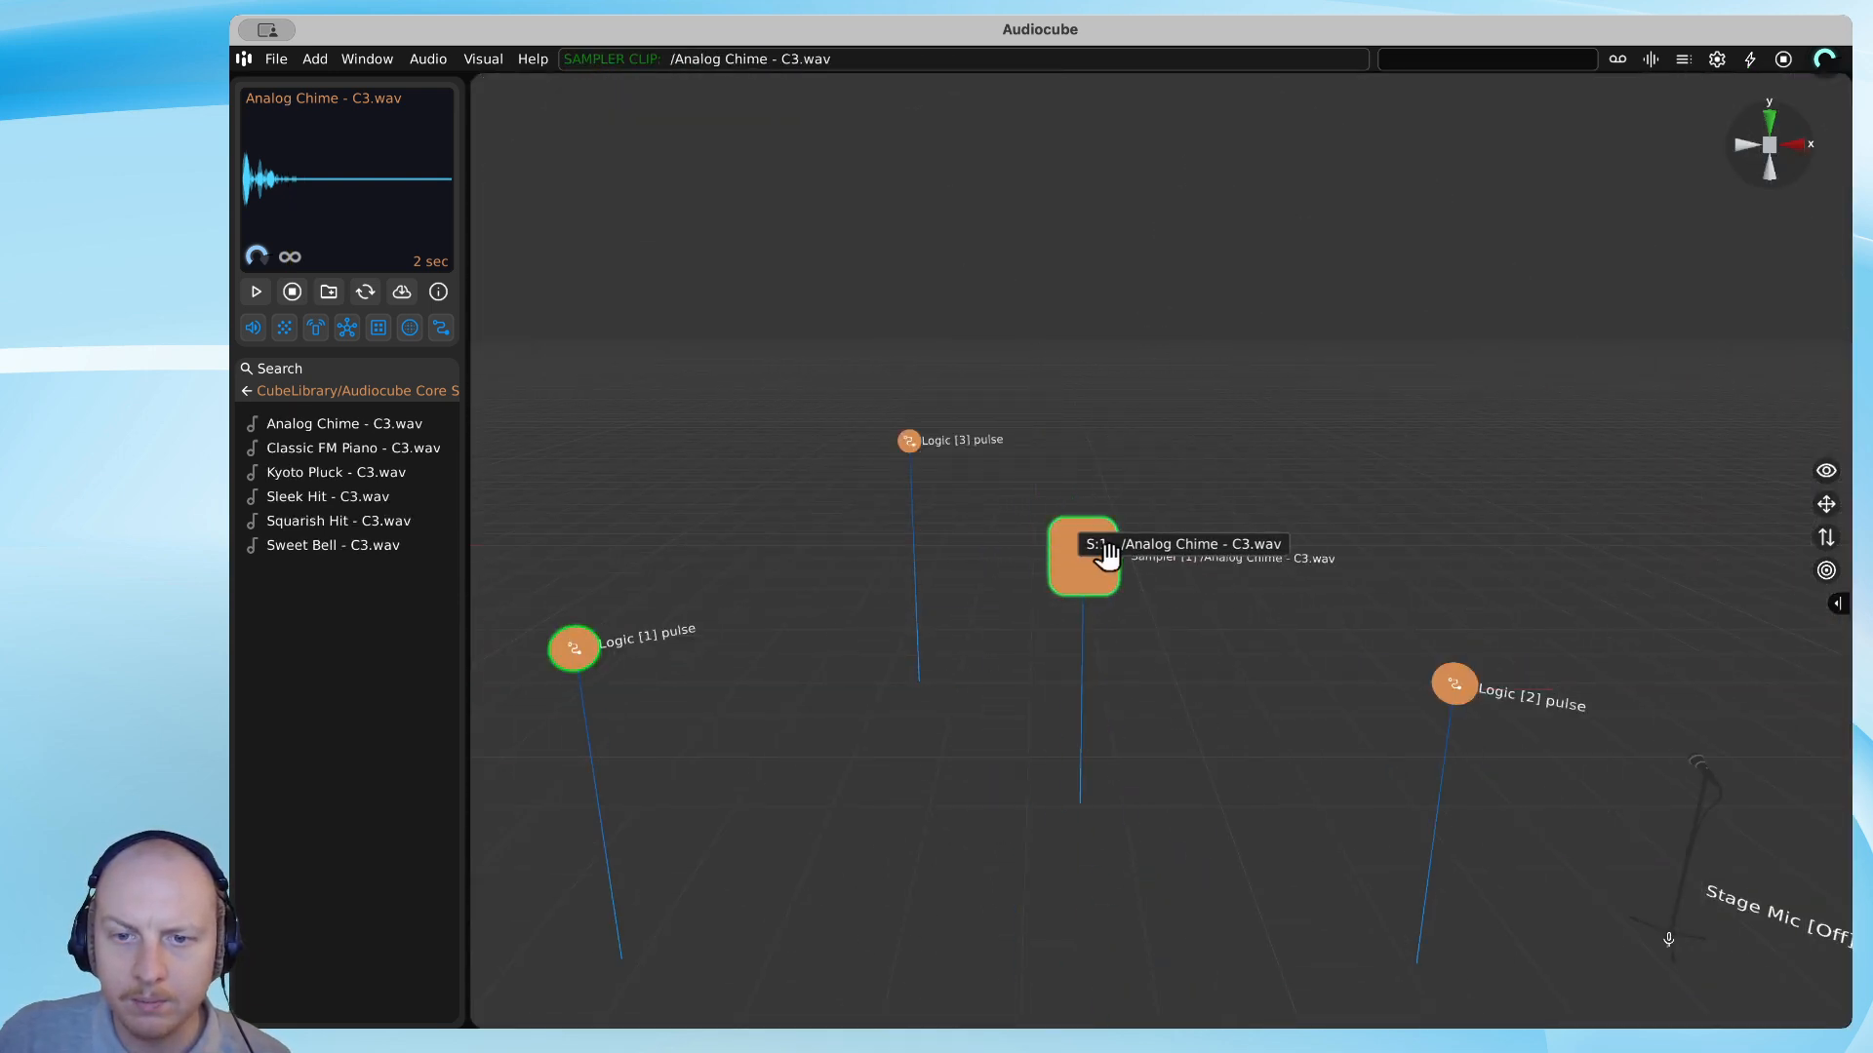
drag(1100, 558, 1141, 500)
click(1142, 501)
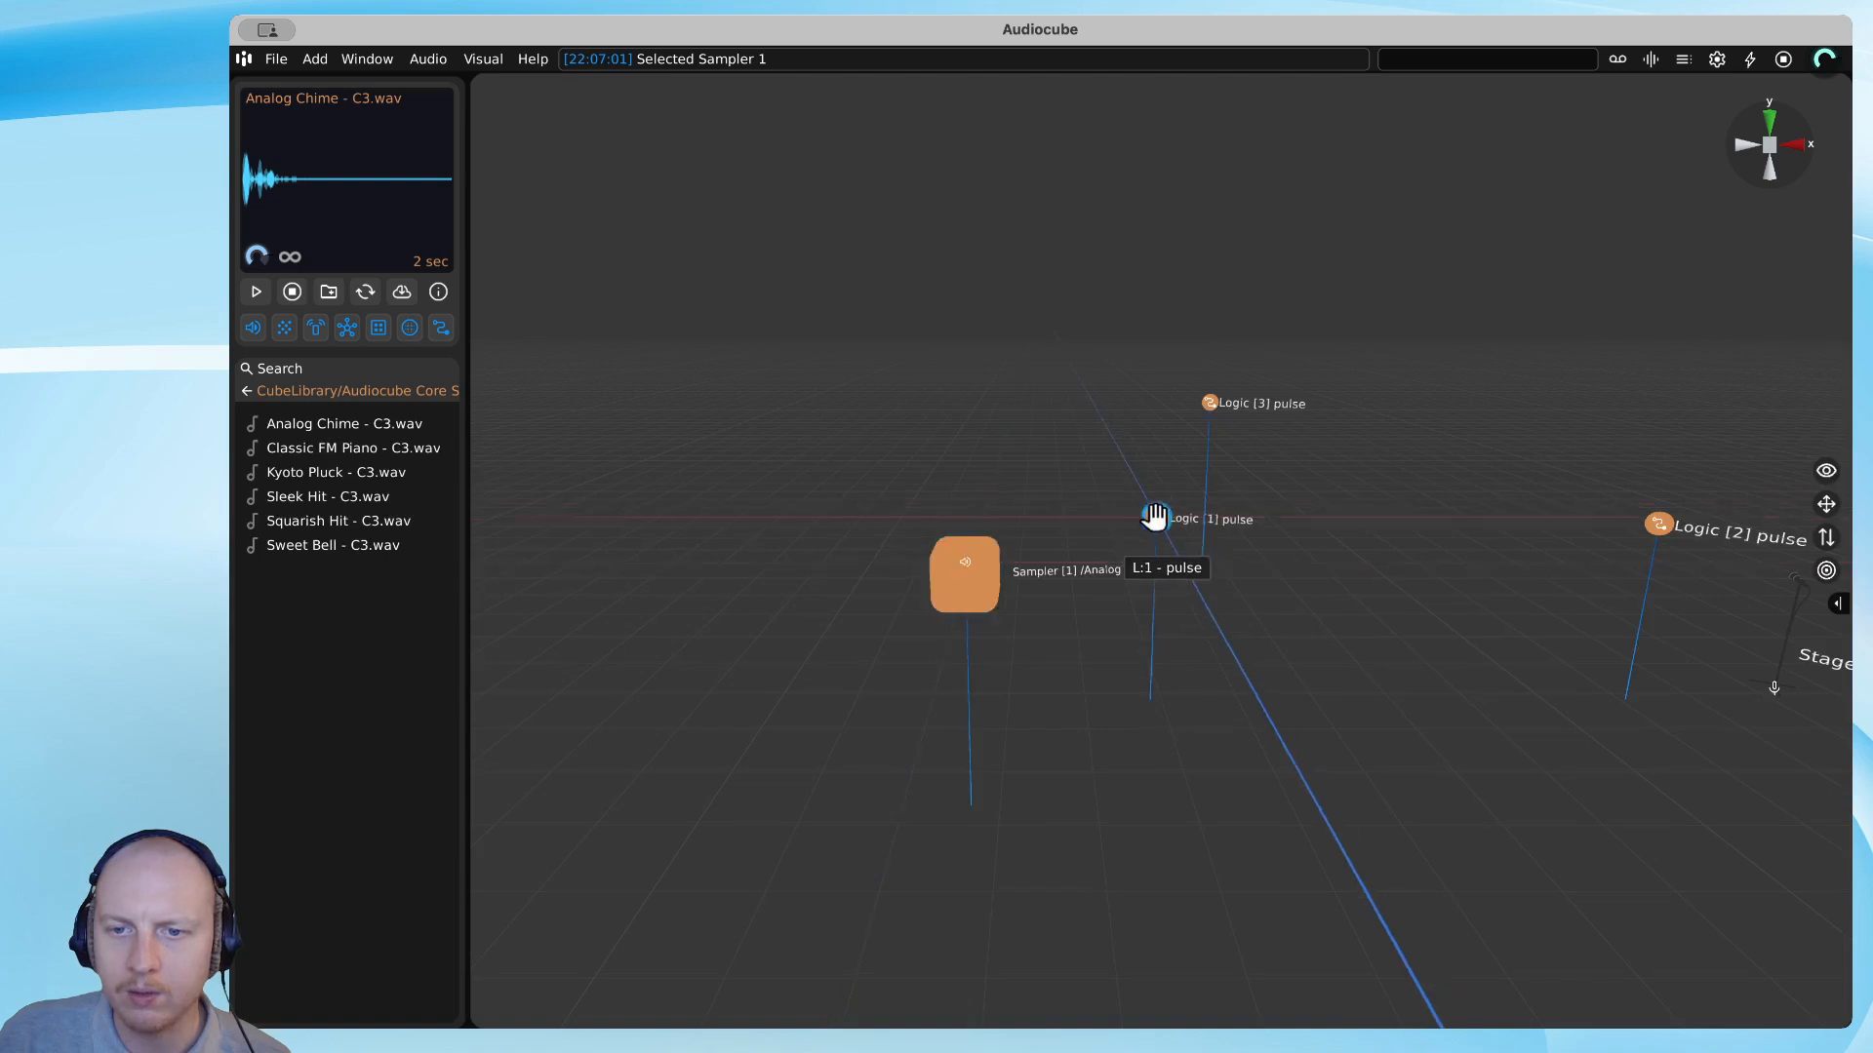
Remove the Logic [2] and Logic [3] boxes and raise Logic [1] above the height of the sampler.
drag(1108, 381, 1266, 351)
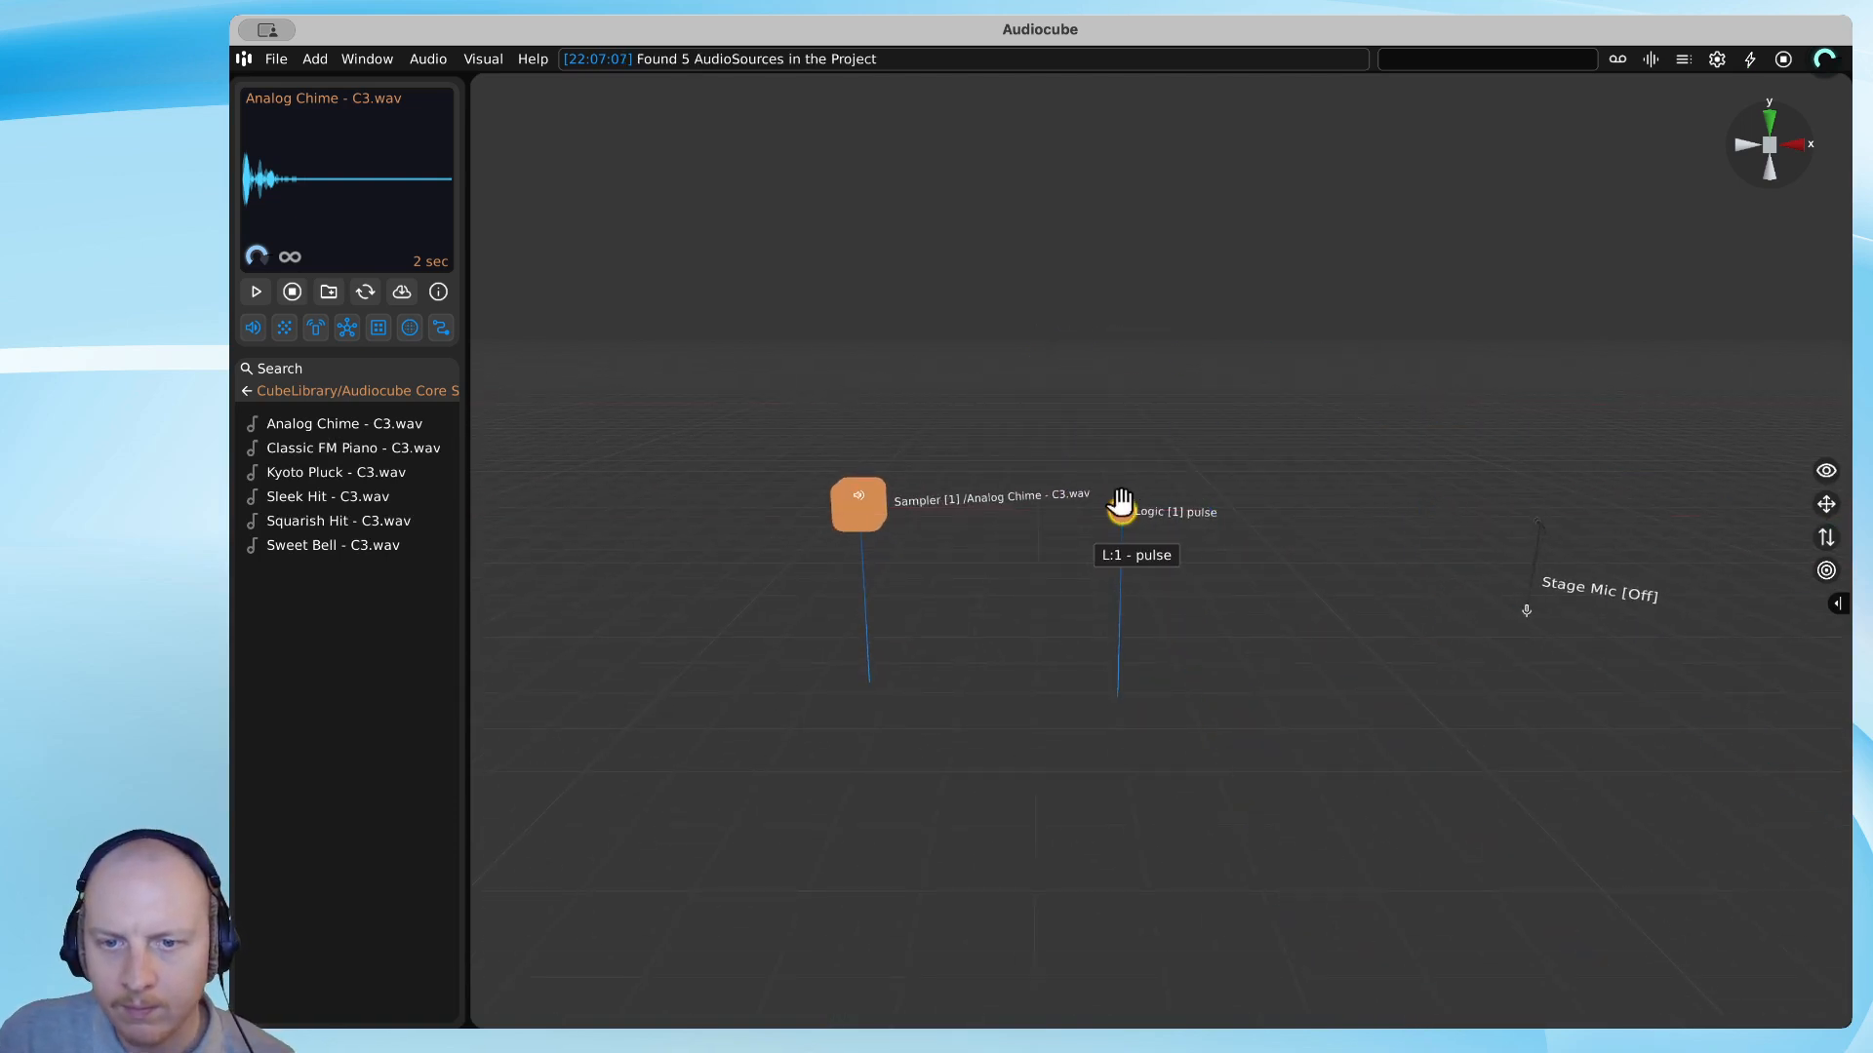
drag(1119, 503, 1085, 345)
Connect the Logic [1] pulse box to the Analog Chime sampler and exit connection mode.
click(1081, 353)
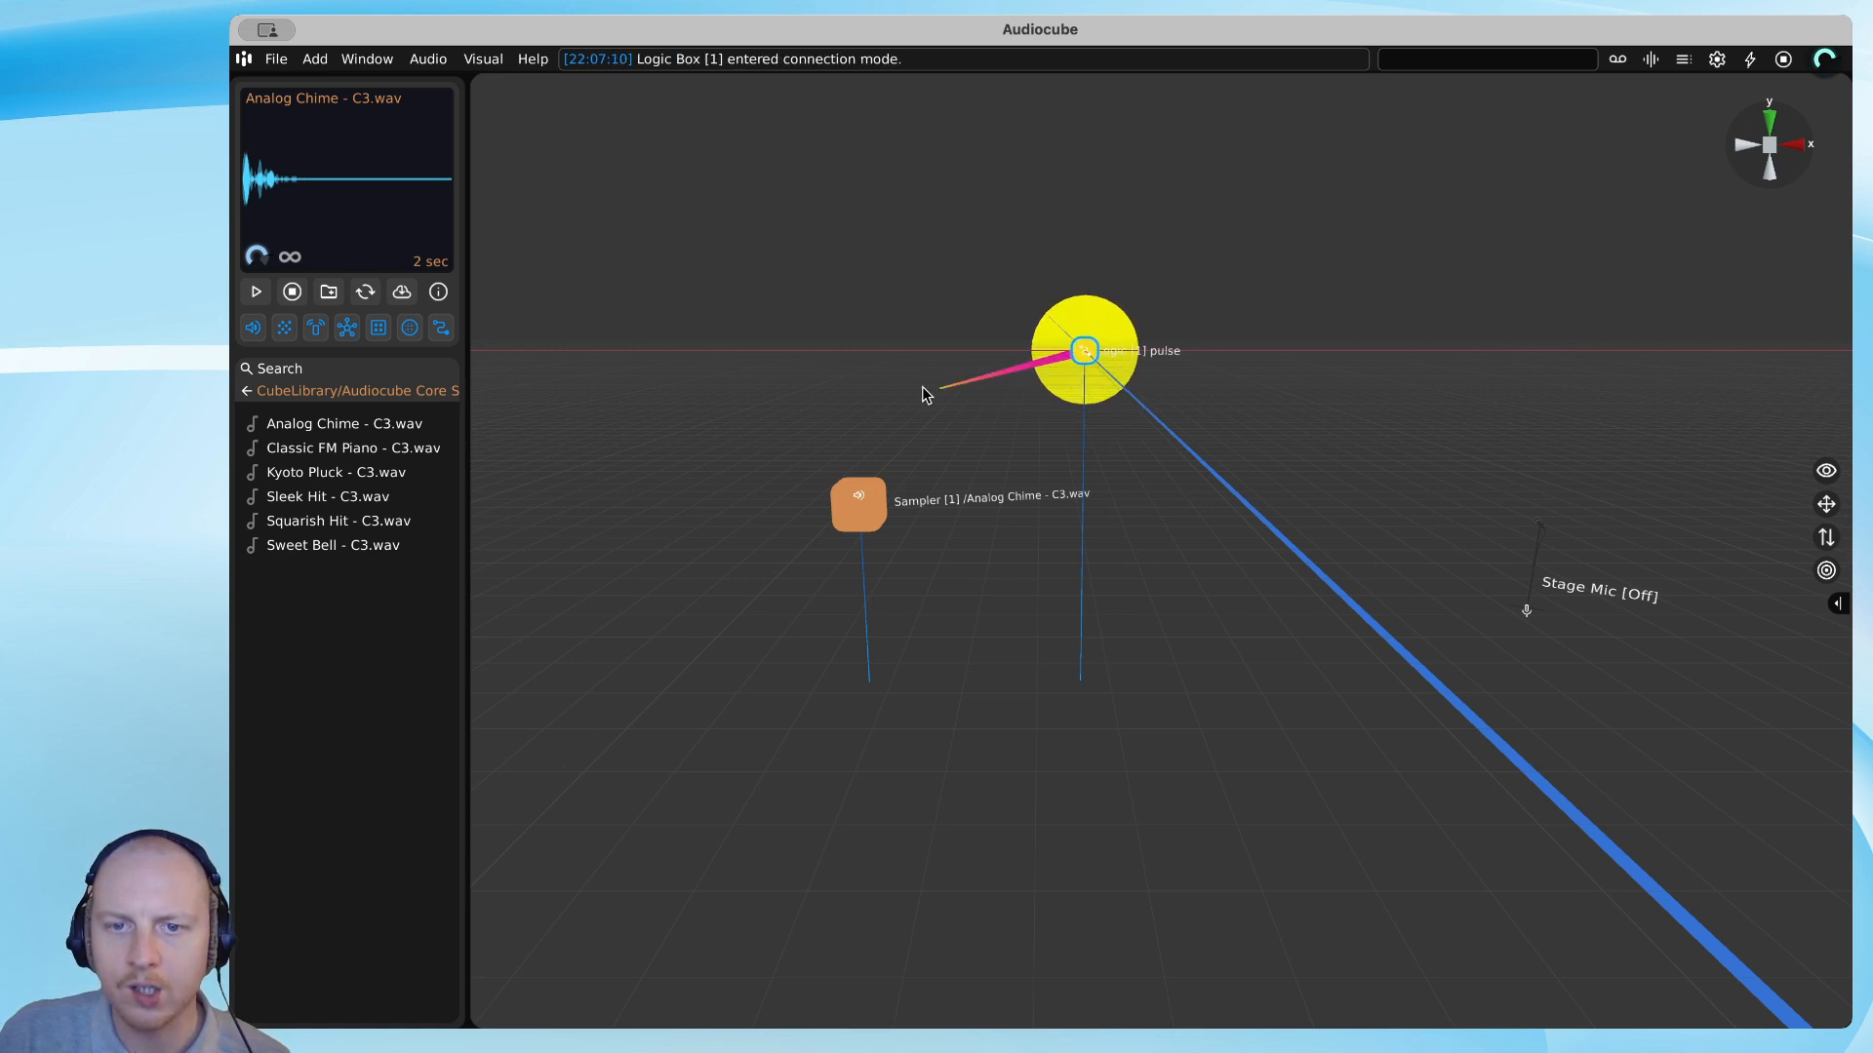
click(831, 503)
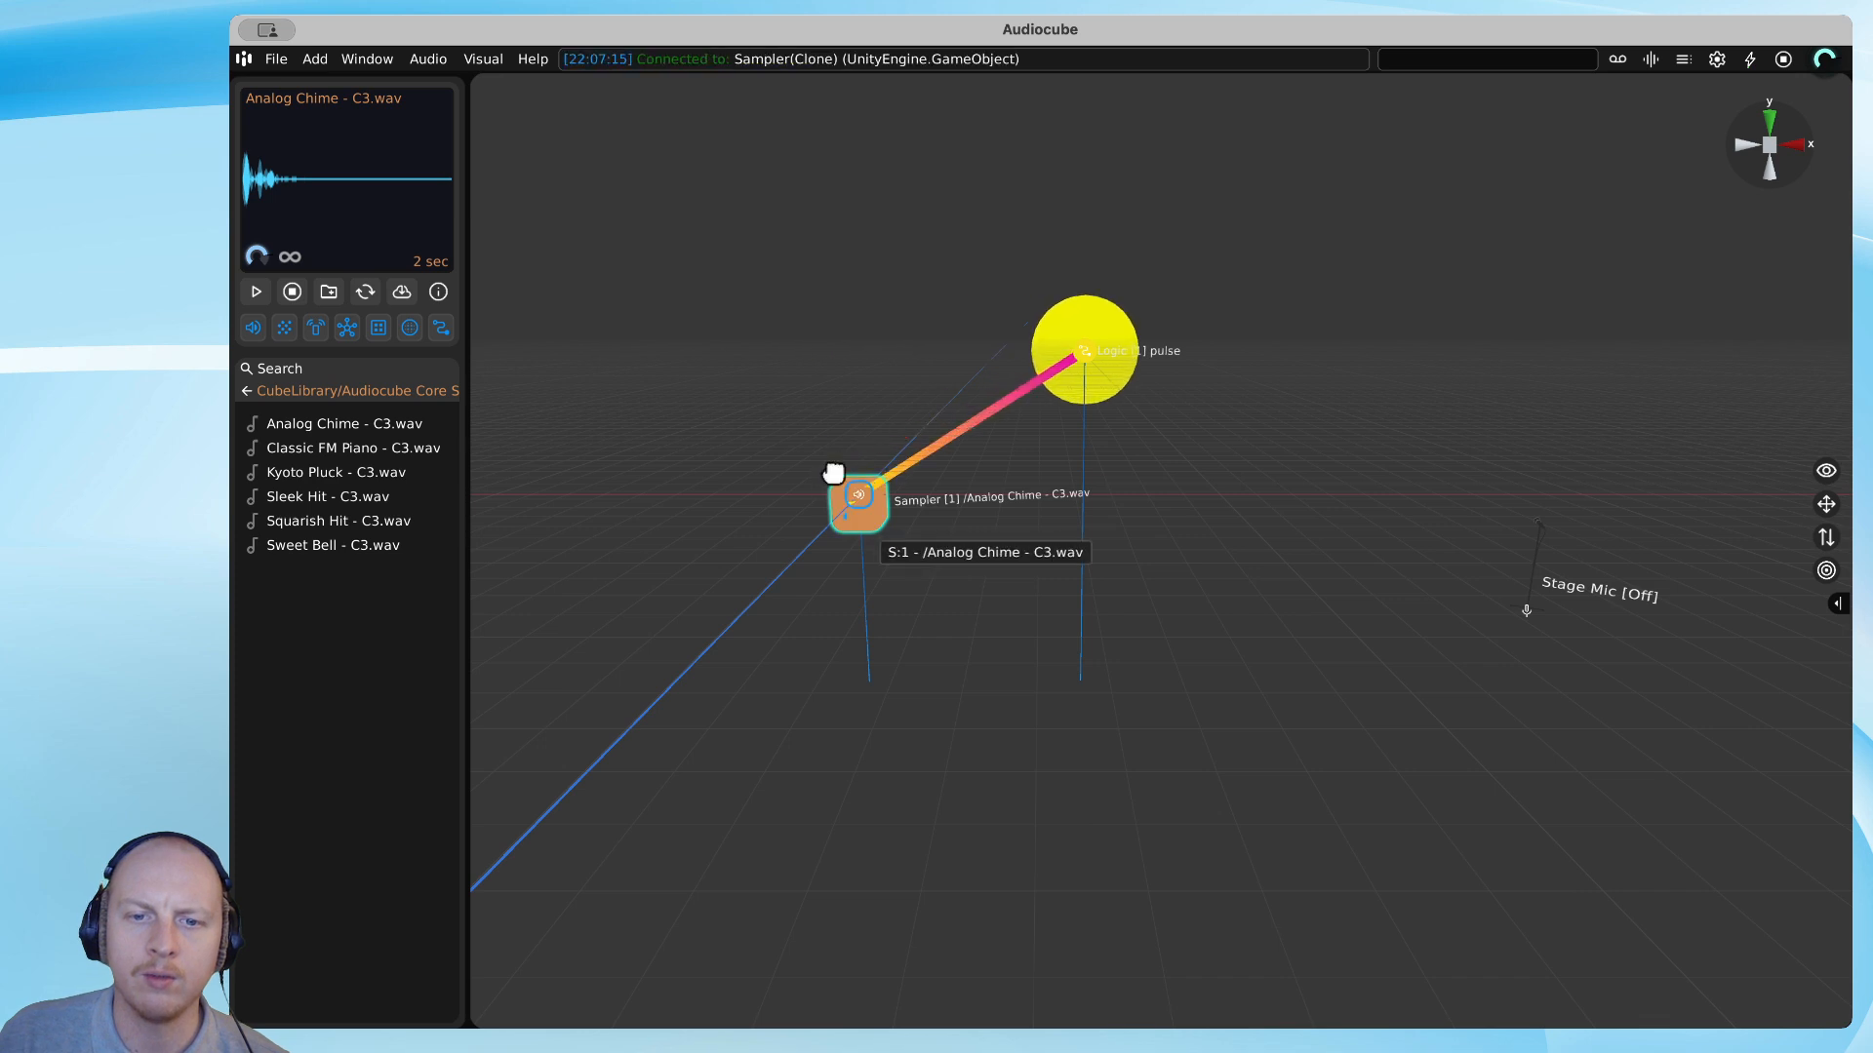
click(868, 500)
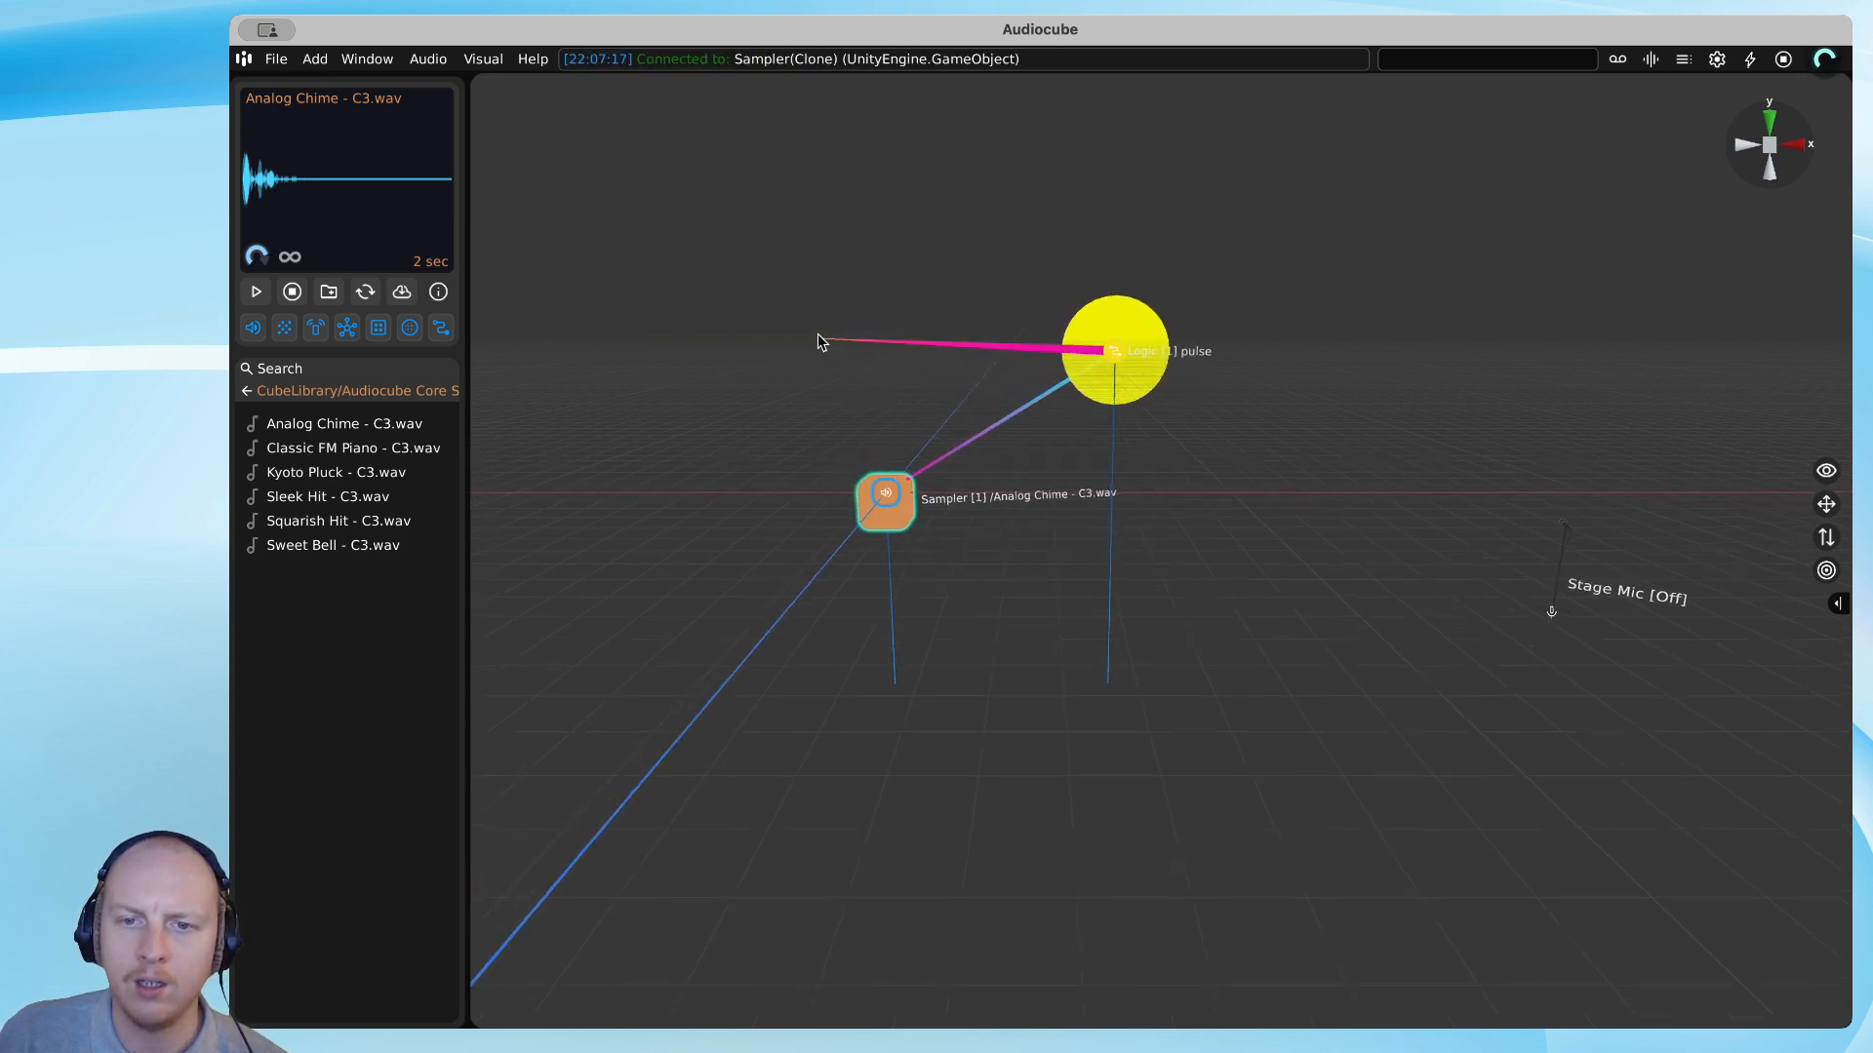
scroll(834, 321, up, 3)
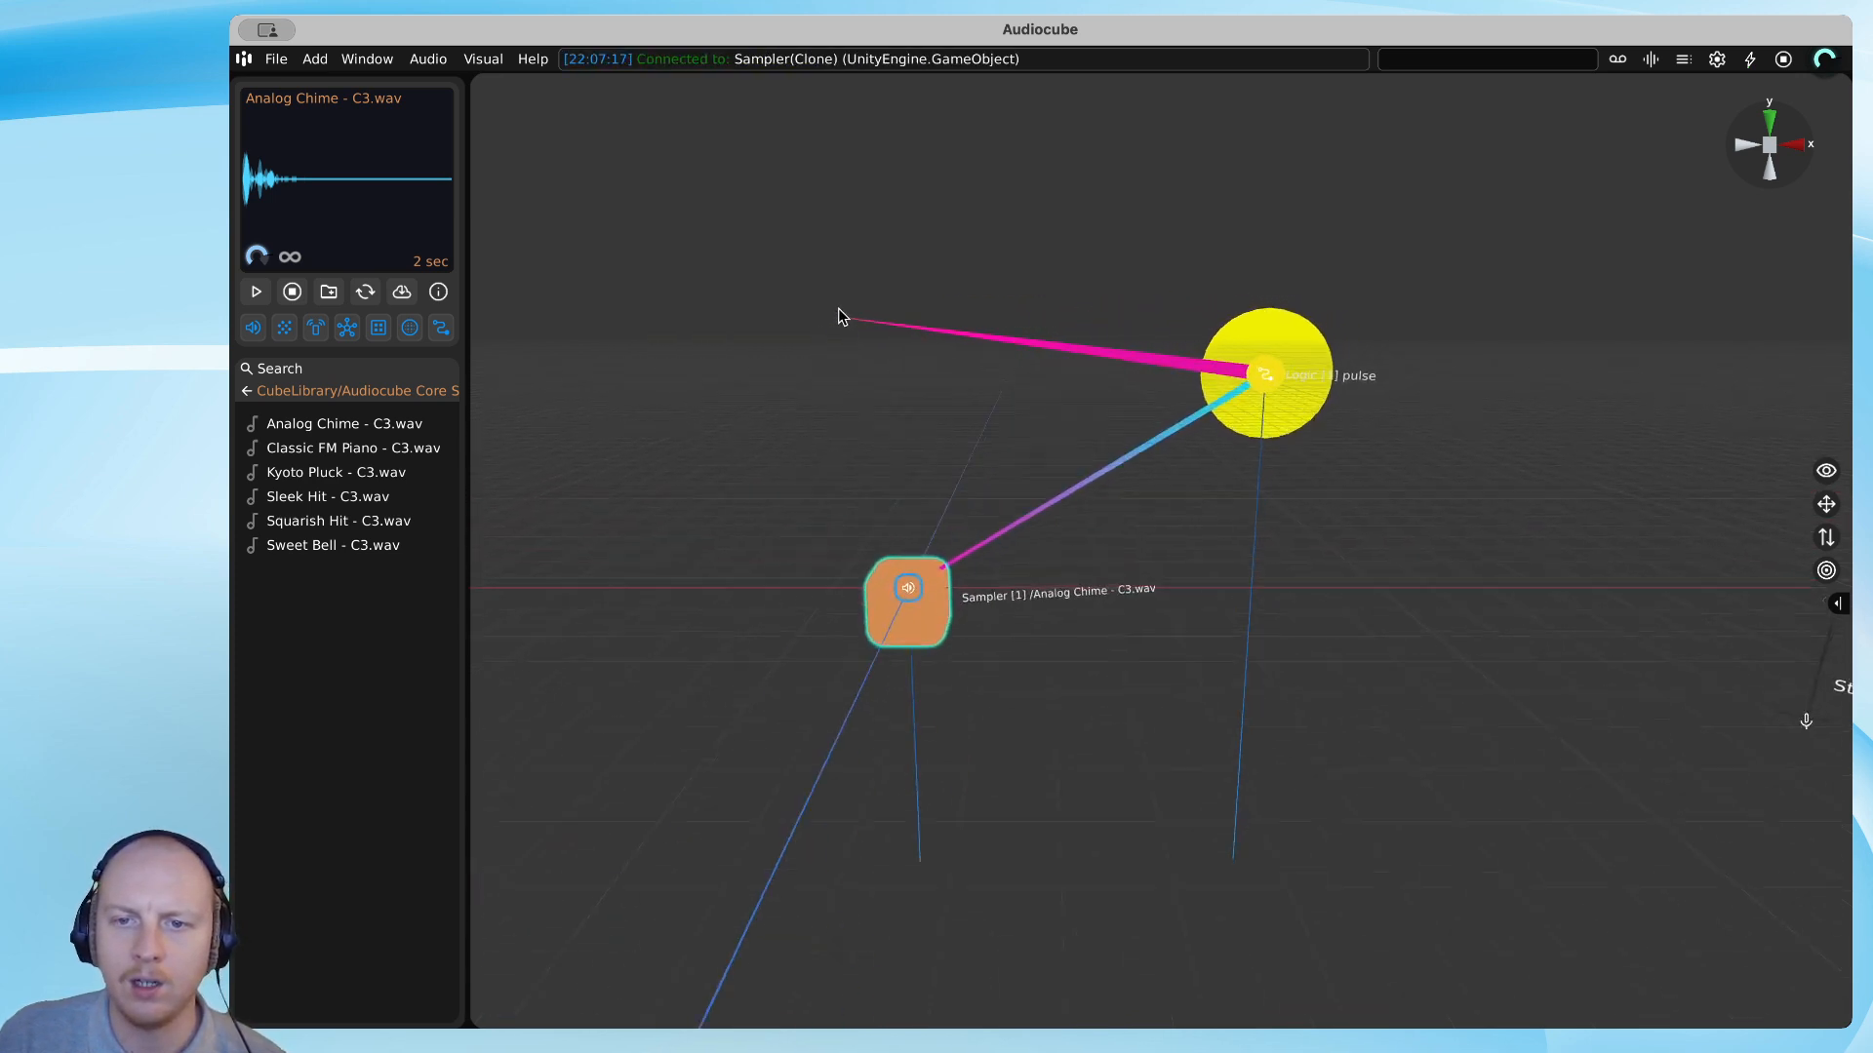
click(1268, 380)
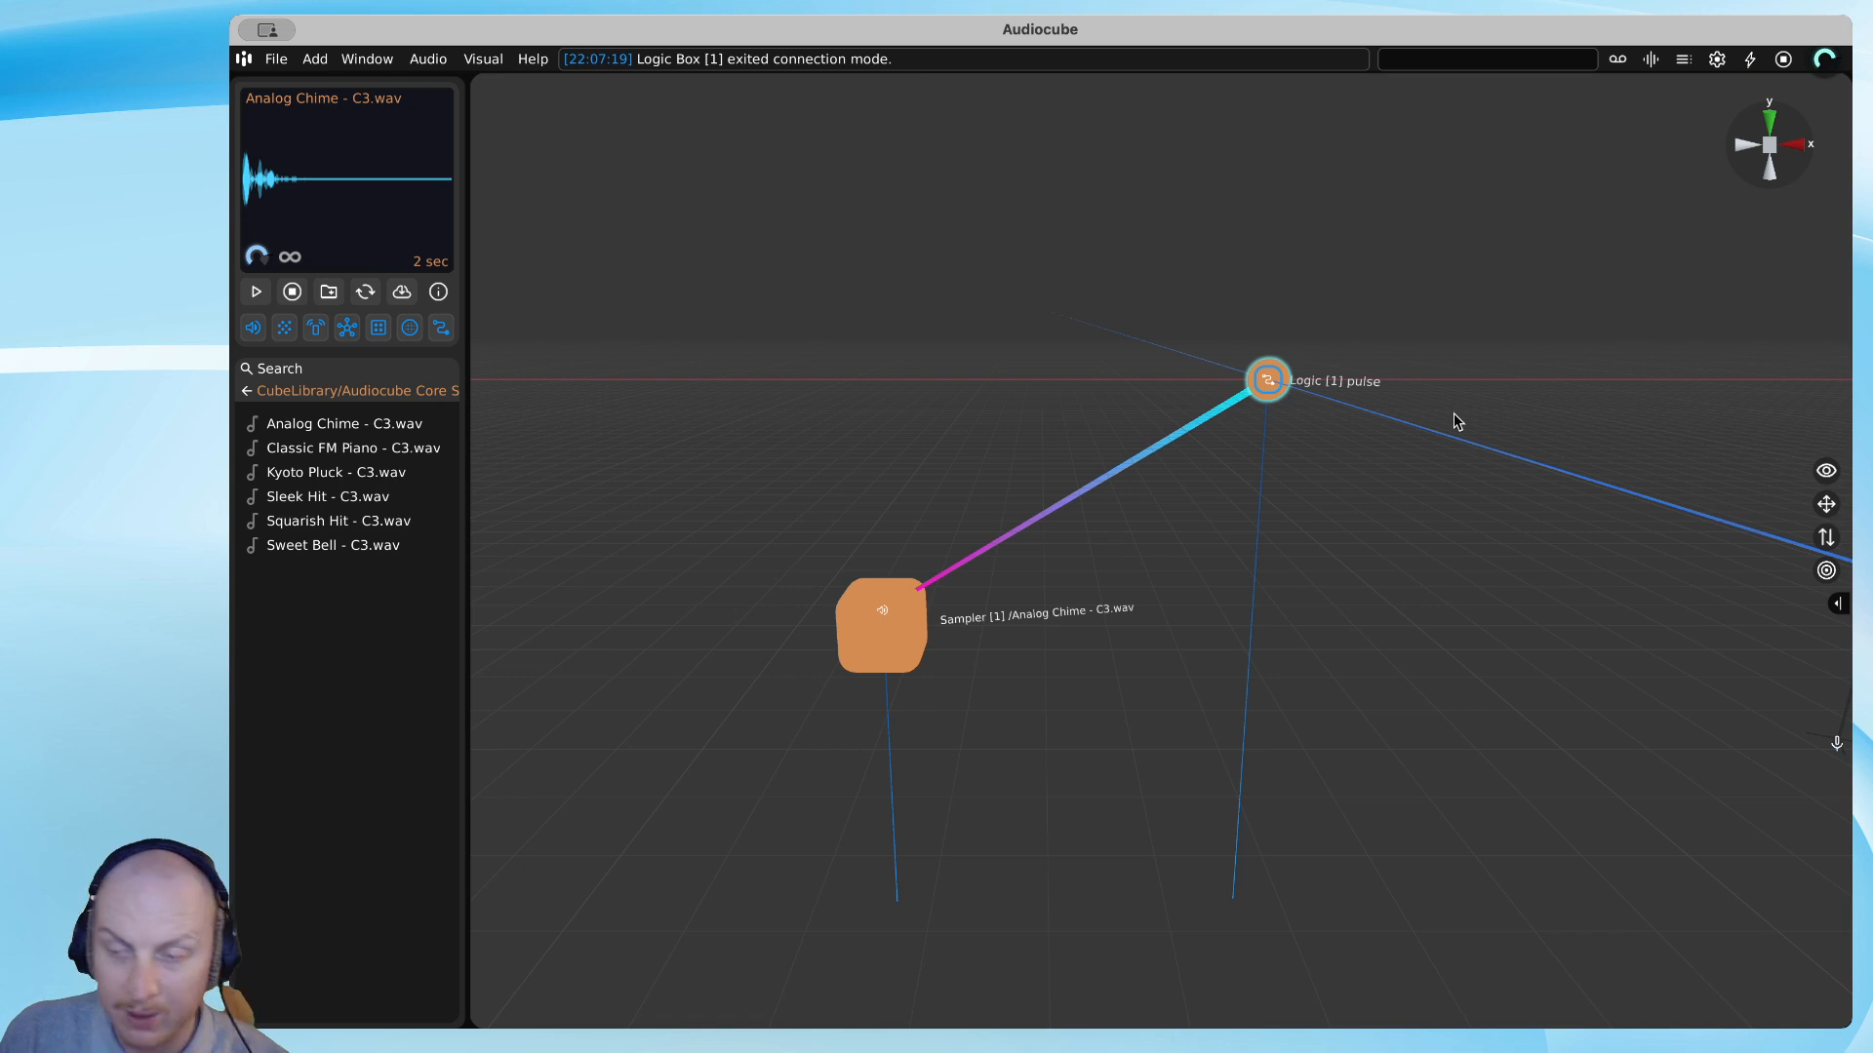
Show the device editor, widen it so its values are readable, and hide the device list above it.
click(1838, 607)
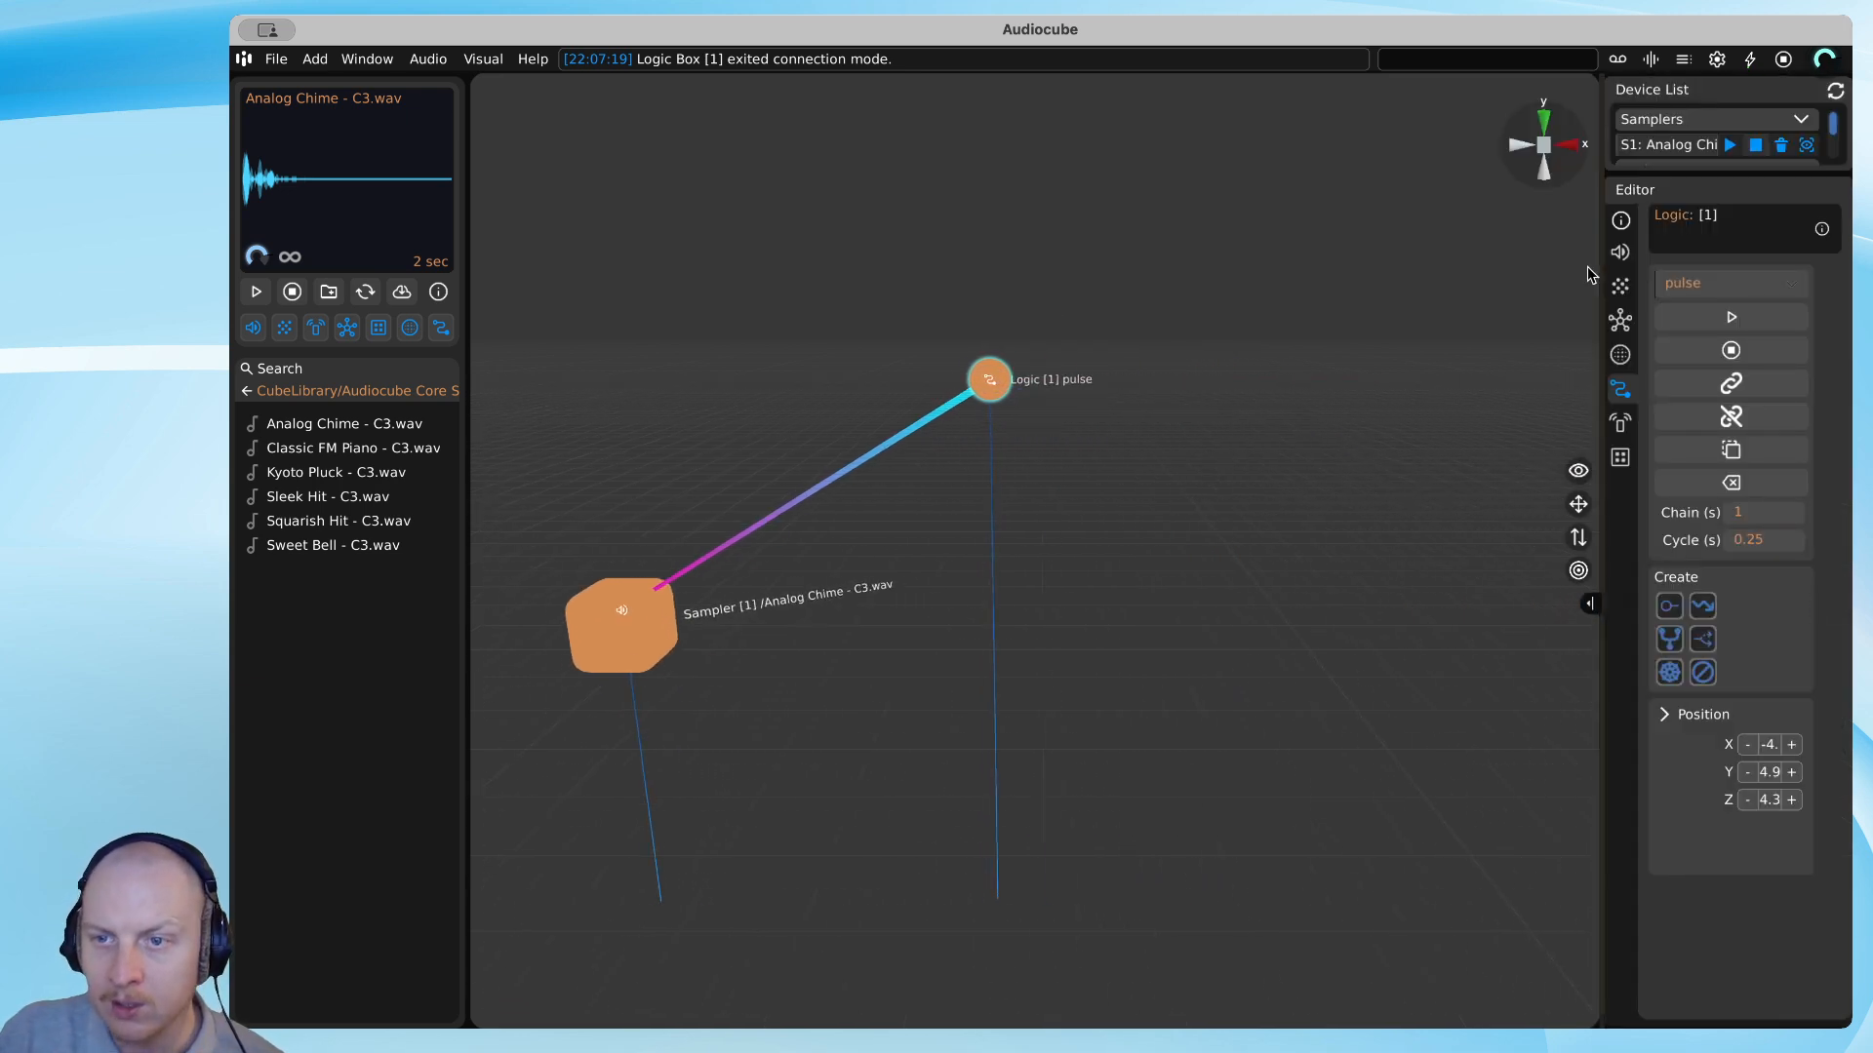
drag(1601, 250, 1369, 250)
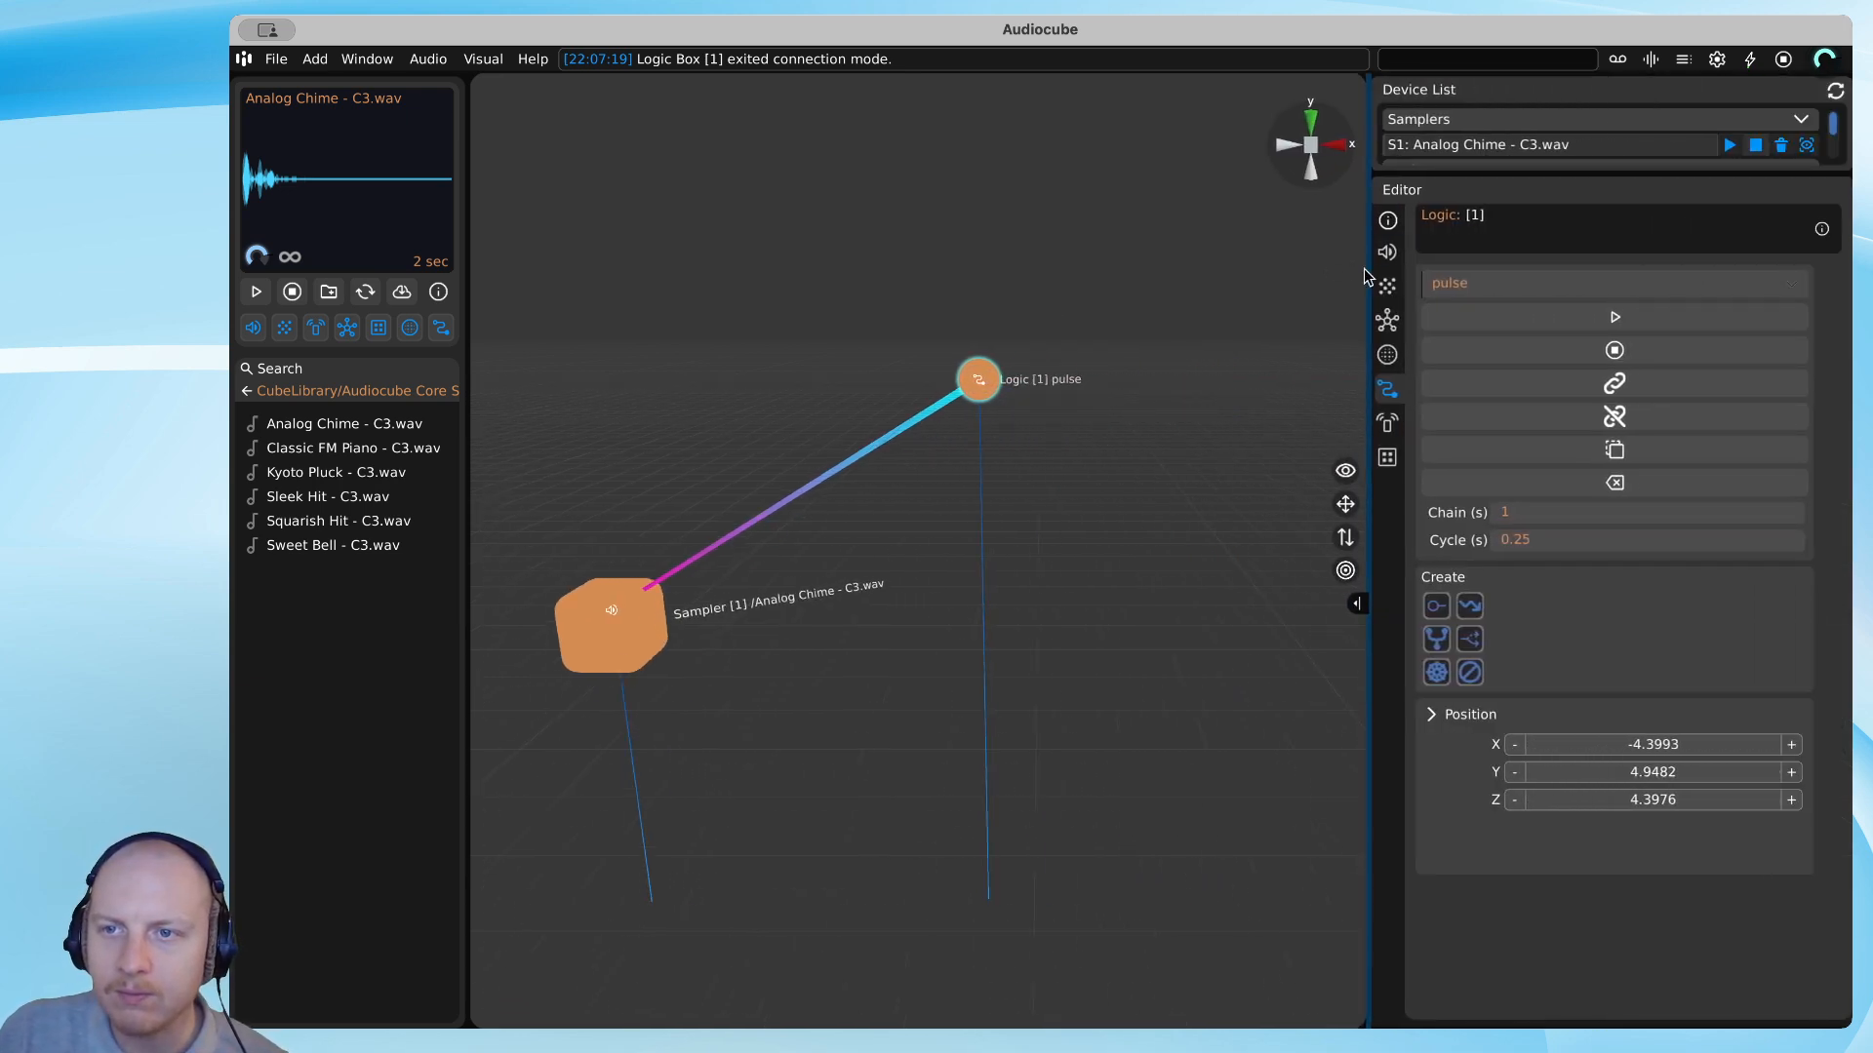
click(1682, 58)
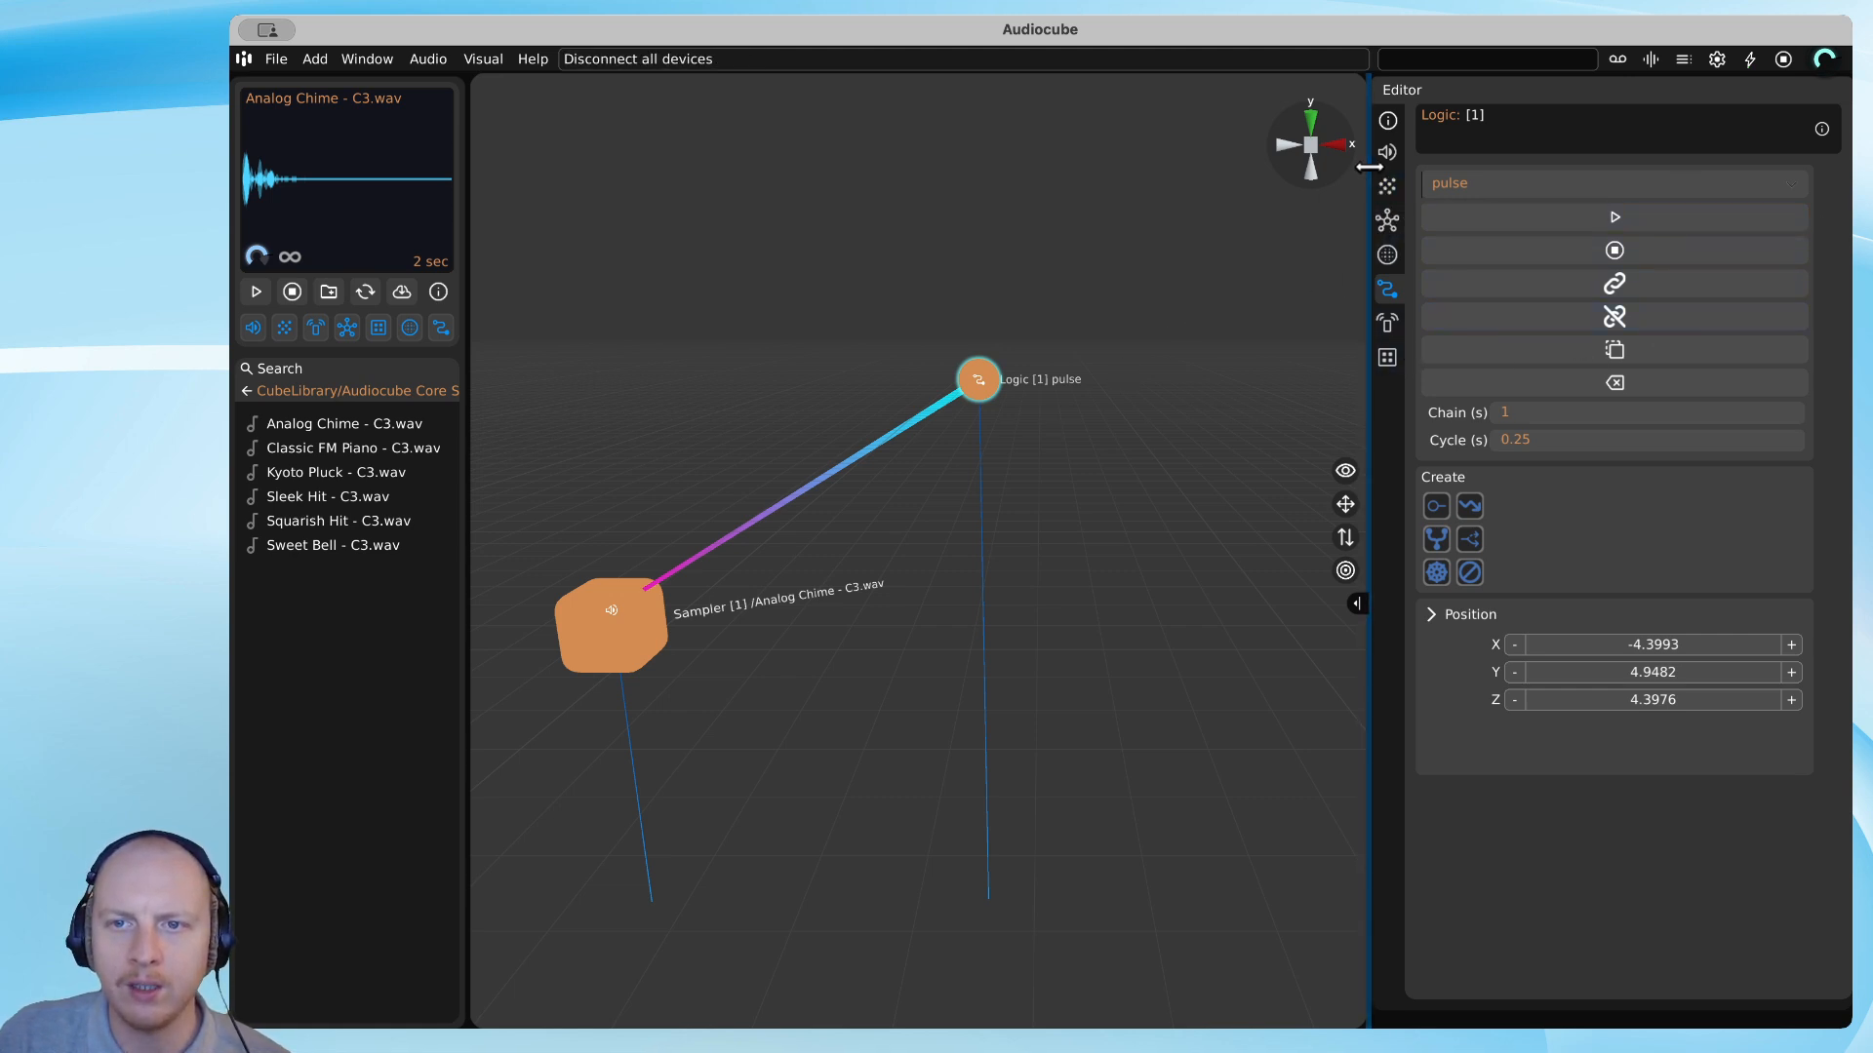
Raise the Logic [1] pulse box to about Y 5.45, then trigger it several times manually and stop the trigger.
drag(976, 379, 916, 309)
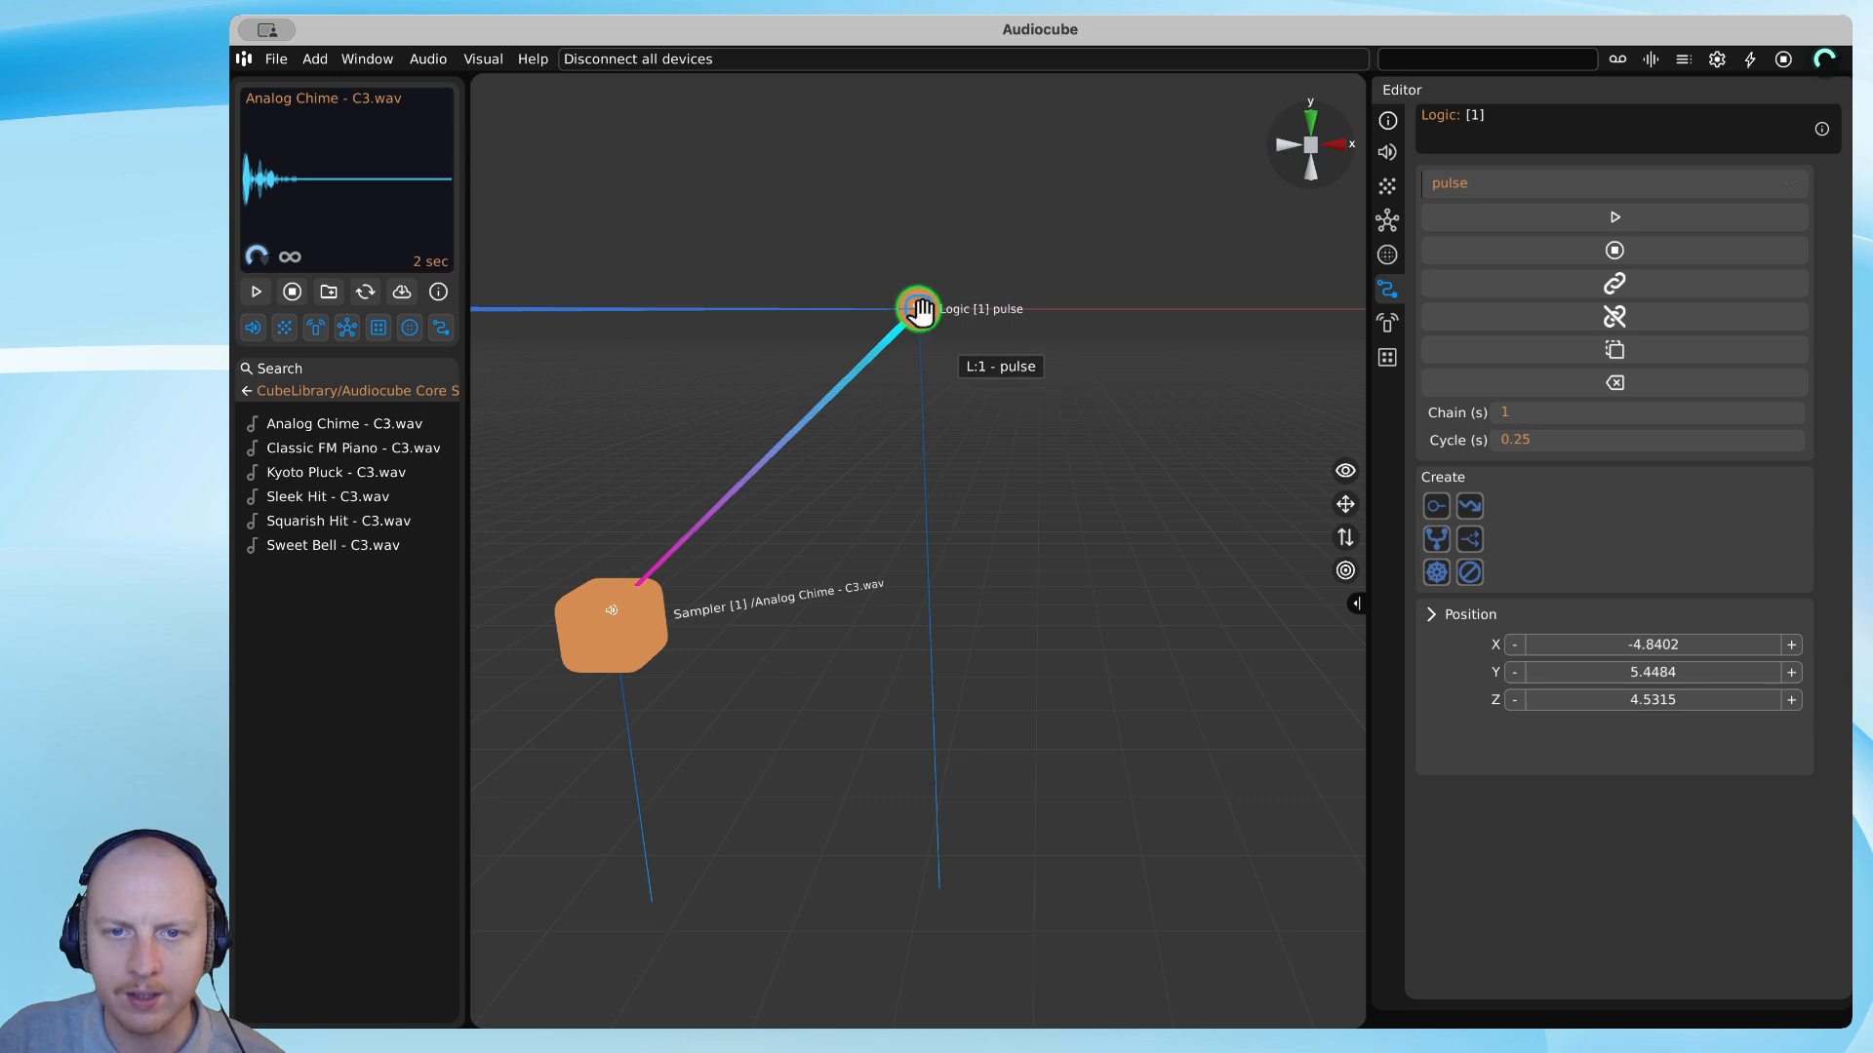
click(920, 310)
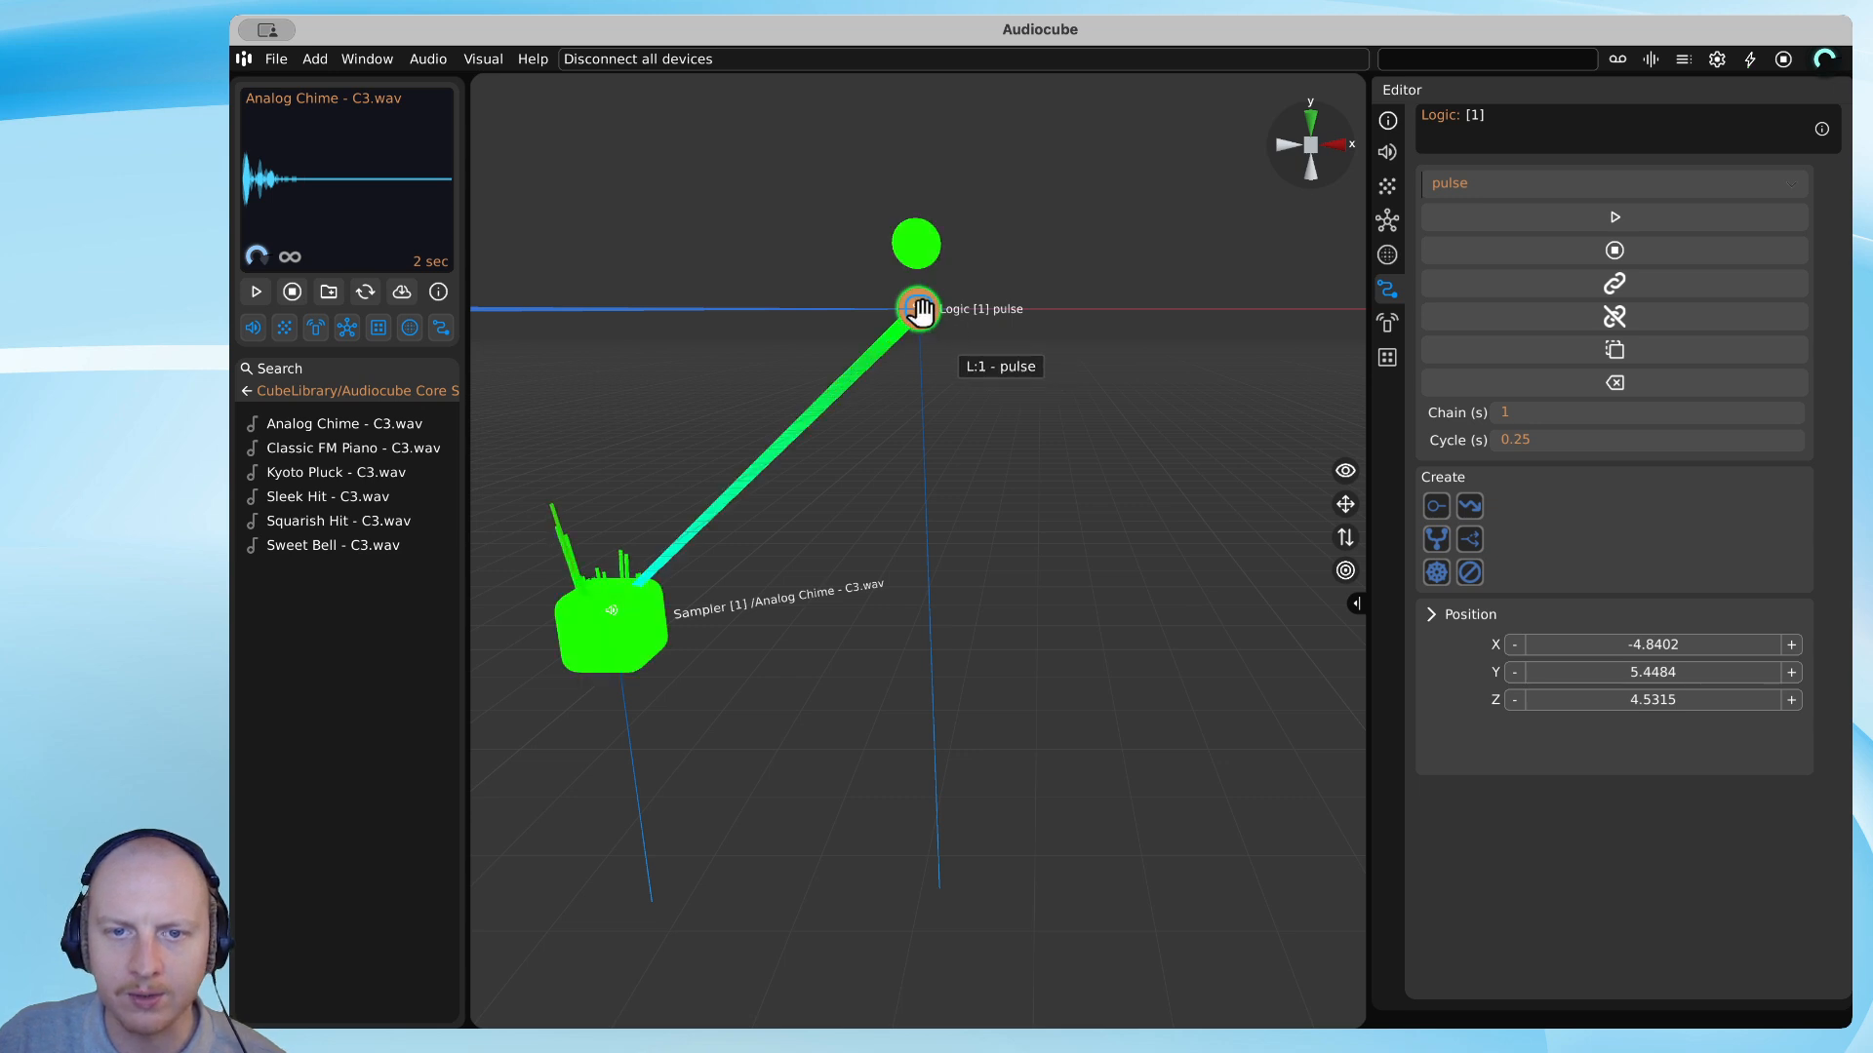
click(1614, 217)
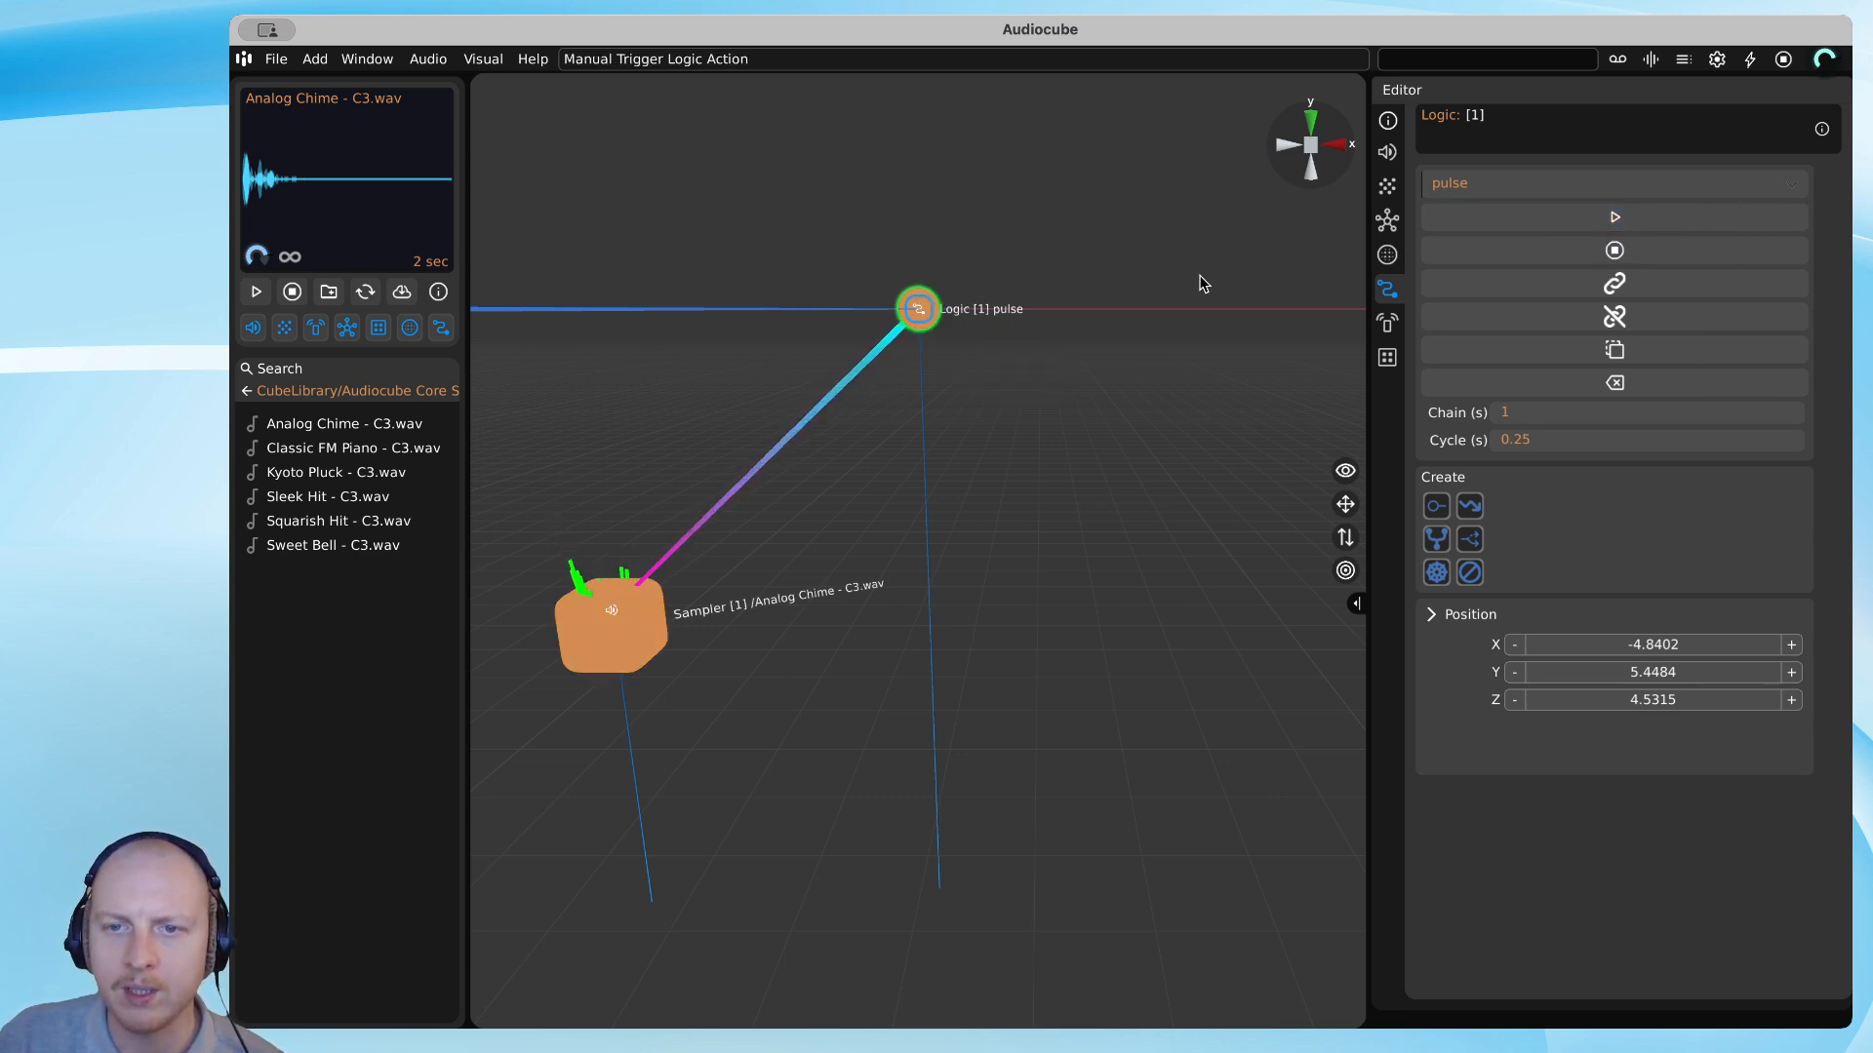
click(1614, 219)
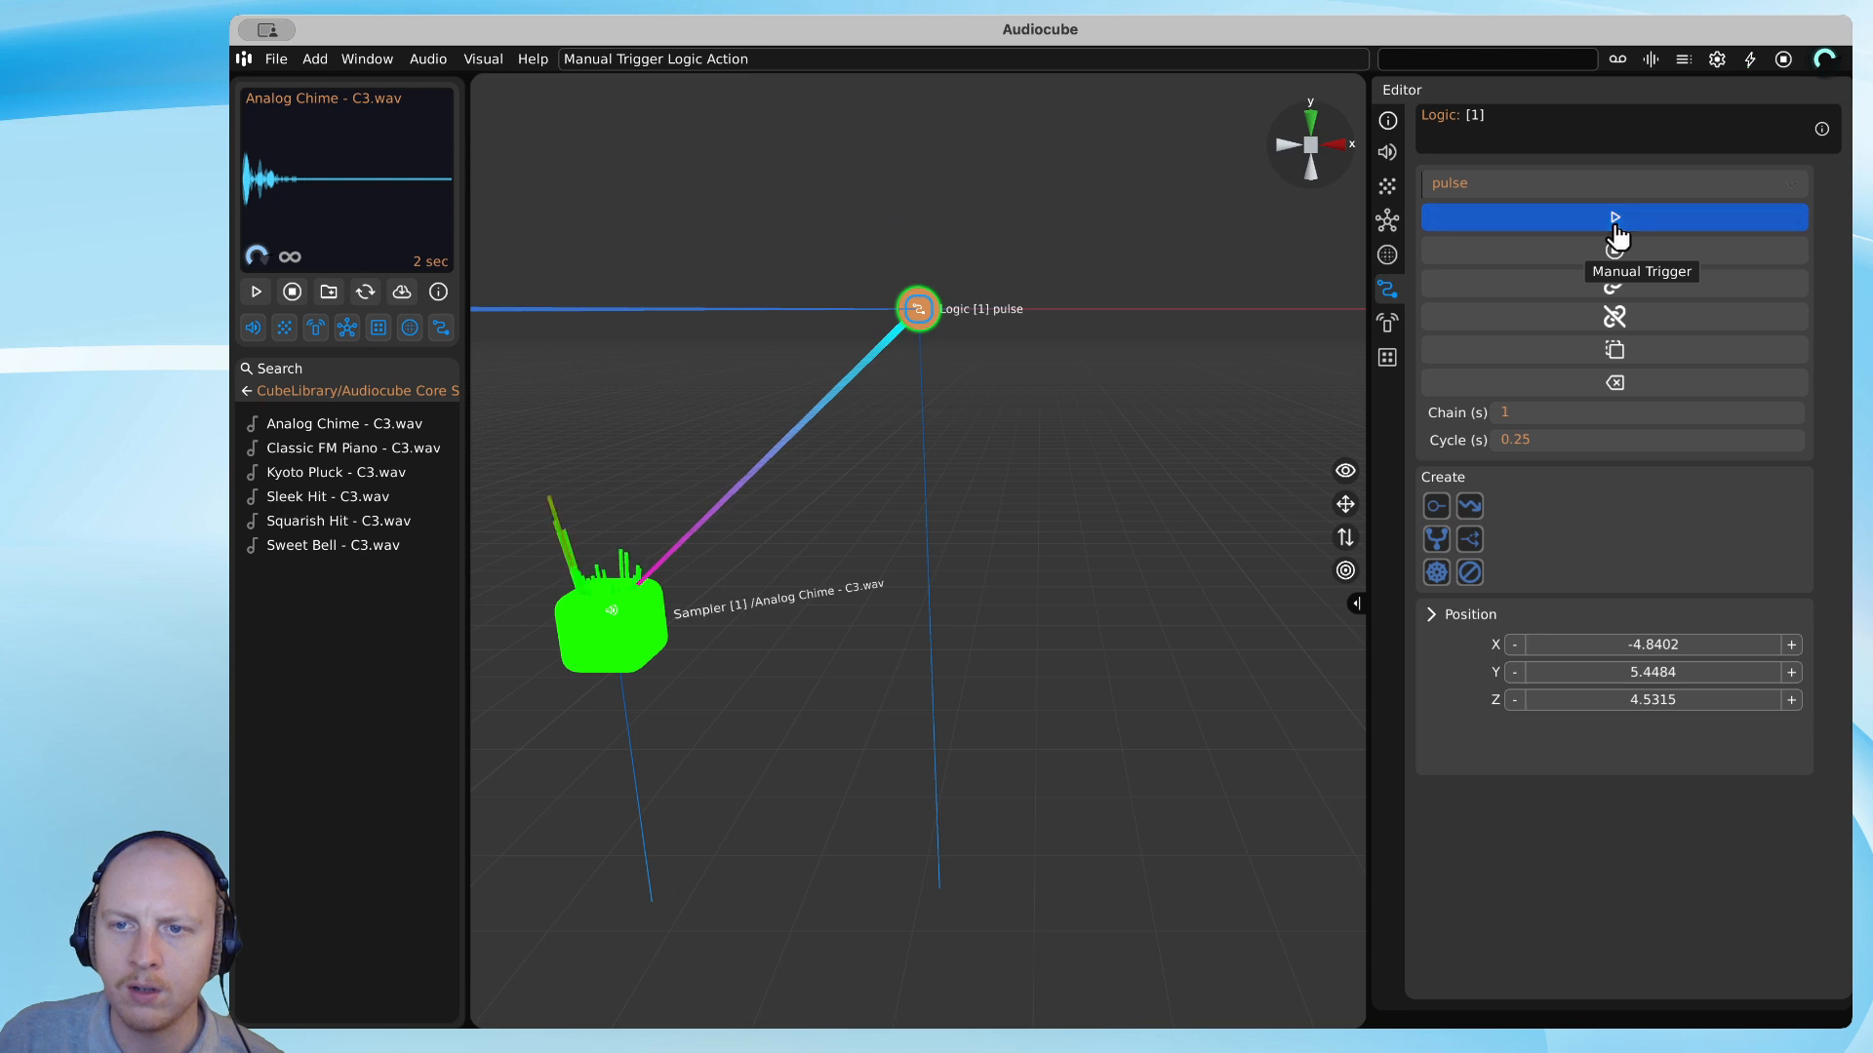
click(1615, 226)
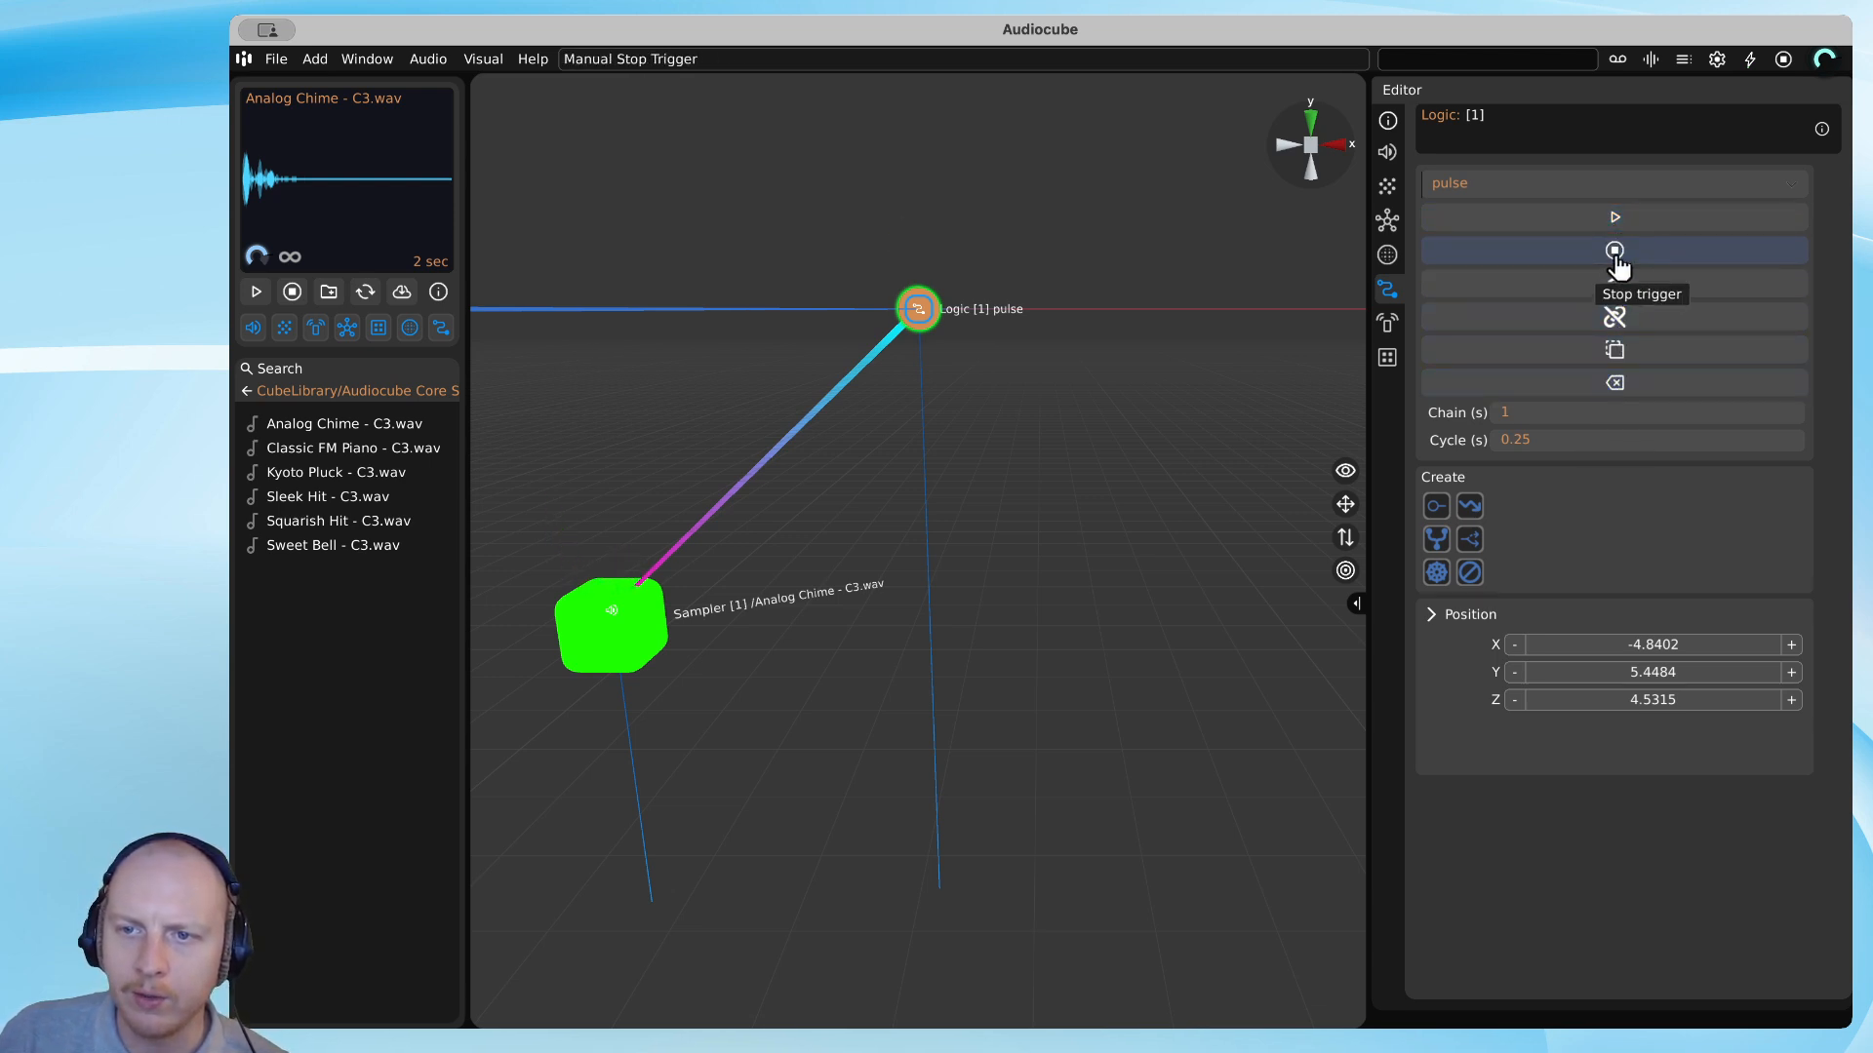
Put Logic [1] into connection mode, pick the Analog Chime sampler as its target, and exit connection mode.
click(1614, 283)
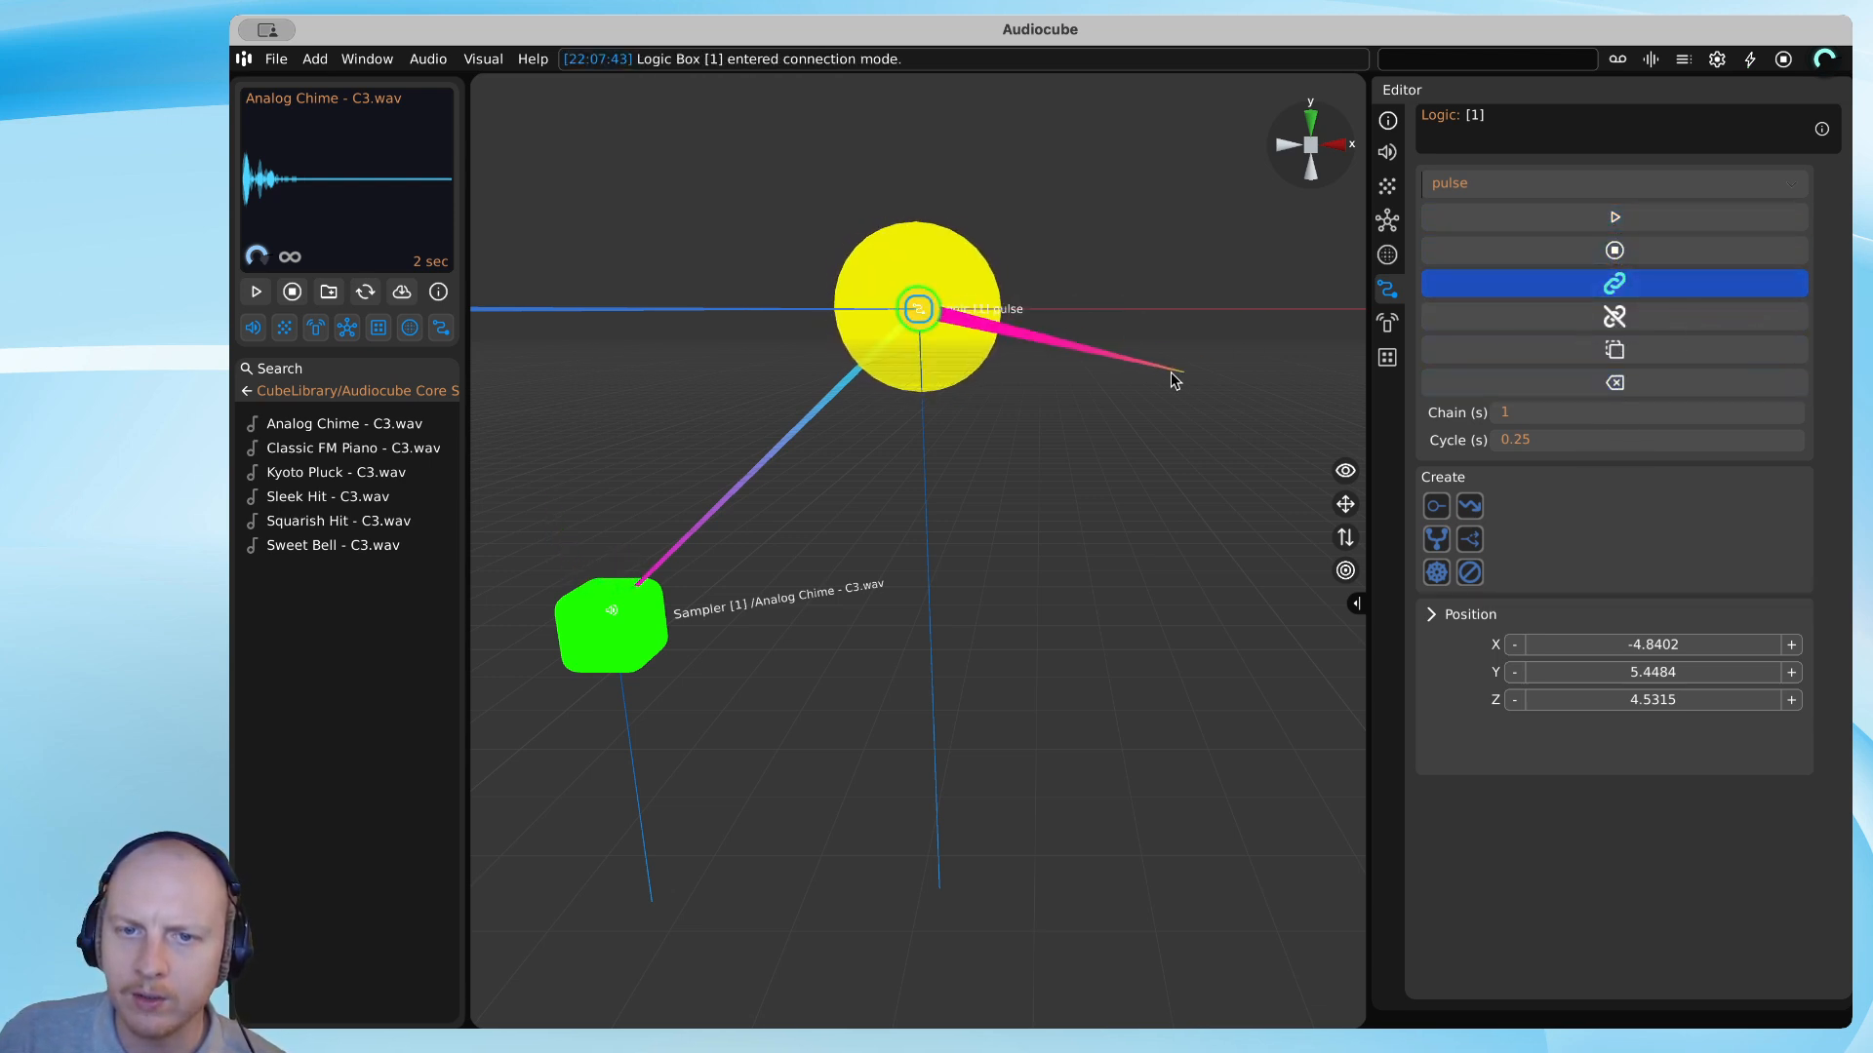
click(609, 622)
click(918, 310)
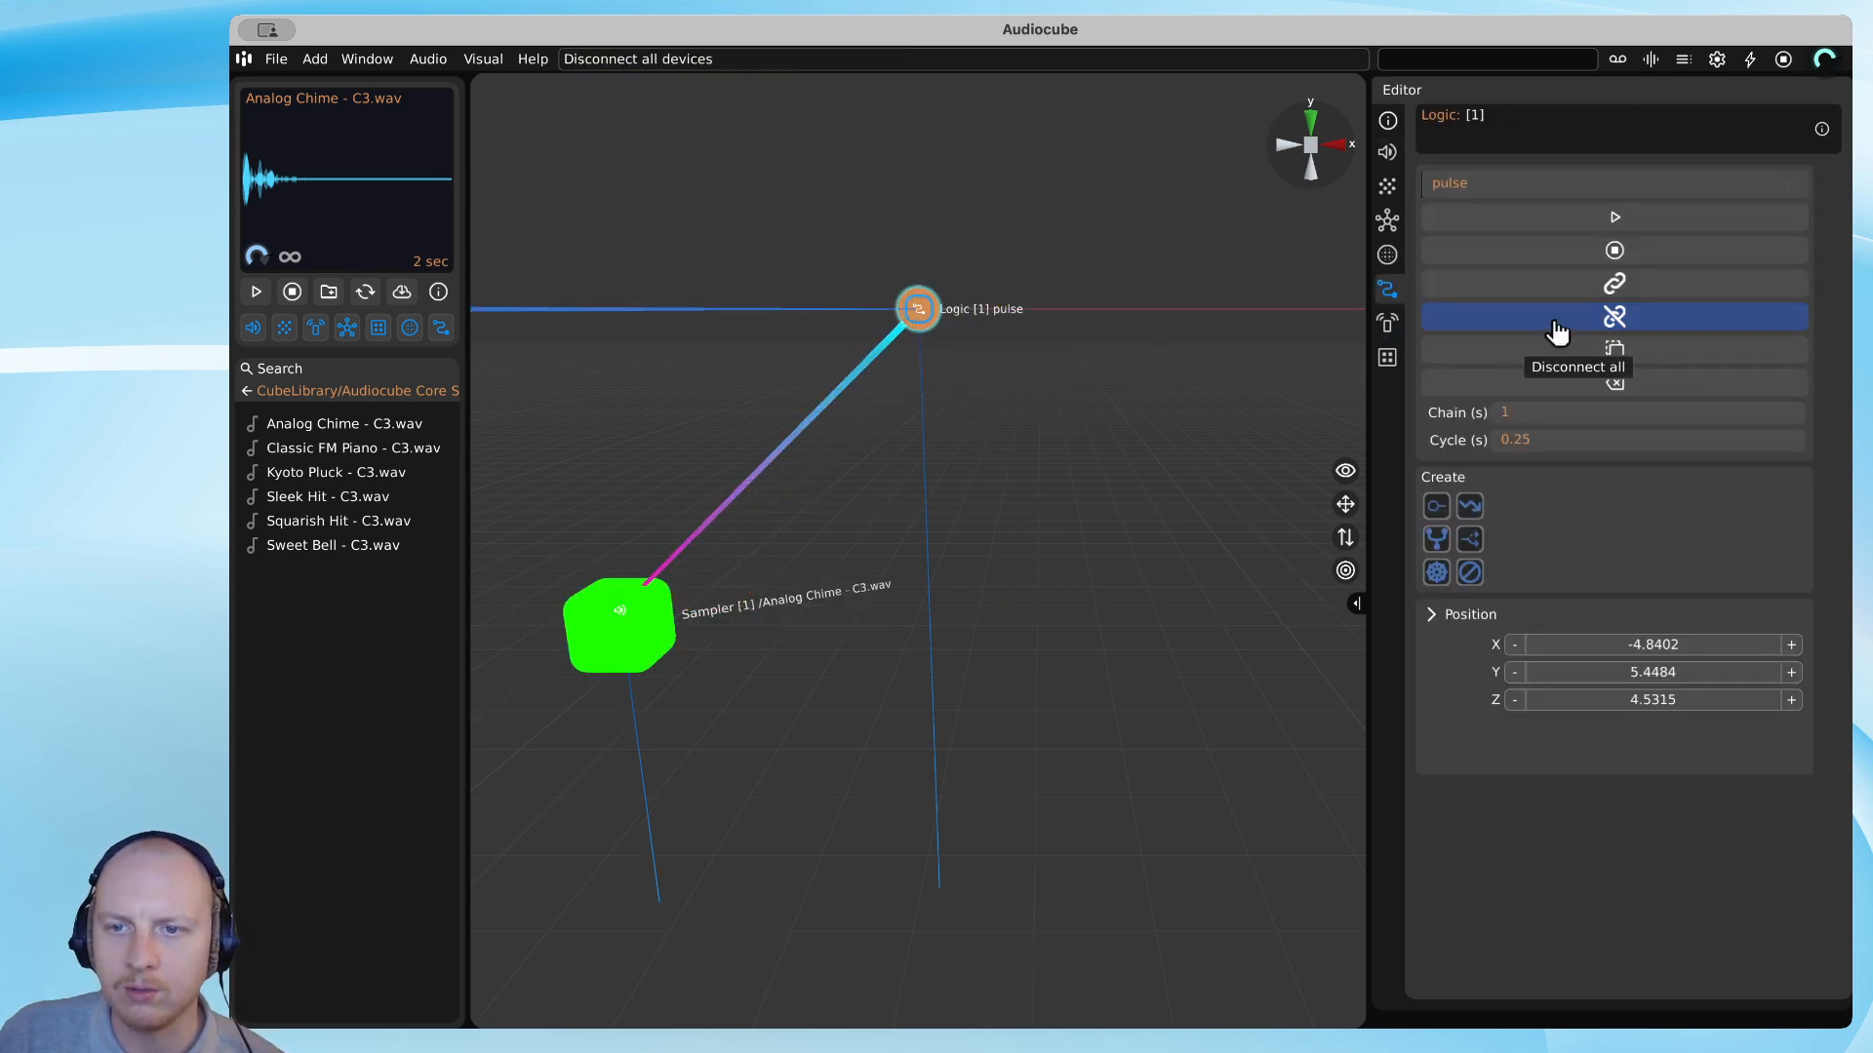
Disconnect all devices from Logic [1], then connect it to the Analog Chime sampler again.
click(1557, 329)
click(918, 310)
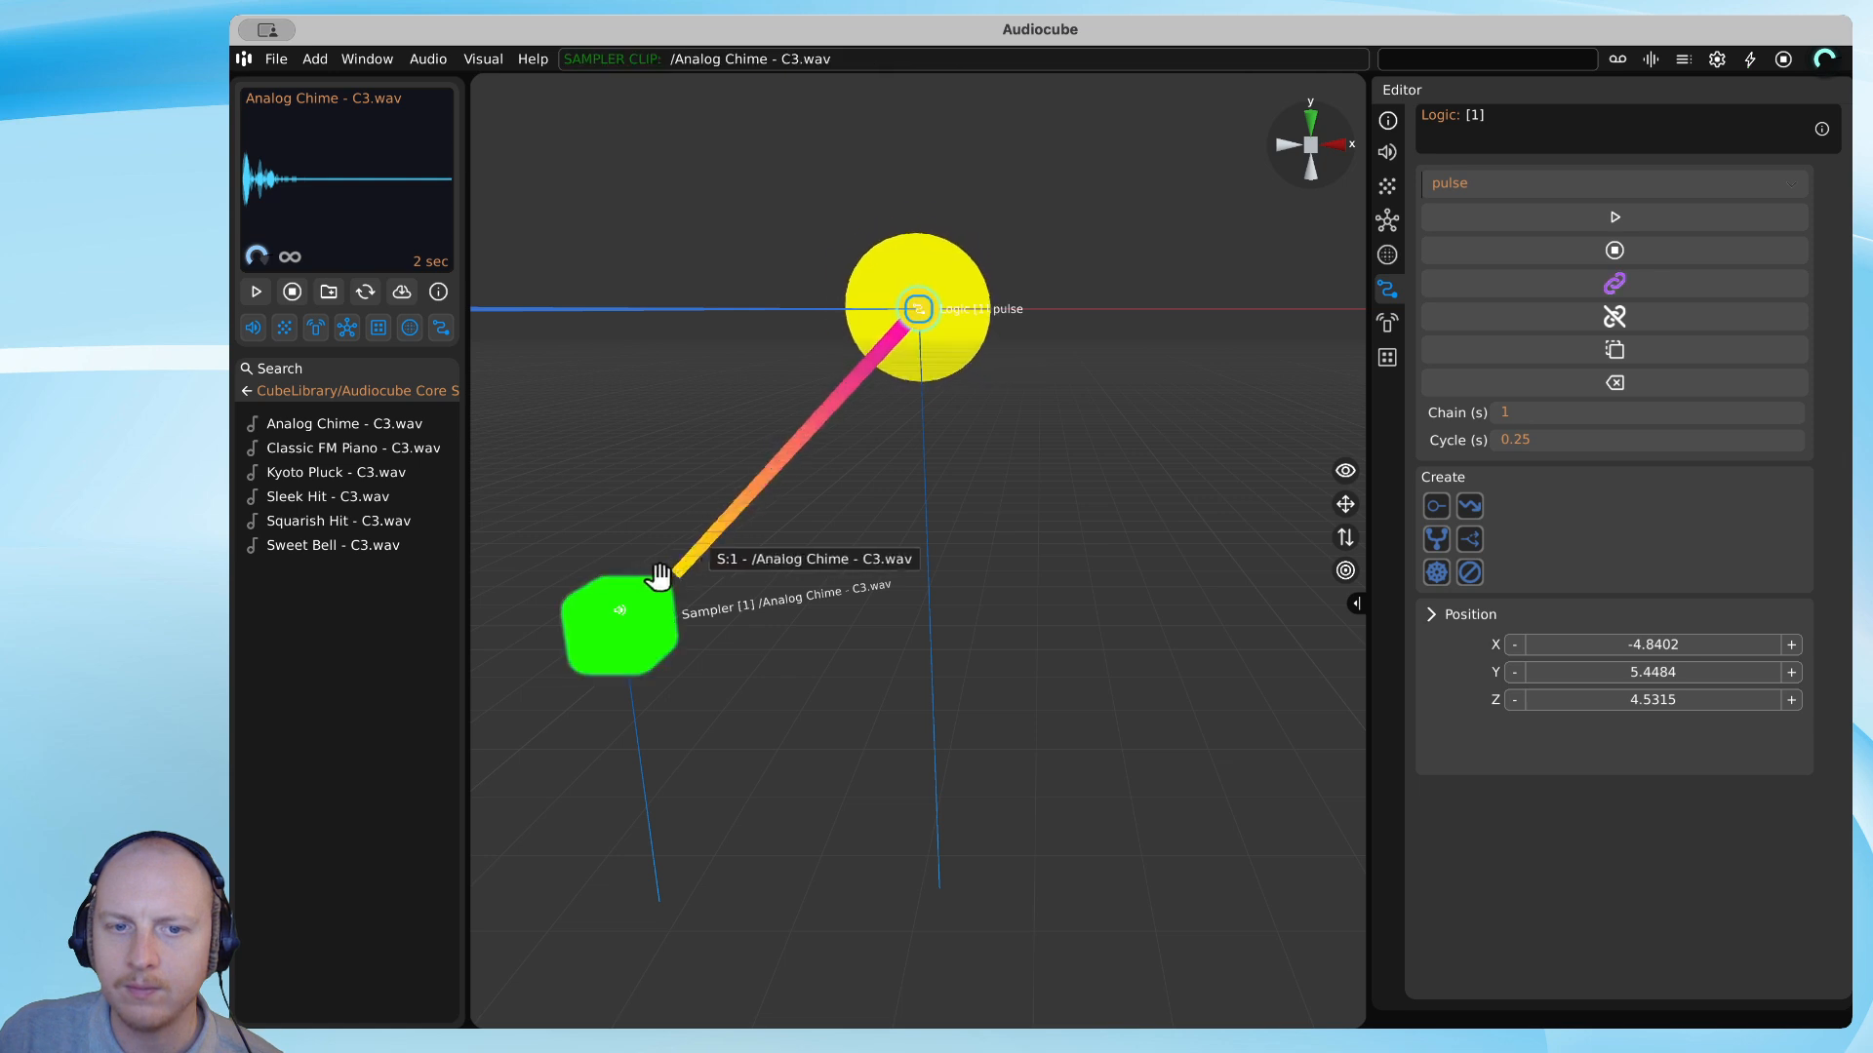
click(653, 582)
click(913, 307)
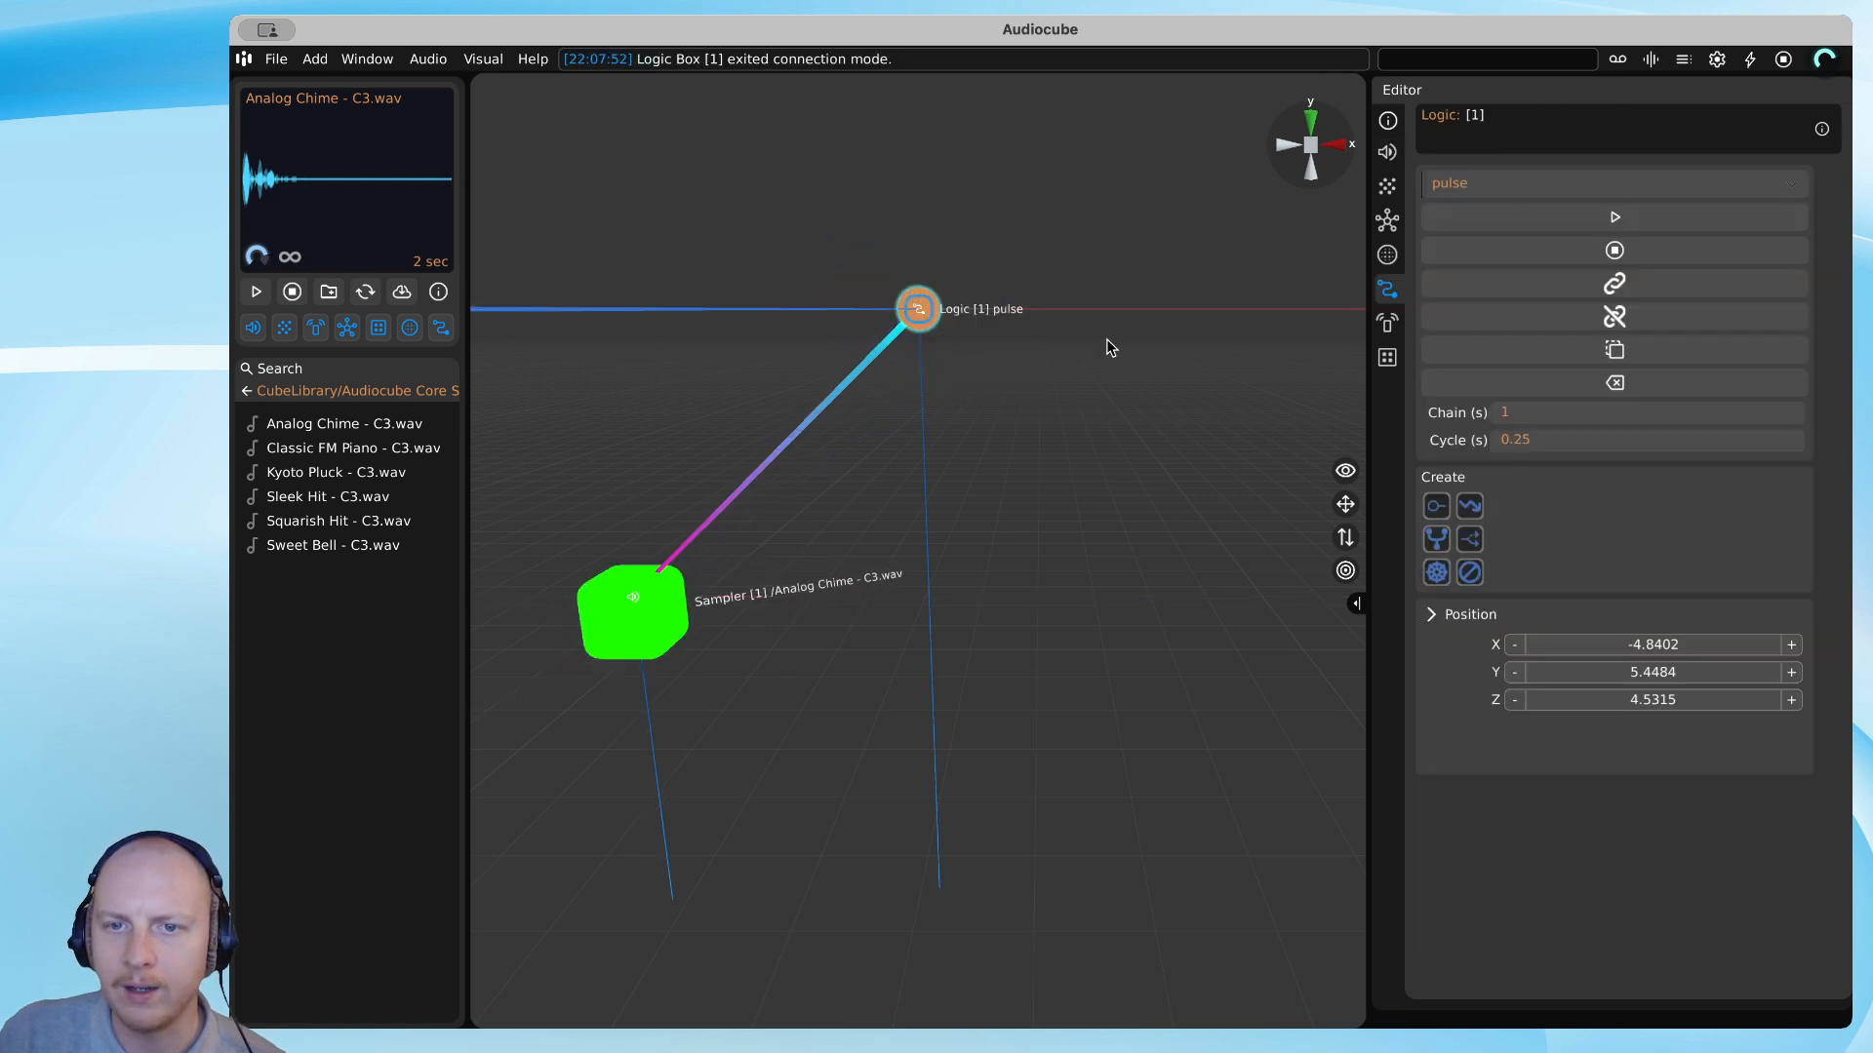
Duplicate the Logic [1] pulse box at about X -2.54, Y 5.03, Z 4.15, and reposition Logic [1] slightly beside it.
click(1568, 358)
drag(914, 163, 1240, 371)
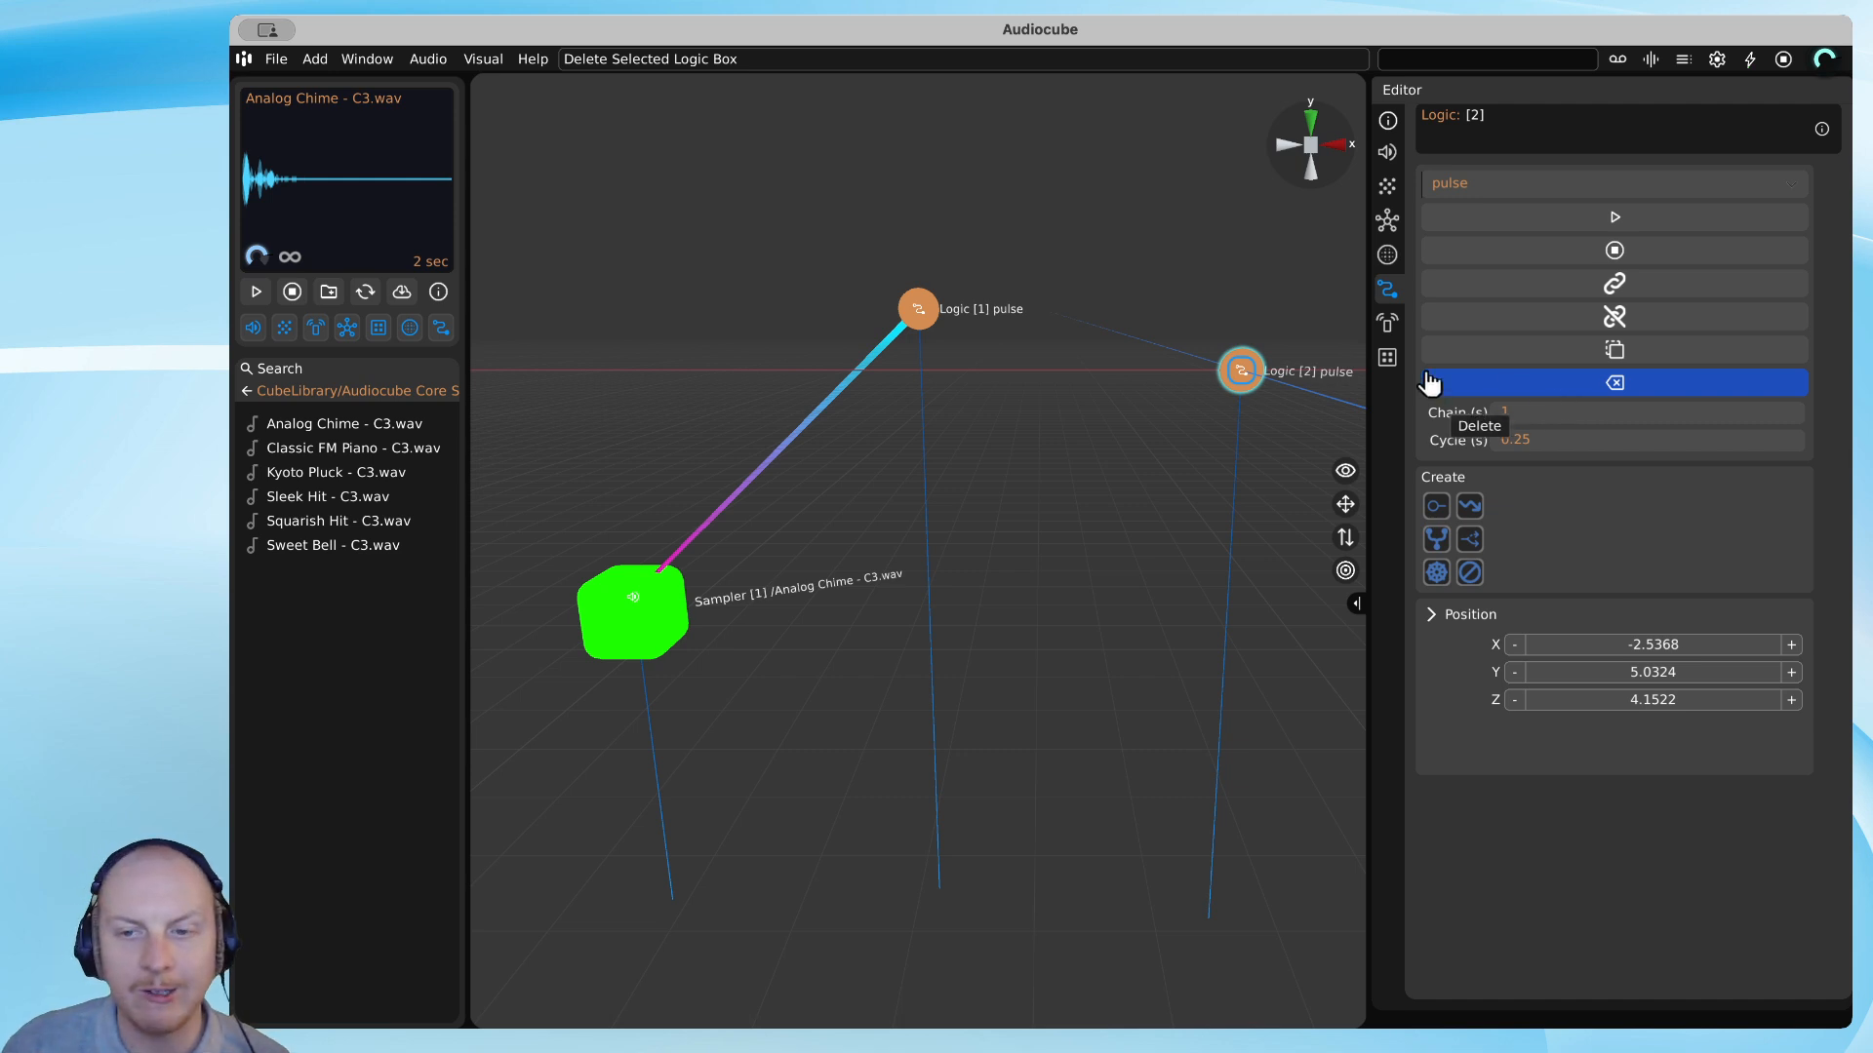
key(d)
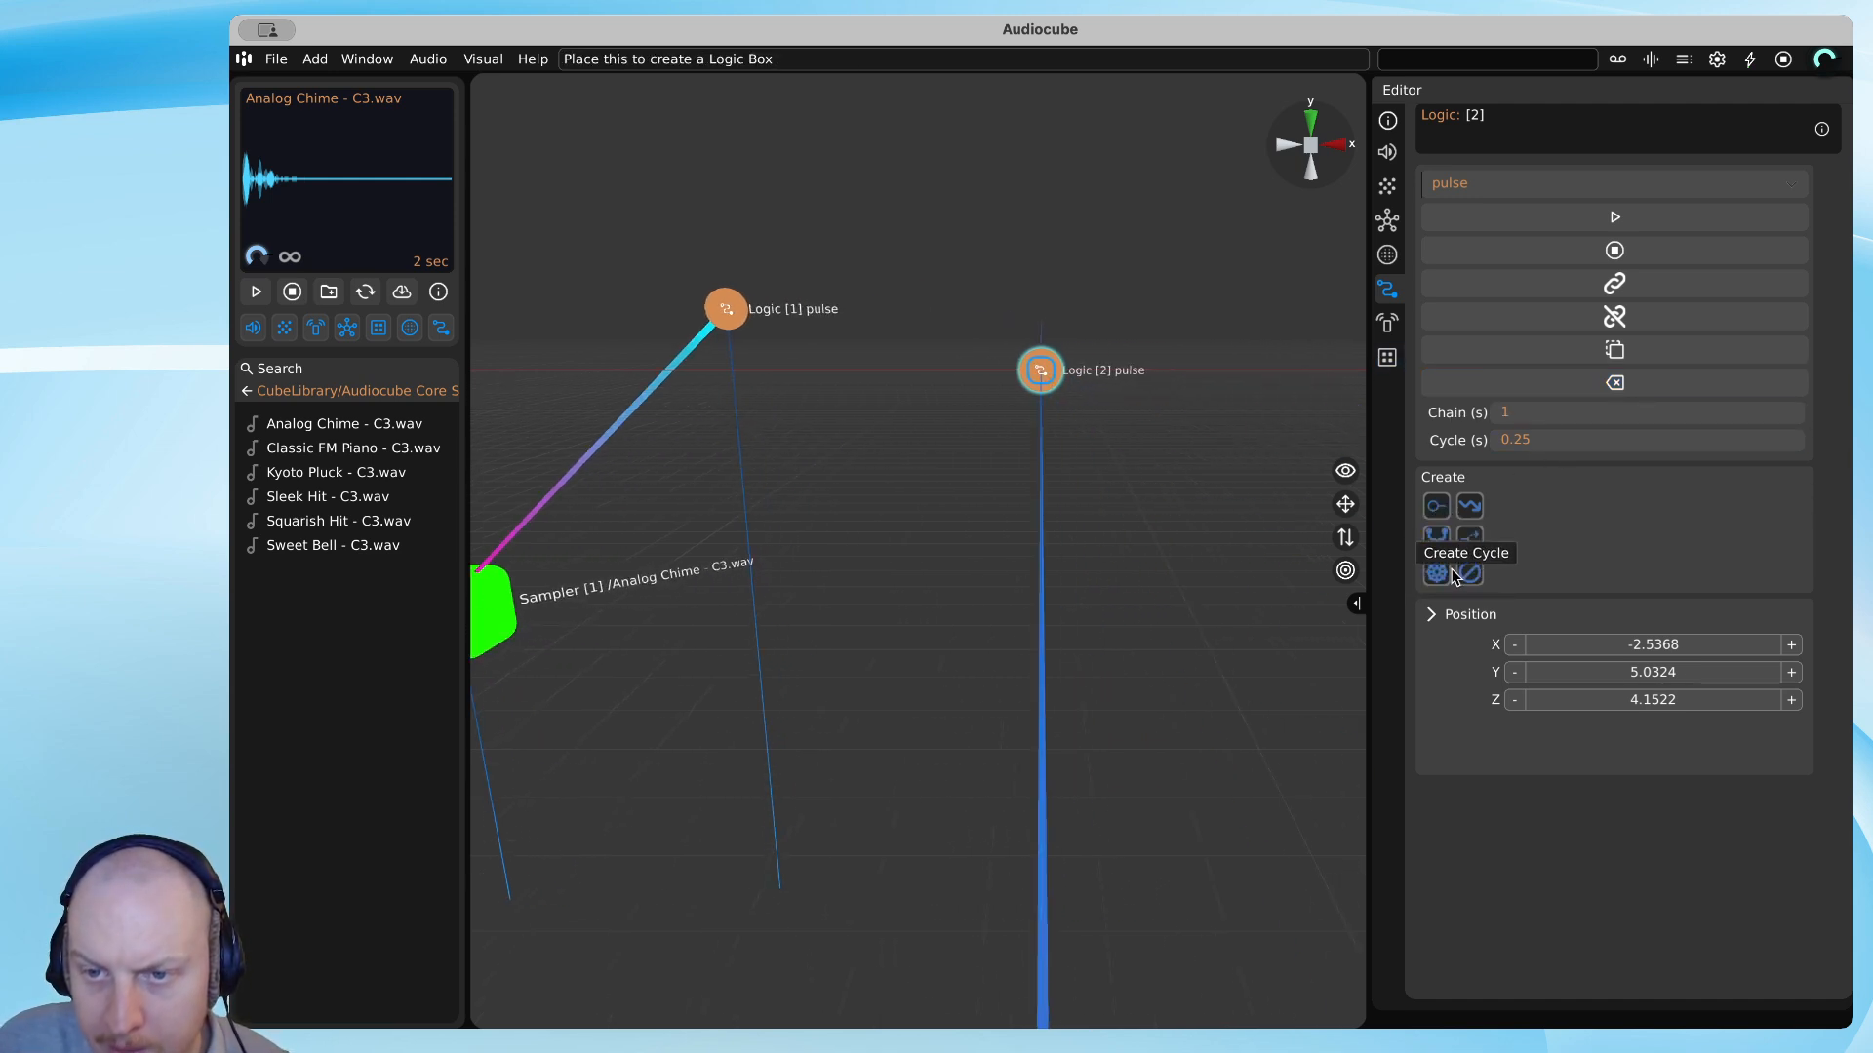
key(e)
key(a)
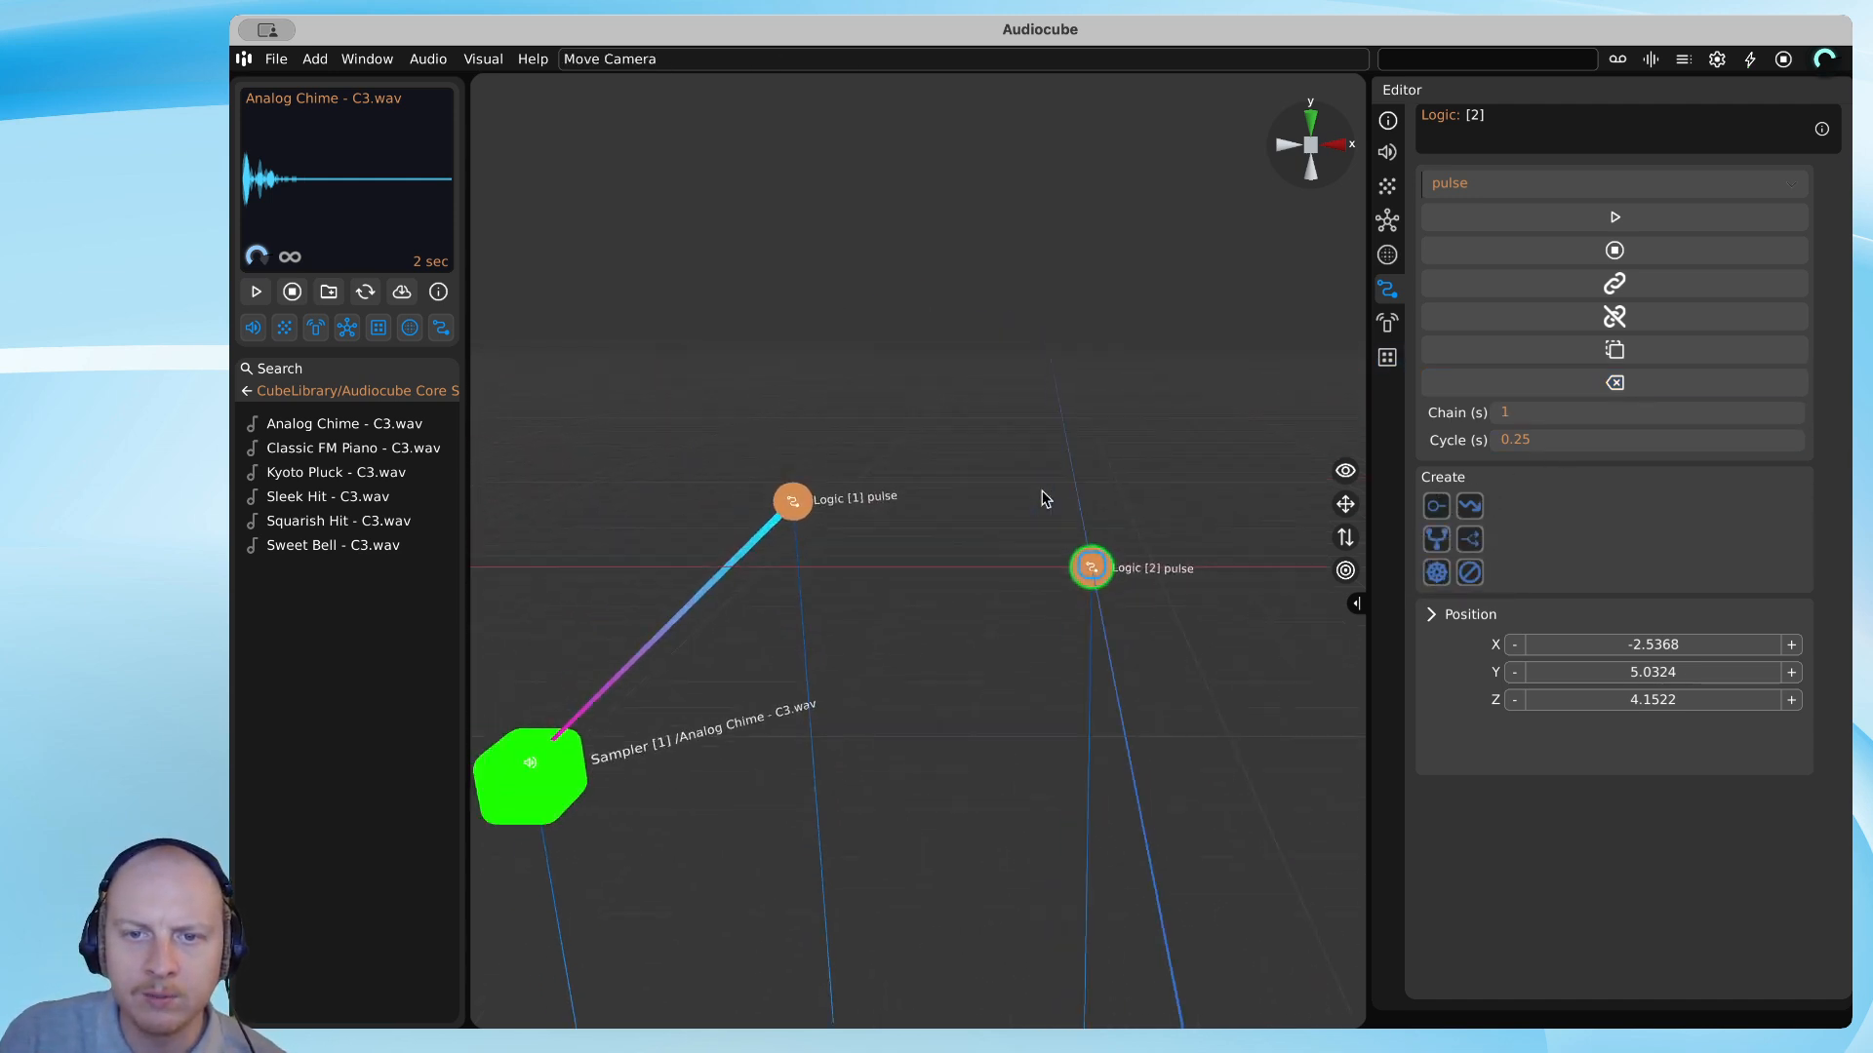
drag(1175, 502, 1154, 536)
key(d)
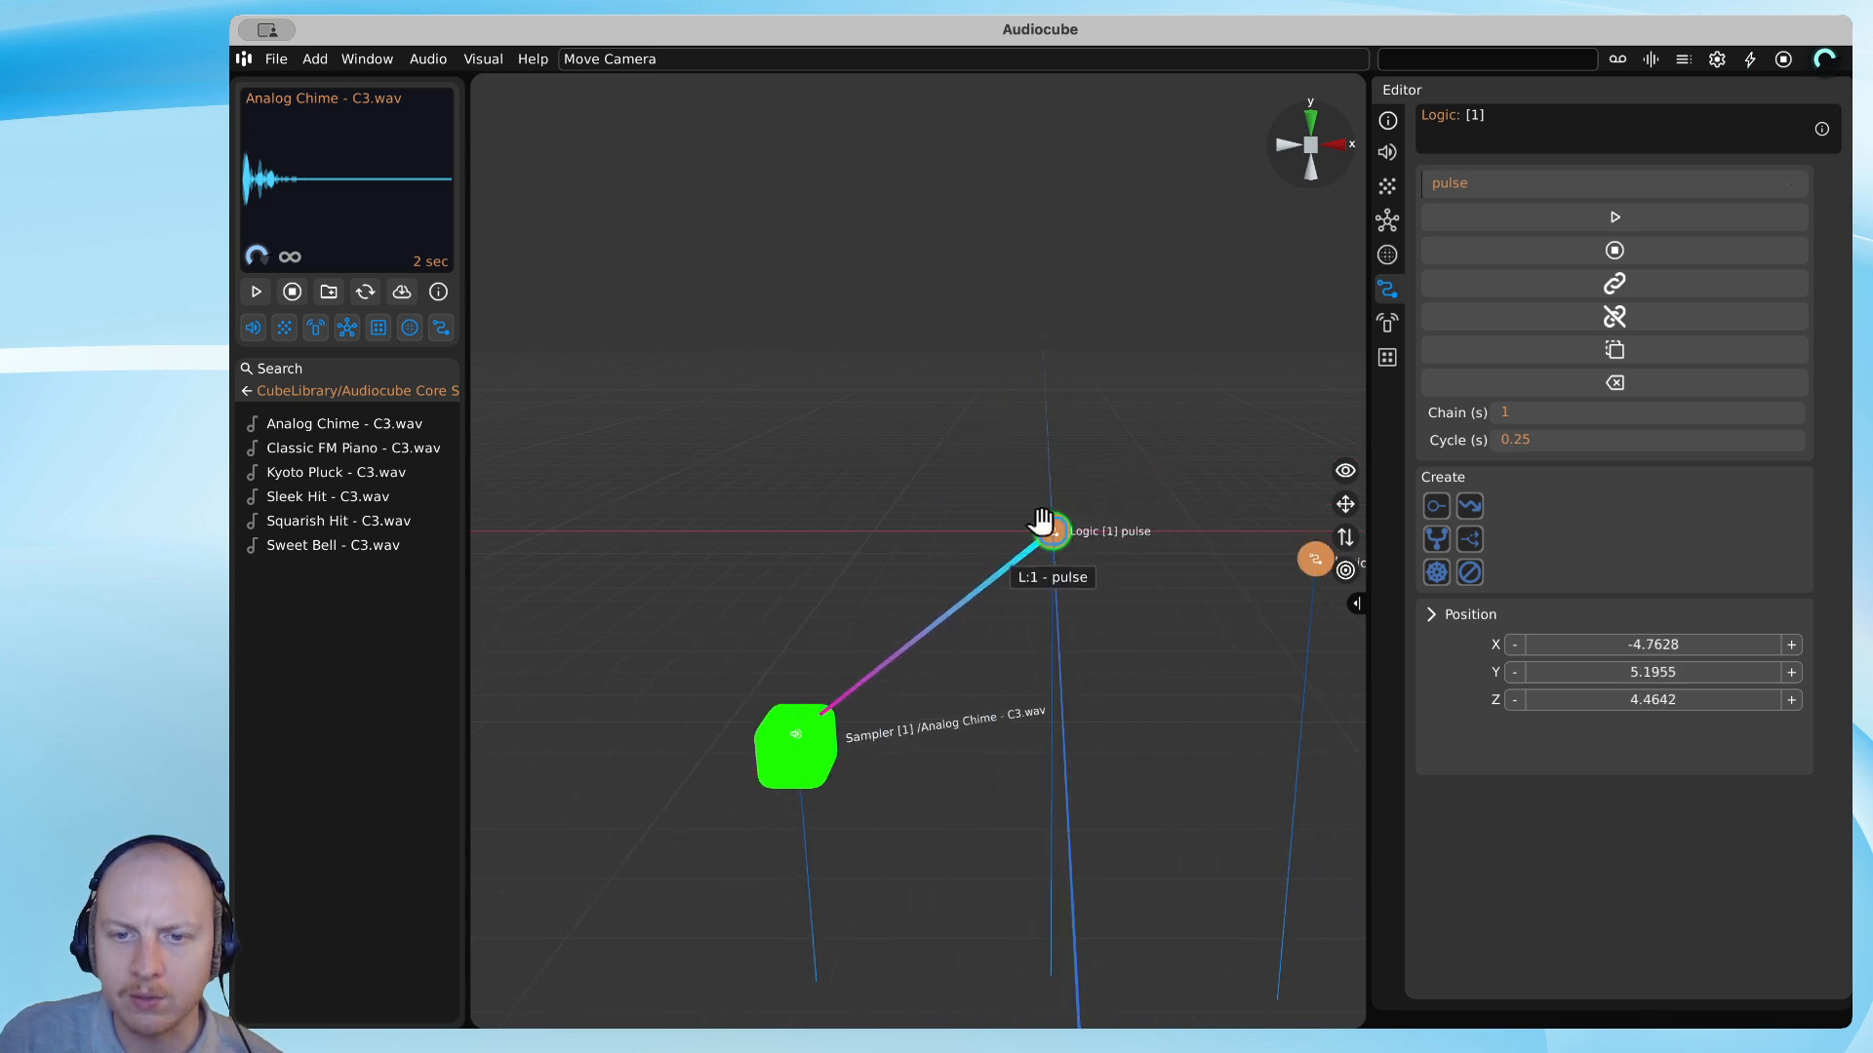
drag(1043, 527, 1068, 548)
Move Sampler [1] slightly up, duplicate it and place the copy directly above, pitched to D2.
drag(819, 715, 766, 680)
key(super+d)
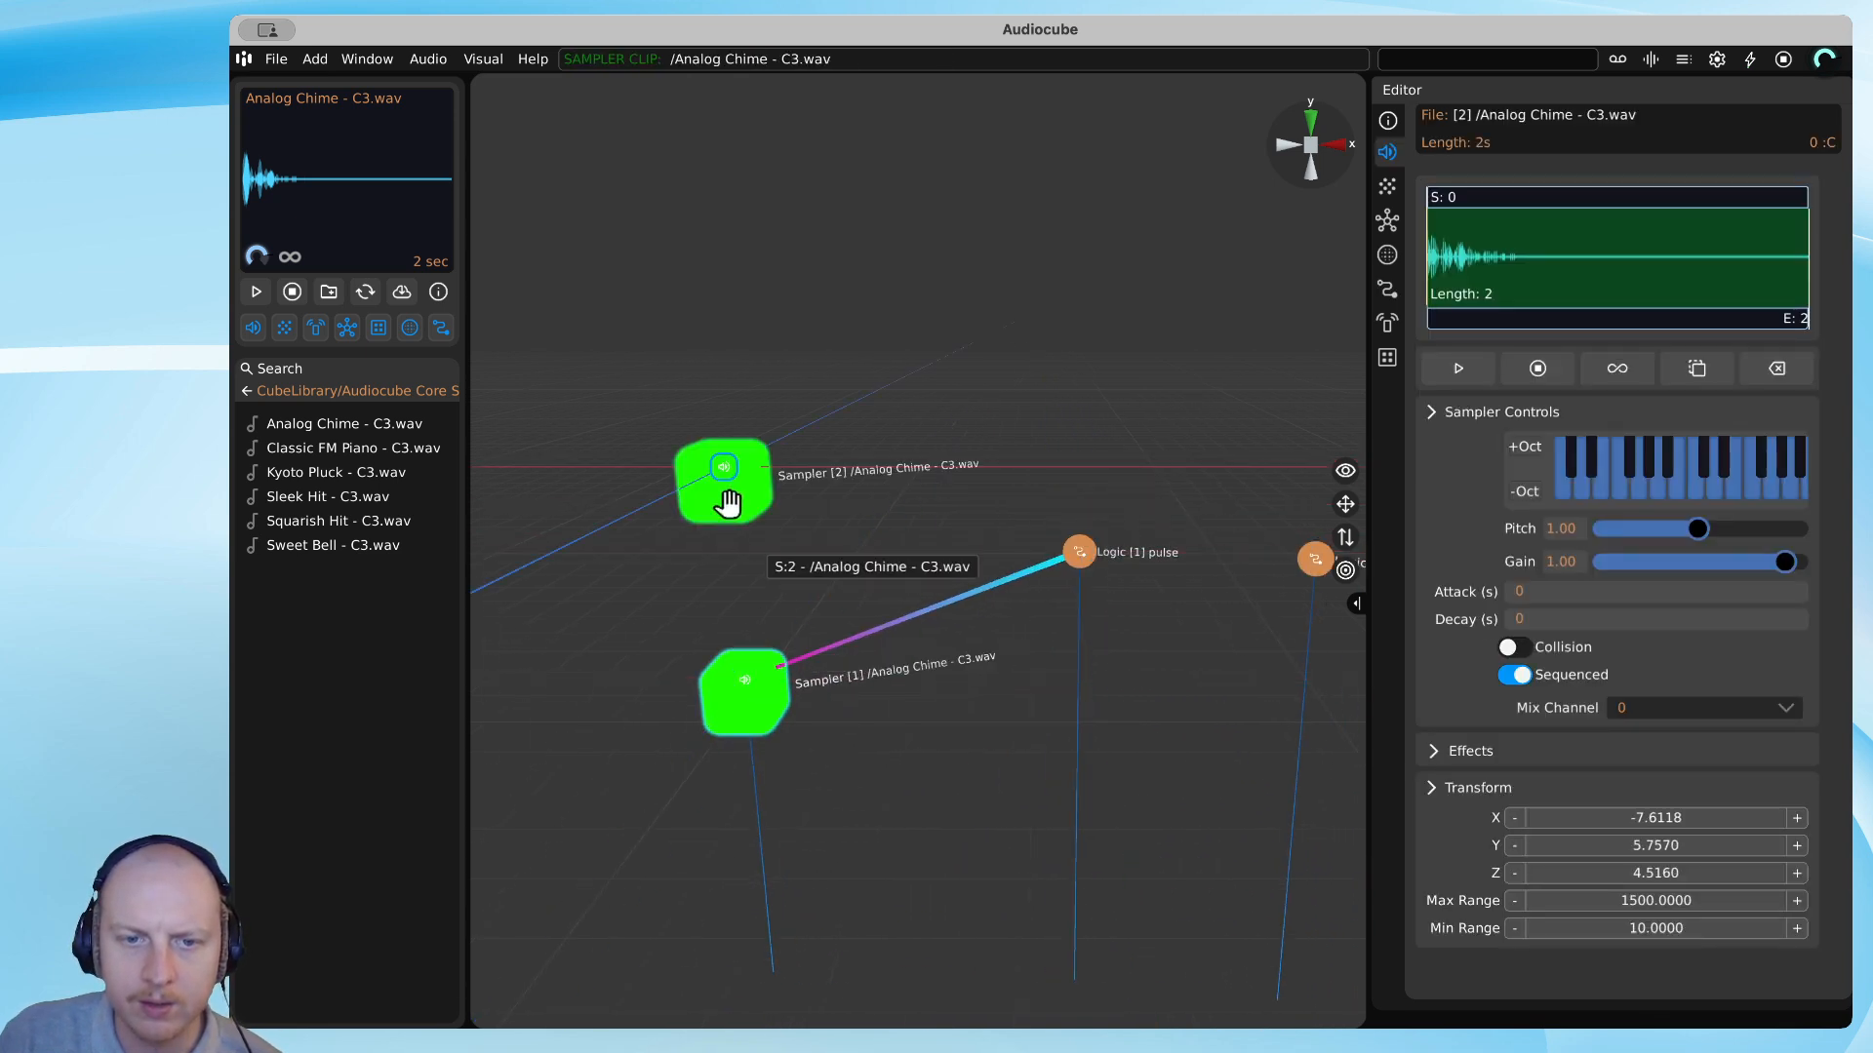
drag(731, 500, 735, 424)
Duplicate Sampler [2] above itself with its pitch set to A2, and lower Sampler [2] to even out the stack.
key(super+d)
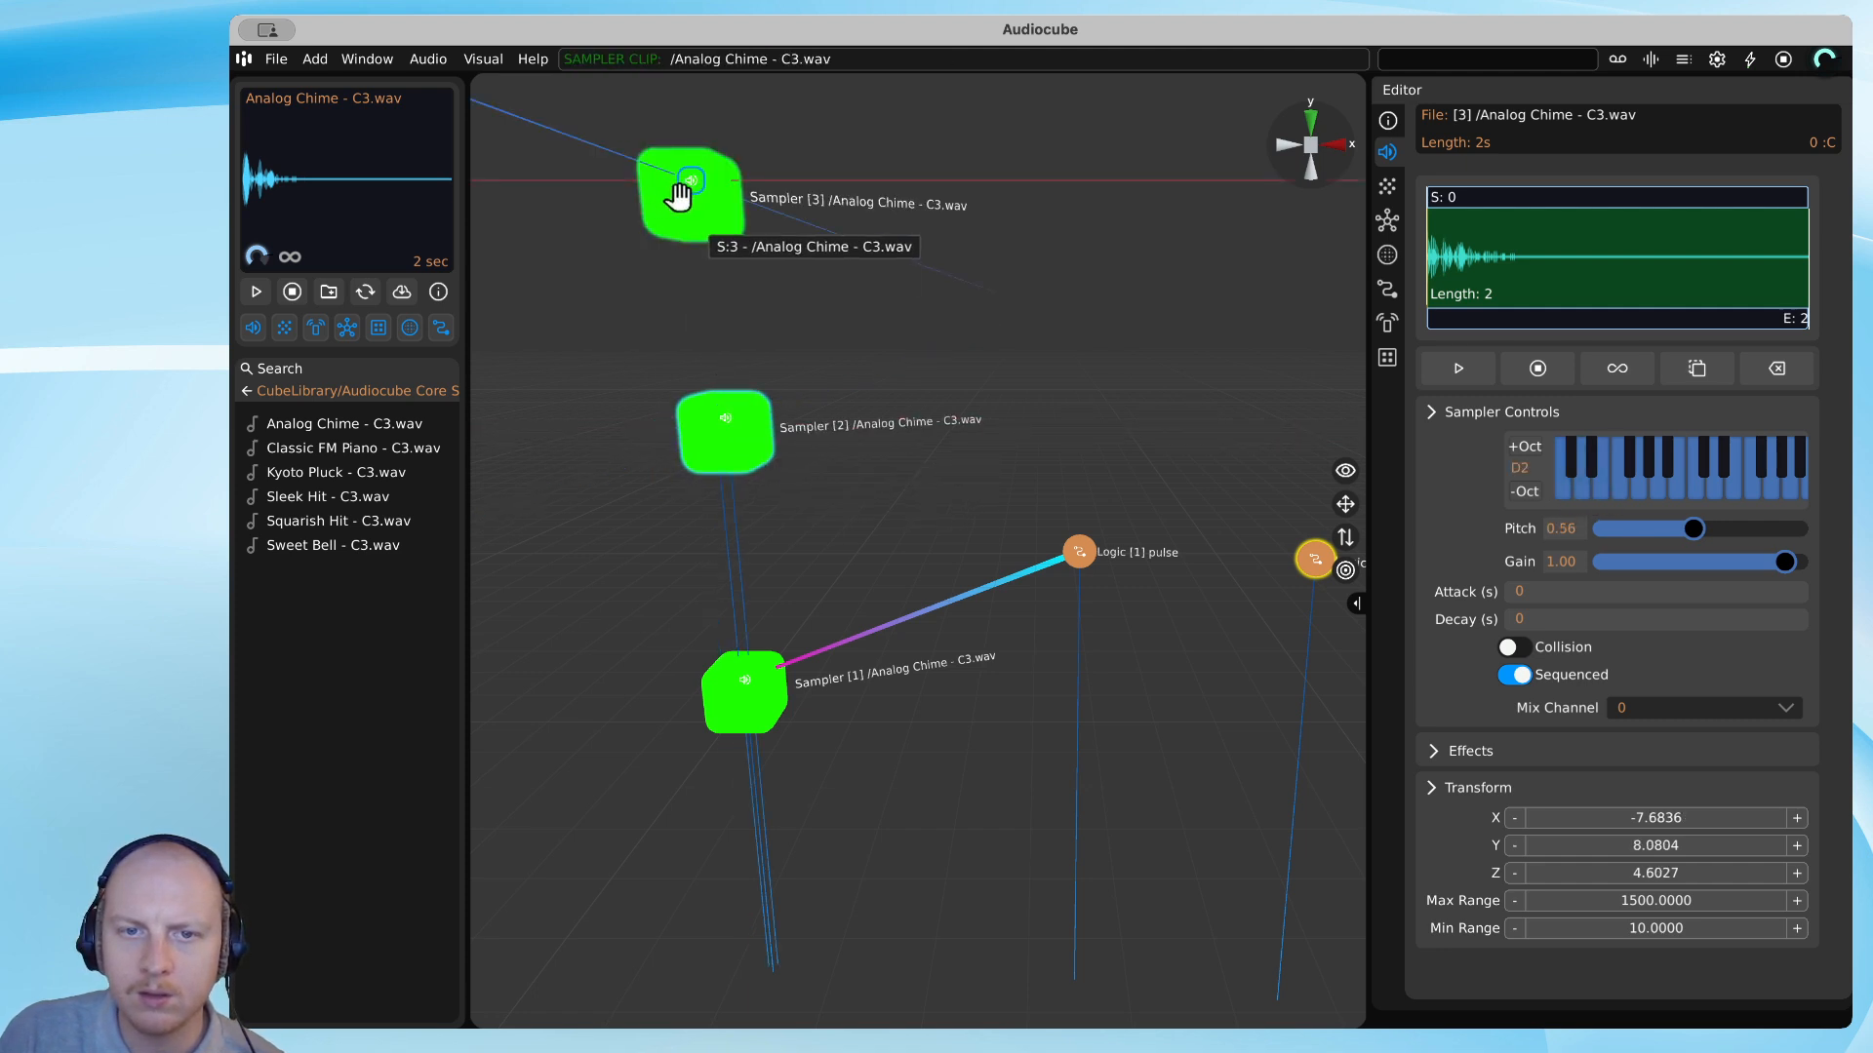
drag(682, 196, 700, 202)
click(1664, 500)
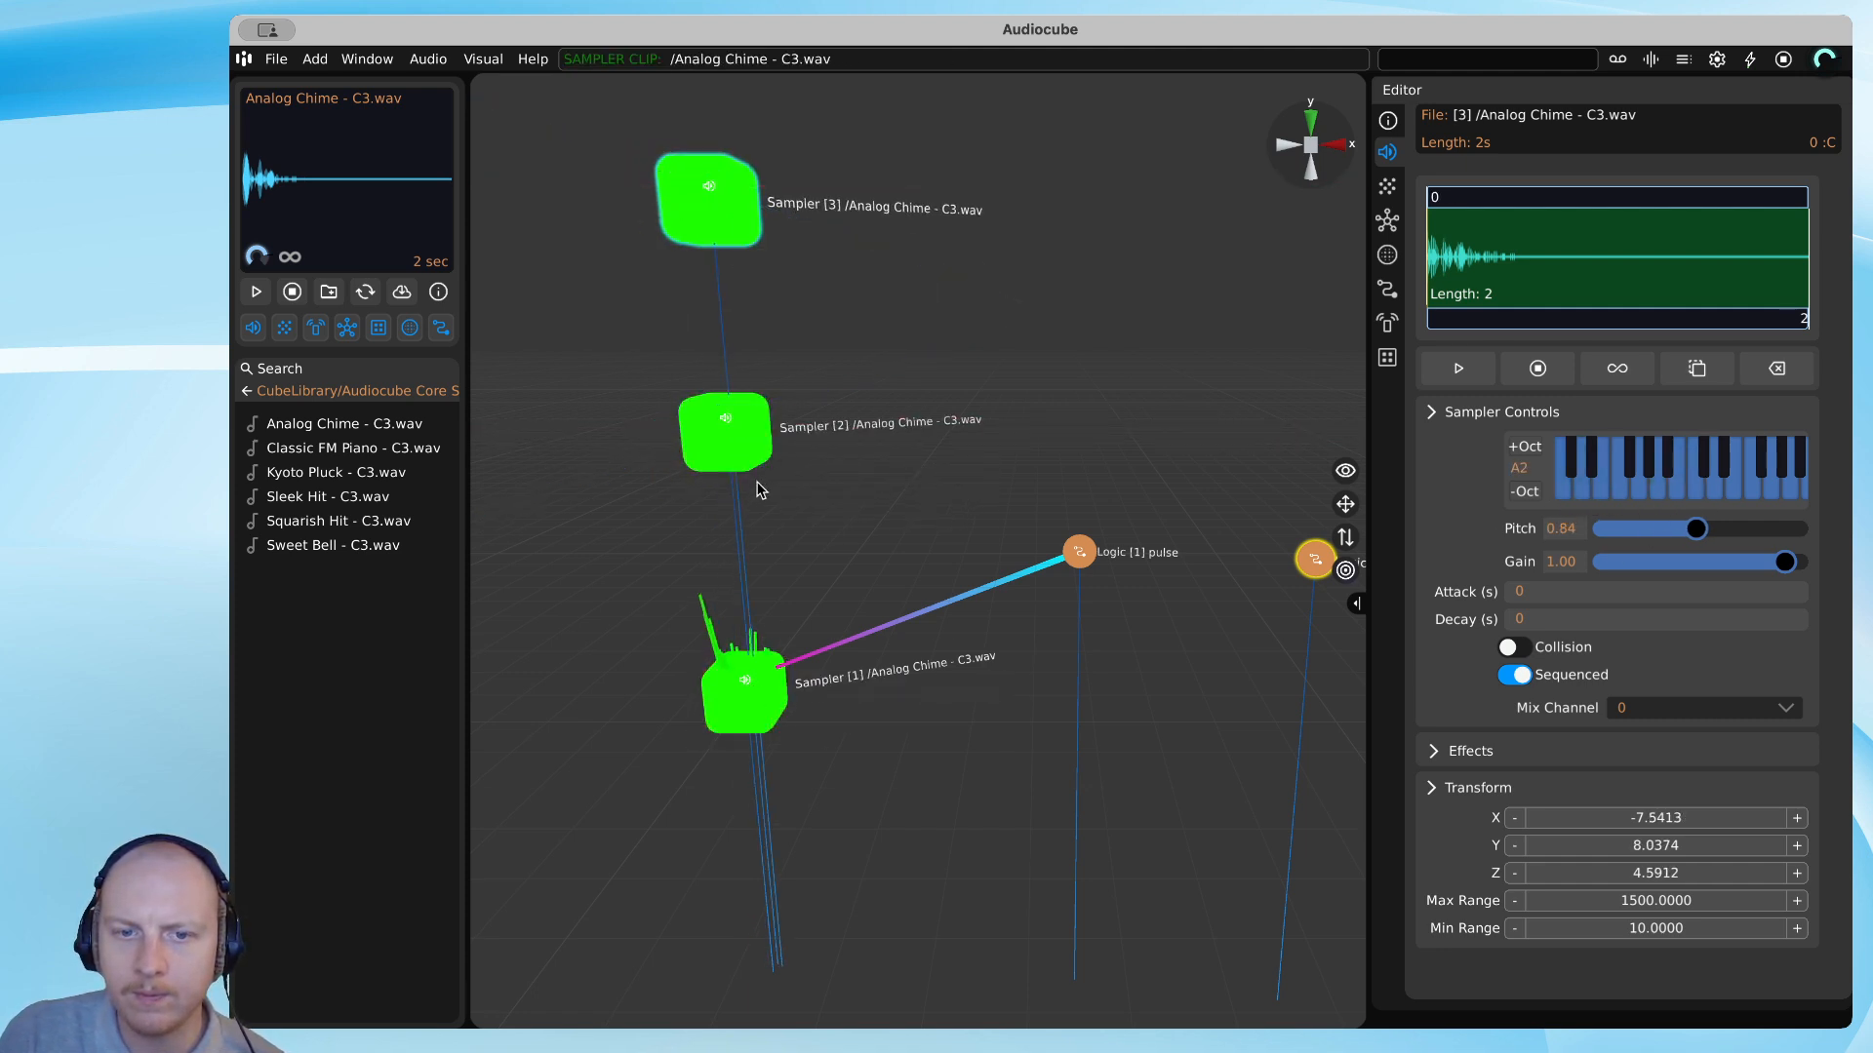
click(711, 208)
drag(718, 418, 698, 459)
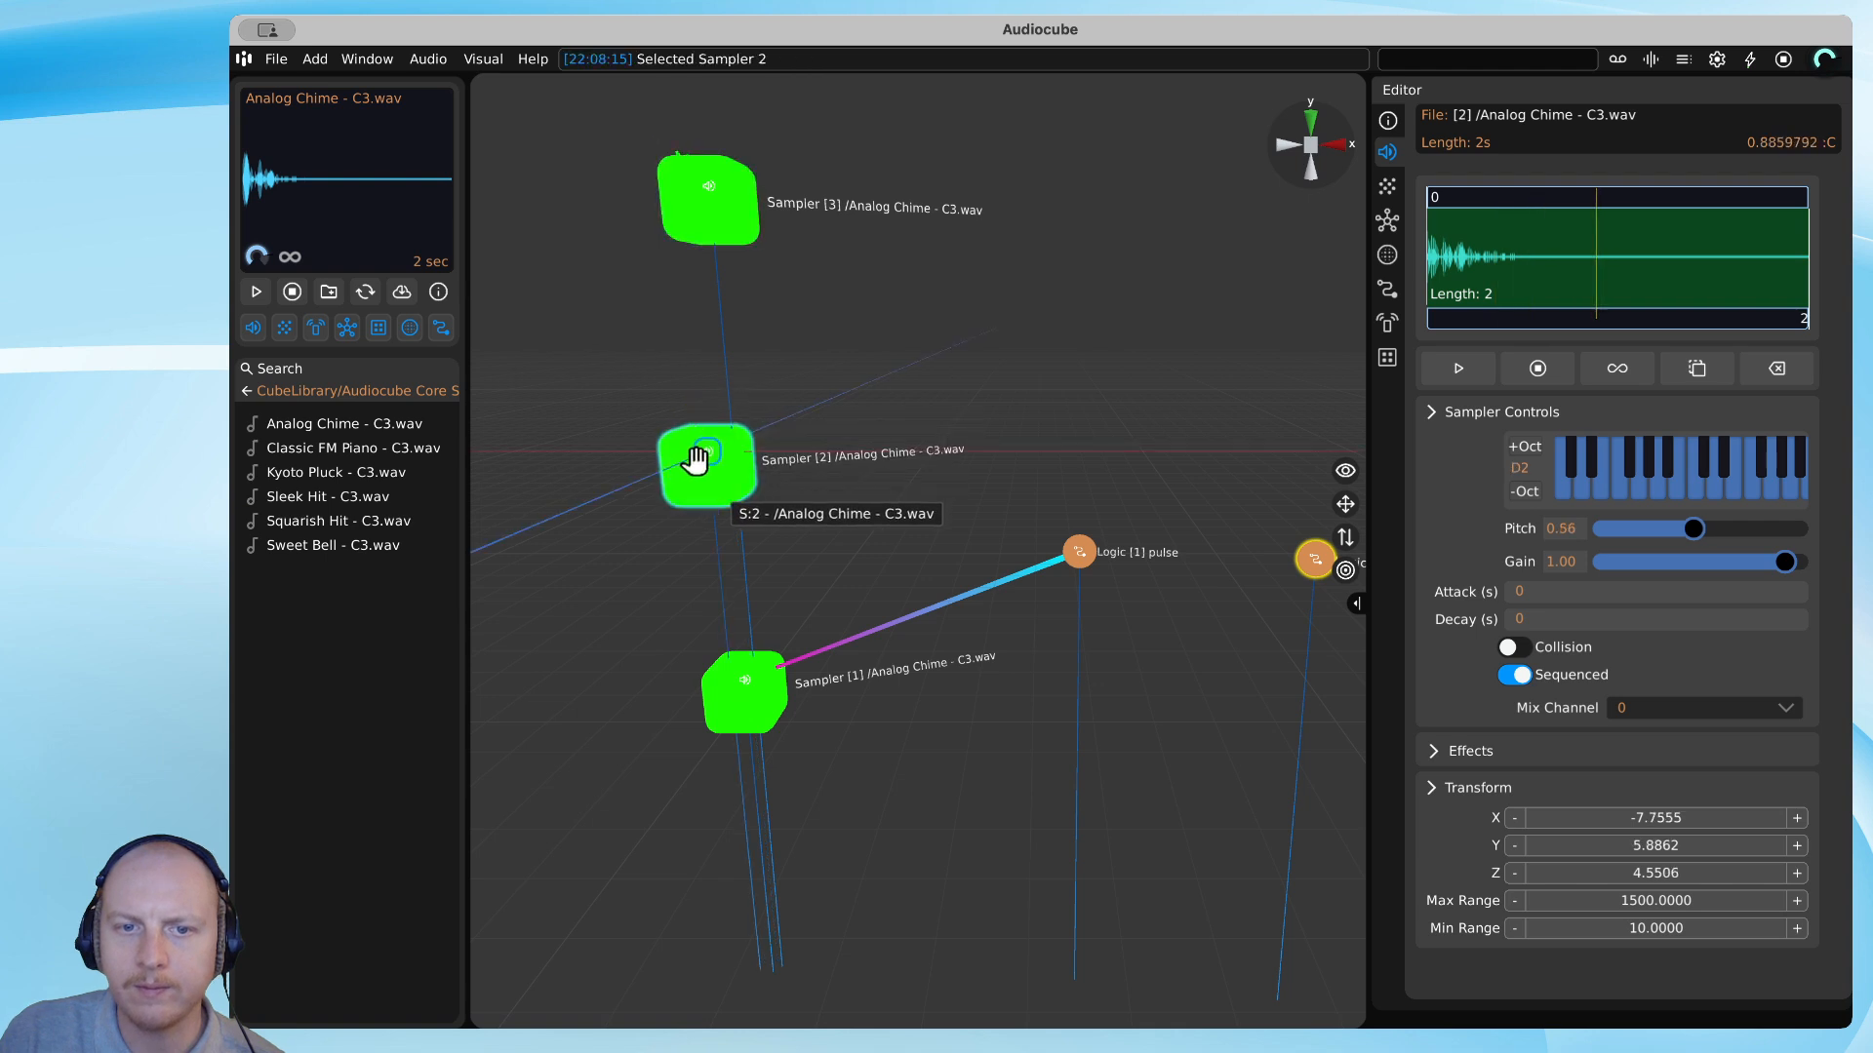
Reposition Logic [1] beside the sampler stack, trigger it, and change its logic type to chord.
key(s)
key(d)
mouse_move(1023, 496)
mouse_down()
mouse_move(1090, 536)
mouse_move(1057, 486)
mouse_up()
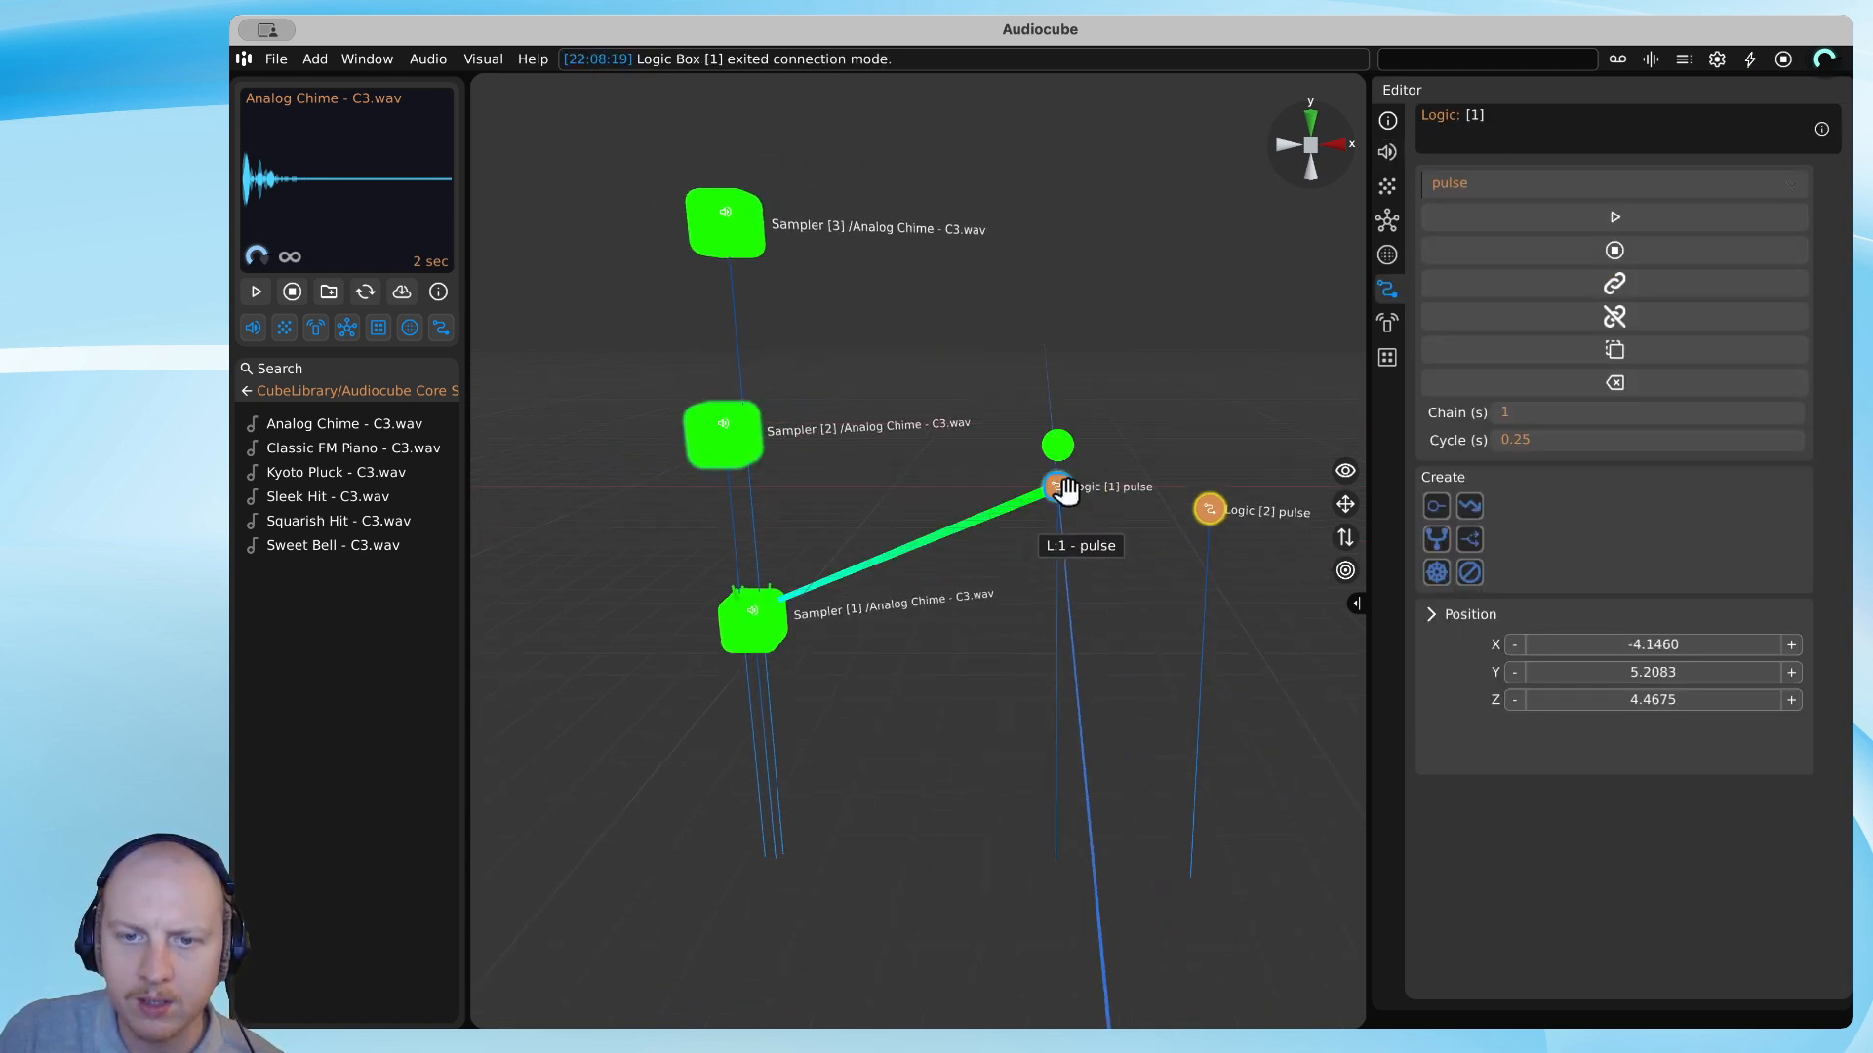
click(1576, 193)
click(1463, 256)
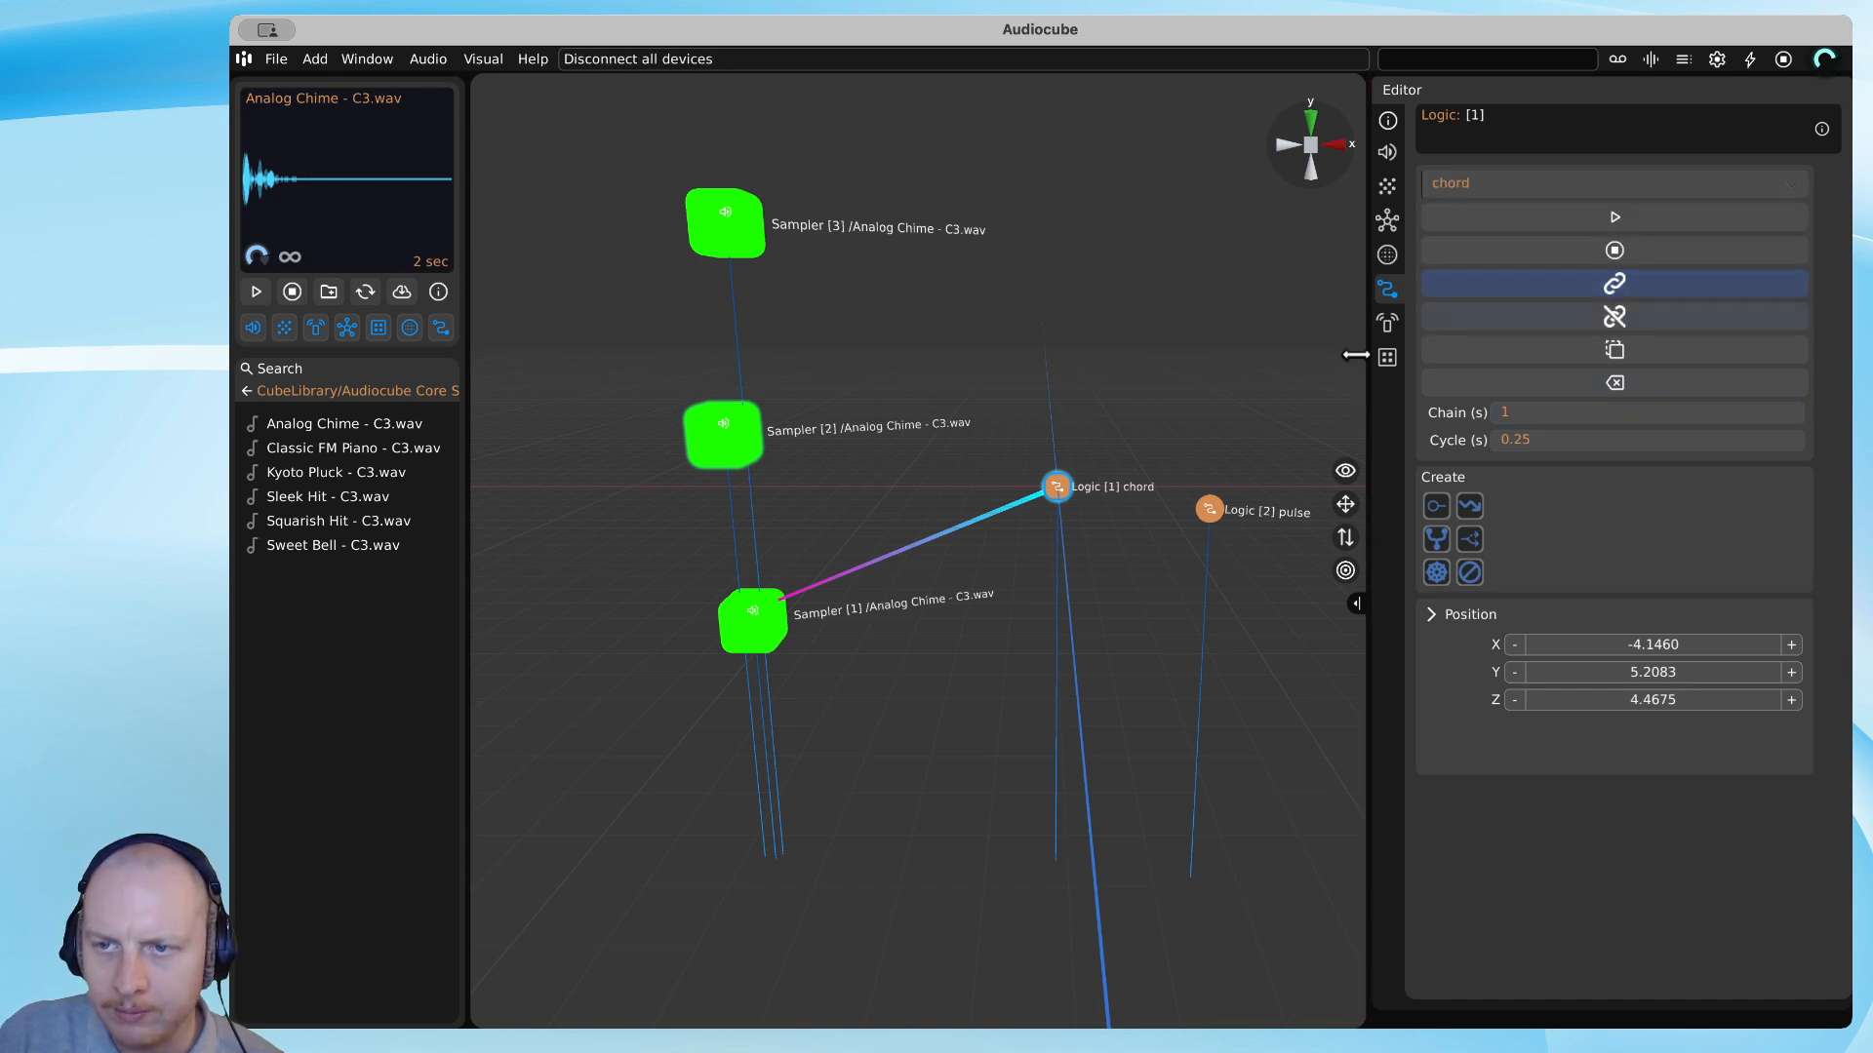
Lower the Logic [1] chord box to about Y 4.98 and connect it to Sampler [2] and Sampler [3].
drag(1060, 485, 1050, 508)
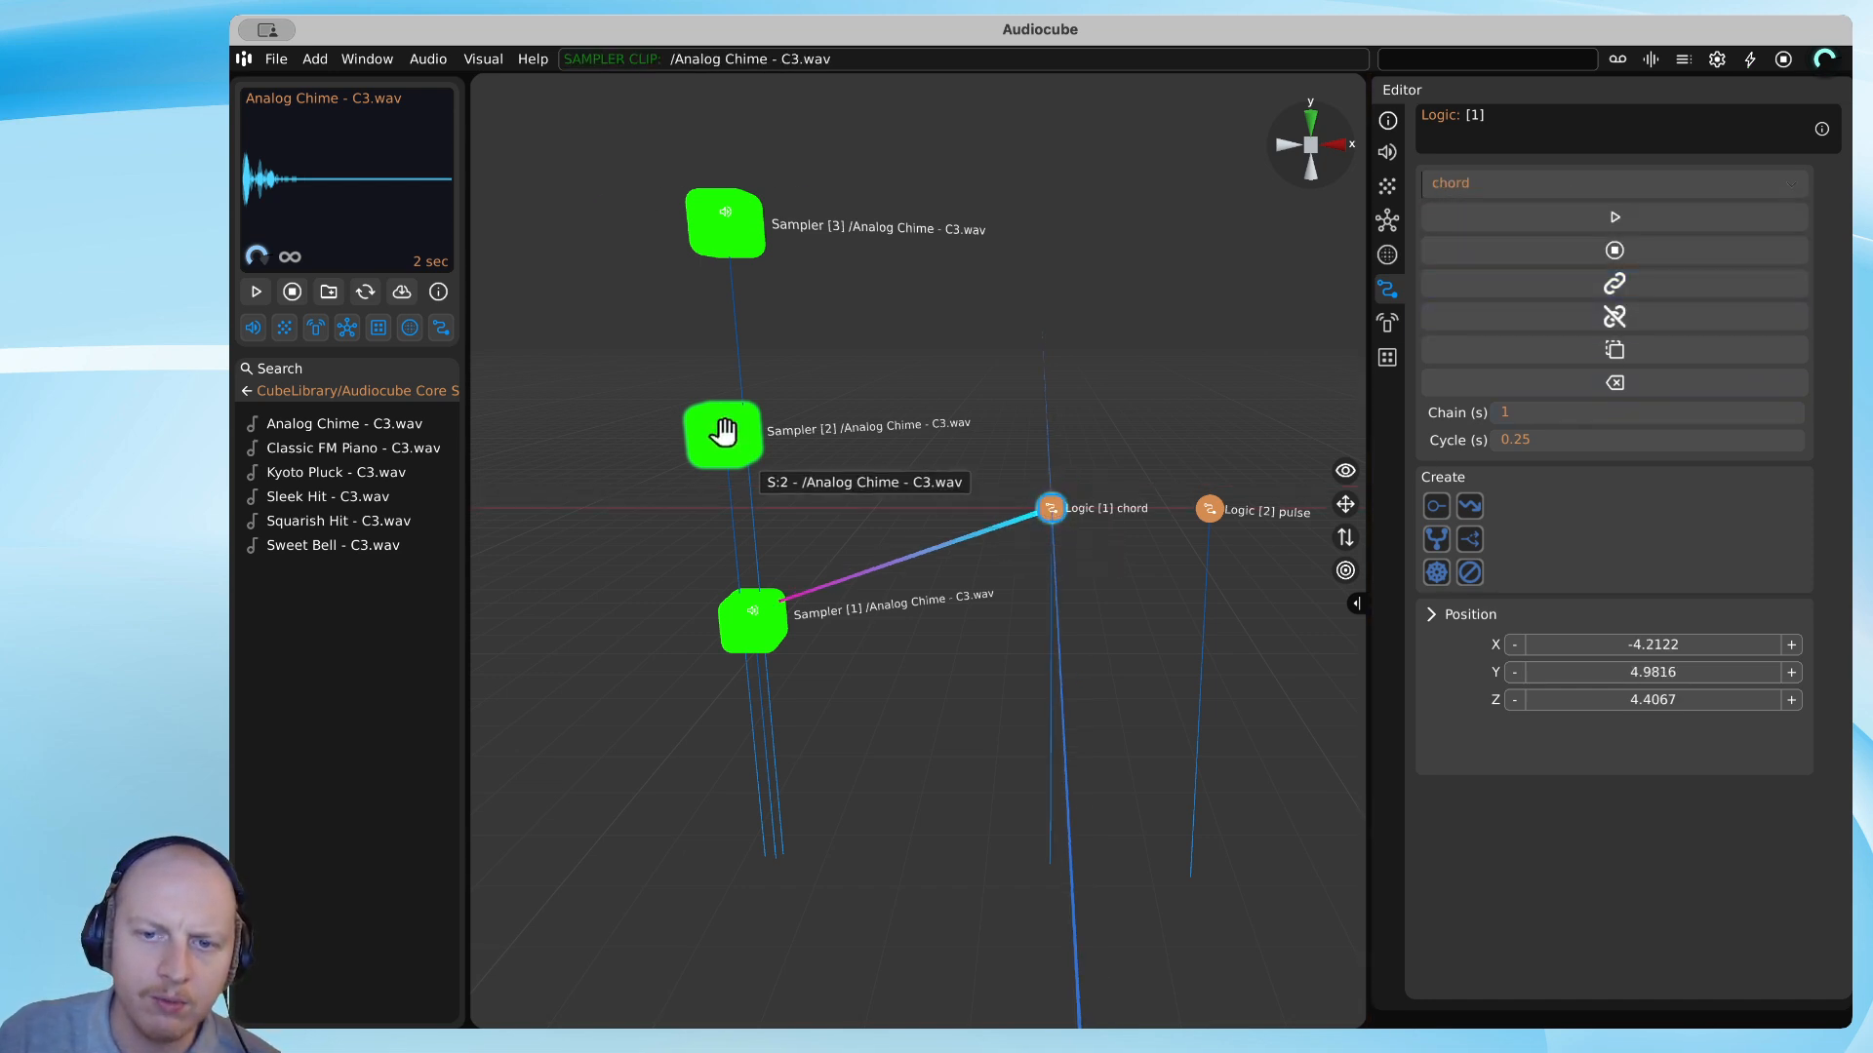
click(1031, 517)
click(727, 436)
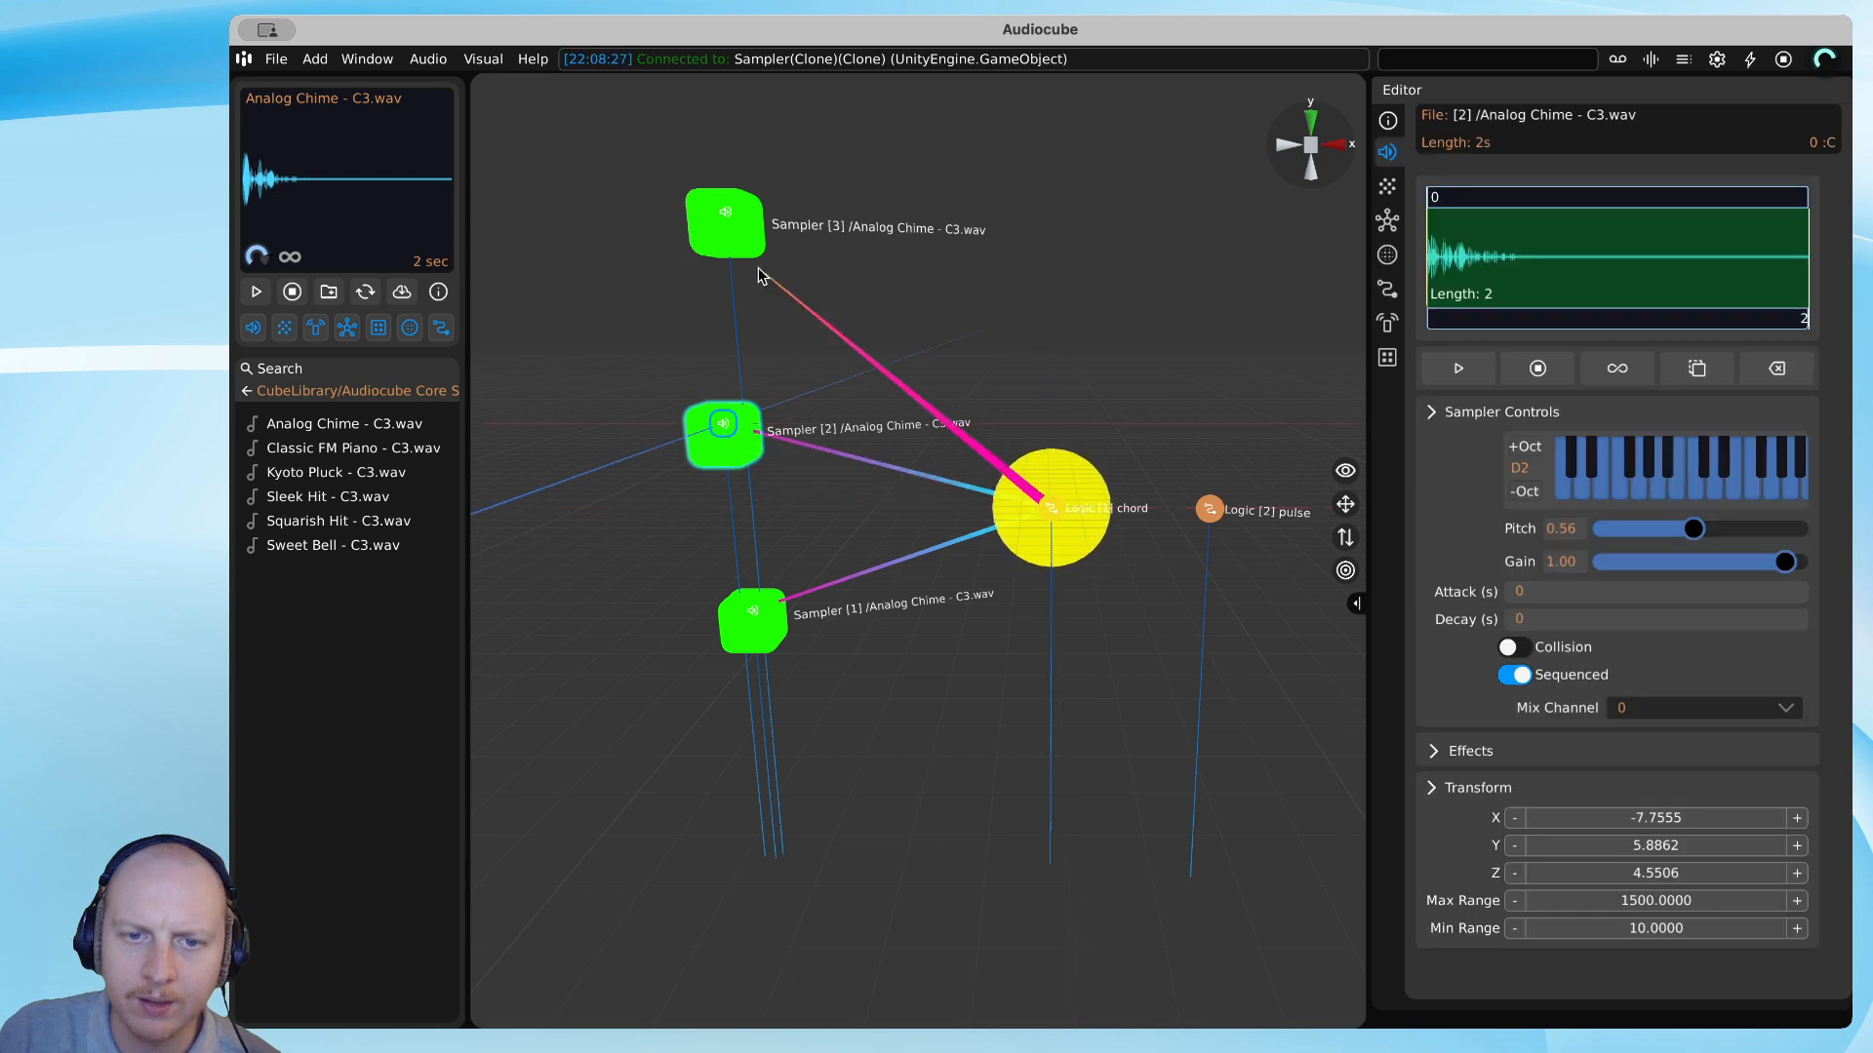
click(734, 227)
click(1051, 508)
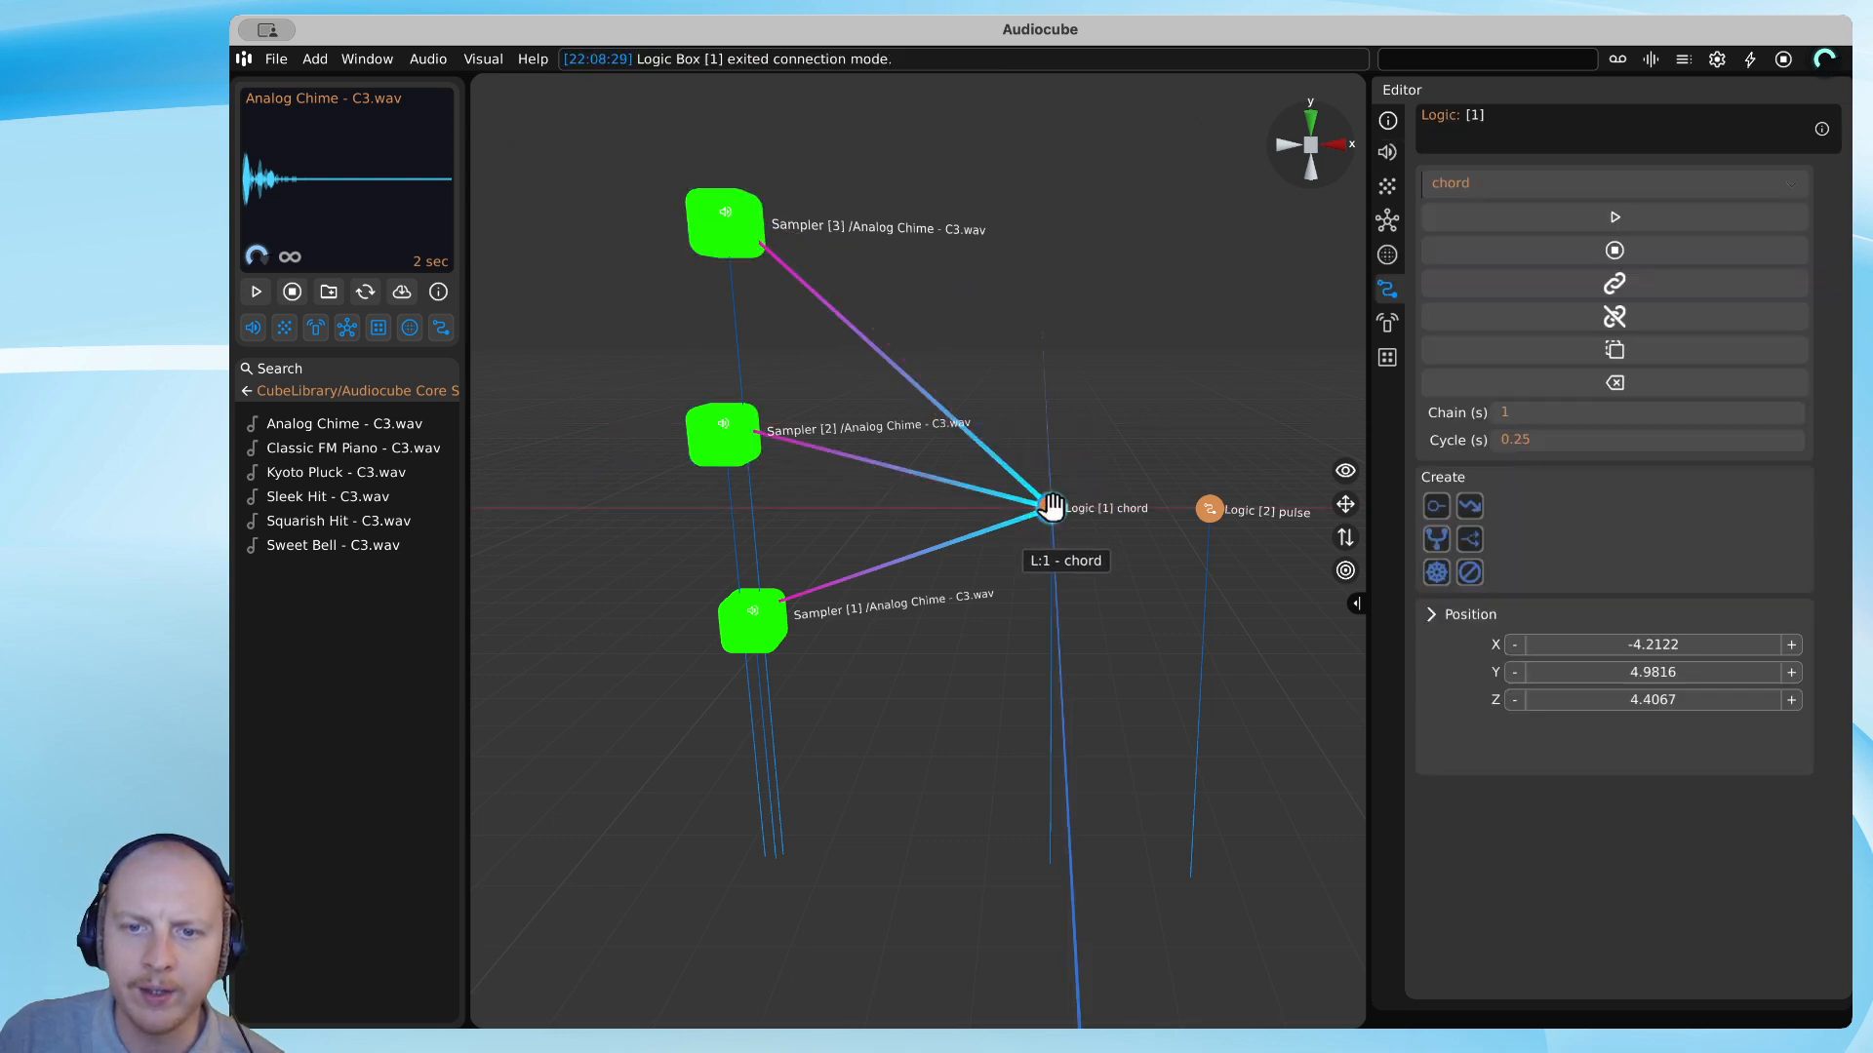
Move the Logic [1] chord box up to about X -3.33, Y 6.49, Z 4.81 and trigger the three samplers.
drag(1052, 508, 1136, 379)
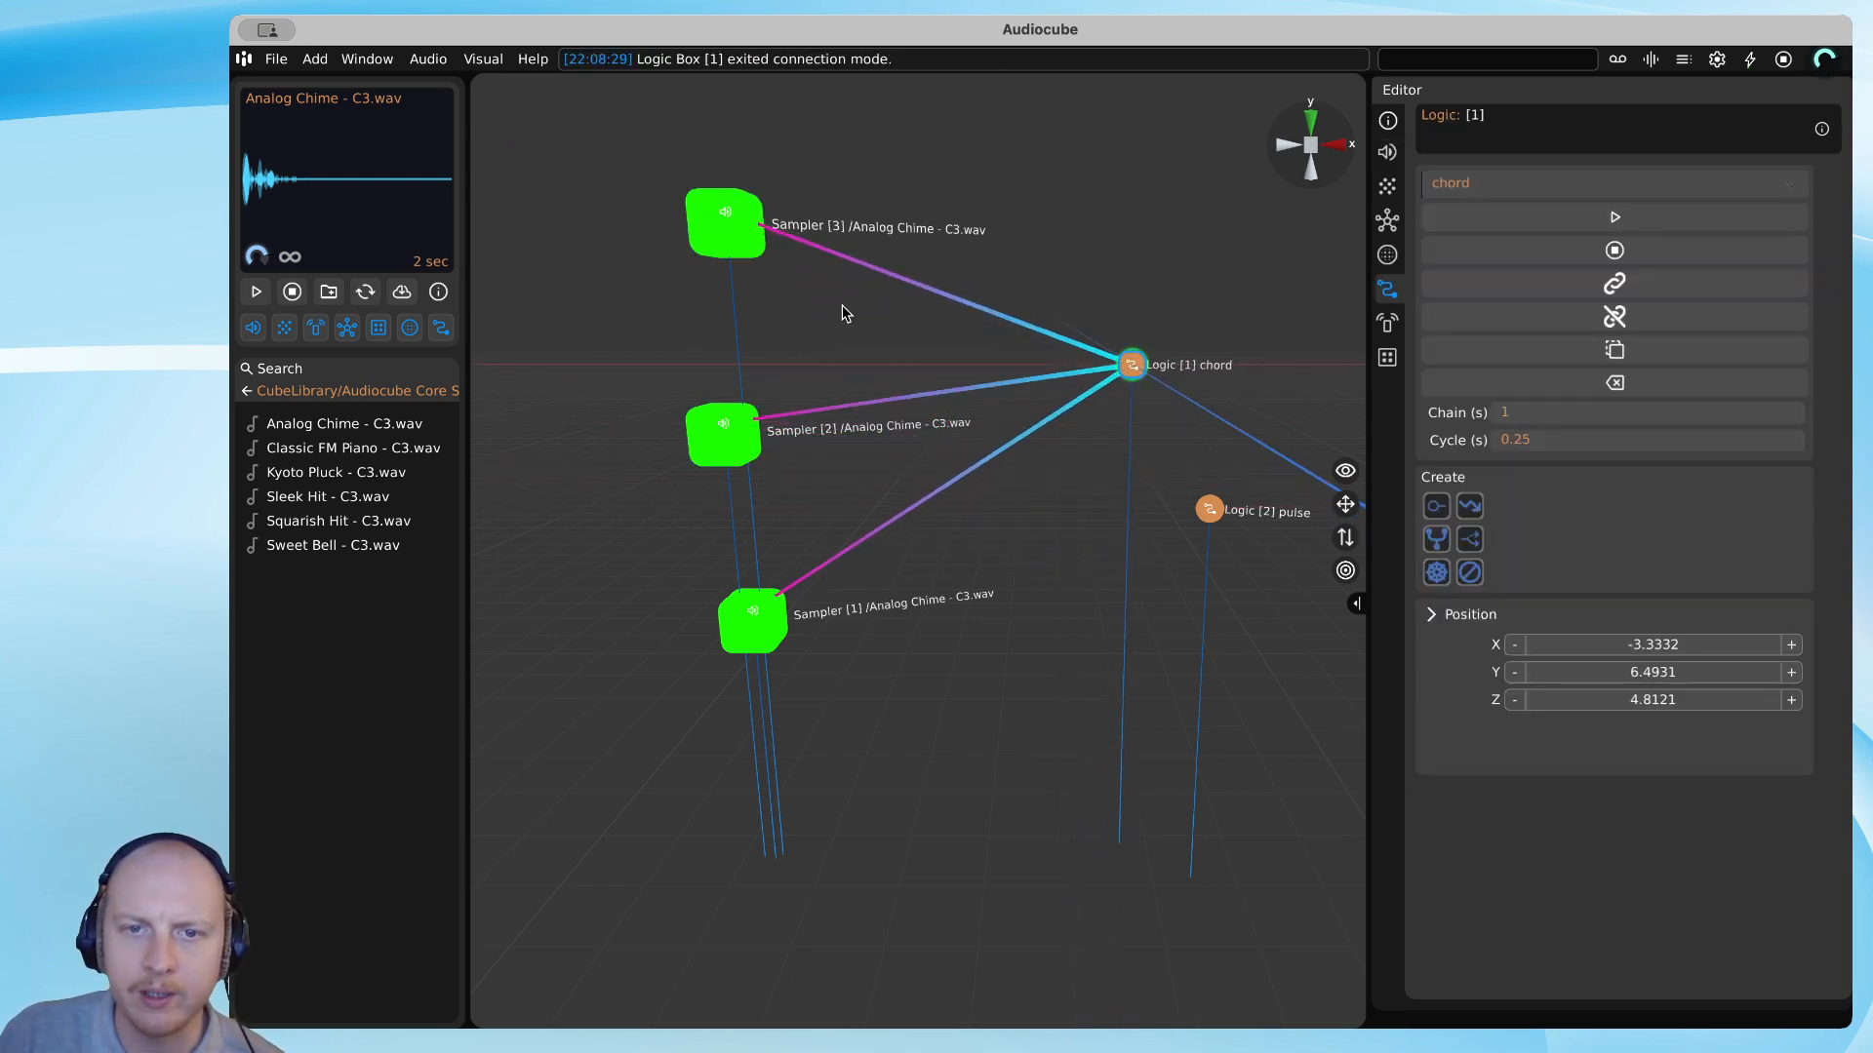
click(1134, 362)
key(w)
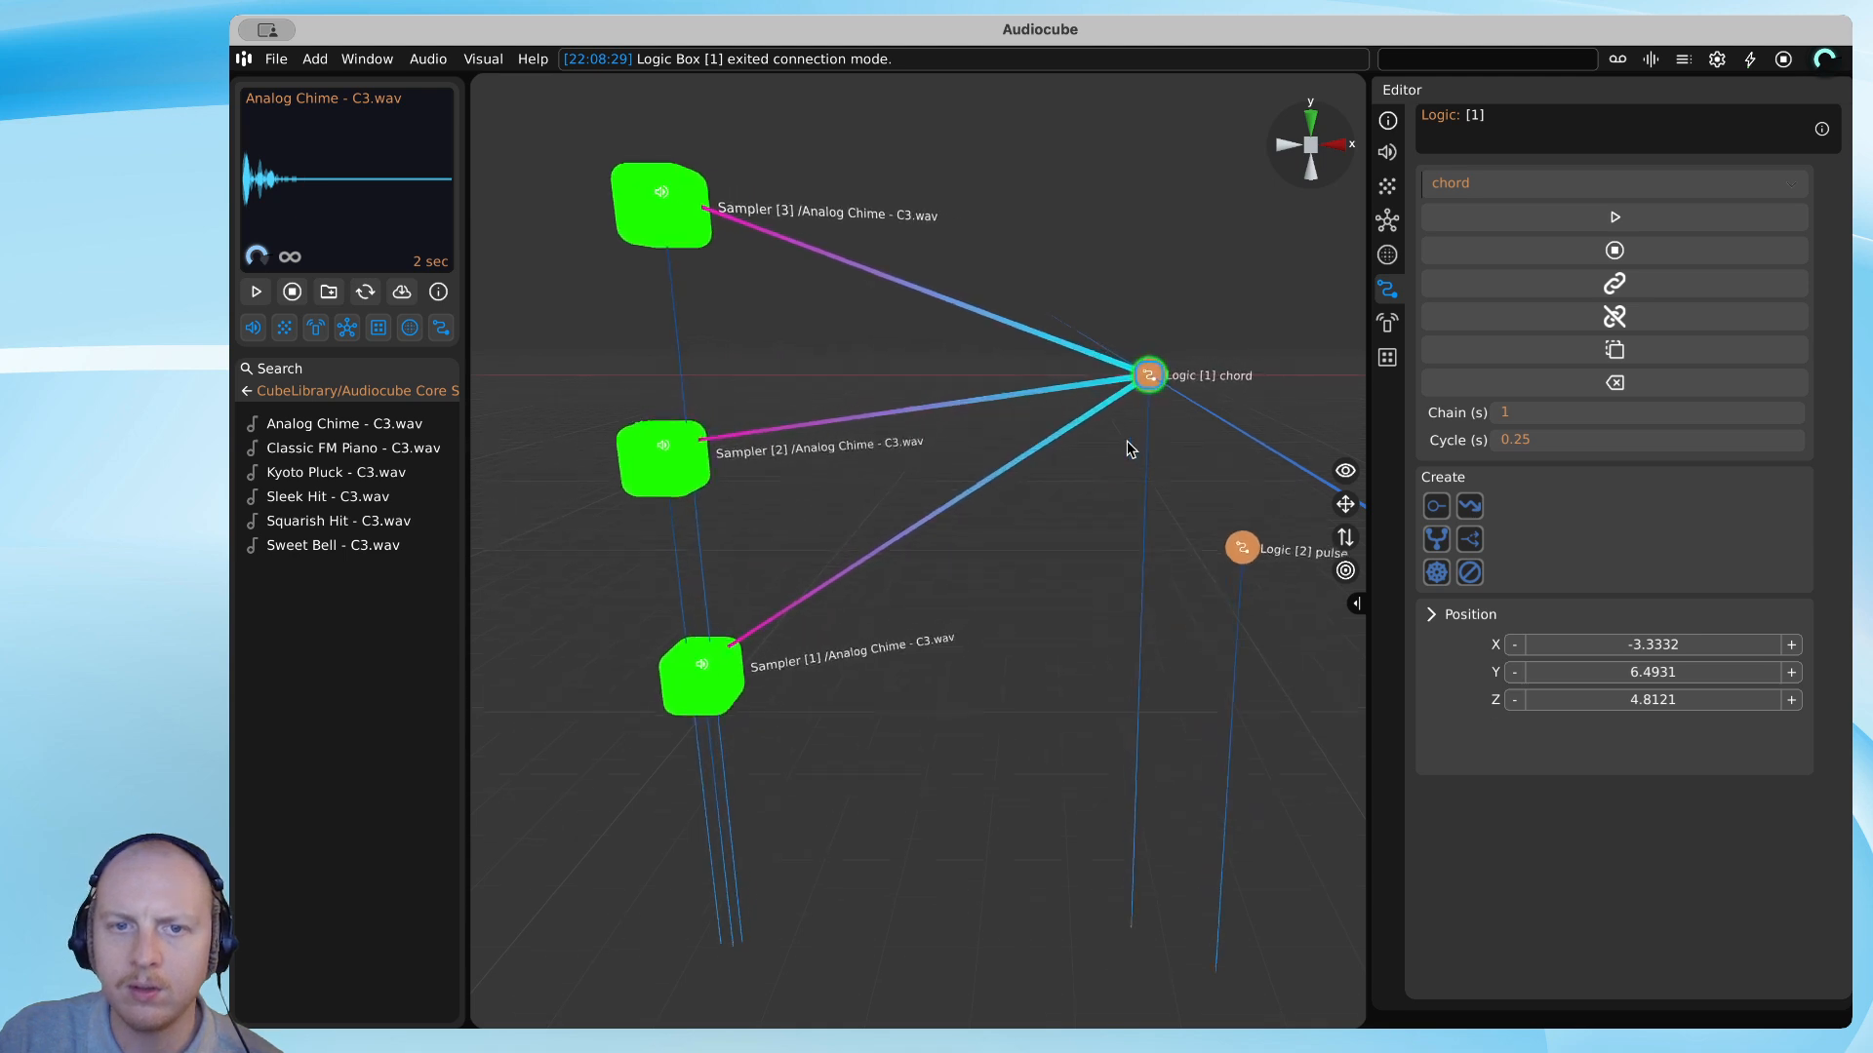
key(e)
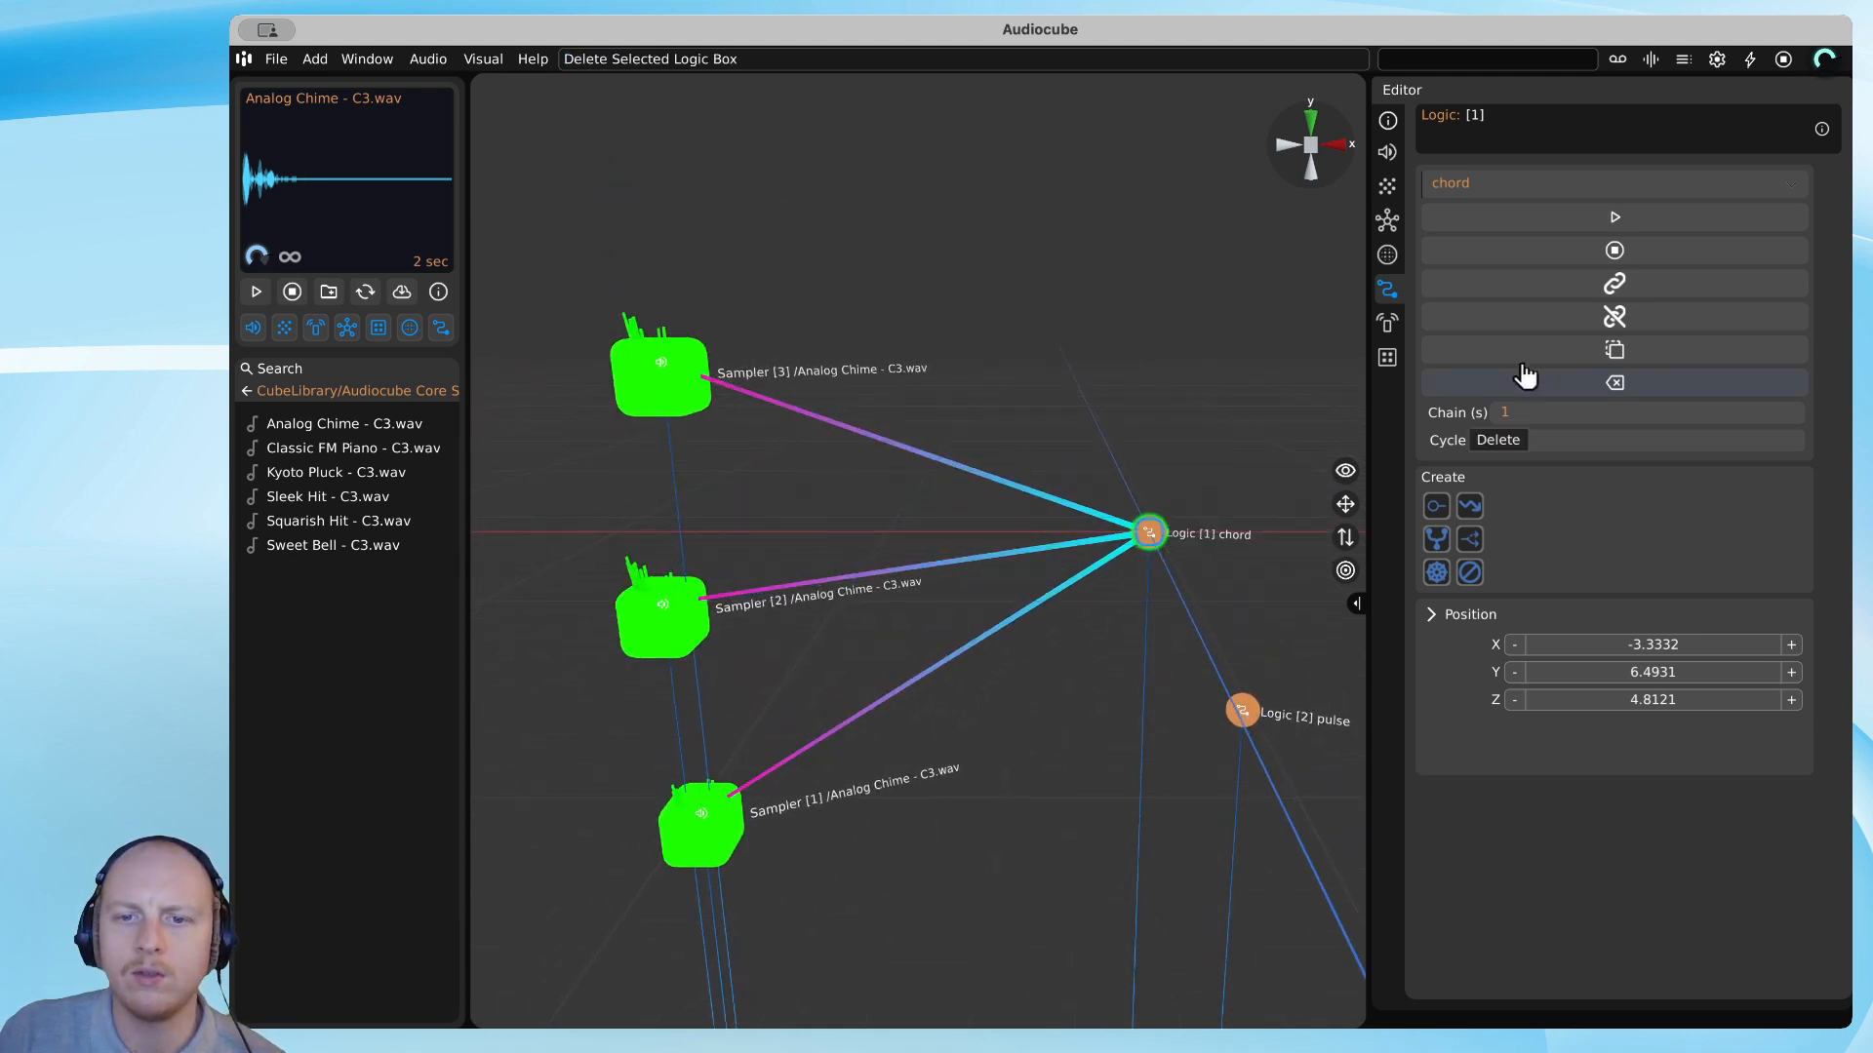
Change Logic [1]'s type to pulse and trigger the connected samplers.
click(1570, 186)
click(1506, 216)
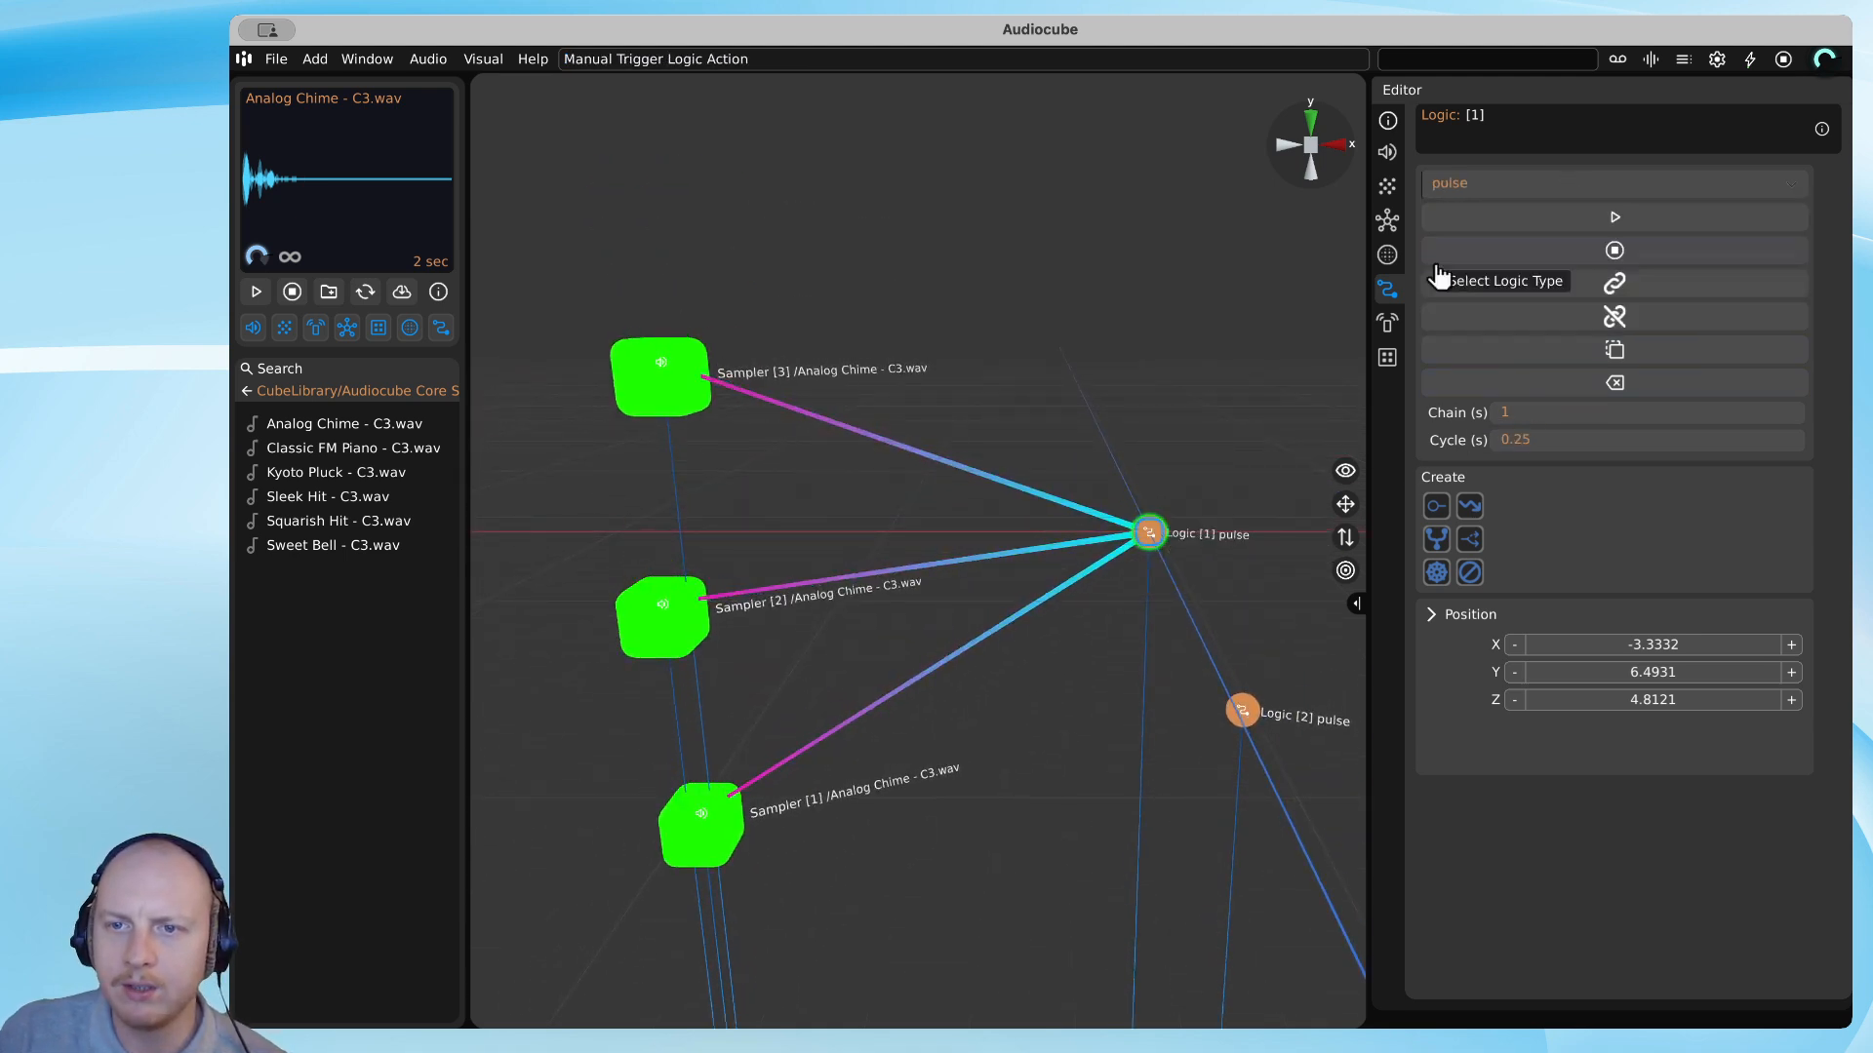
click(1150, 529)
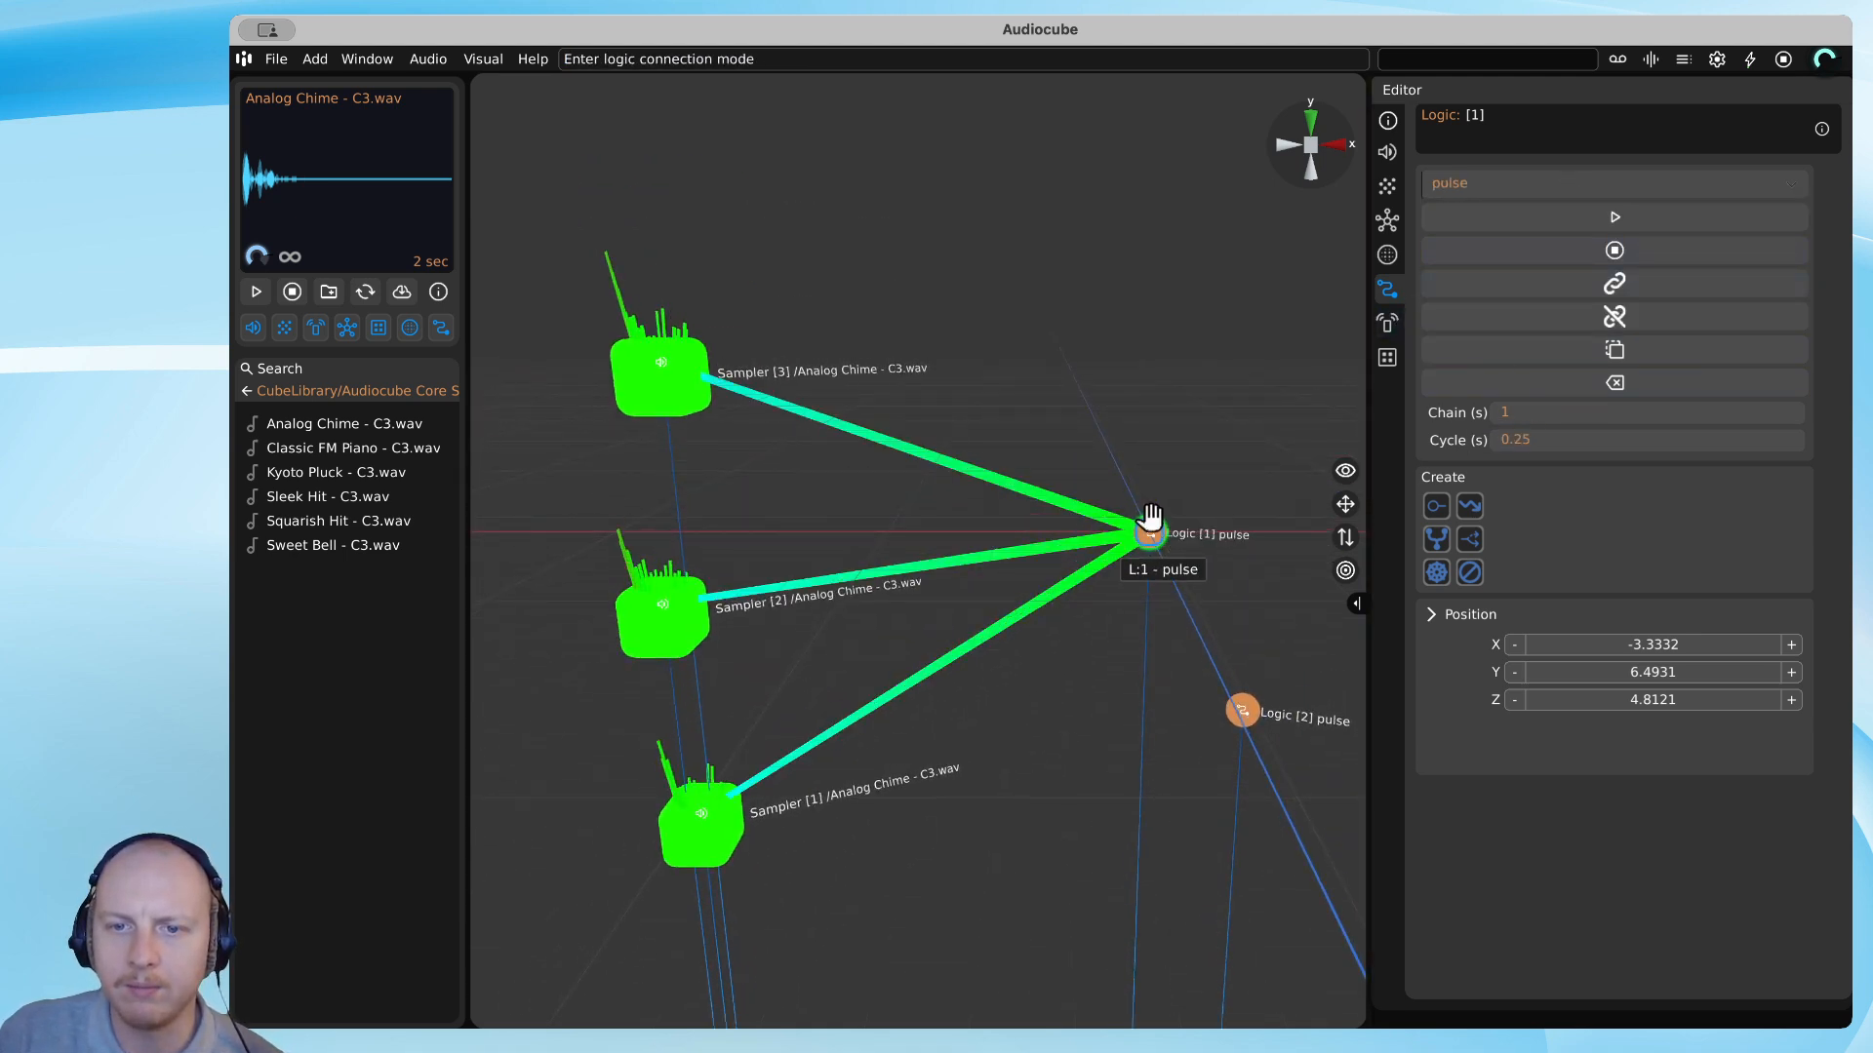
Change Logic [1]'s type to chain with a chain time of 2 s and trigger the connected samplers.
click(1529, 186)
click(1462, 234)
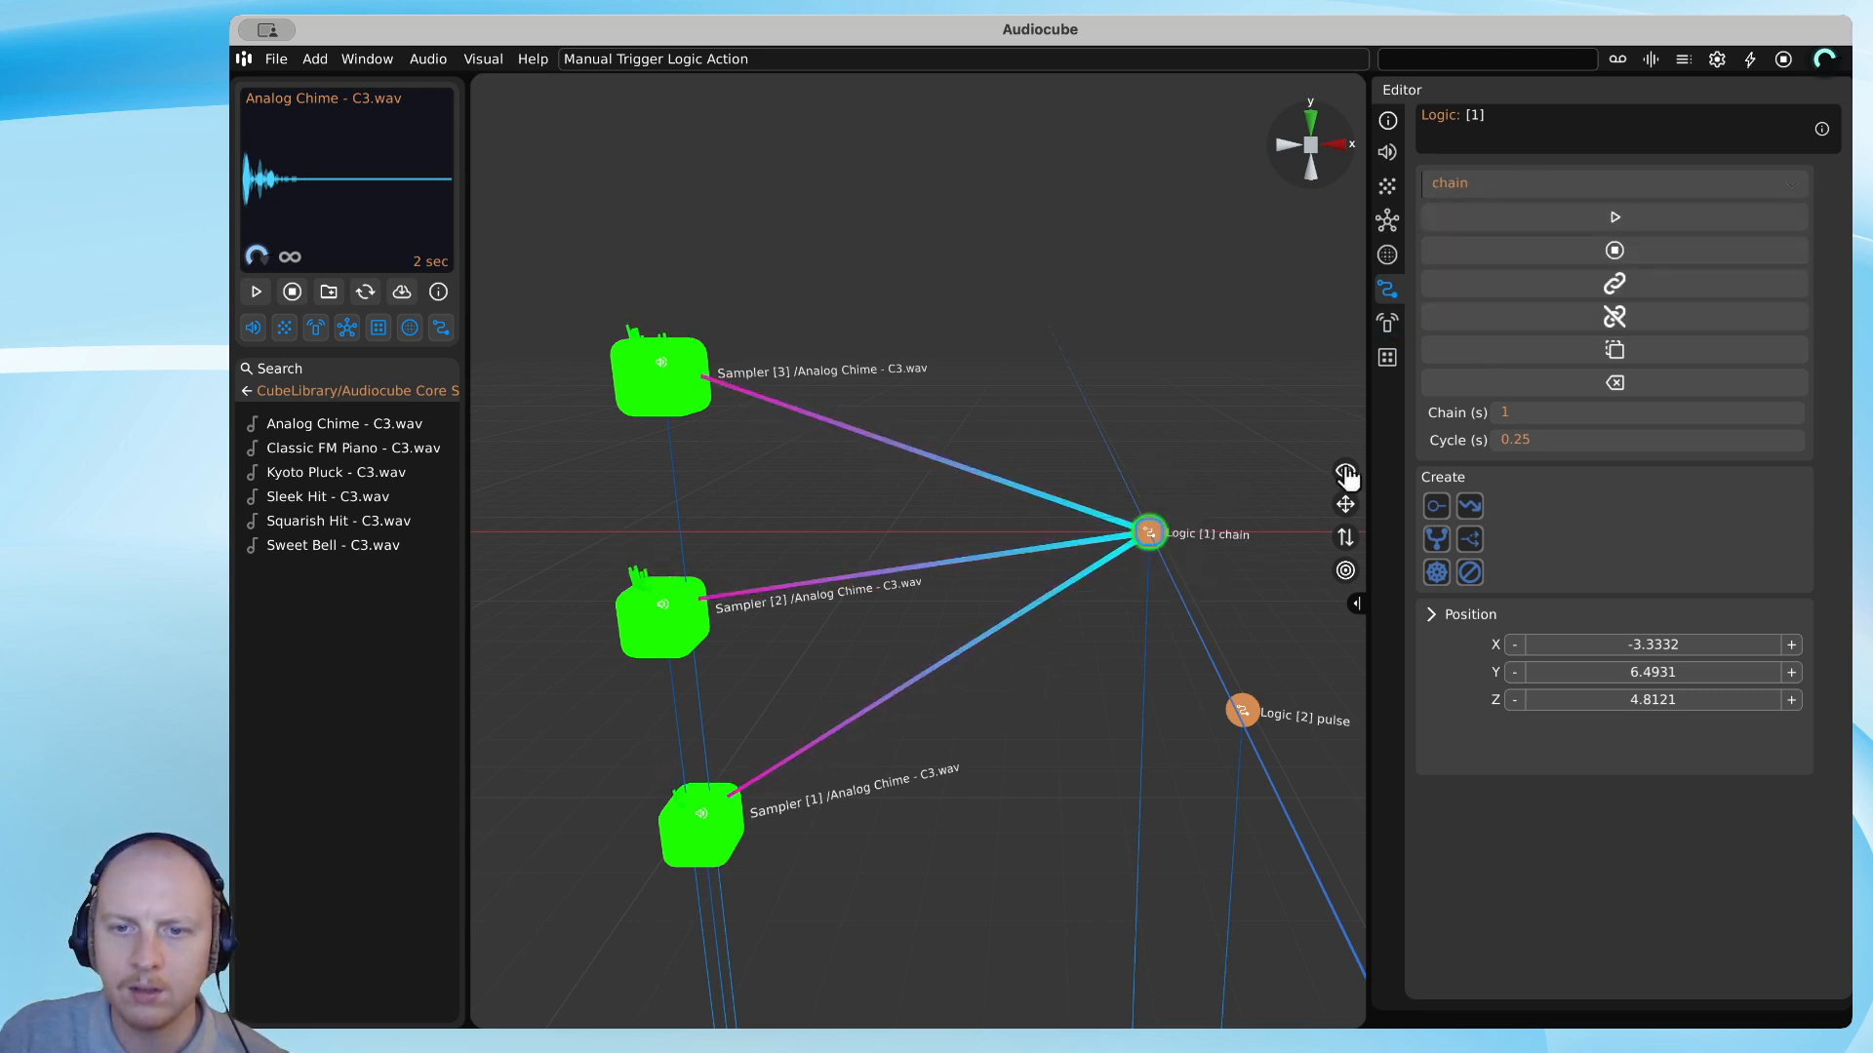
click(1147, 530)
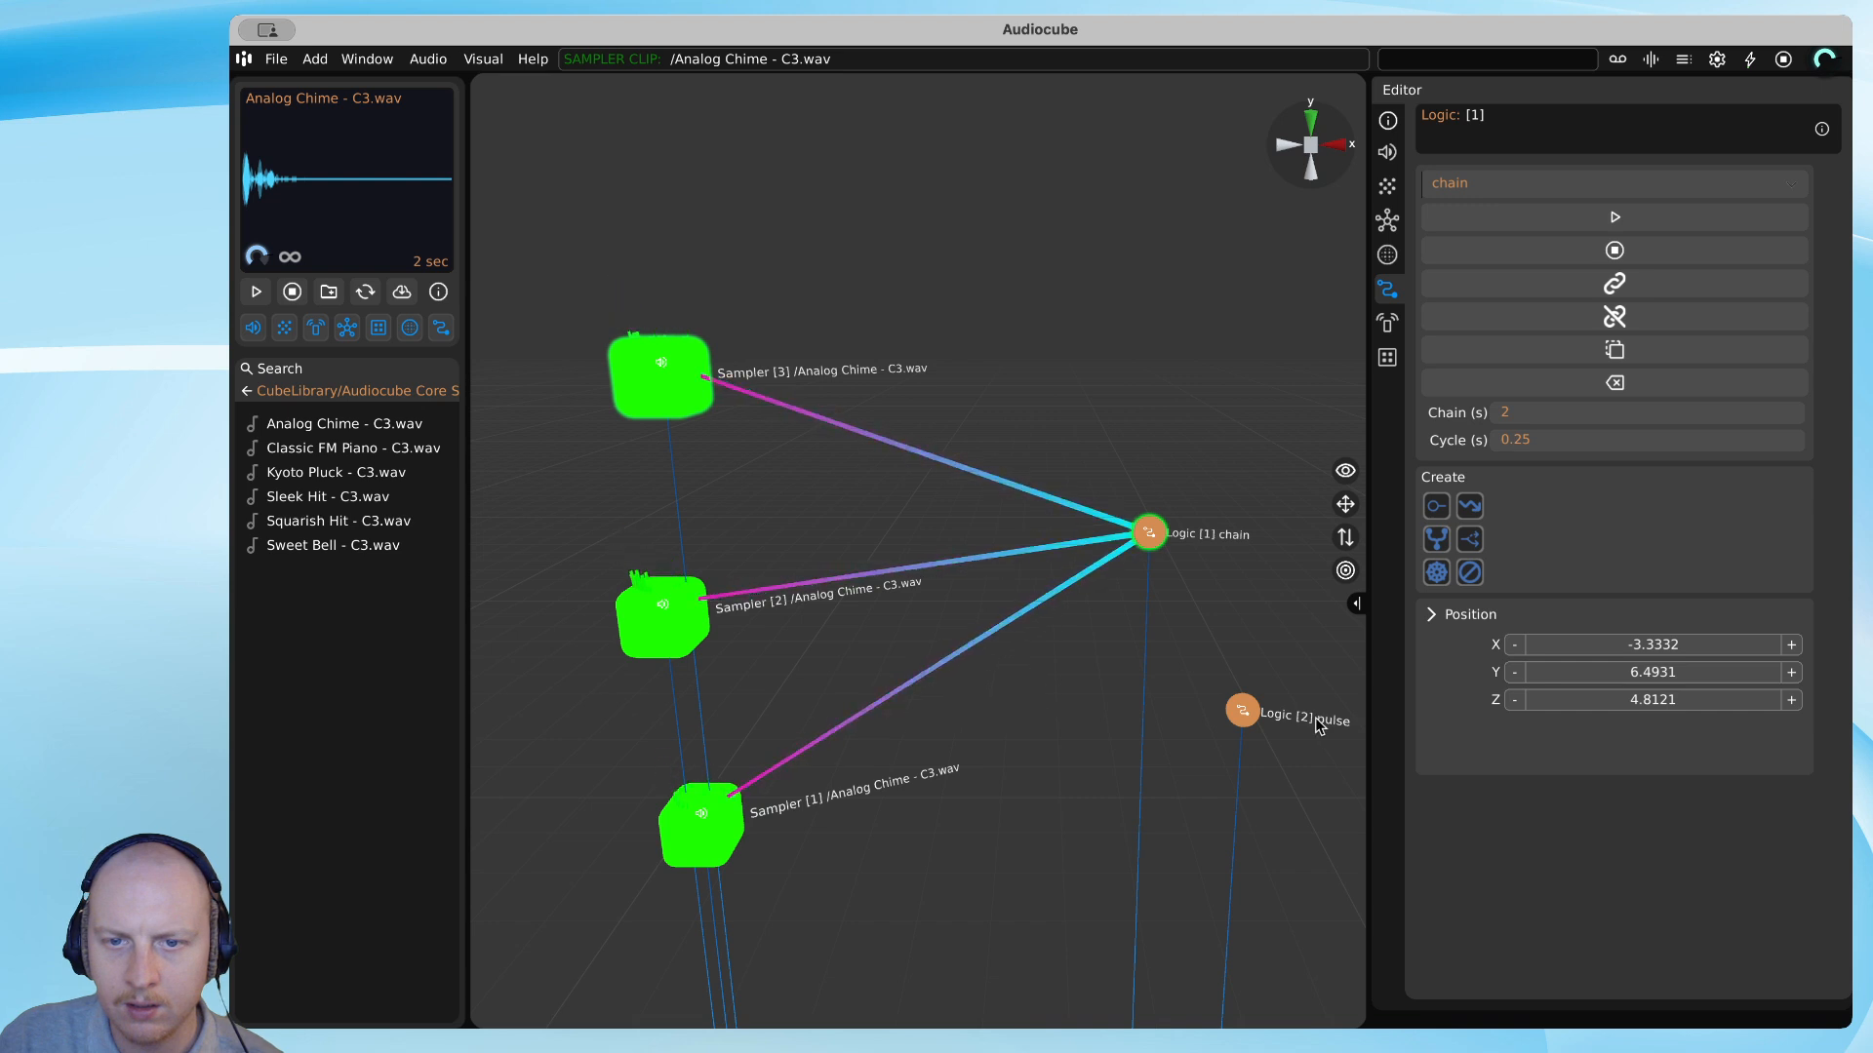
Move Logic [2] above Logic [1] at about X -2.39, Y 8.60, Z 5.11, and change its logic type to chain.
drag(1147, 535, 1159, 533)
key(d)
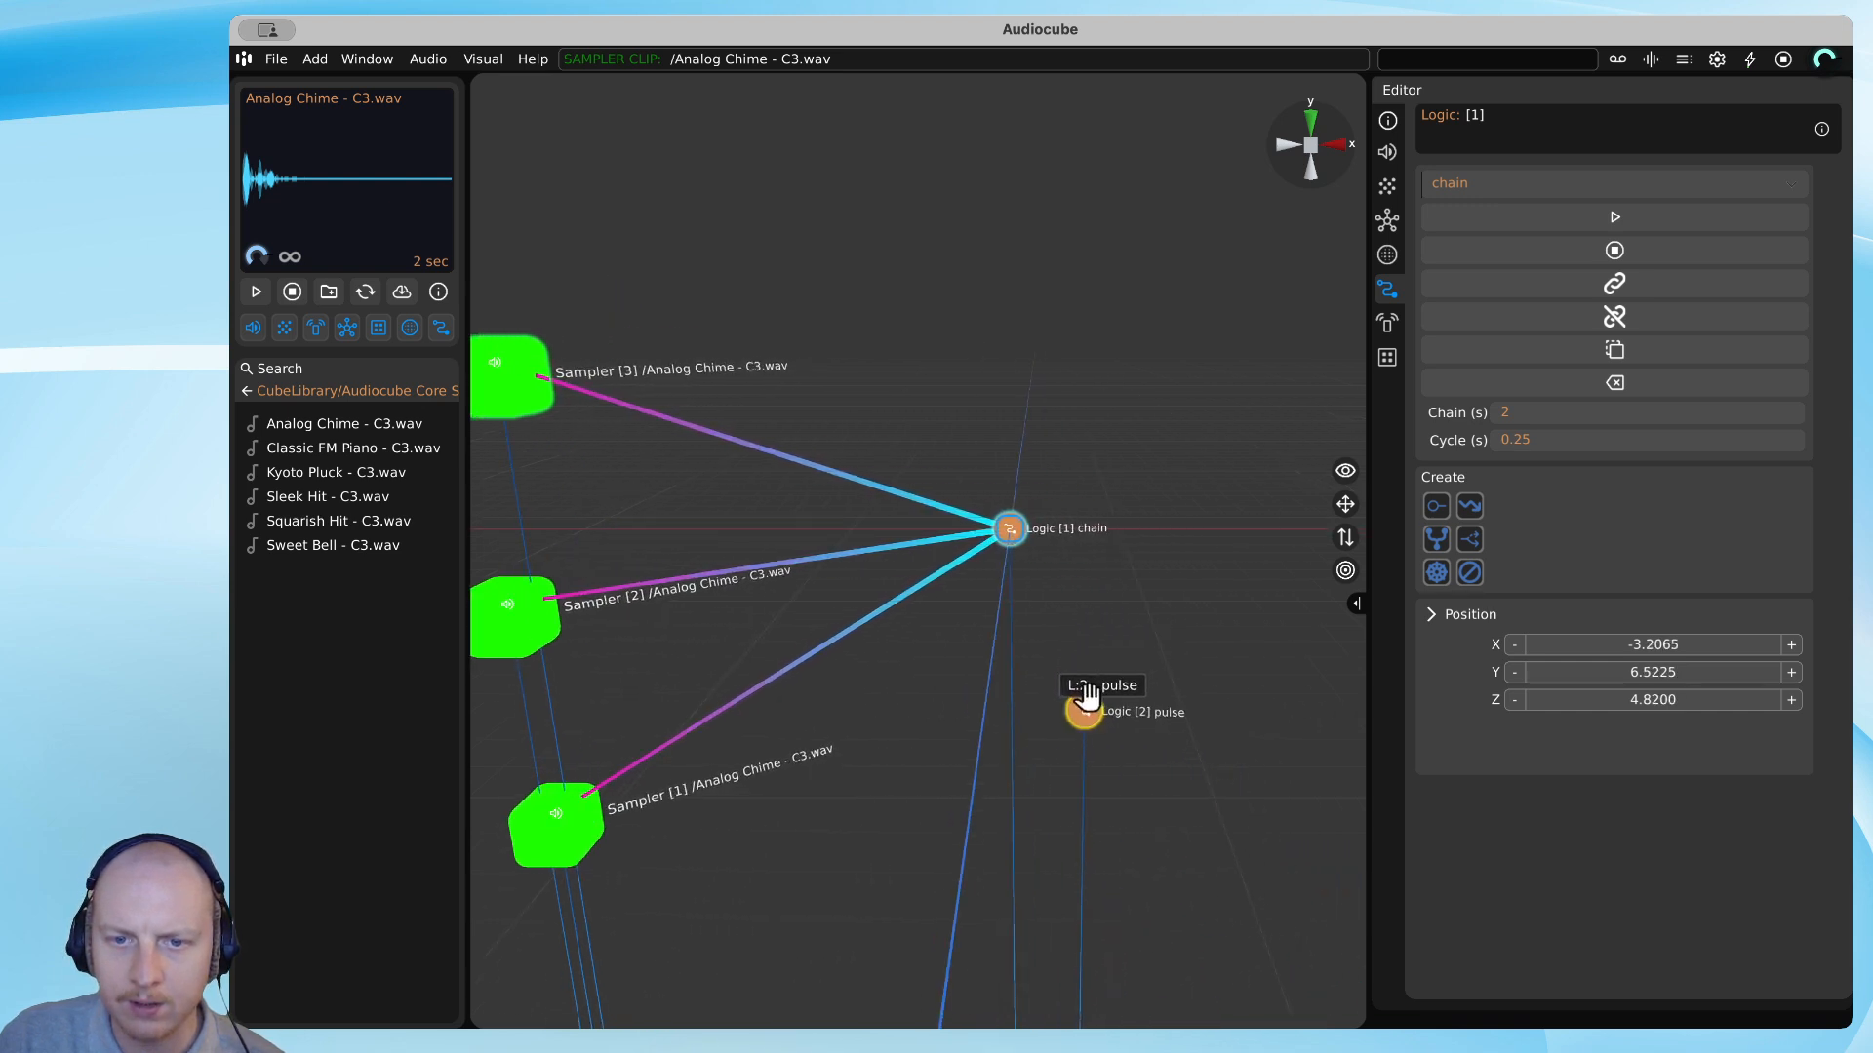
drag(1084, 704, 1099, 293)
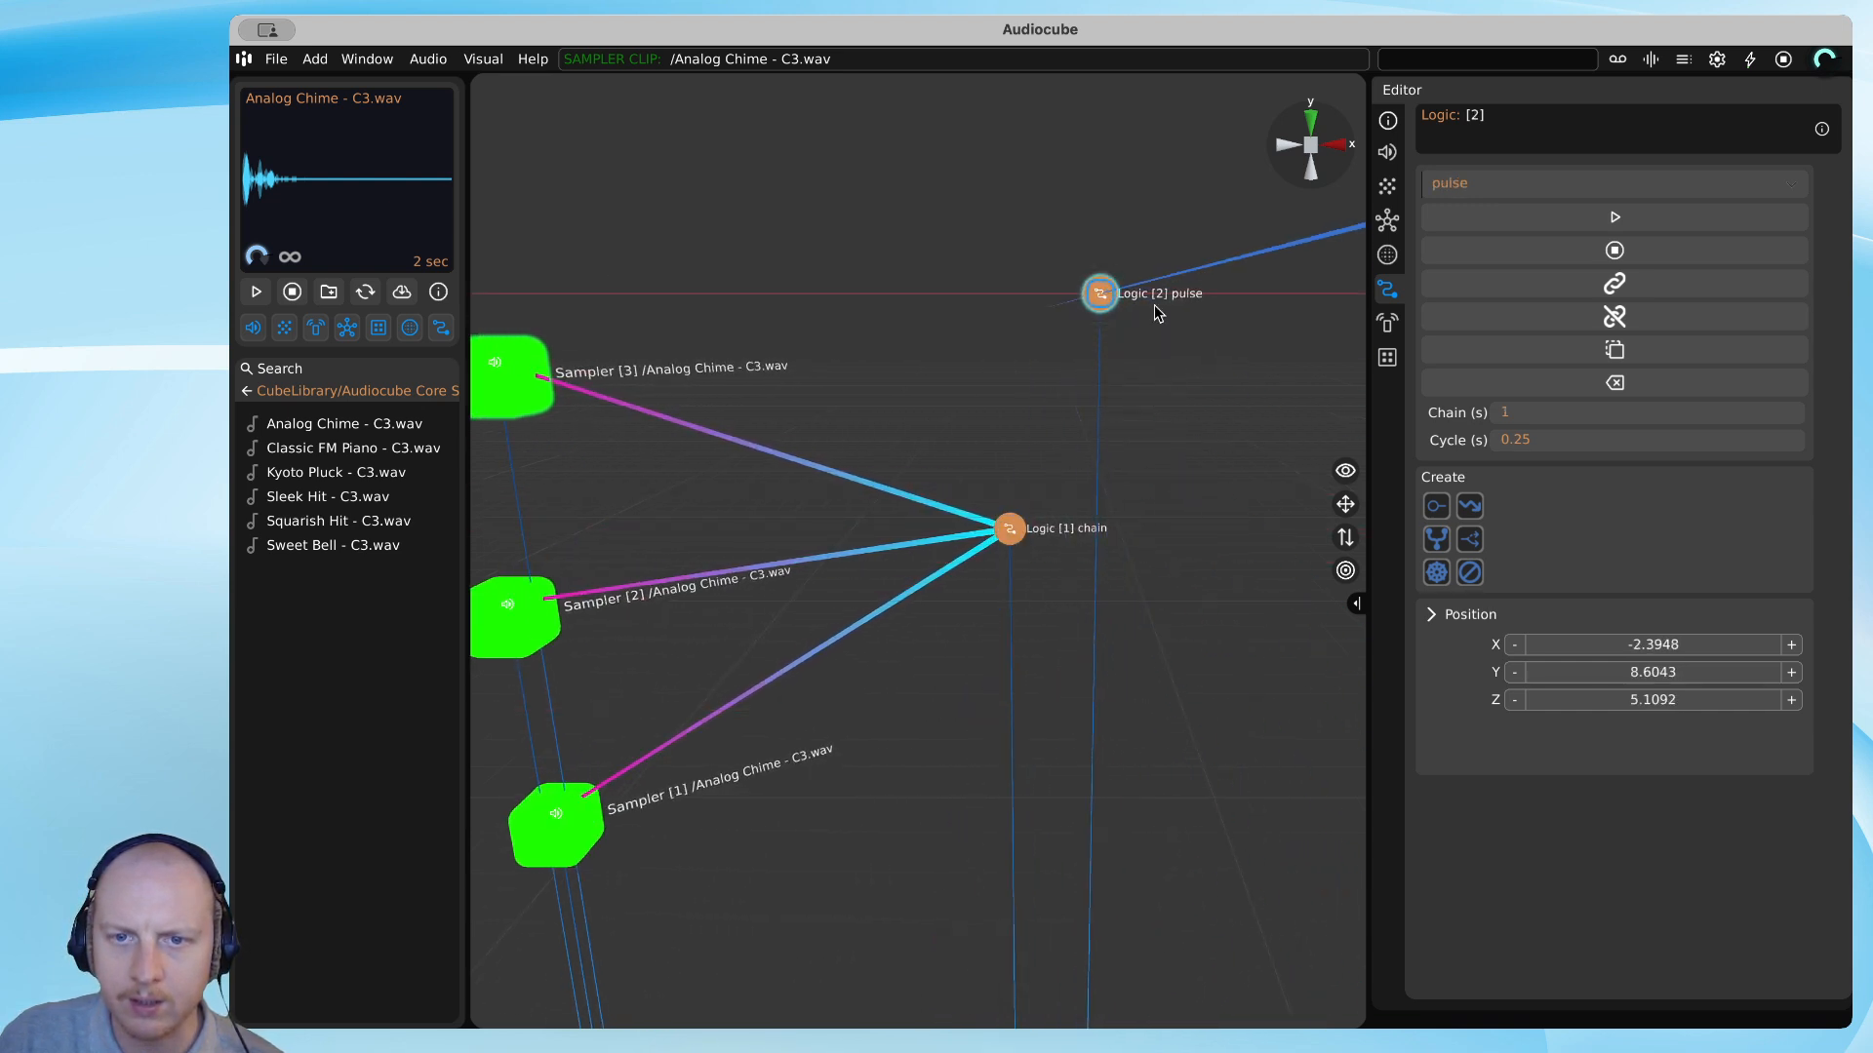
click(1580, 186)
click(1463, 234)
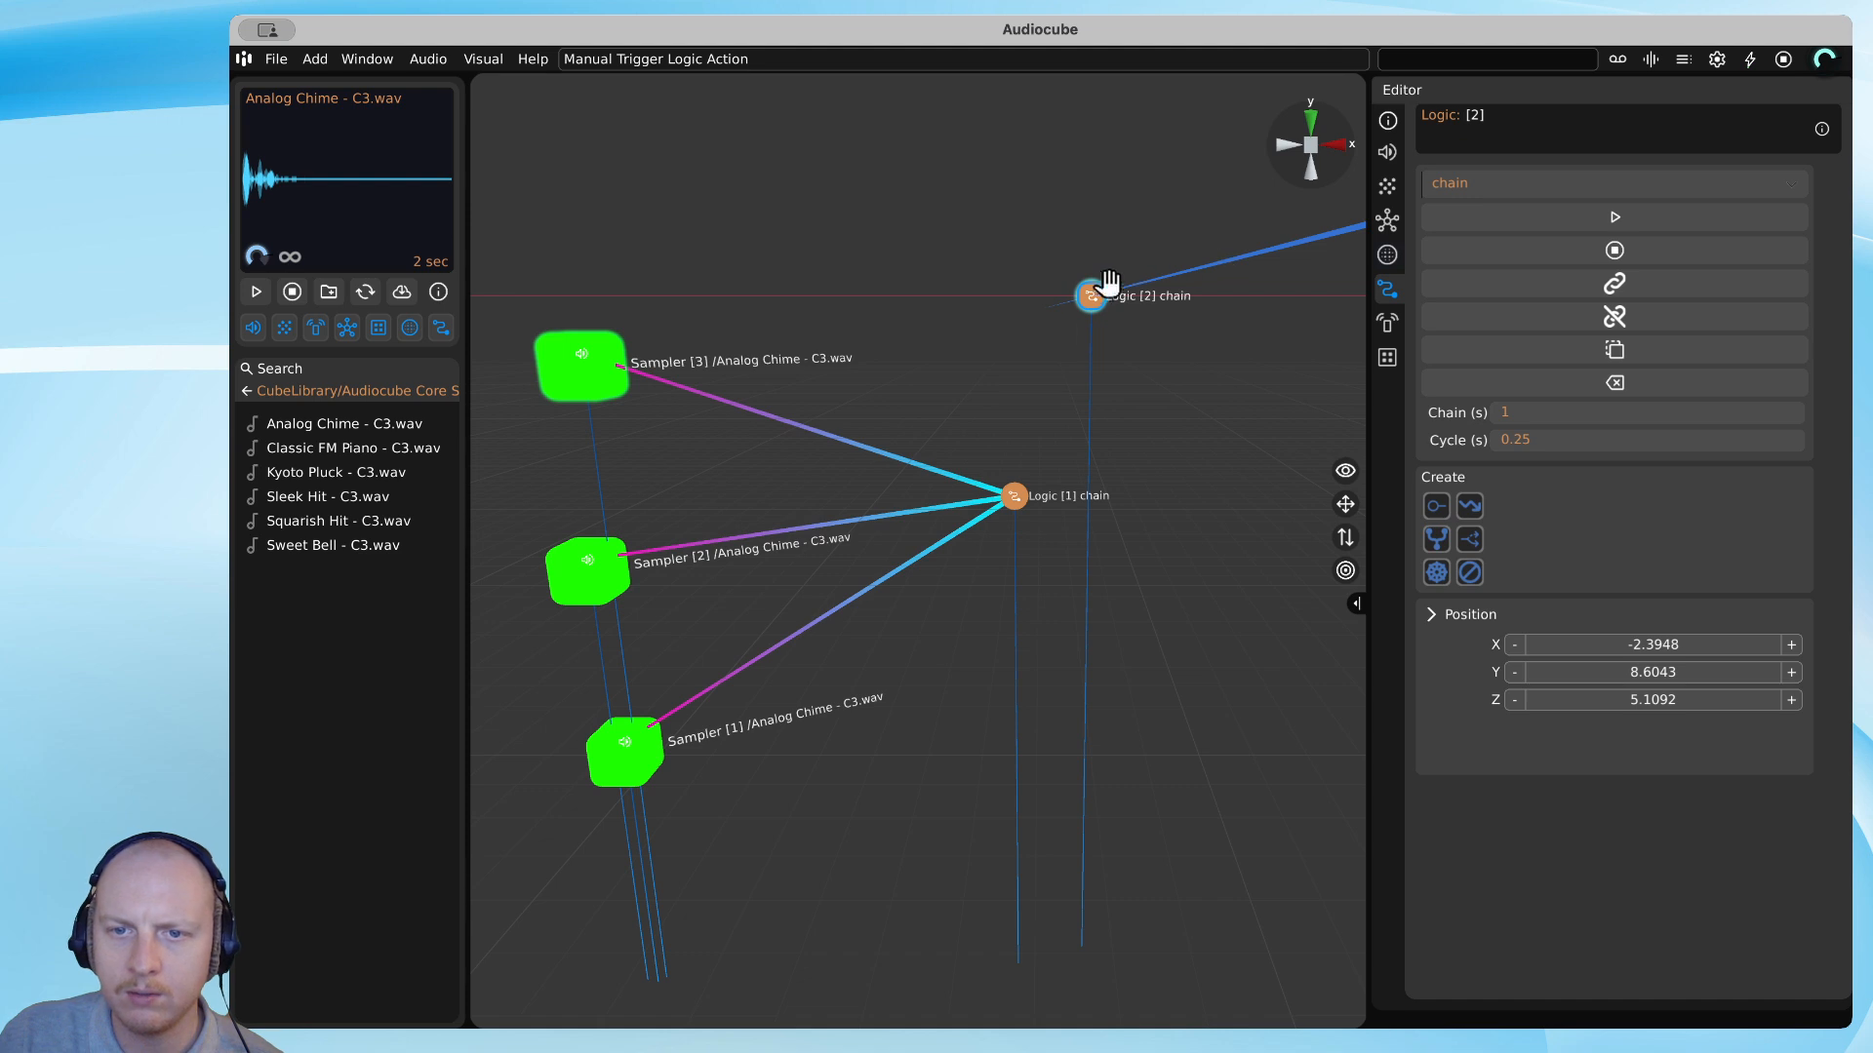
Connect Logic [2] to Logic [1] and move Logic [2] to about X -2.04, Y 9.48, Z 5.34.
double_click(1093, 293)
click(1016, 496)
double_click(1085, 291)
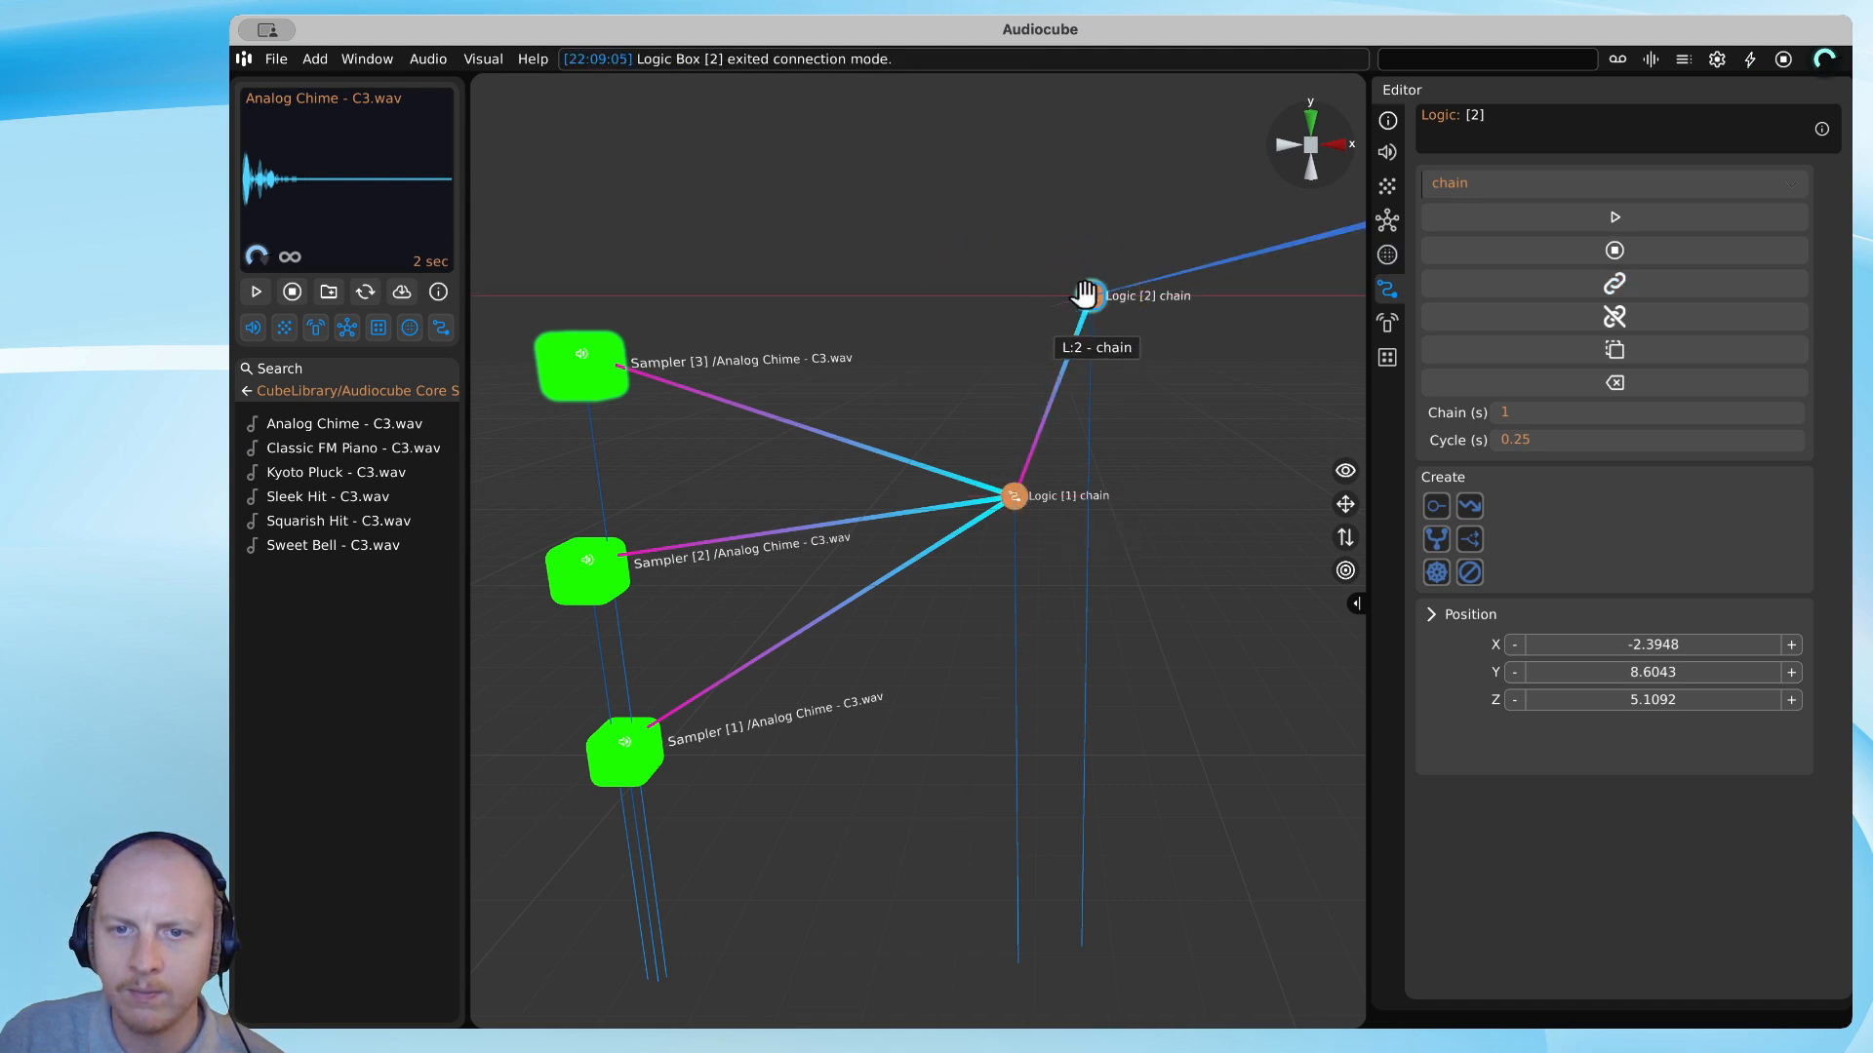
drag(1084, 293, 1124, 211)
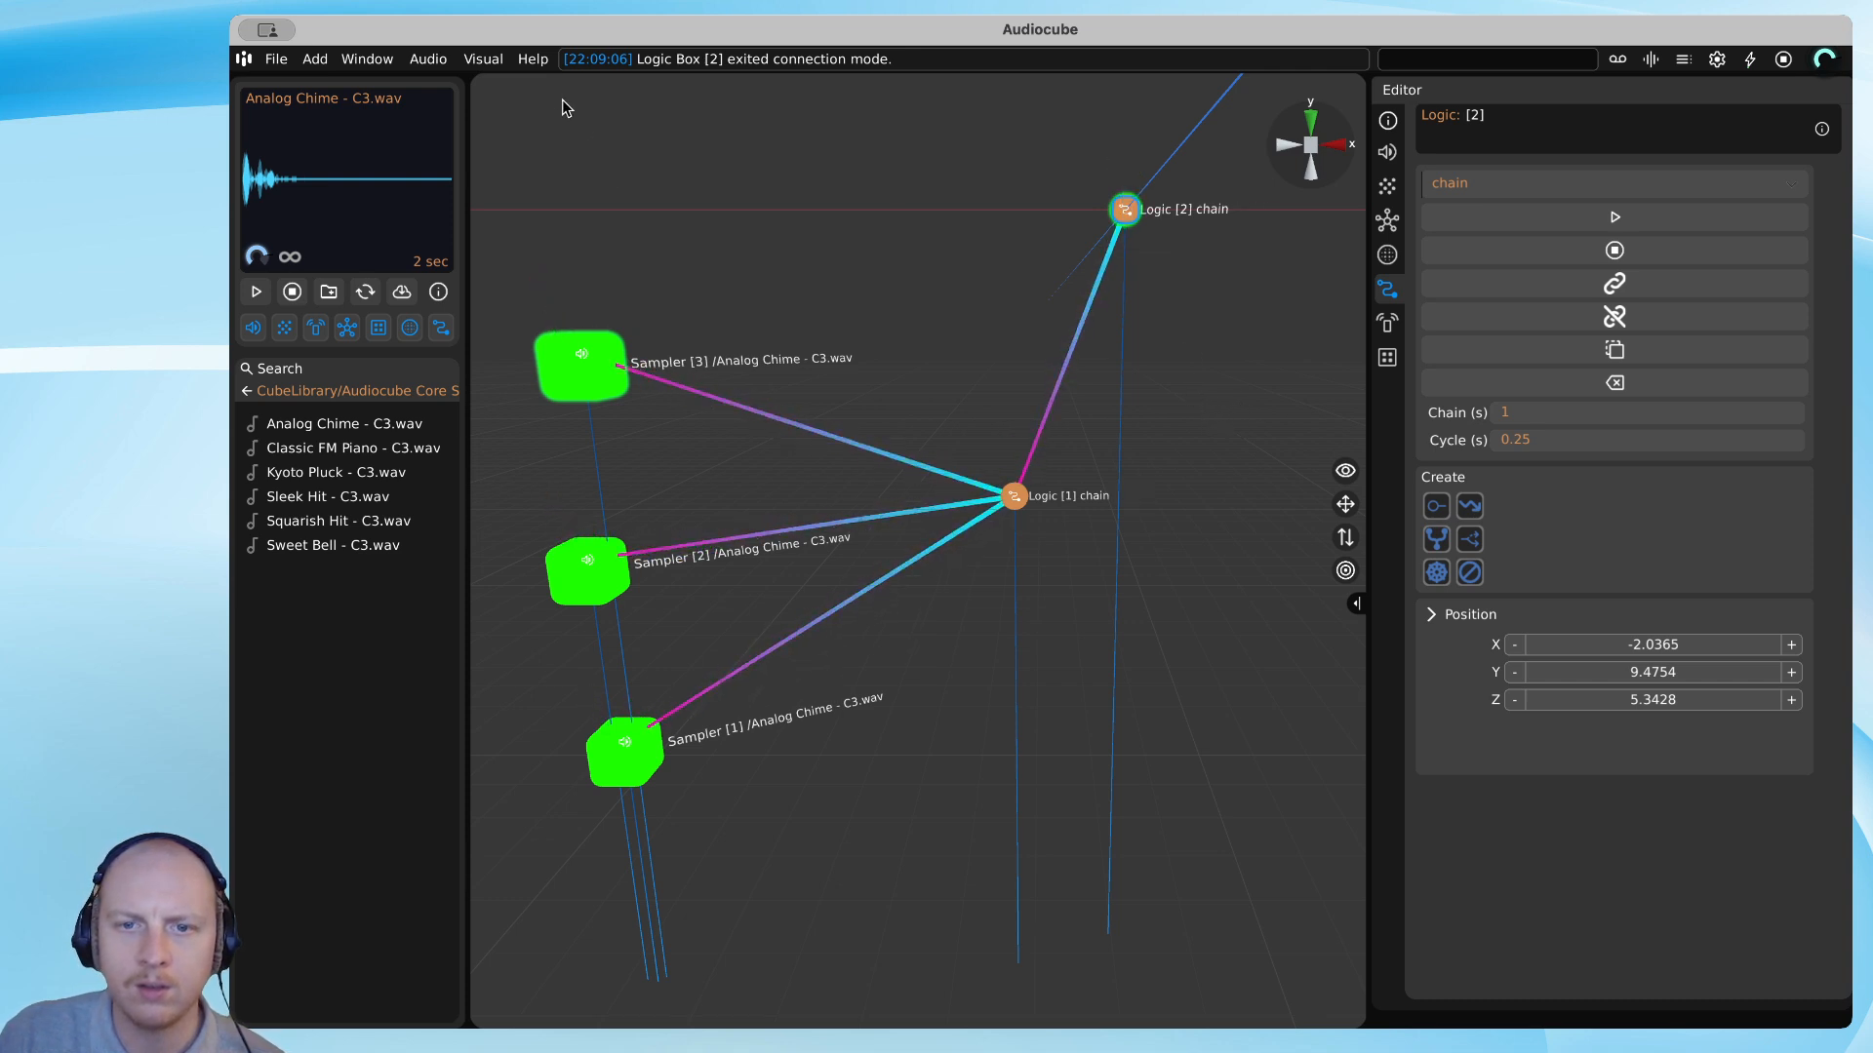
Turn the scene's mesh display off and back on.
click(483, 60)
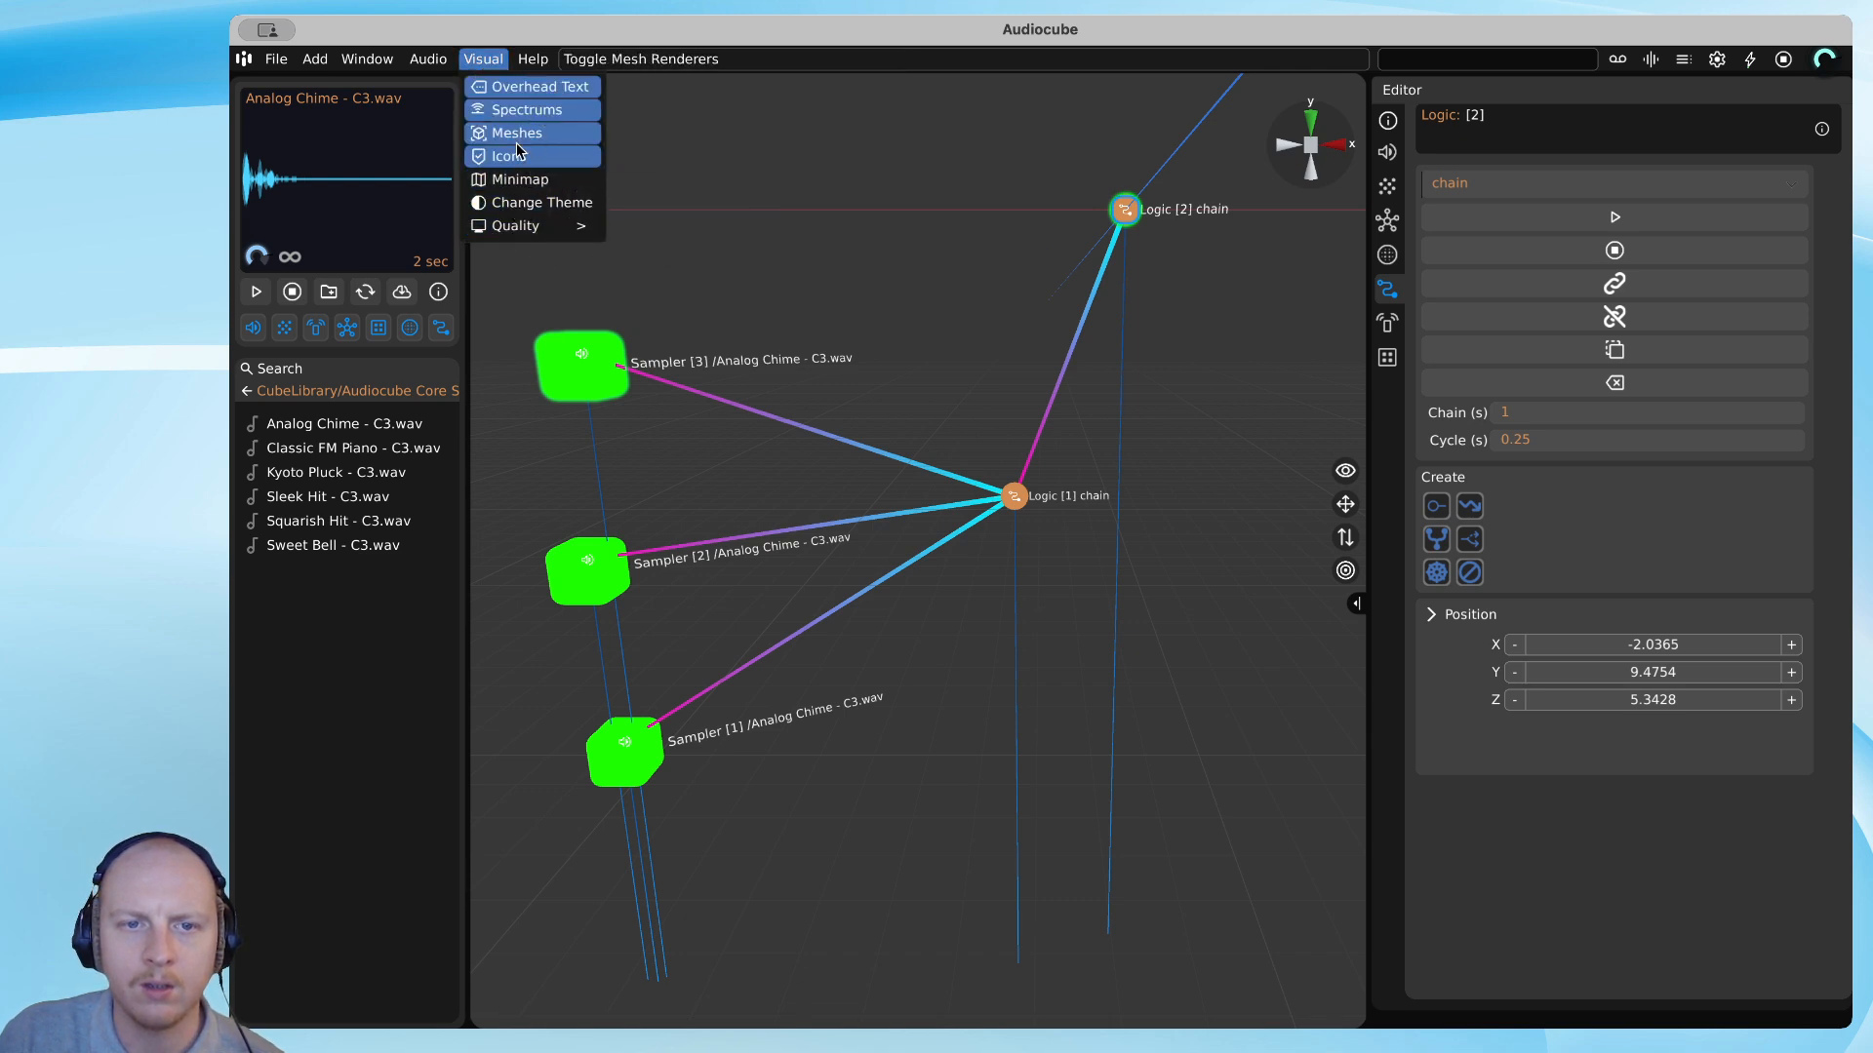
click(518, 137)
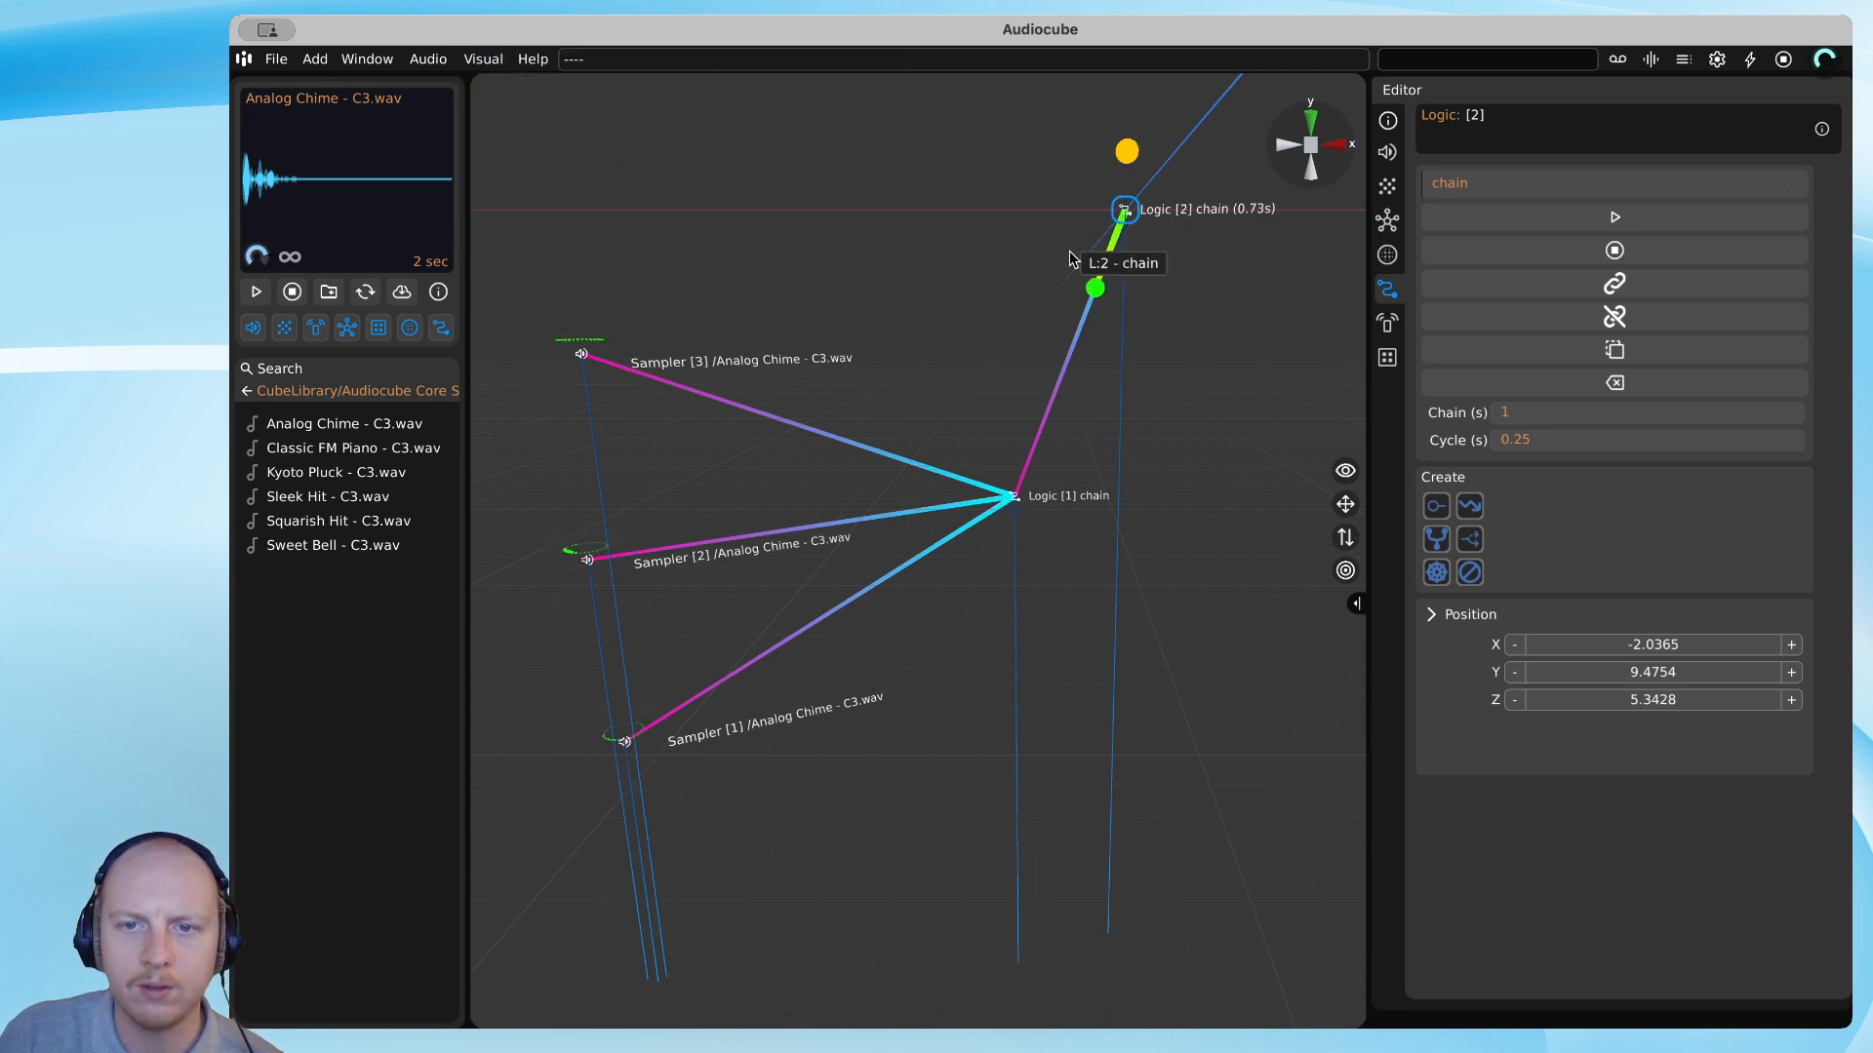
key(w)
key(a)
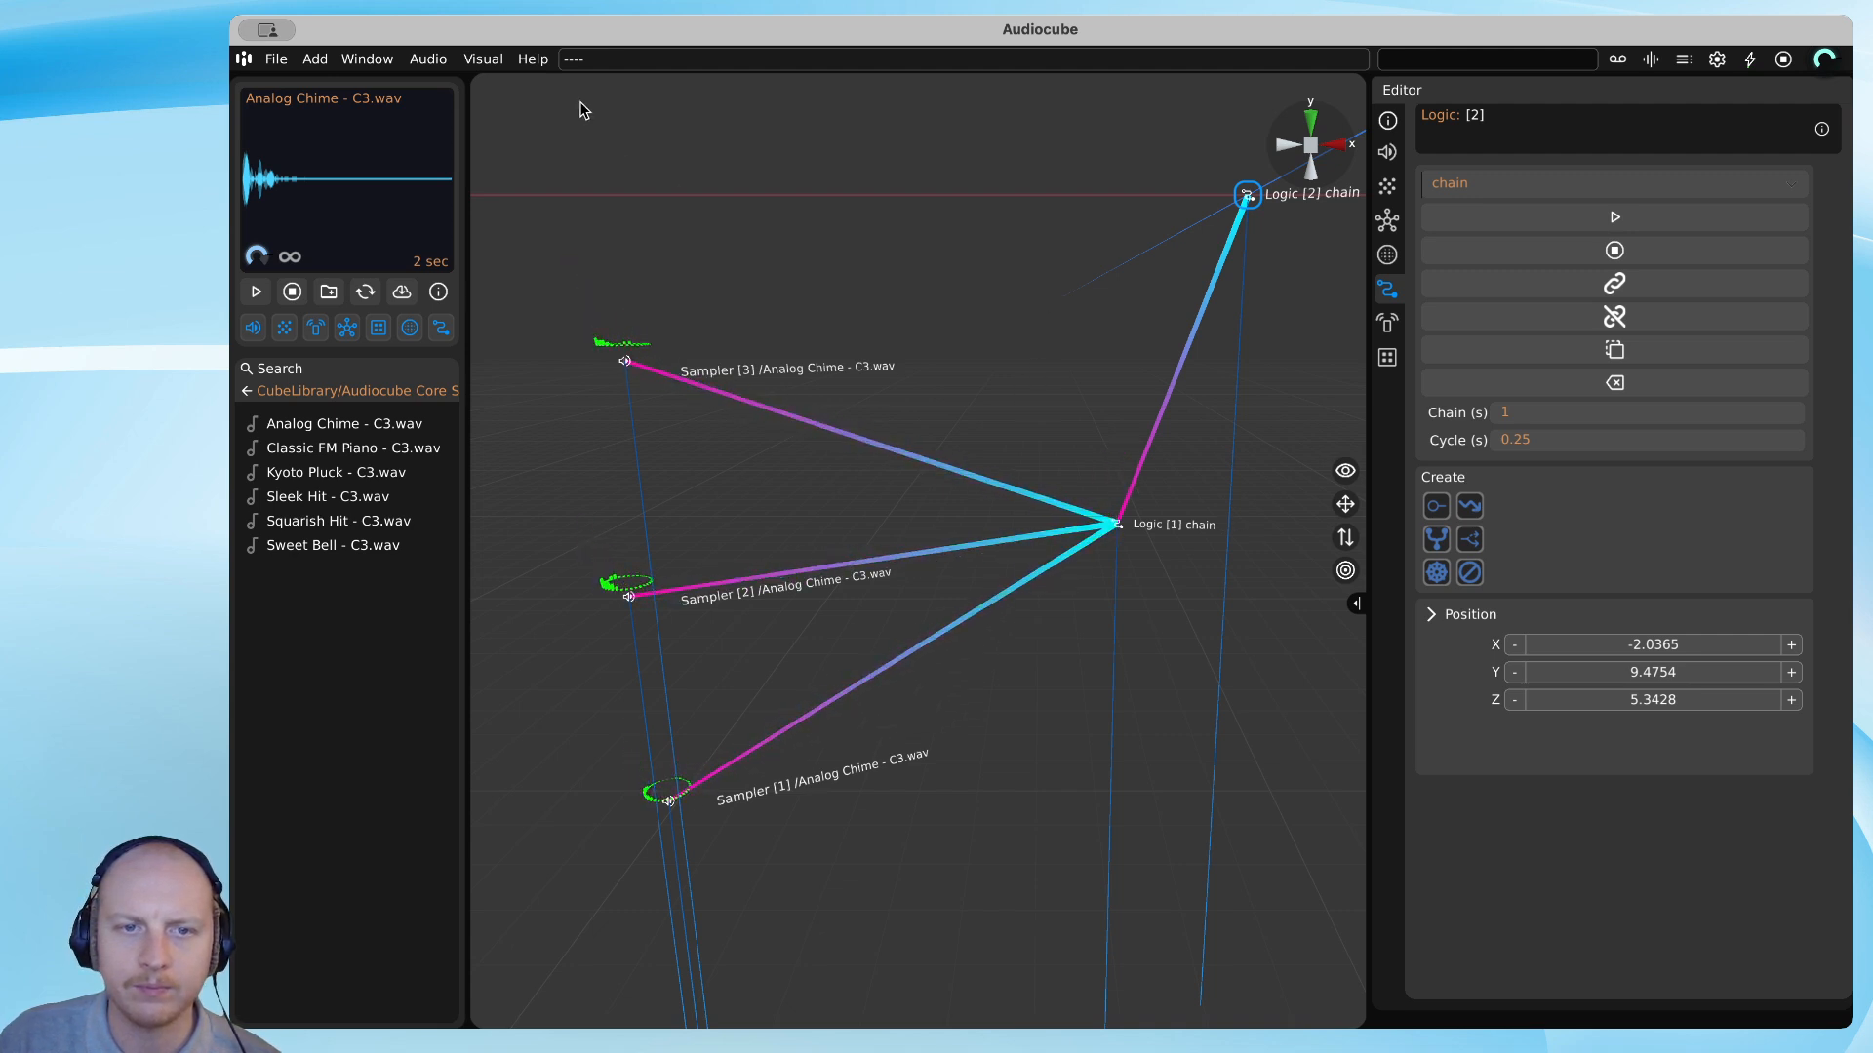
click(482, 58)
mouse_move(529, 227)
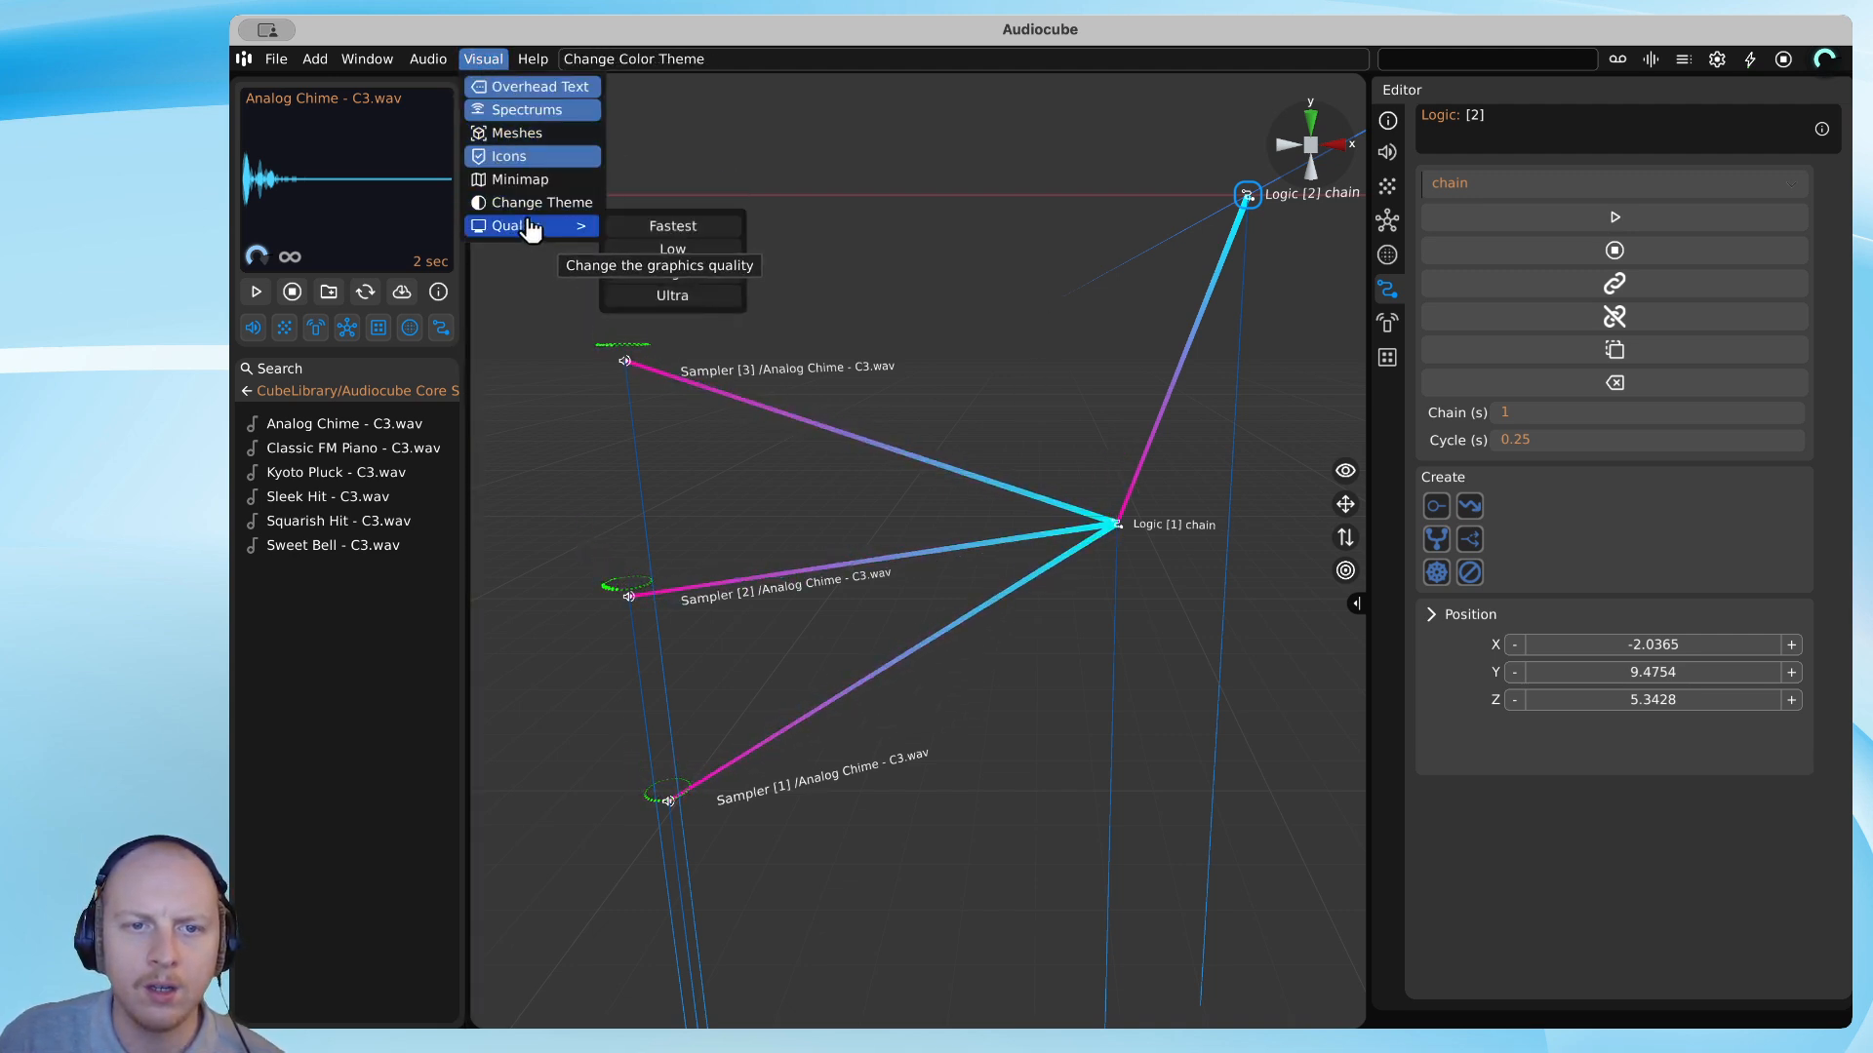
click(521, 134)
key(d)
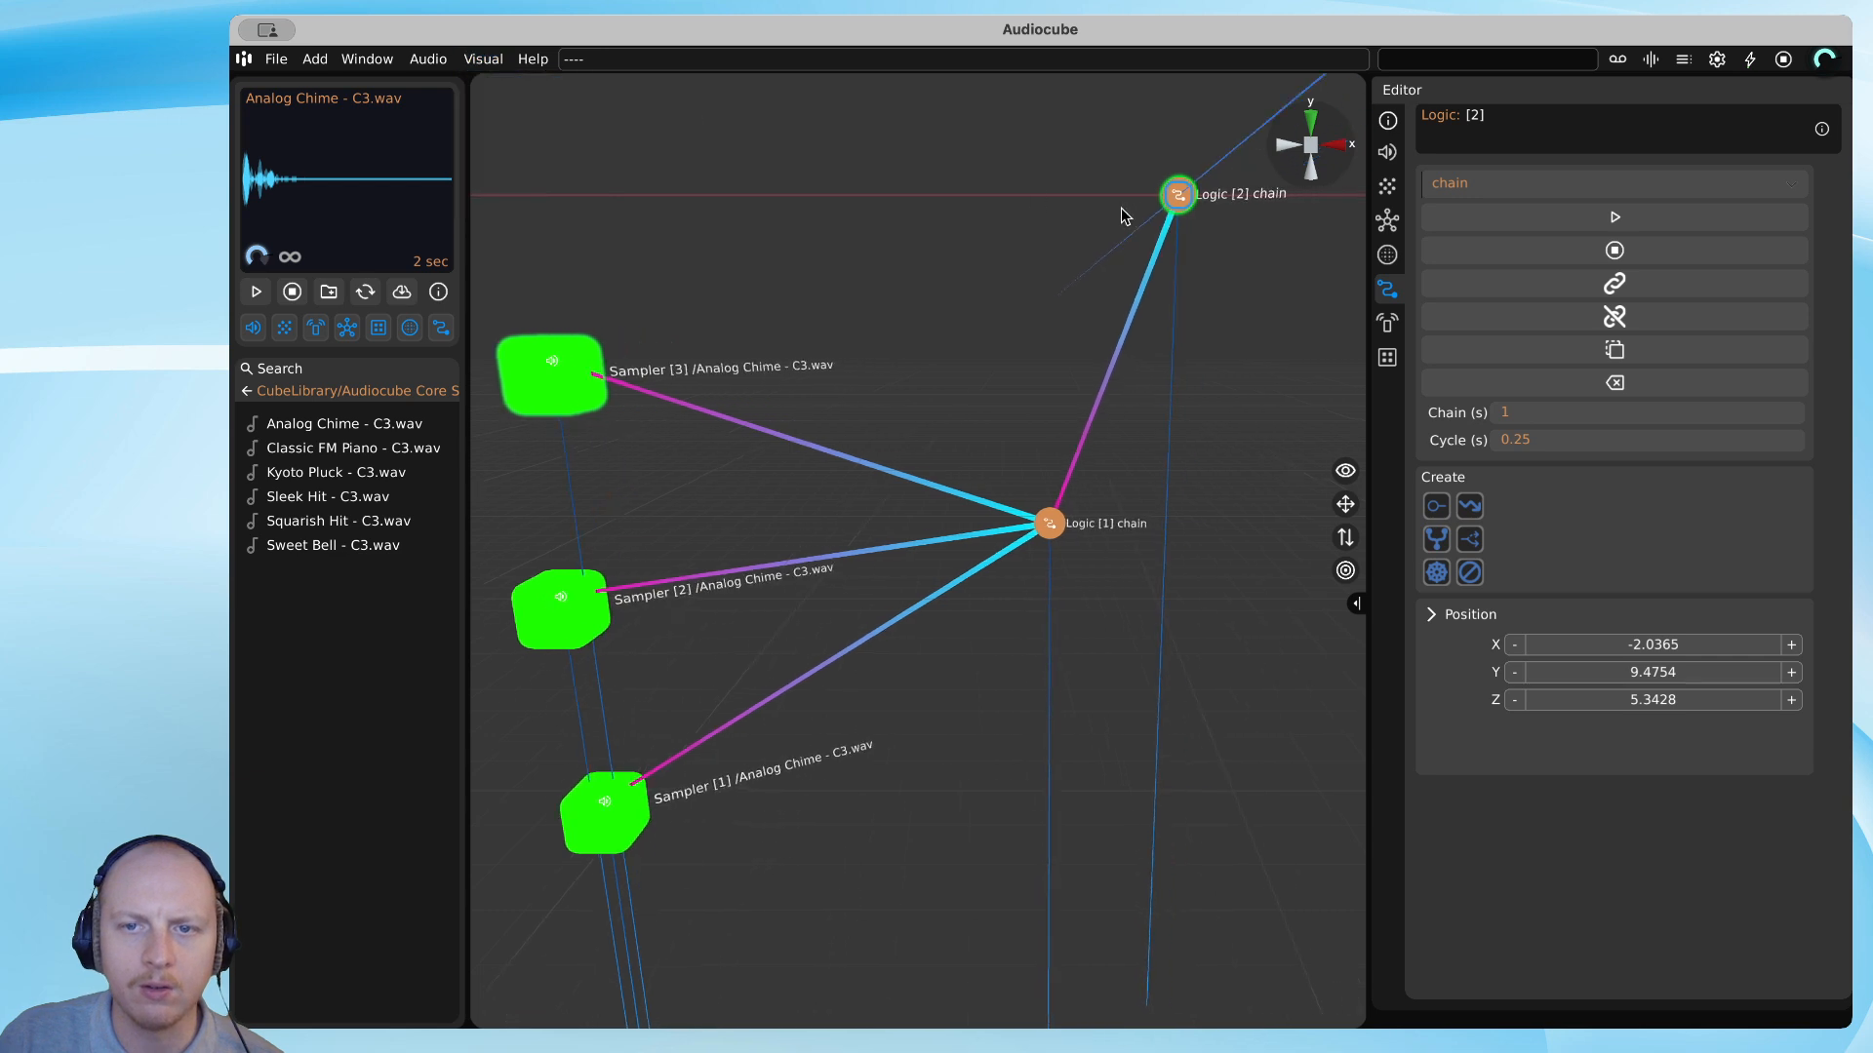
Move Logic [2] to about X -1.84, Y 8.82, Z 5.17 and trigger its chain into Logic [1] and the samplers.
drag(1137, 197, 1159, 270)
double_click(1159, 270)
key(s)
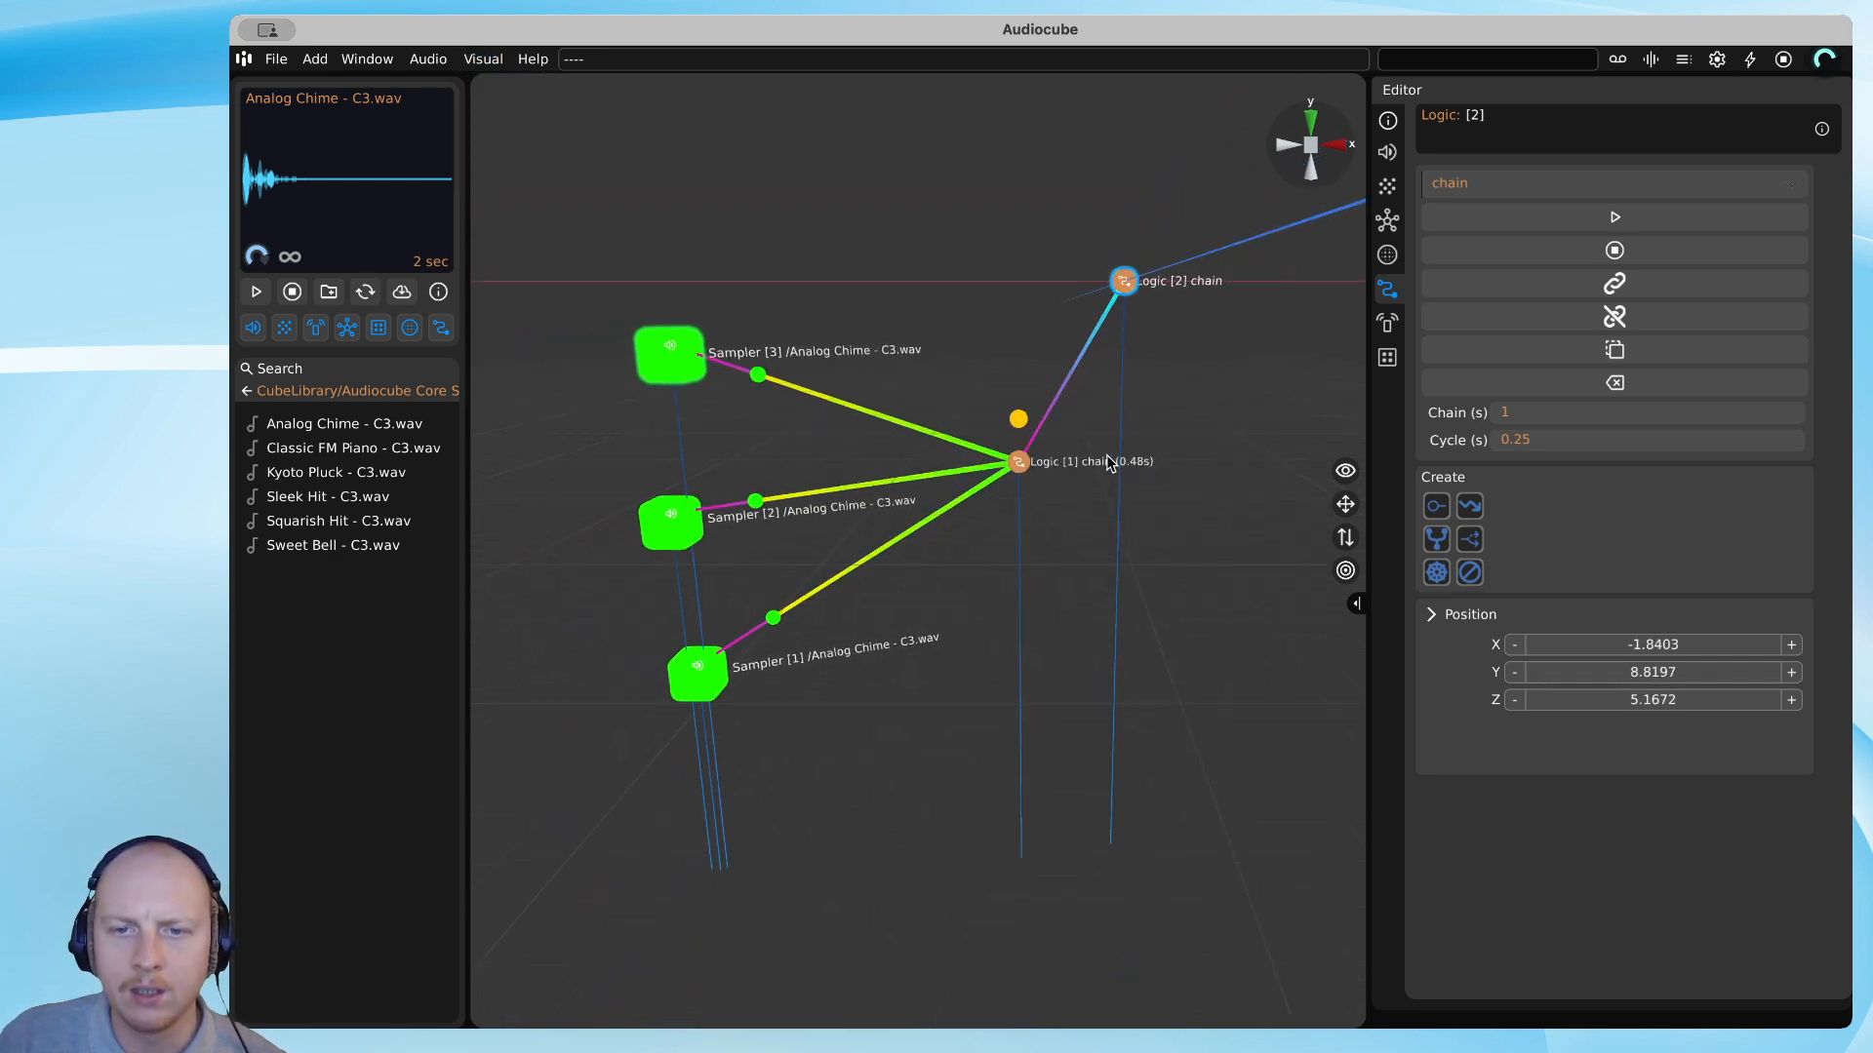
Change Logic [1]'s type to split.
click(1020, 462)
click(1618, 412)
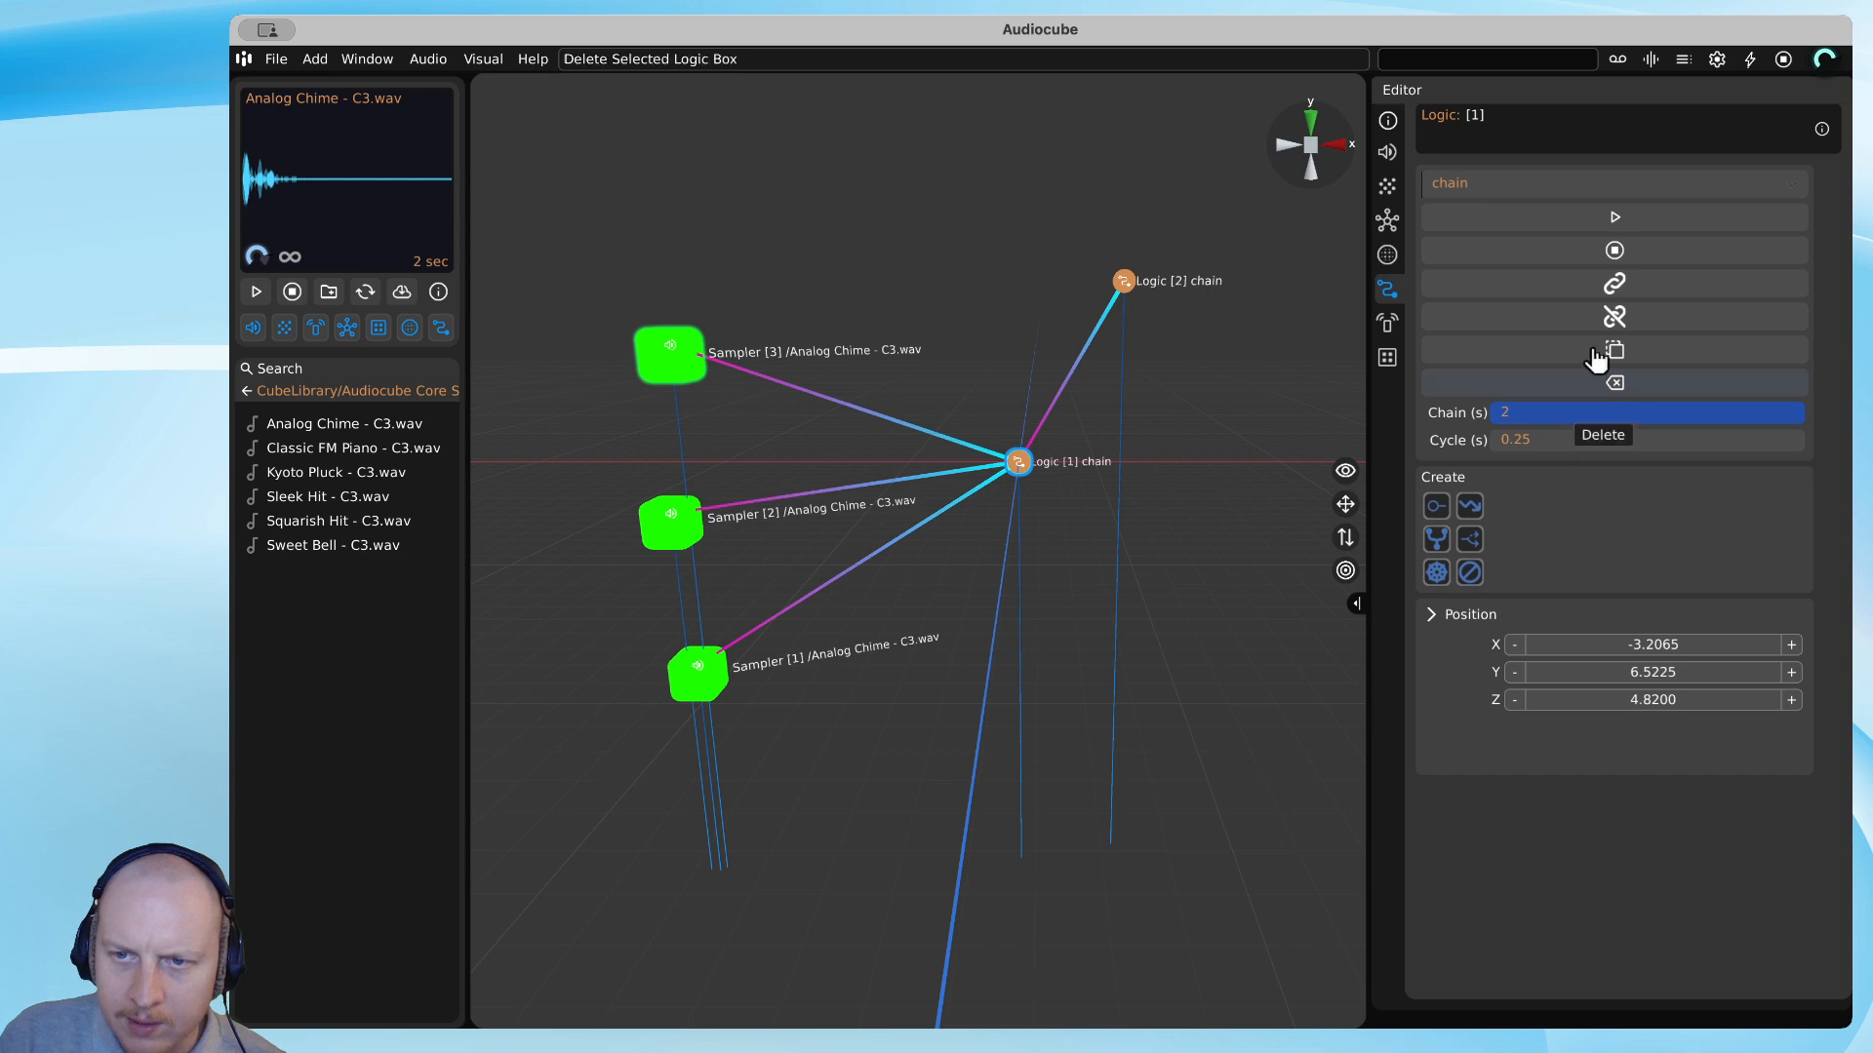
click(1527, 184)
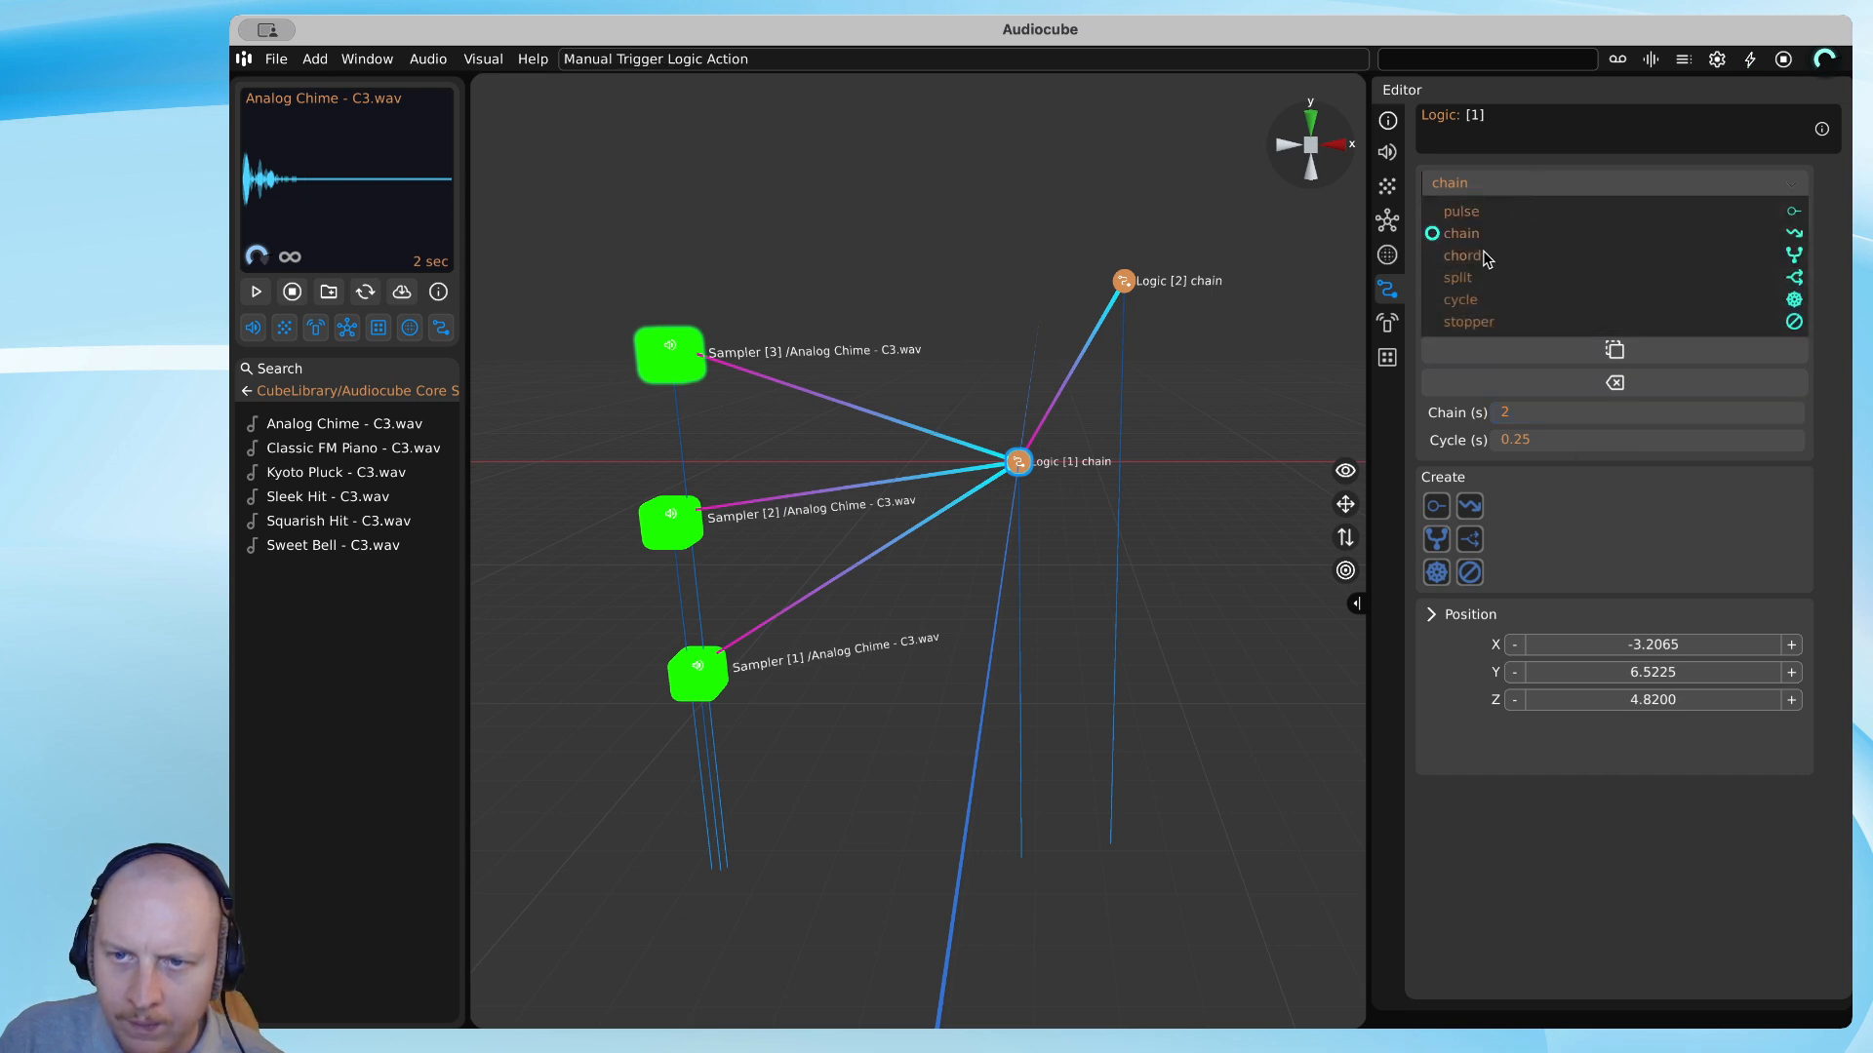
click(1463, 280)
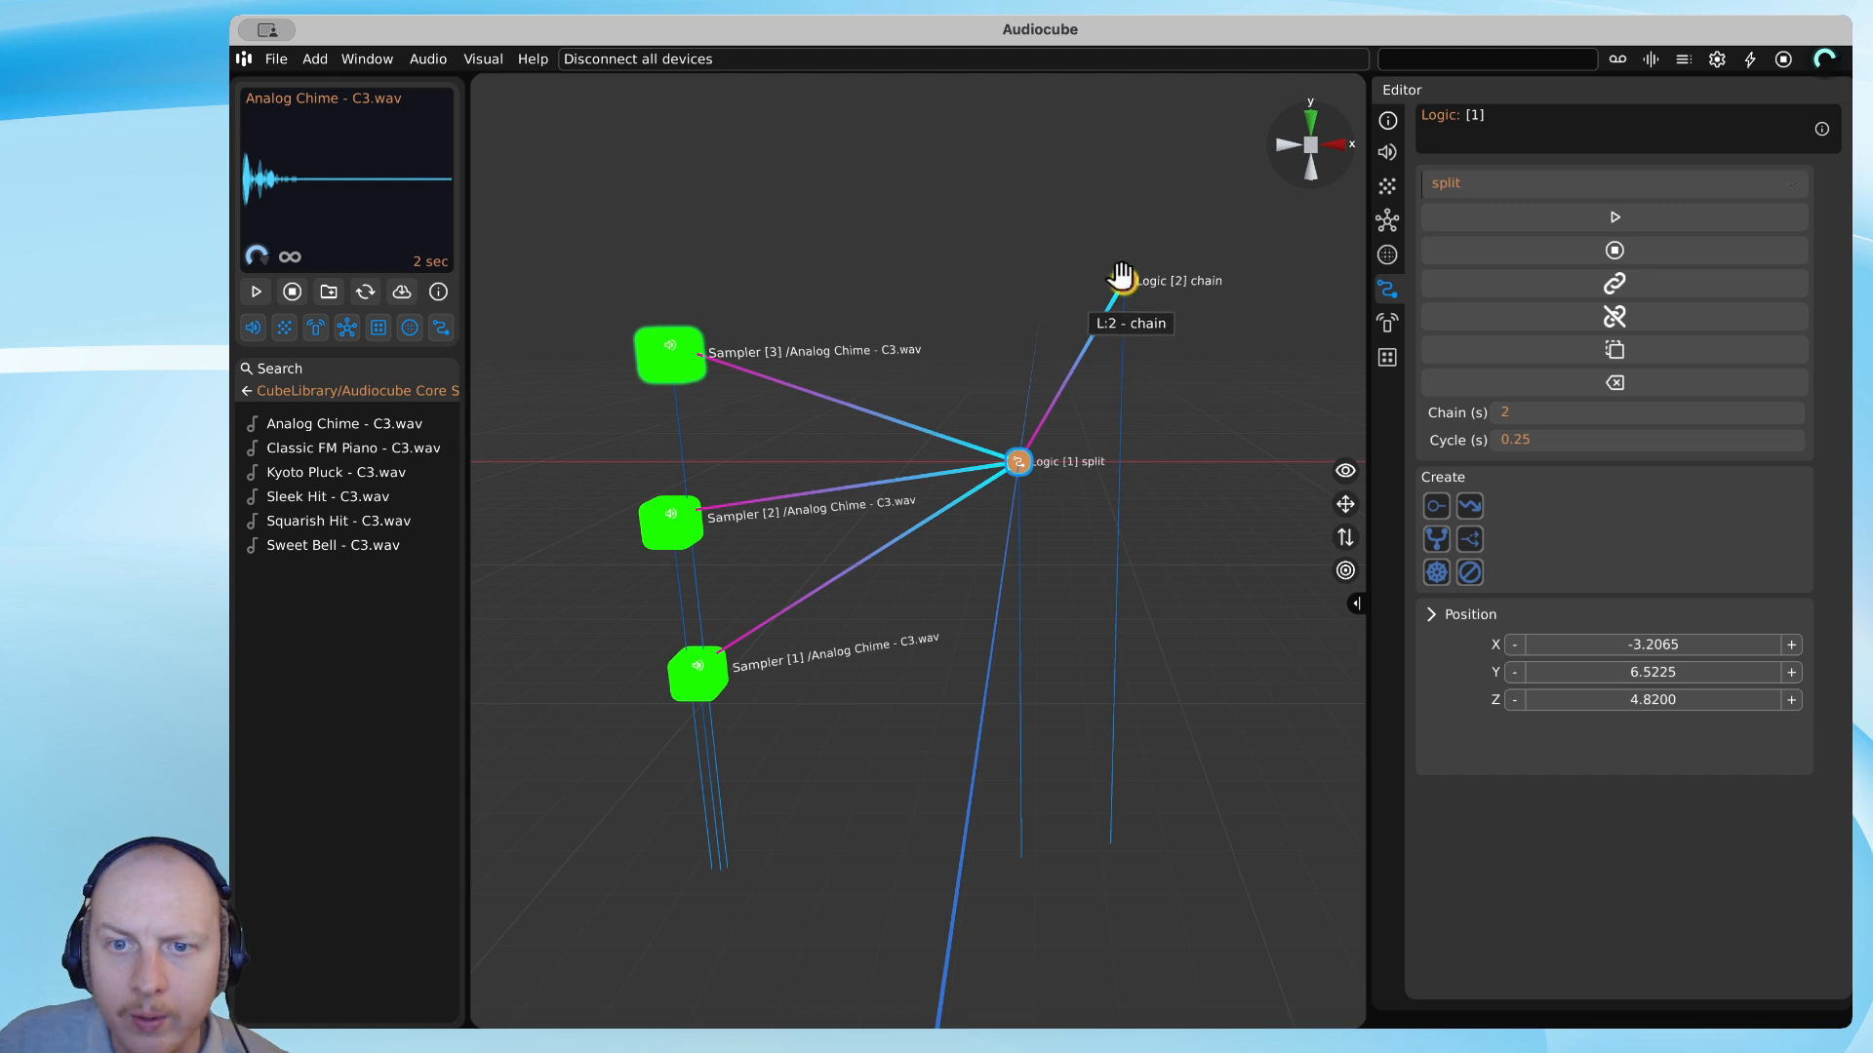
Move Logic [2] farther from the samplers and Logic [1] to about X -2.41, Y 6.68, Z 4.86.
drag(1120, 276, 1195, 337)
drag(1017, 447, 1096, 446)
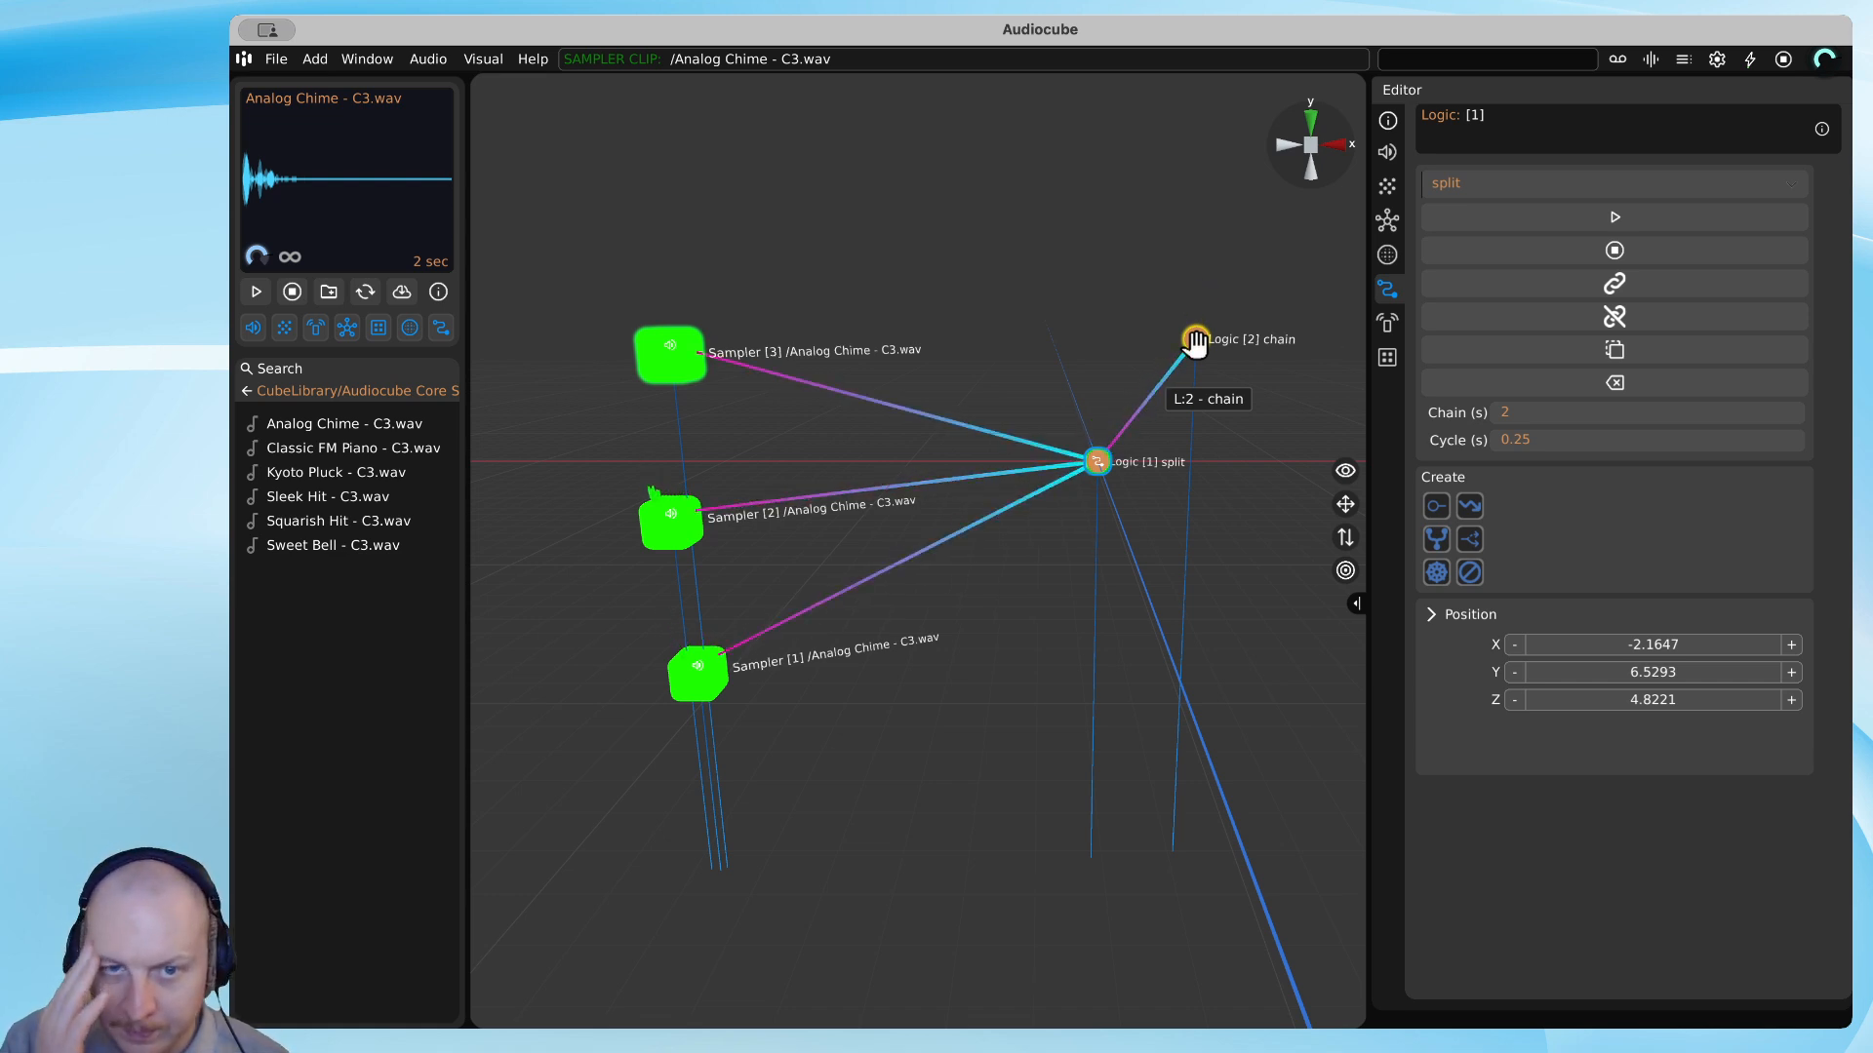
mouse_move(1110, 451)
mouse_down()
mouse_move(1023, 413)
mouse_move(1085, 445)
mouse_up()
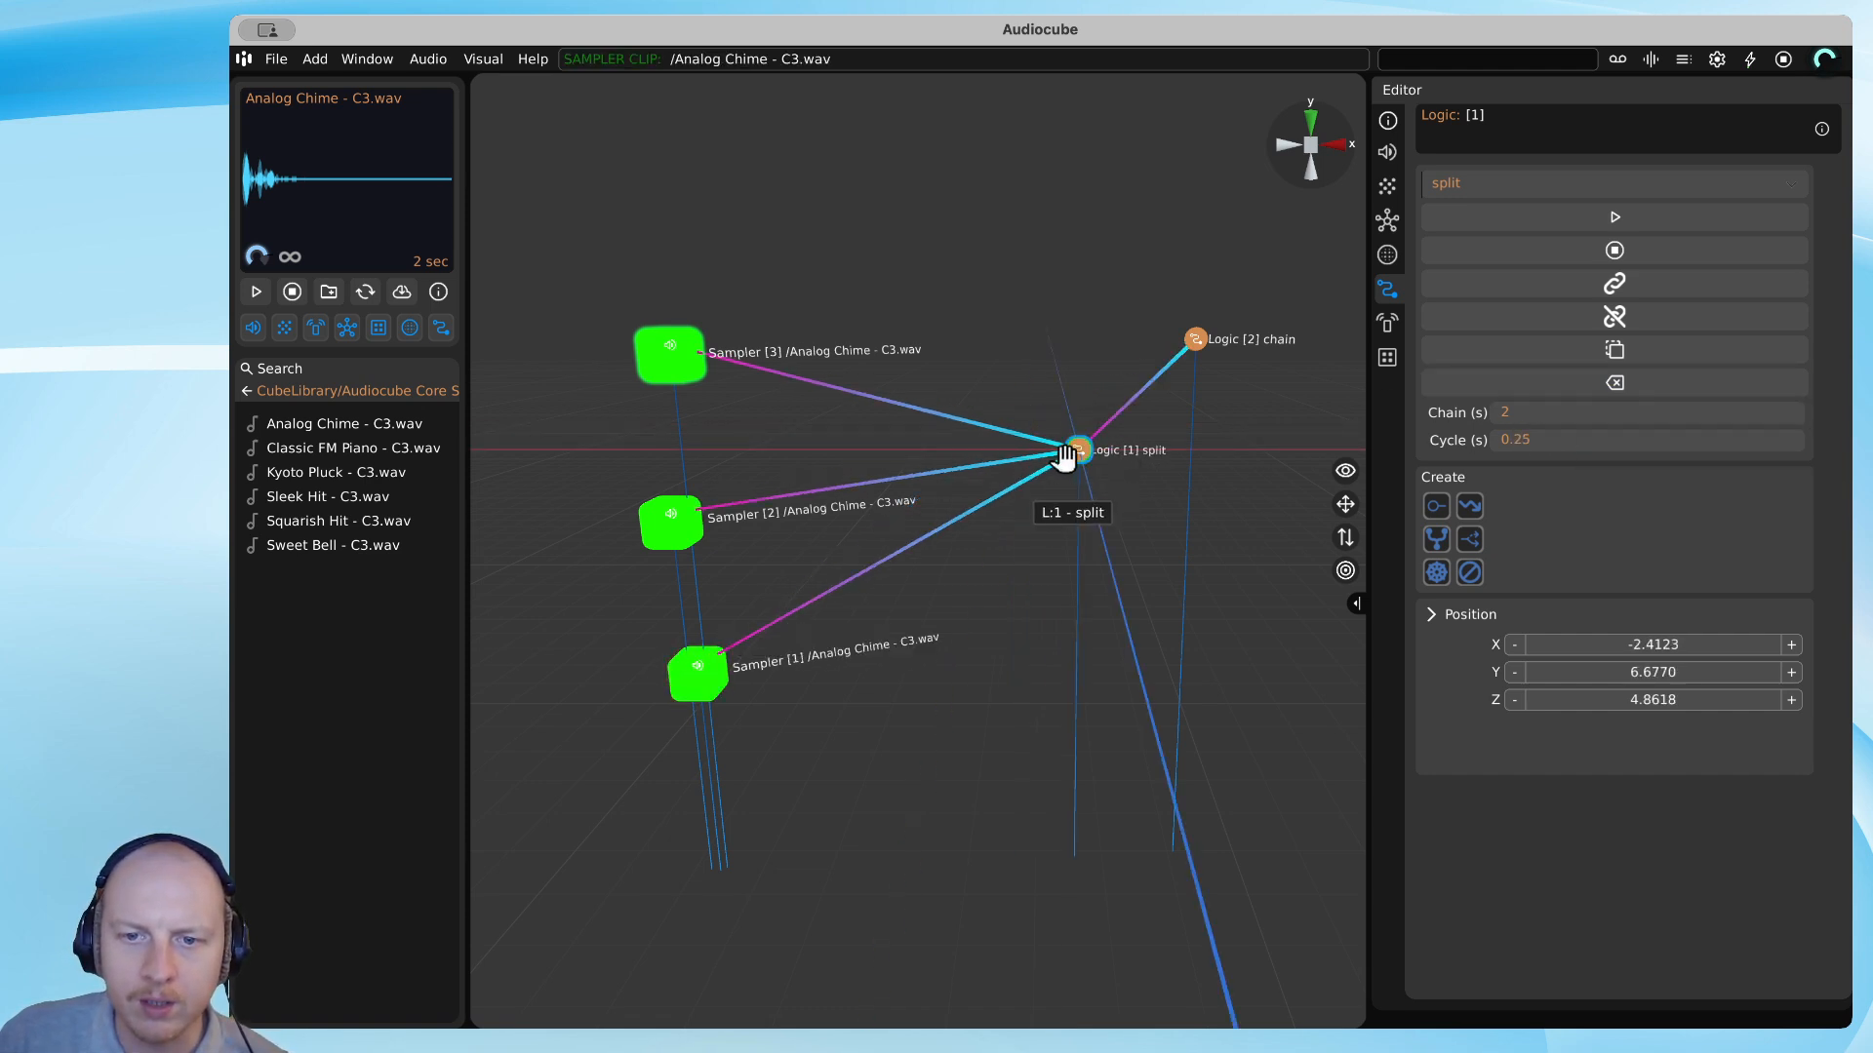
Disconnect Logic [1] from all three samplers and move it to about X -1.64, Y 6.92, Z 4.93.
double_click(1069, 452)
click(697, 671)
click(671, 520)
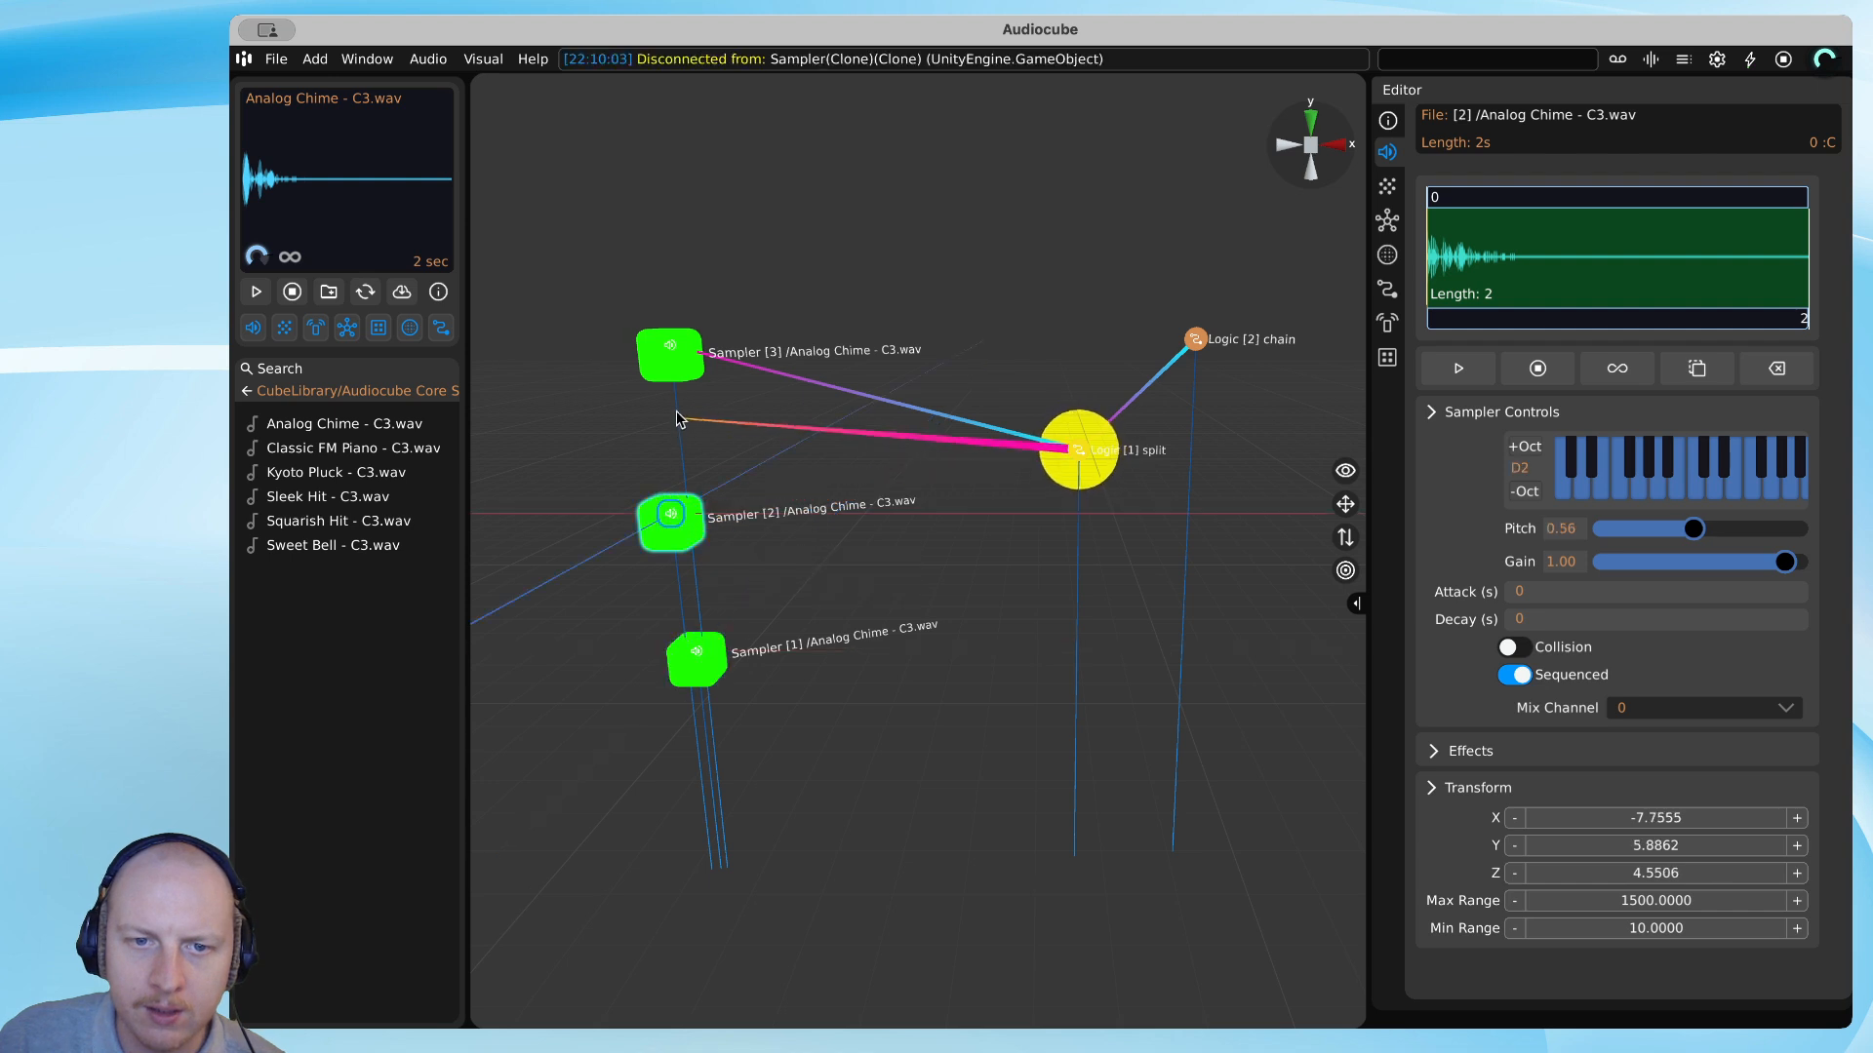
click(670, 353)
double_click(1079, 448)
drag(1079, 451, 1137, 430)
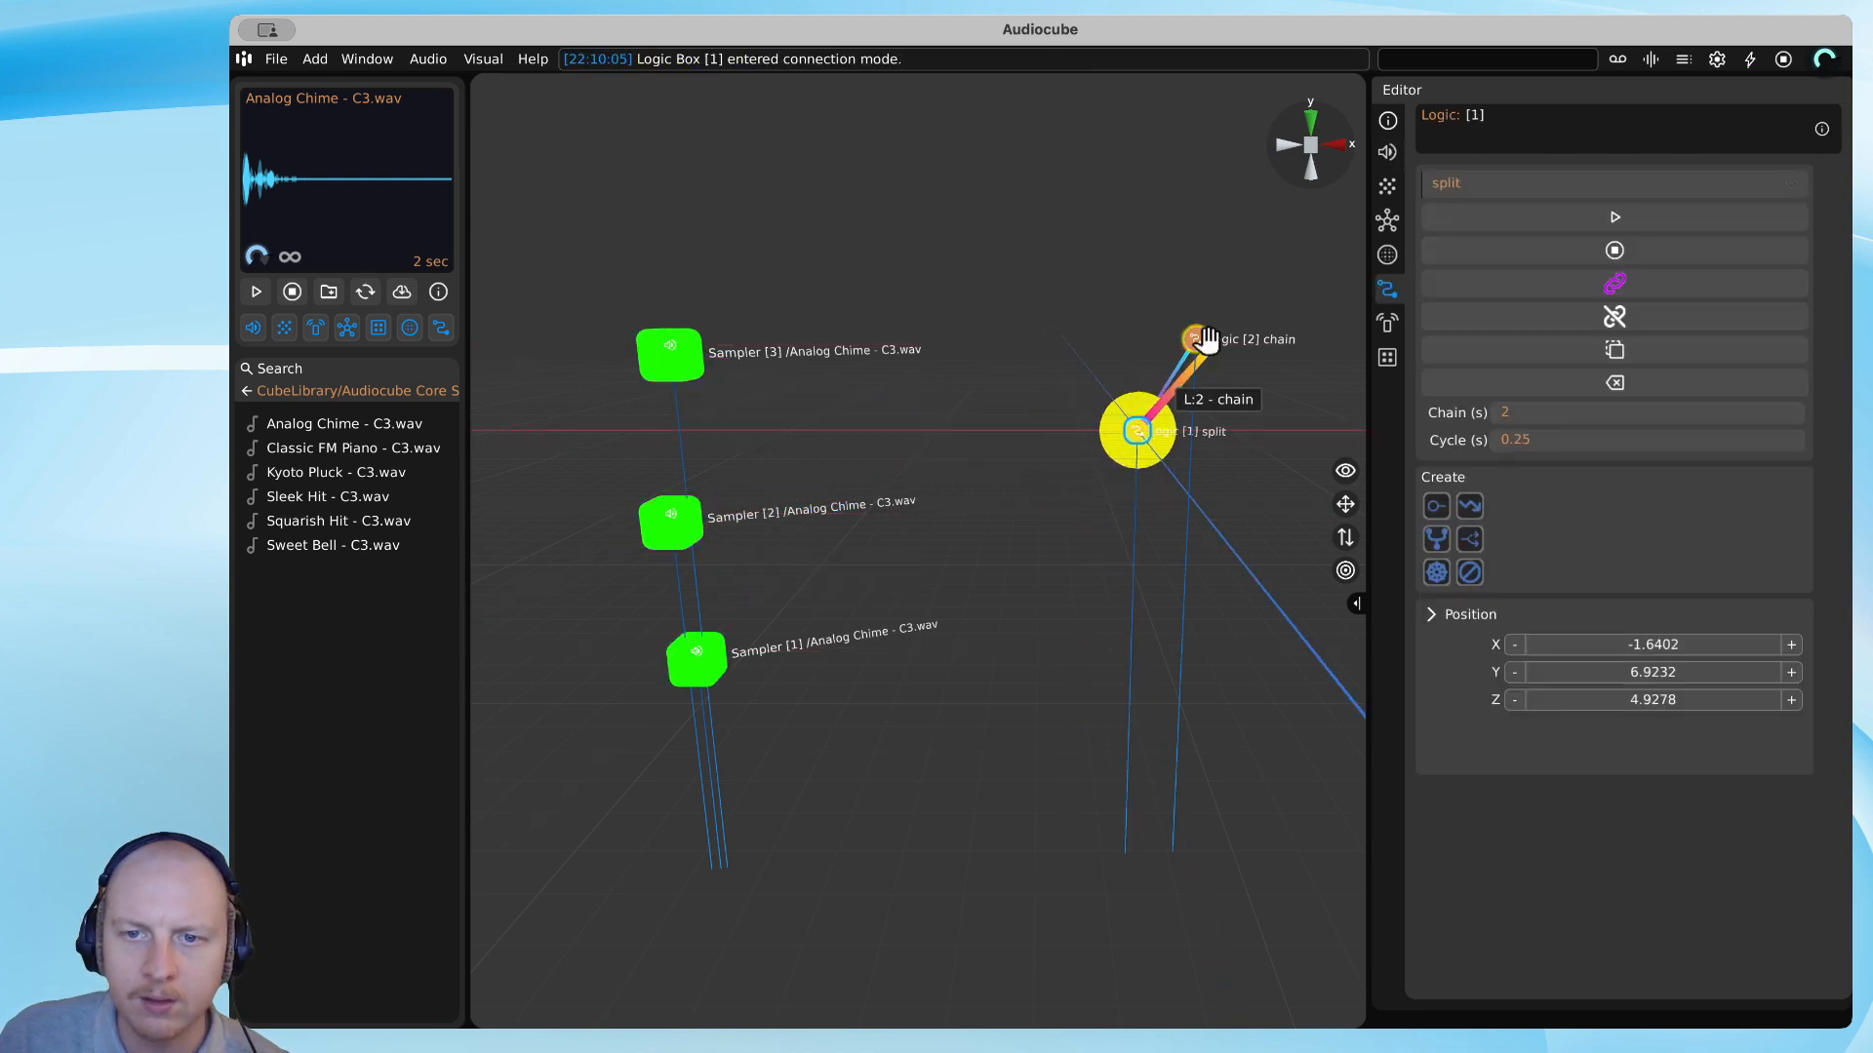
double_click(1140, 425)
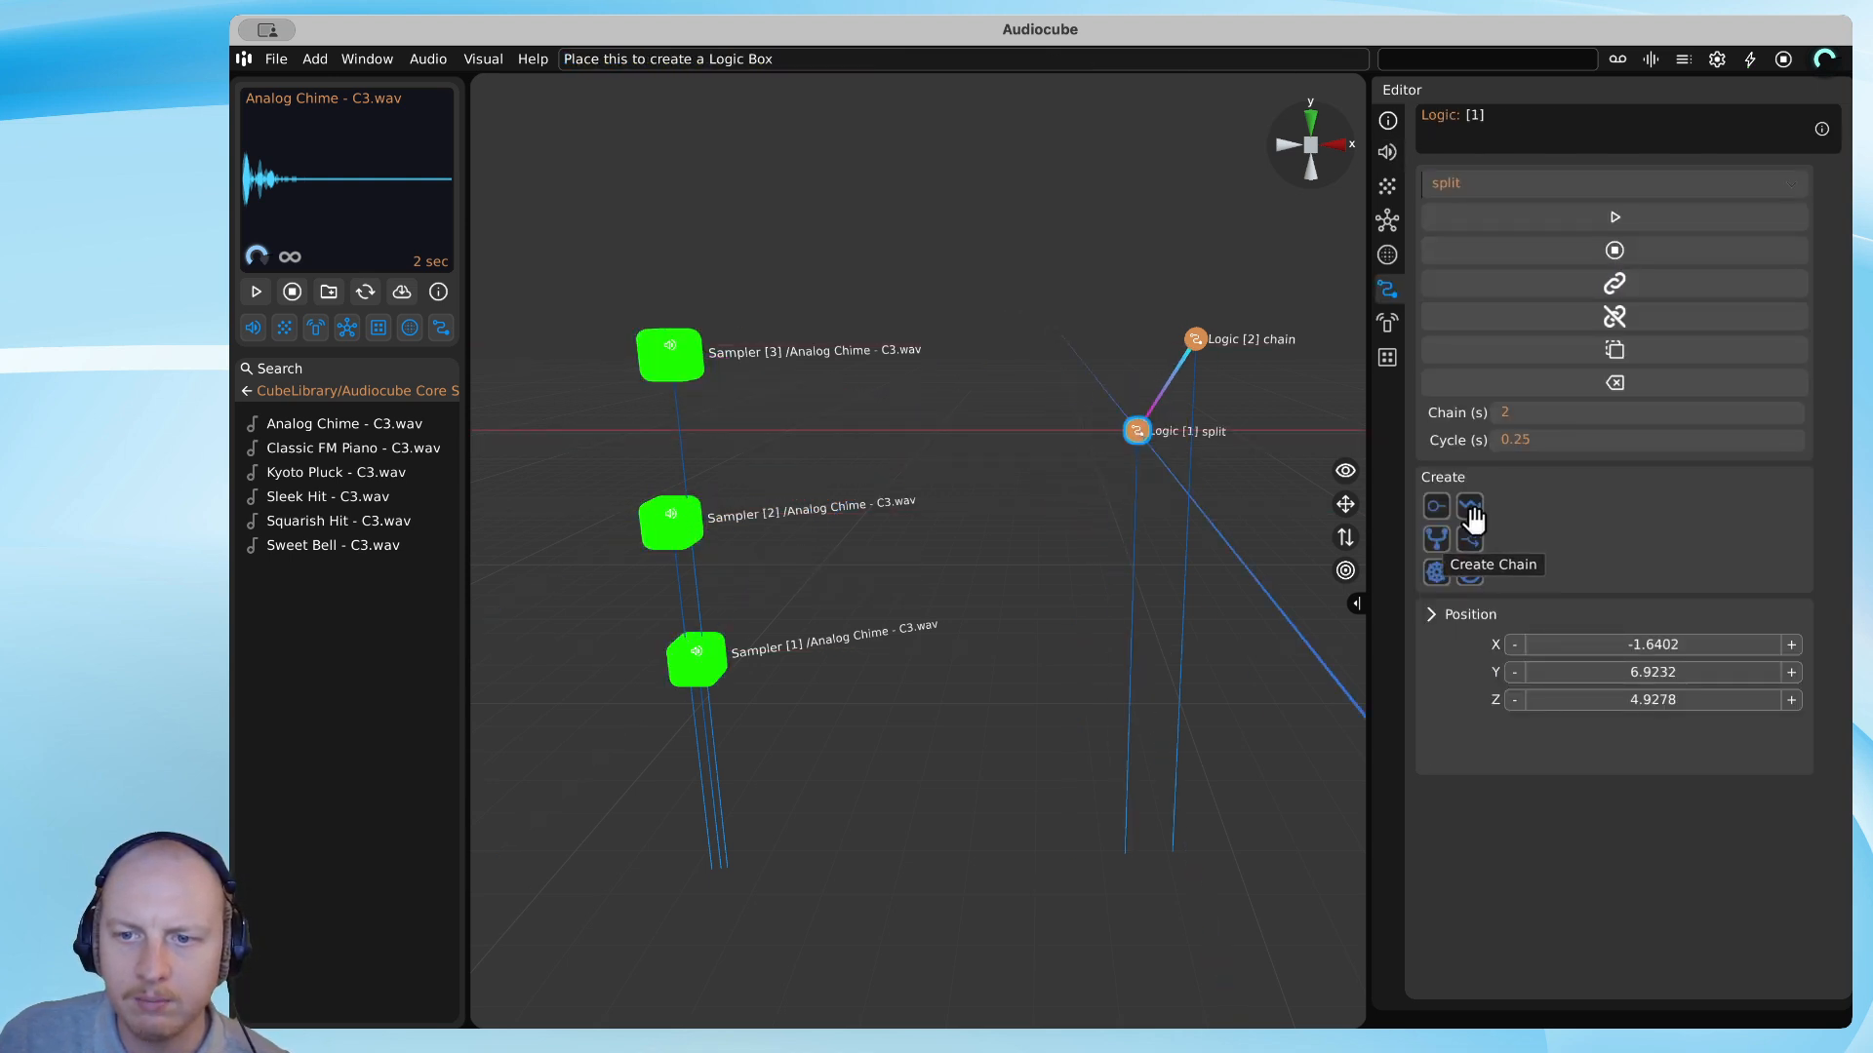
Create three chain logic boxes, moving the last to about X -3.64, Y 2.24, Z 13.23 and the first to X -2.49, Y 2.40, Z 9.21.
drag(1471, 513, 1103, 690)
drag(1458, 515, 987, 718)
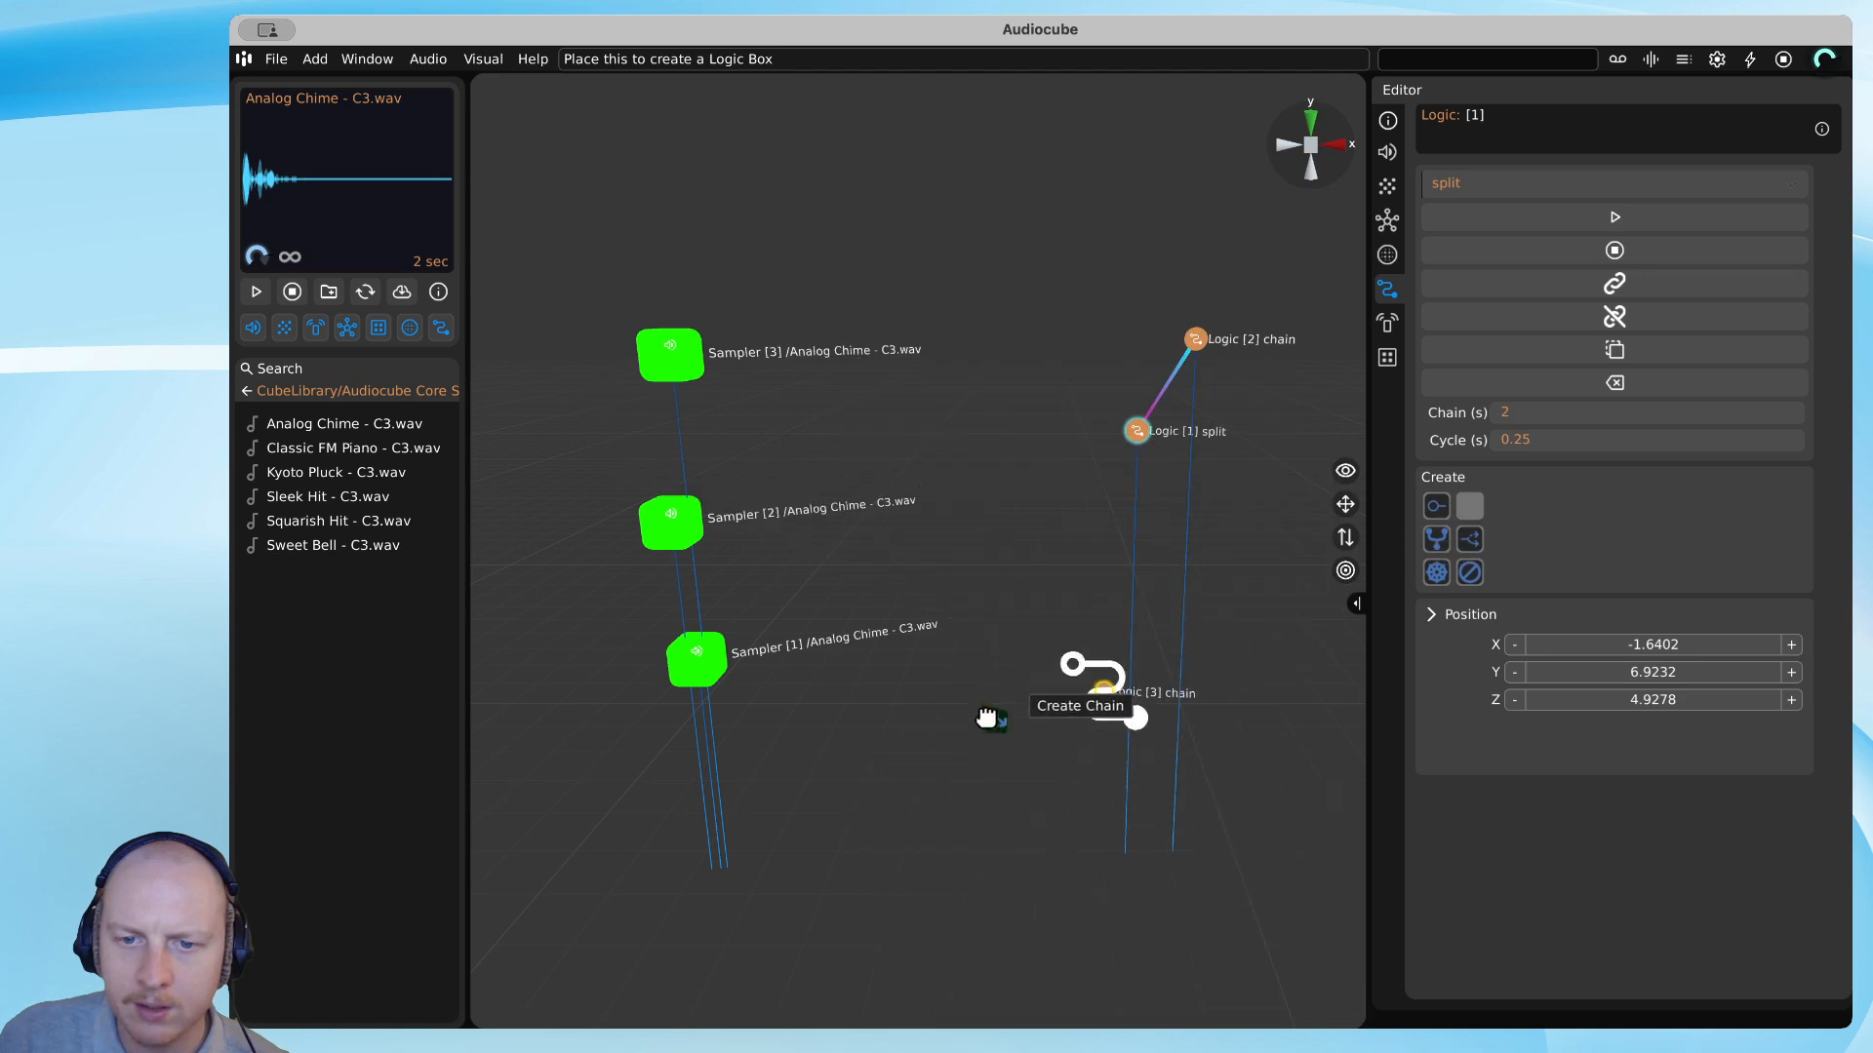
drag(1469, 510, 960, 468)
drag(1016, 605, 1011, 570)
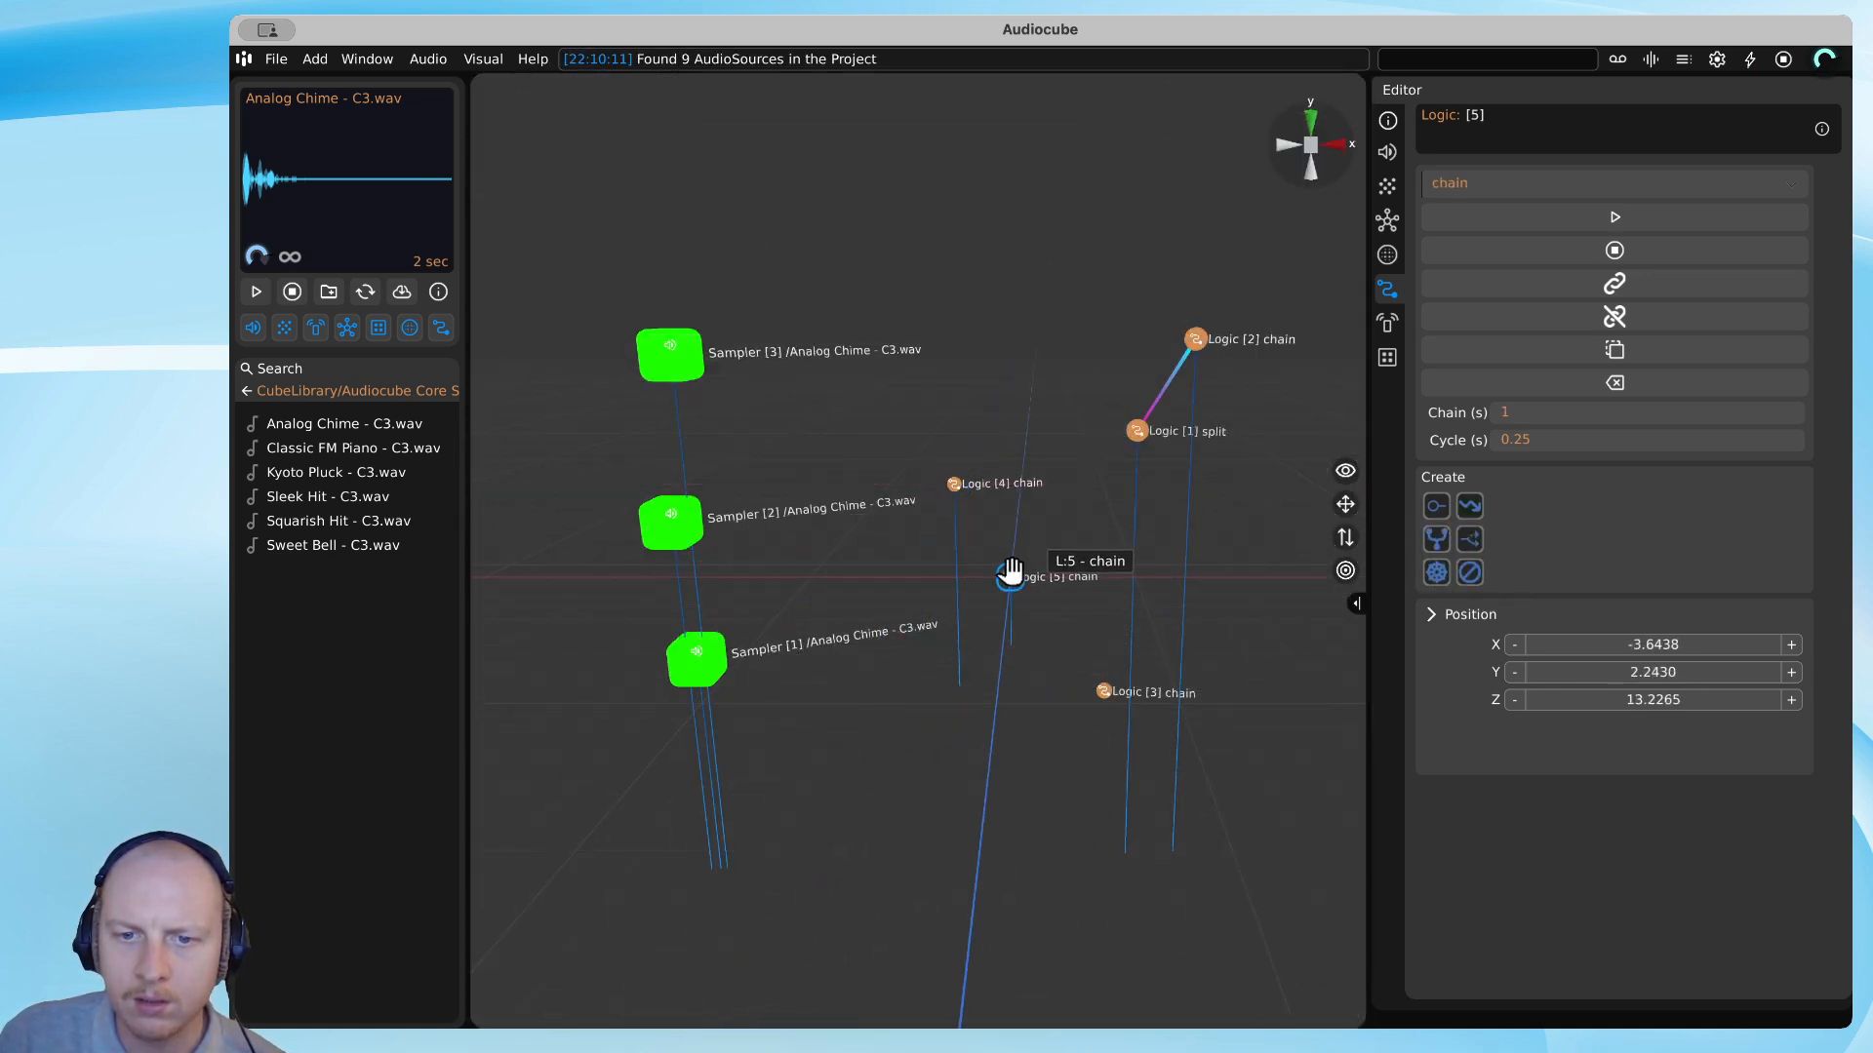
drag(1105, 692, 1070, 619)
Spread the three samplers horizontally apart from one another around the logic boxes.
key(w)
scroll(1087, 494, up, 3)
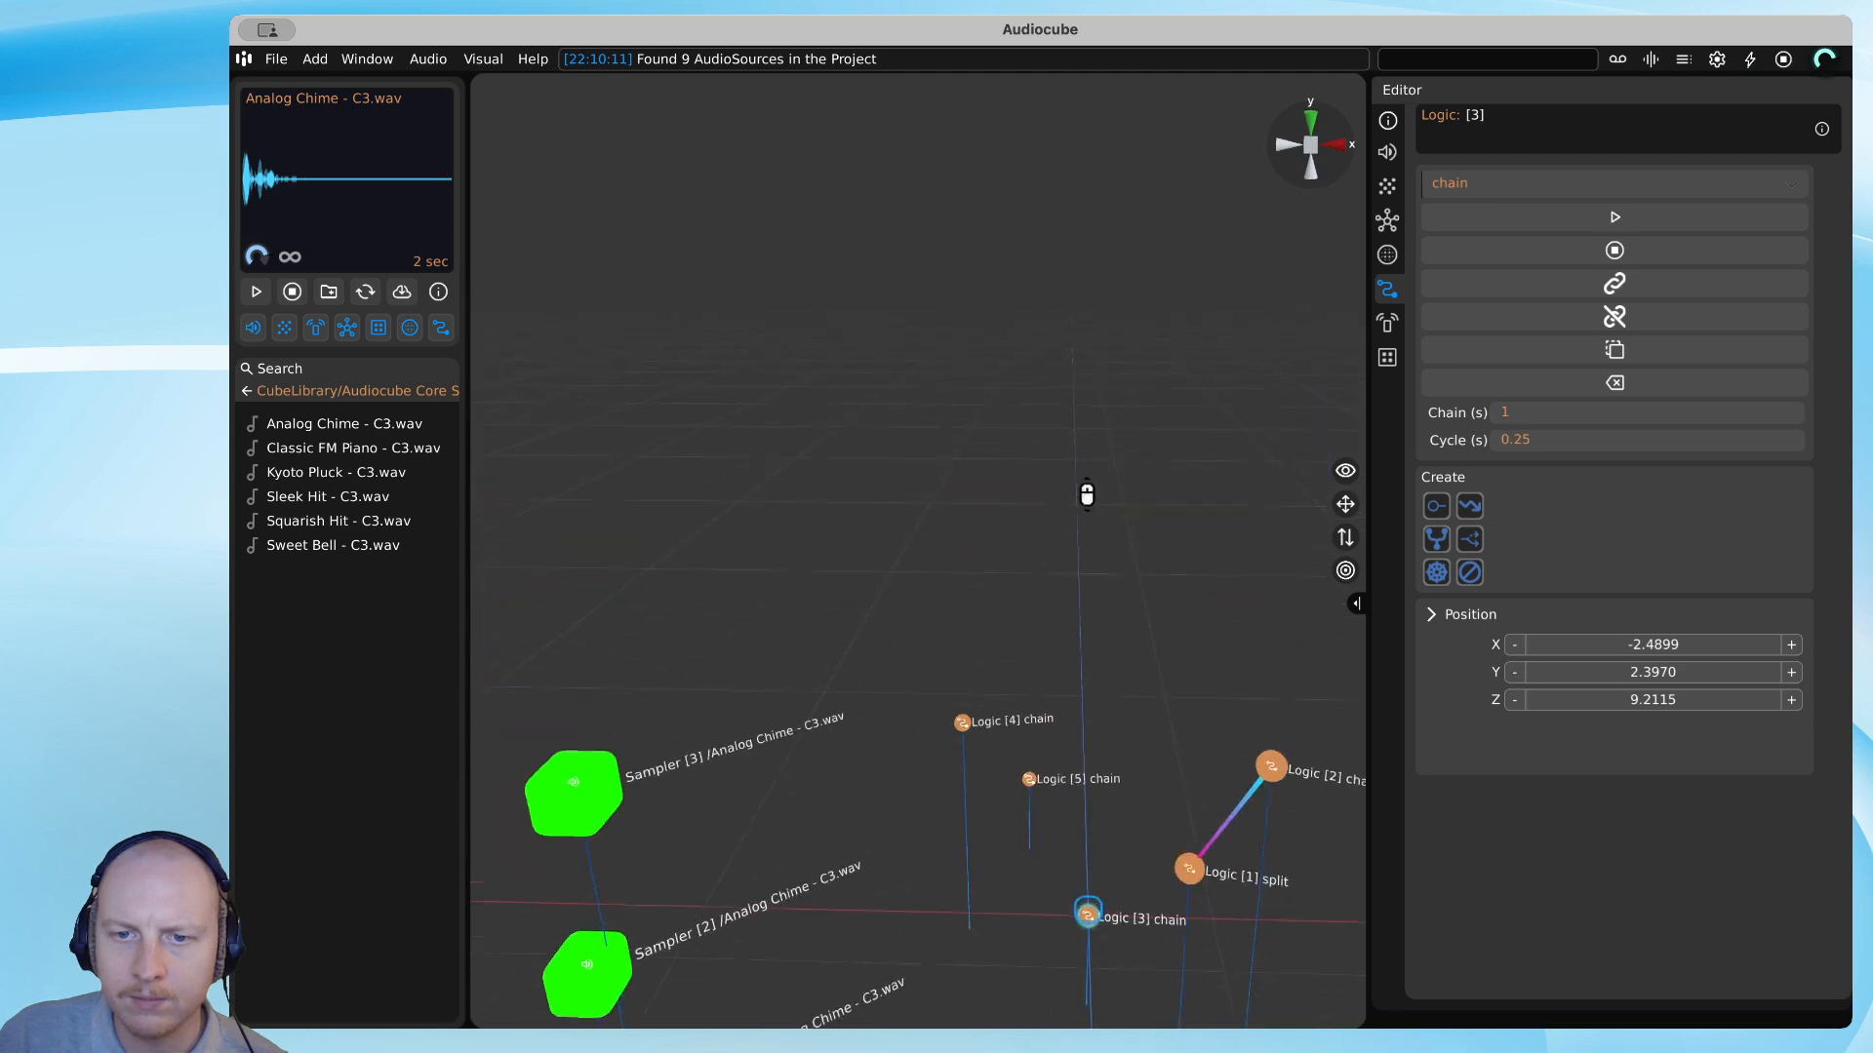
key(s)
click(1310, 119)
scroll(1053, 342, down, 4)
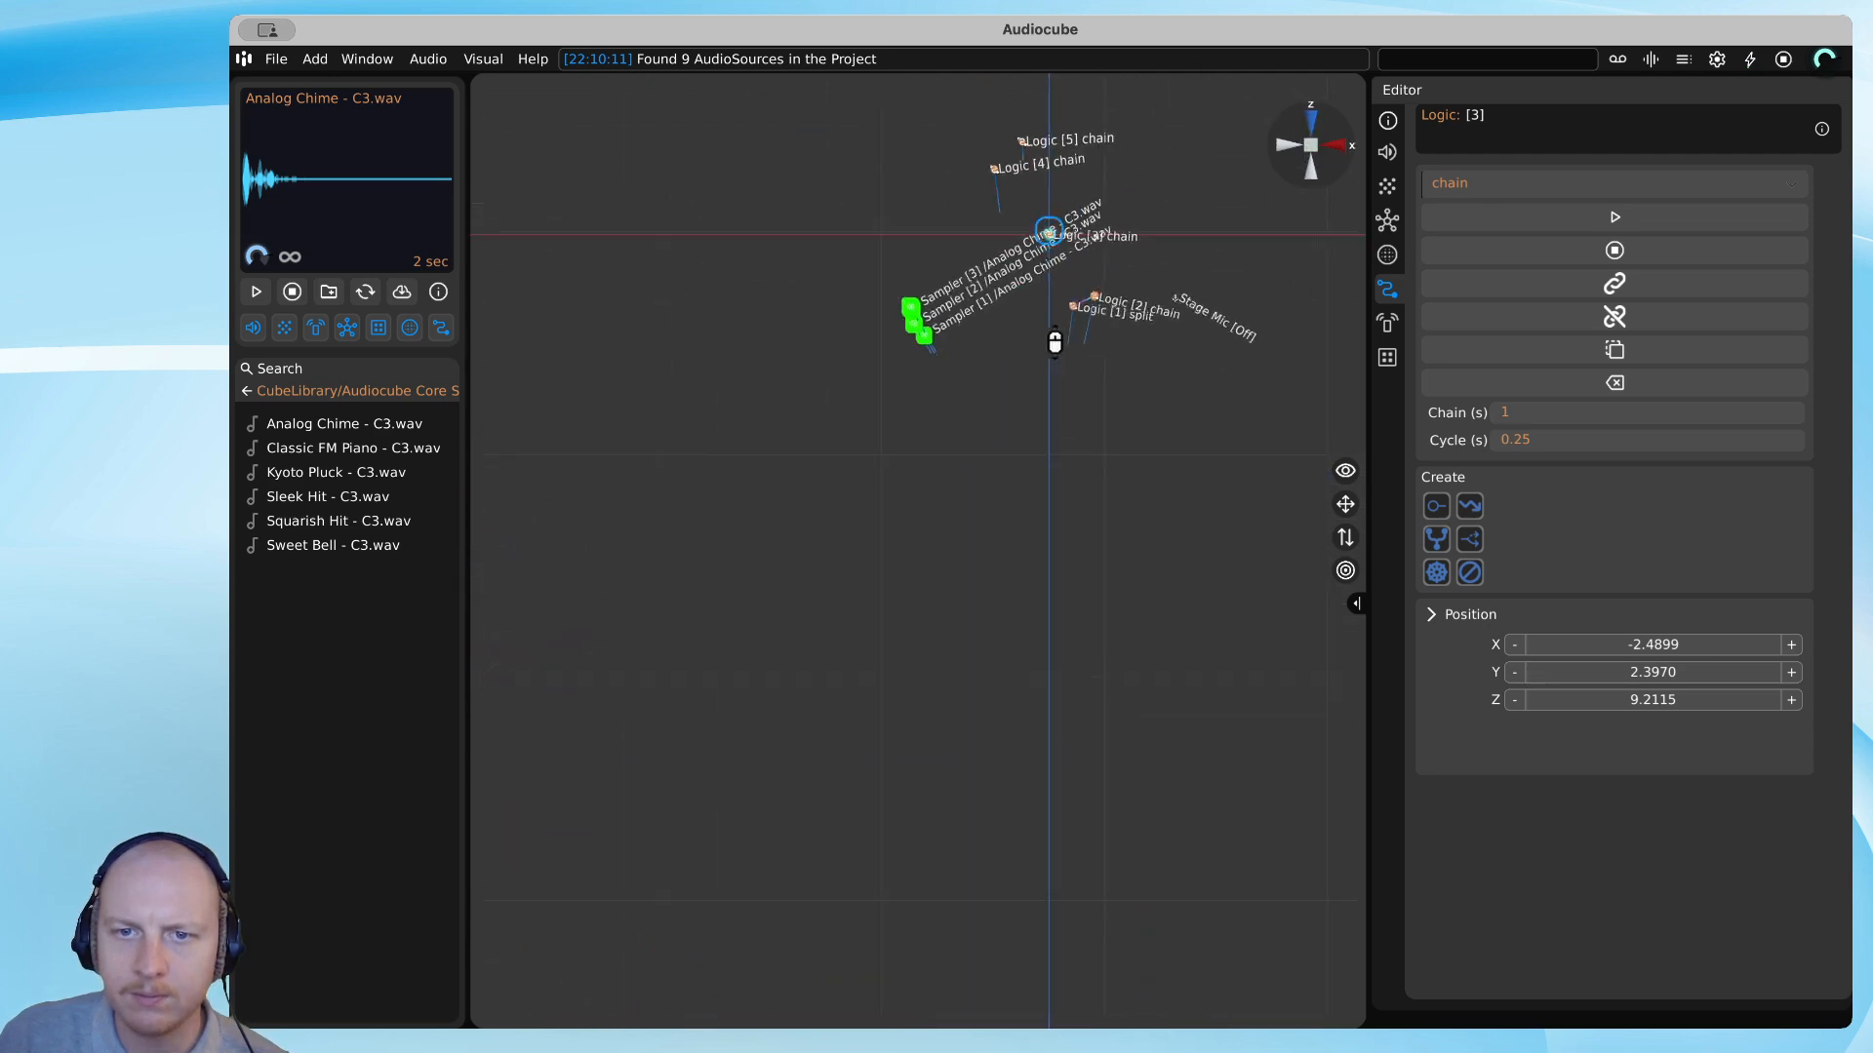
click(1310, 146)
scroll(1154, 263, up, 4)
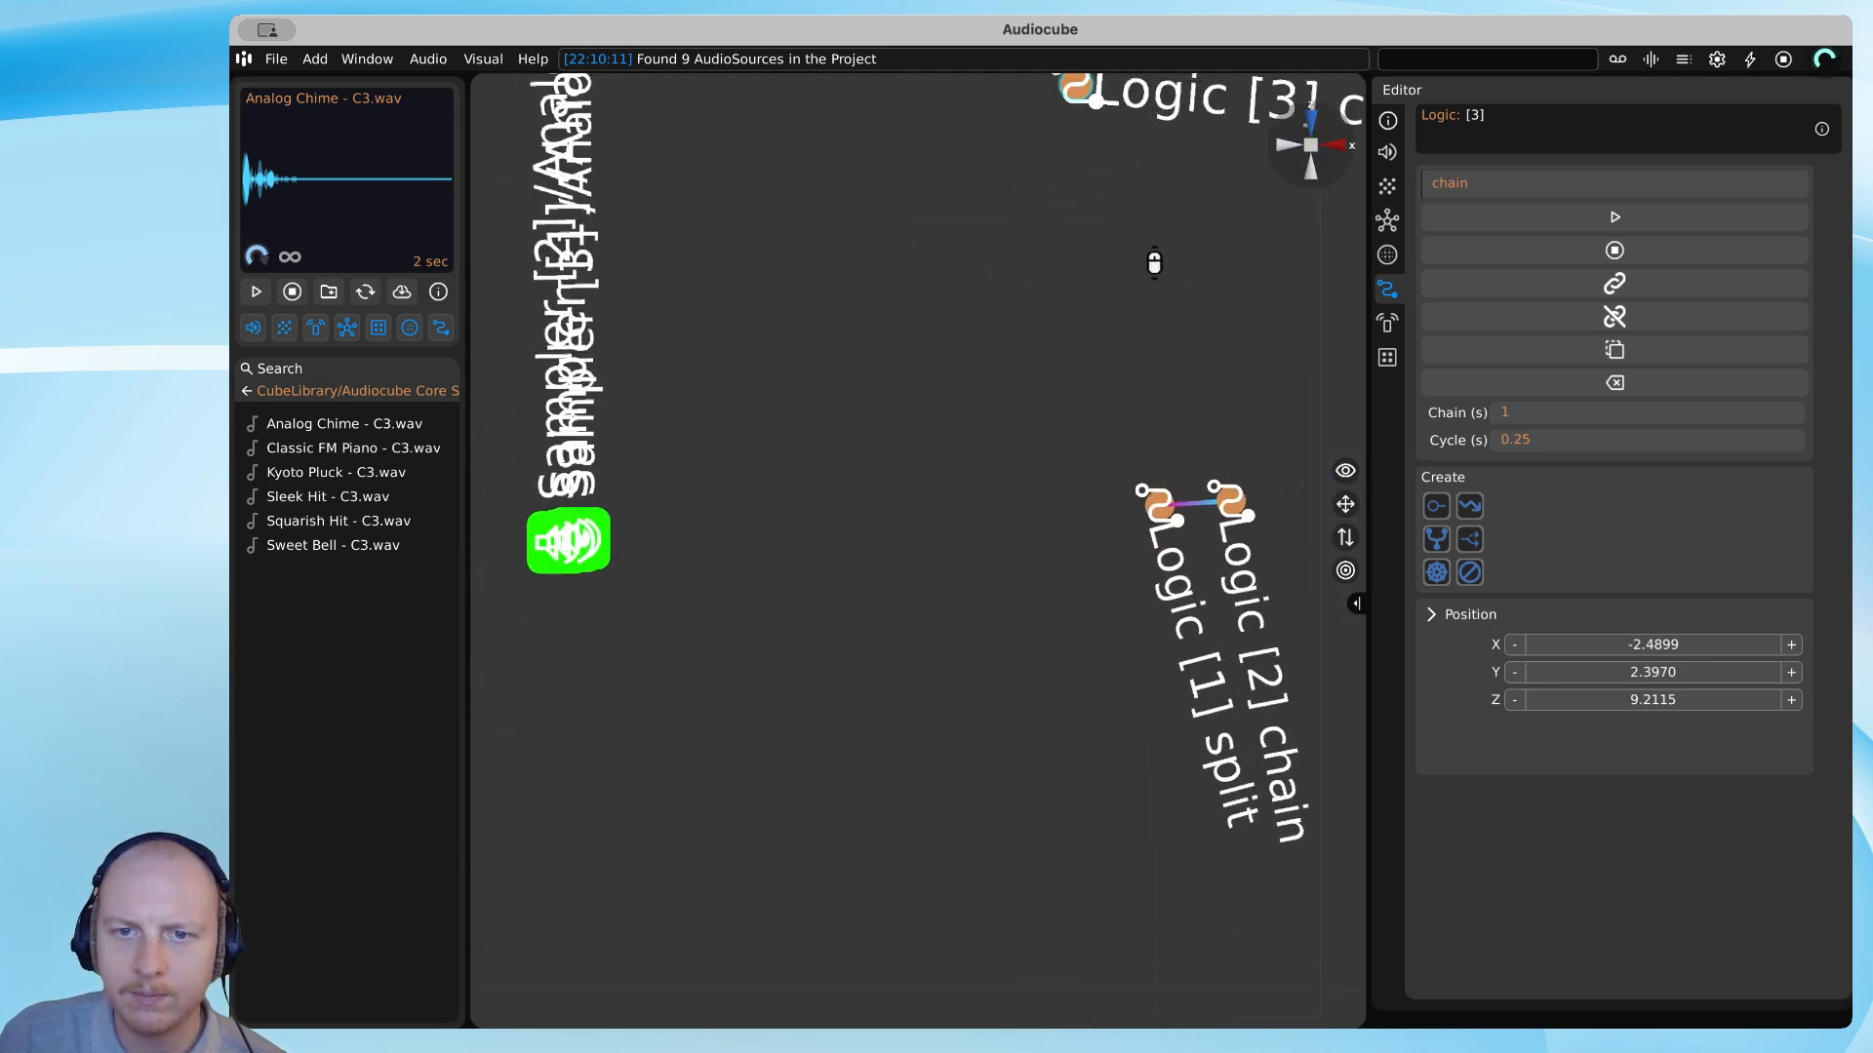
scroll(1152, 265, down, 2)
scroll(1151, 264, down, 3)
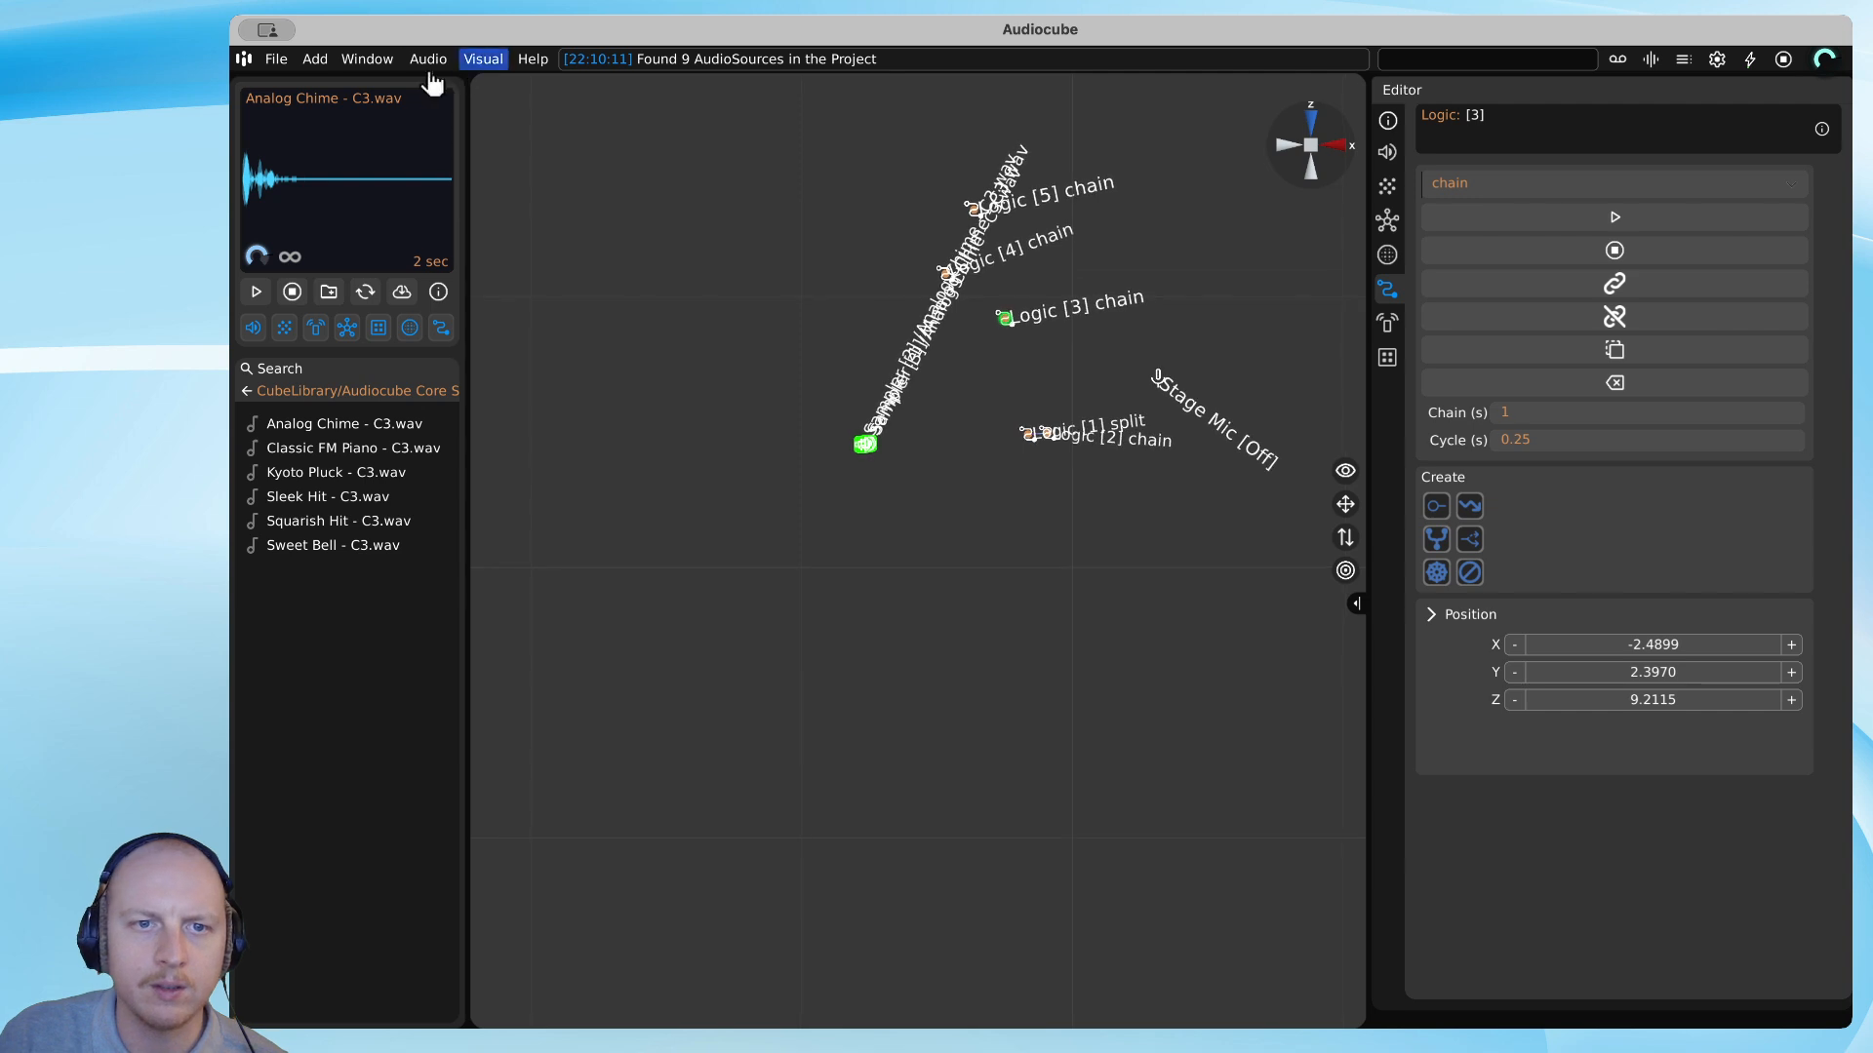
click(481, 60)
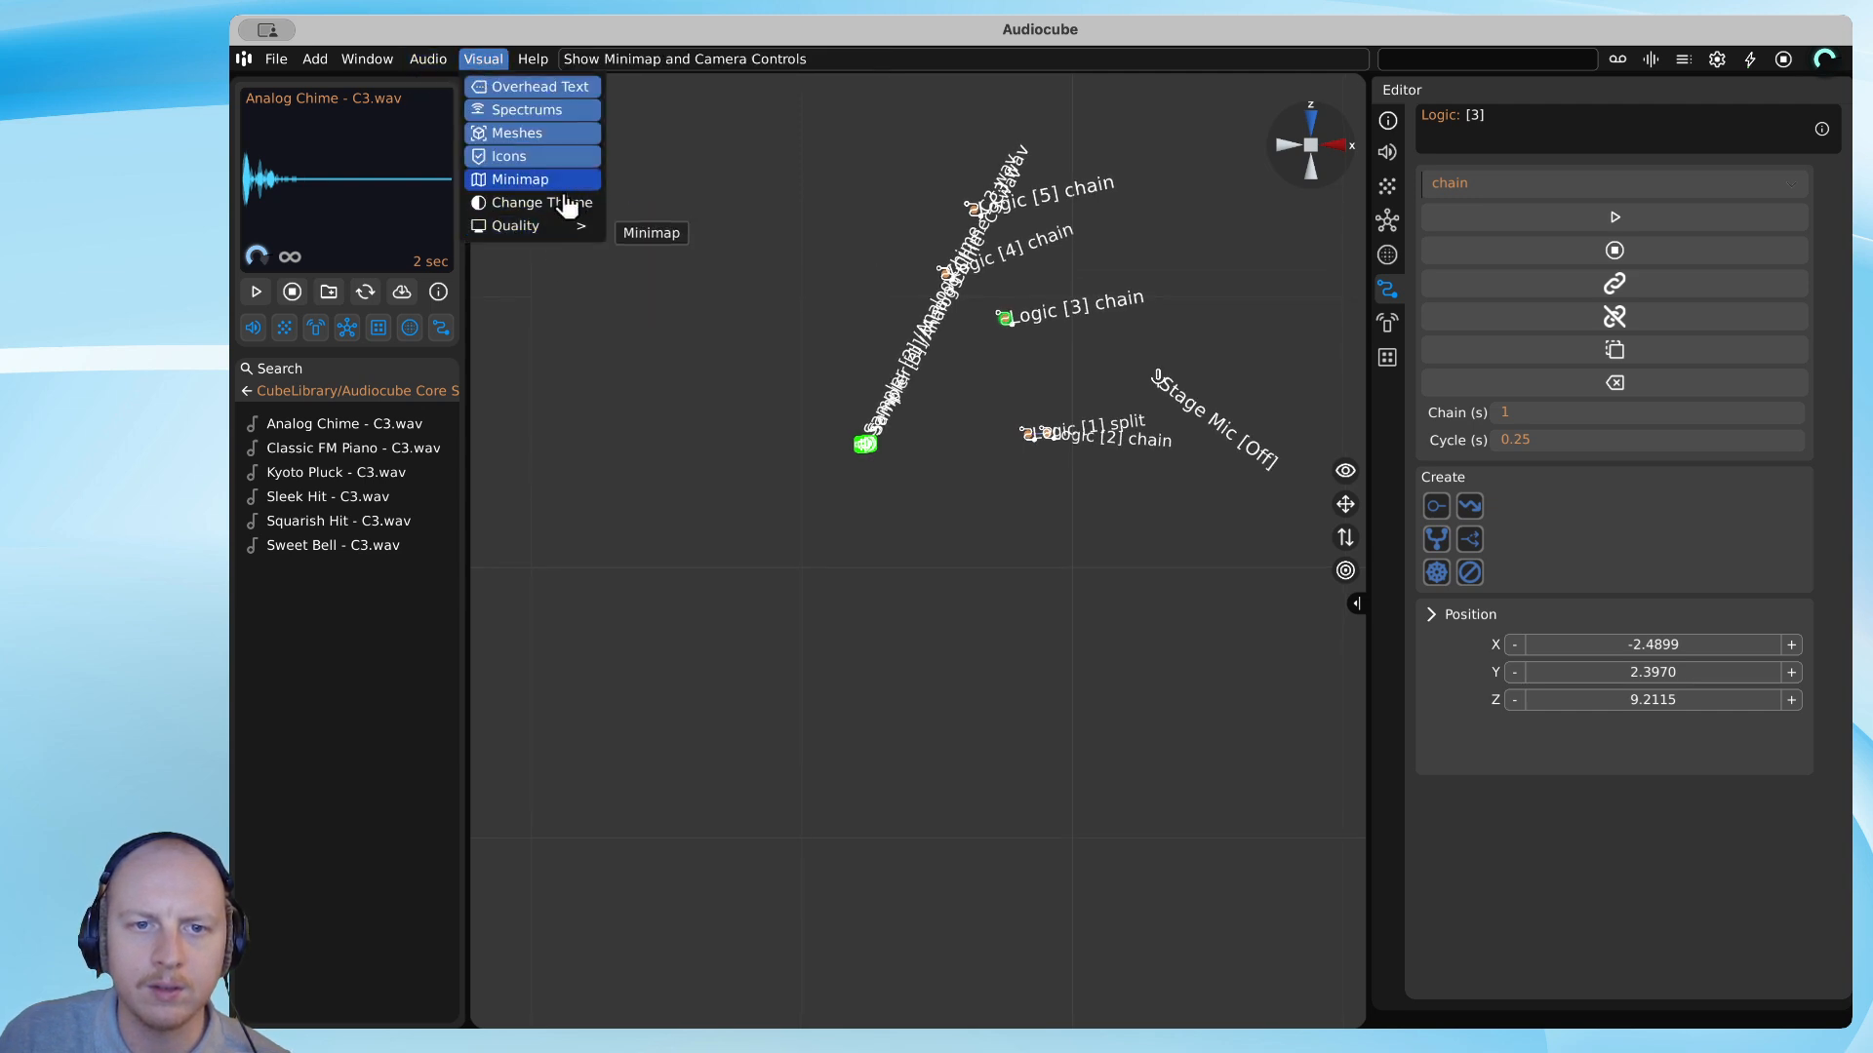
drag(863, 444, 666, 669)
drag(865, 444, 920, 655)
Move Logic [2] to about X 4.23, Y 8.10, Z 1.22 and Logic [1] to about X -2.68, Y 6.92, Z 2.72.
drag(1030, 427, 906, 487)
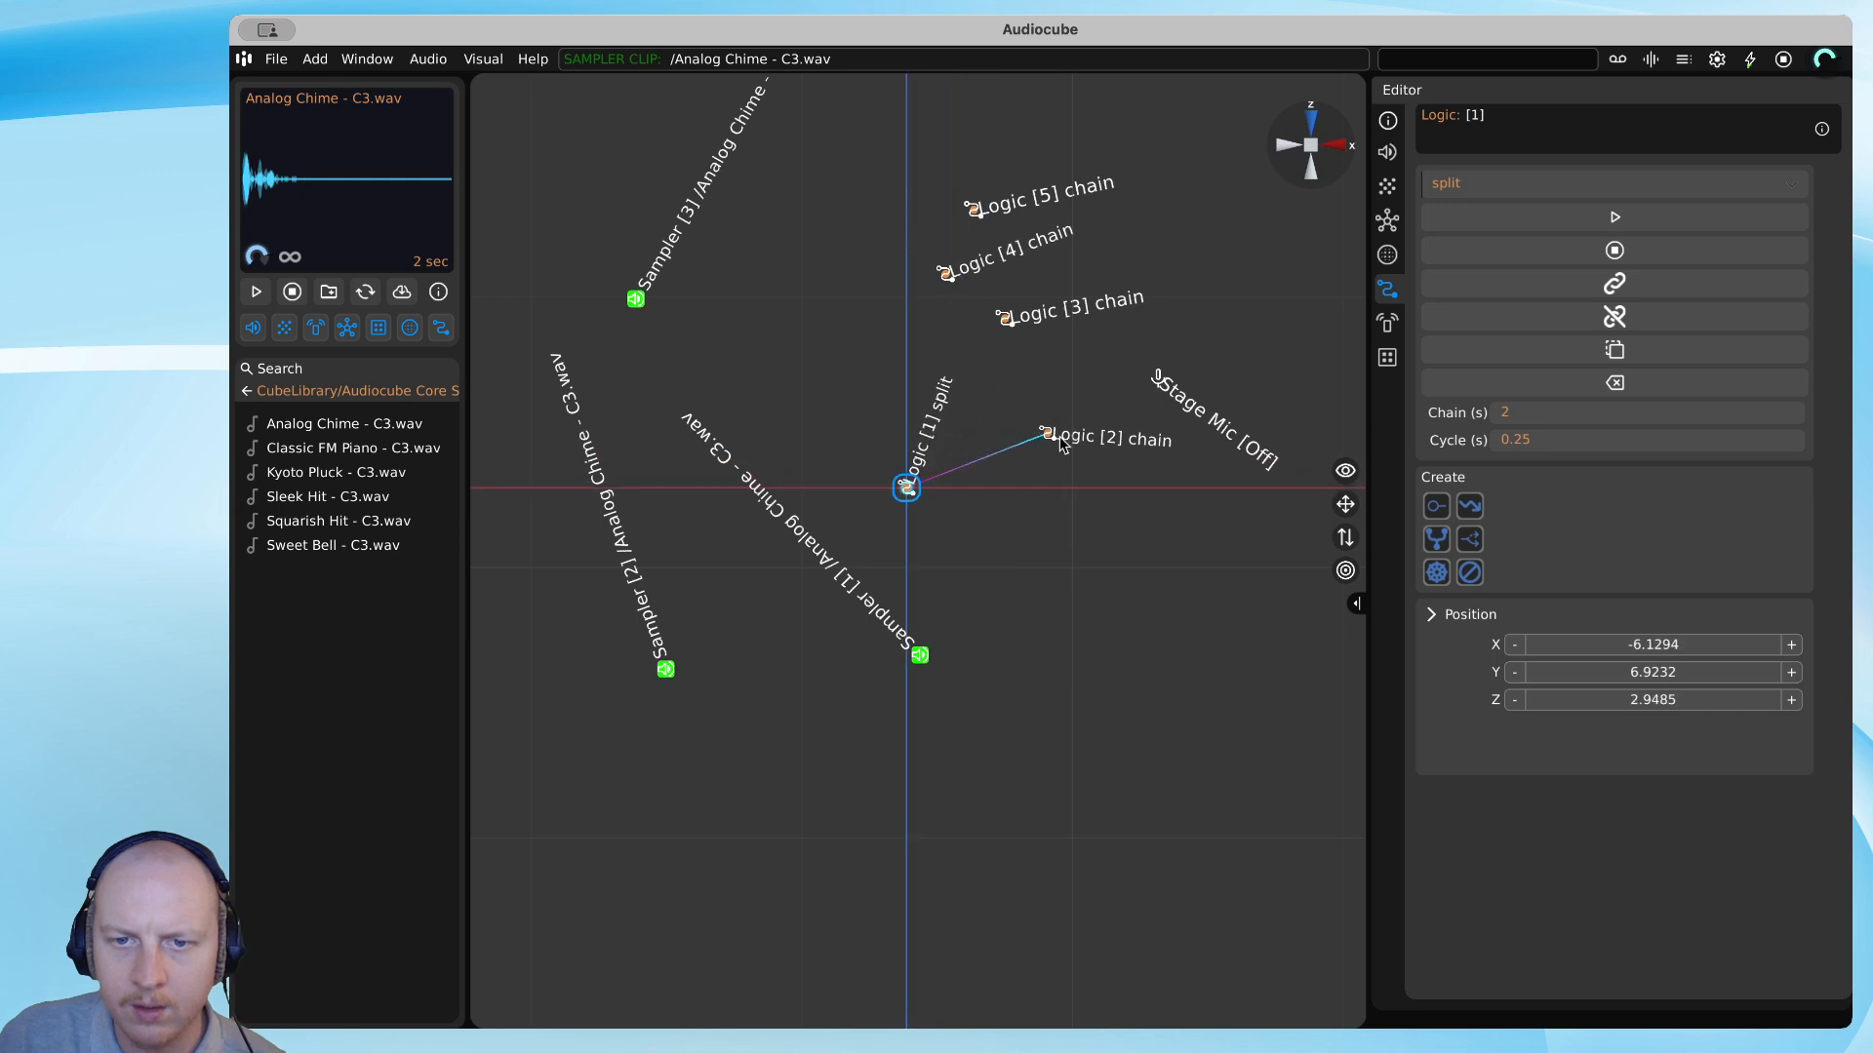
drag(1040, 432, 1181, 527)
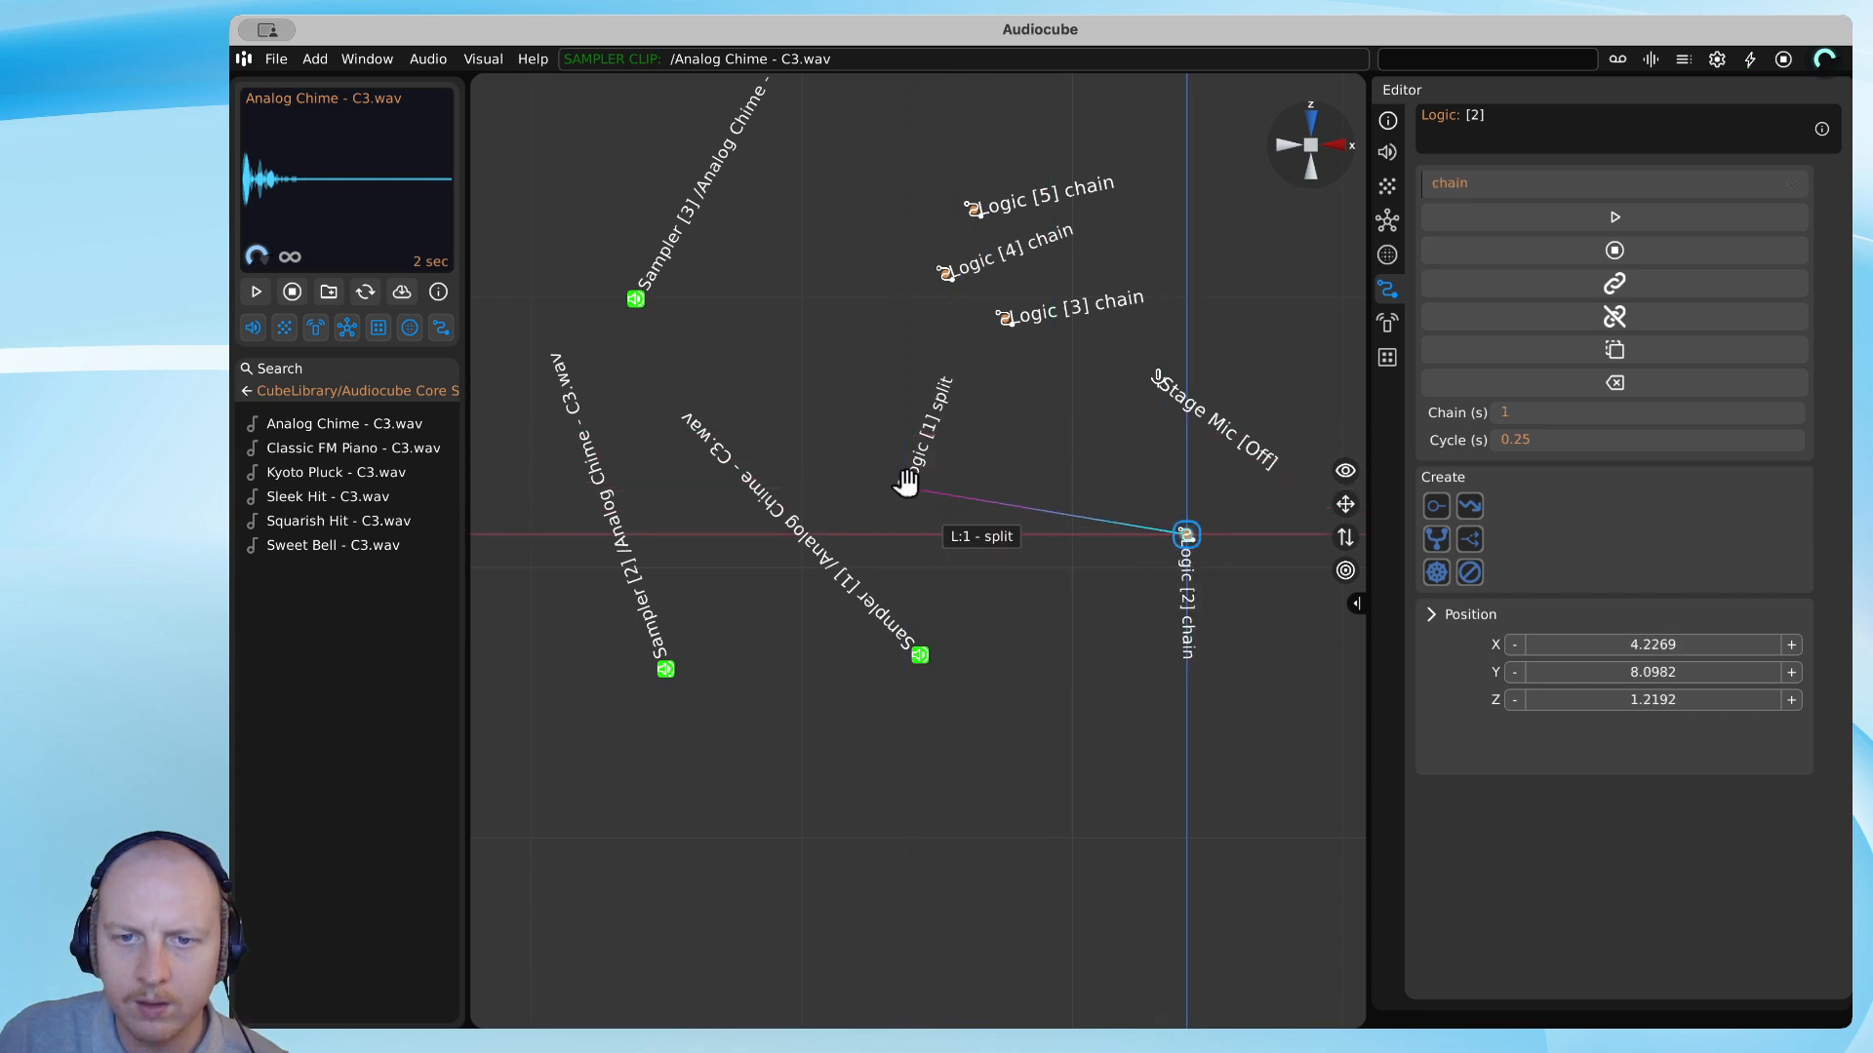
drag(906, 482, 1002, 487)
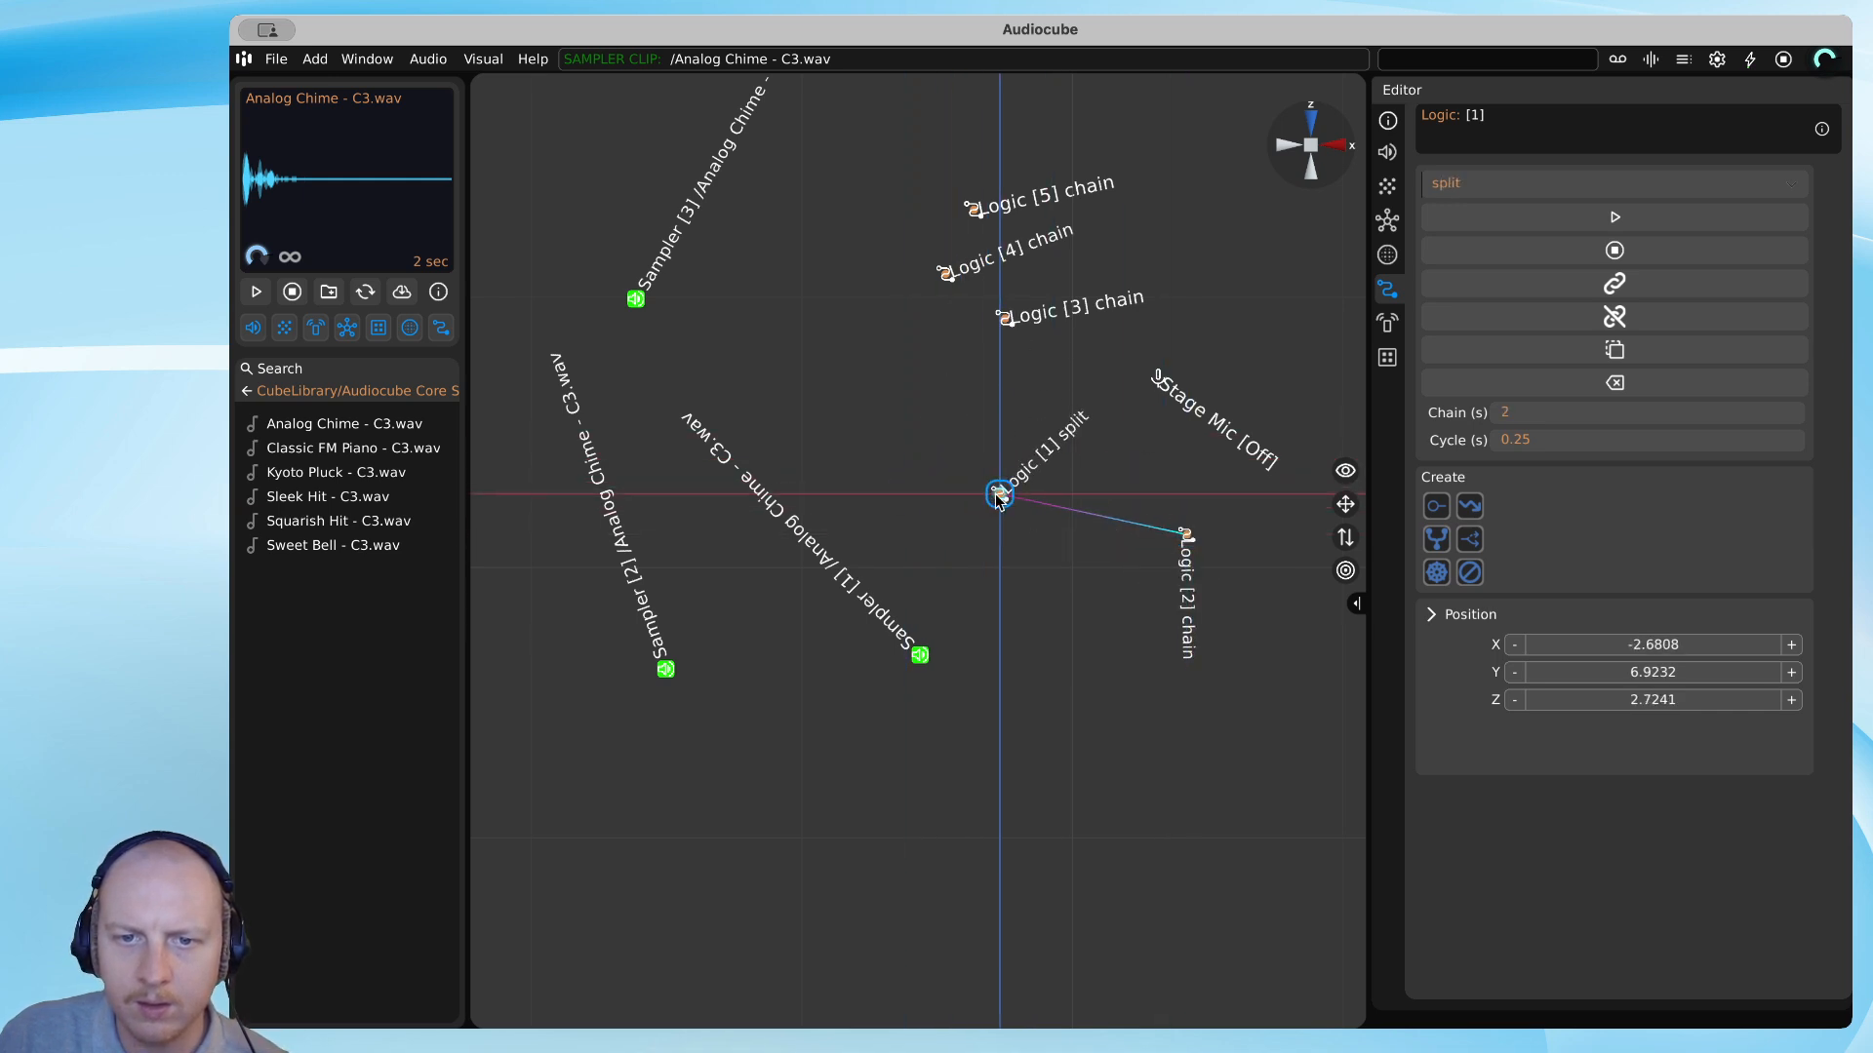
Connect the Logic [1] split box to the chain boxes Logic [3], Logic [4] and Logic [5].
double_click(999, 493)
click(1002, 319)
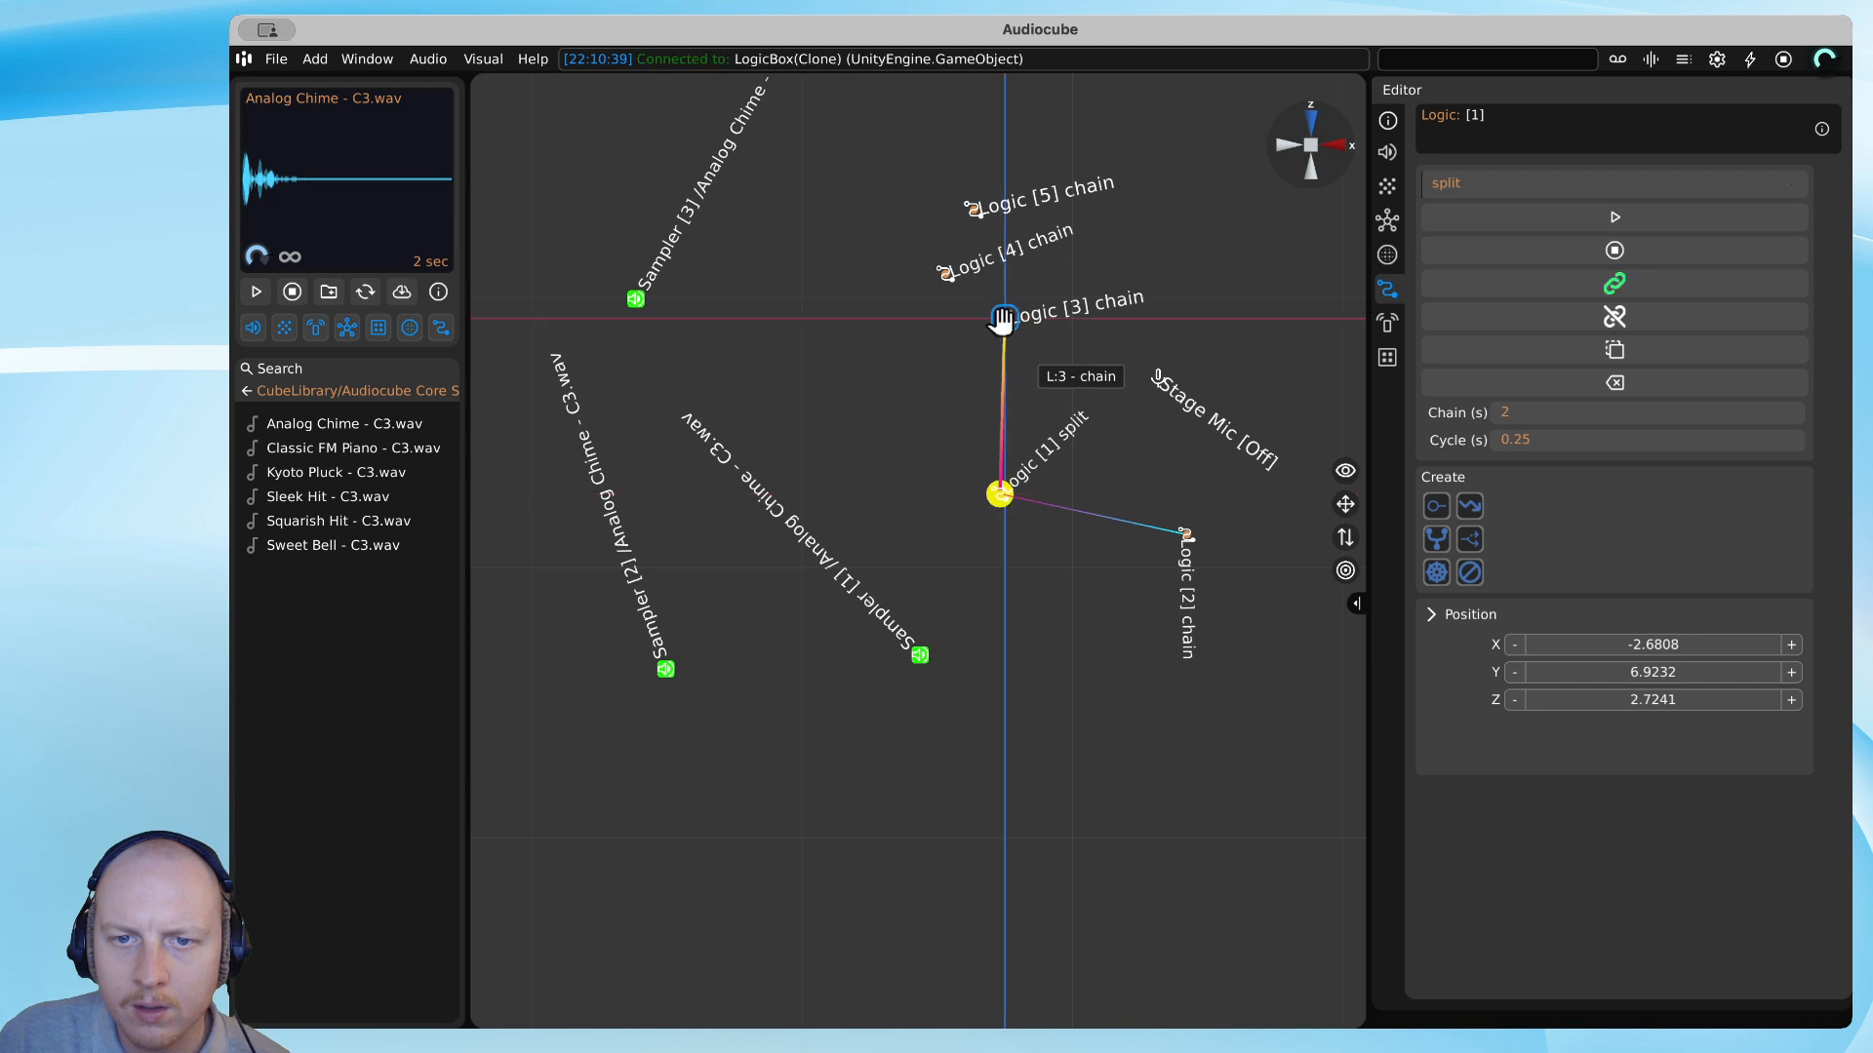
click(946, 274)
click(973, 207)
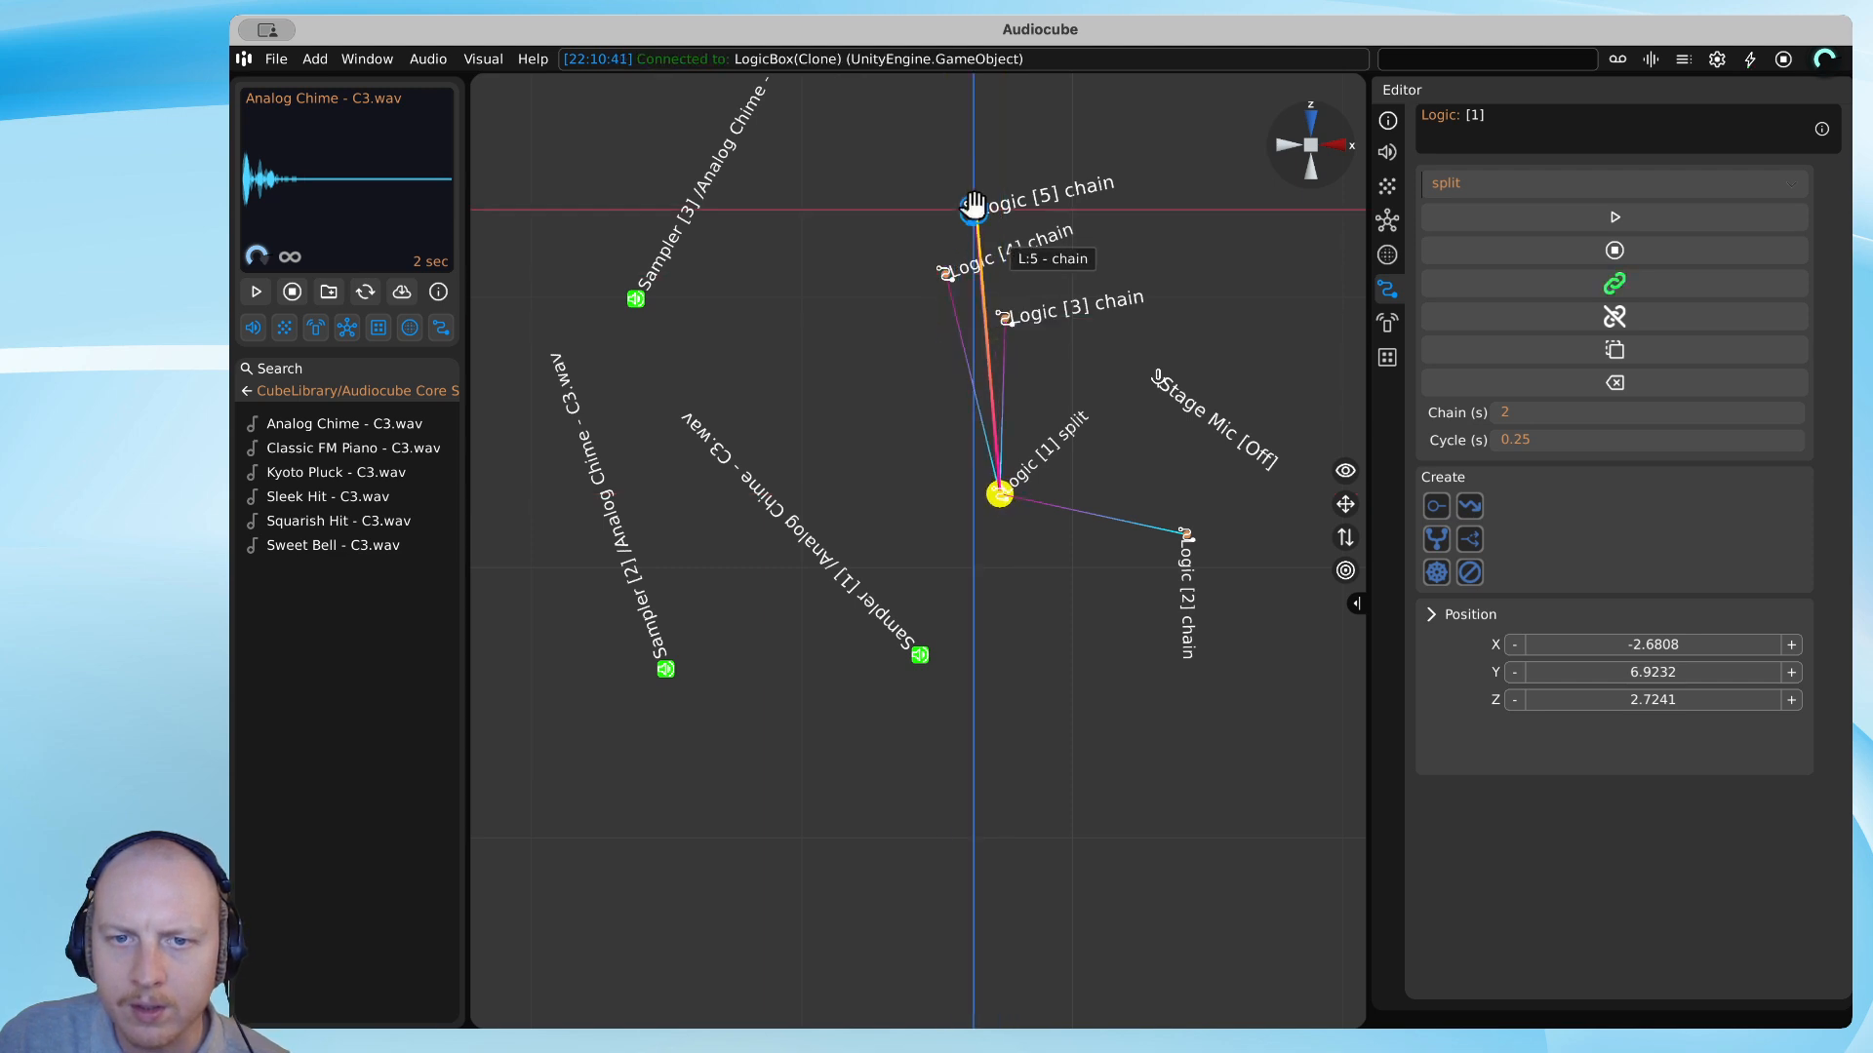
click(995, 490)
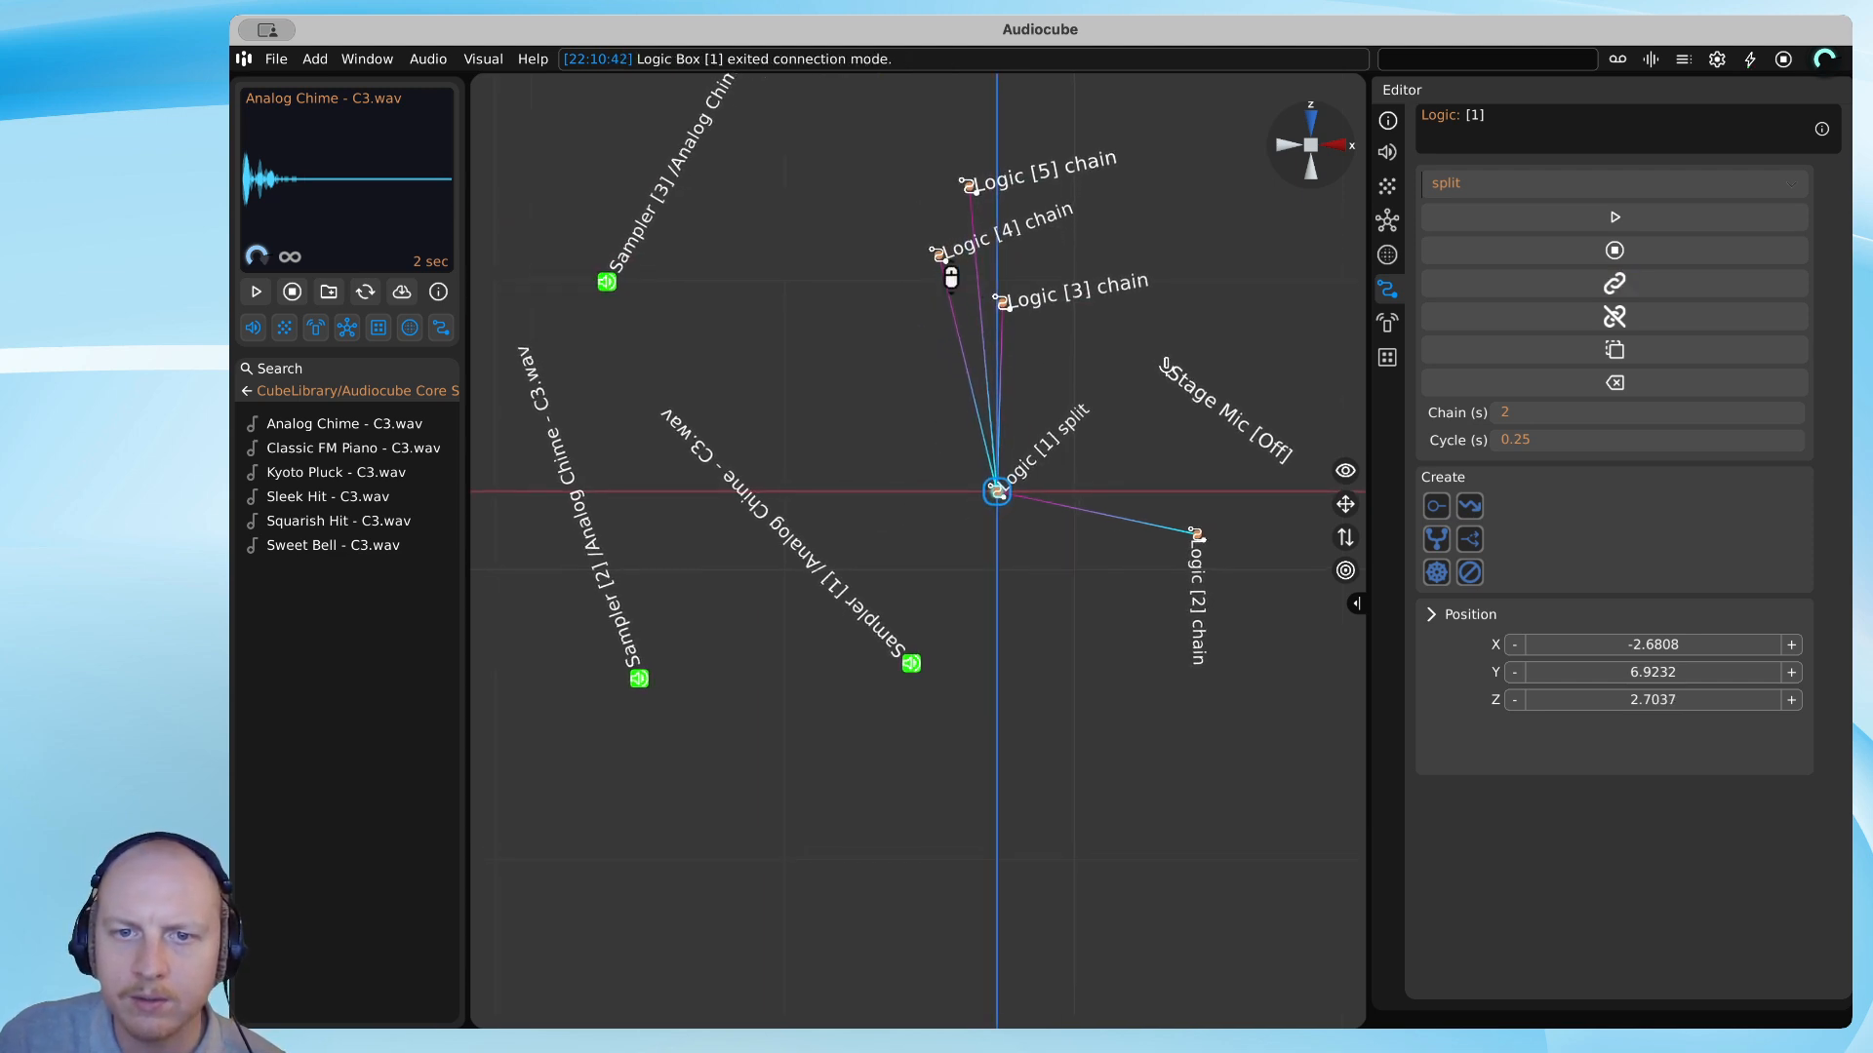
Fan the chain boxes out around Logic [1], with Logic [4] at about X -7.08, Z 1.39 and Logic [3] at about X -1.77, Z 13.09.
drag(934, 257, 868, 530)
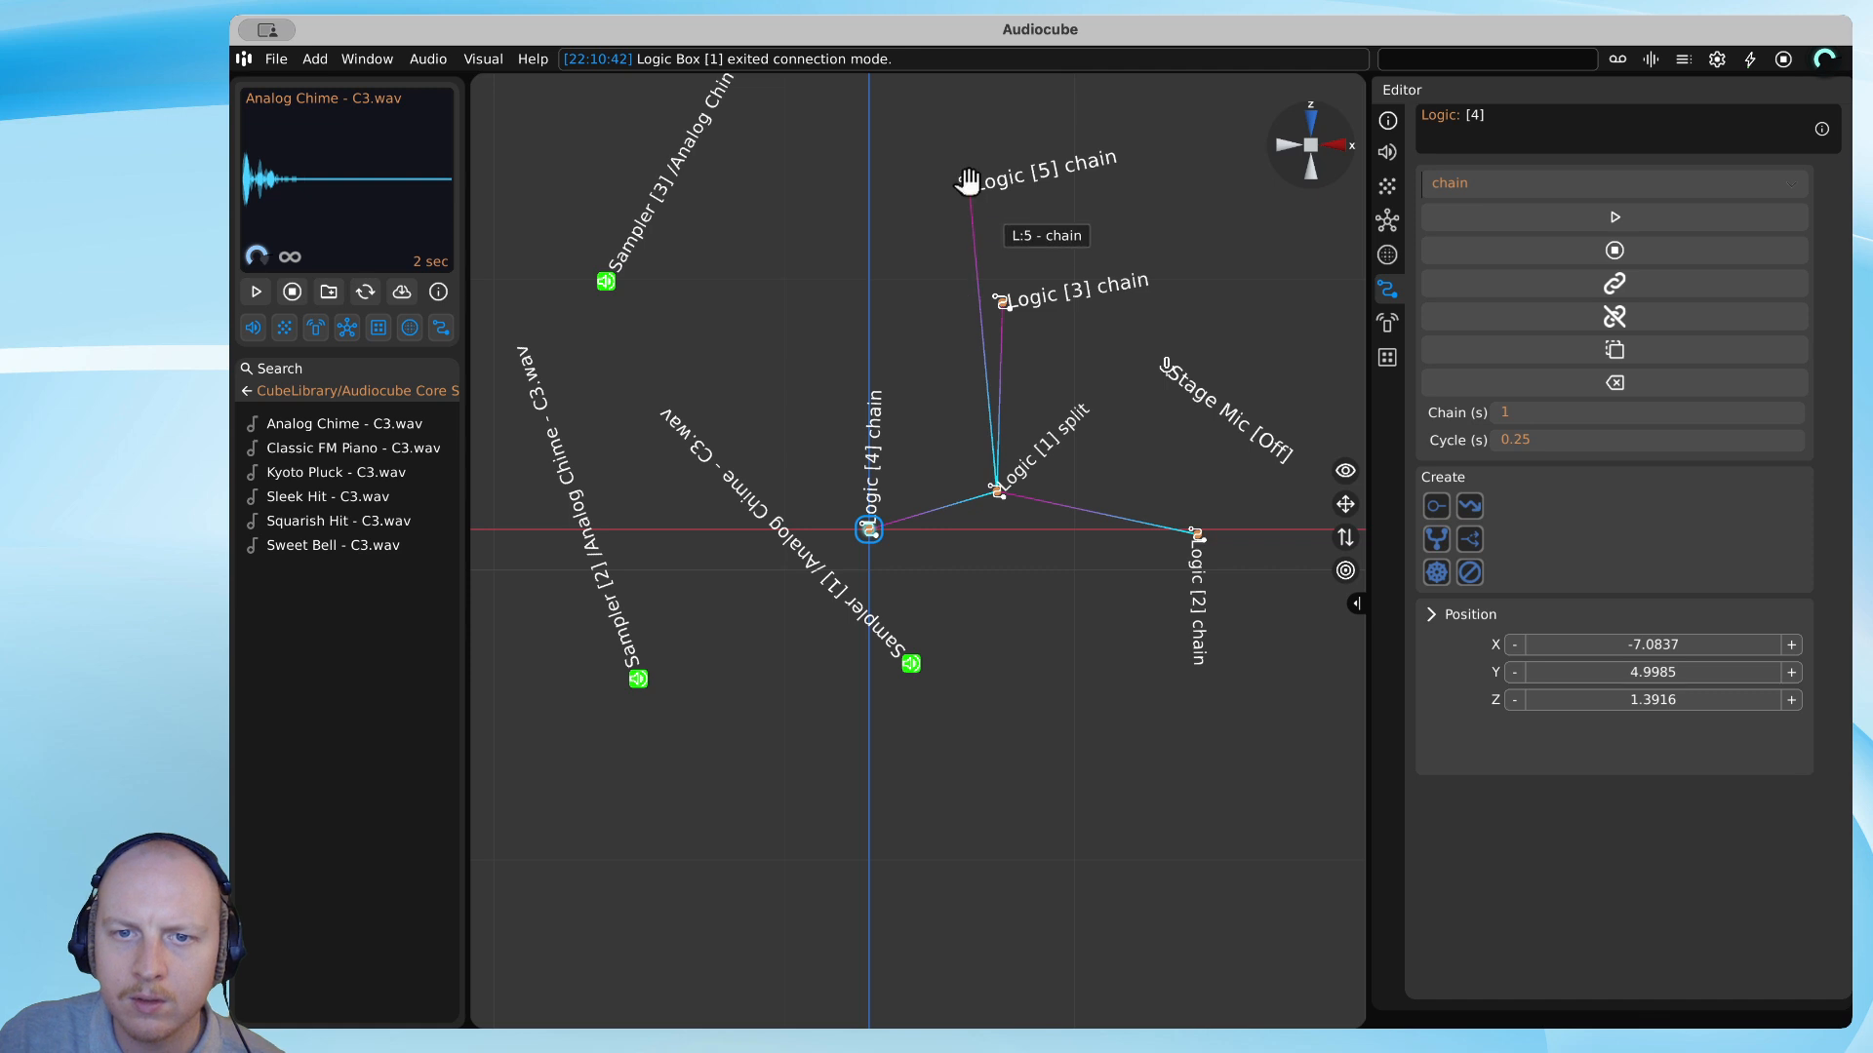
drag(968, 180, 885, 412)
drag(1004, 298, 1020, 187)
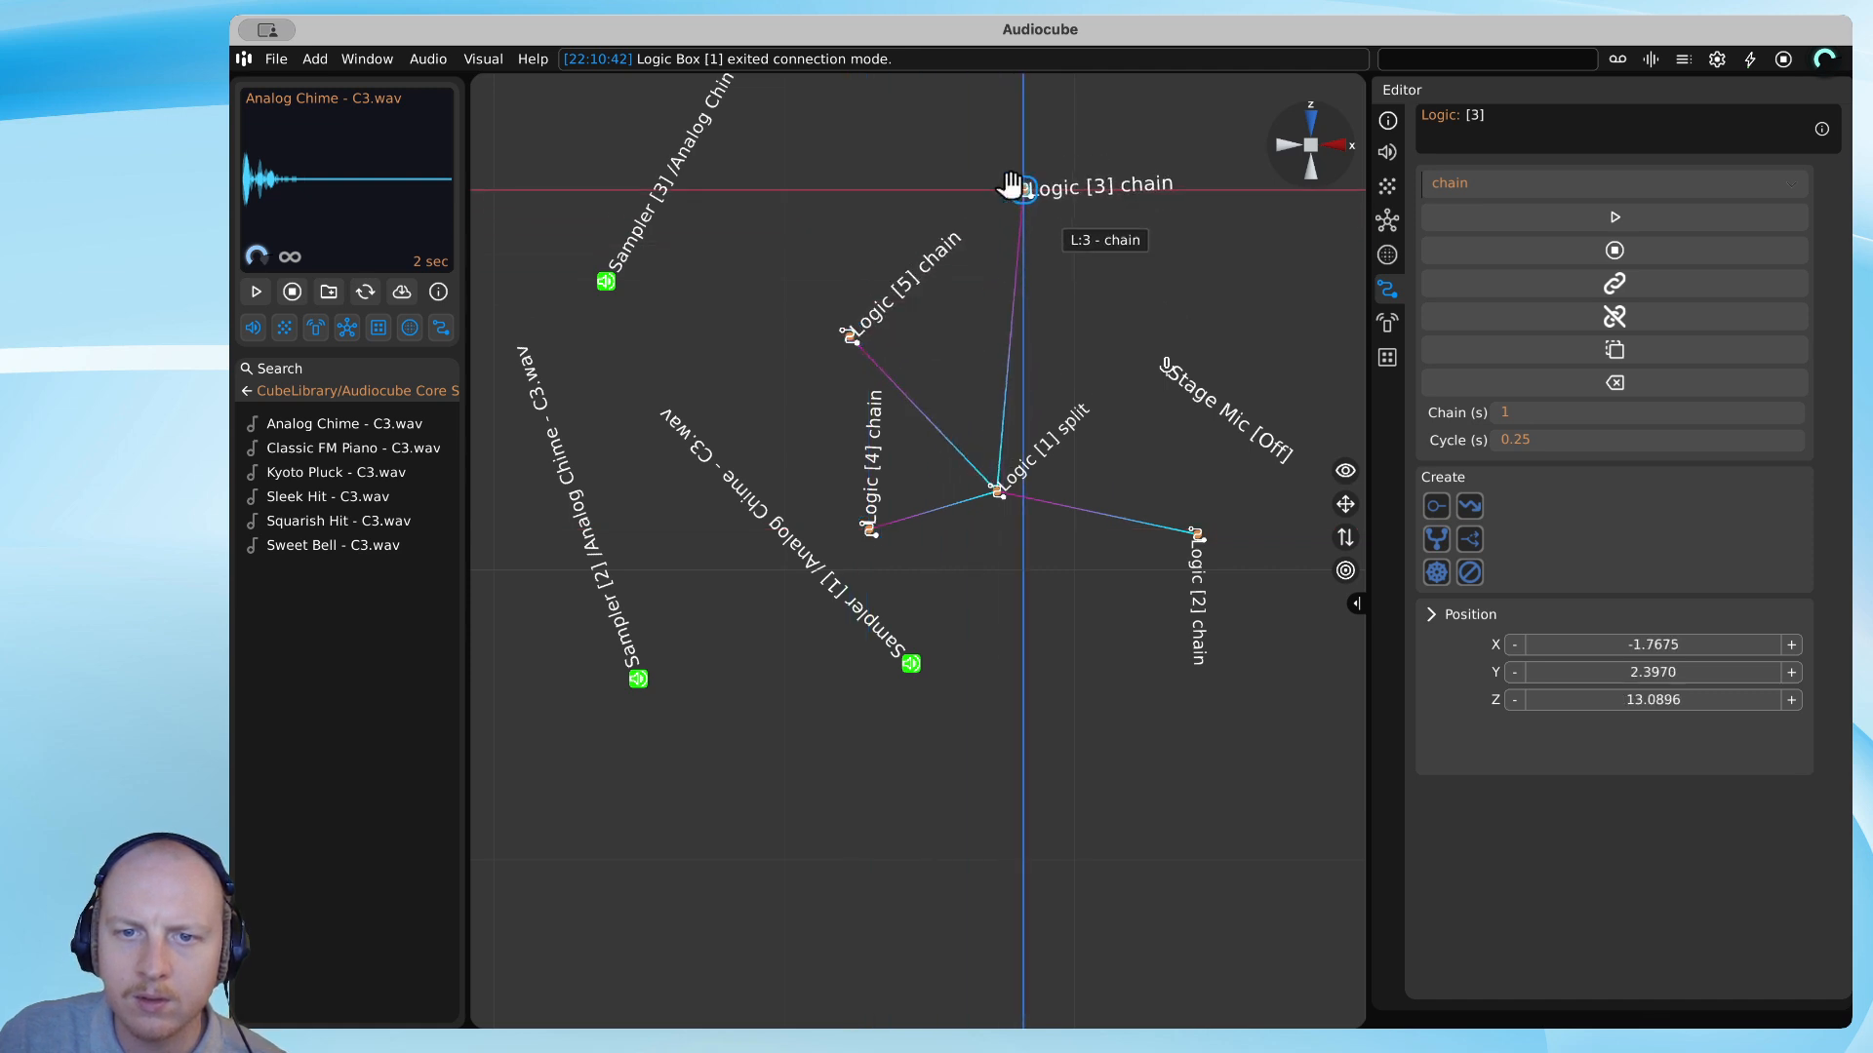
Widen the 3D viewport by narrowing the editor and the sample browser.
click(1293, 146)
right_drag(975, 518, 1246, 477)
scroll(1053, 543, up, 5)
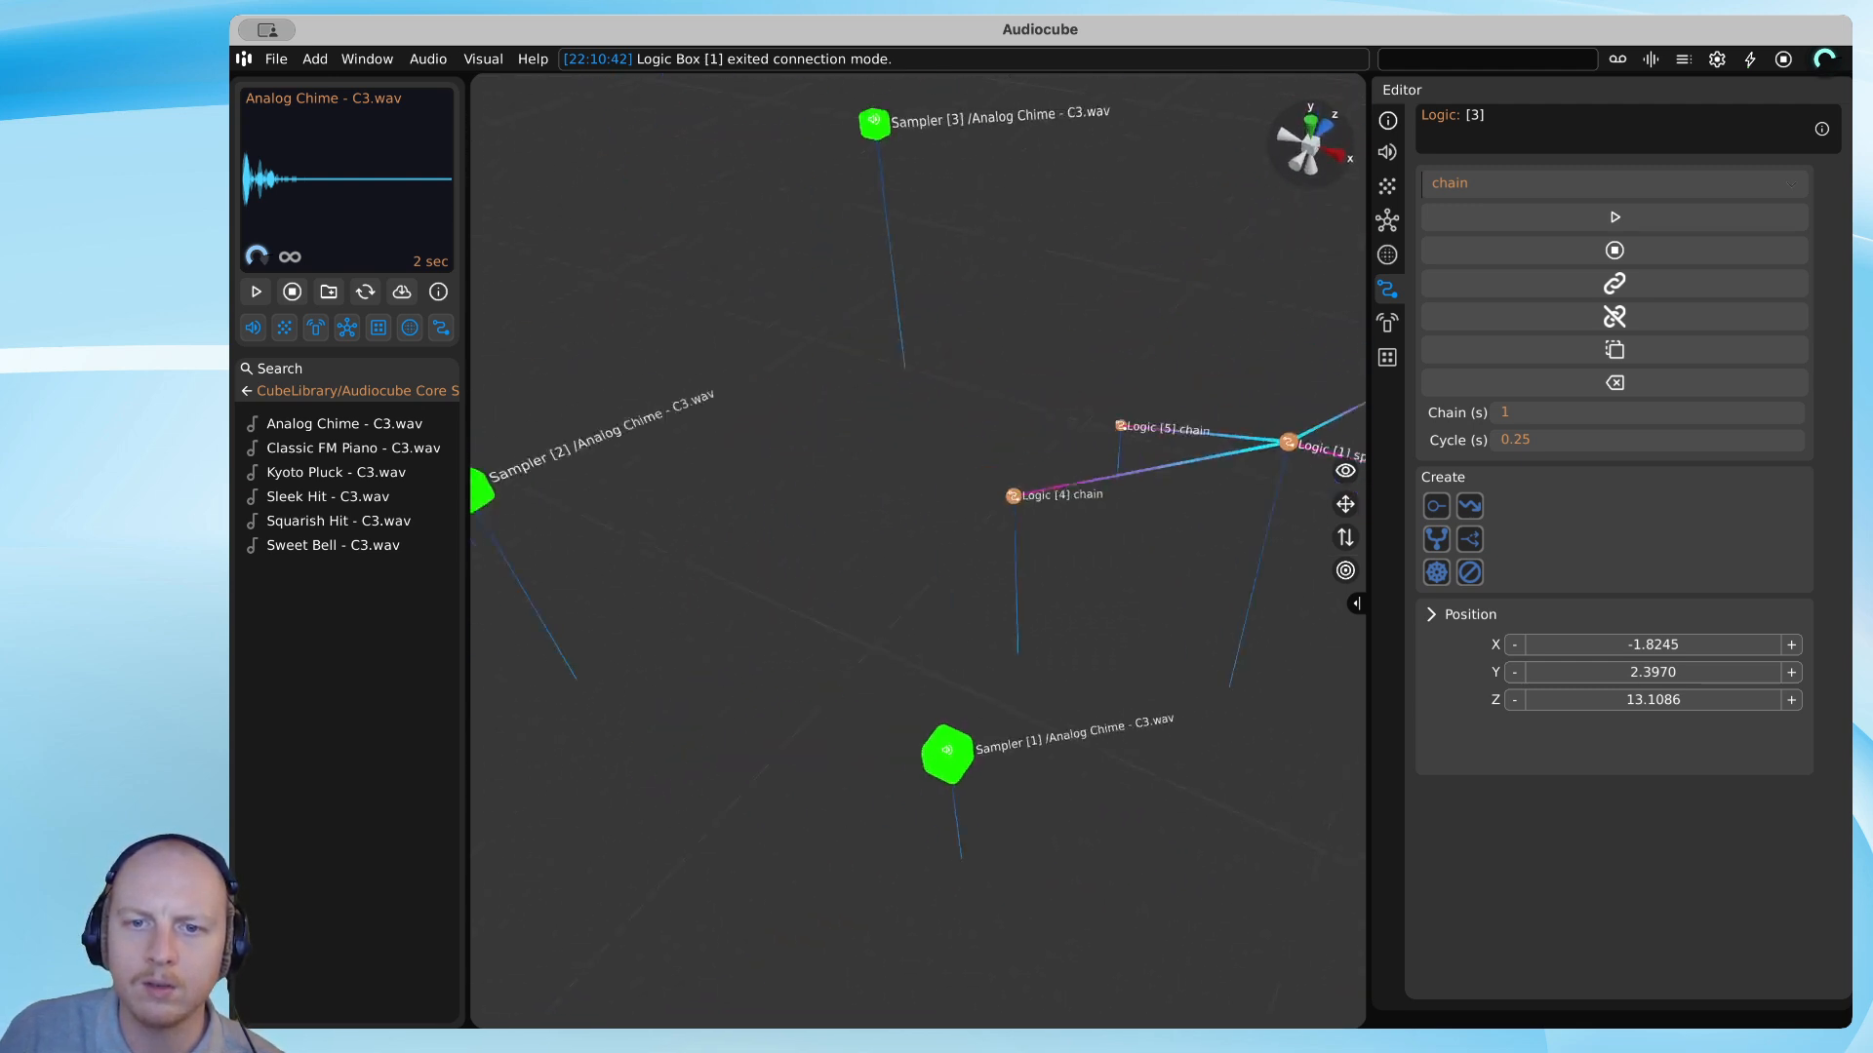
scroll(1246, 477, down, 4)
drag(1367, 421, 1582, 421)
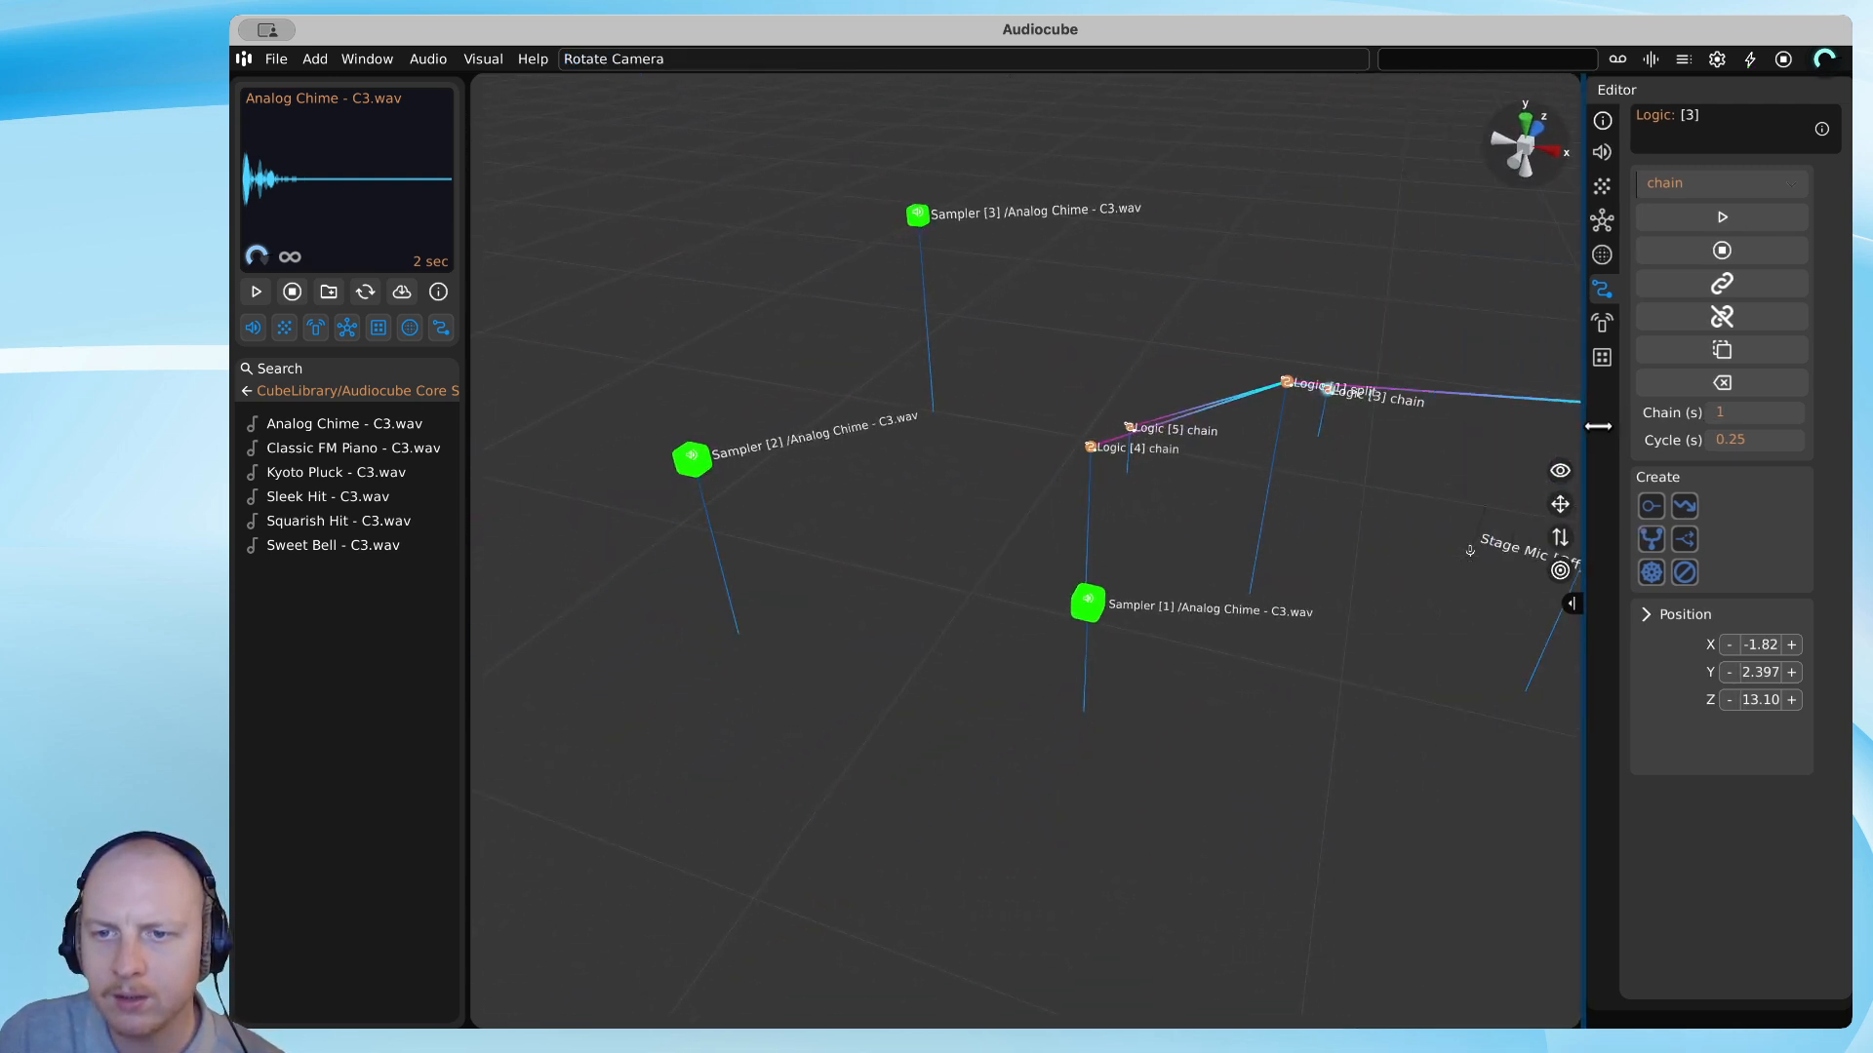
drag(466, 475, 367, 475)
Raise Logic [5] and move Logic [3] up to about X -2.82, Y 4.41, Z 14.20.
key(w)
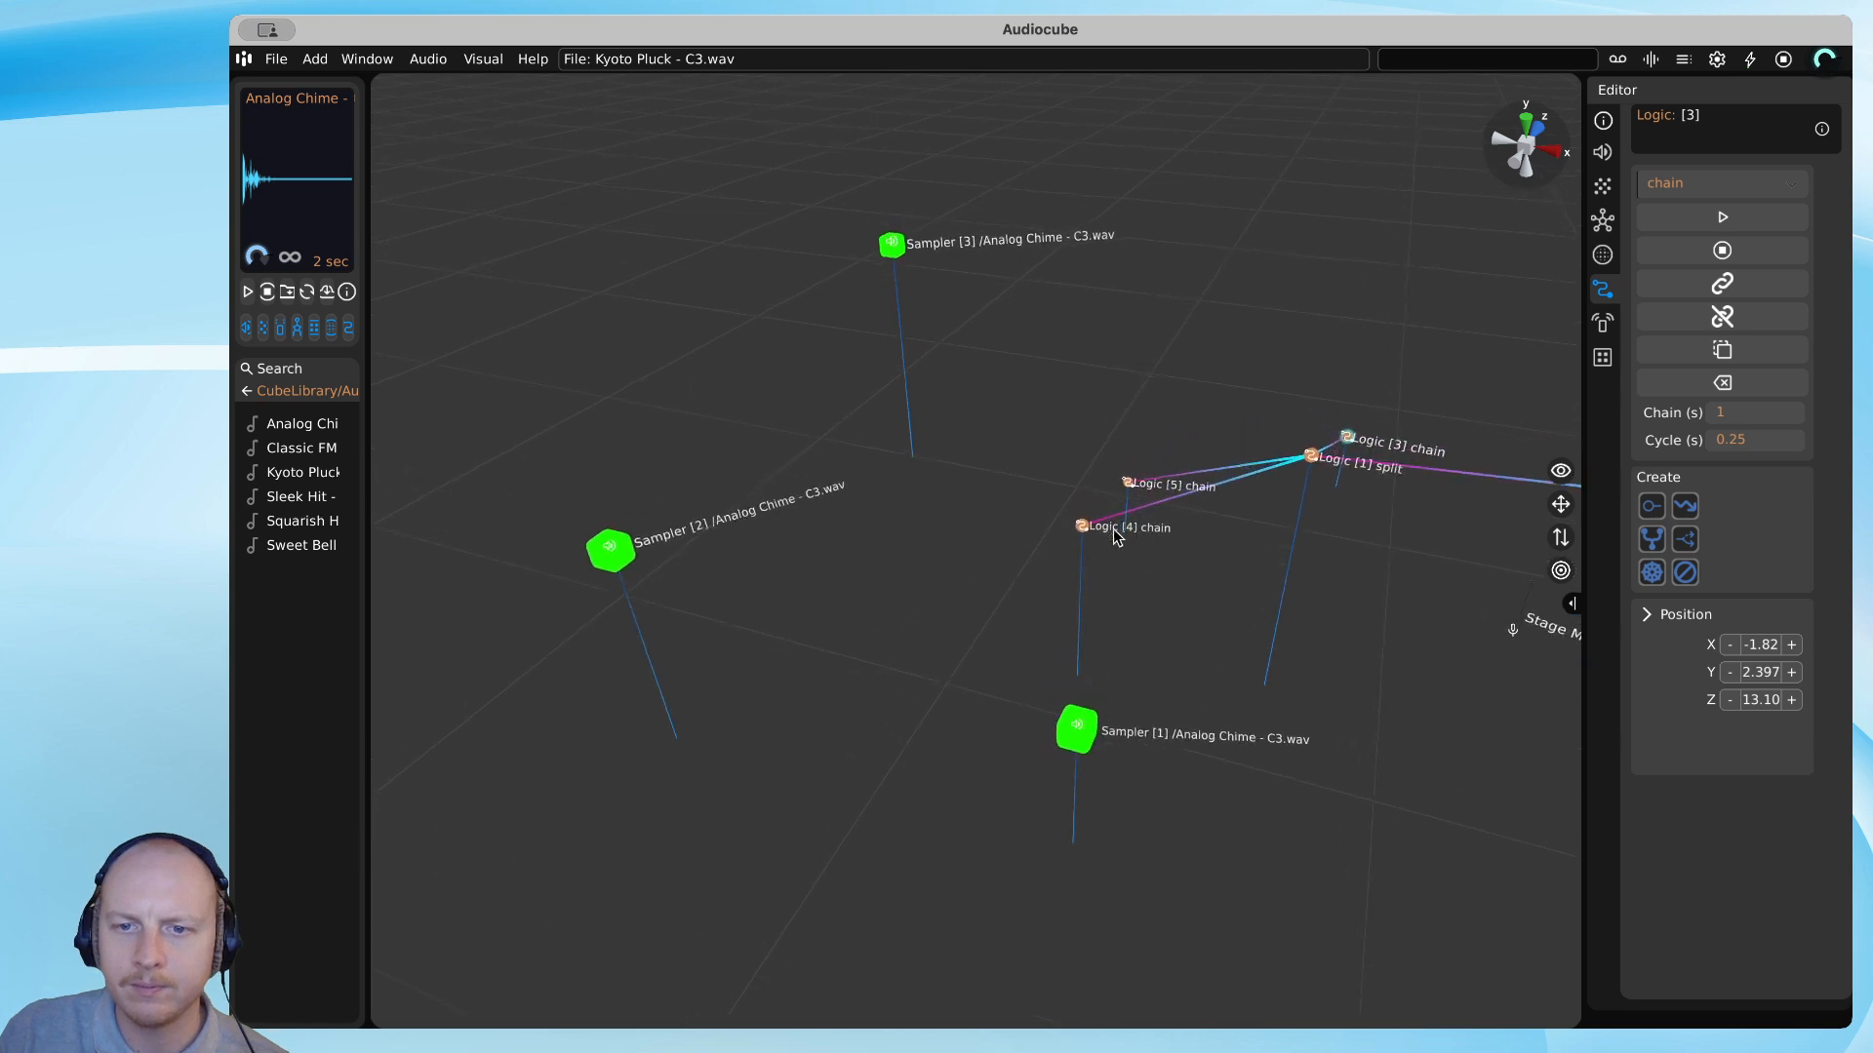
drag(1107, 527, 1112, 442)
drag(1351, 474, 1333, 390)
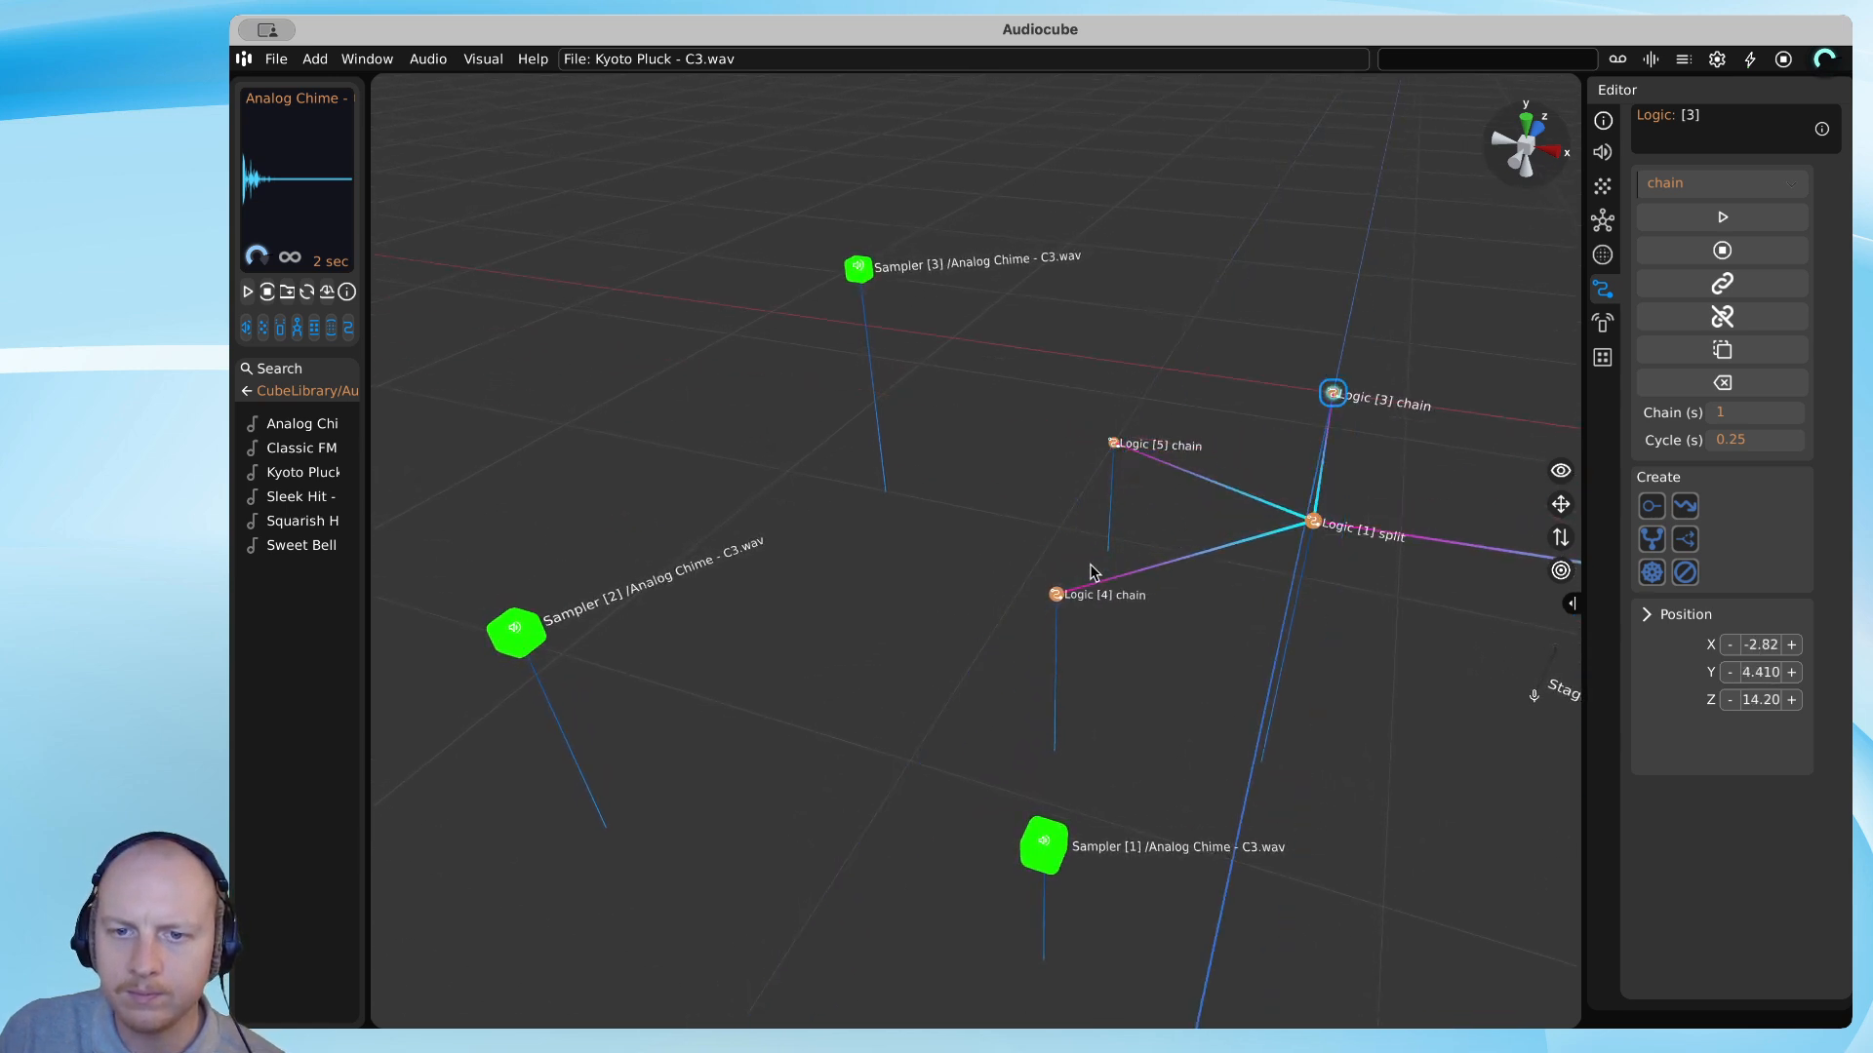
Move Logic [4] slightly up, connect it to Sampler [2], and bring that sampler closer to the box.
drag(1055, 594, 1031, 554)
double_click(1028, 559)
drag(511, 634, 746, 617)
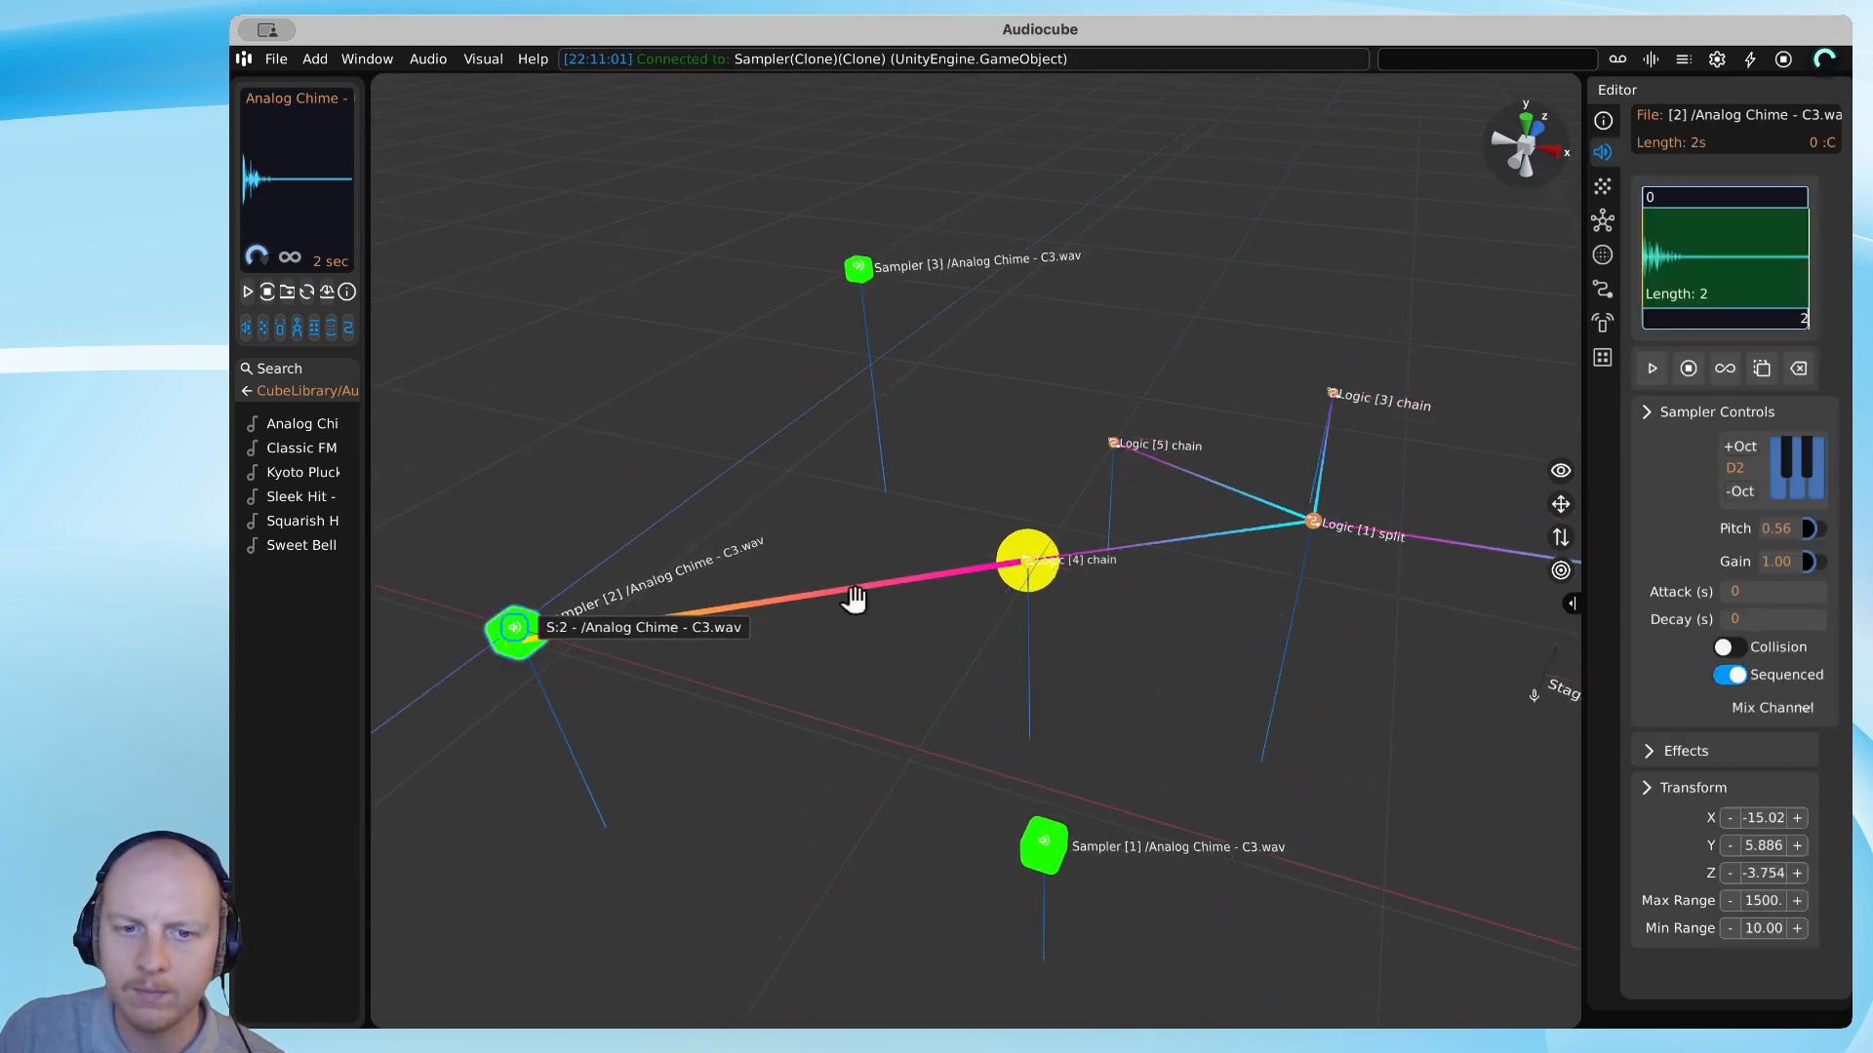
double_click(1020, 560)
Connect the Logic [5] chain box to Sampler [3].
double_click(1114, 444)
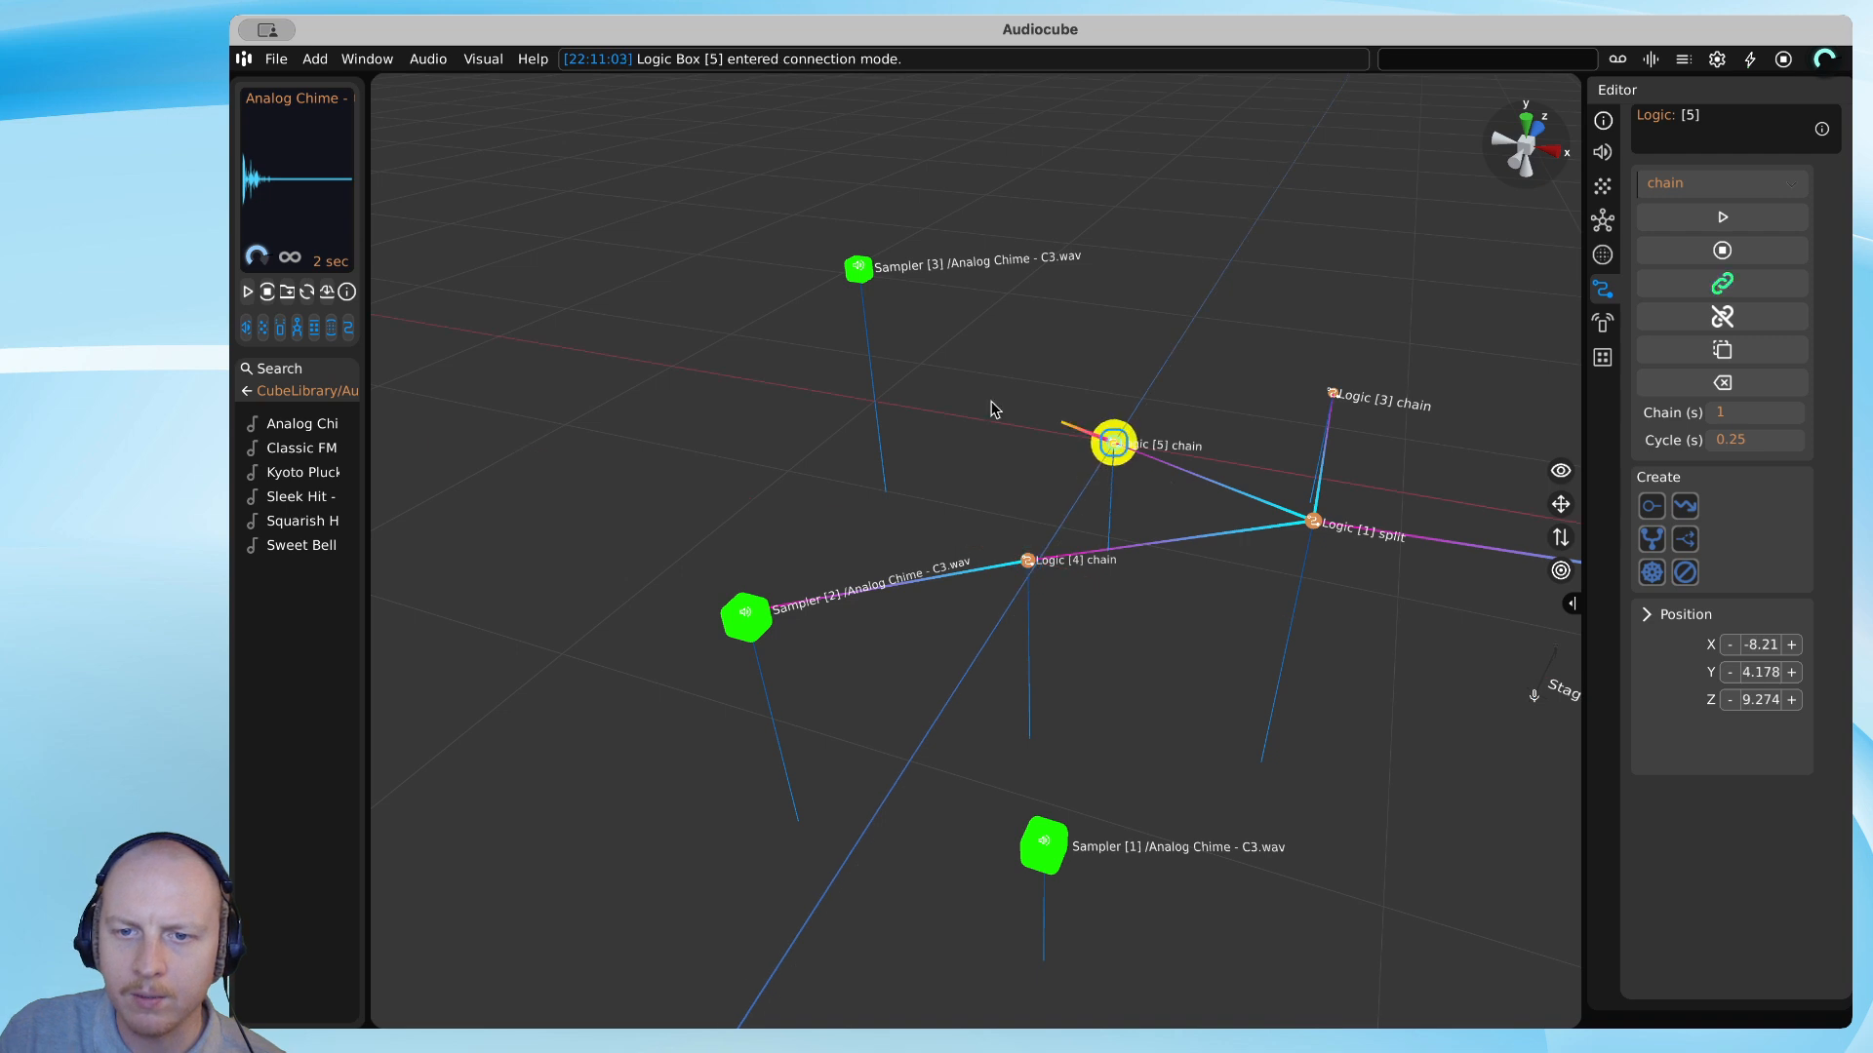
click(860, 267)
double_click(1114, 437)
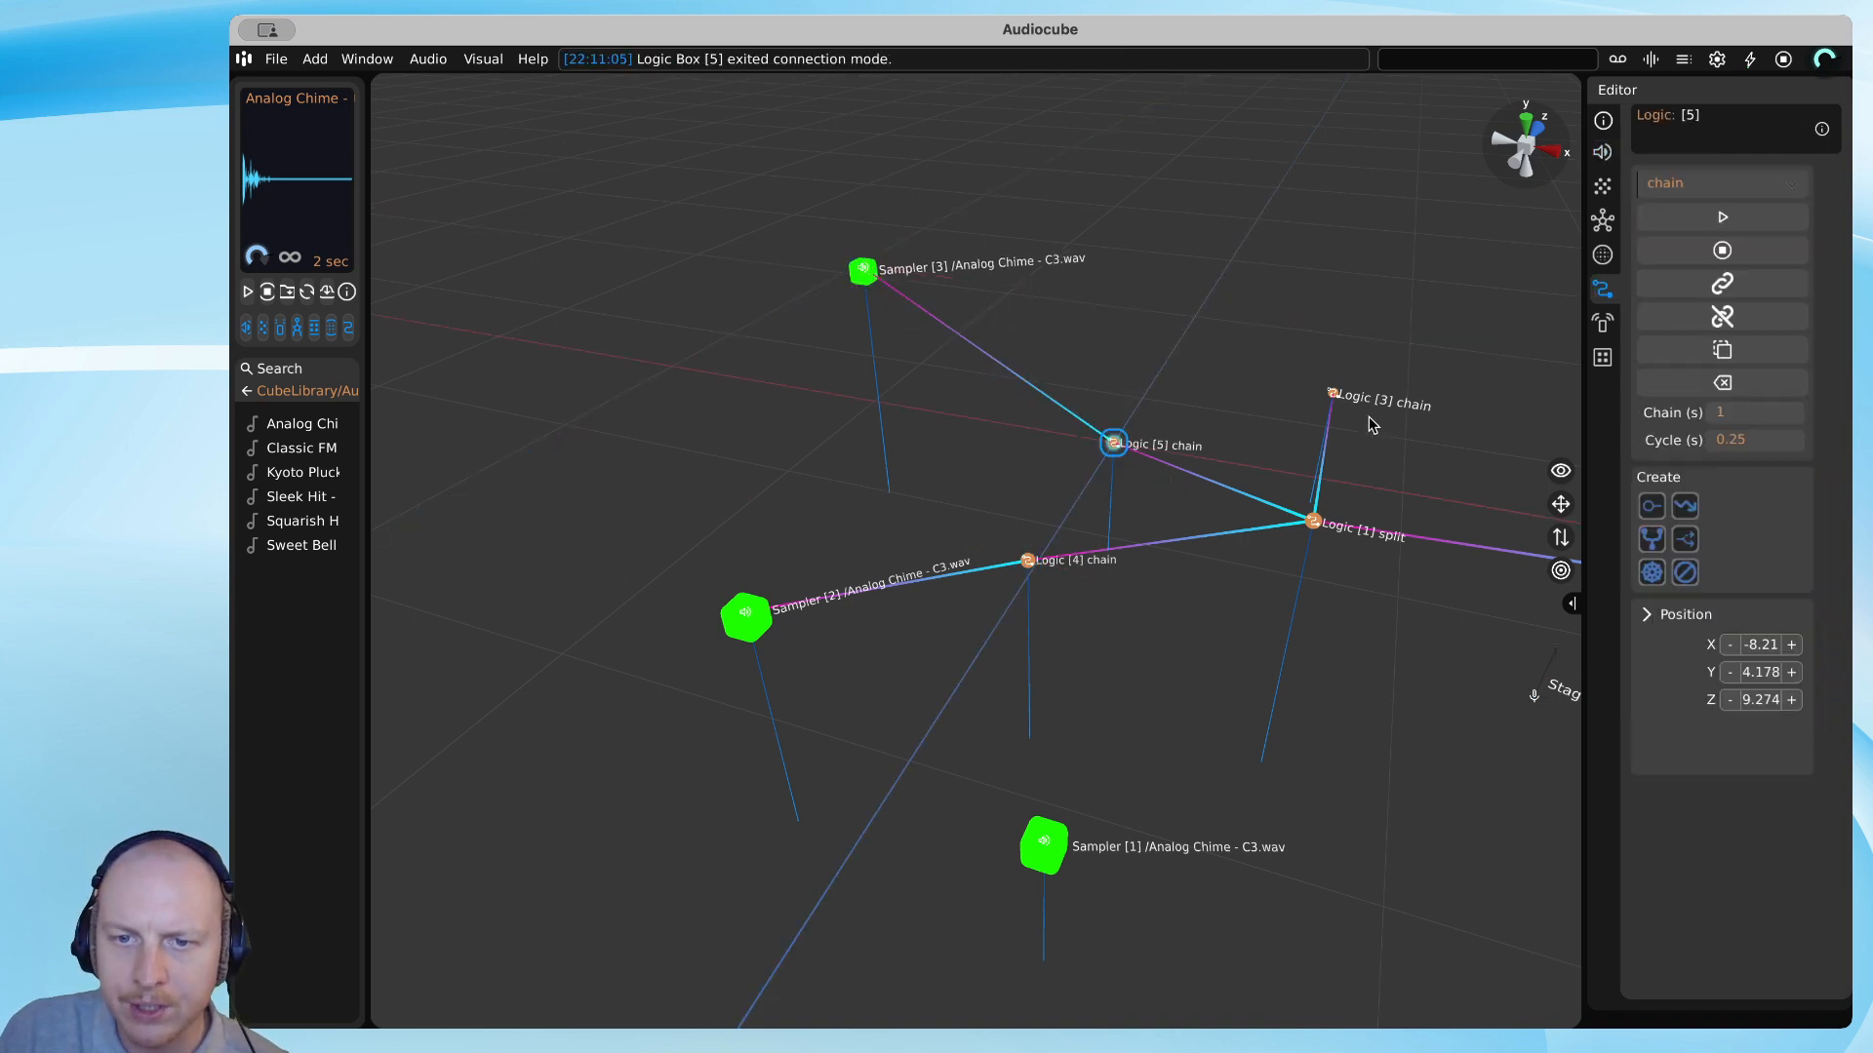
Connect the Logic [3] chain box to Sampler [1].
double_click(1331, 388)
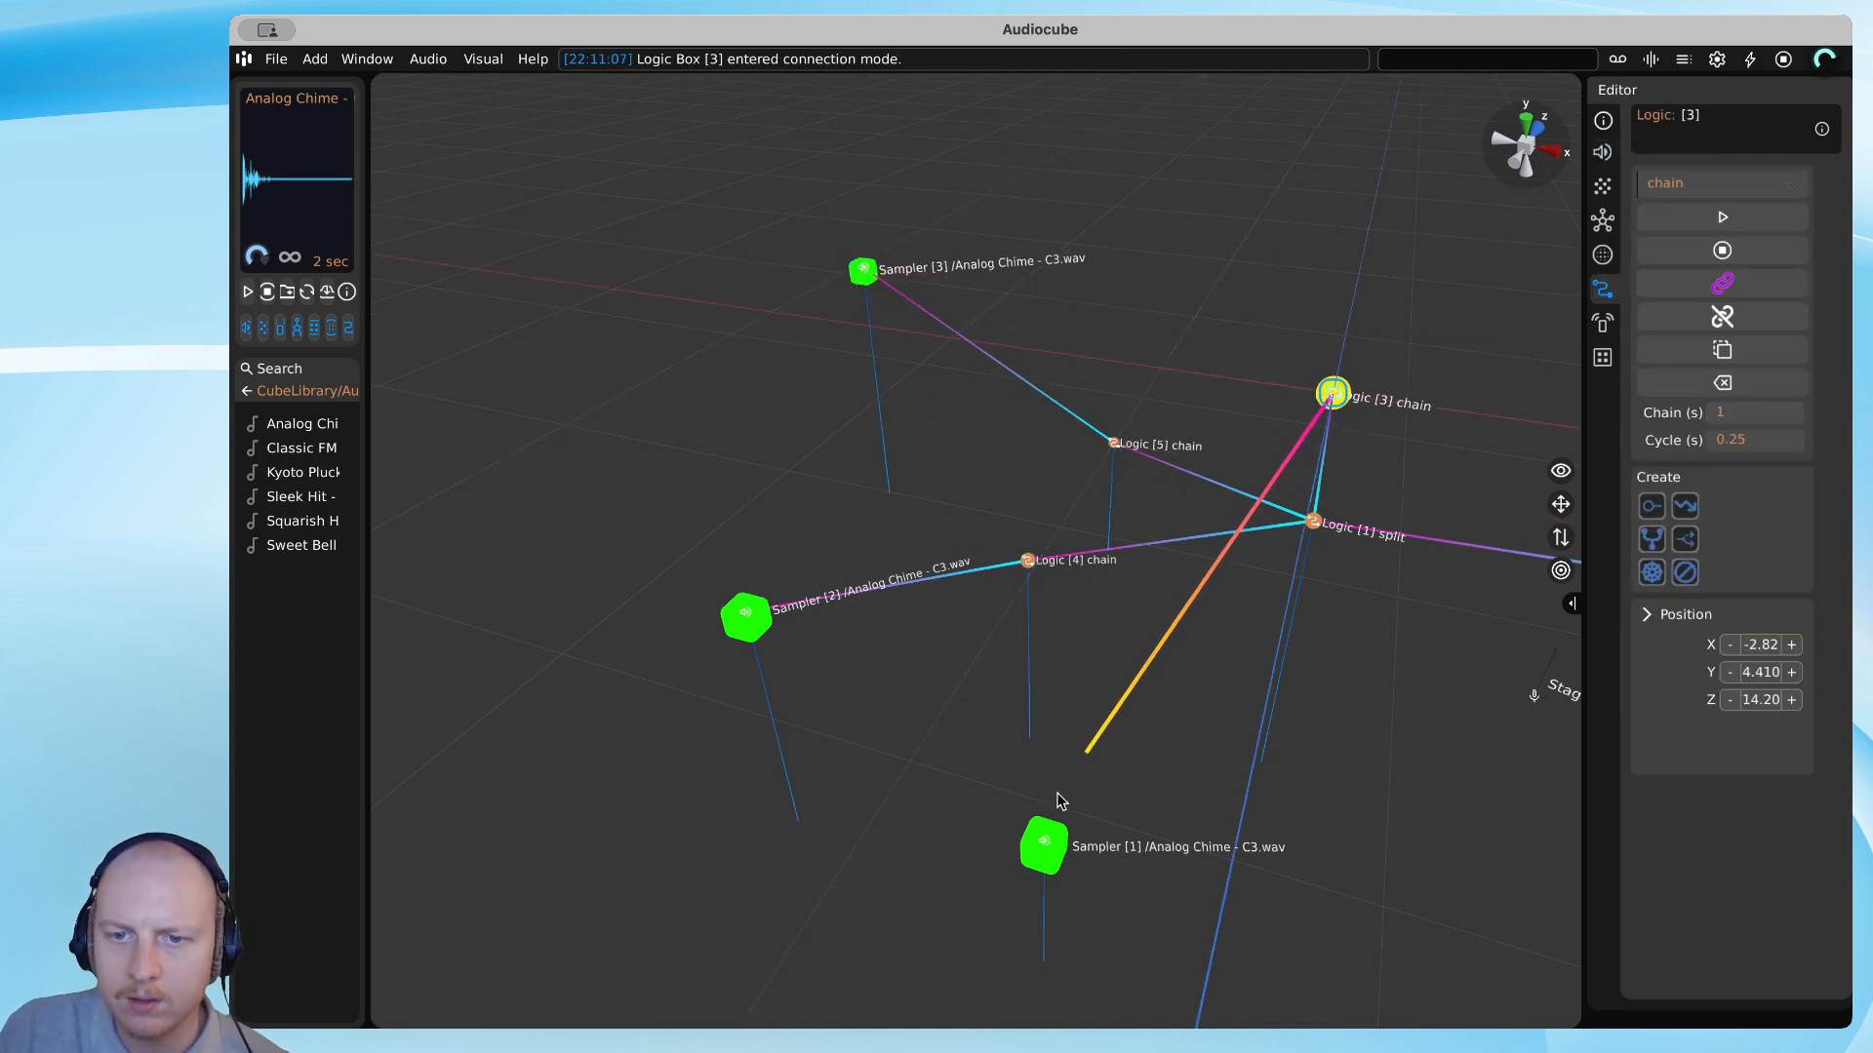
click(1044, 840)
double_click(1327, 394)
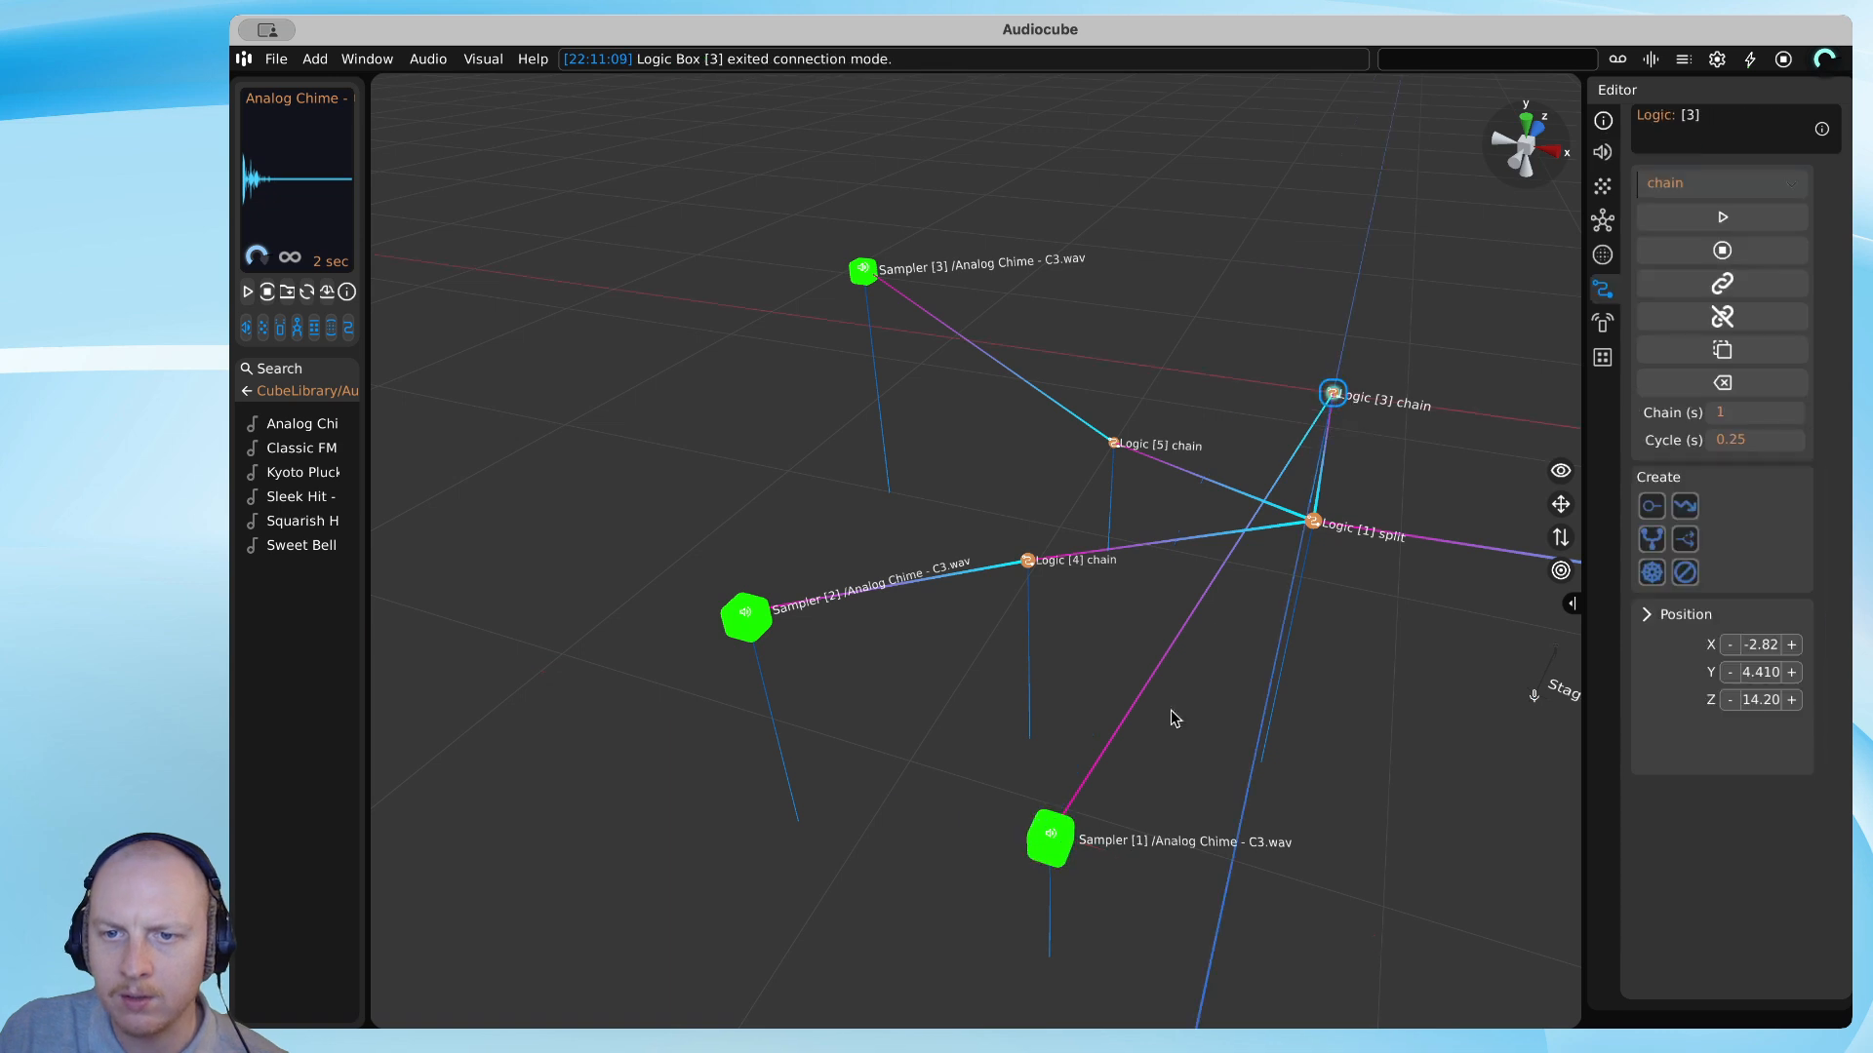
Move Sampler [1] behind Logic [3], and shift Logic [3] to about X -4.37, Y 4.66, Z 13.80.
key(w)
drag(1042, 829, 1191, 354)
key(d)
key(s)
right_drag(1168, 402, 1063, 420)
scroll(1044, 521, up, 5)
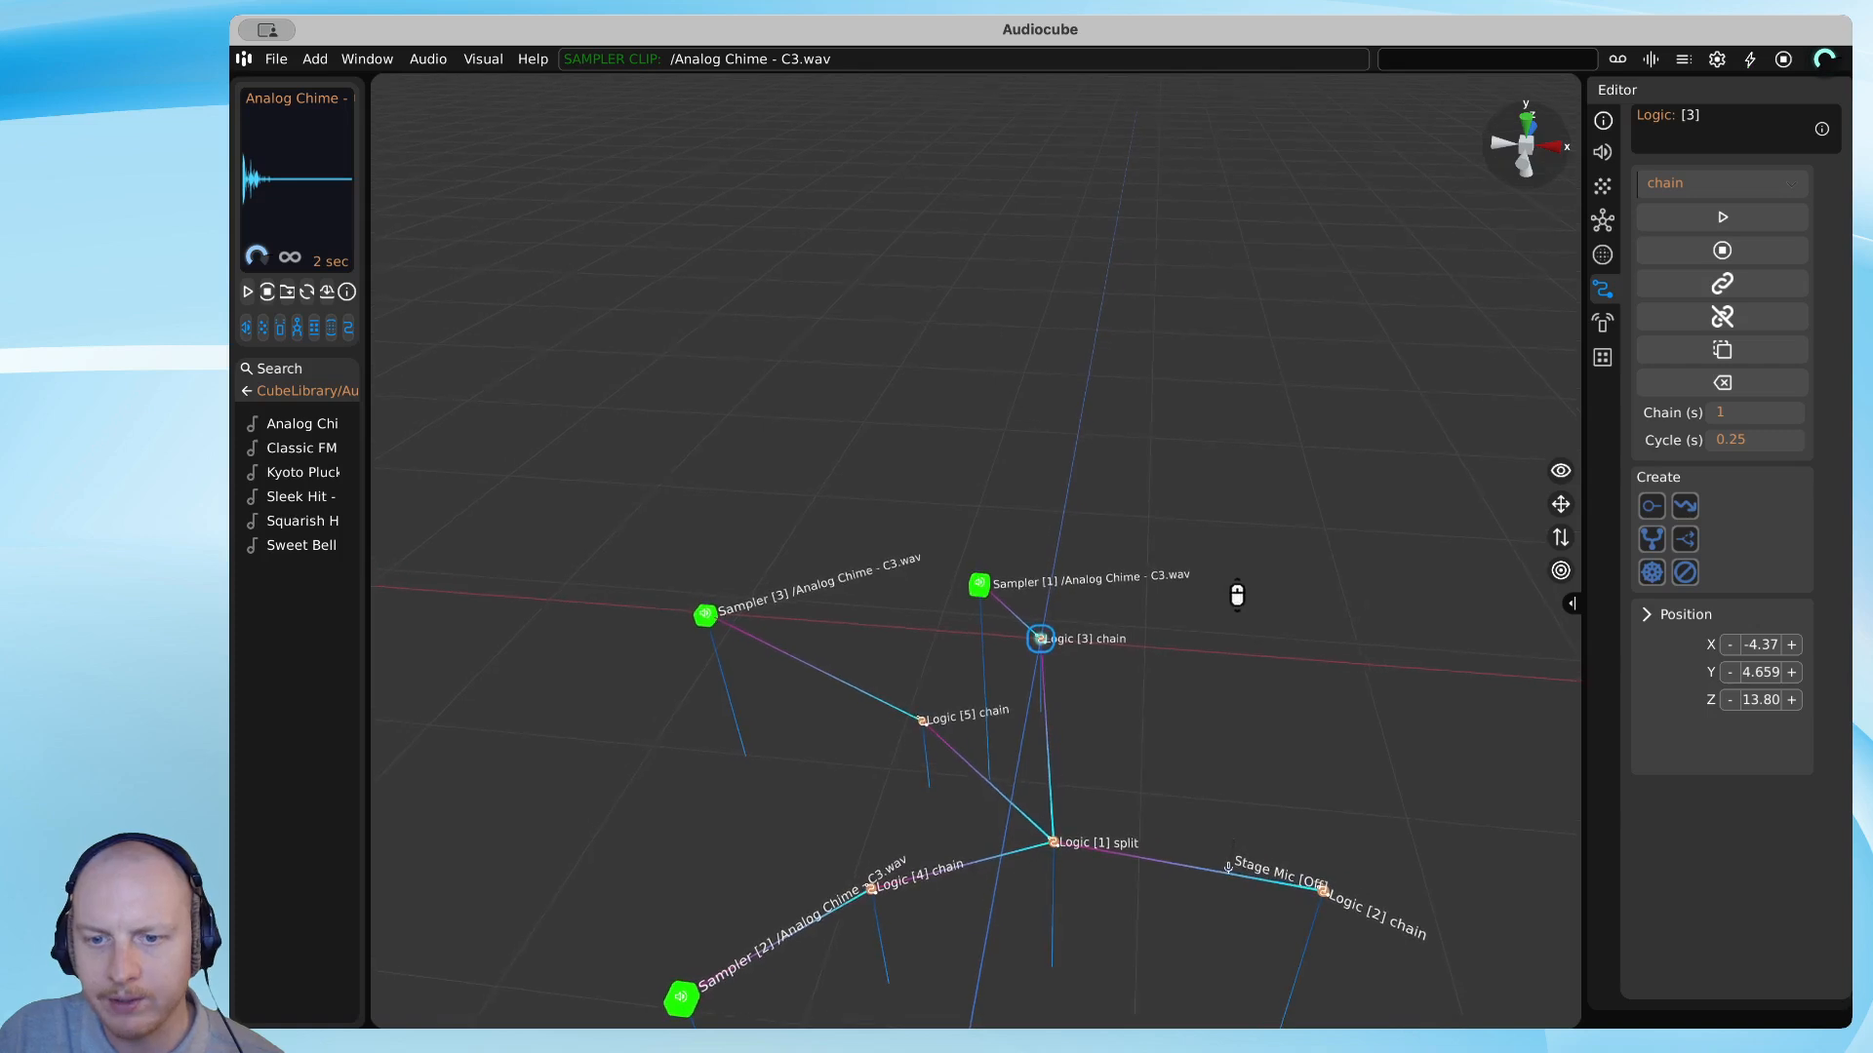
Move Logic [2] closer to the split box, at about X 0.27, Y 7.44, Z 0.30.
scroll(1237, 595, down, 1)
drag(1324, 875, 1201, 882)
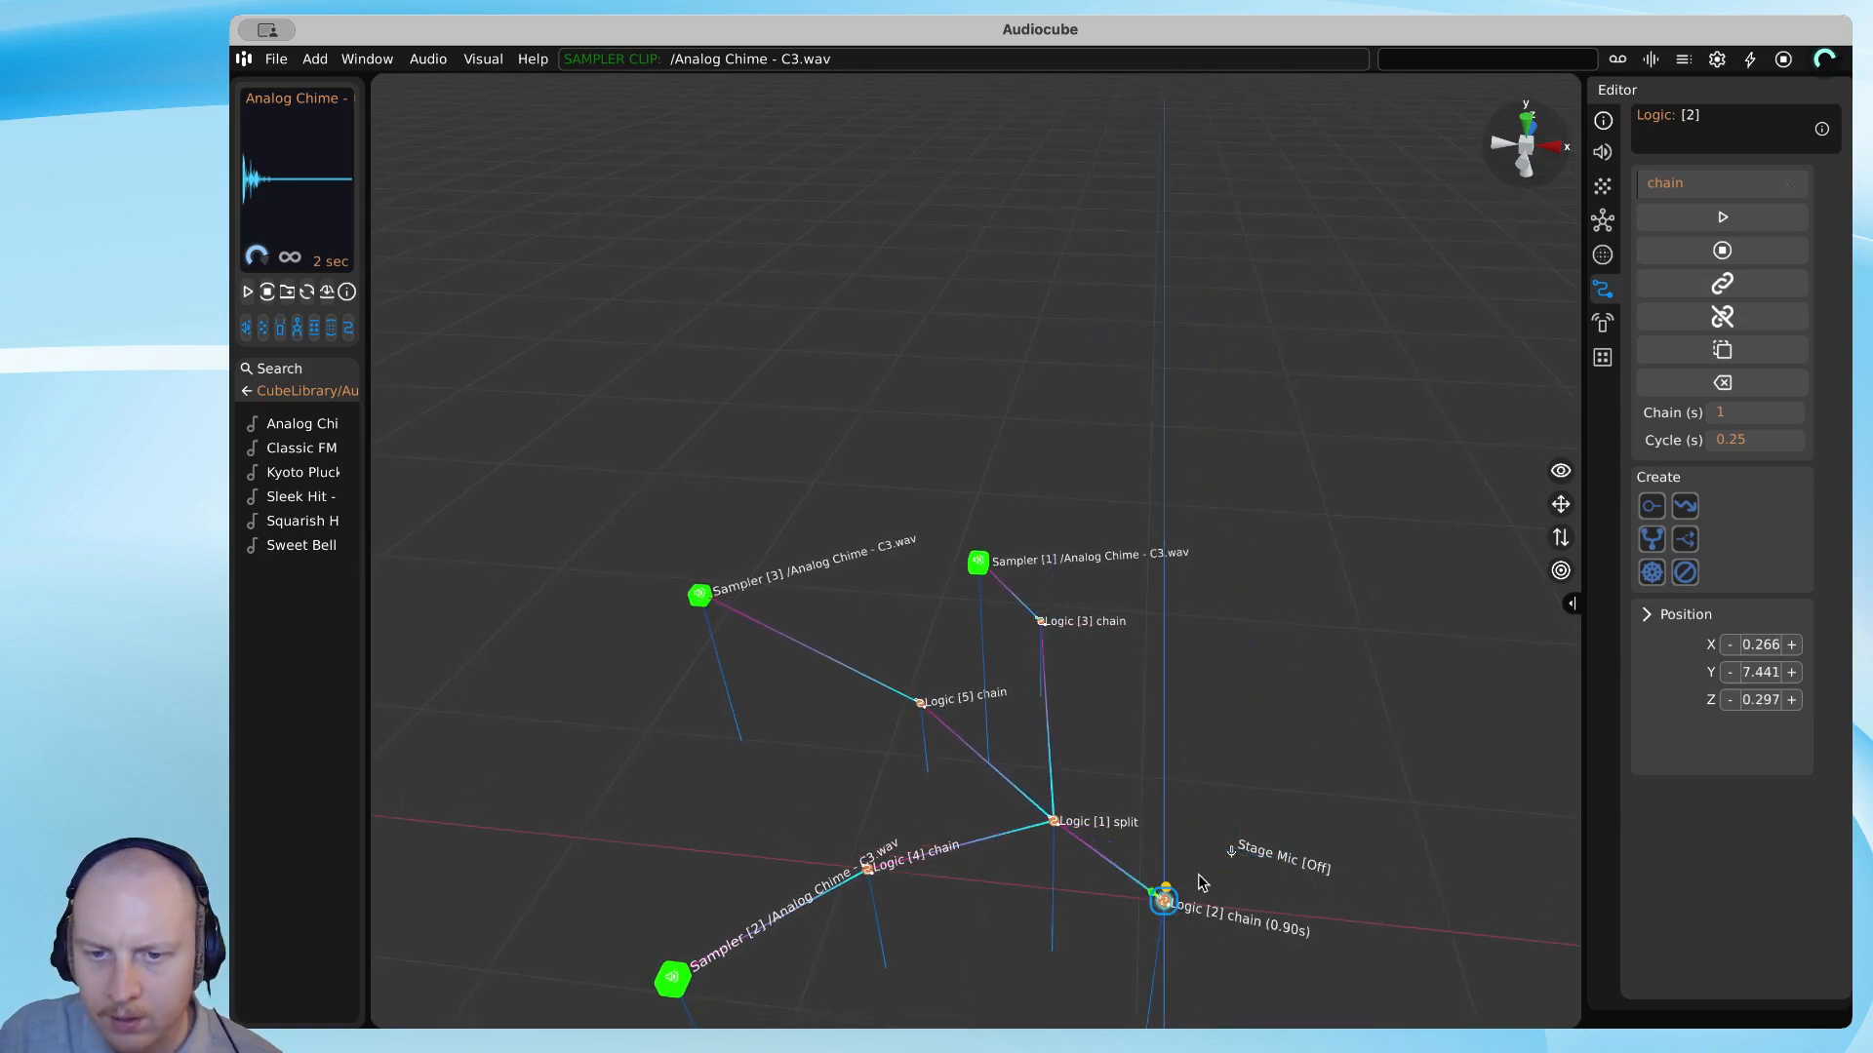
key(a)
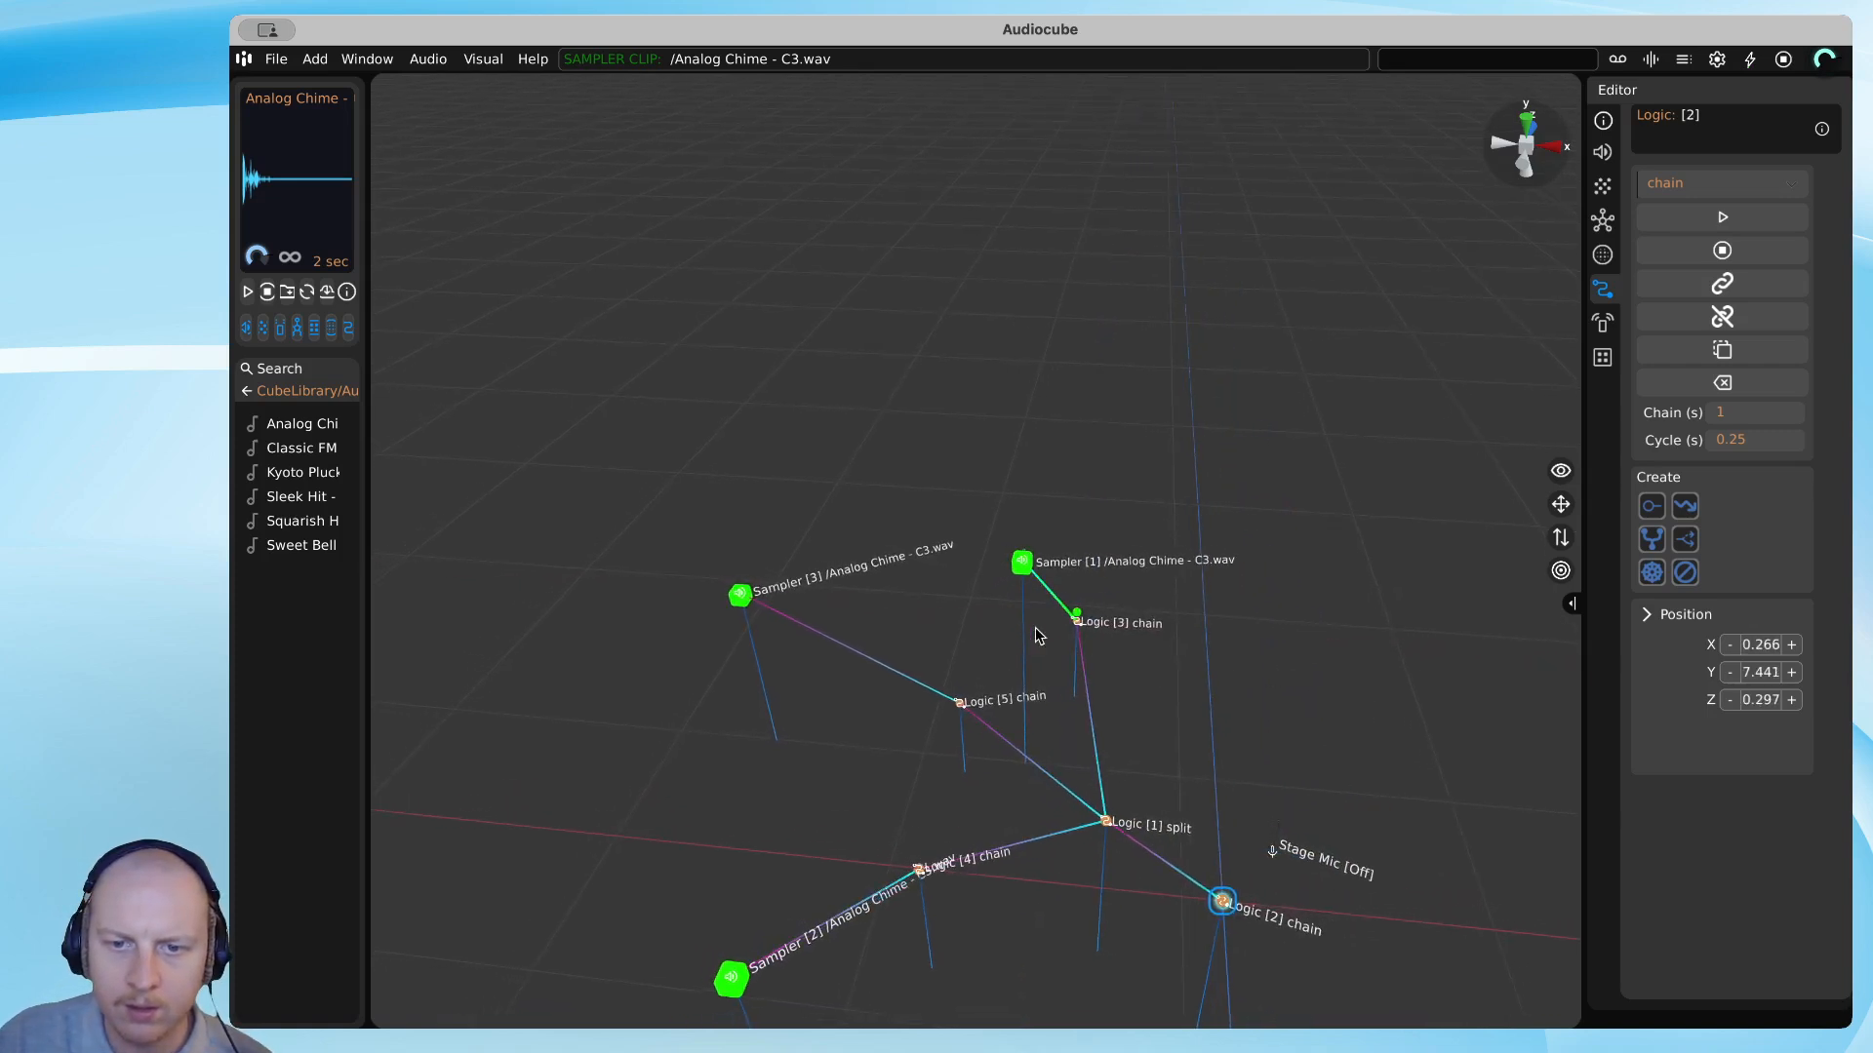
Pull Logic [4] and Sampler [2] in toward the split box, with the sampler at about X -7.33, Y 7.20, Z -1.31.
right_drag(1036, 635, 1050, 514)
scroll(1050, 514, down, 3)
drag(969, 669, 1080, 644)
drag(836, 858, 956, 777)
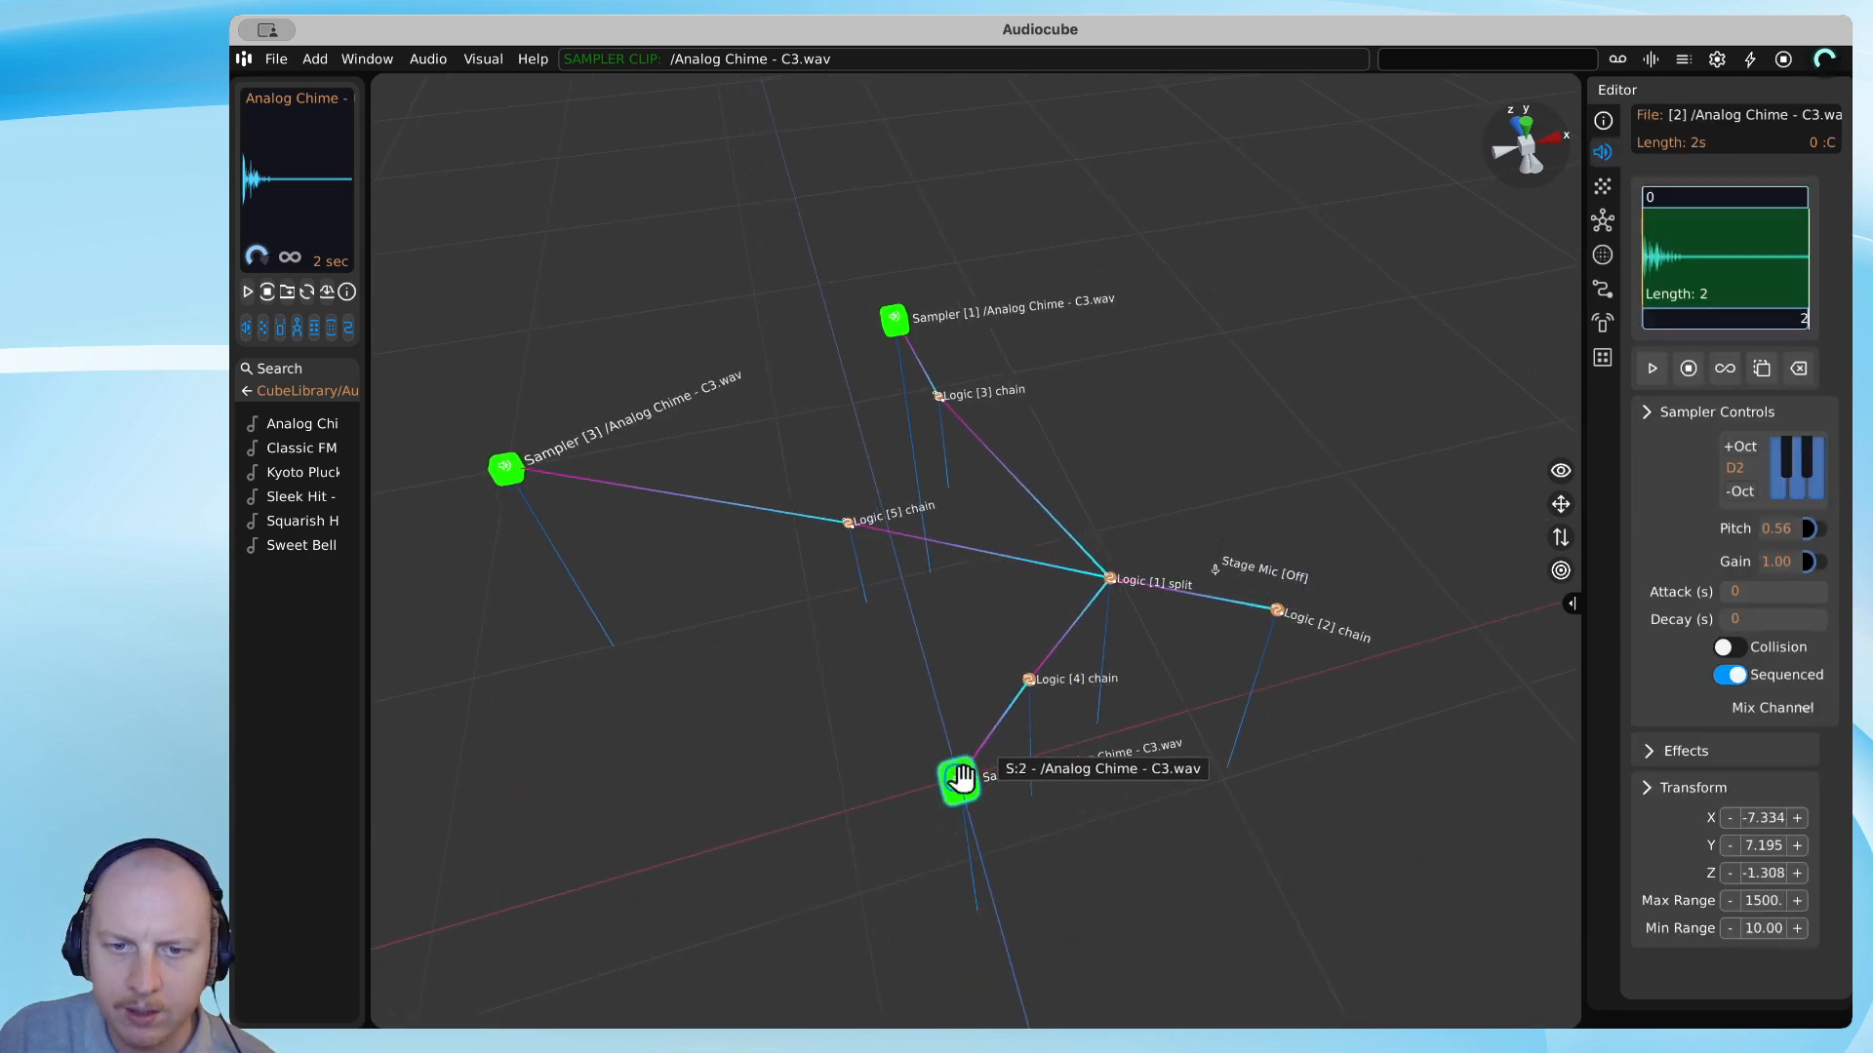
Gather Logic [5], Sampler [3], Logic [3] and Sampler [1] around the split box, with Logic [5] at about X -4.20, Y 3.29, Z 7.00.
drag(853, 518, 1004, 556)
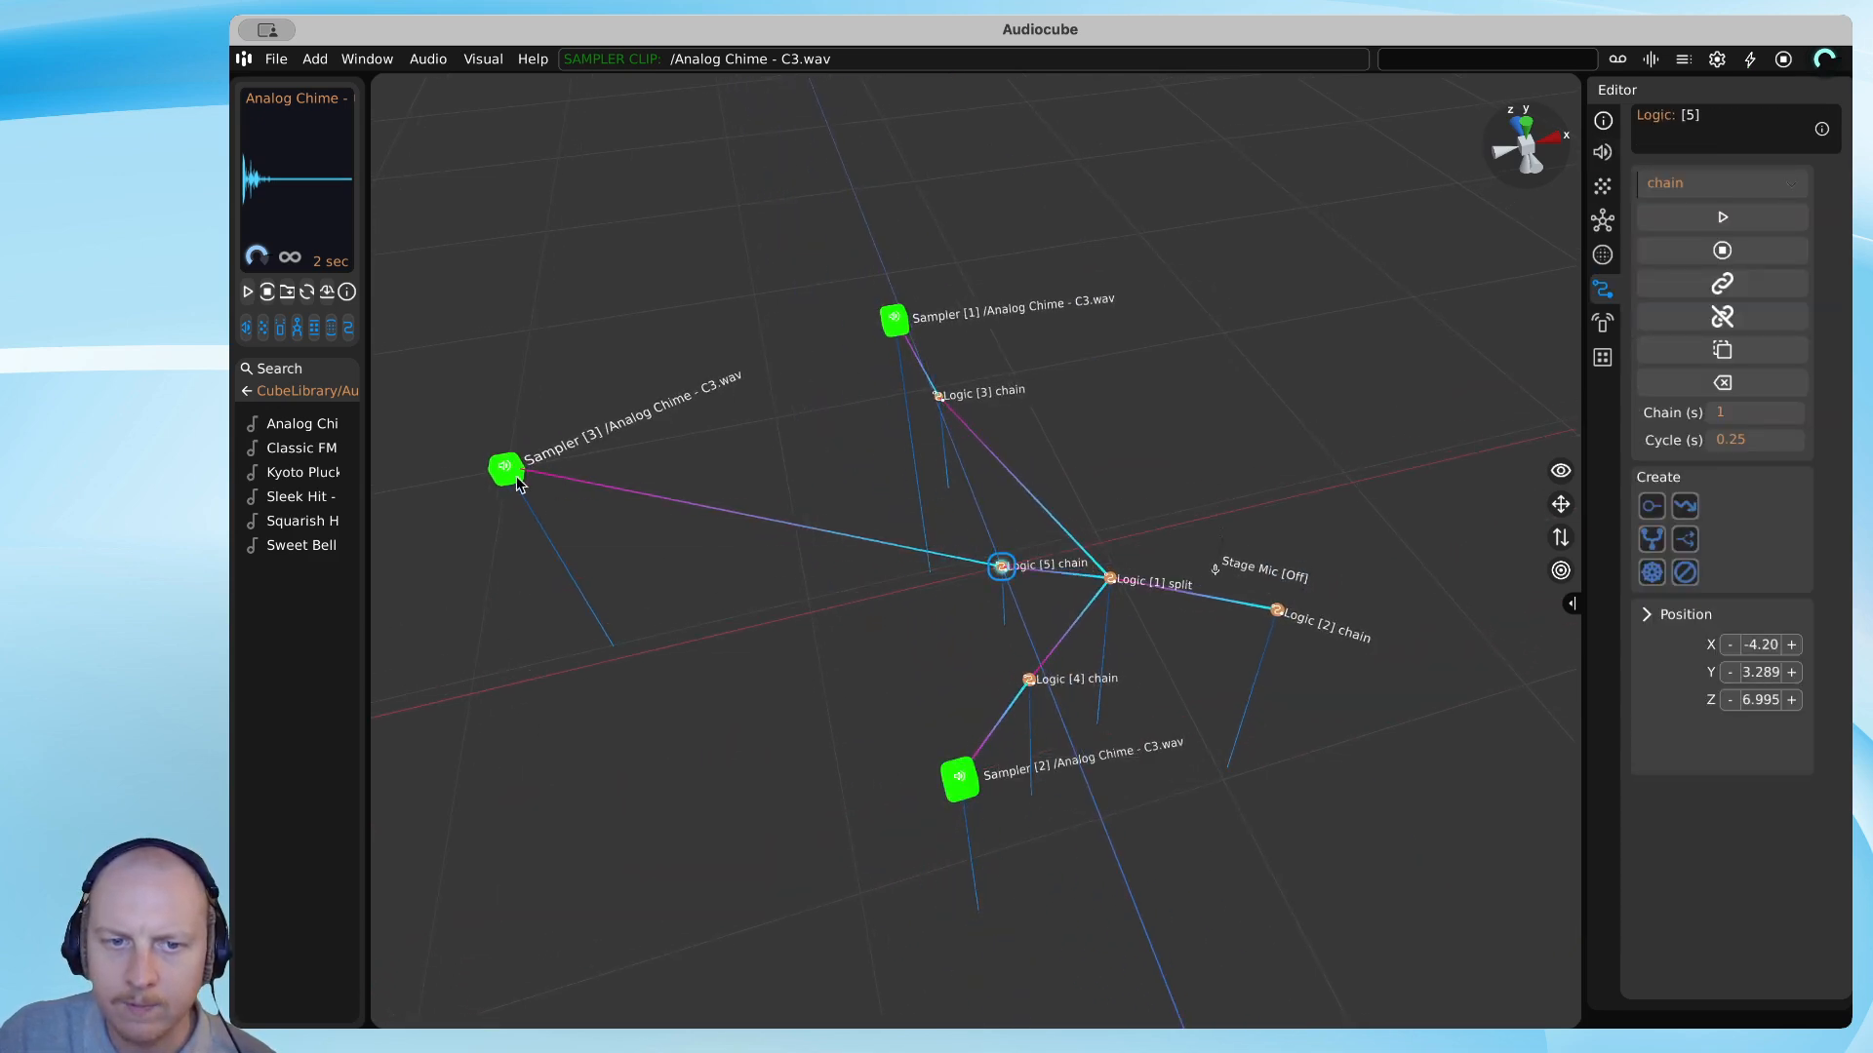
drag(517, 483, 914, 558)
drag(940, 392, 1065, 493)
drag(894, 320, 1025, 422)
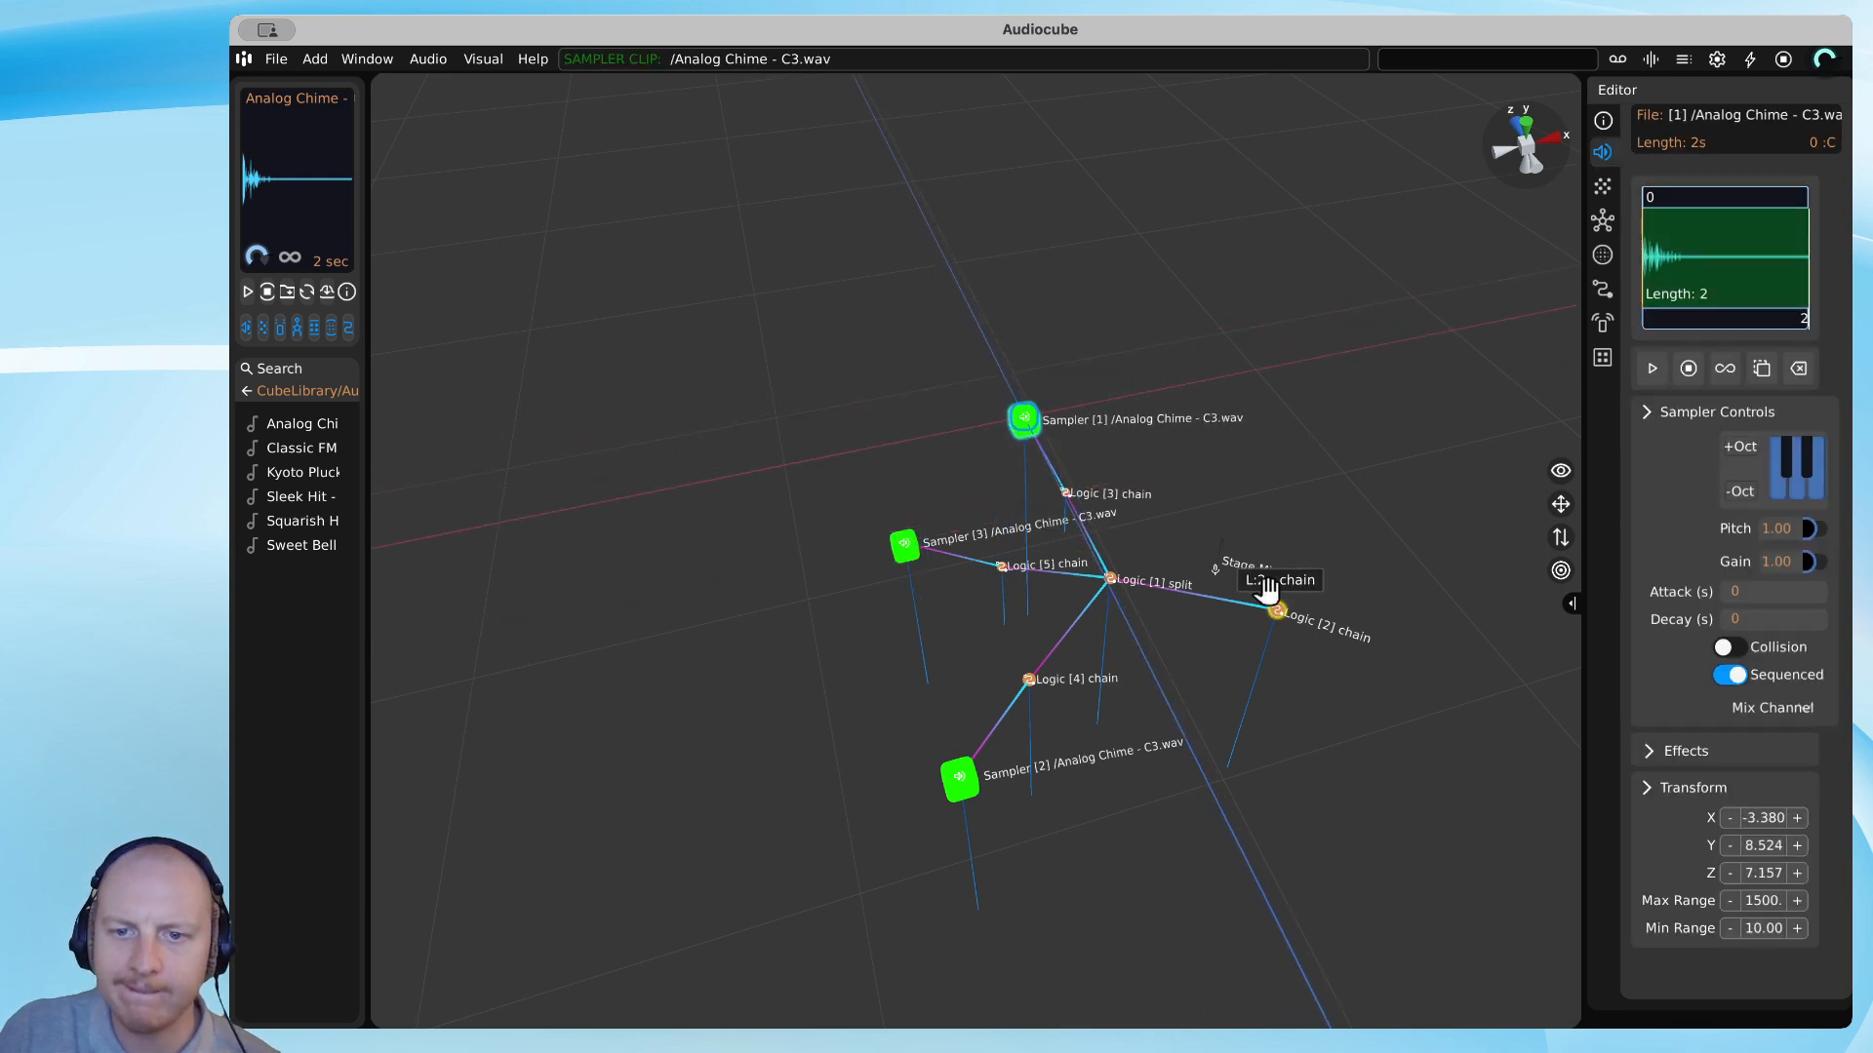
Trigger Logic [2] repeatedly to test how the split box passes its signal to the three sampler branches.
click(1275, 609)
scroll(1228, 613, up, 3)
scroll(1227, 613, up, 3)
double_click(1202, 592)
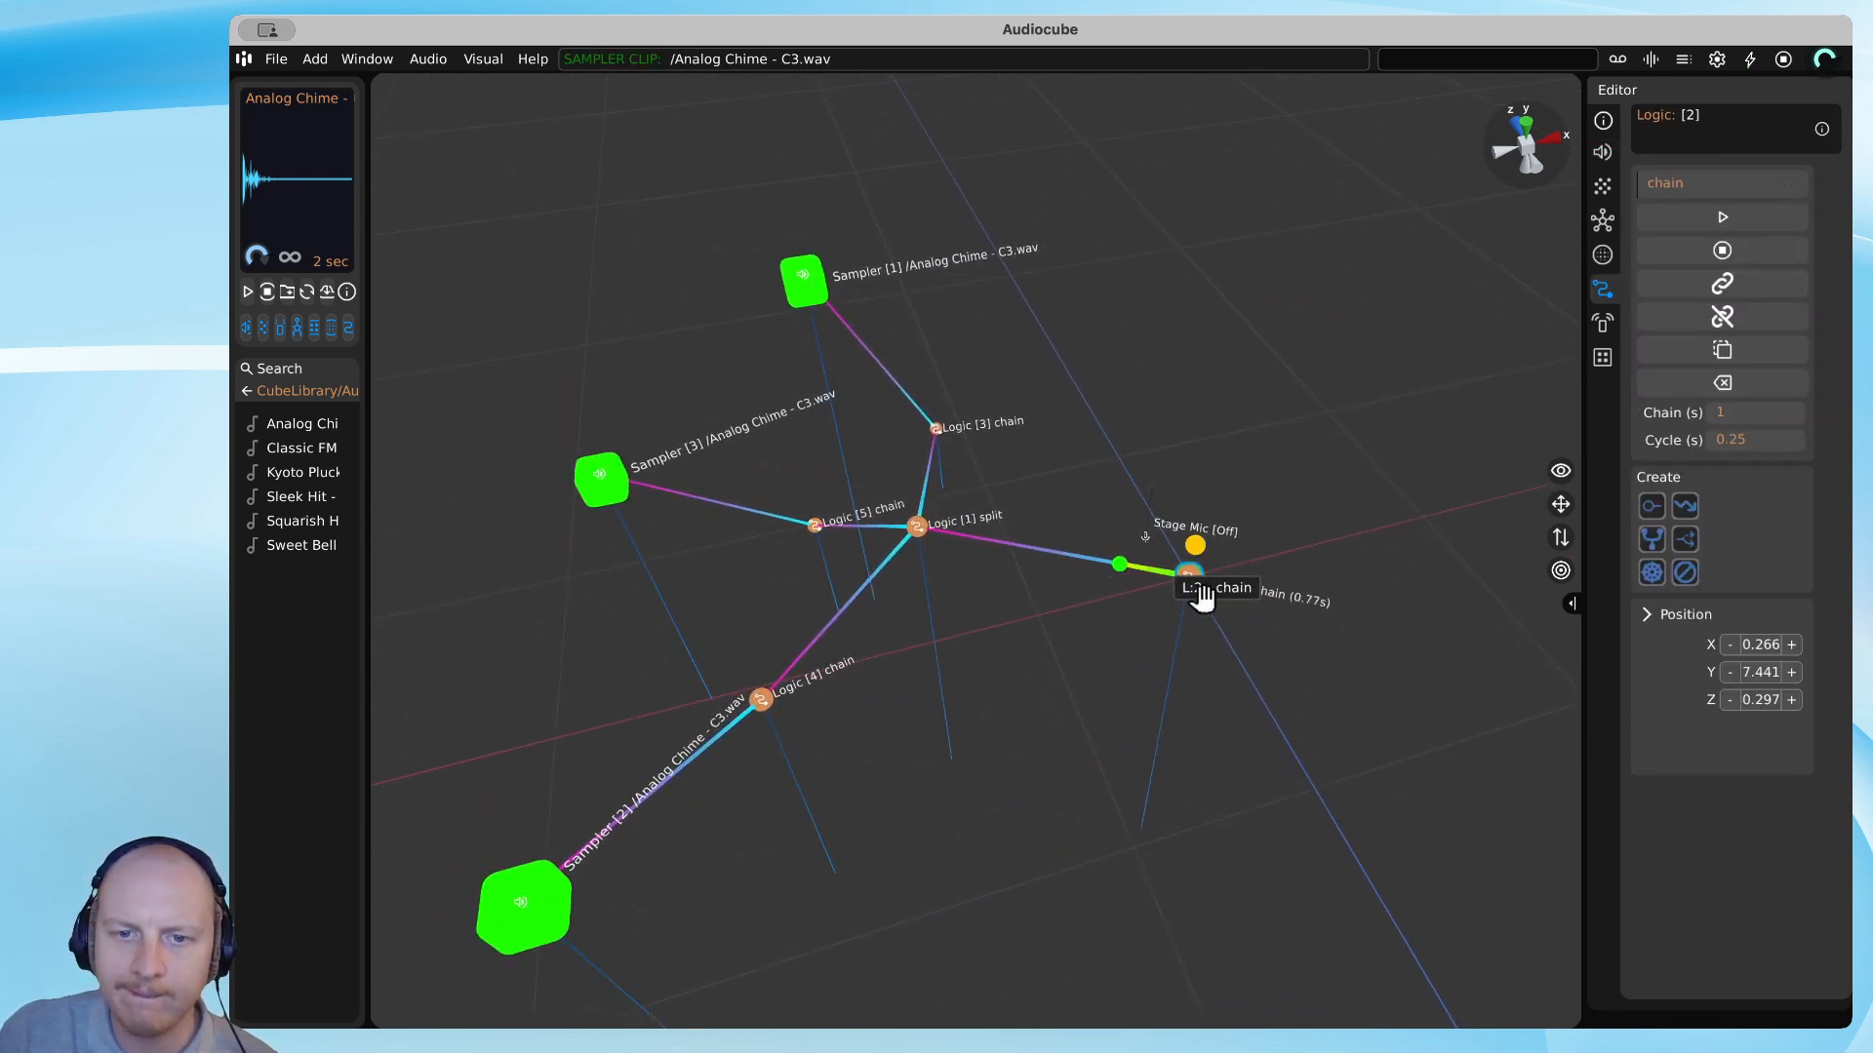
key(a)
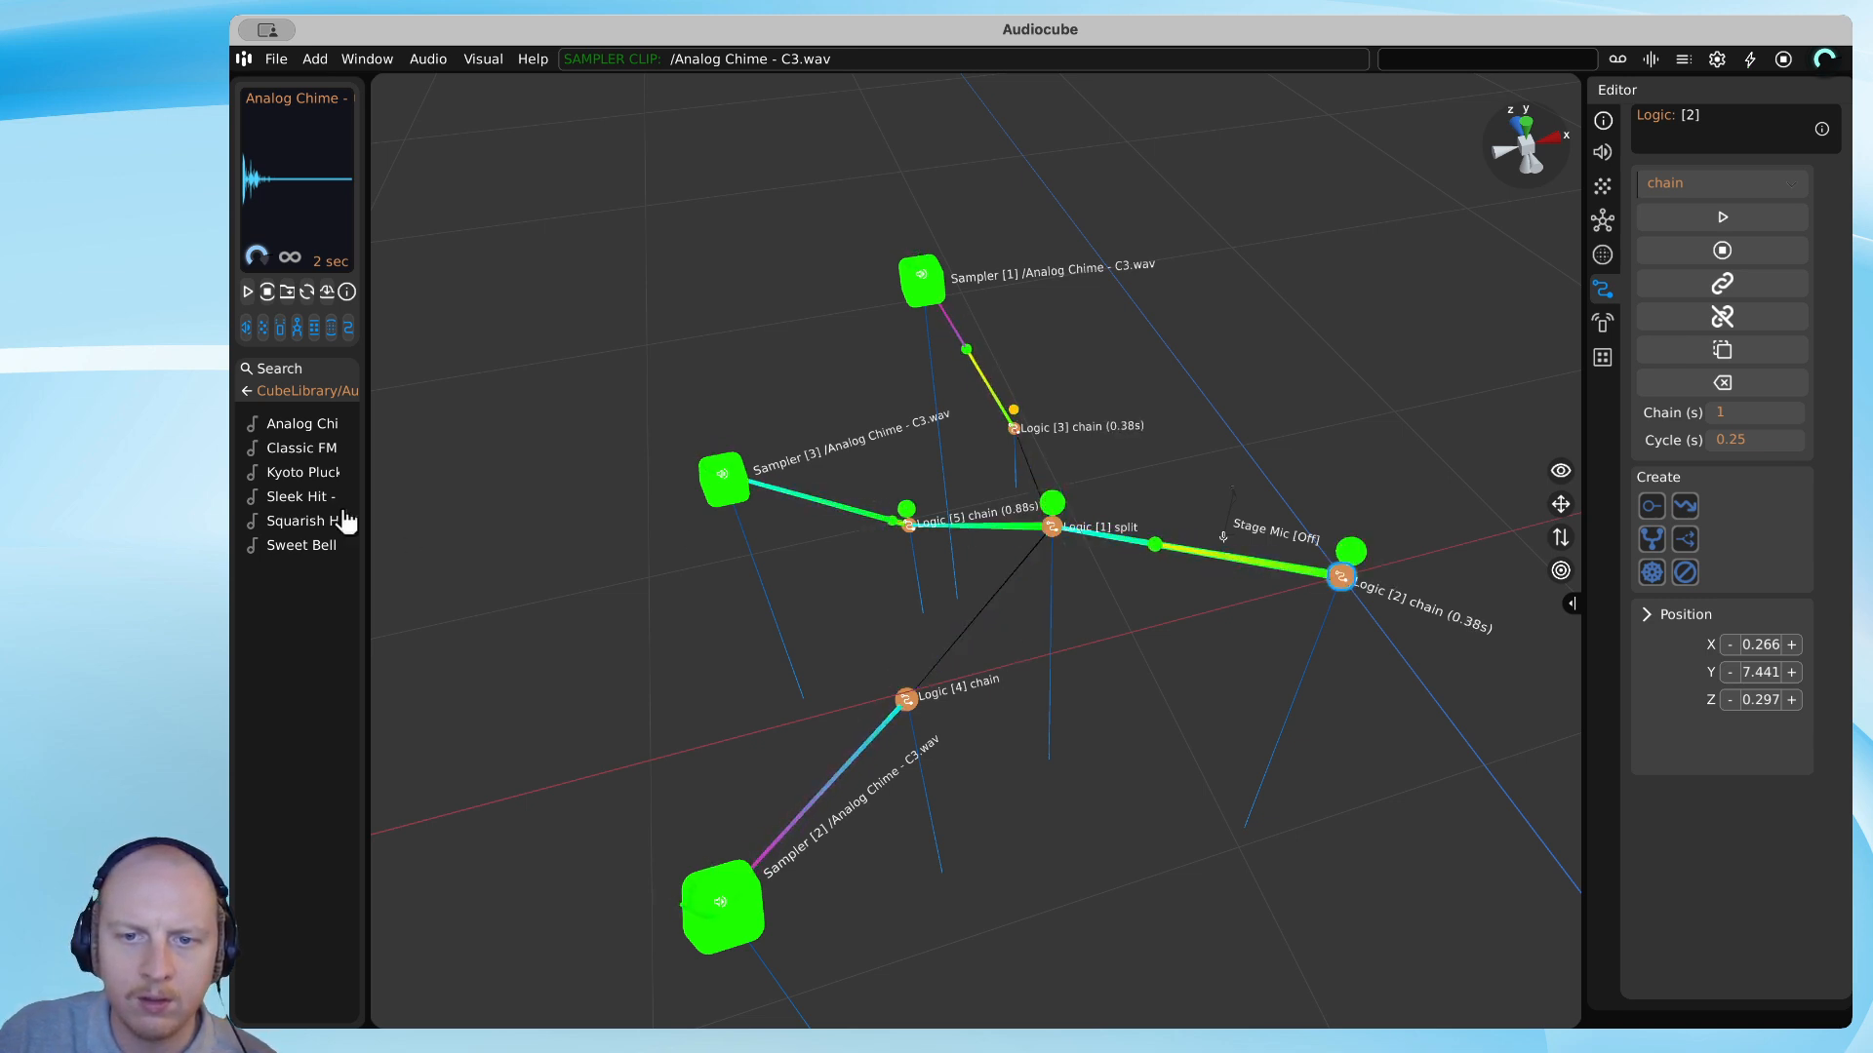
Widen the sample browser and place a ticker beside Logic [2] at about X 4.93, Y 5.52, Z 0.35.
drag(379, 311, 505, 312)
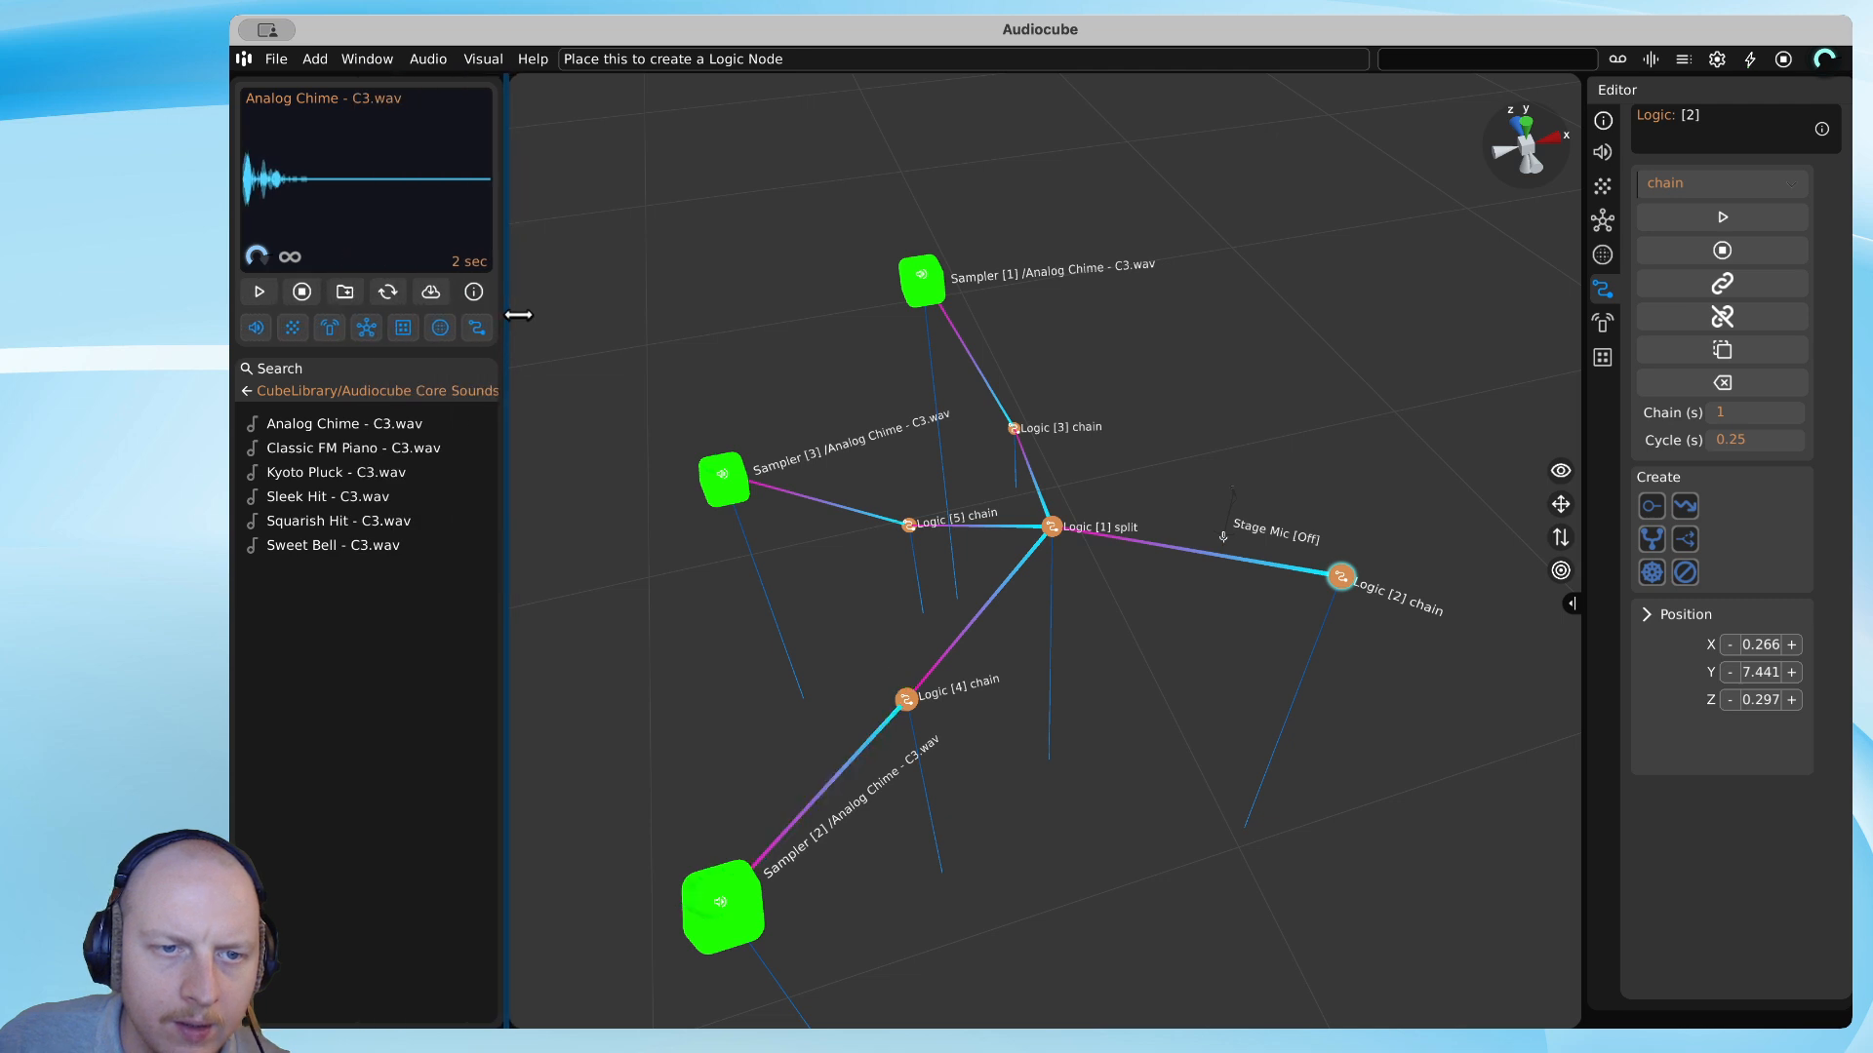
drag(878, 488, 1534, 819)
drag(1532, 571, 1354, 466)
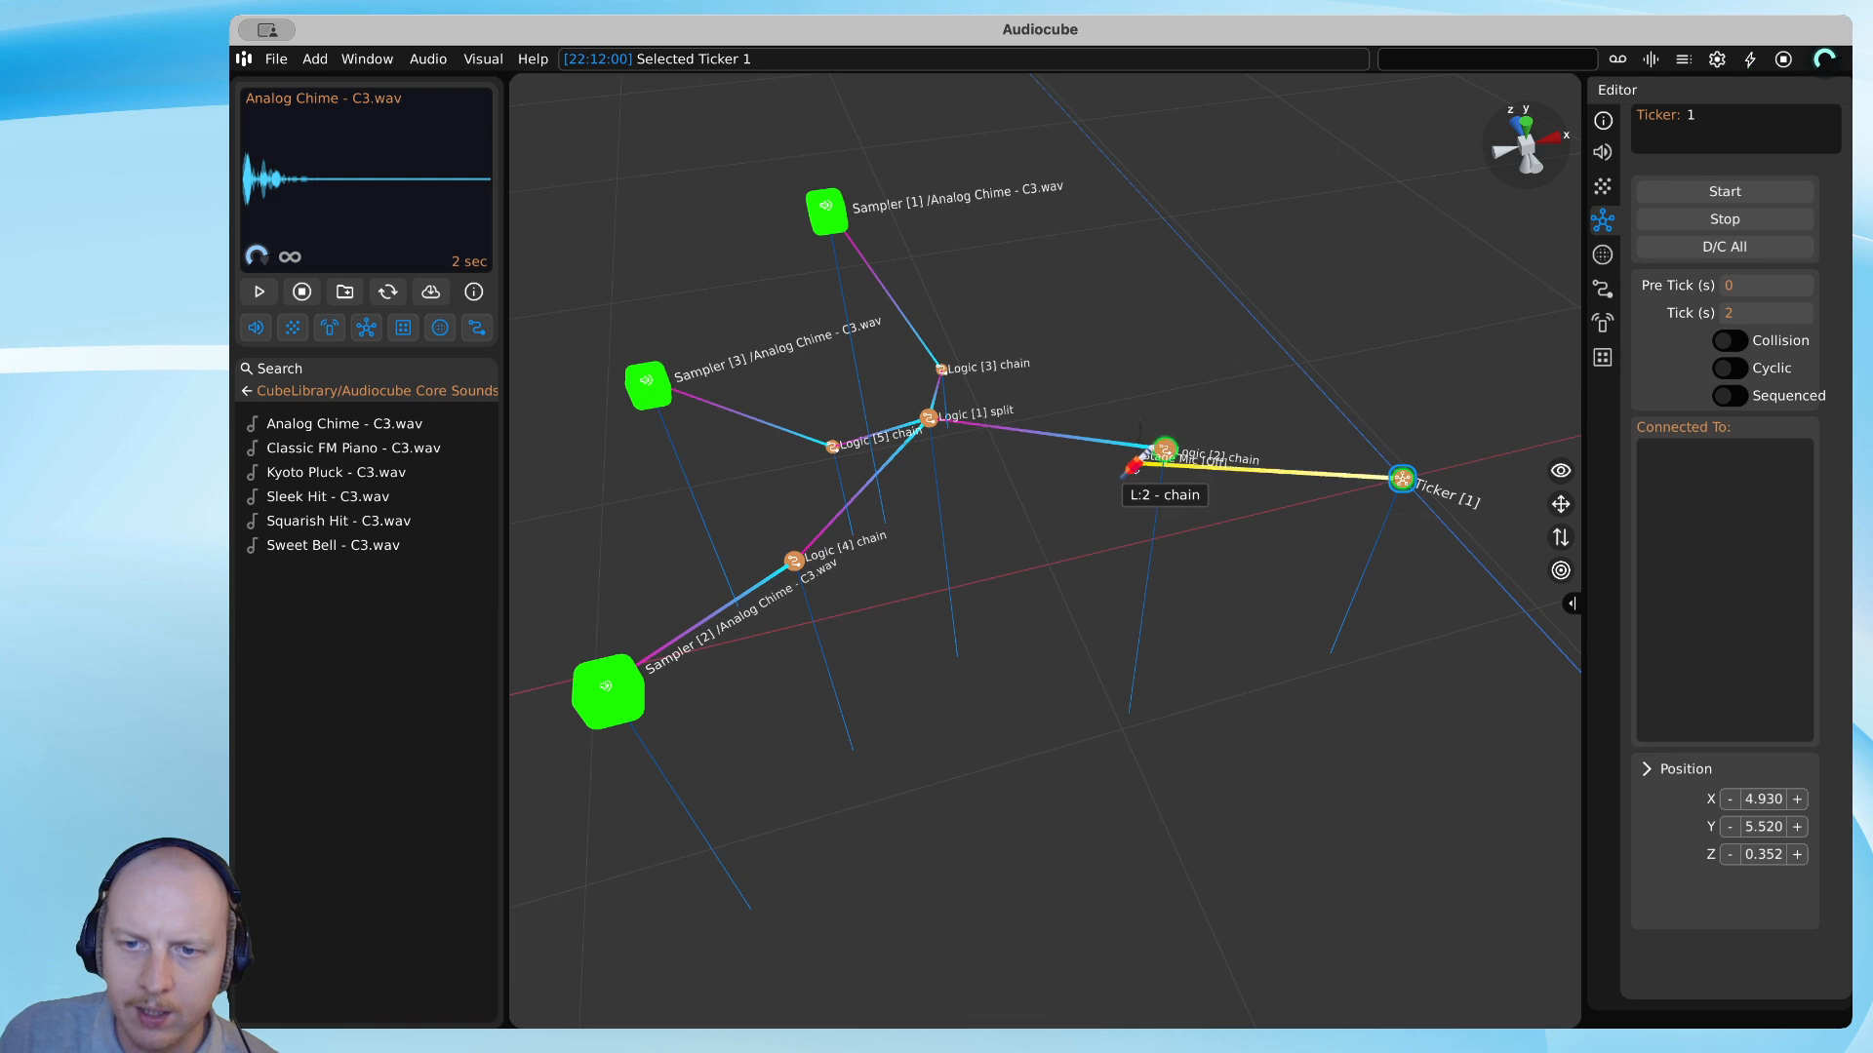
Connect the ticker to Logic [2], raise the ticker to about Y 5.93, and move Logic [2] to about X -0.08, Y 6.46, Z -0.66.
click(1164, 448)
drag(1401, 479, 1401, 442)
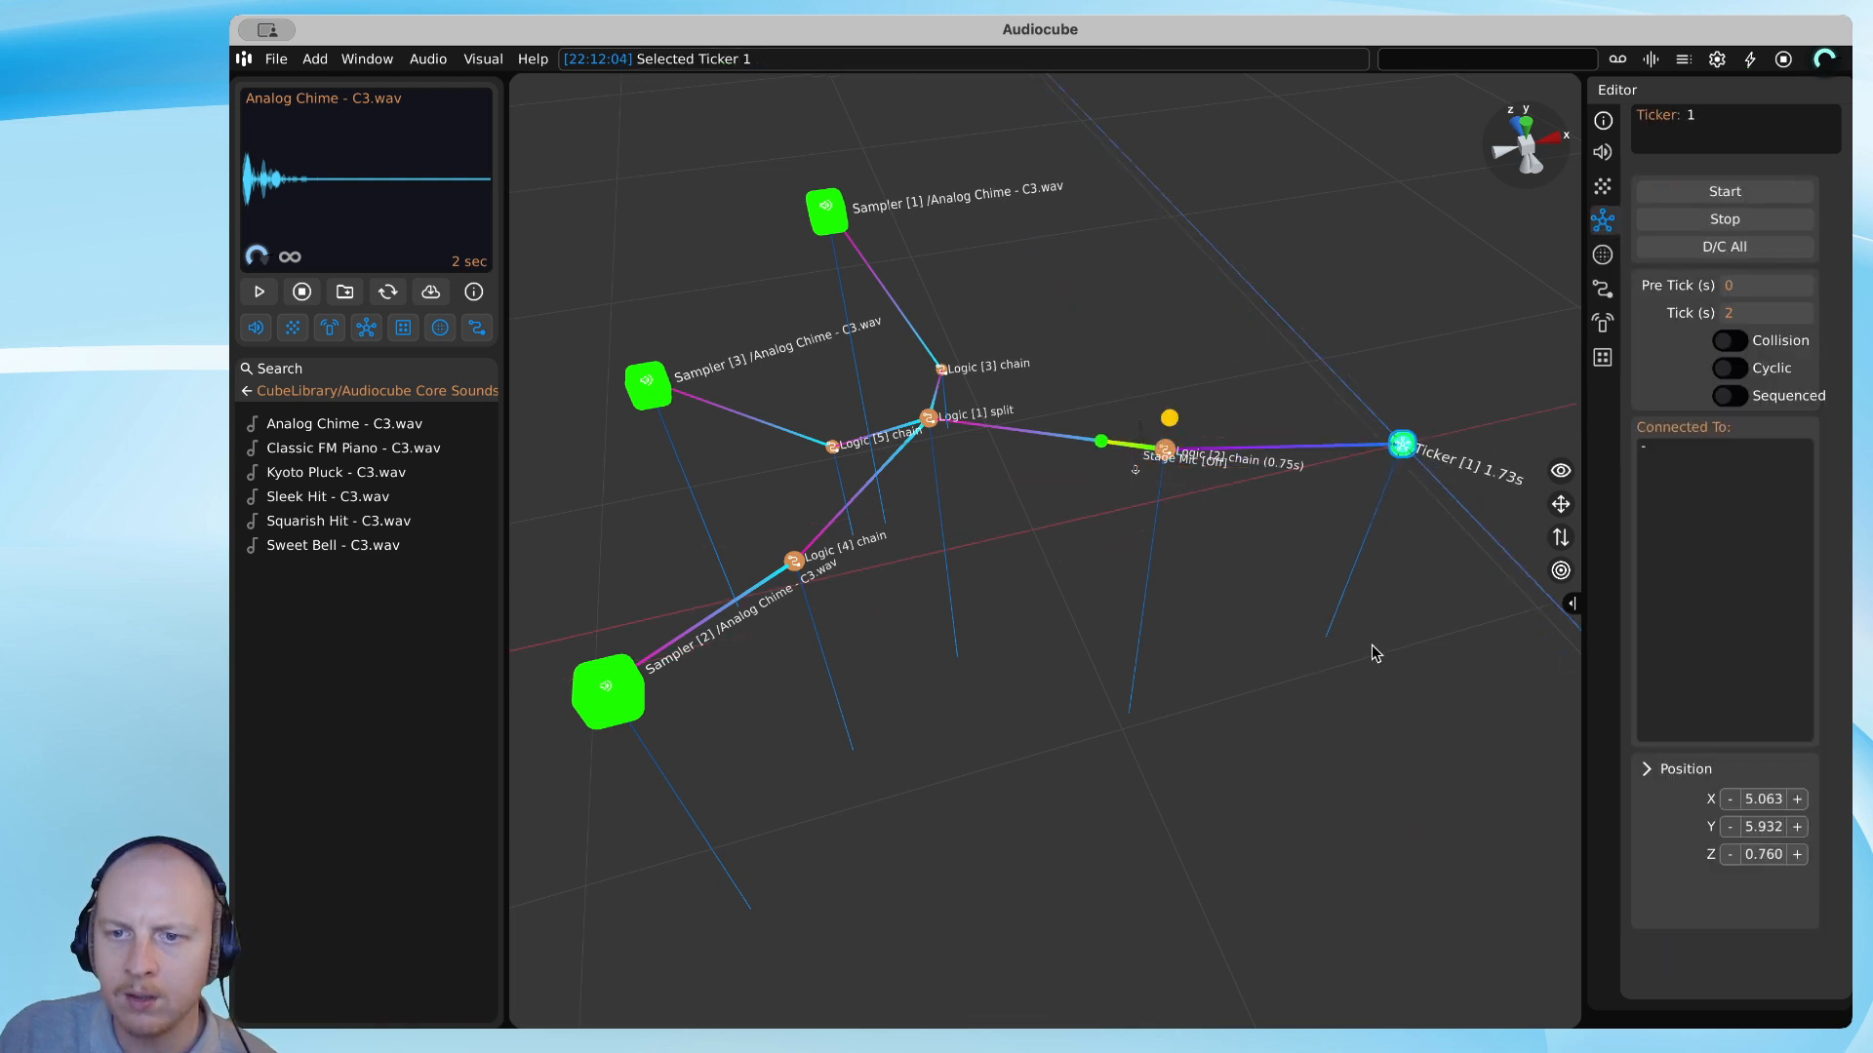
key(a)
drag(1234, 485, 1231, 584)
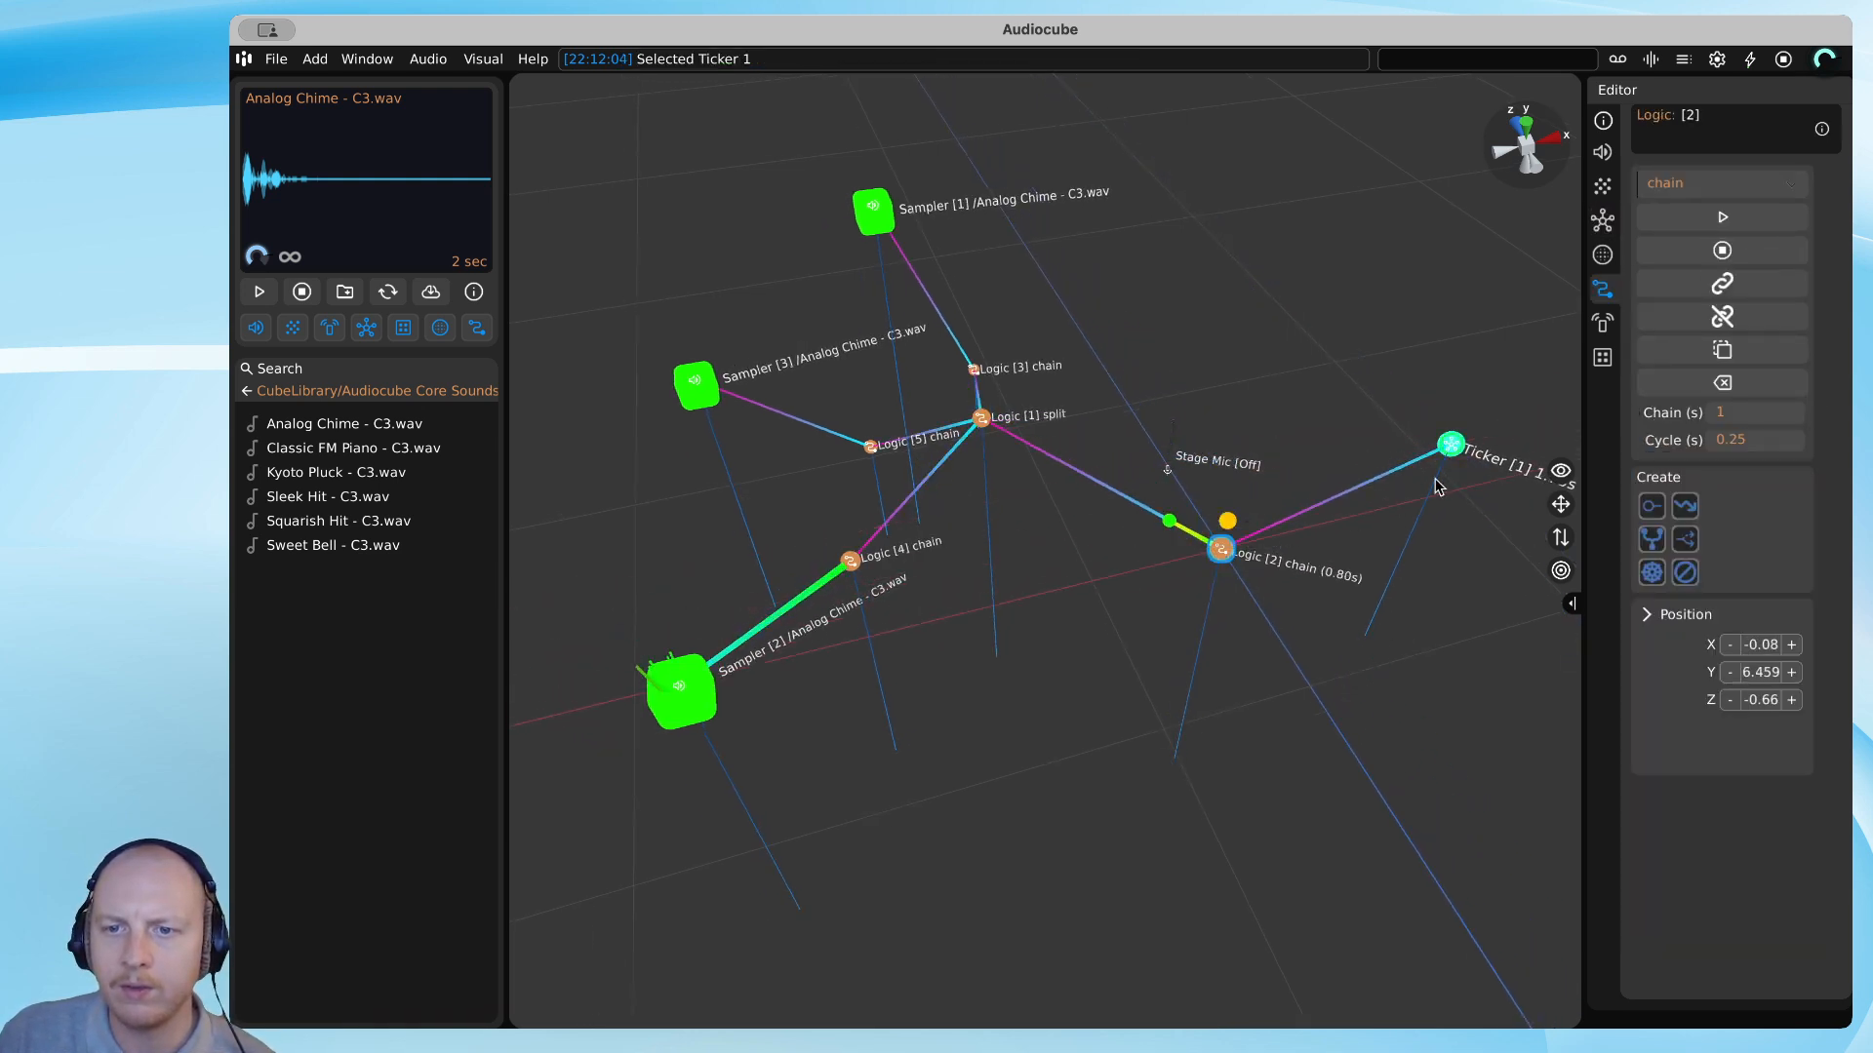
Reposition Sampler [1] at about X -1.32, Y 6.49, Z 10.20, Logic [5] nearer the split box, and Logic [3] at about X -2.72, Y 4.09, Z 7.37.
key(Left)
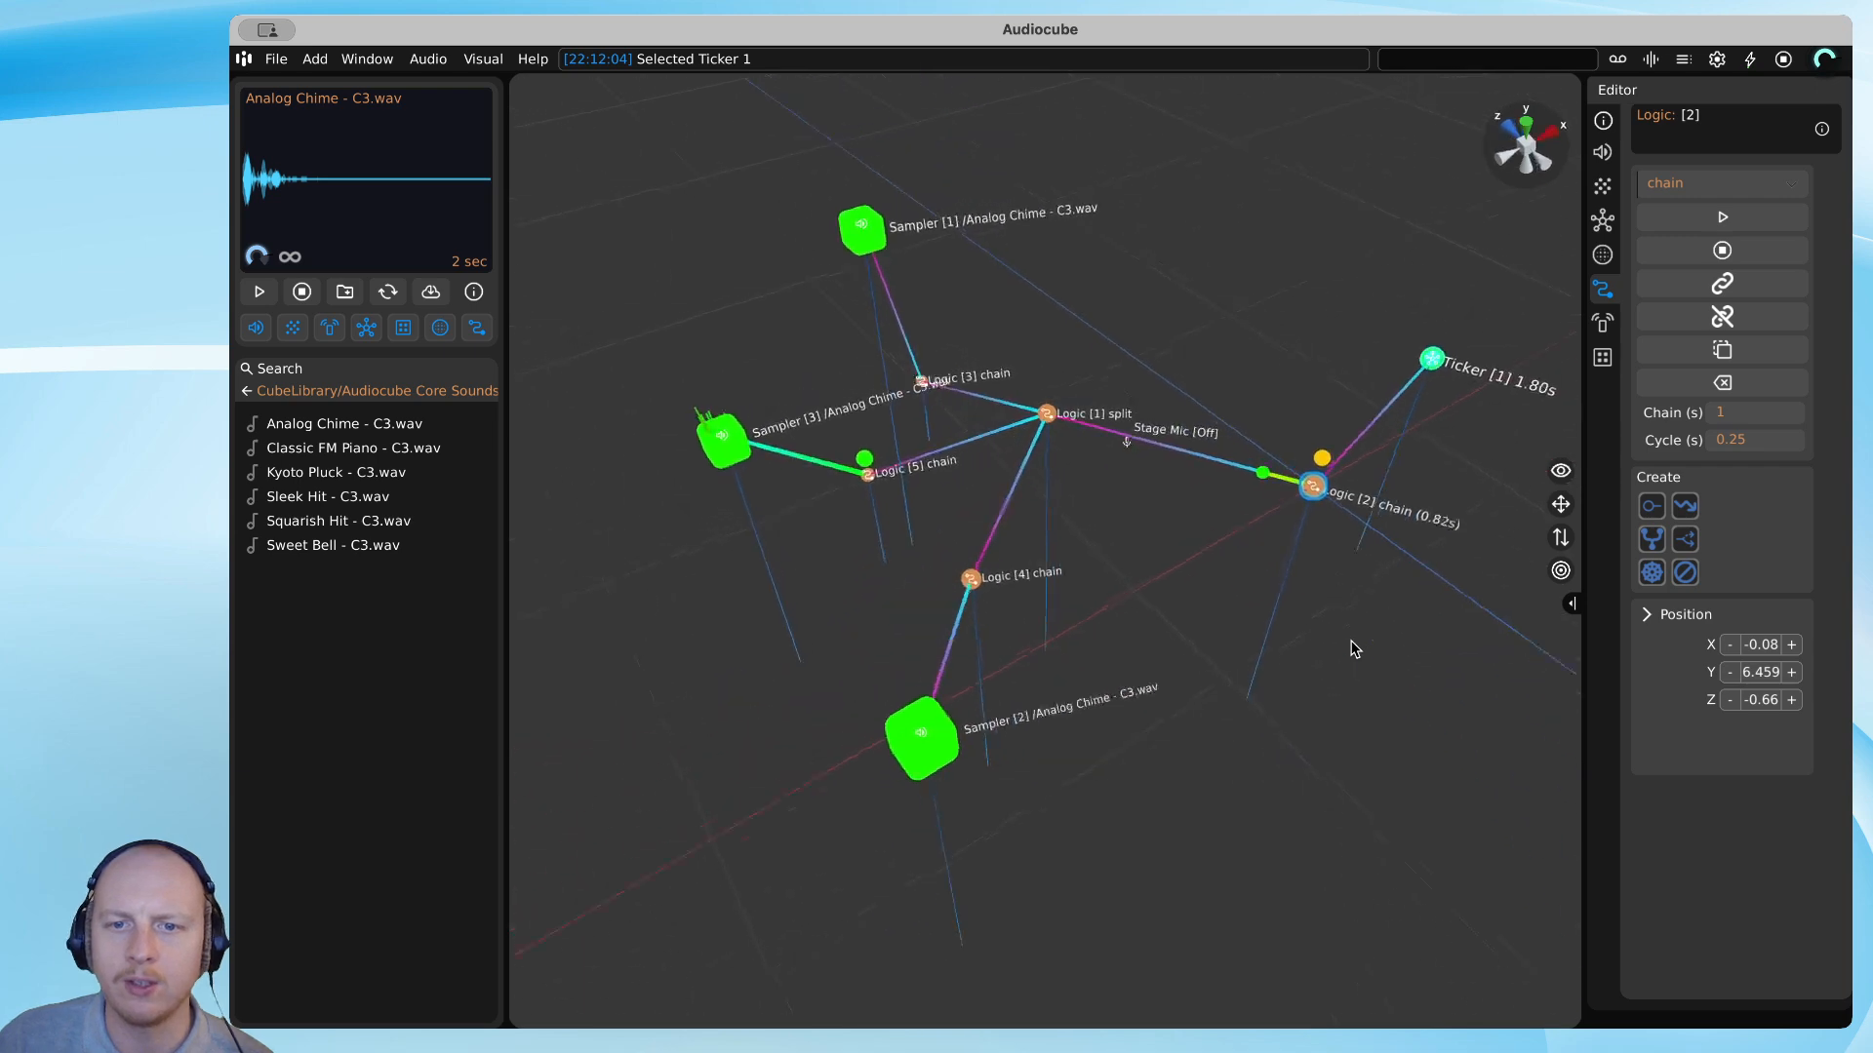
key(Left)
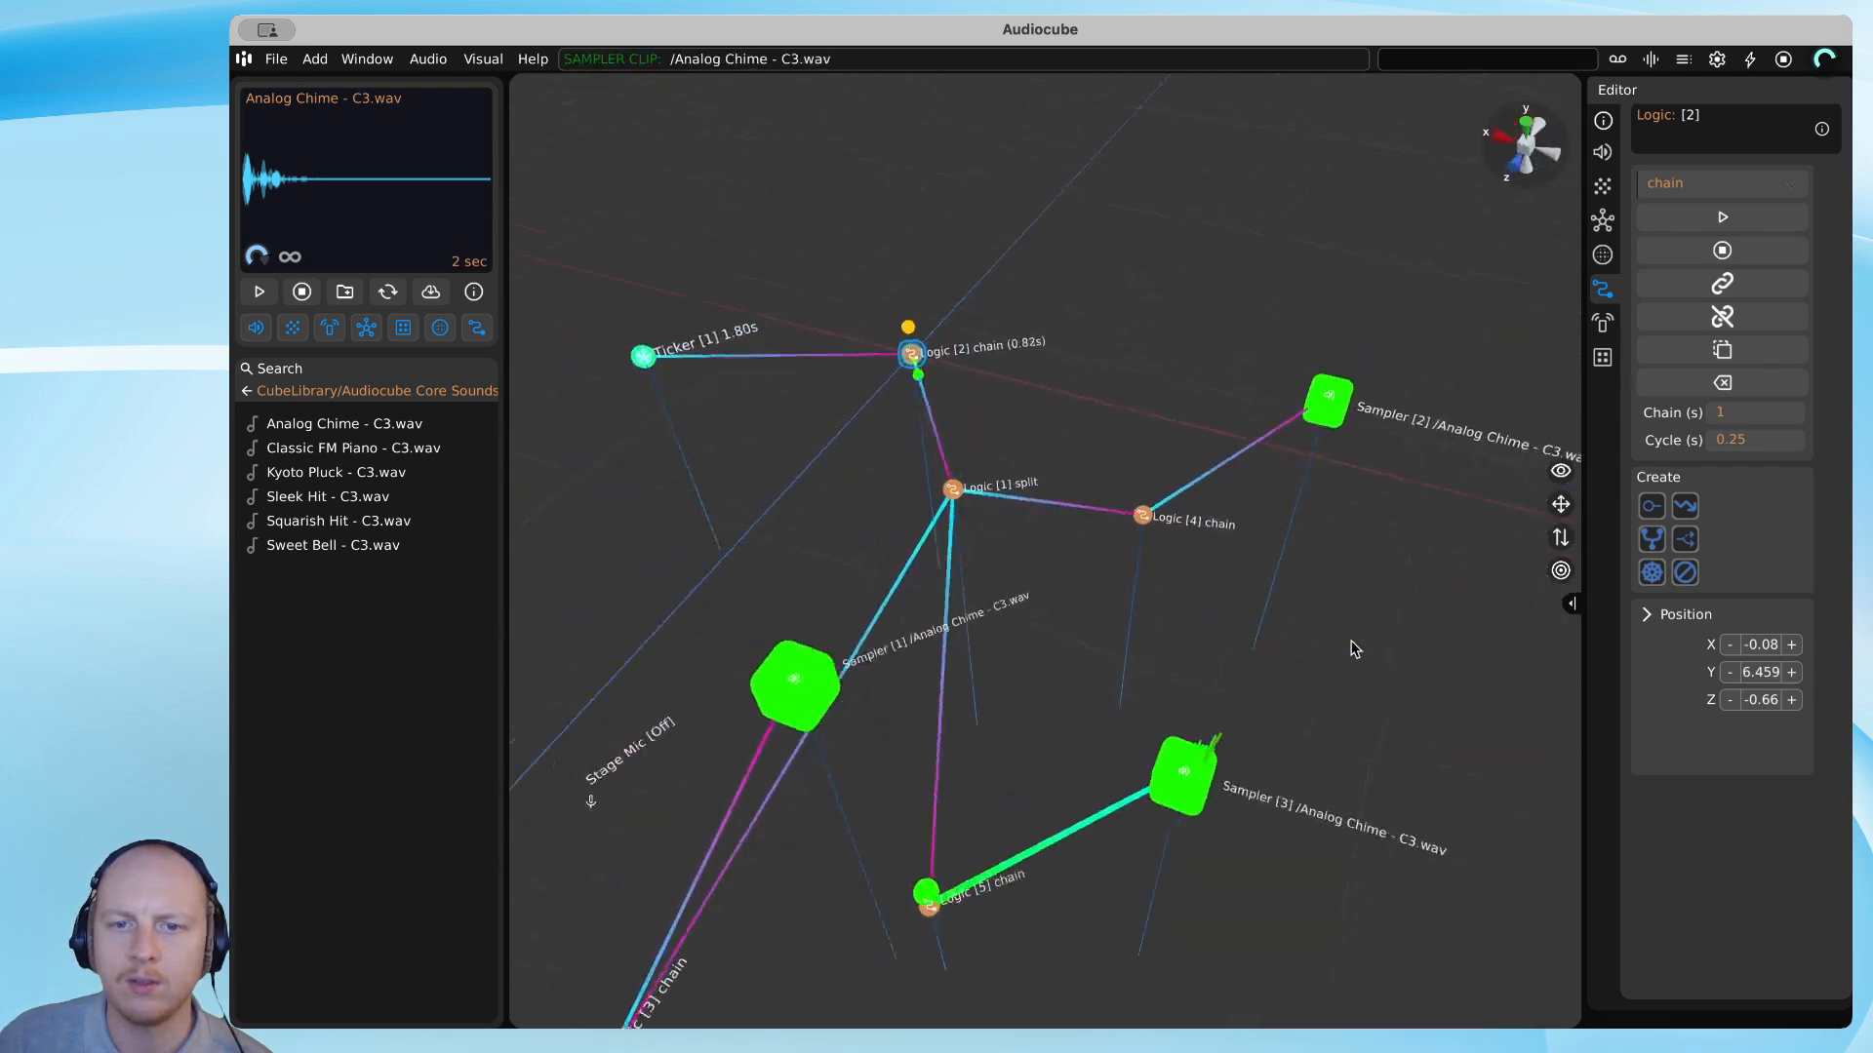
key(Left)
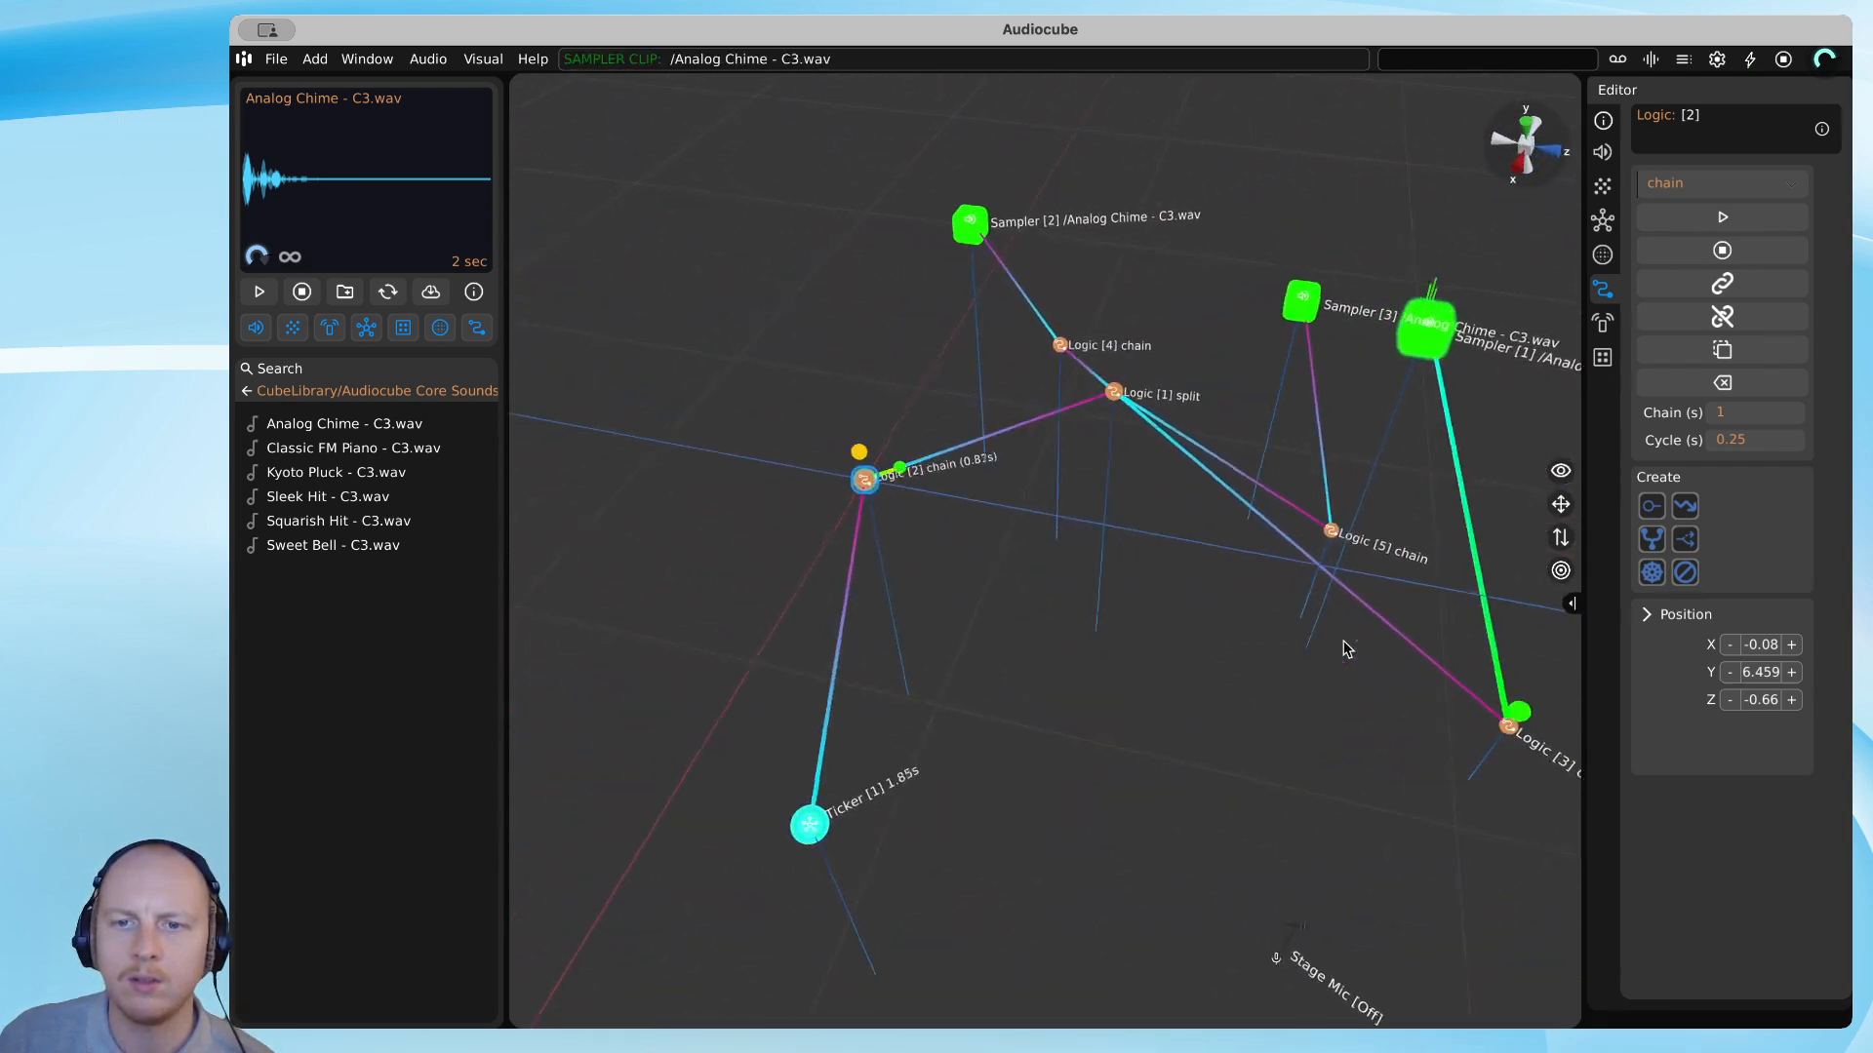
click(1295, 326)
drag(1295, 322, 1458, 488)
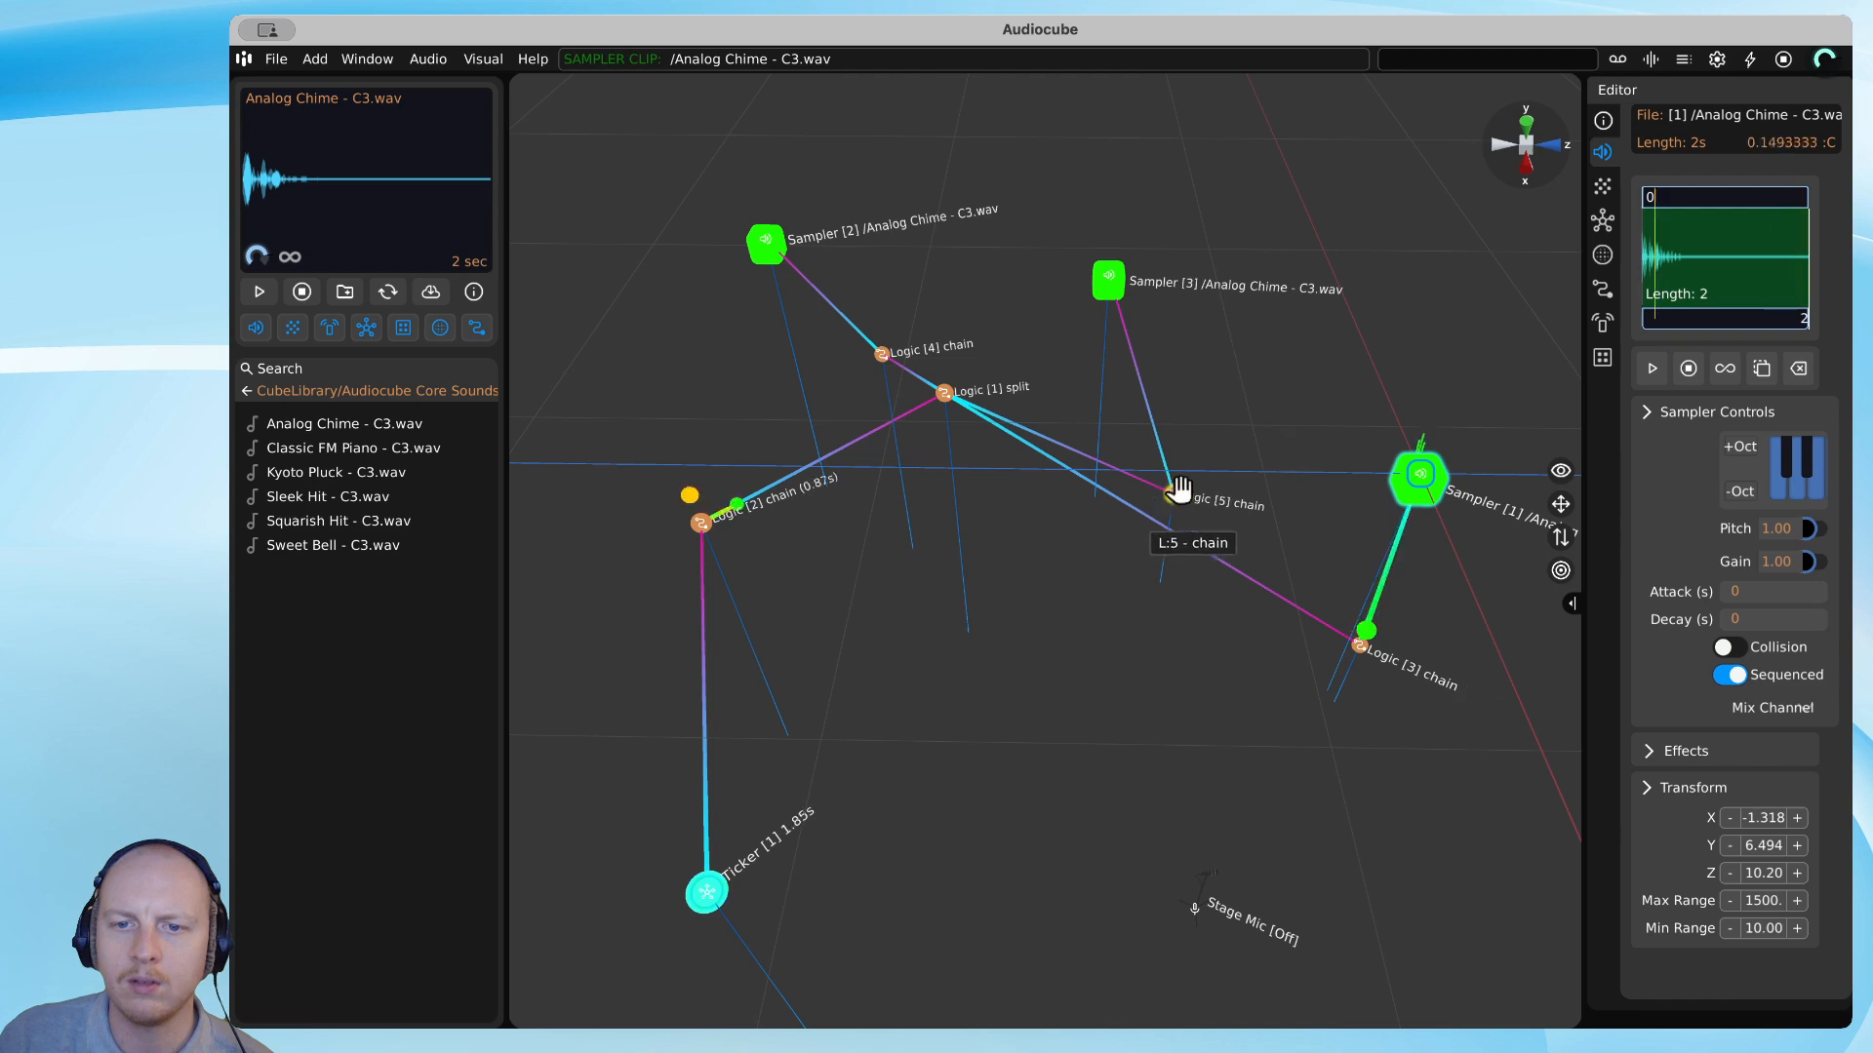
drag(1183, 492, 1057, 359)
drag(1356, 641, 1206, 517)
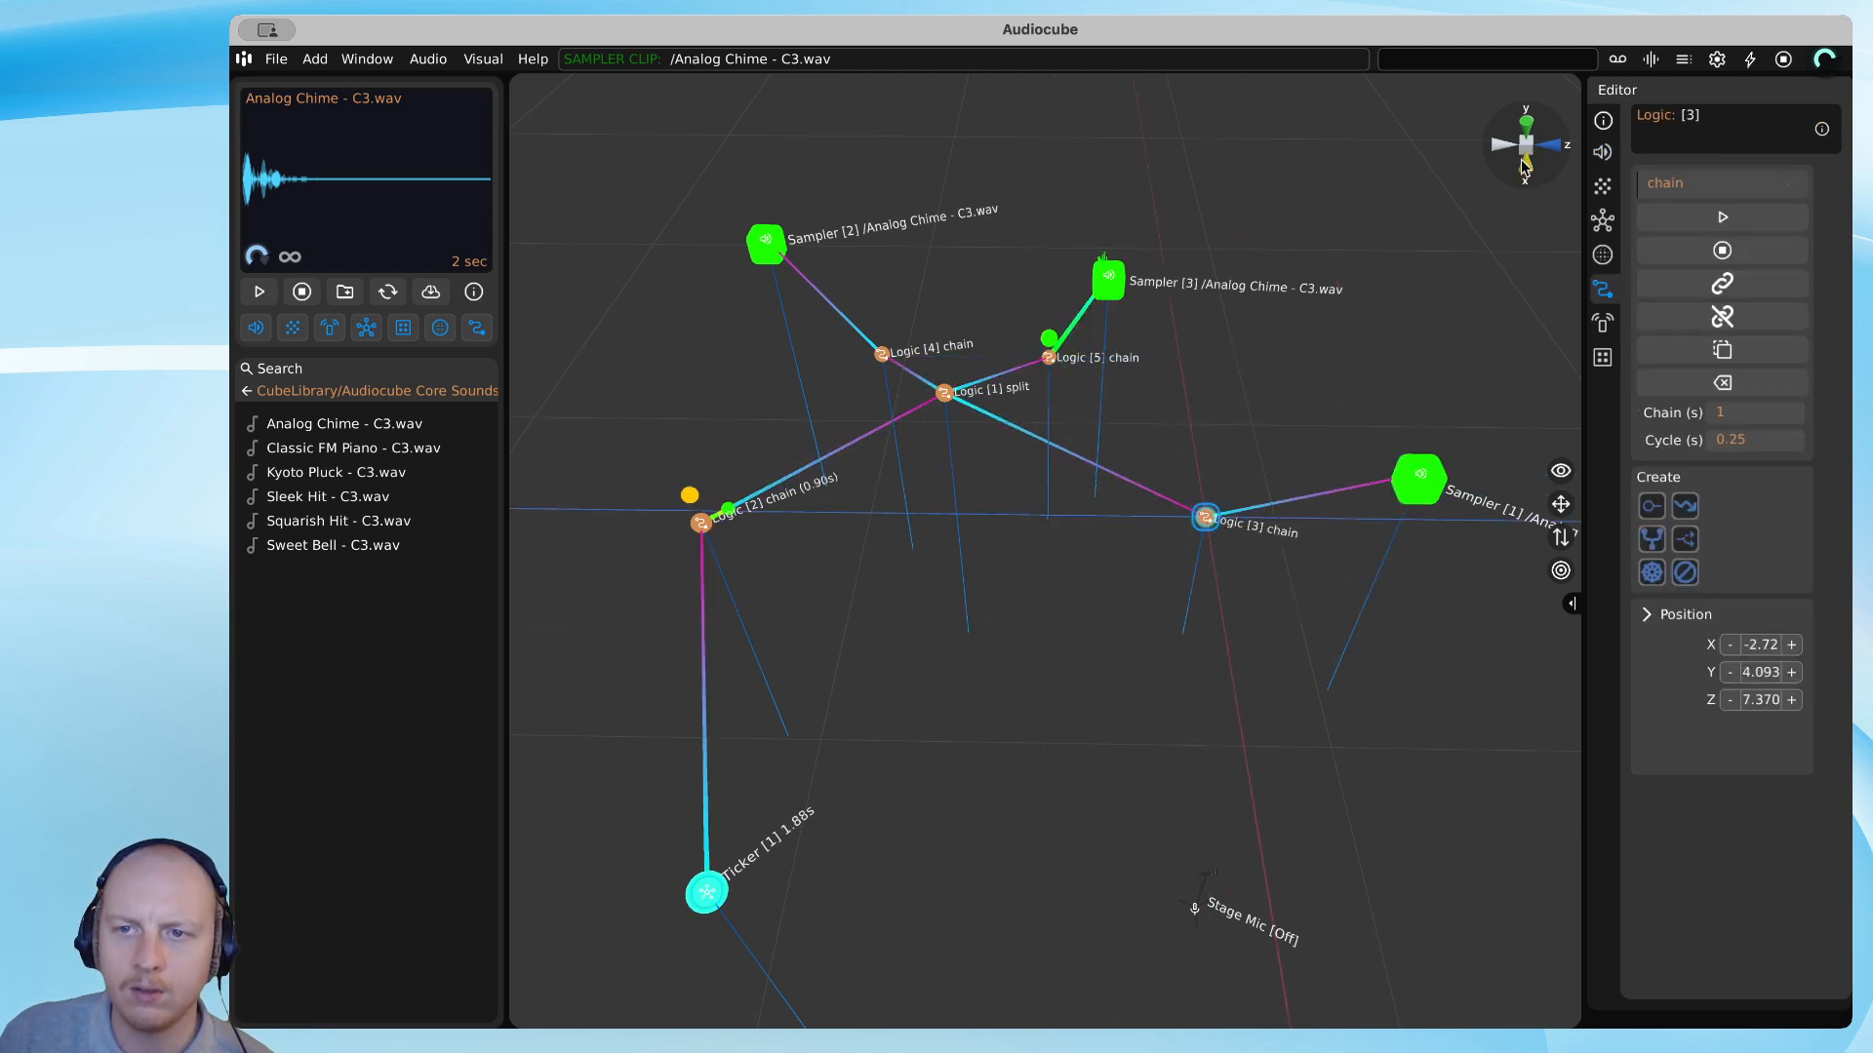
From the top view, space out Logic [4], Logic [5] at about X -5.67, Z 4.30, and the ticker at about X 3.56, Z -3.36.
click(1527, 127)
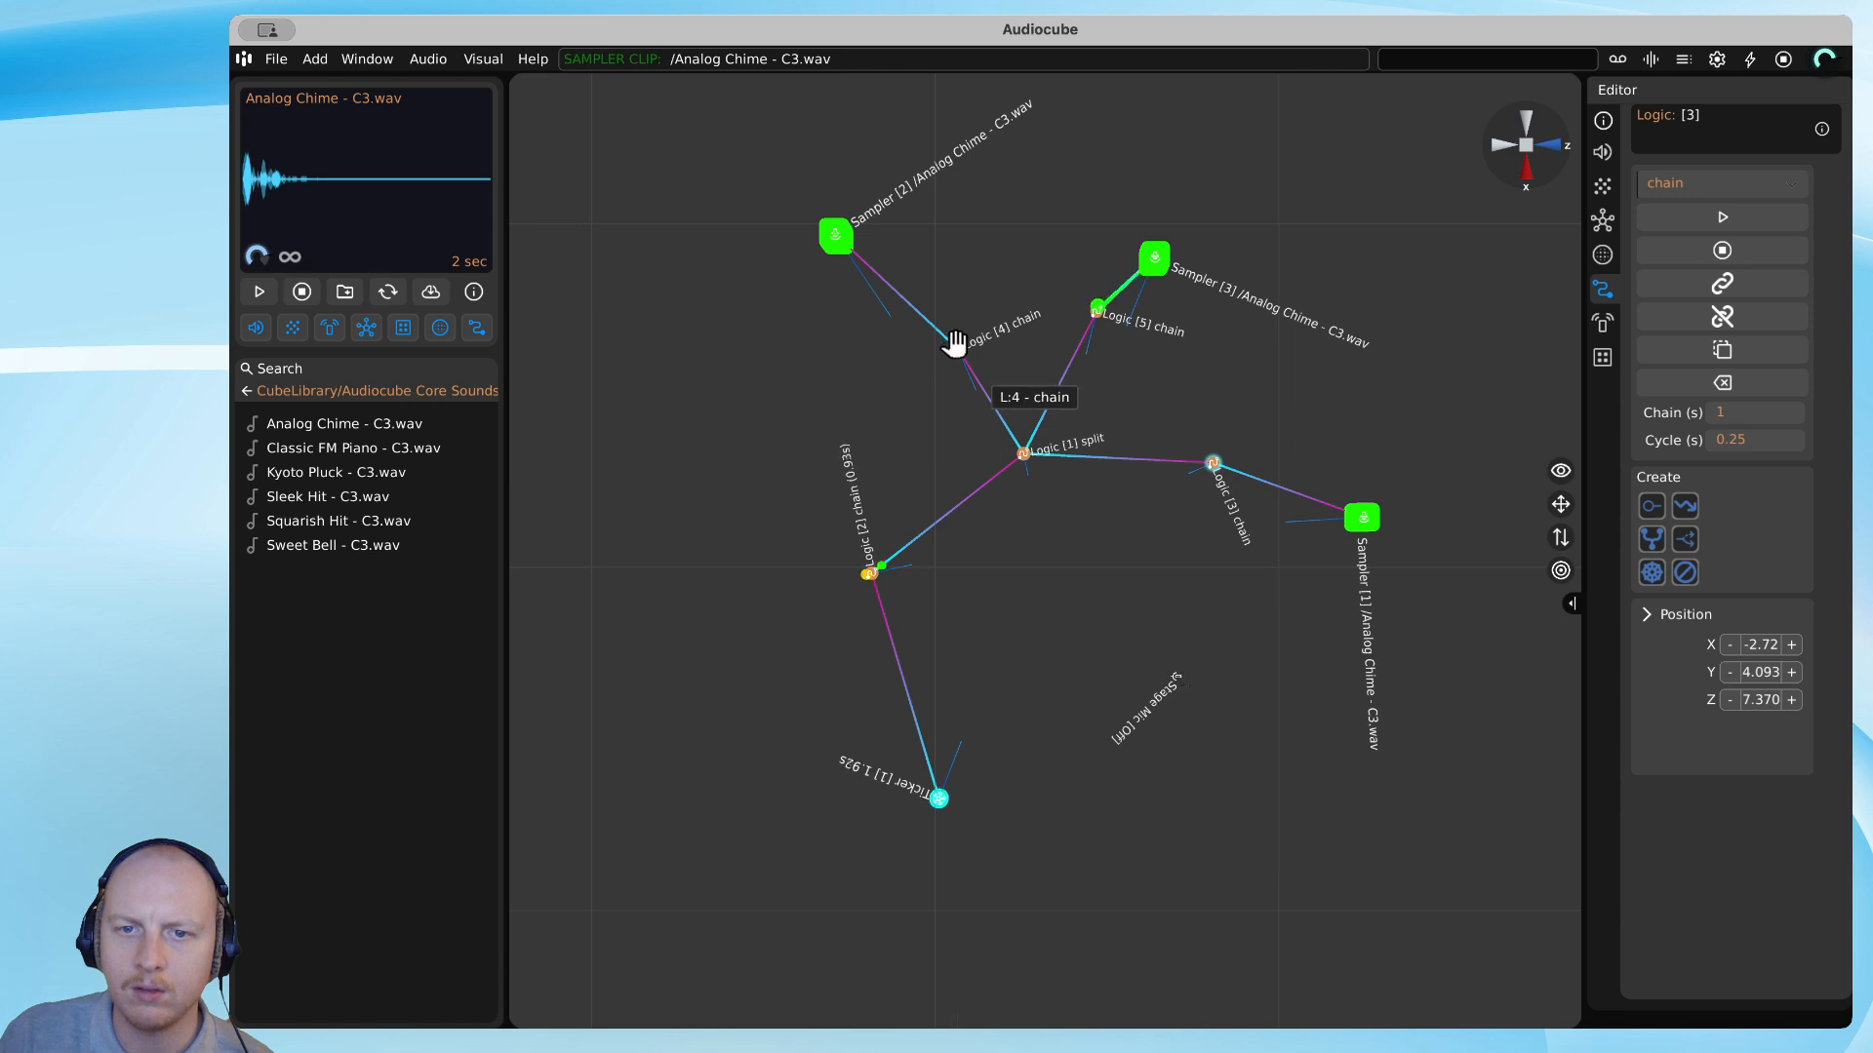
drag(969, 347, 934, 366)
drag(1097, 310, 1089, 334)
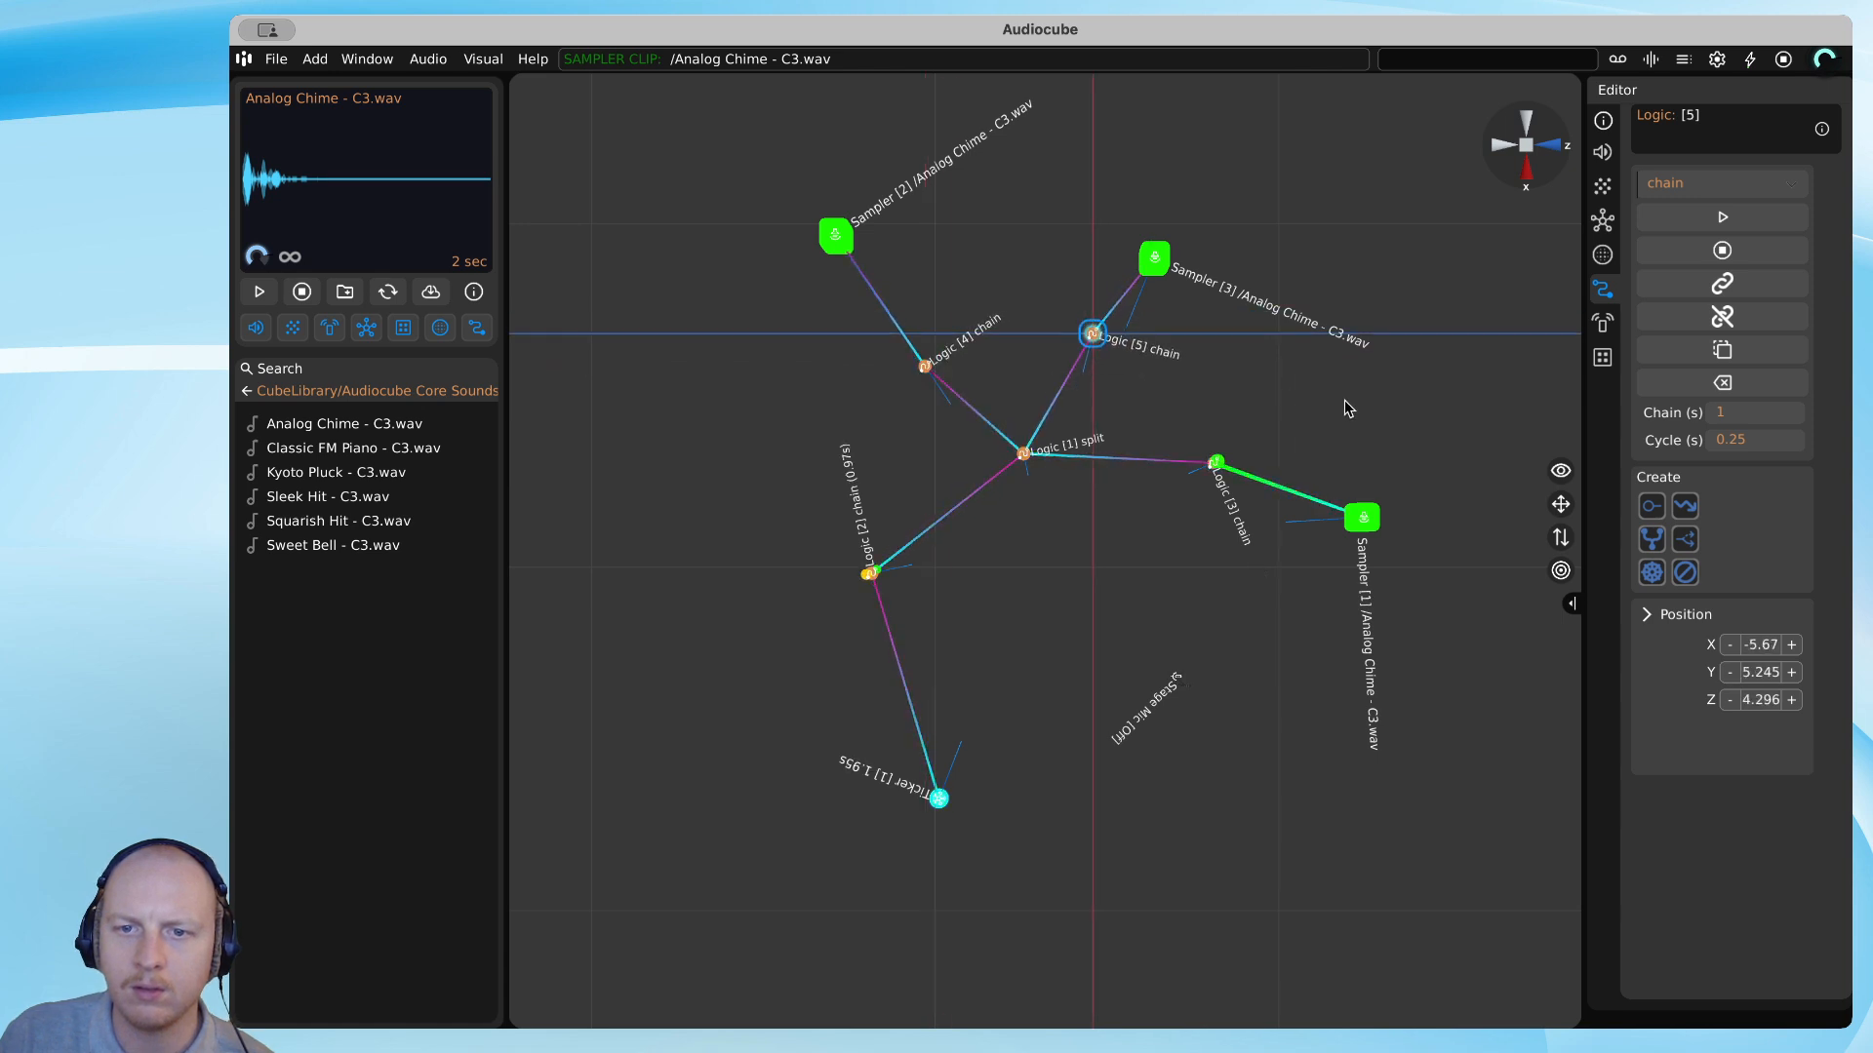
scroll(1396, 410, up, 1)
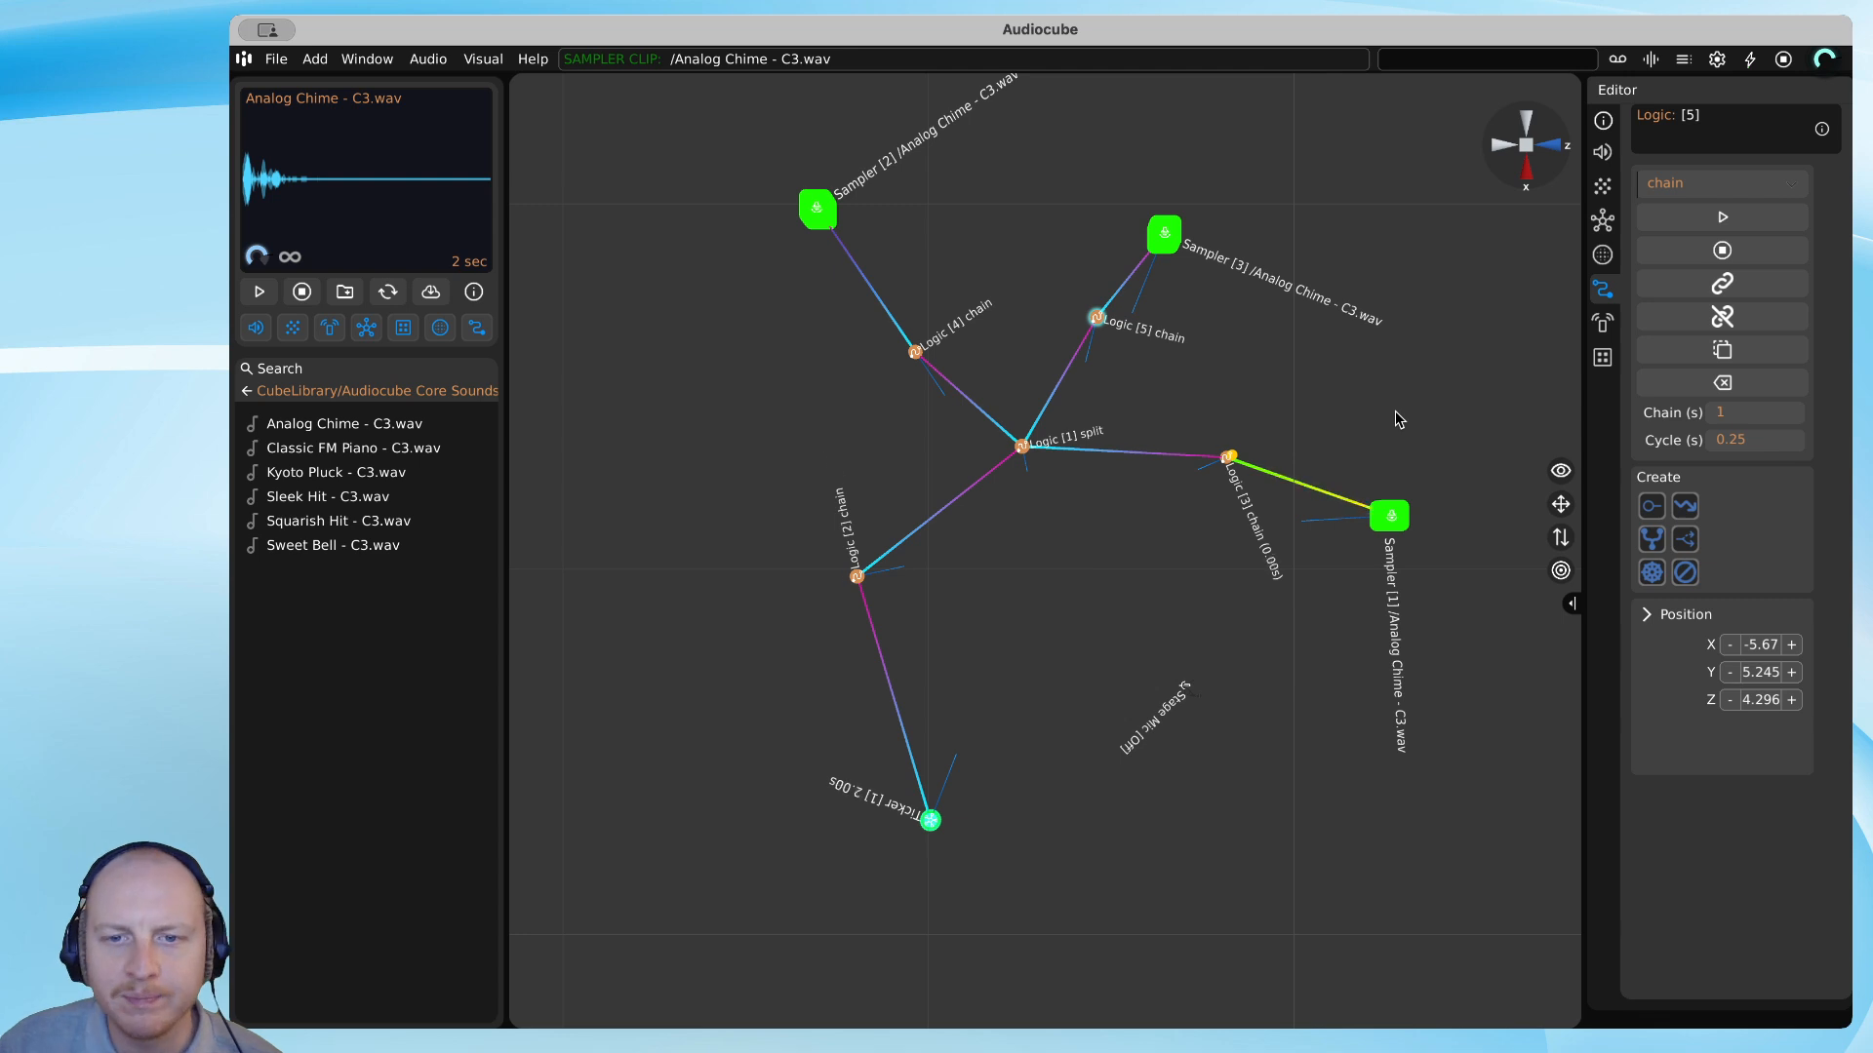
drag(927, 822, 743, 741)
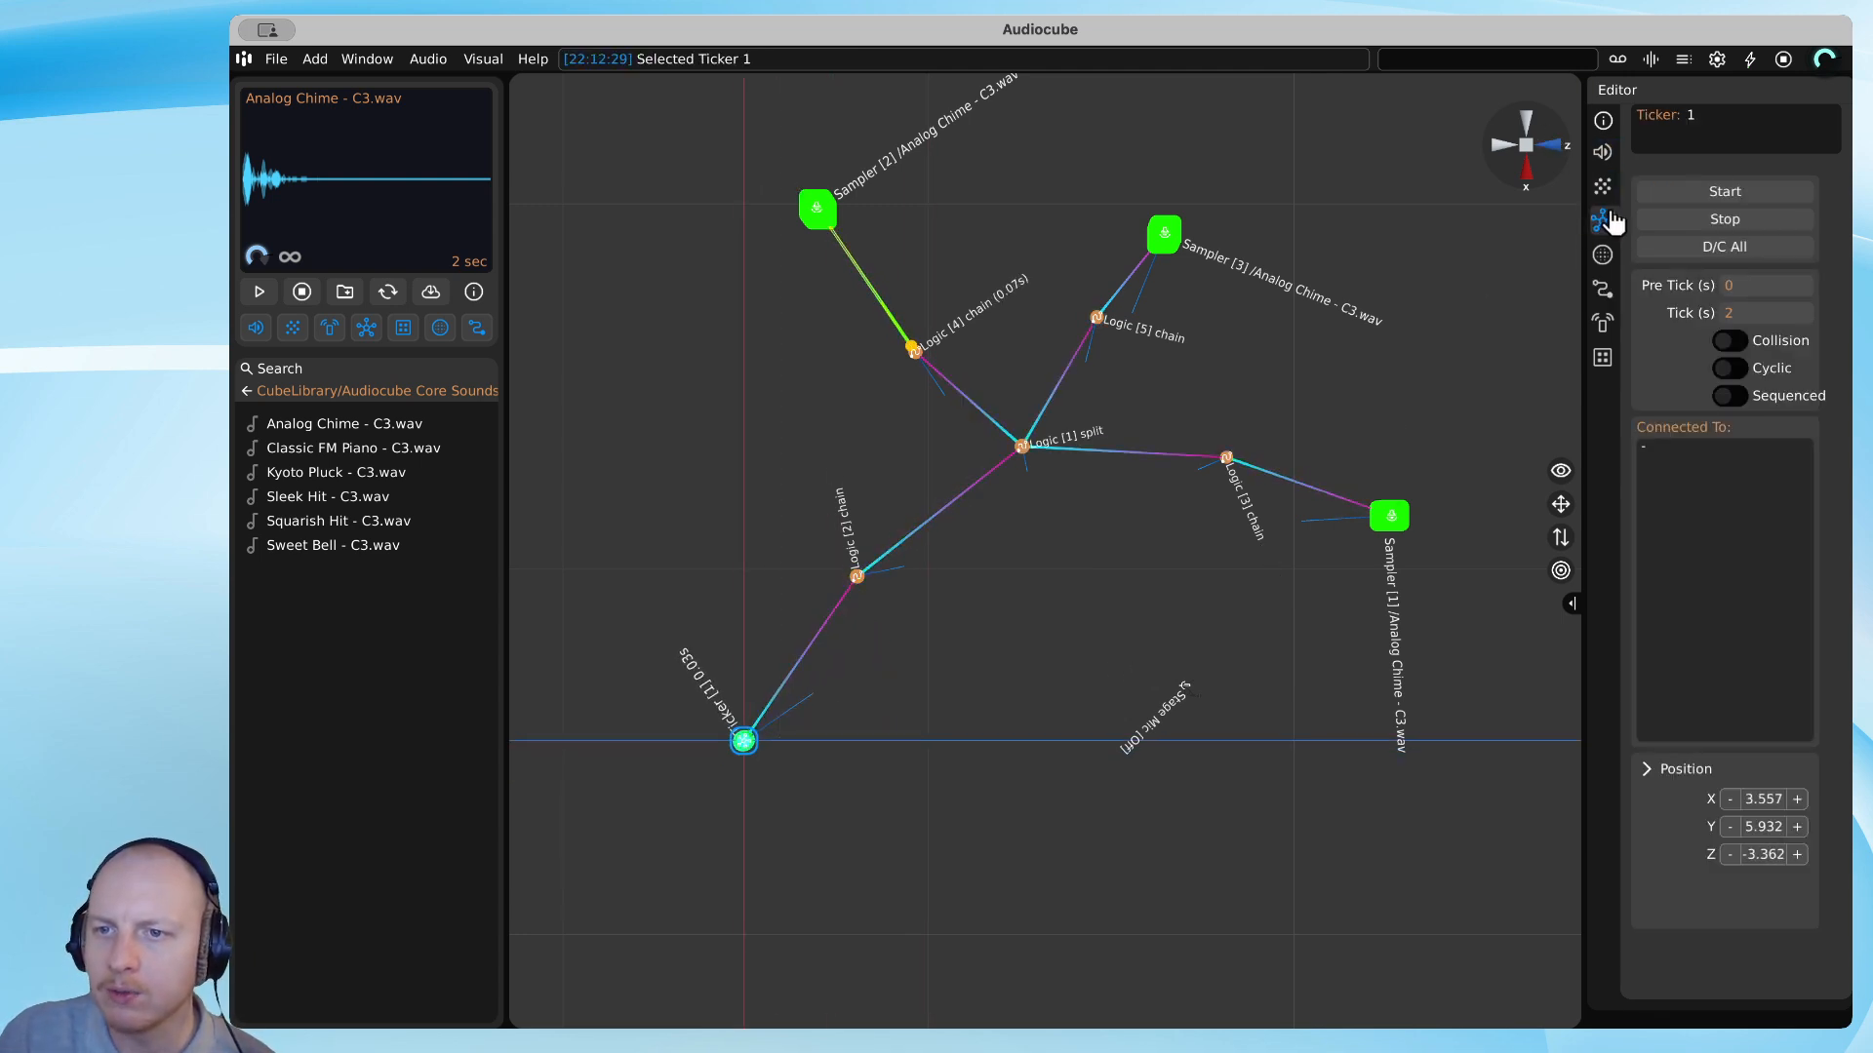
Adjust Logic [1] slightly, move Logic [2] to about X 0.30, Y 6.20, Z 0.06, and the ticker to about X 3.15, Y 6.23, Z -2.76.
scroll(1196, 394, down, 4)
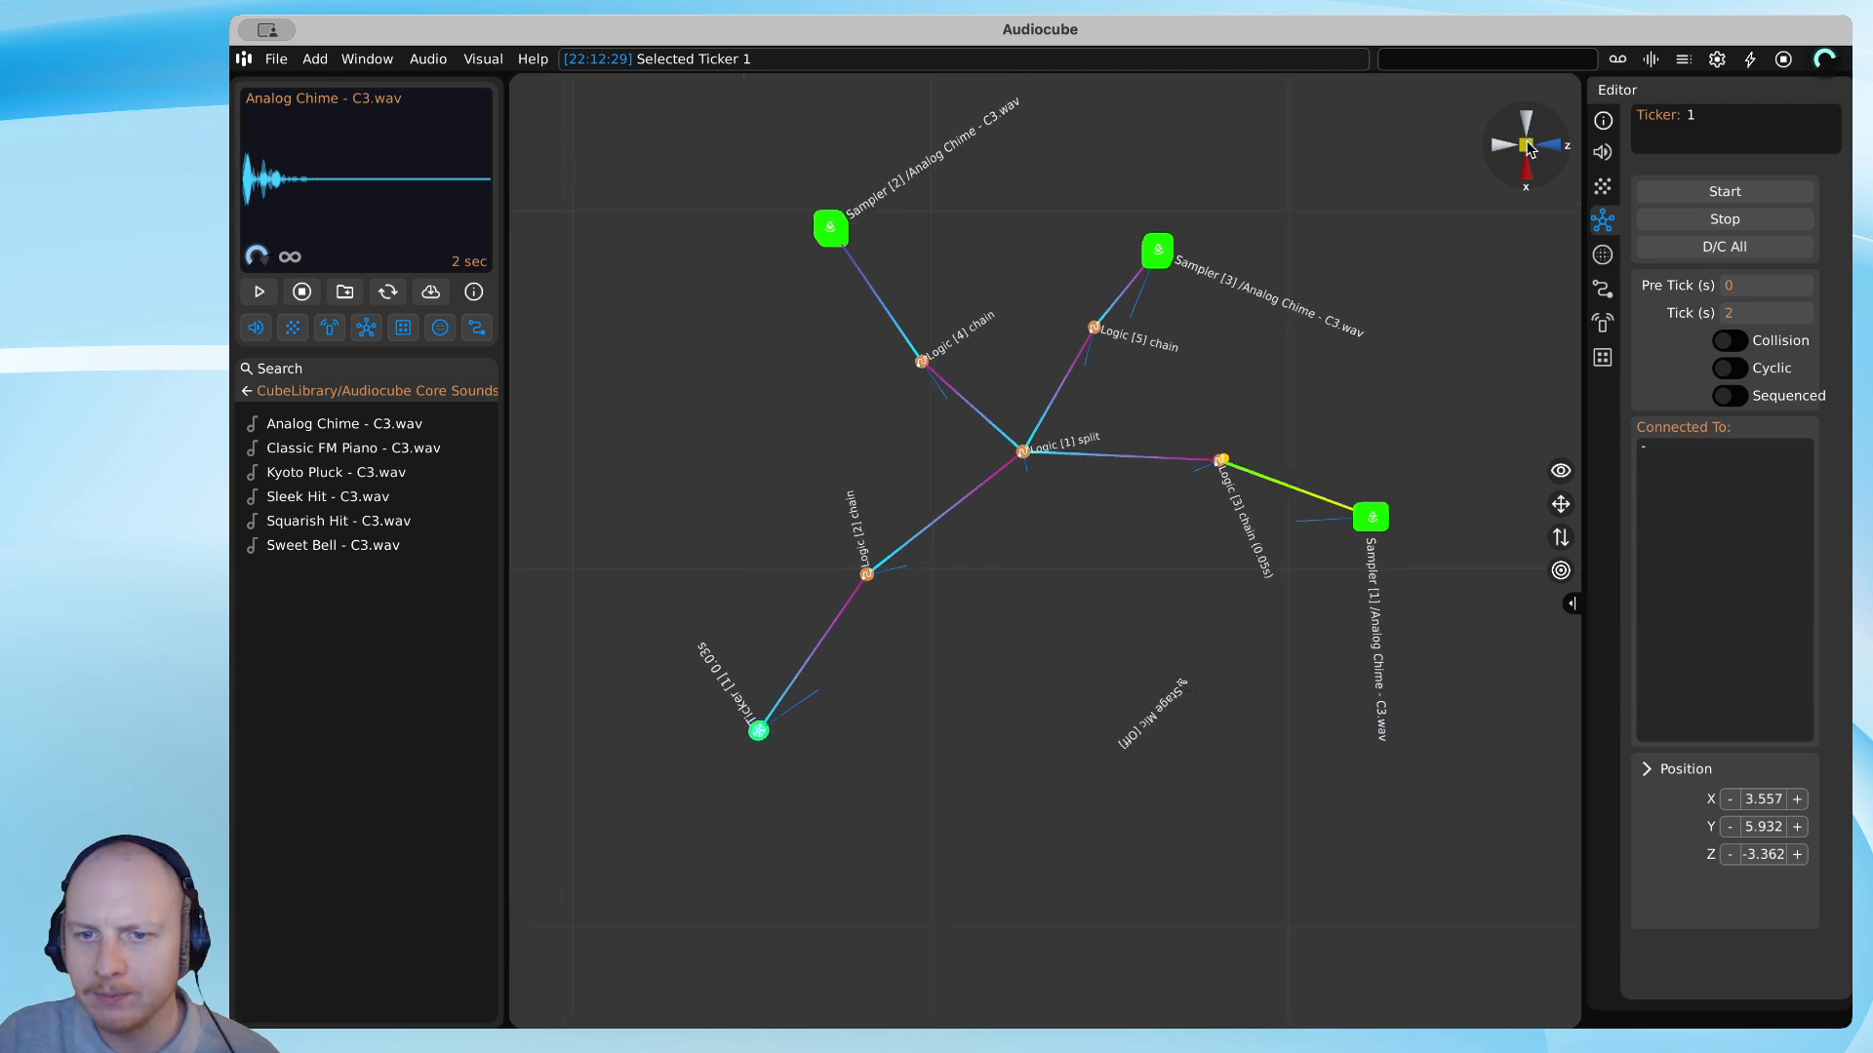
right_drag(1196, 394, 1020, 515)
scroll(1004, 576, up, 6)
scroll(1062, 577, down, 3)
click(1072, 603)
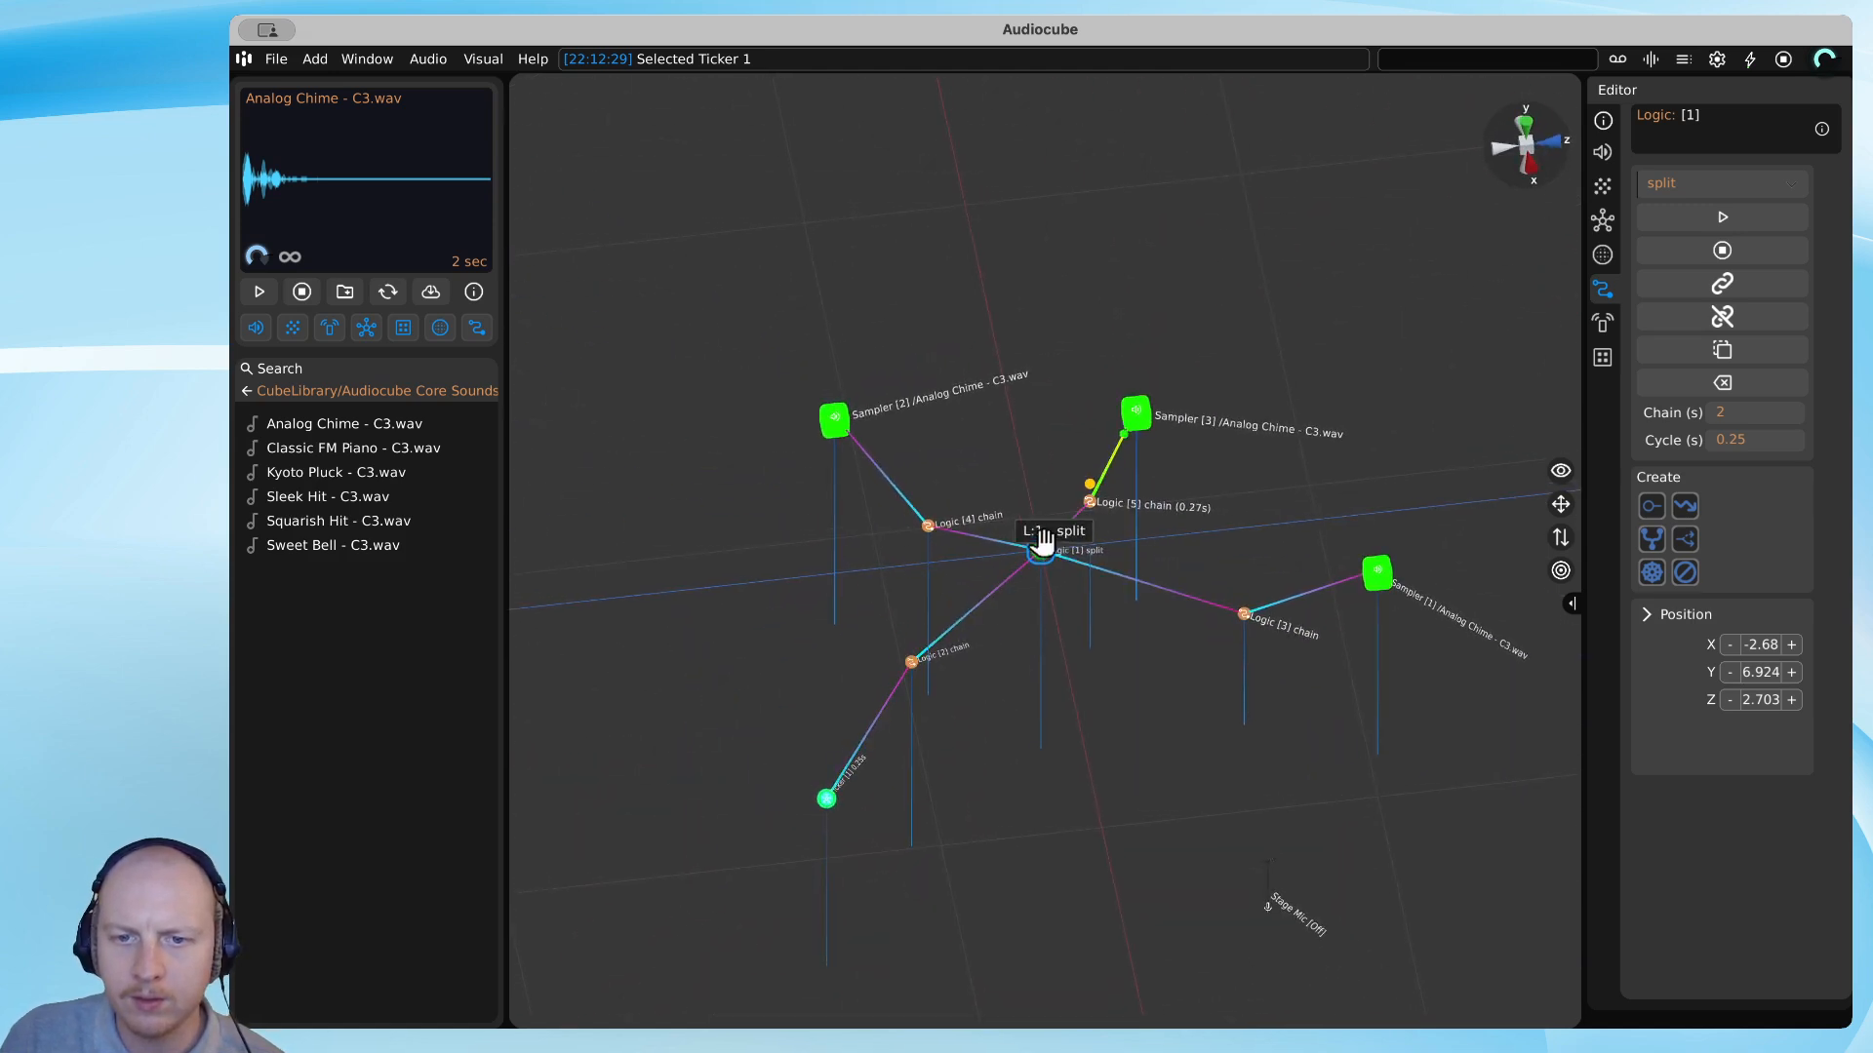
drag(1039, 549, 1043, 566)
click(904, 661)
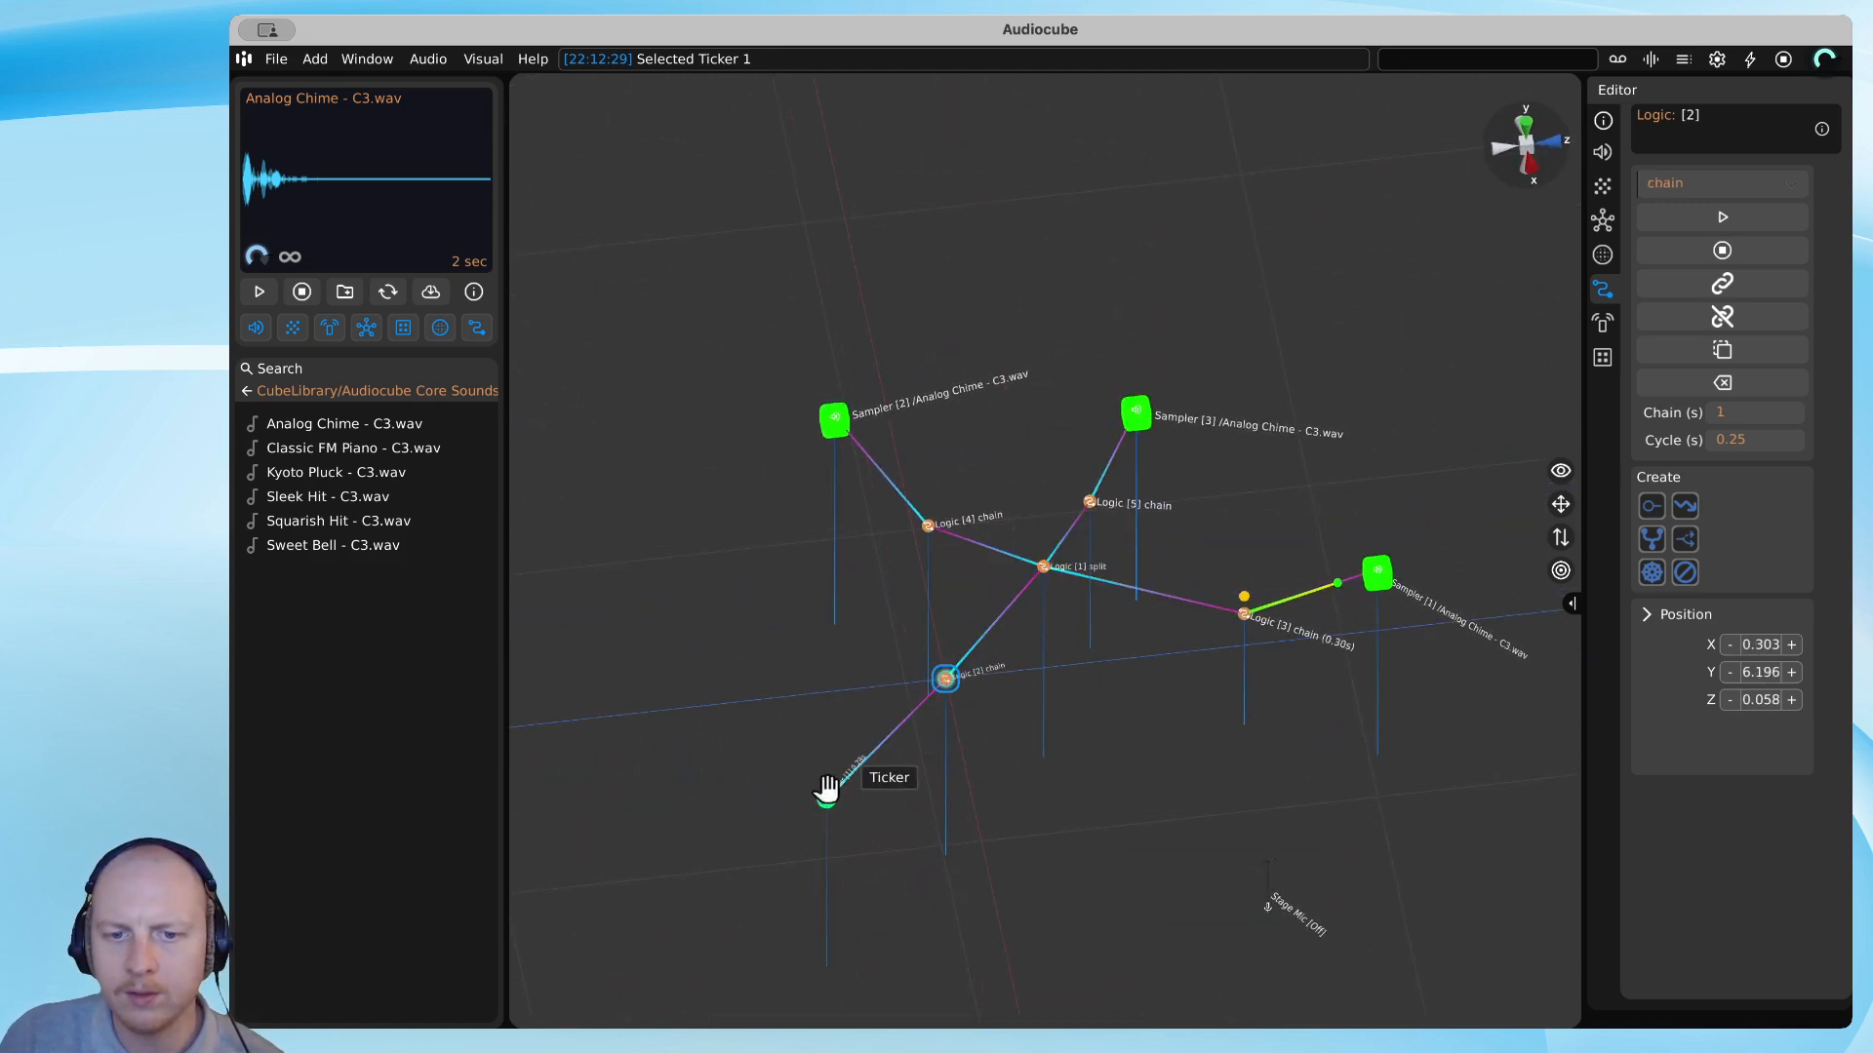
click(827, 788)
Show the network from the side and widen the editor.
scroll(1122, 737, up, 5)
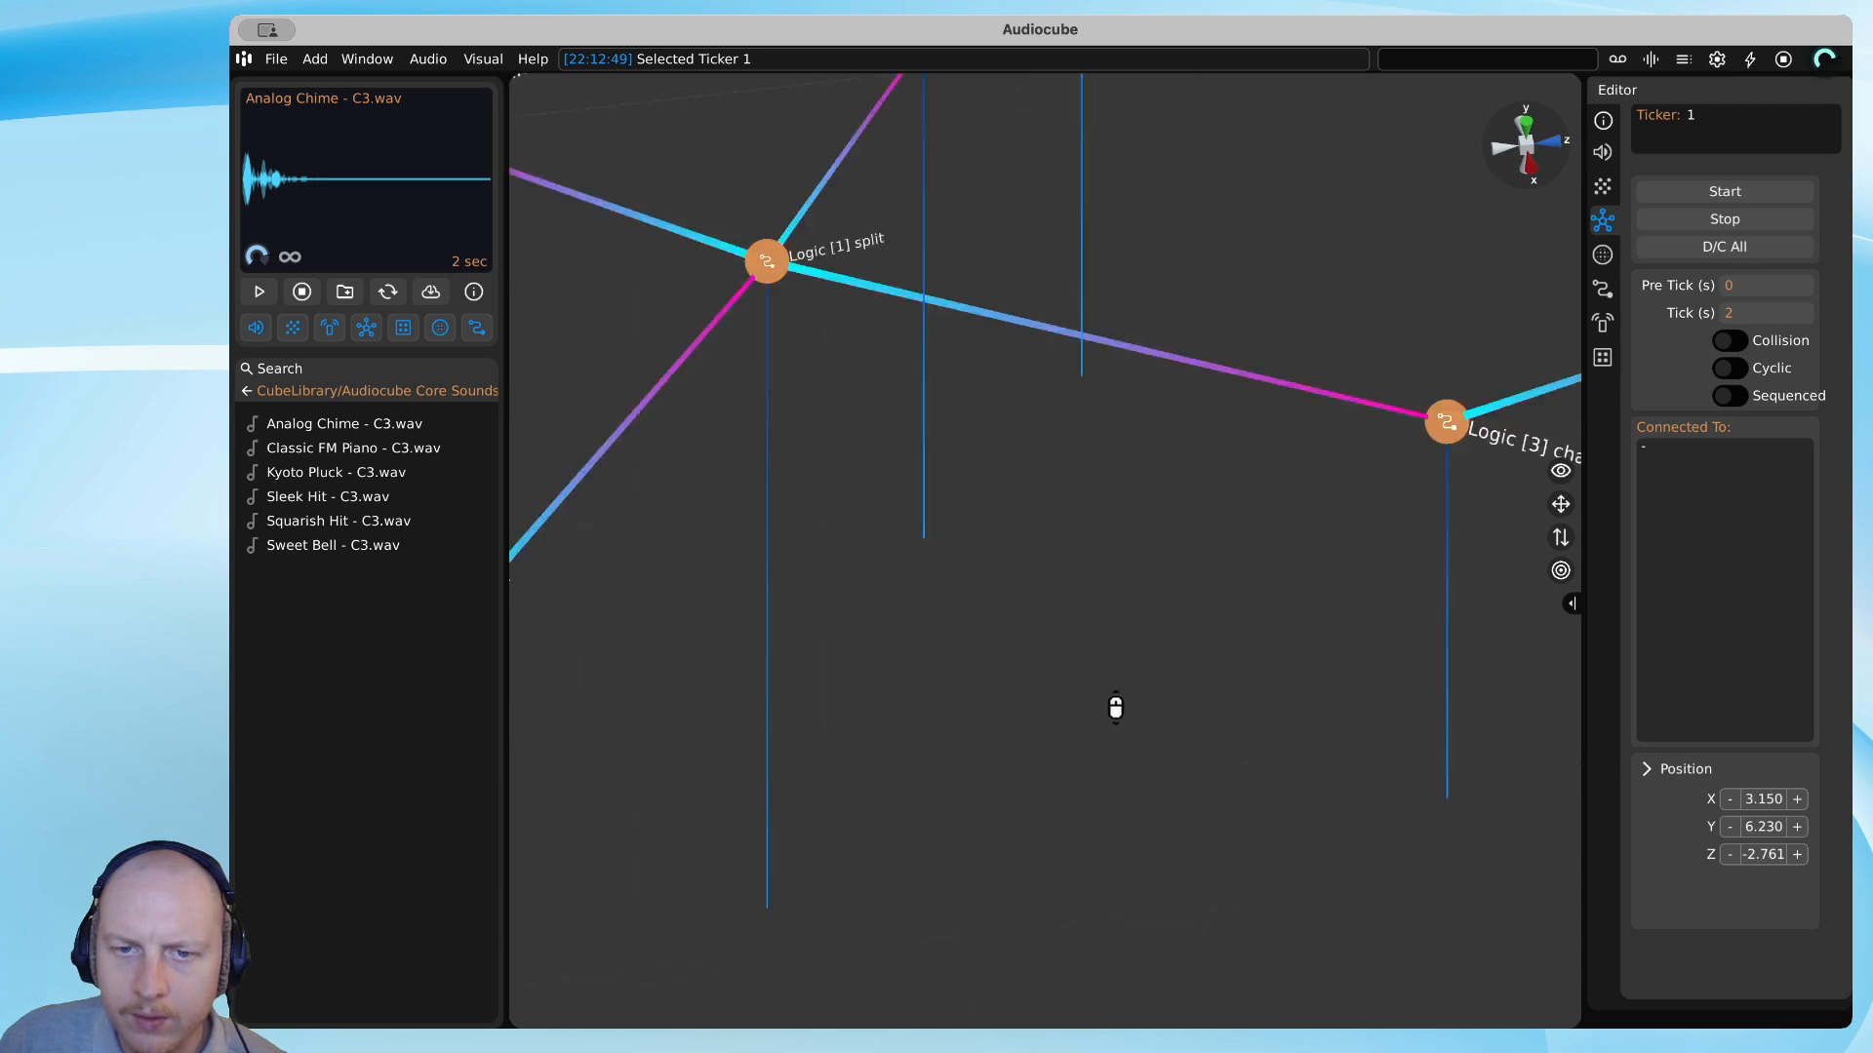
scroll(1115, 707, down, 5)
click(1528, 166)
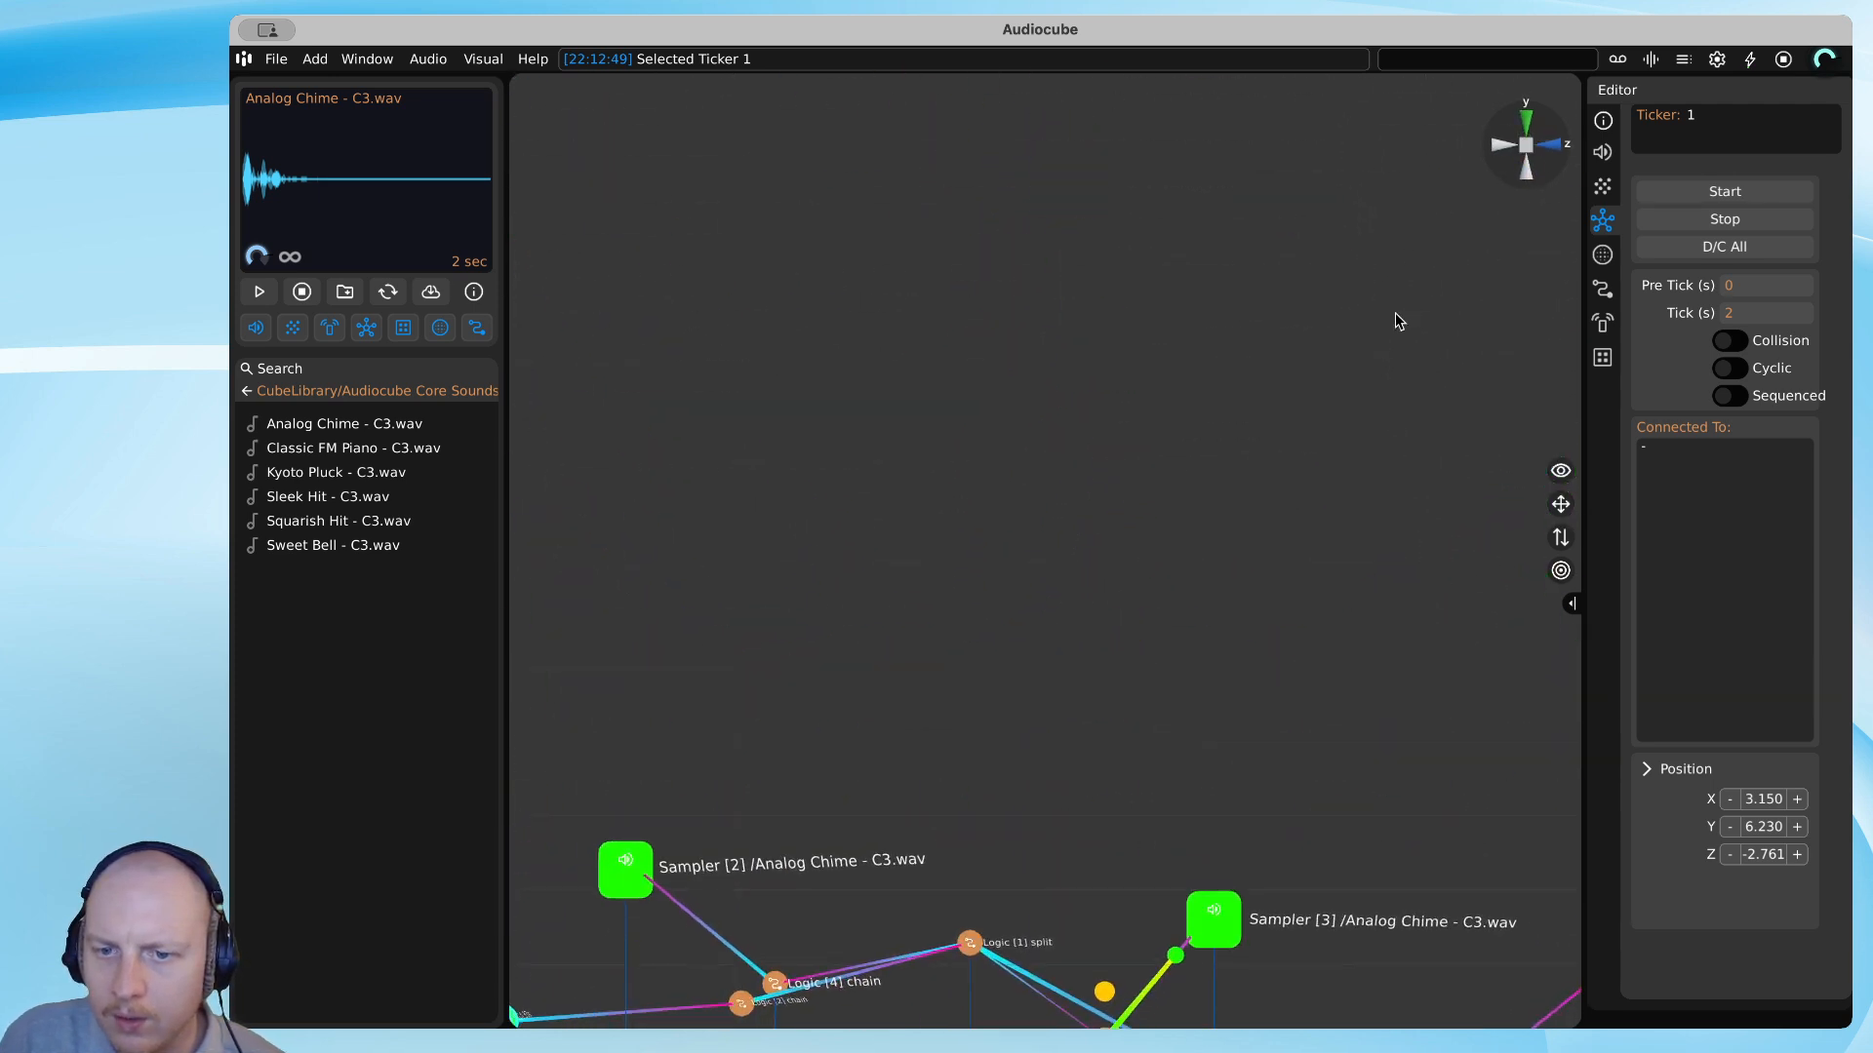
middle_drag(1399, 322, 1419, 117)
click(1526, 147)
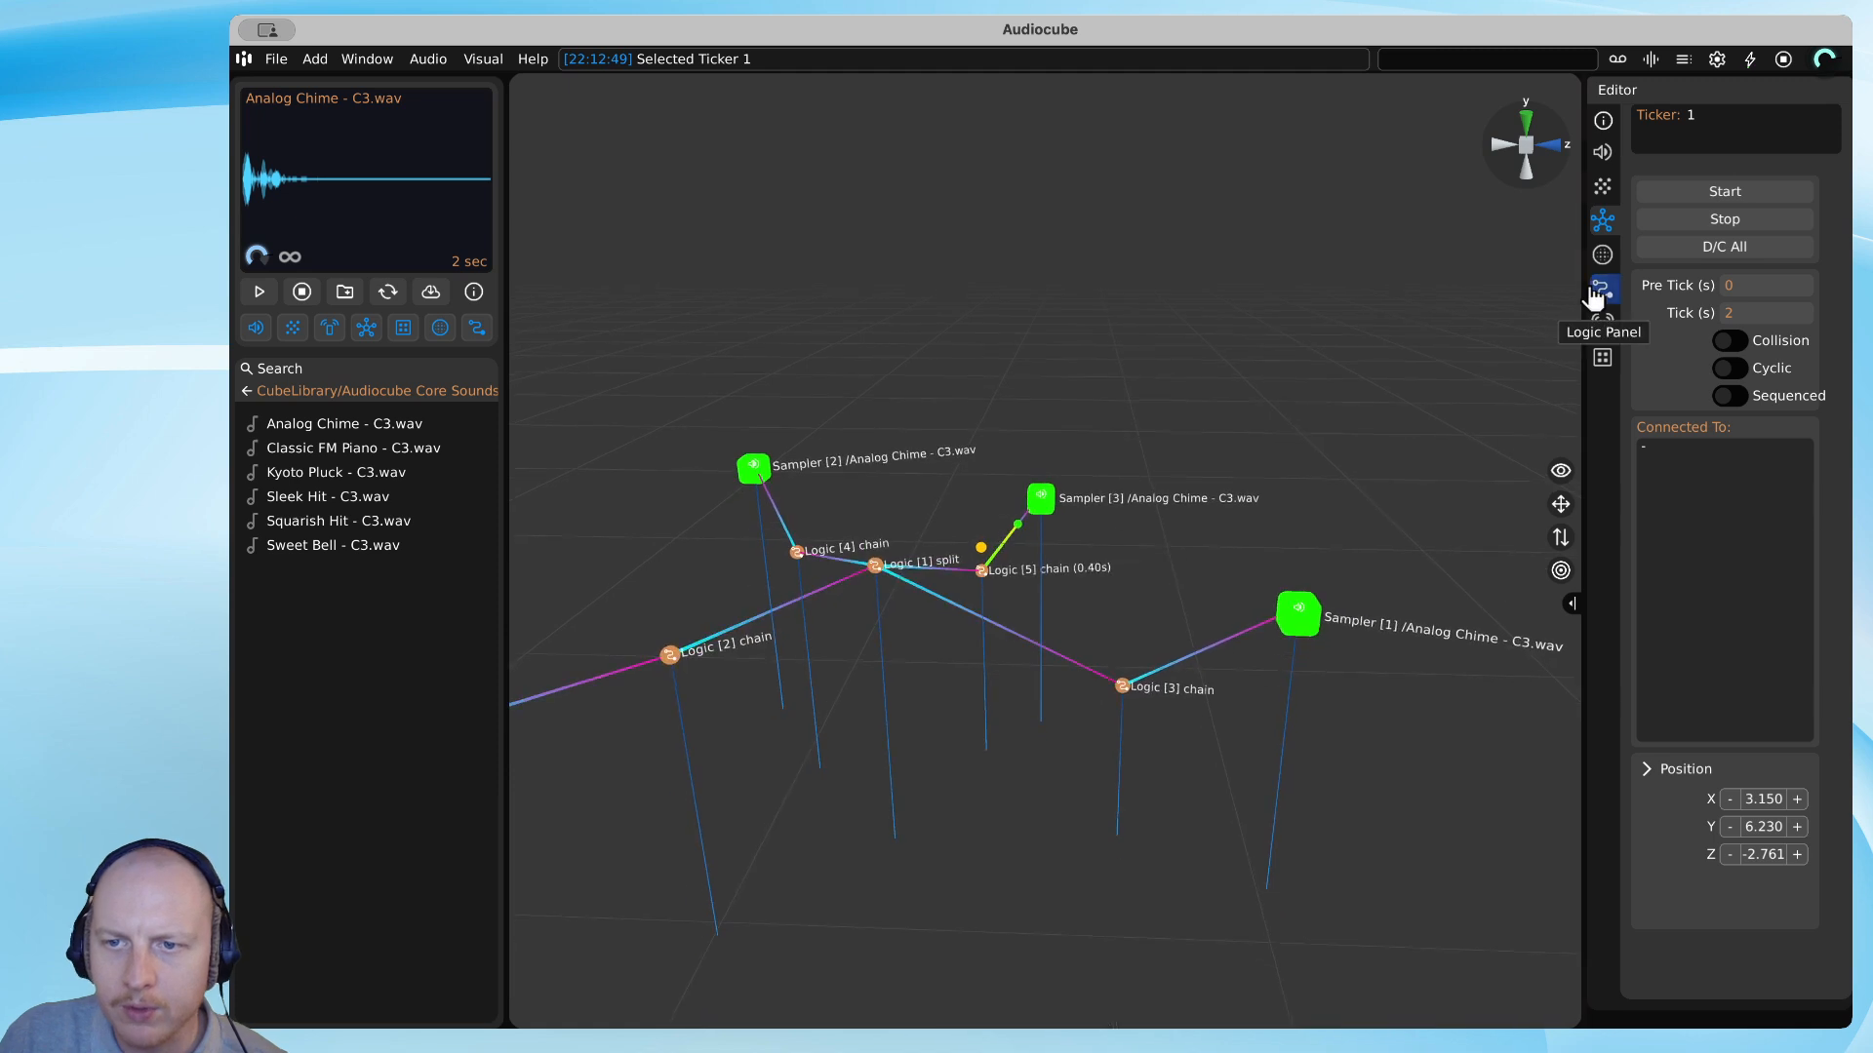
drag(1583, 284, 1460, 307)
Move Logic [3] to about X -2.77, Y 4.33, Z 6.39.
key(d)
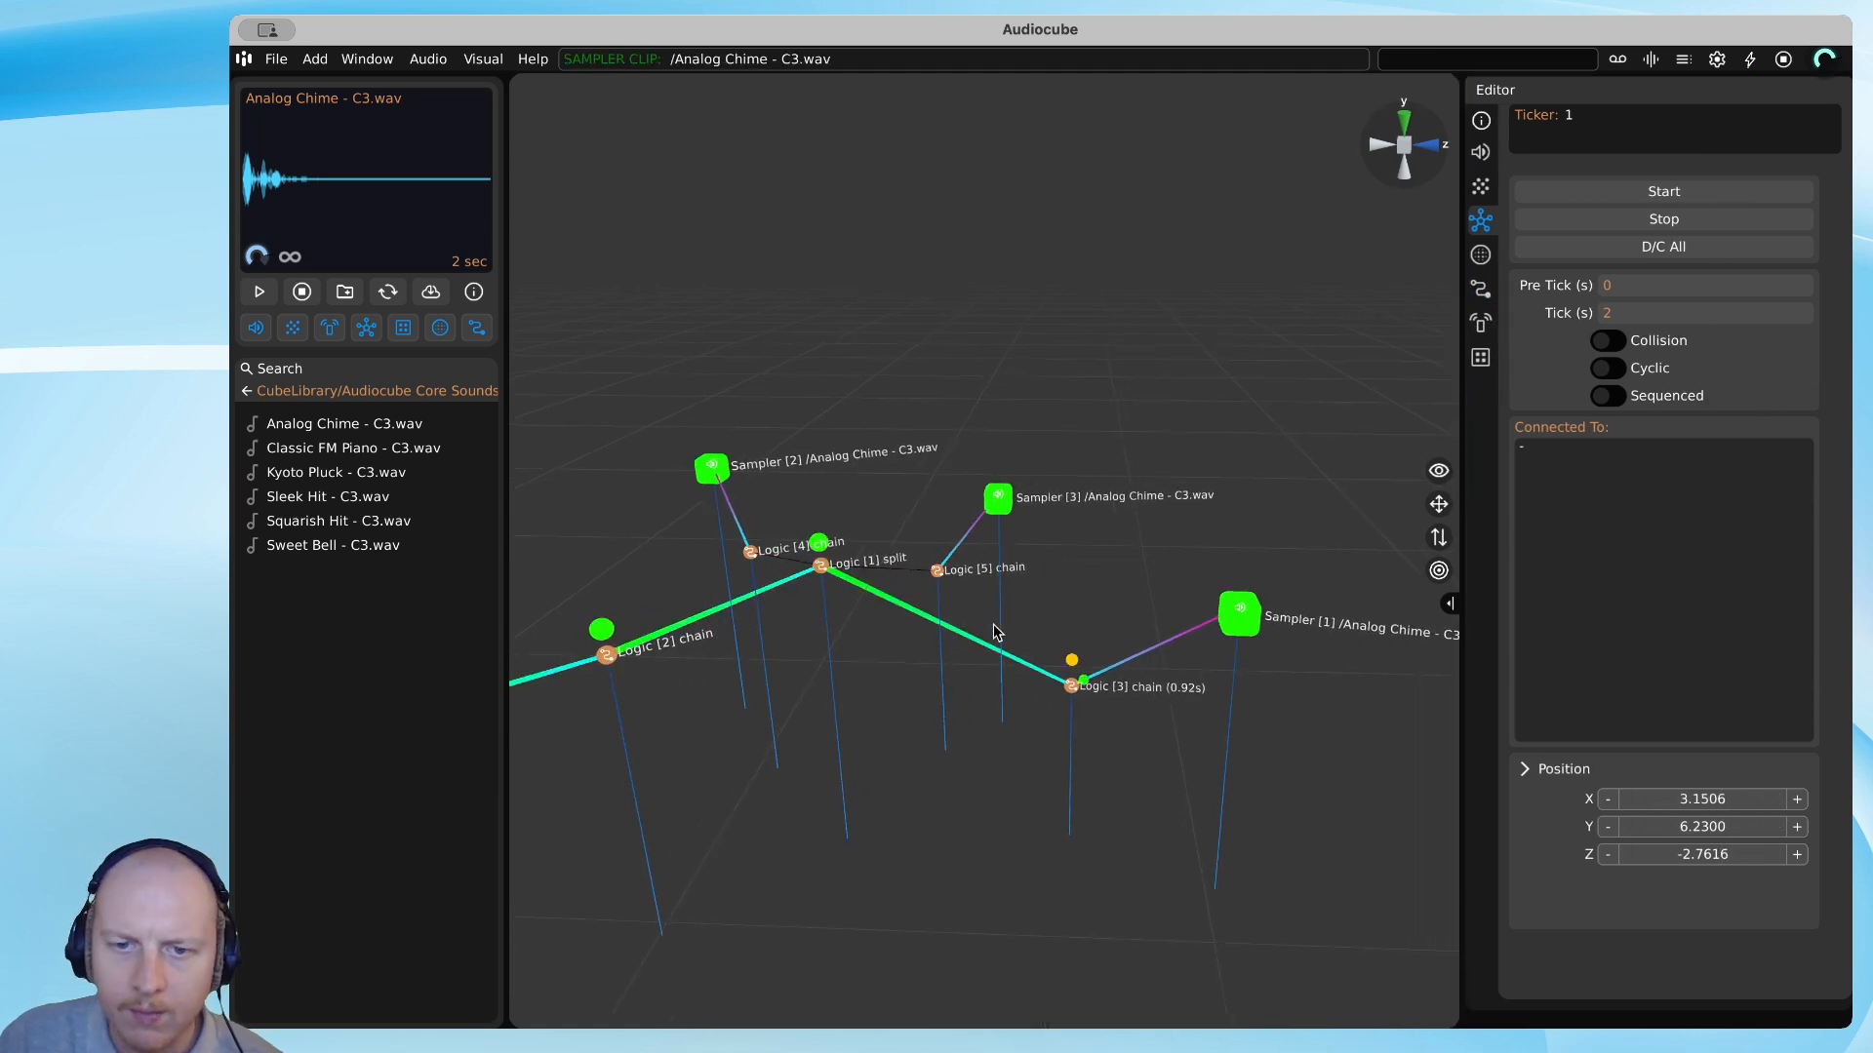
click(1060, 673)
key(a)
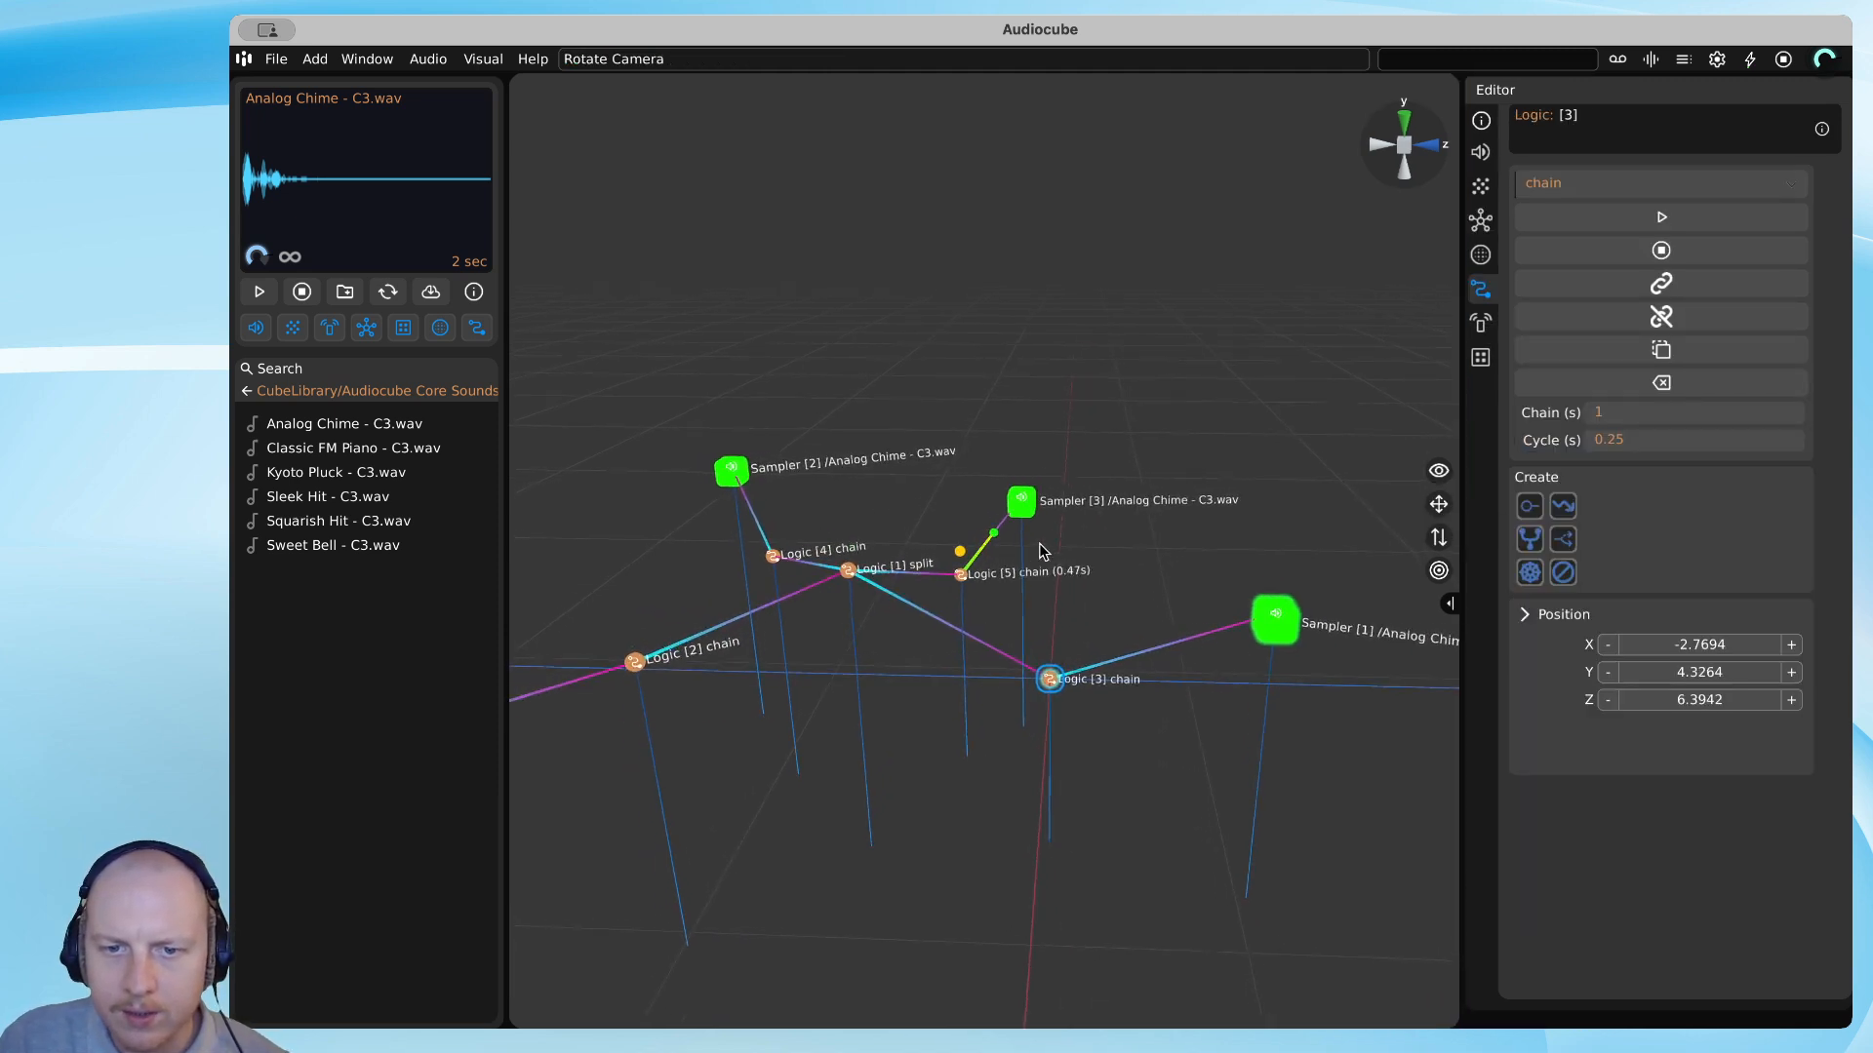
key(w)
mouse_move(694, 840)
right_down()
mouse_move(783, 840)
mouse_move(671, 864)
right_up()
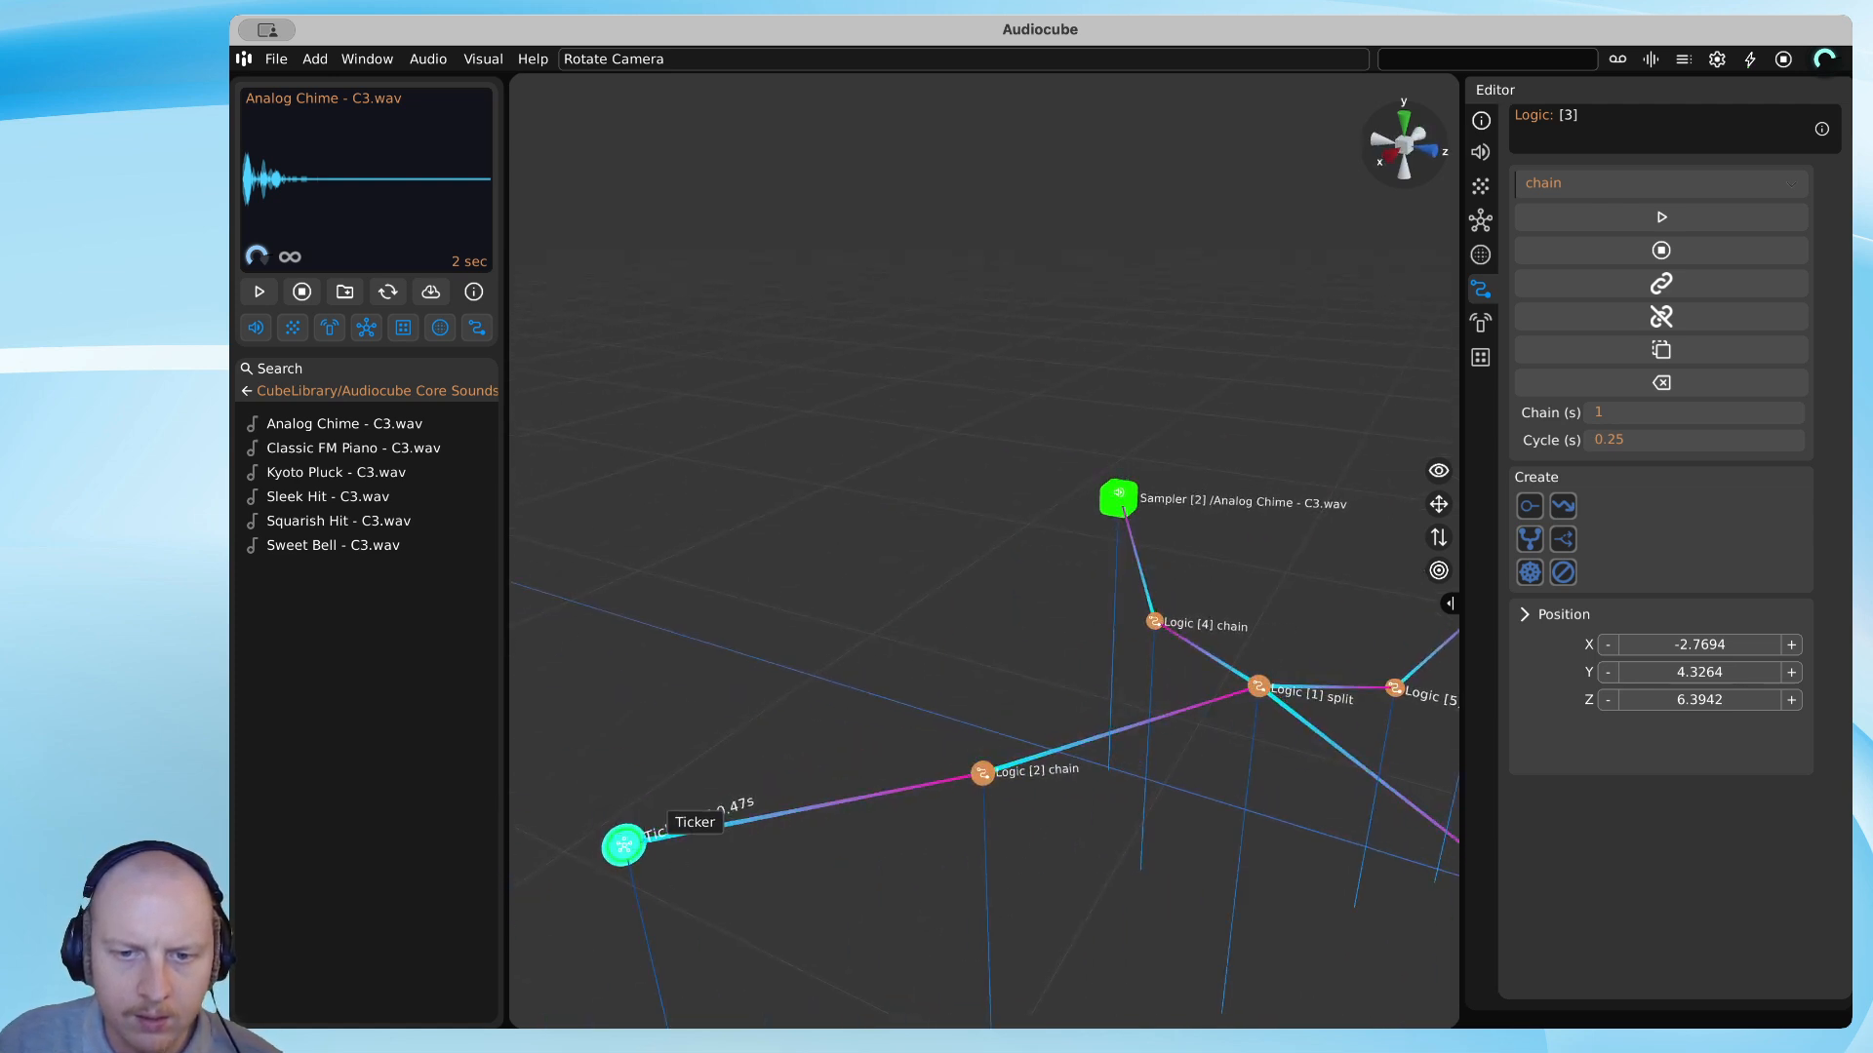
Change the type of Logic [1] to cycle.
key(e)
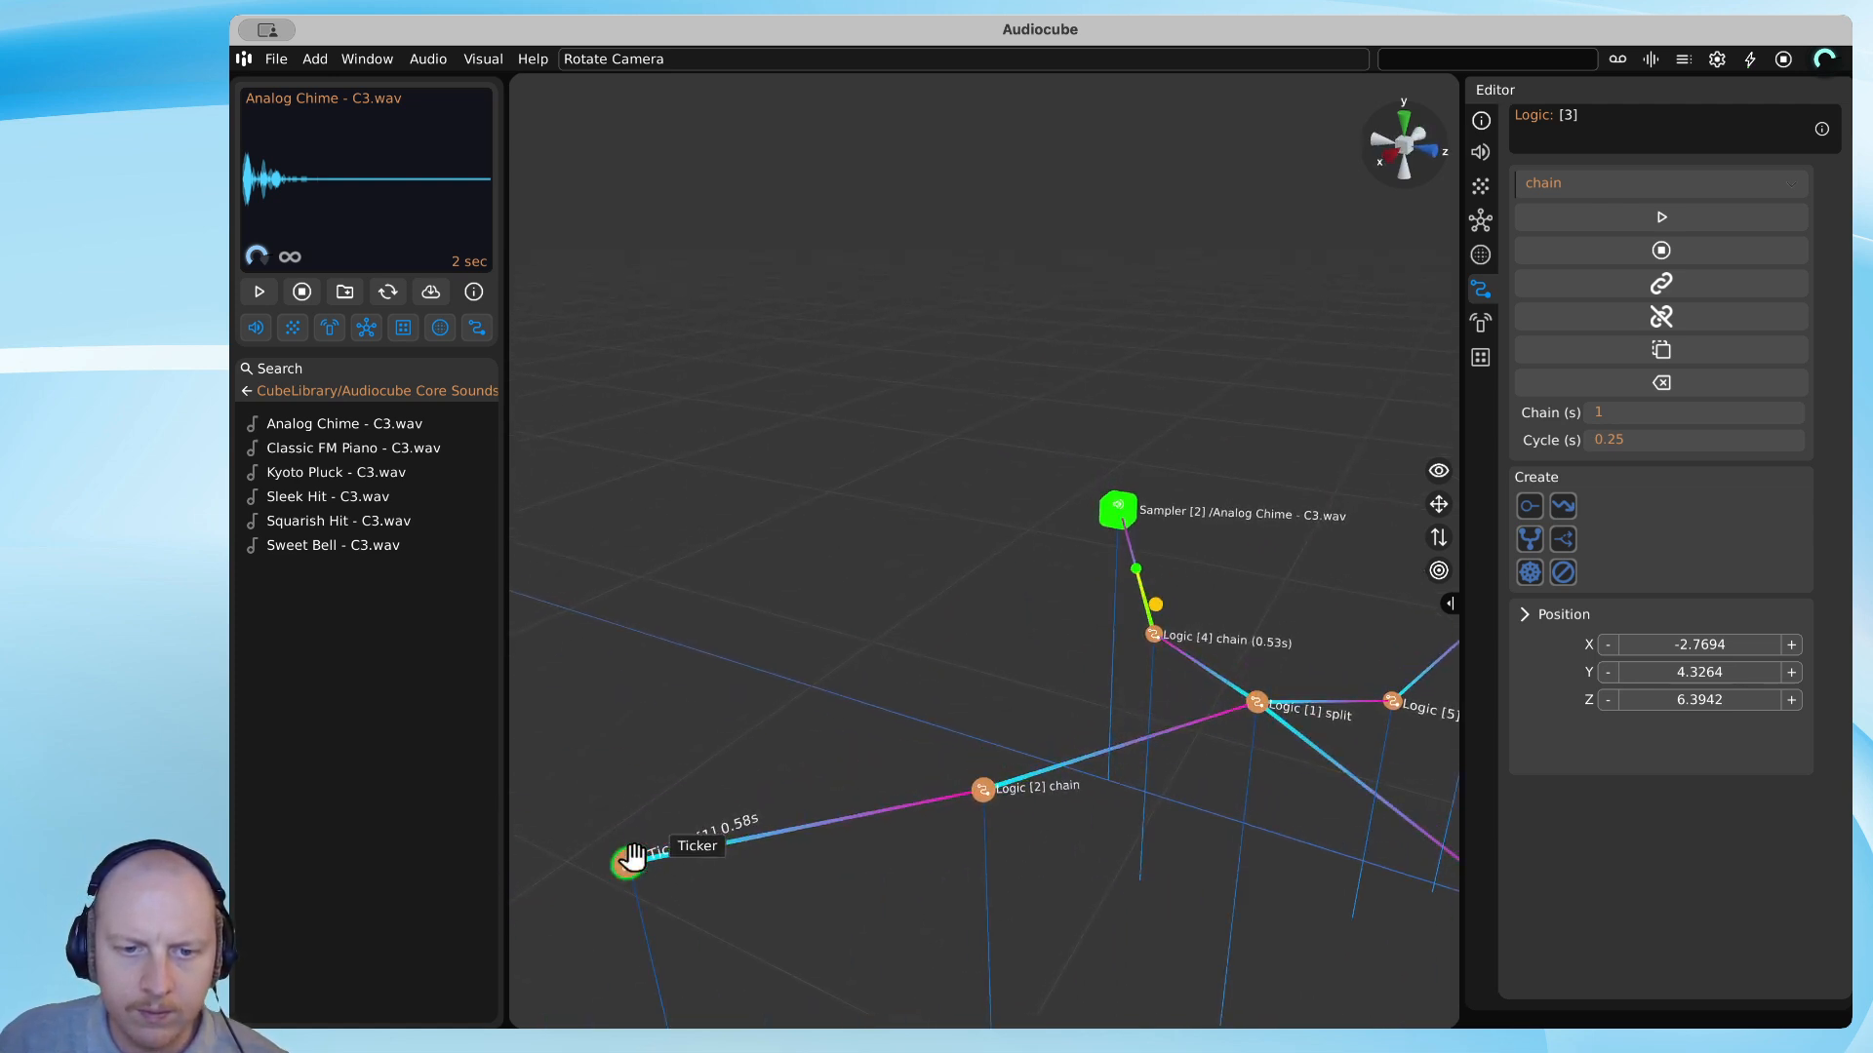
key(d)
key(w)
right_drag(1033, 718, 1033, 805)
key(a)
right_drag(1033, 543, 1035, 613)
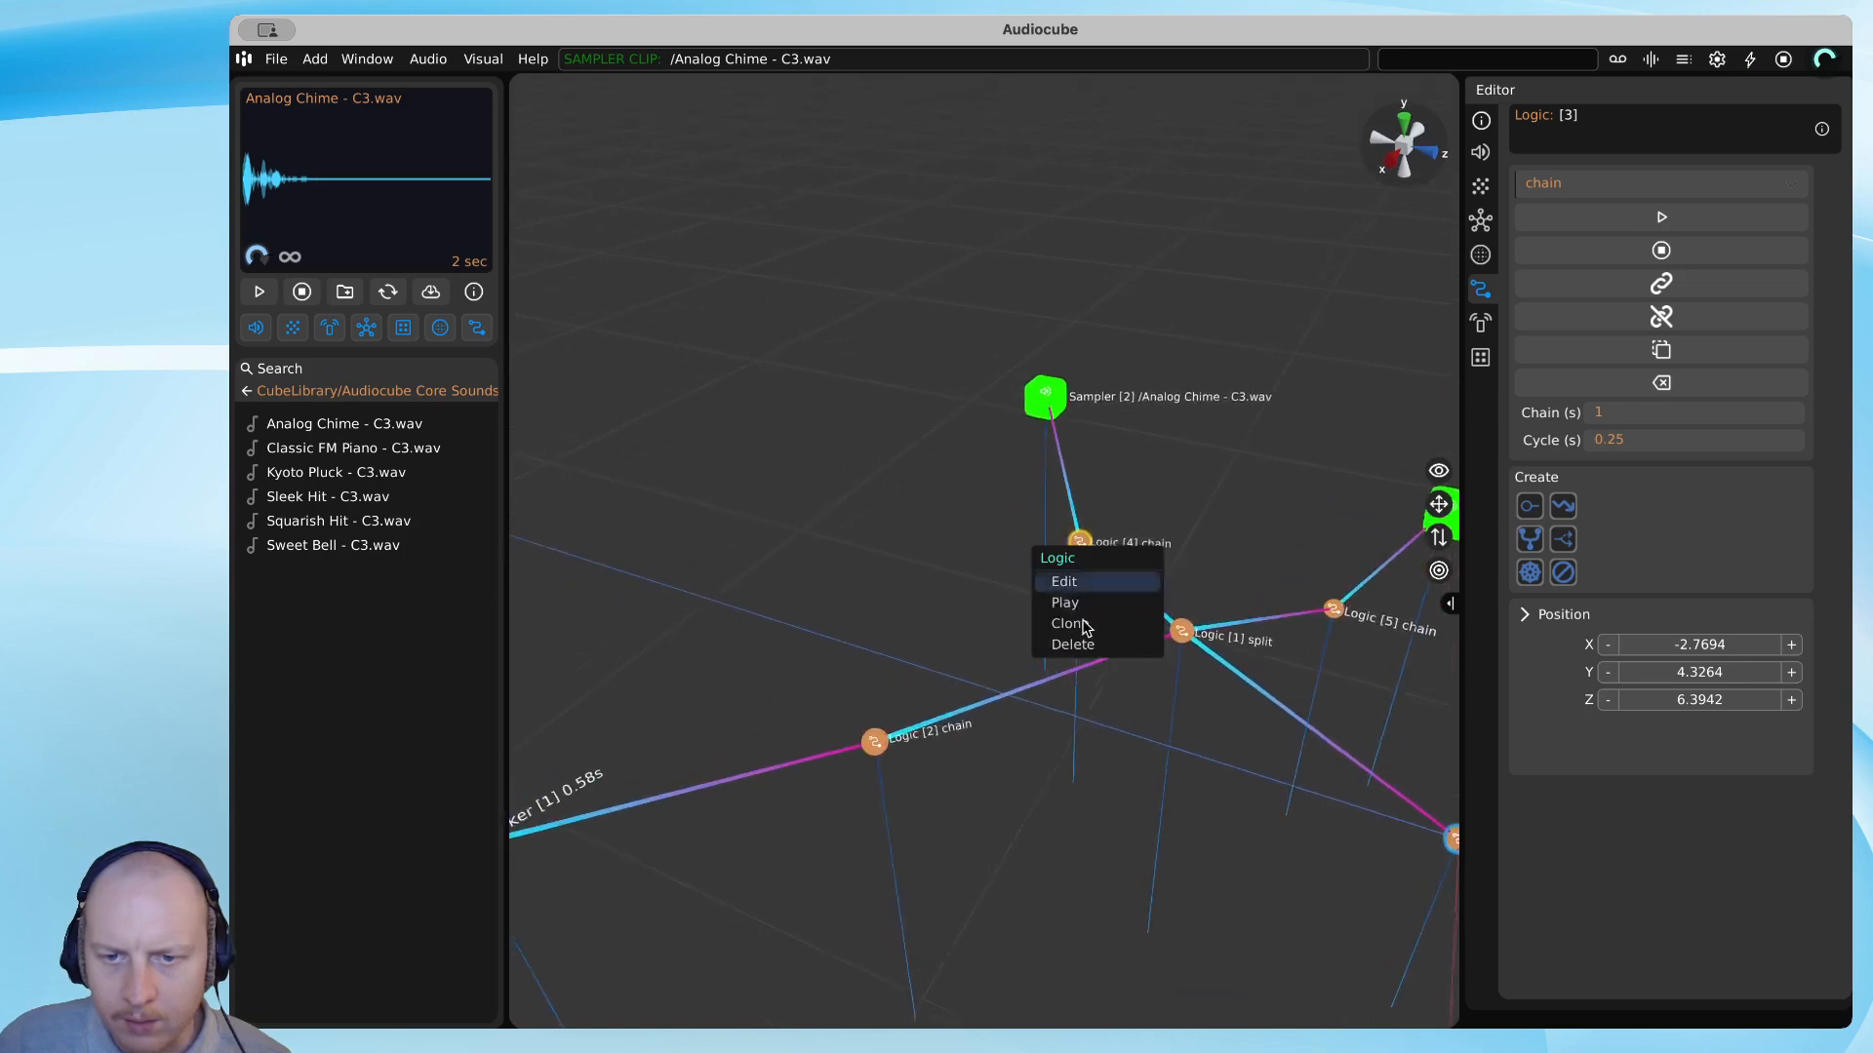
key(w)
right_drag(1295, 502, 1405, 527)
click(1114, 645)
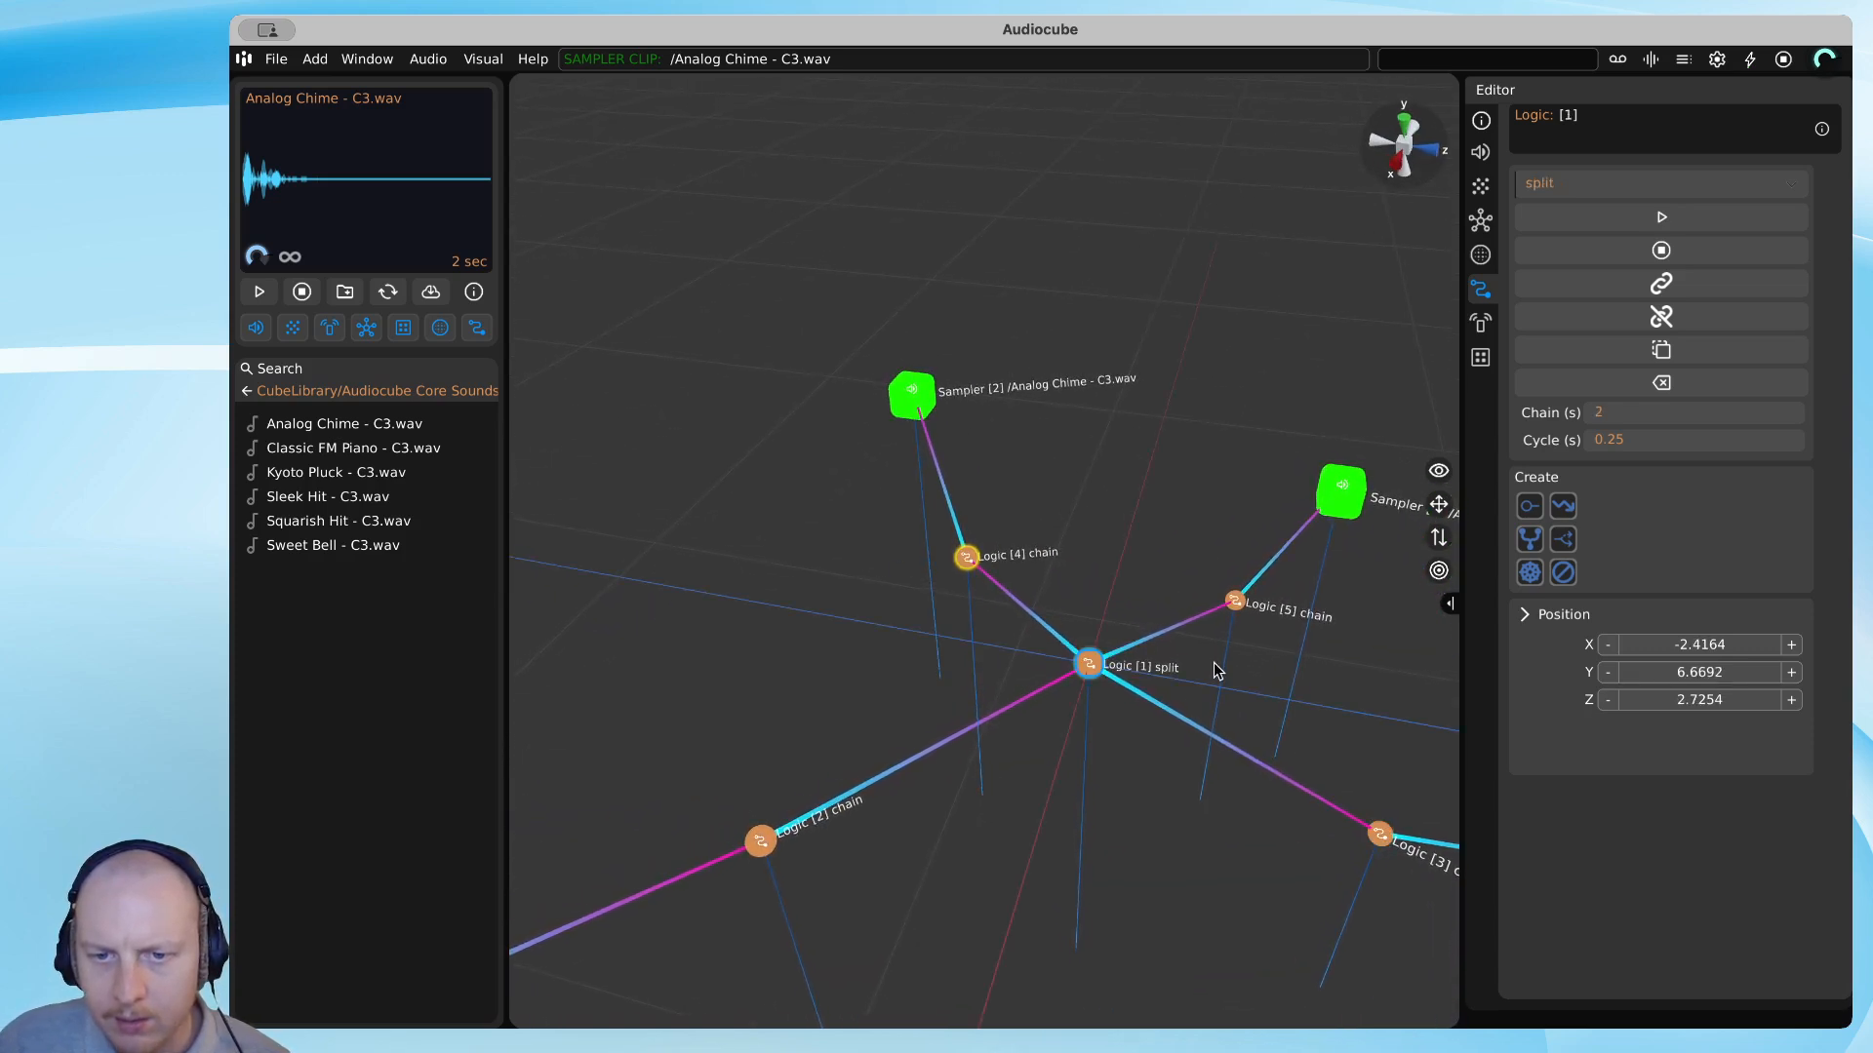
click(1655, 188)
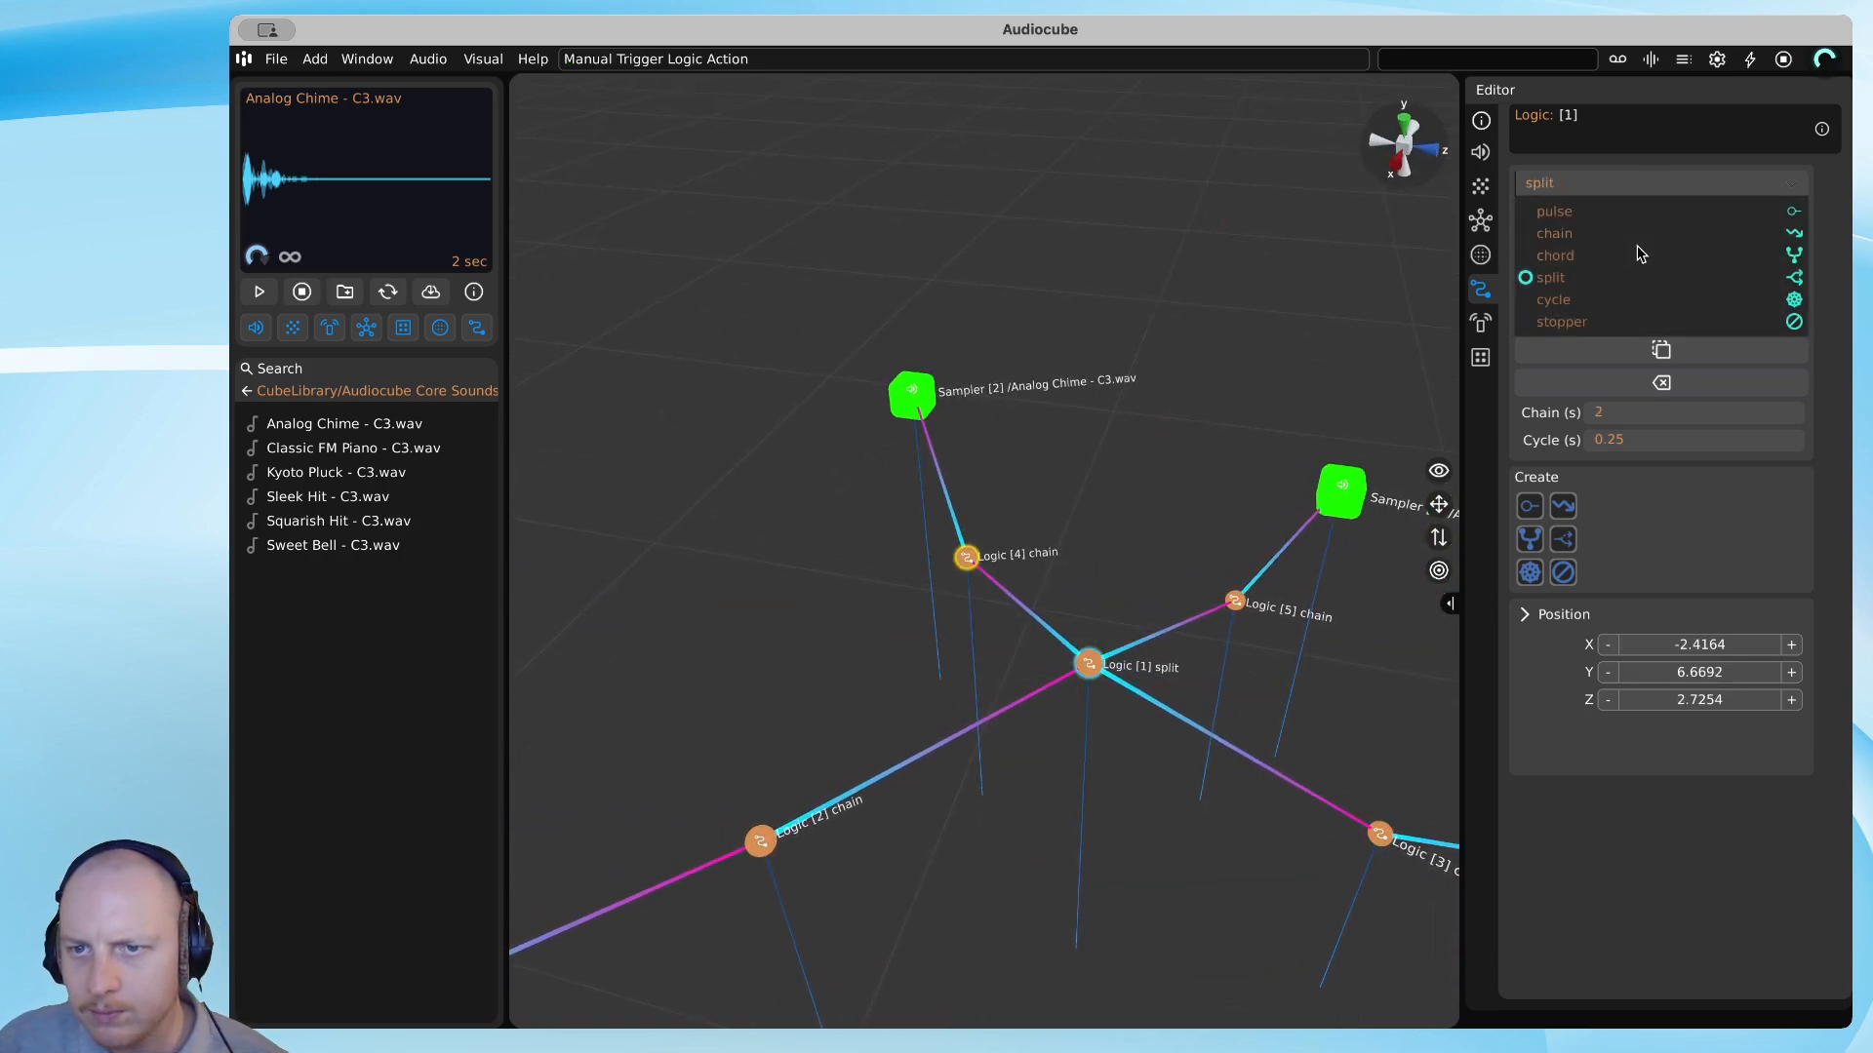
click(1554, 300)
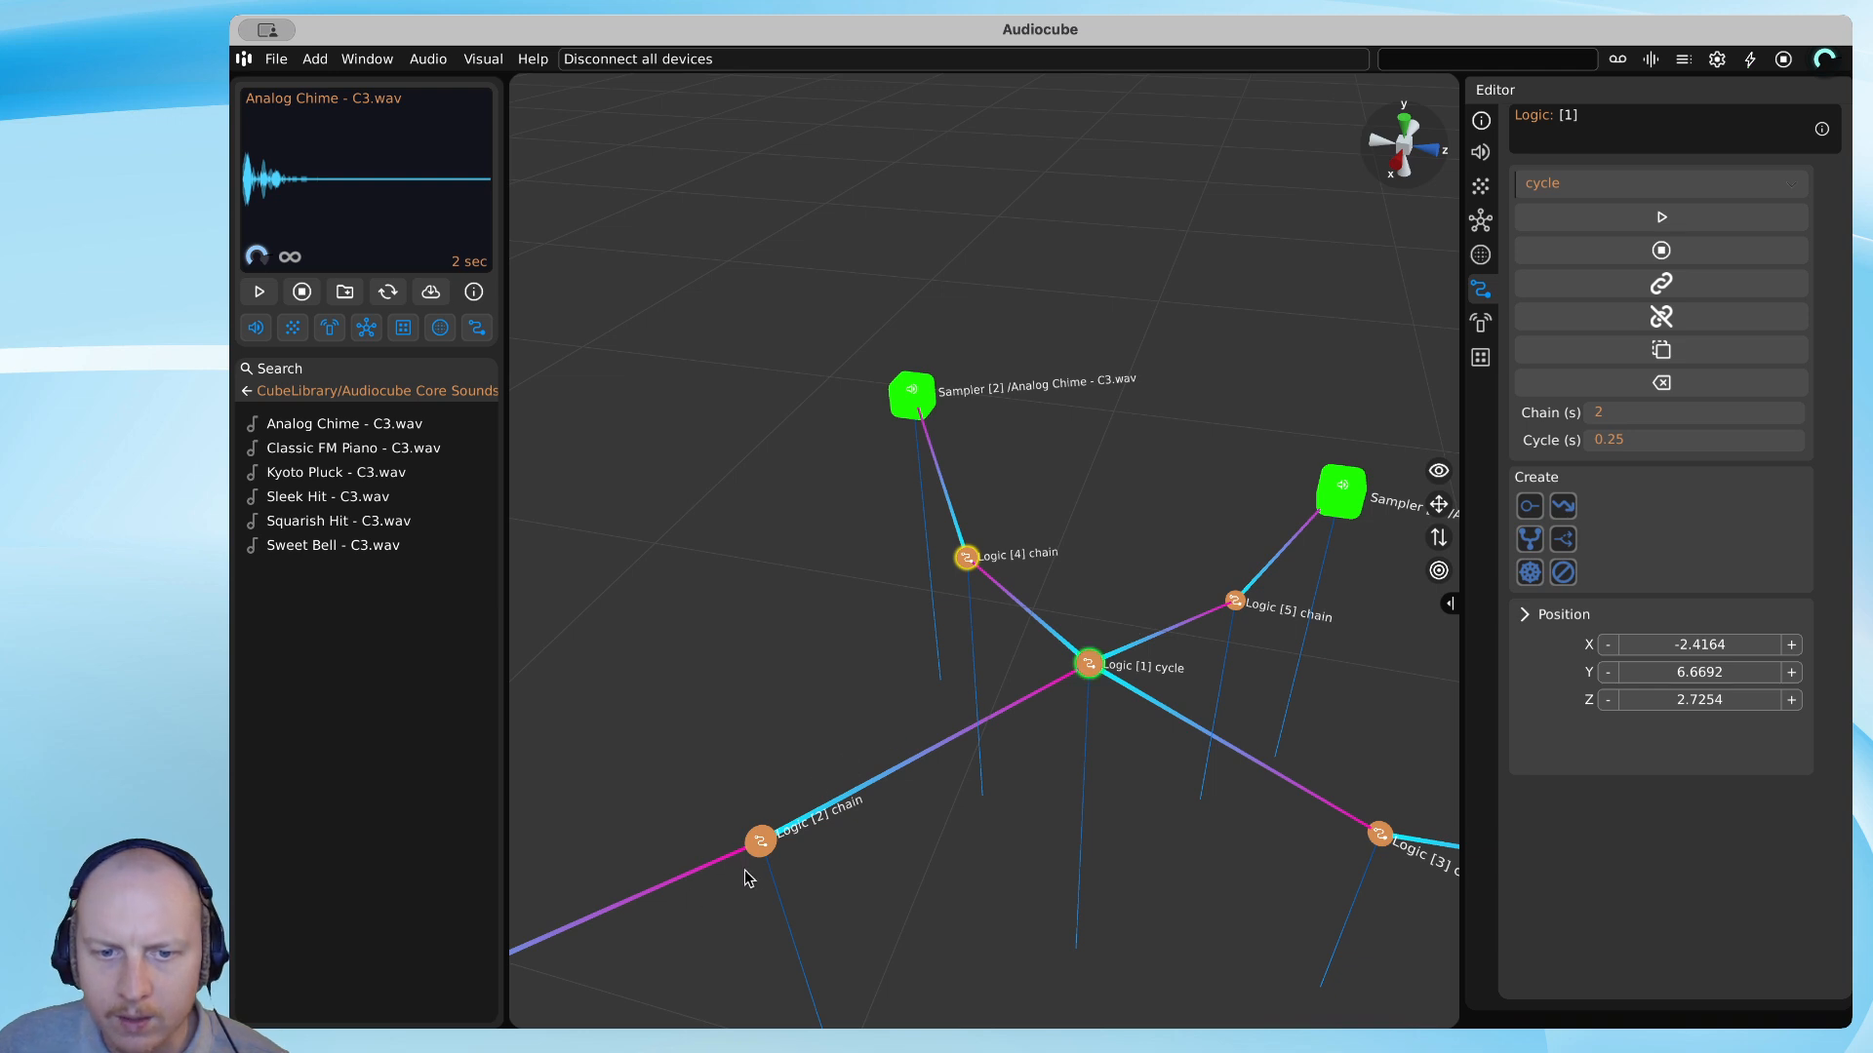
Move Logic [3] to about X -2.68, Y 4.27, Z 5.33 and set its cycle time to 0.3 s.
right_click(761, 841)
key(Right)
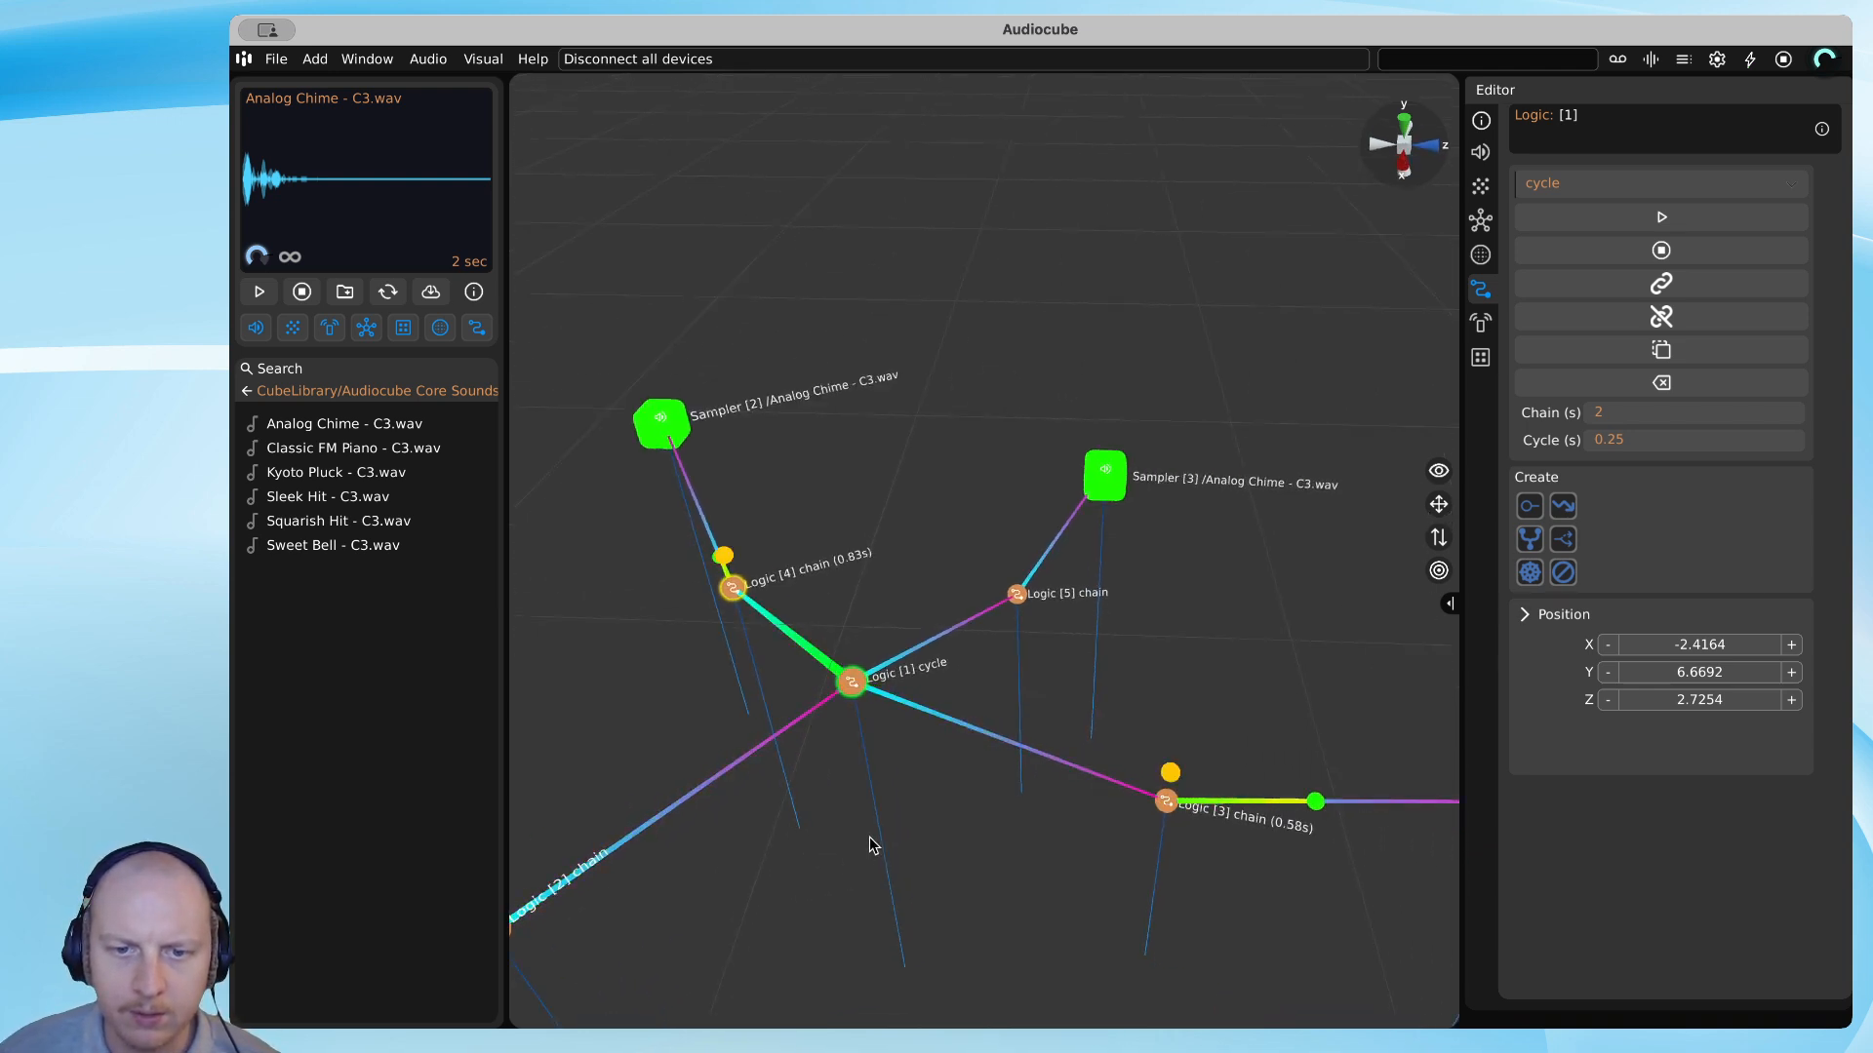
key(s)
key(a)
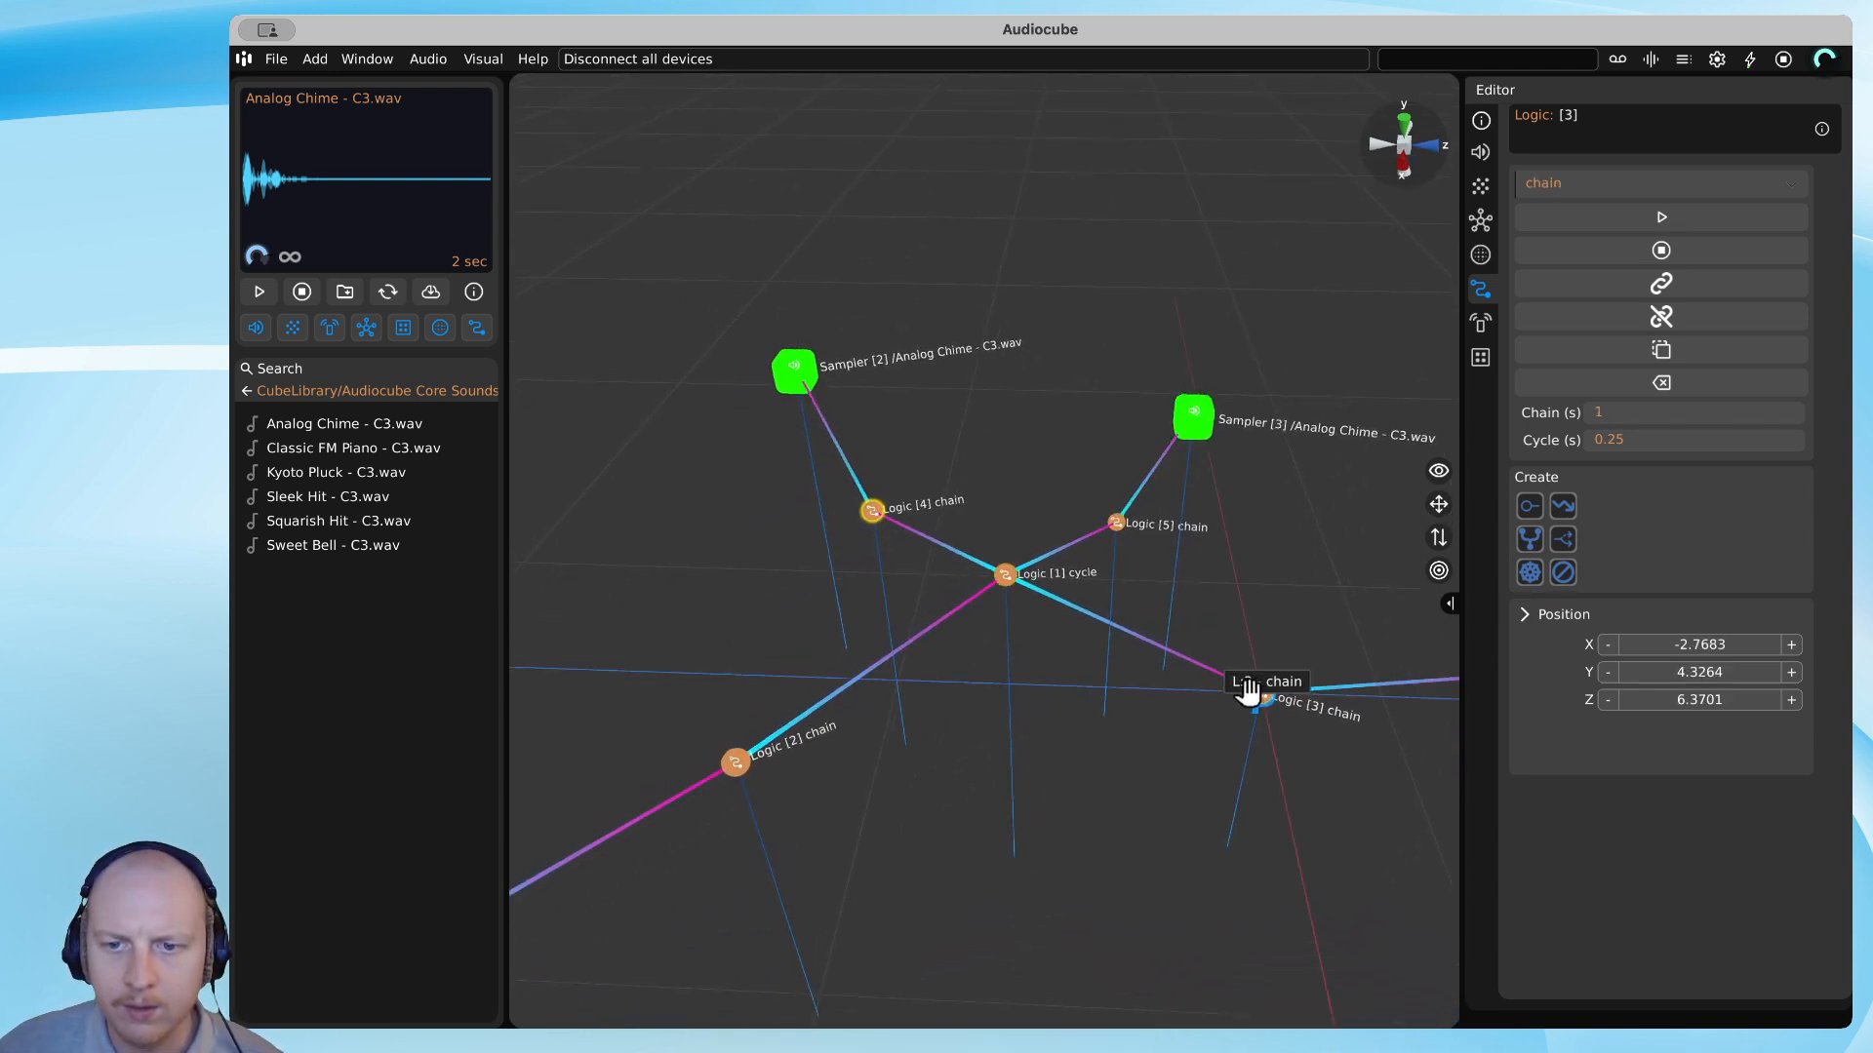
drag(1249, 690, 1121, 576)
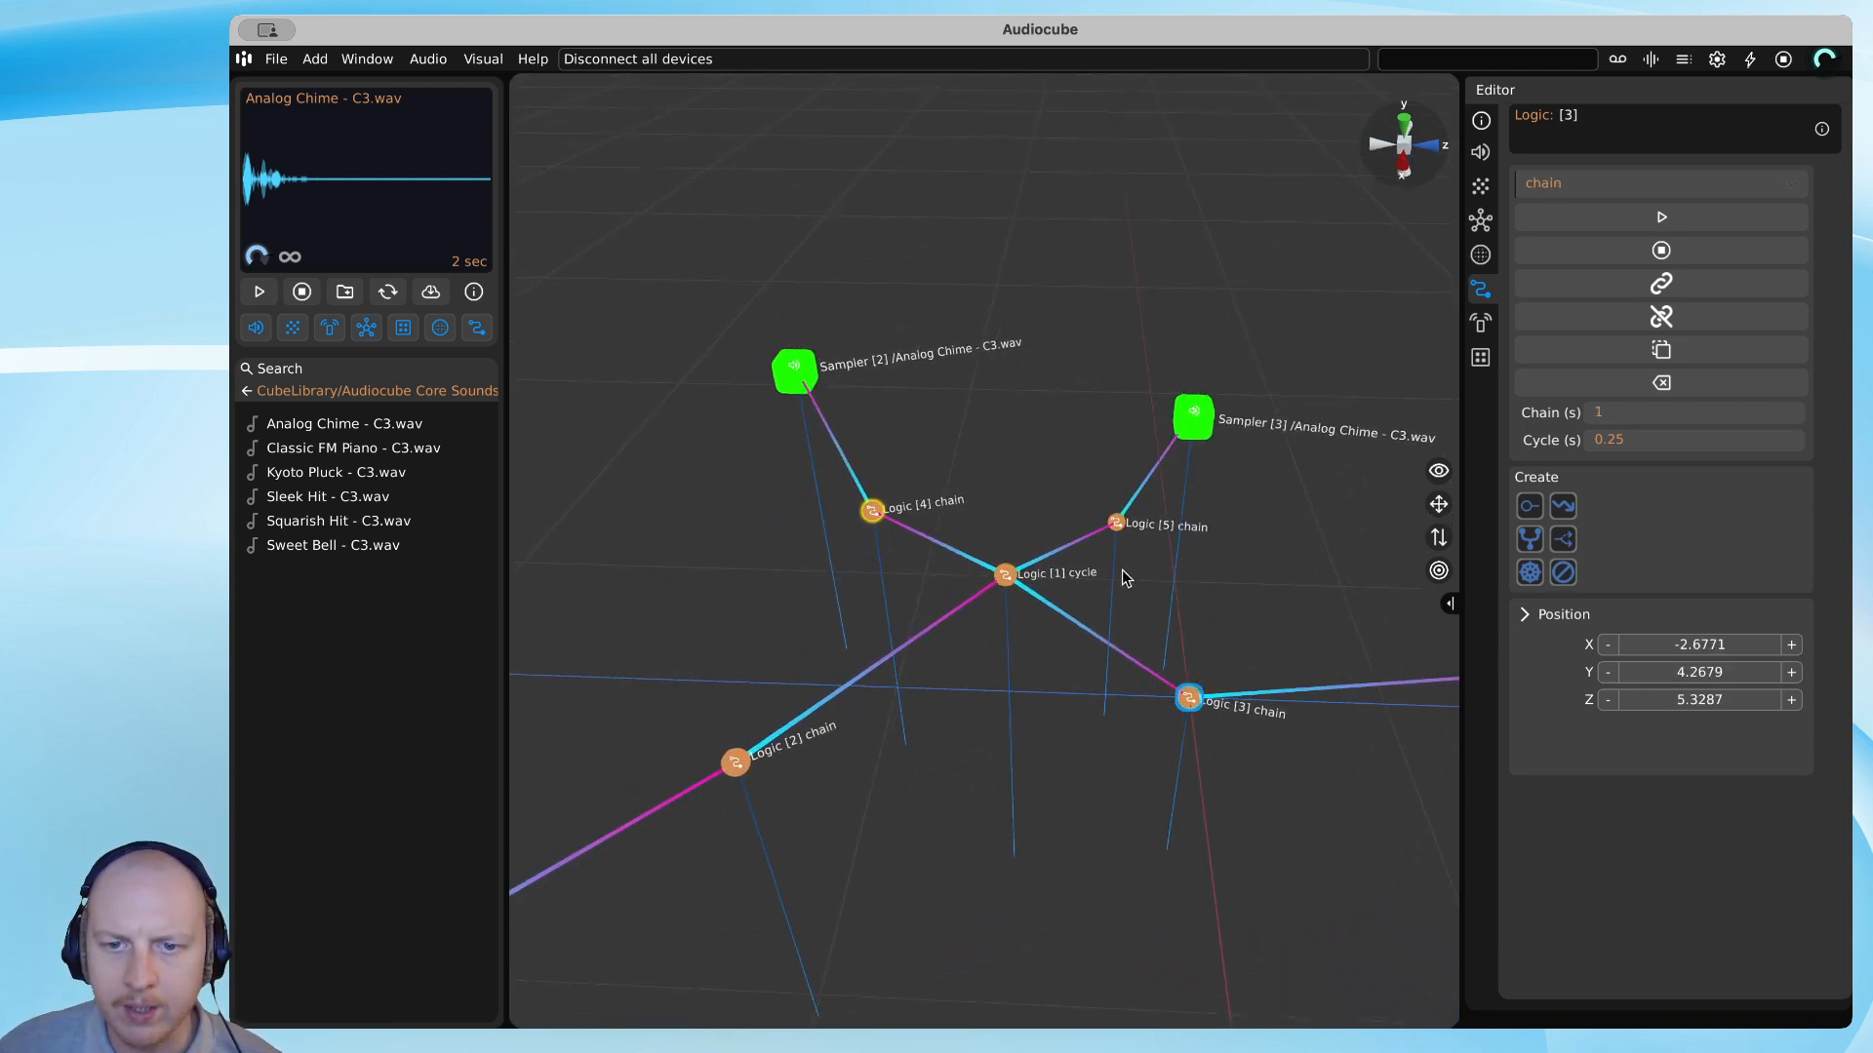
click(1644, 446)
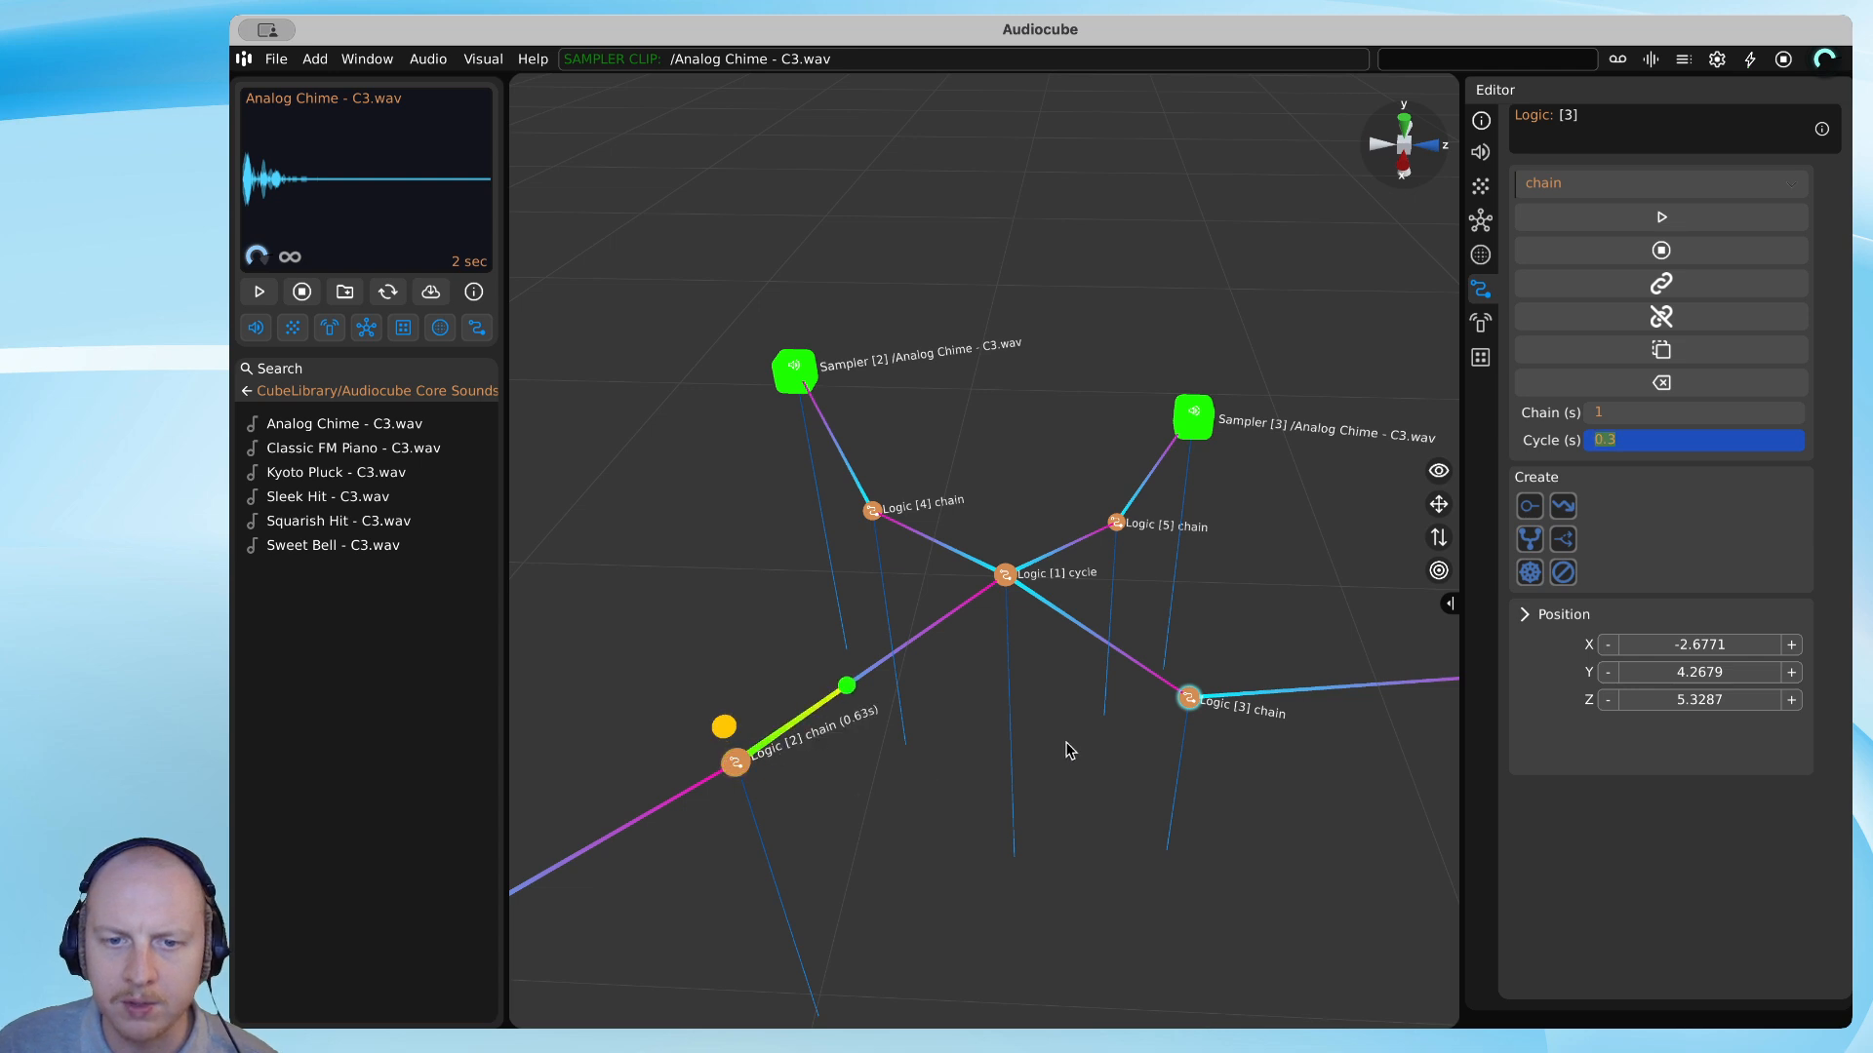
Disconnect the three output chain boxes from Logic [1] and reconnect them in the order Logic [4], Logic [5], Logic [3].
click(999, 576)
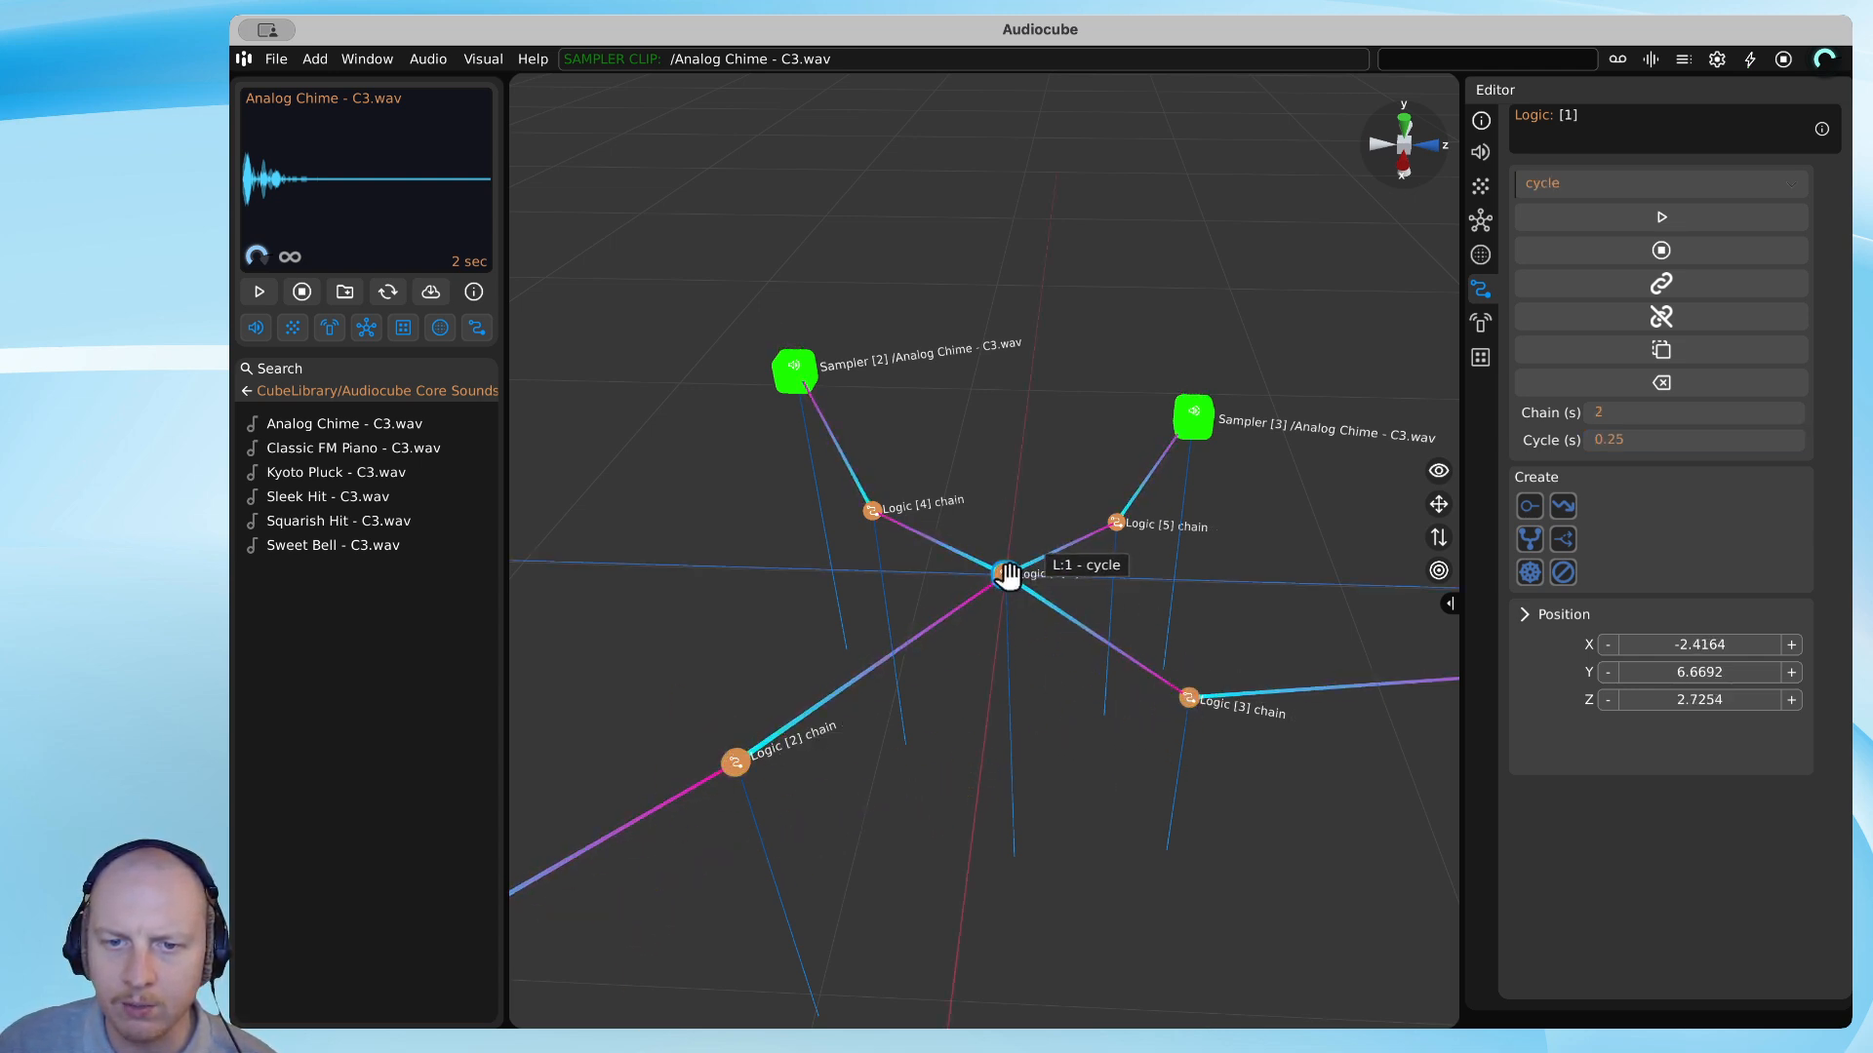
double_click(1006, 575)
click(1189, 694)
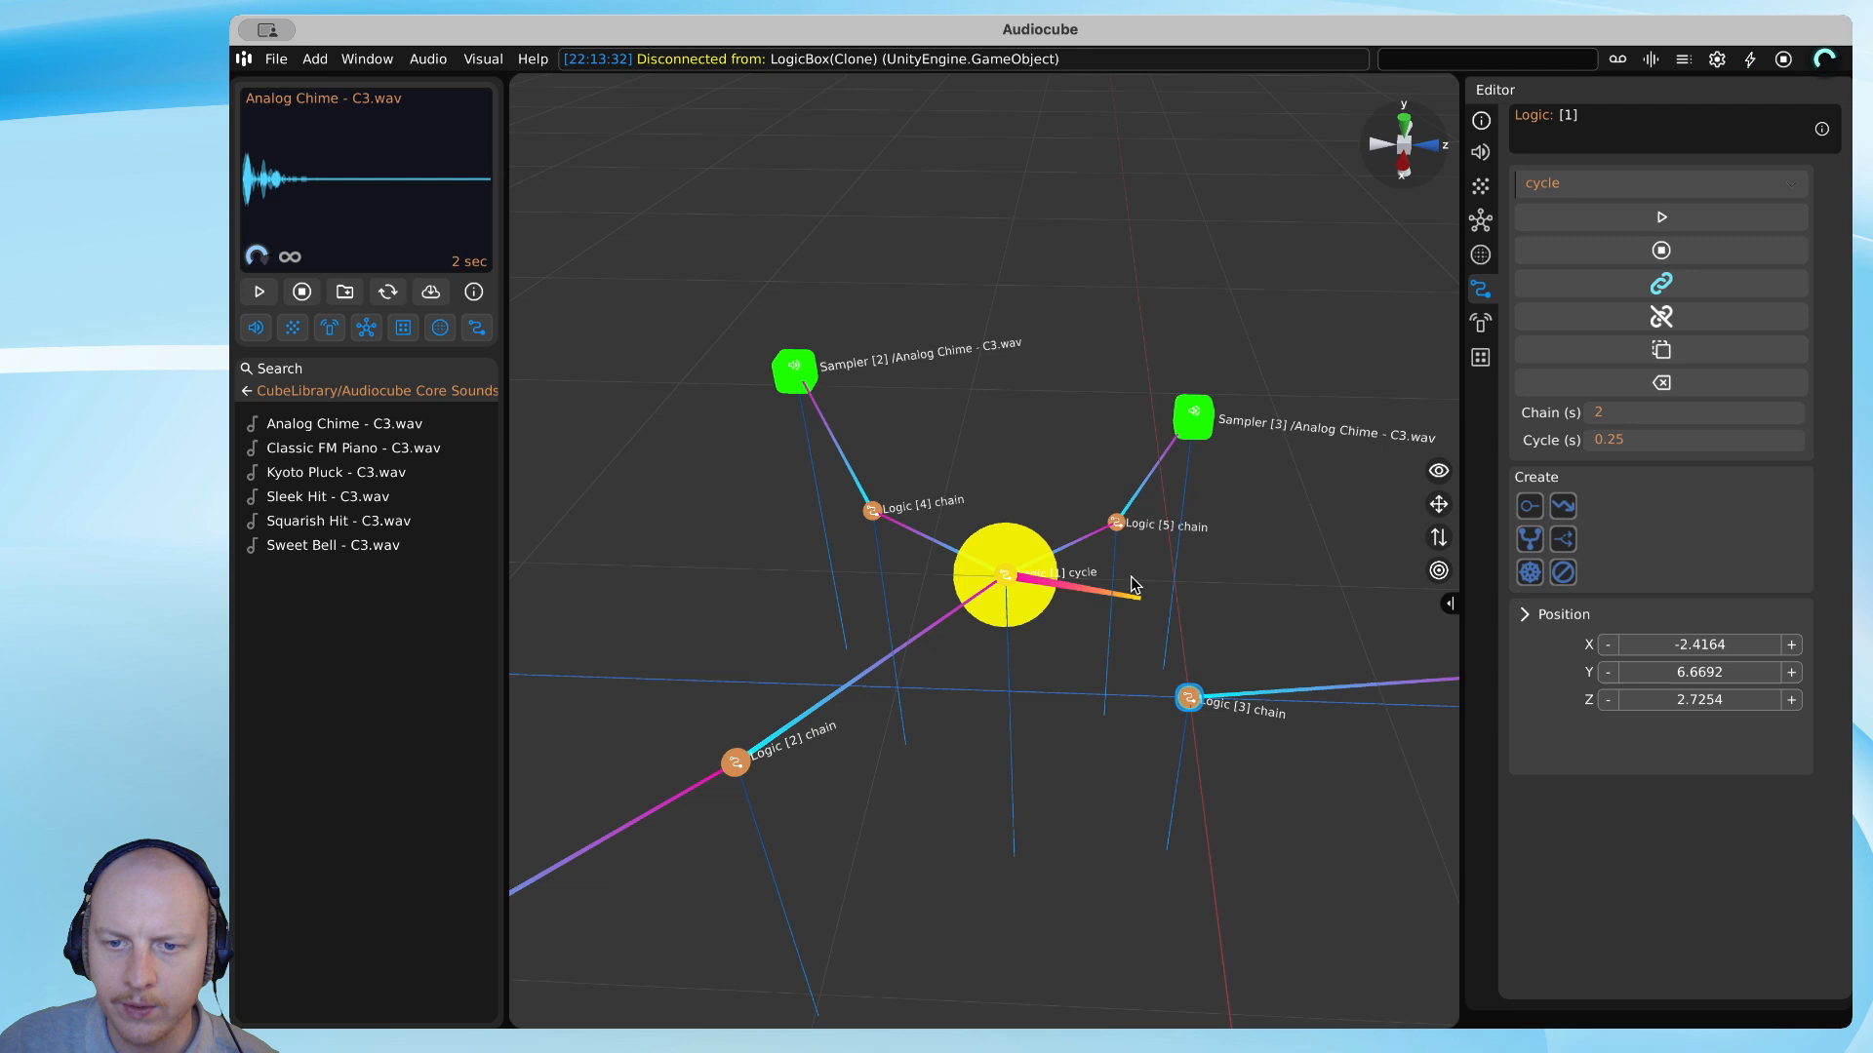
click(1115, 522)
click(875, 511)
click(1117, 522)
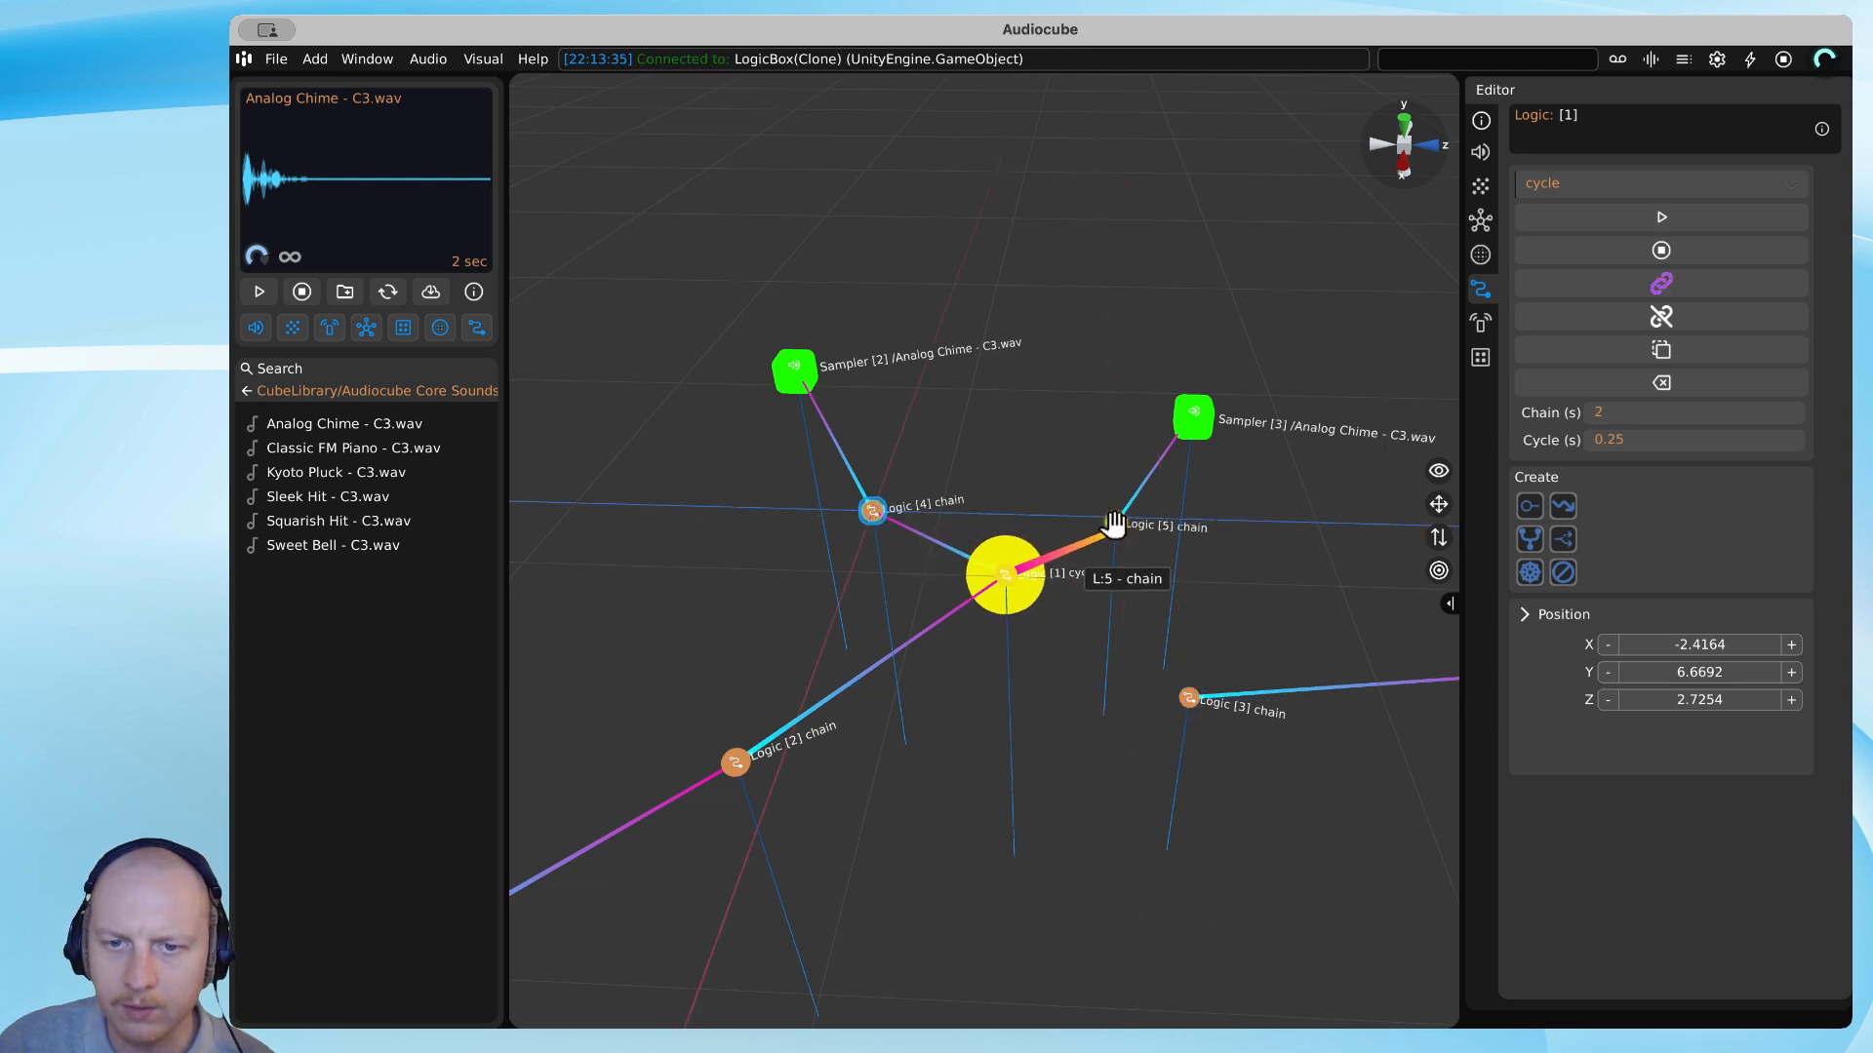
click(1192, 696)
click(1014, 573)
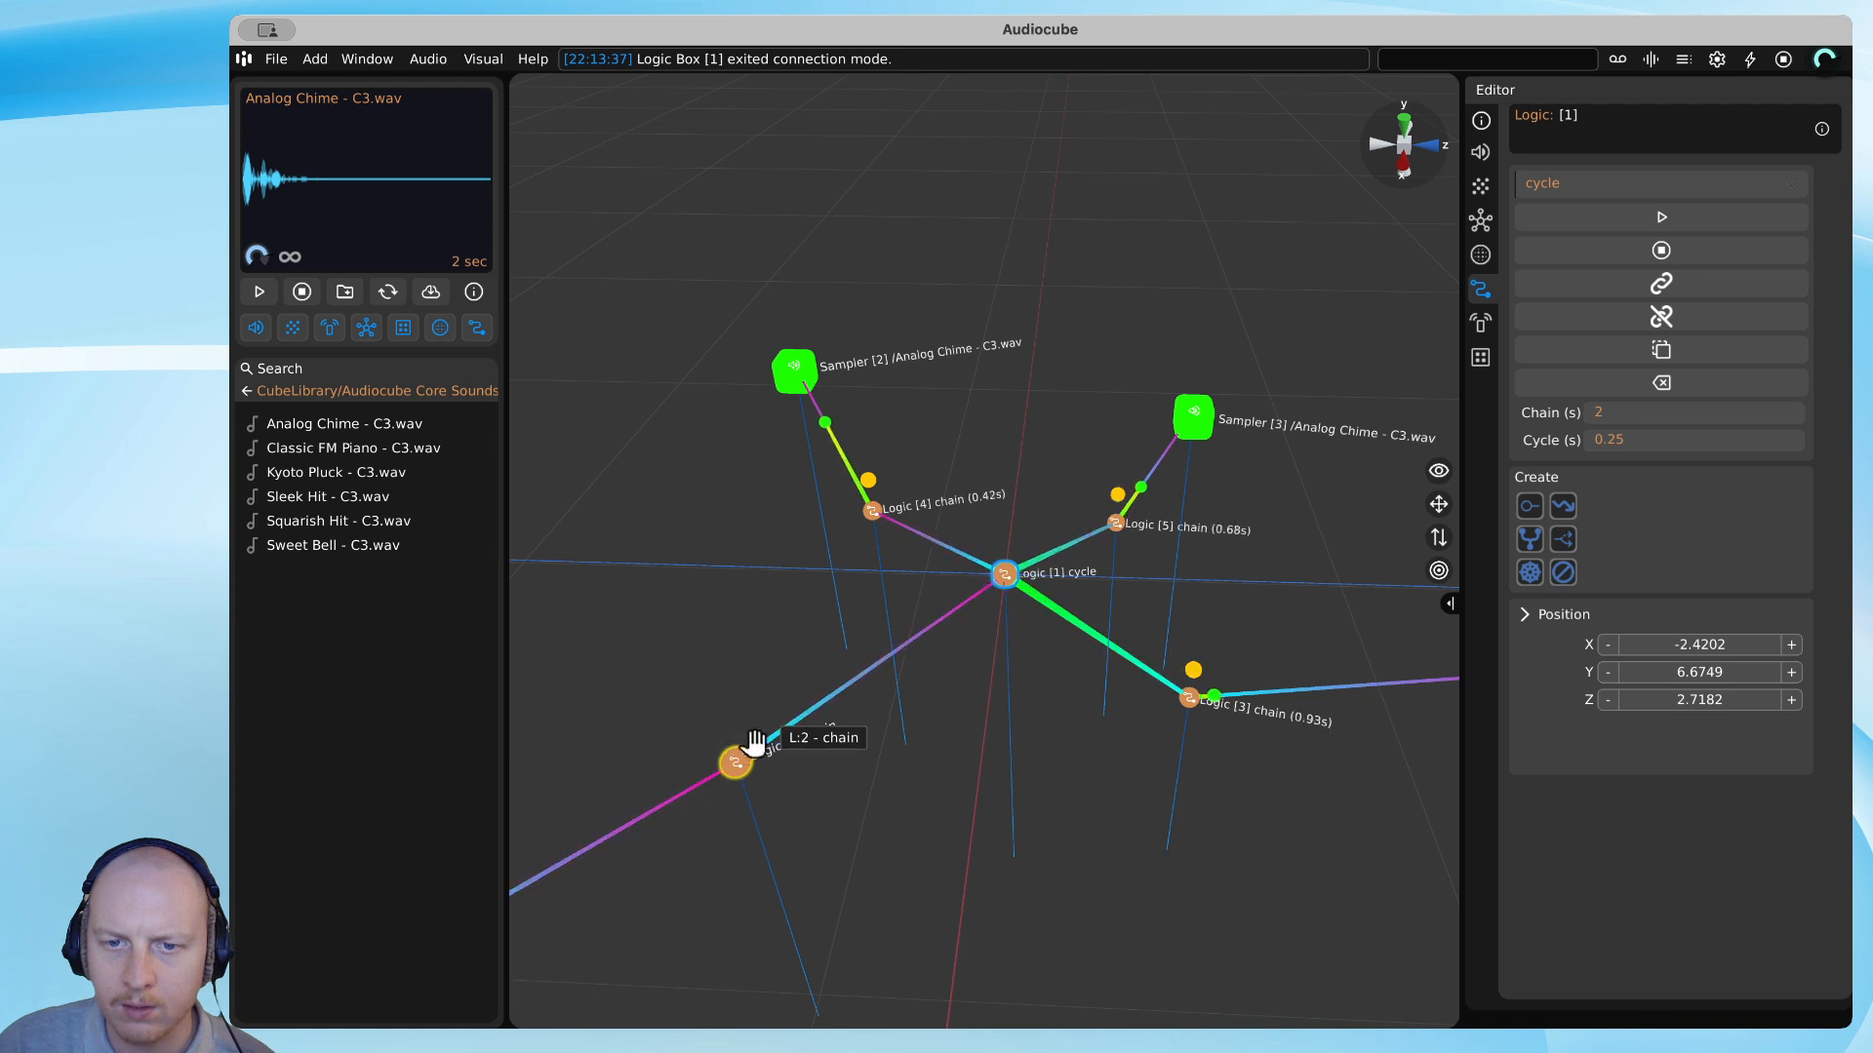
Add an Analog Chime emitter at about X -11.99, Y 7.47, Z 2.55 and connect Logic [4] to it.
right_drag(778, 737, 831, 700)
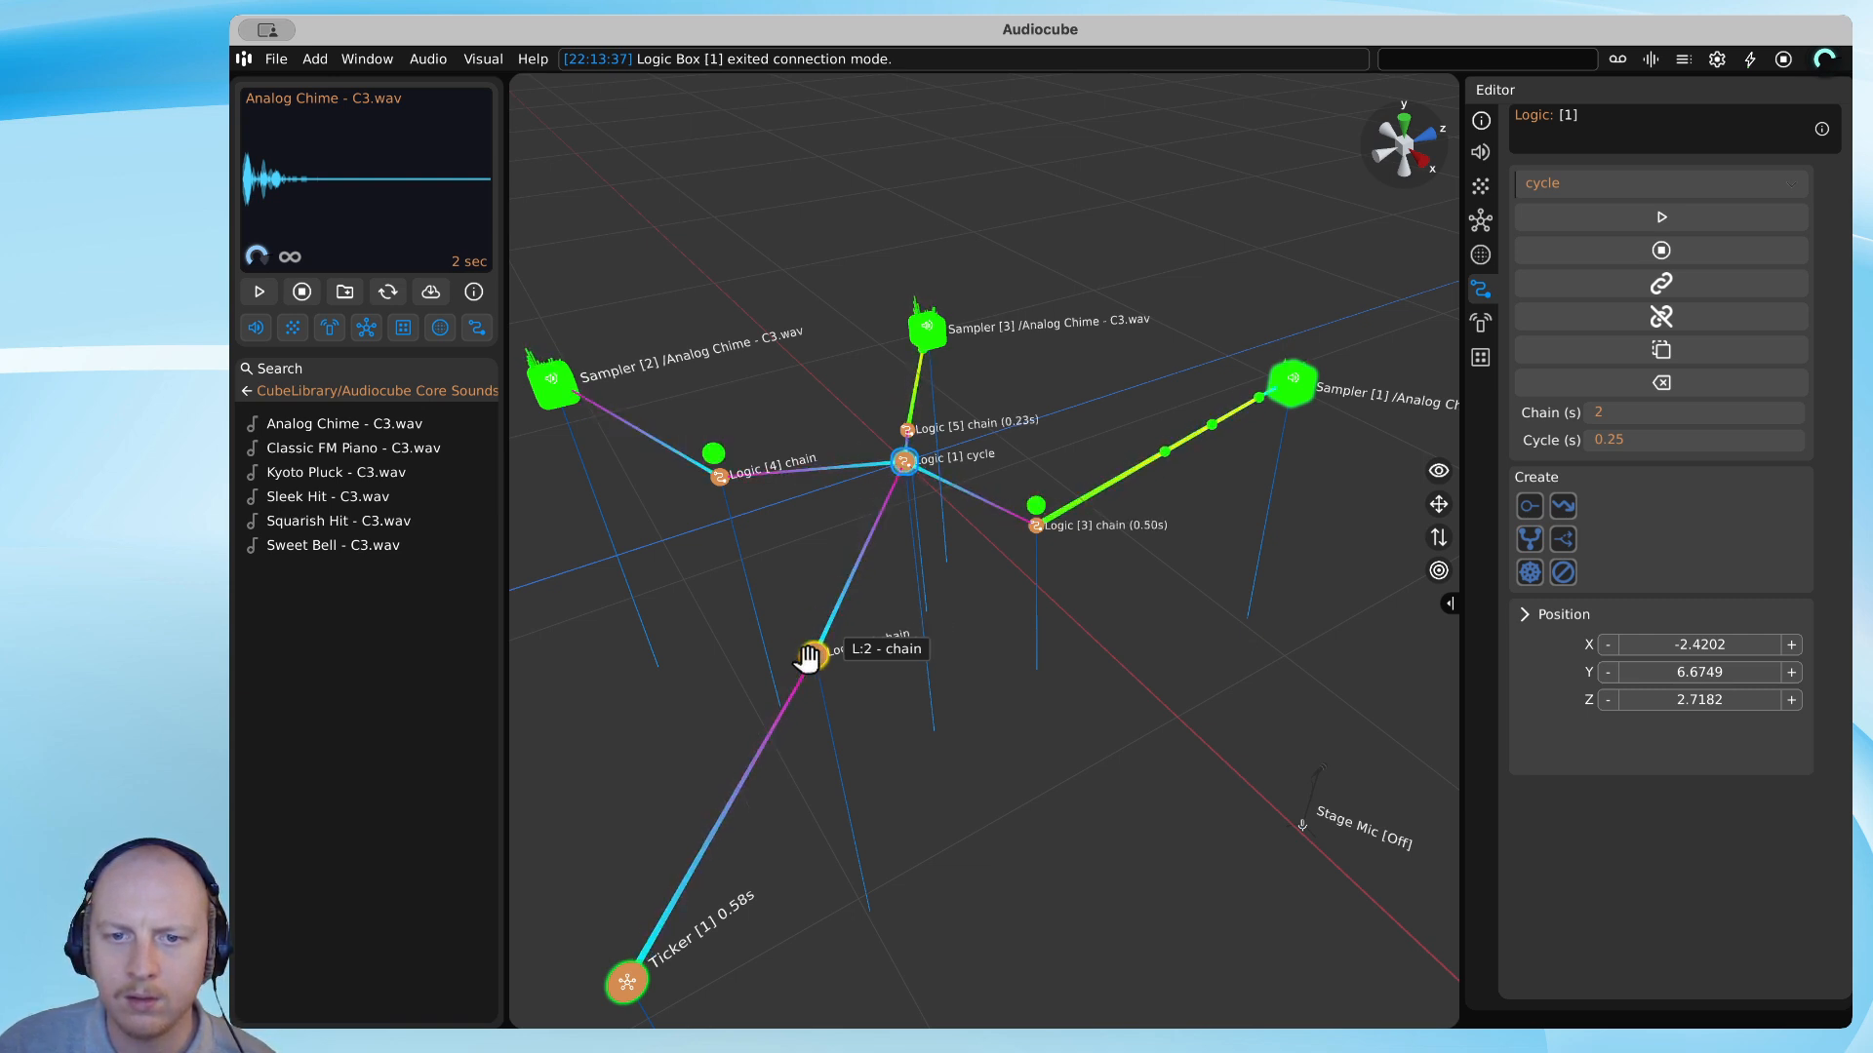
key(a)
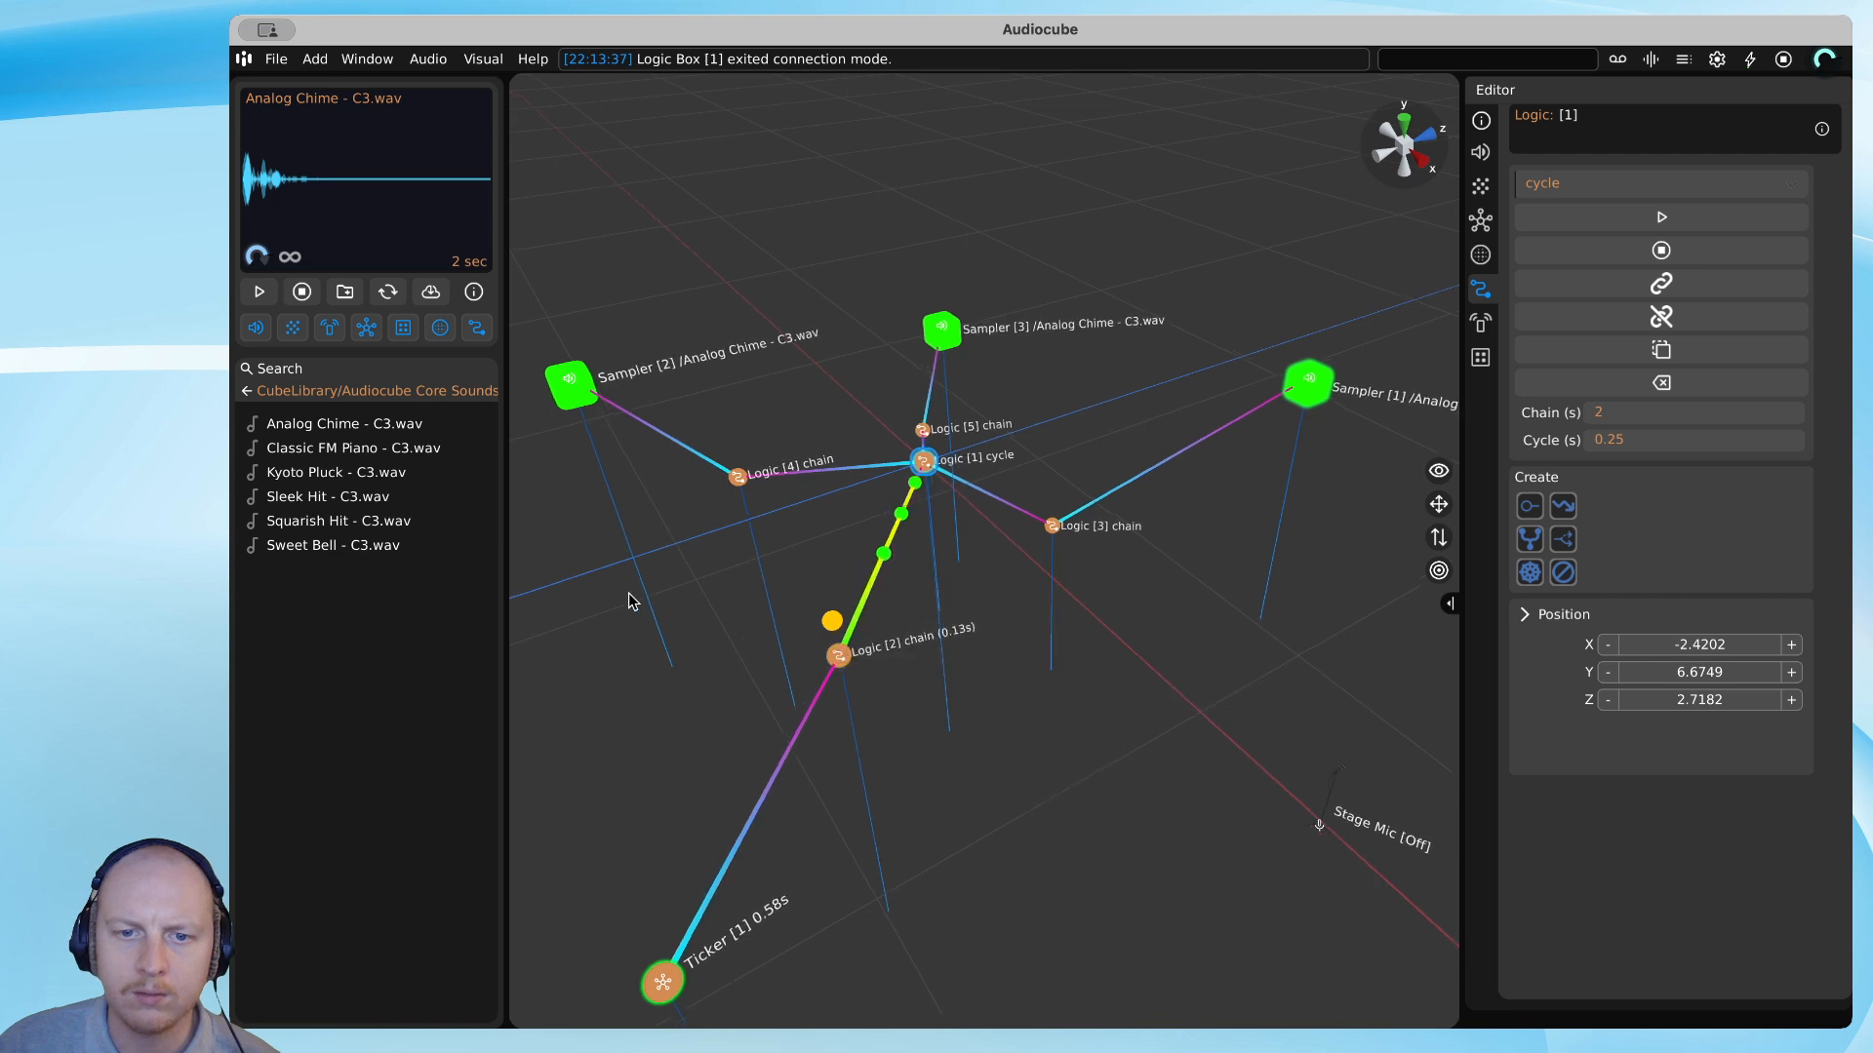
drag(293, 326, 615, 632)
double_click(792, 496)
click(588, 605)
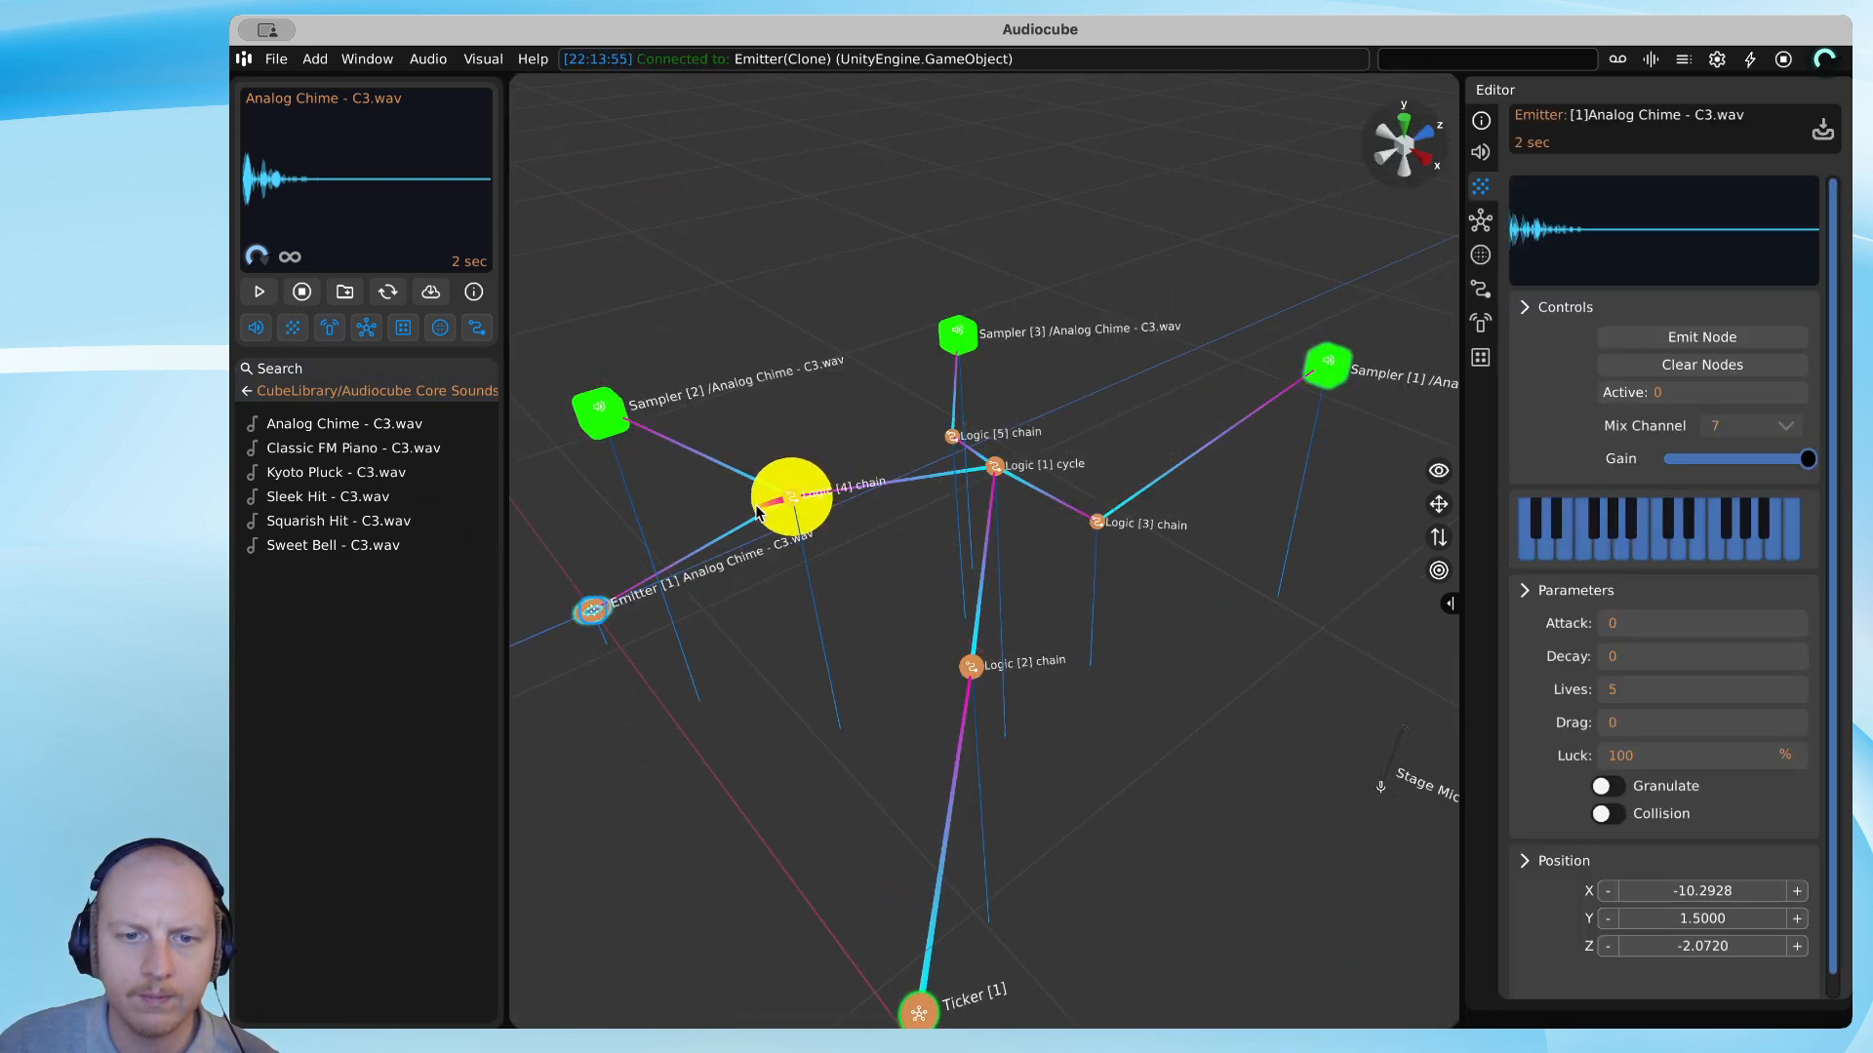
click(780, 500)
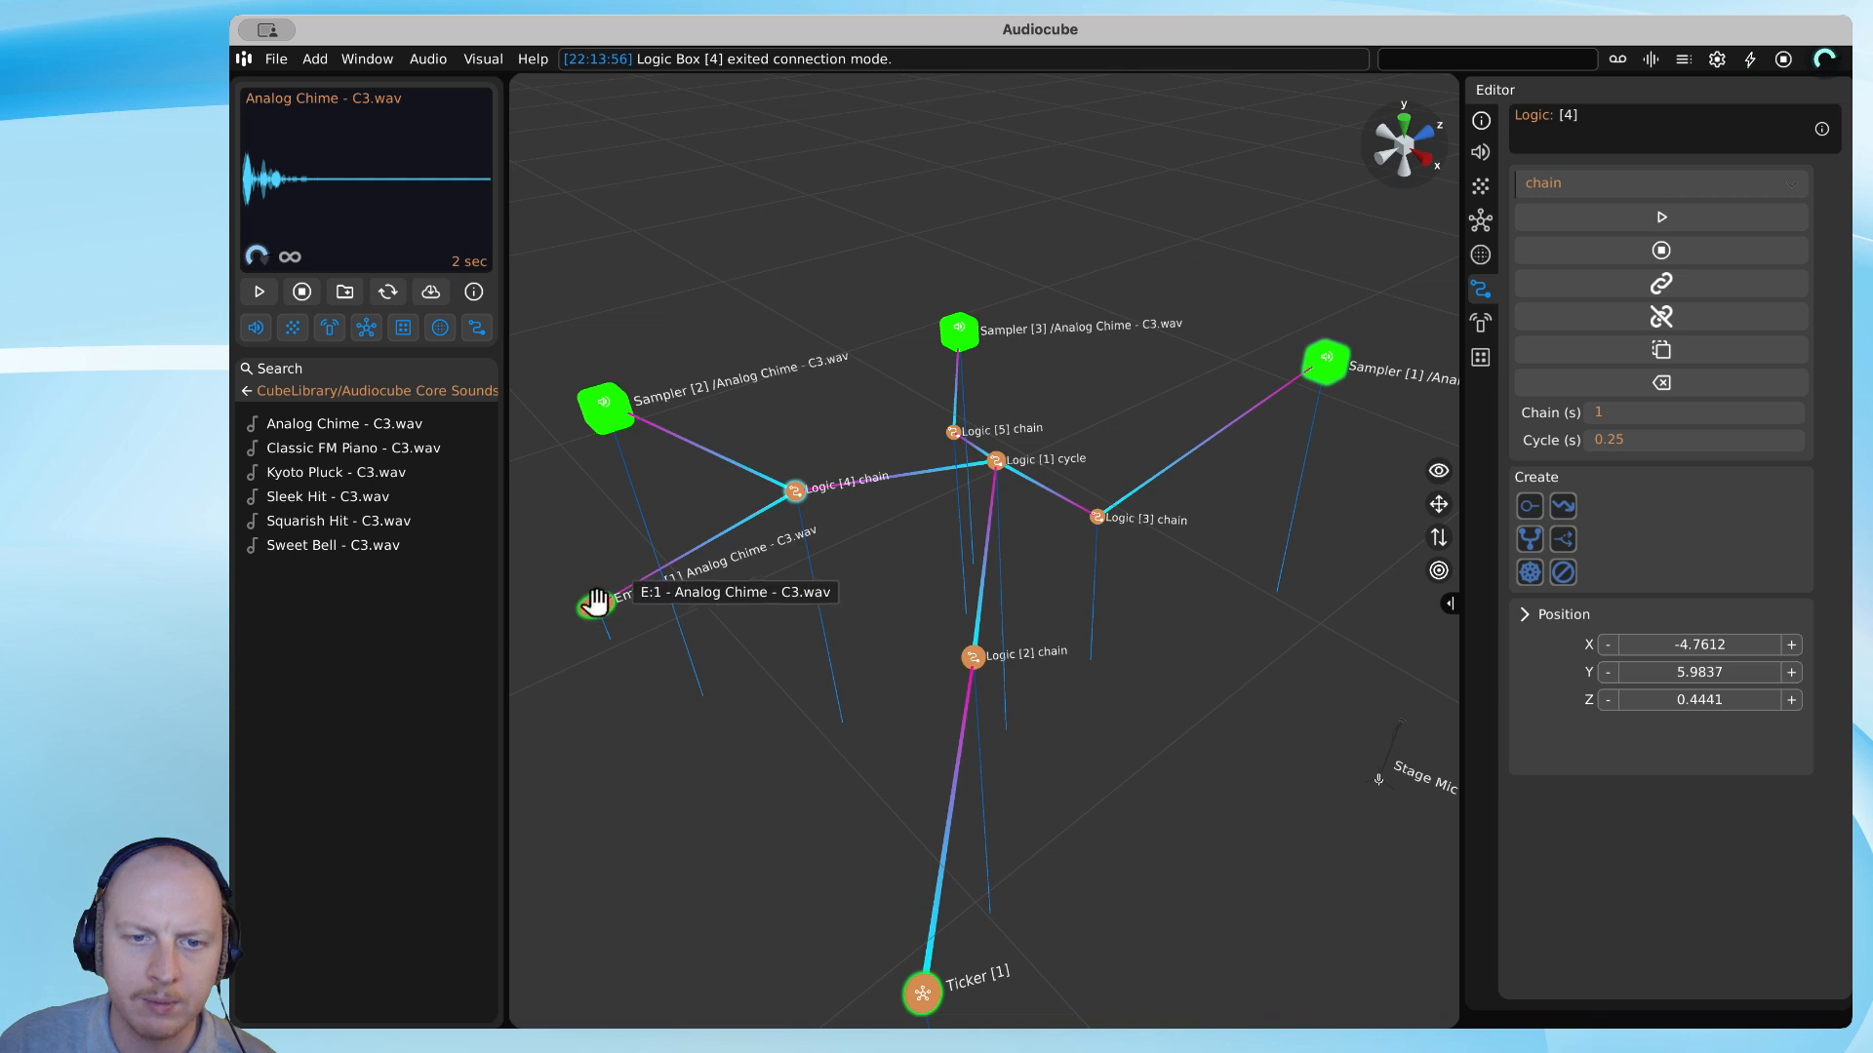
drag(595, 603, 702, 258)
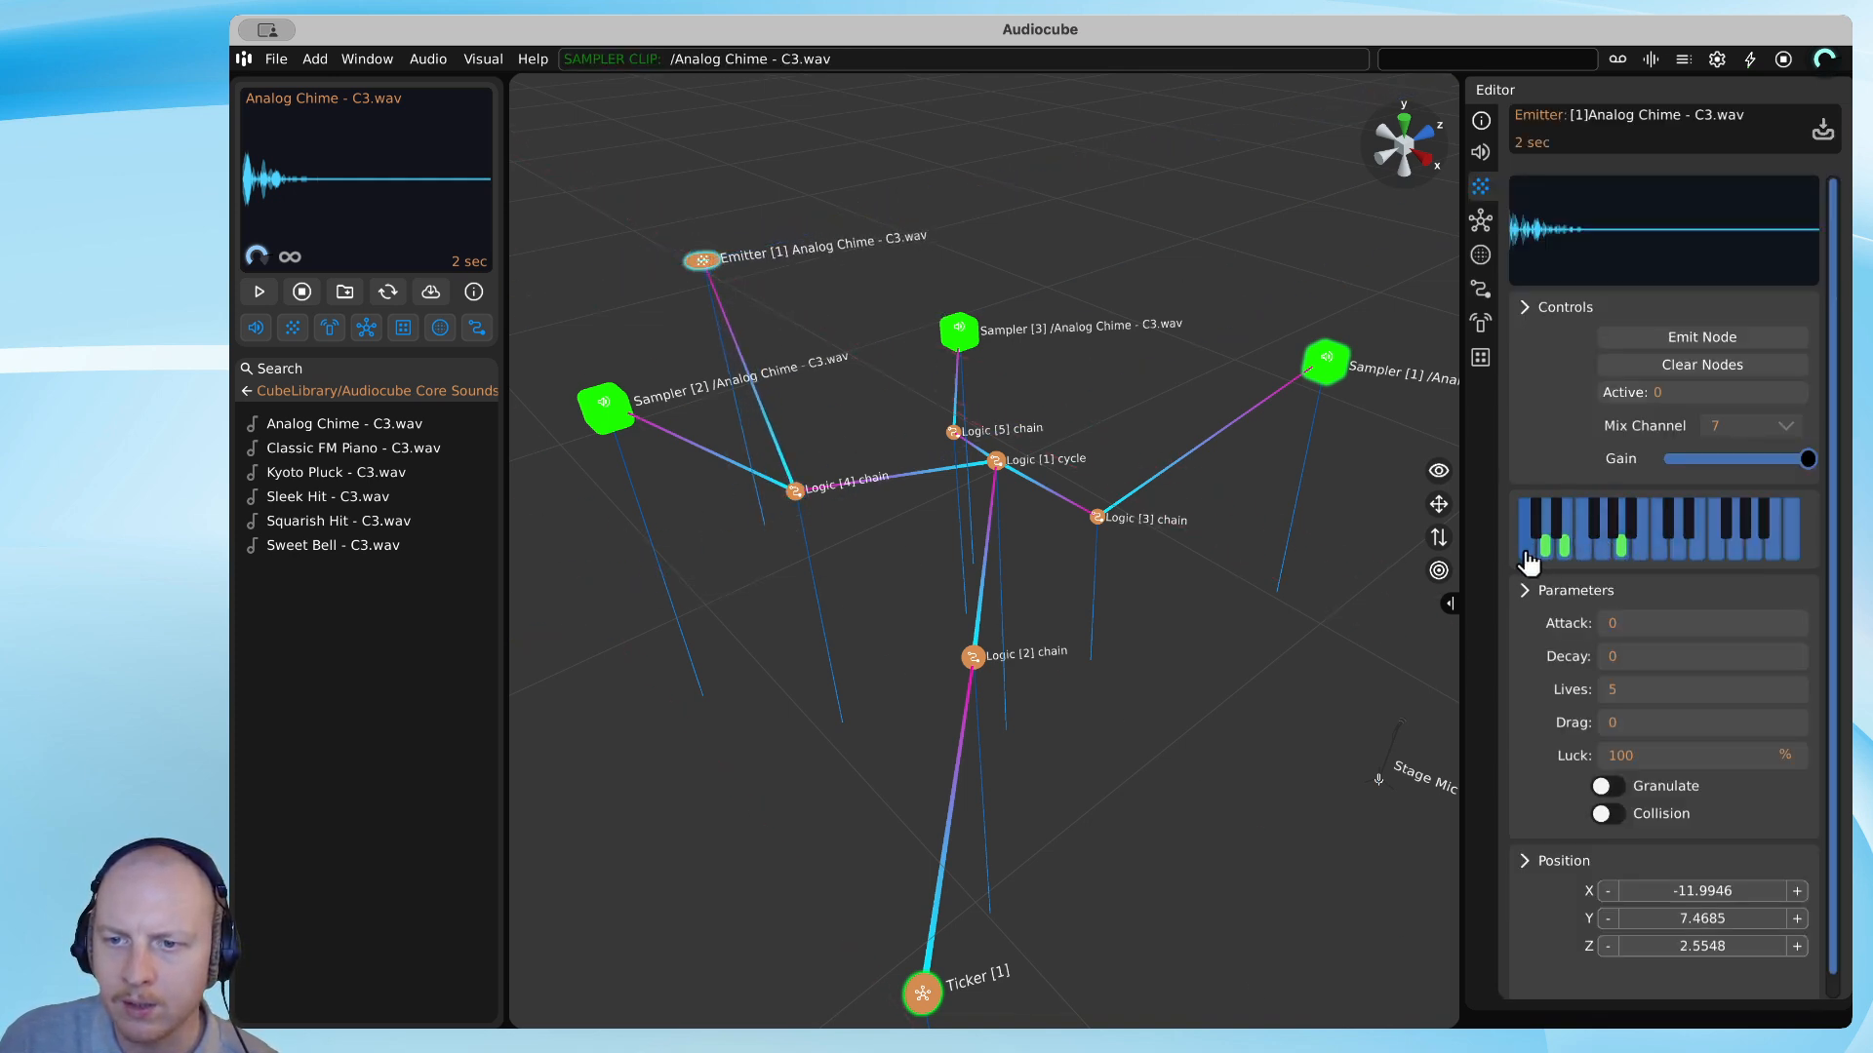
Add a second Analog Chime emitter at about X 0.16, Y 3.87, Z 7.44 and connect Logic [3] to it.
drag(1249, 757, 1276, 626)
double_click(1097, 517)
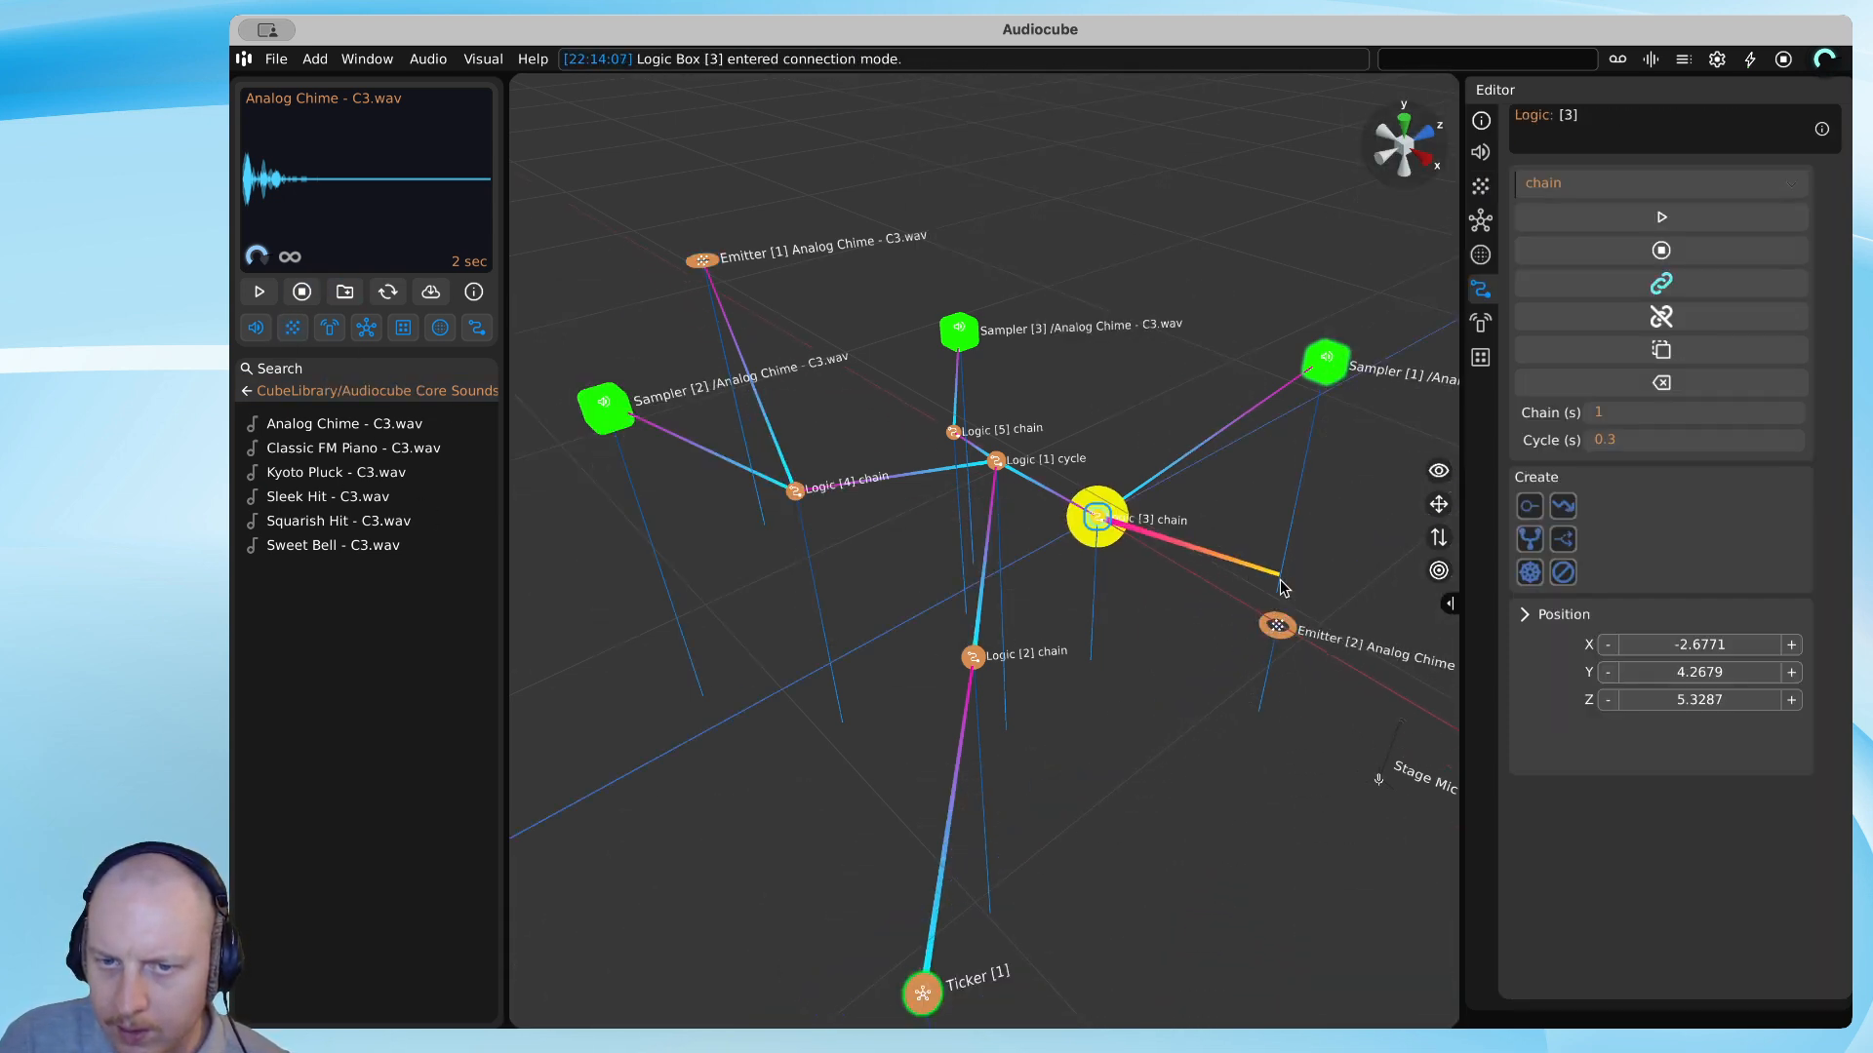
click(1270, 622)
double_click(1101, 518)
key(s)
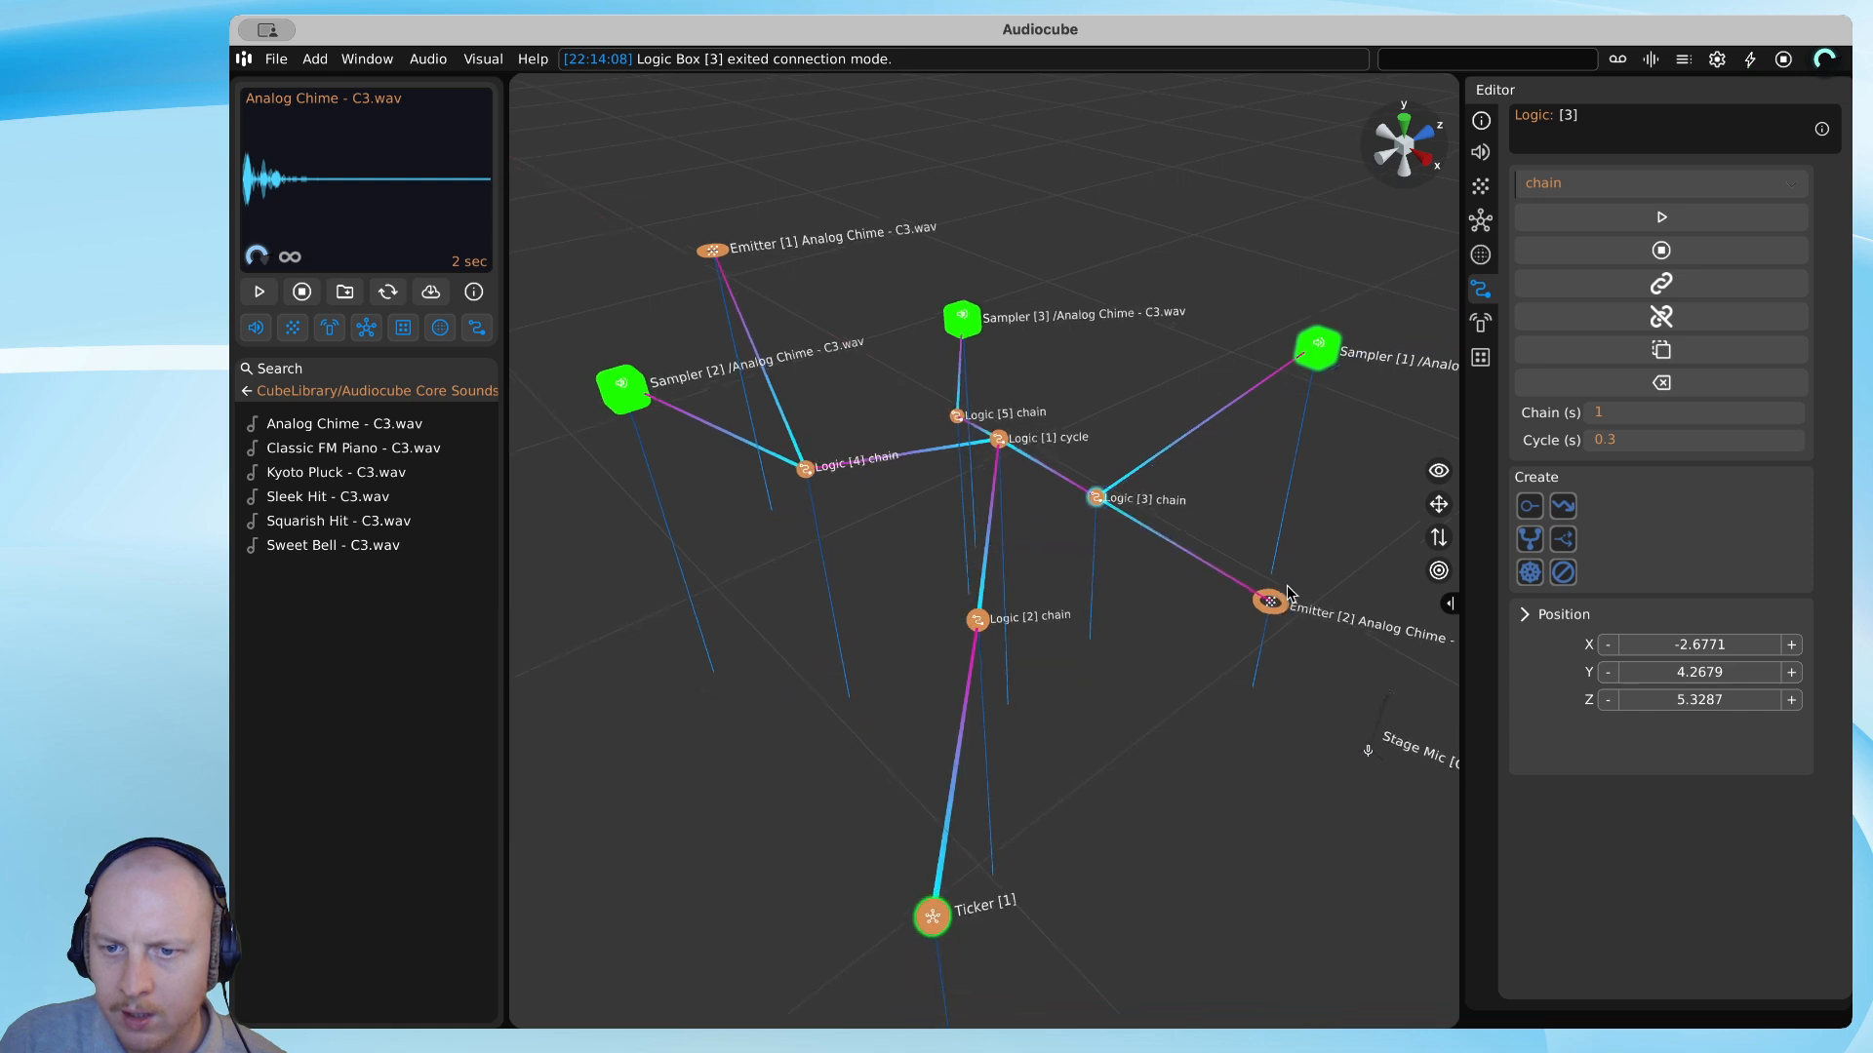
drag(1270, 599, 1271, 529)
Replace the sound of Emitter [2] with Kyoto Pluck - C3.wav and that of Emitter [1] with Sweet Bell - C3.wav.
drag(565, 478, 1609, 227)
click(722, 257)
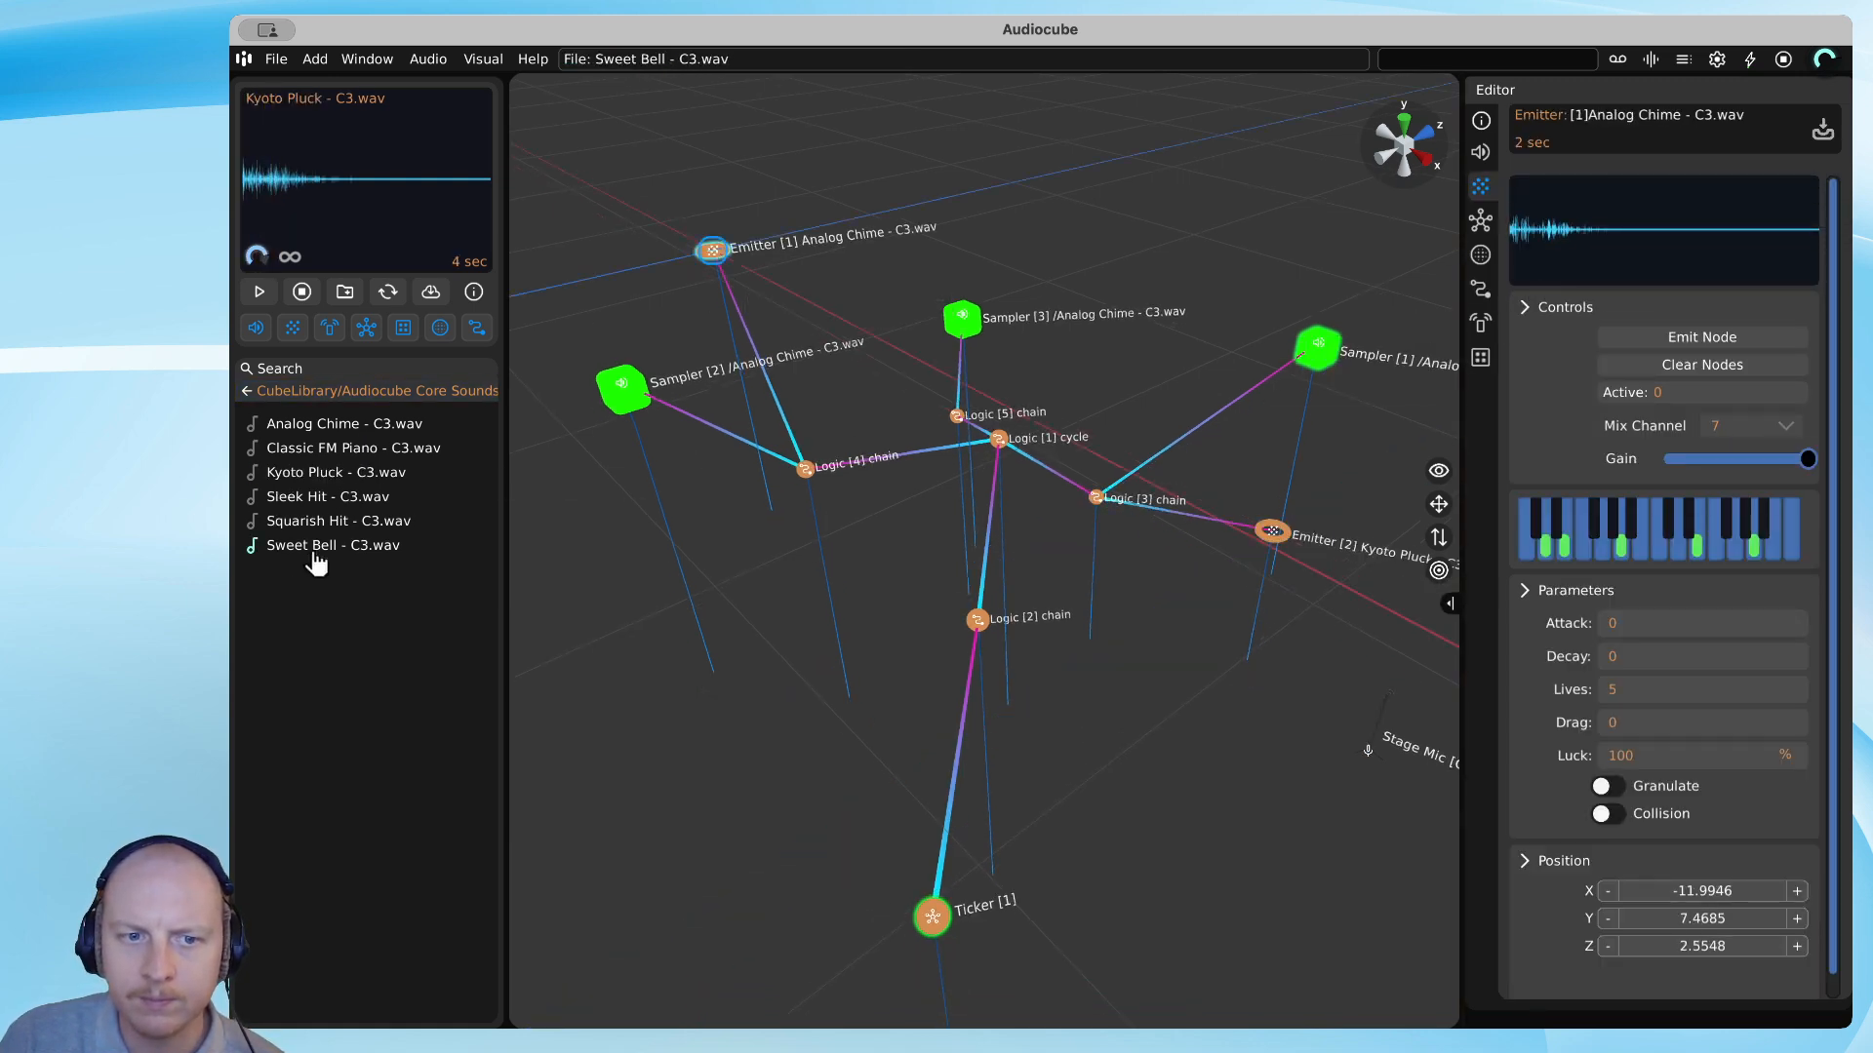
drag(315, 564, 1663, 207)
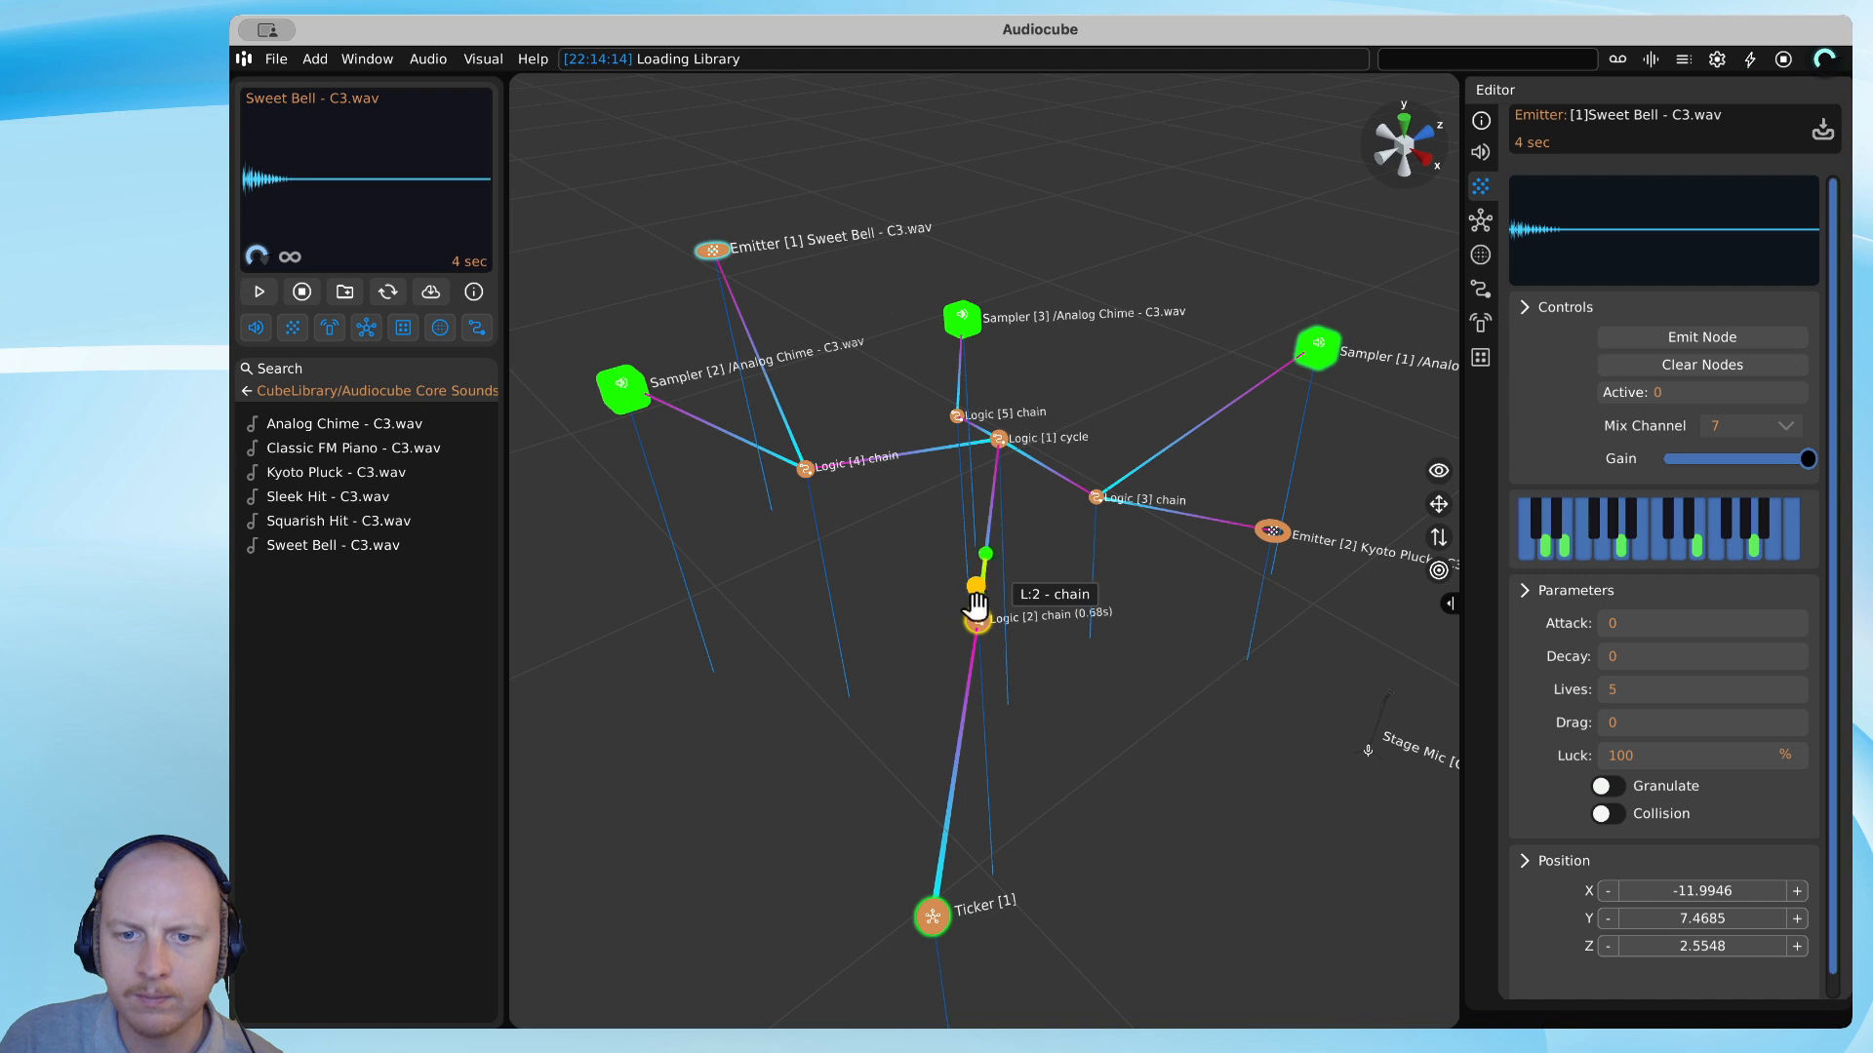
Examine the running network from all around, following how the cycle box triggers the samplers and emitters in turn.
key(d)
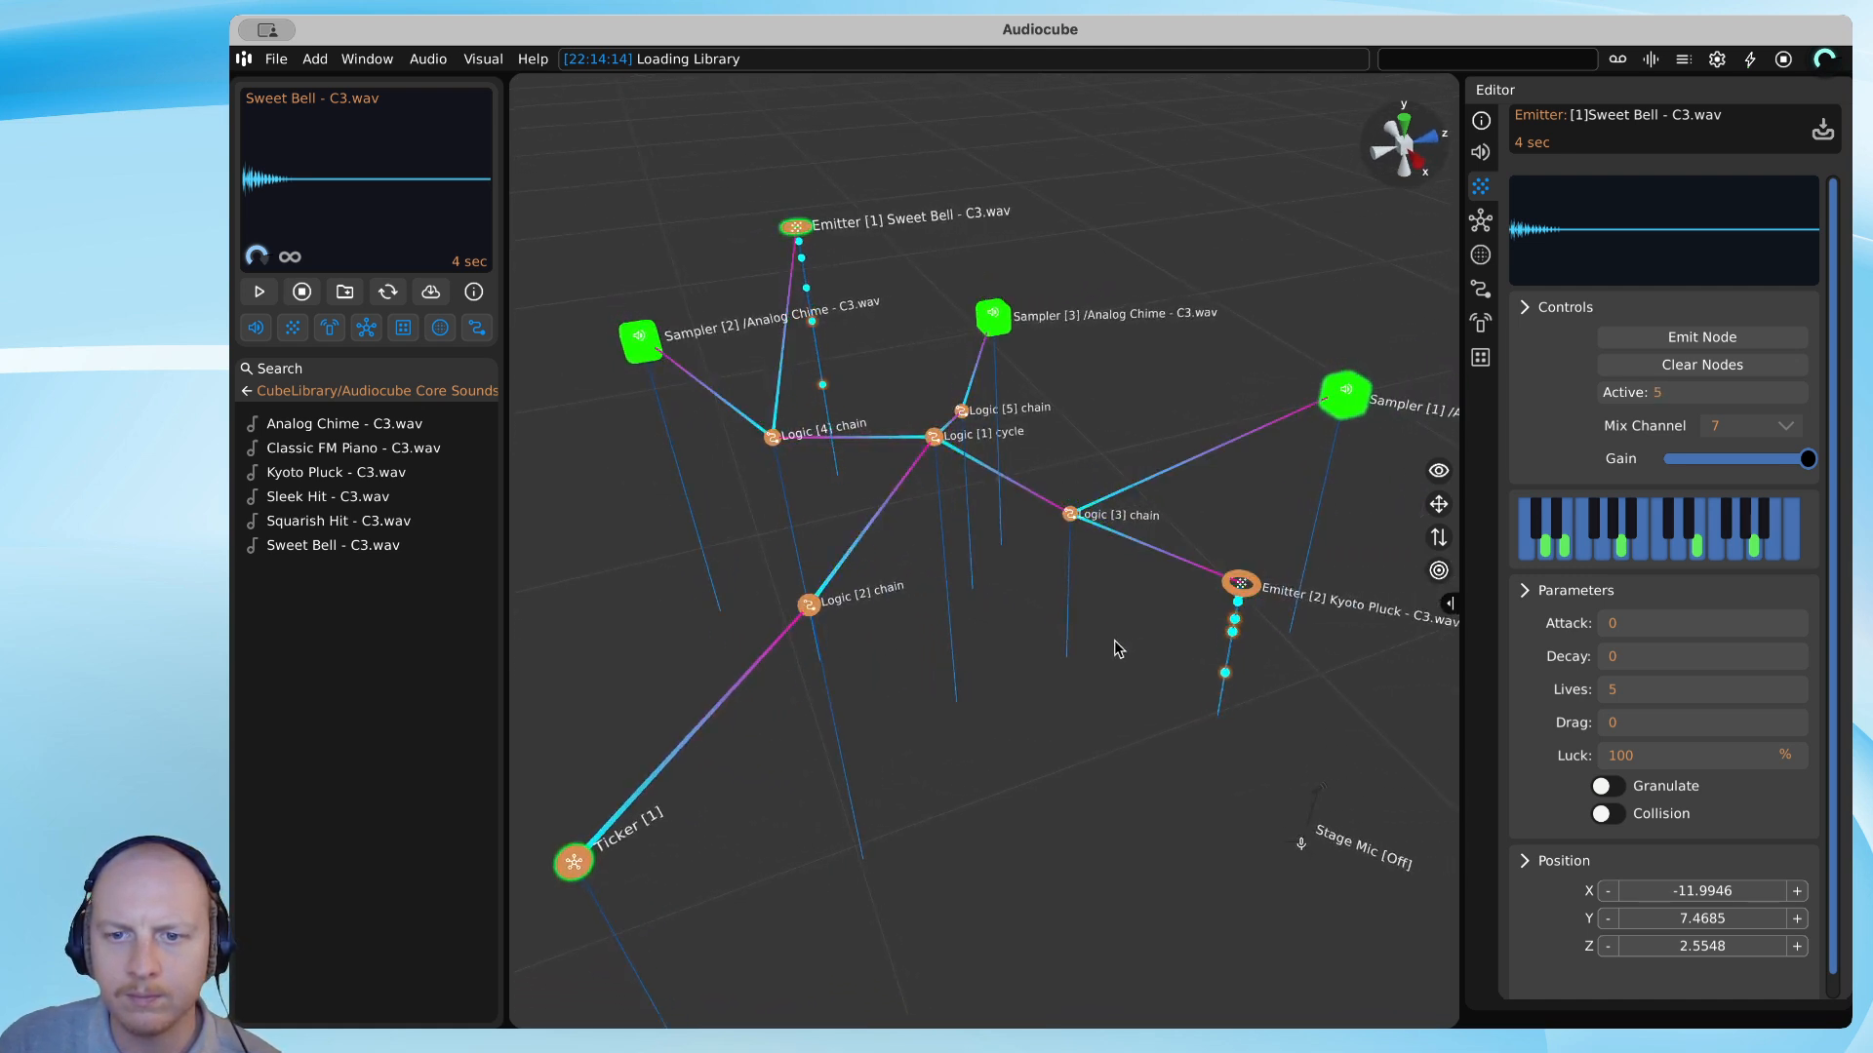
click(1231, 524)
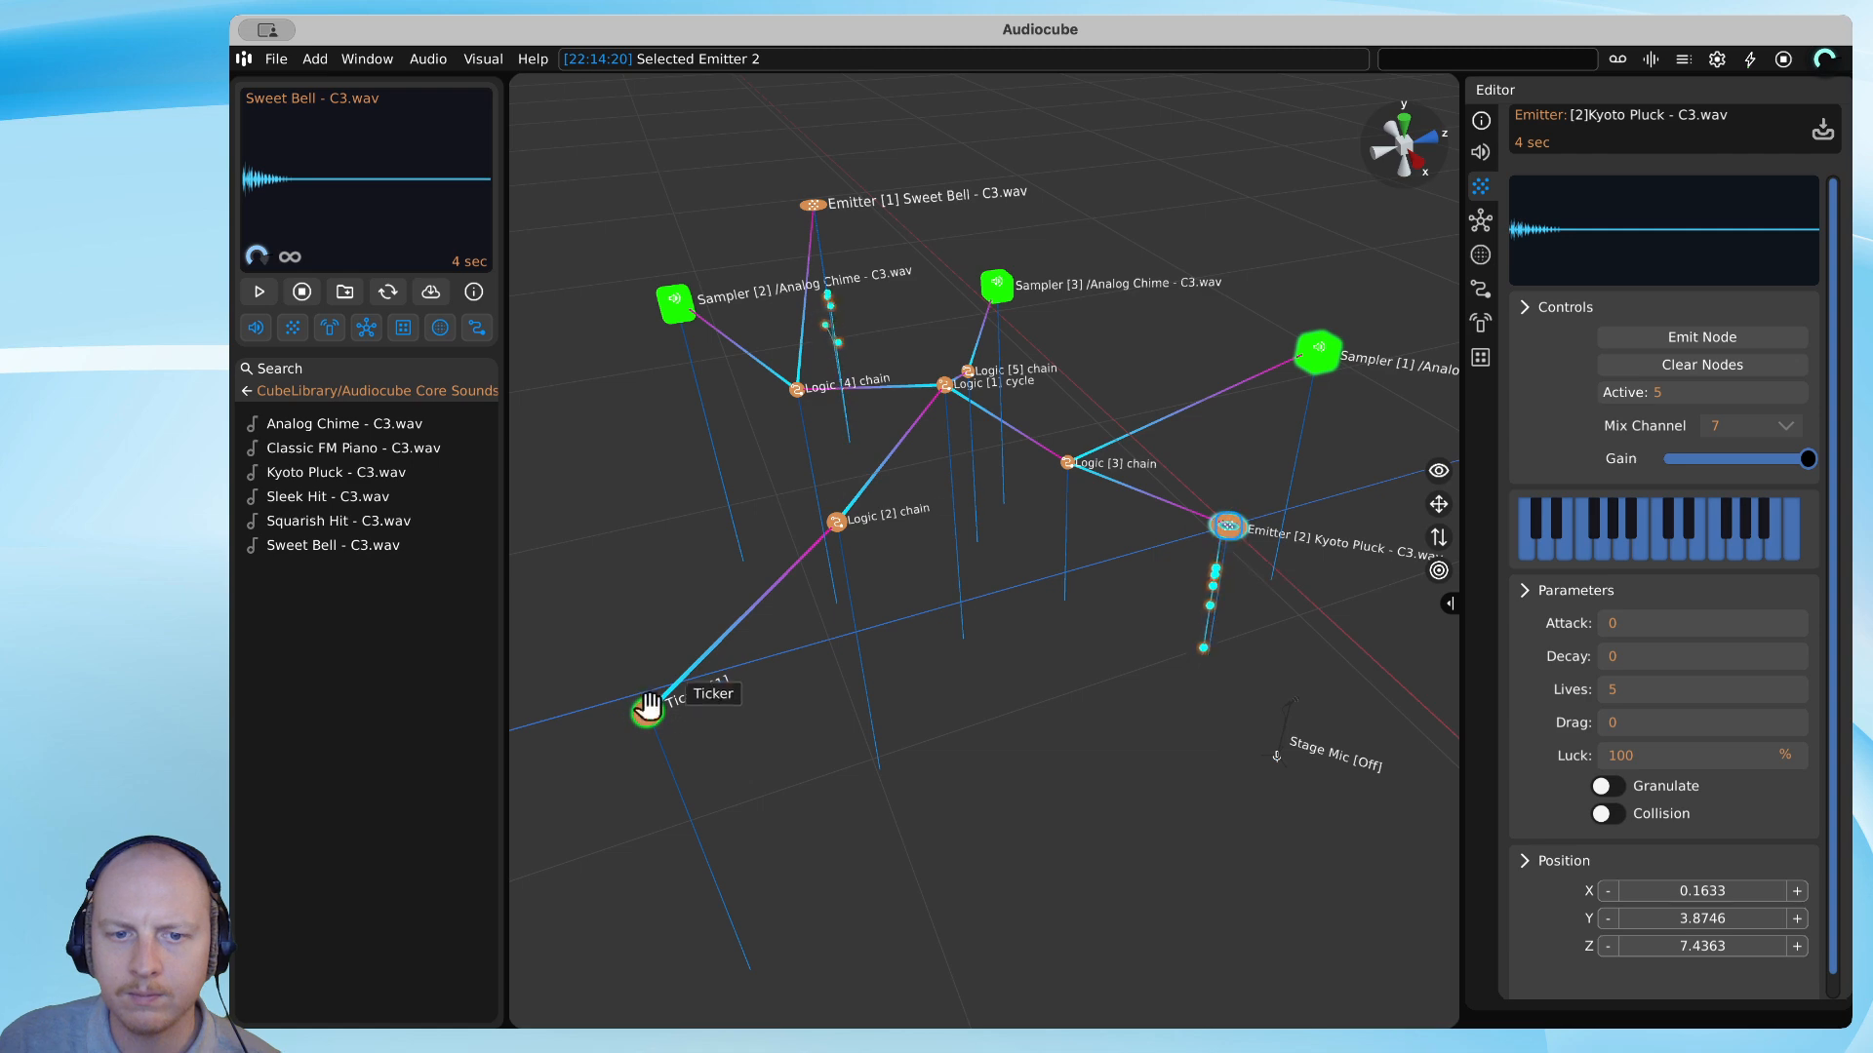
key(d)
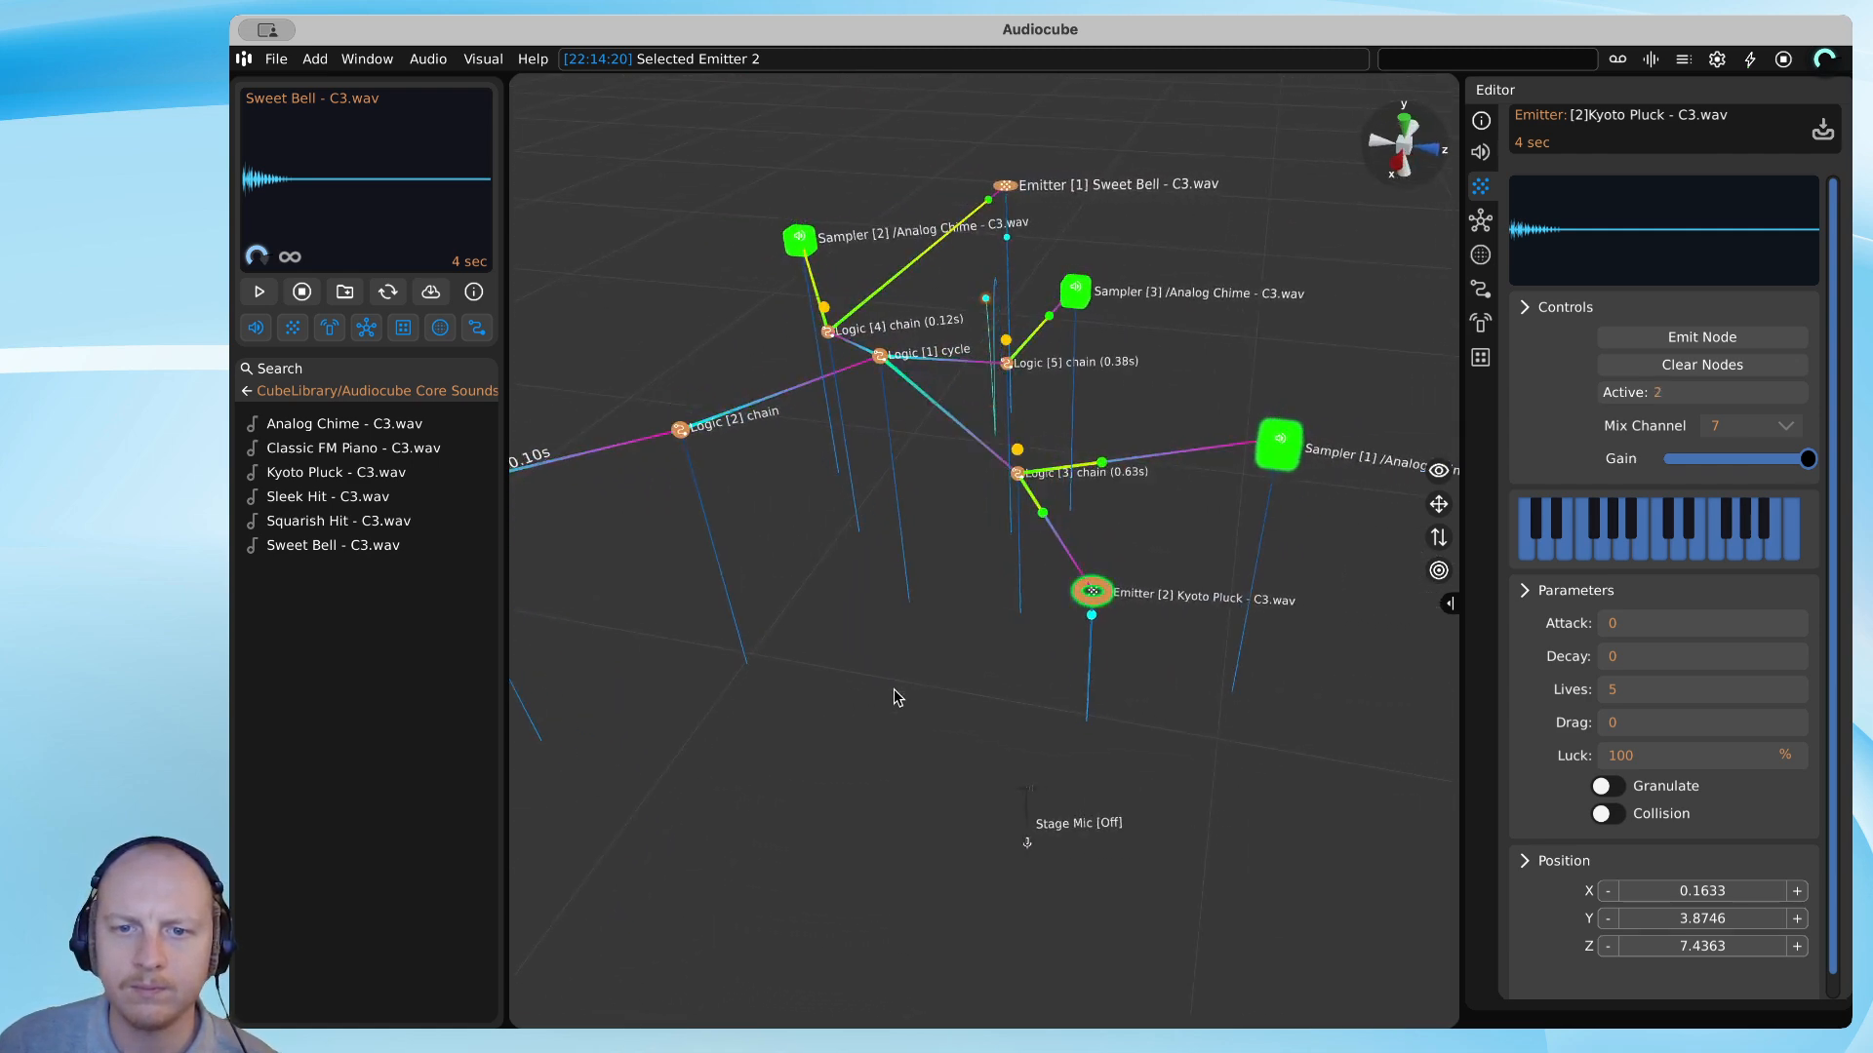
key(d)
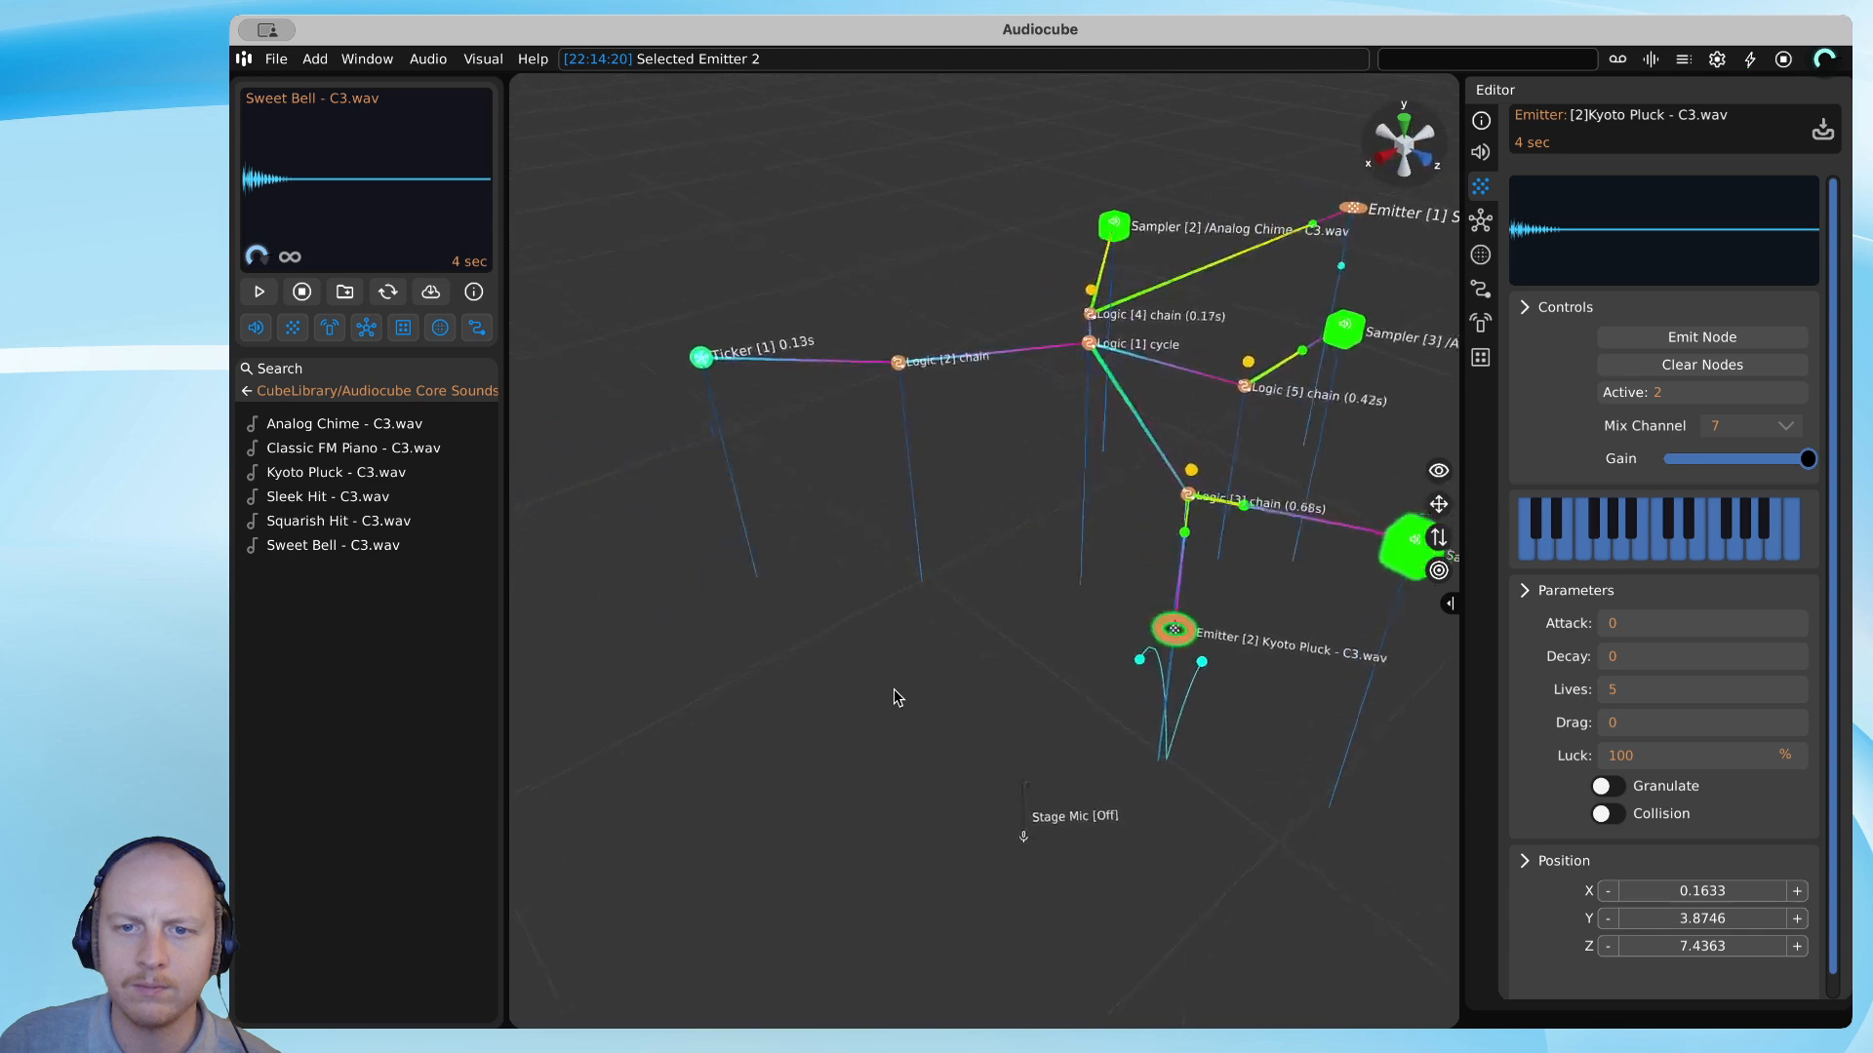
key(d)
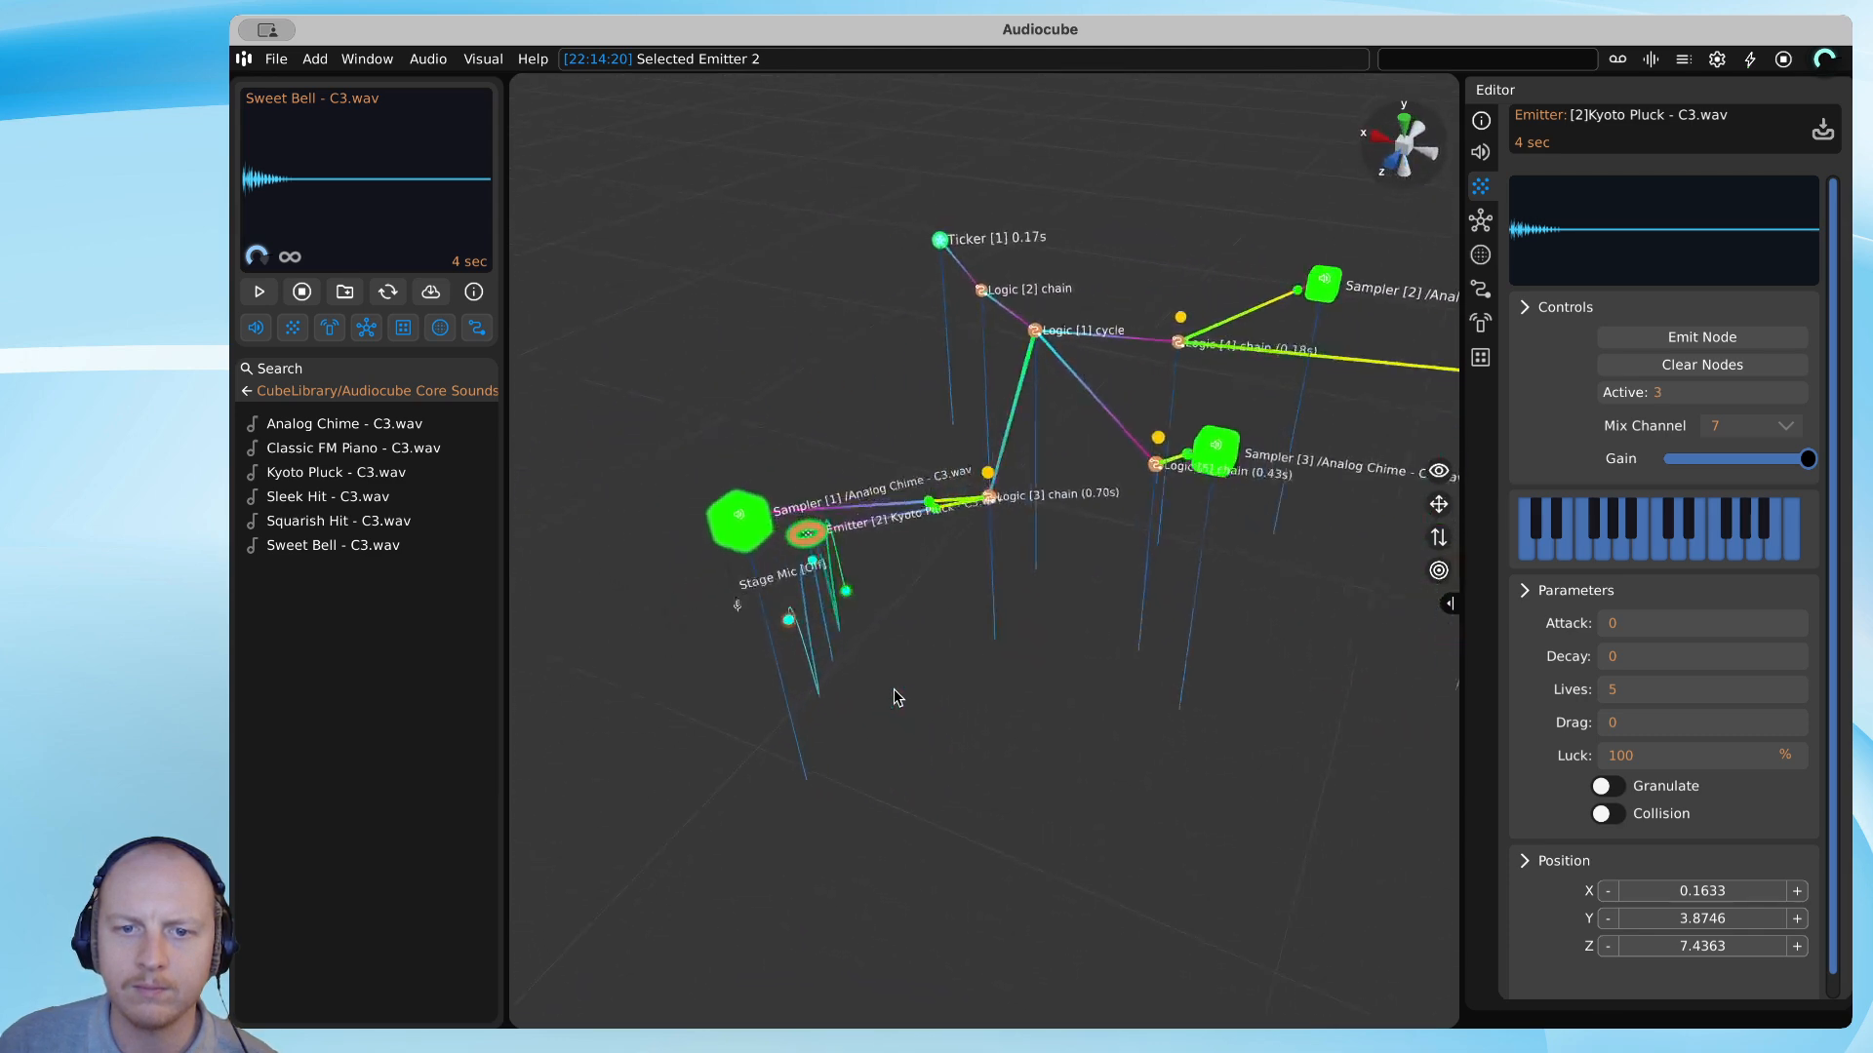
key(d)
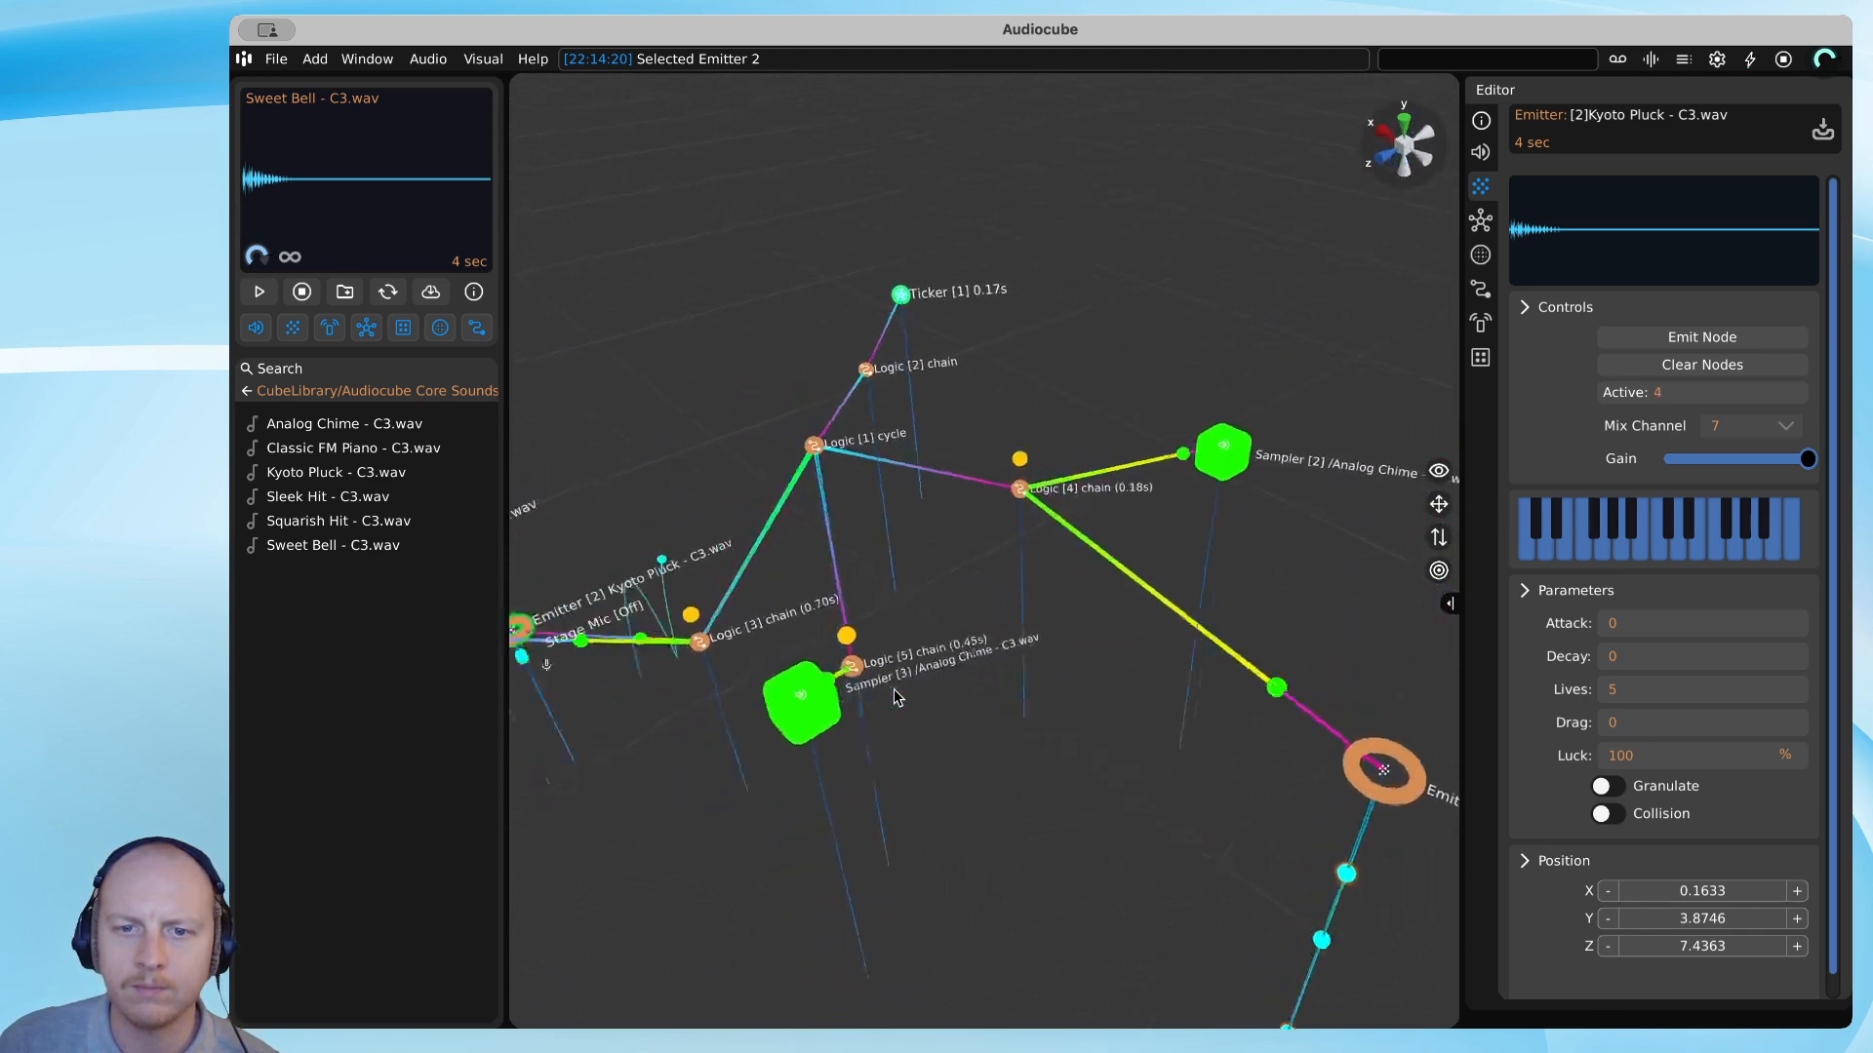
key(d)
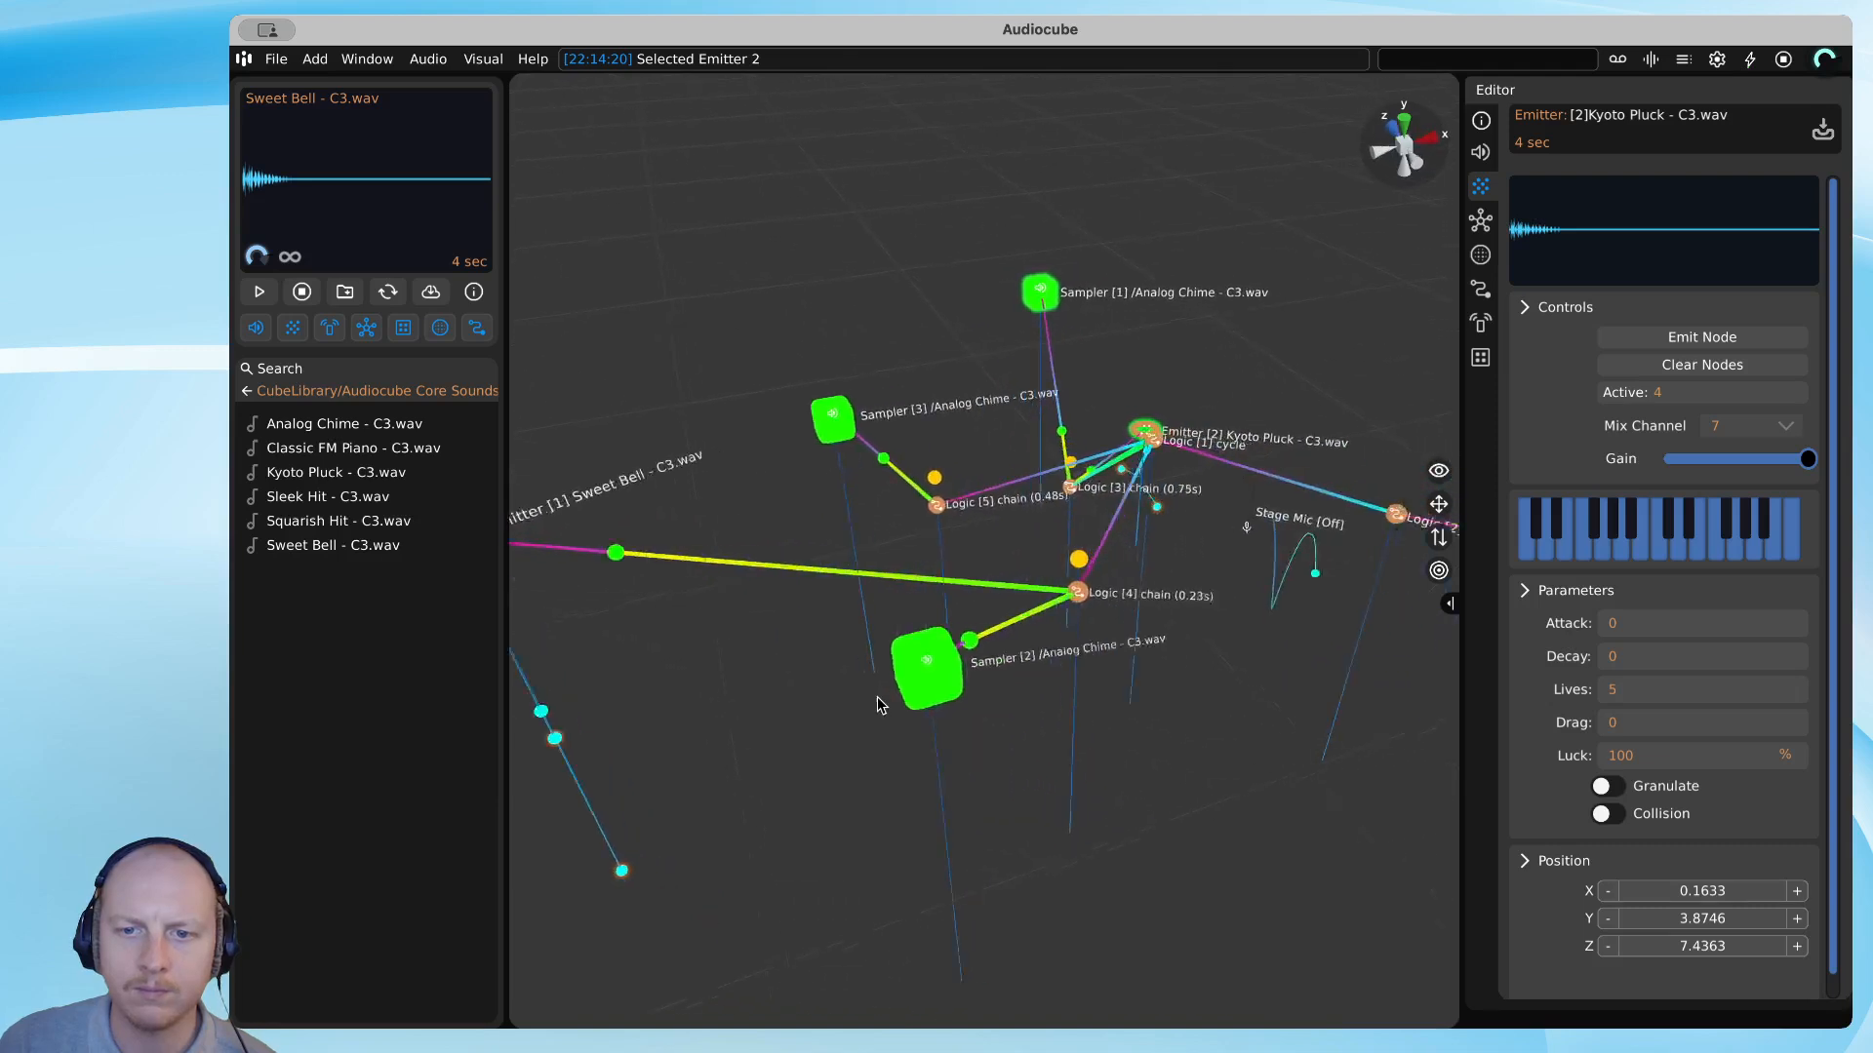
key(d)
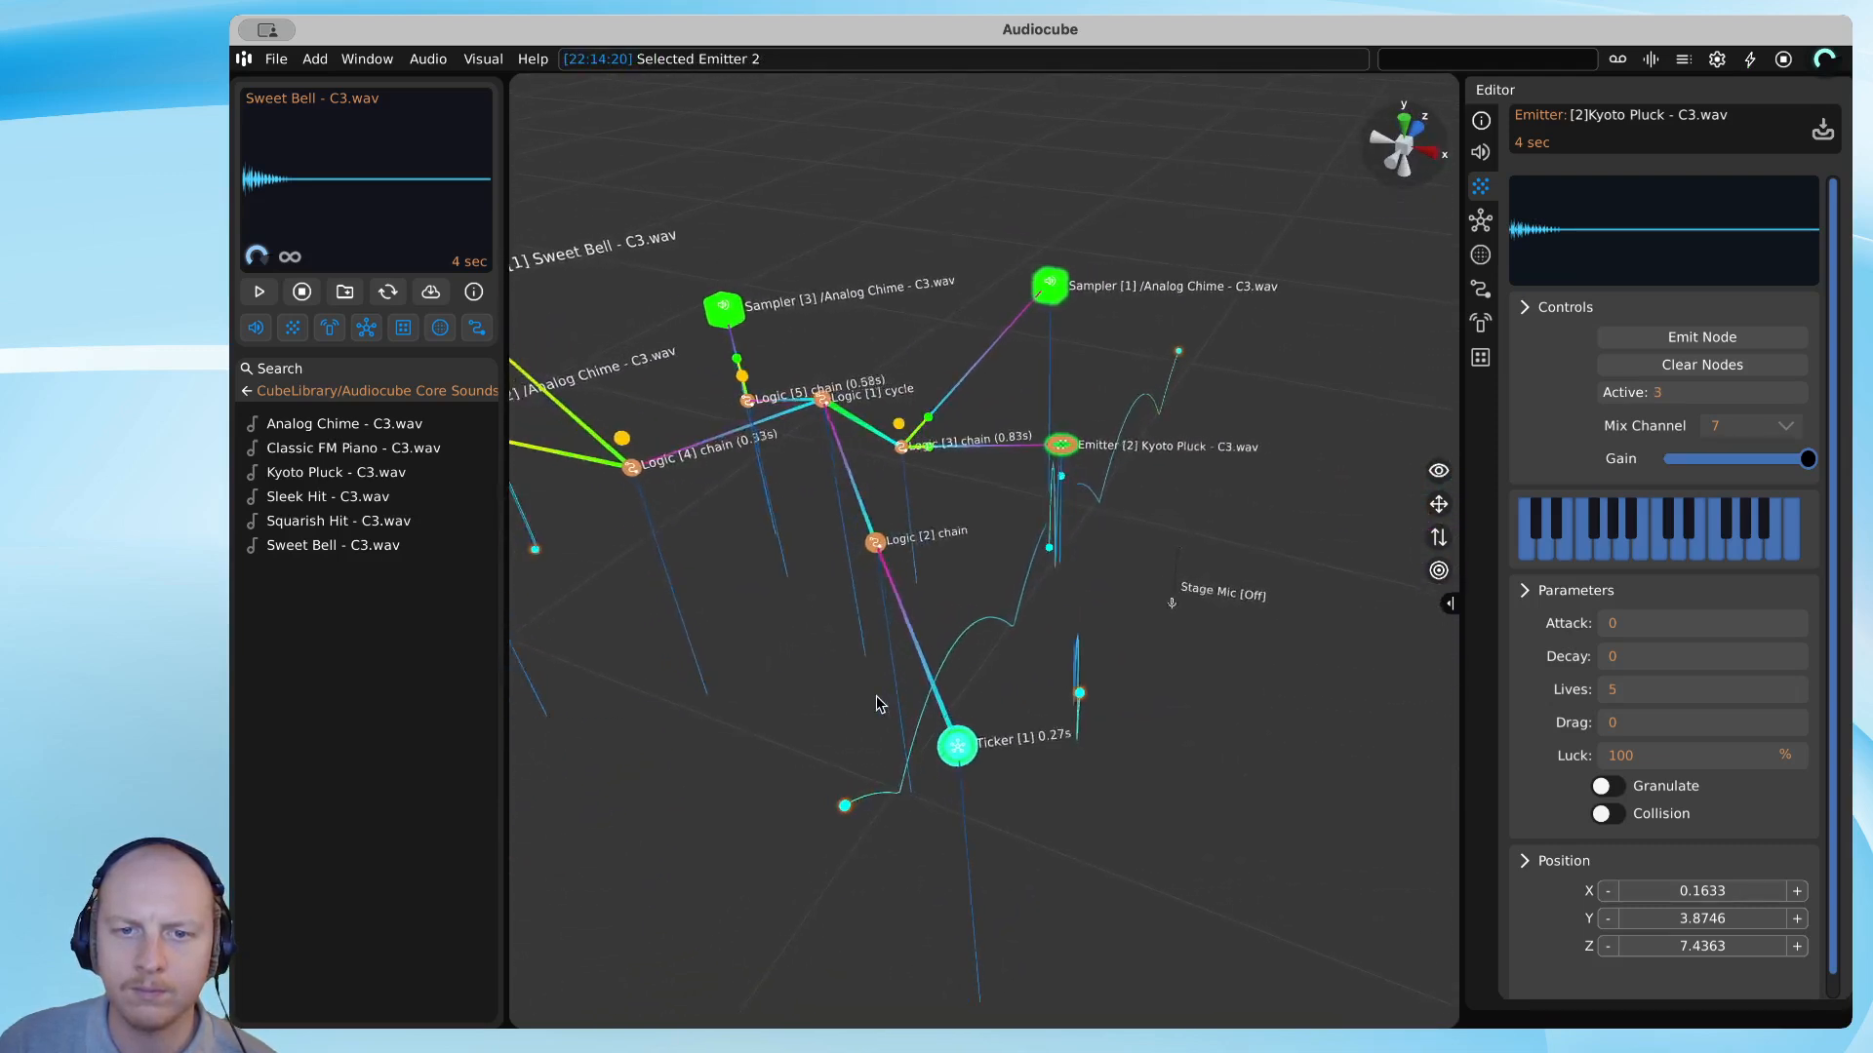
key(a)
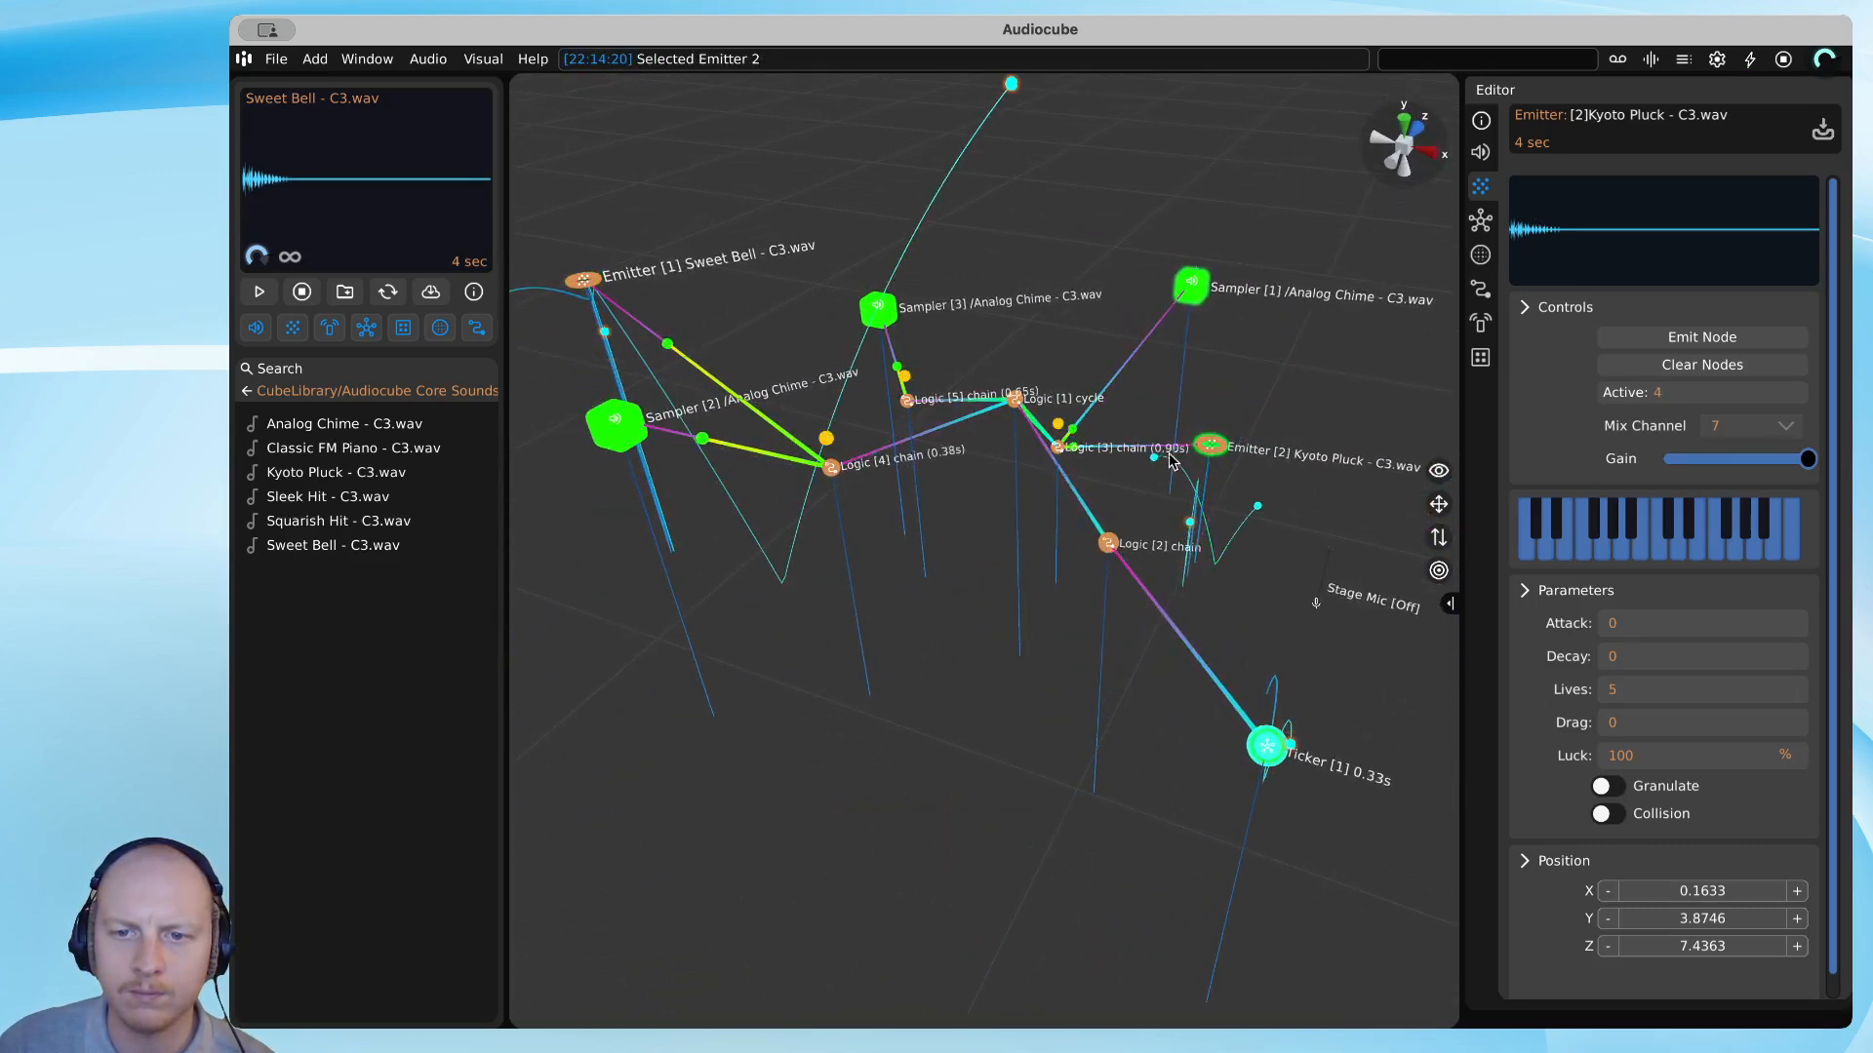
Move Emitter [2] to about X 0.24, Y 4.42, Z 7.91 and change its sound to Sweet Bell - C3.wav.
drag(1209, 444, 1221, 415)
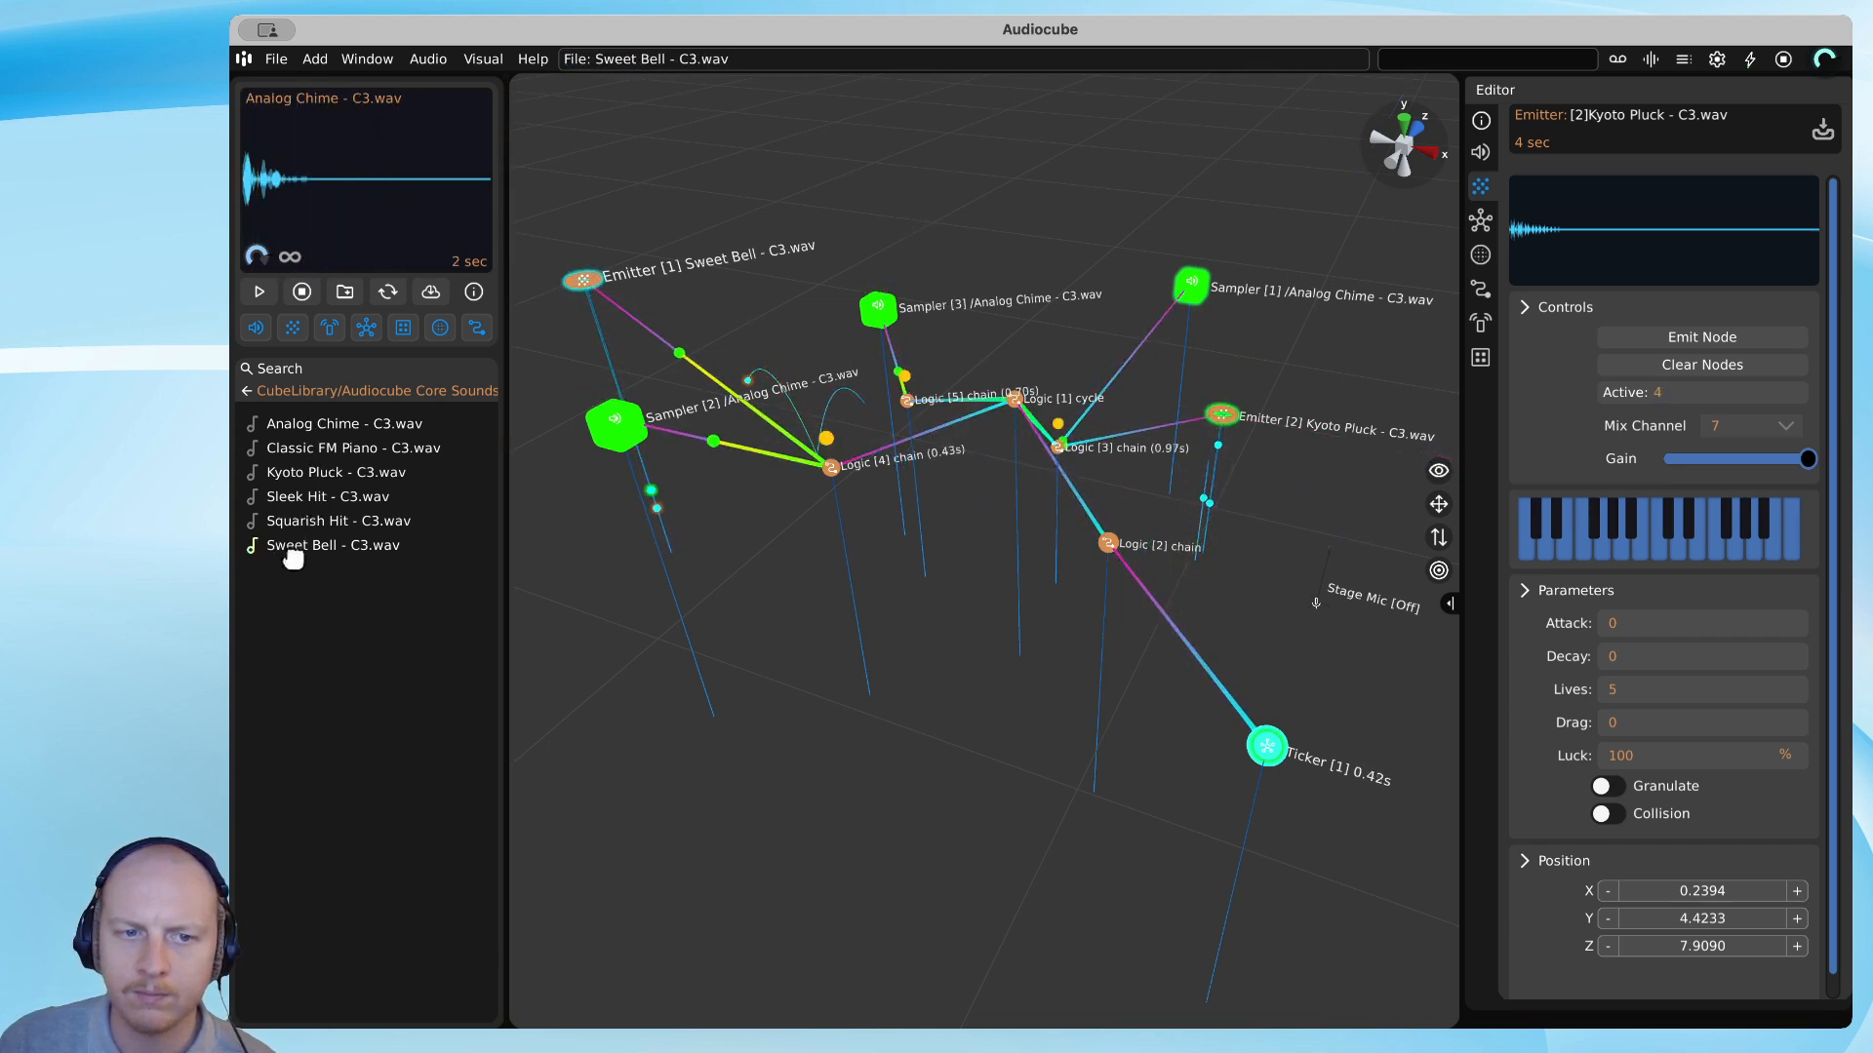
drag(431, 535, 1589, 219)
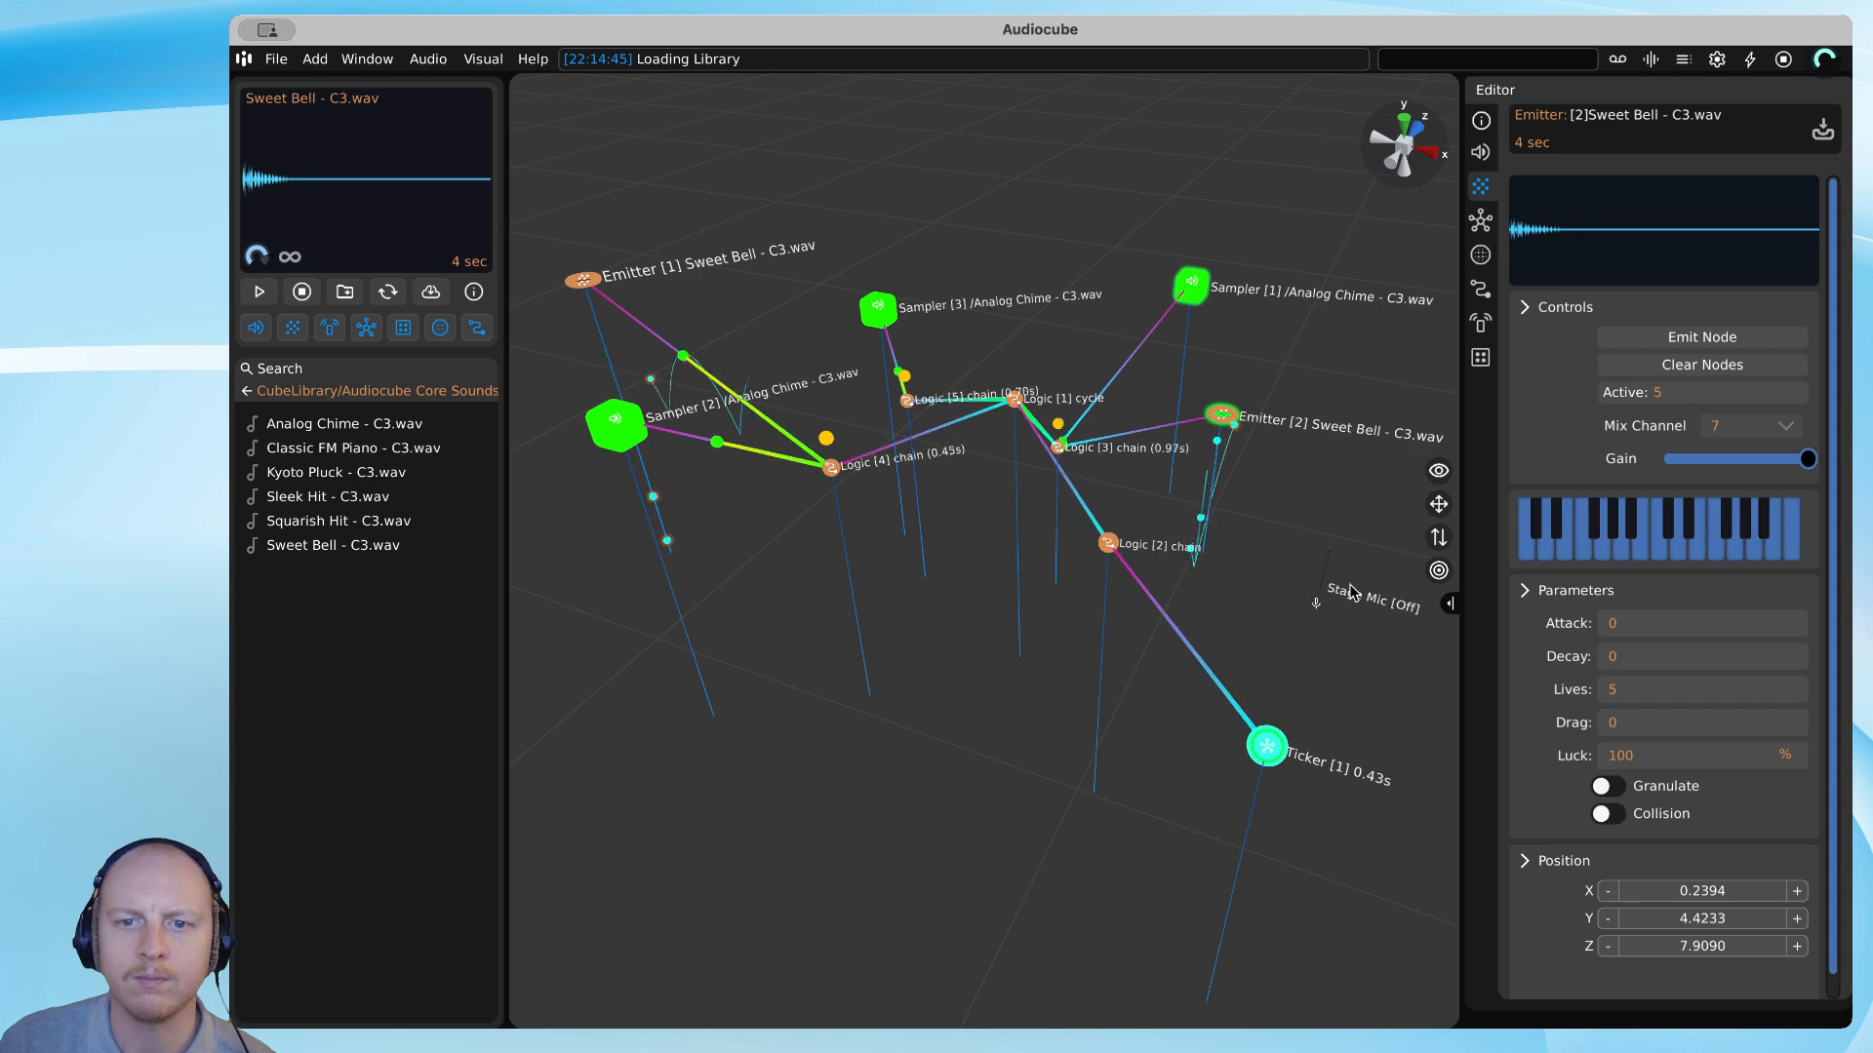
Change the type of Logic [1] from cycle to split.
right_drag(1350, 593, 1257, 475)
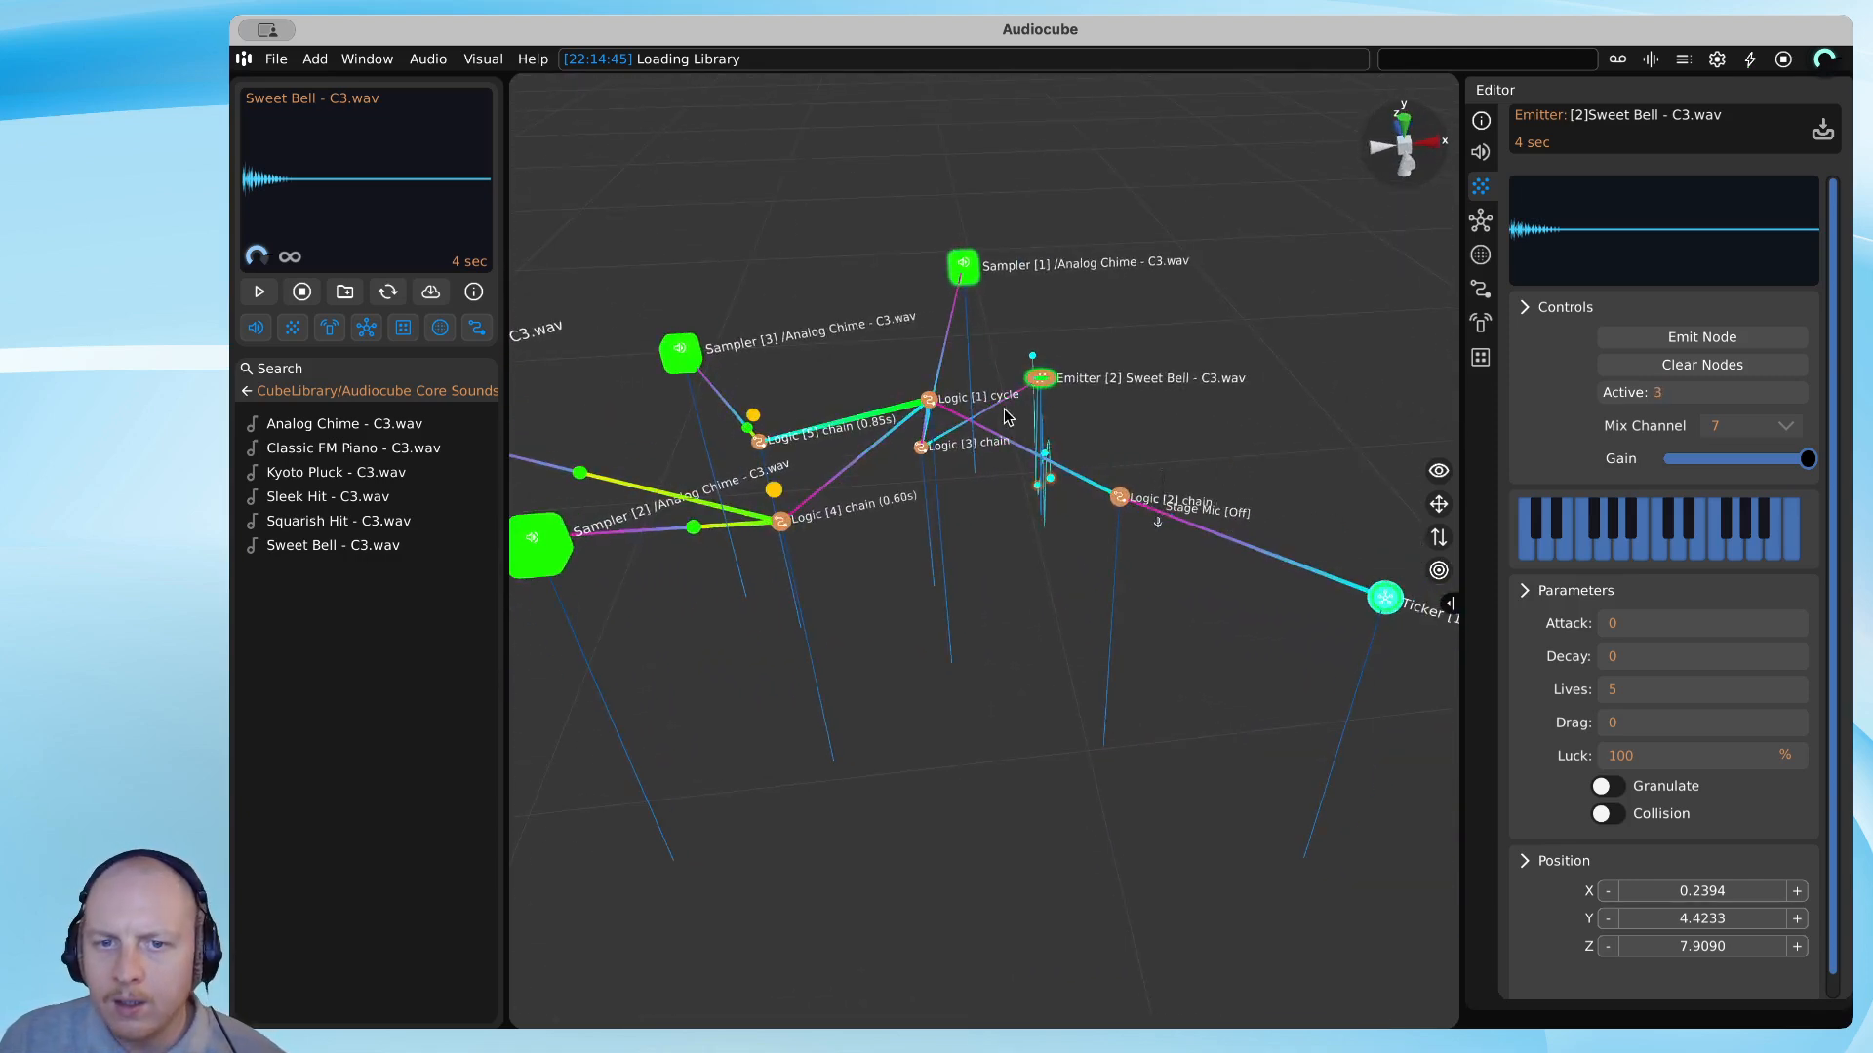
click(934, 395)
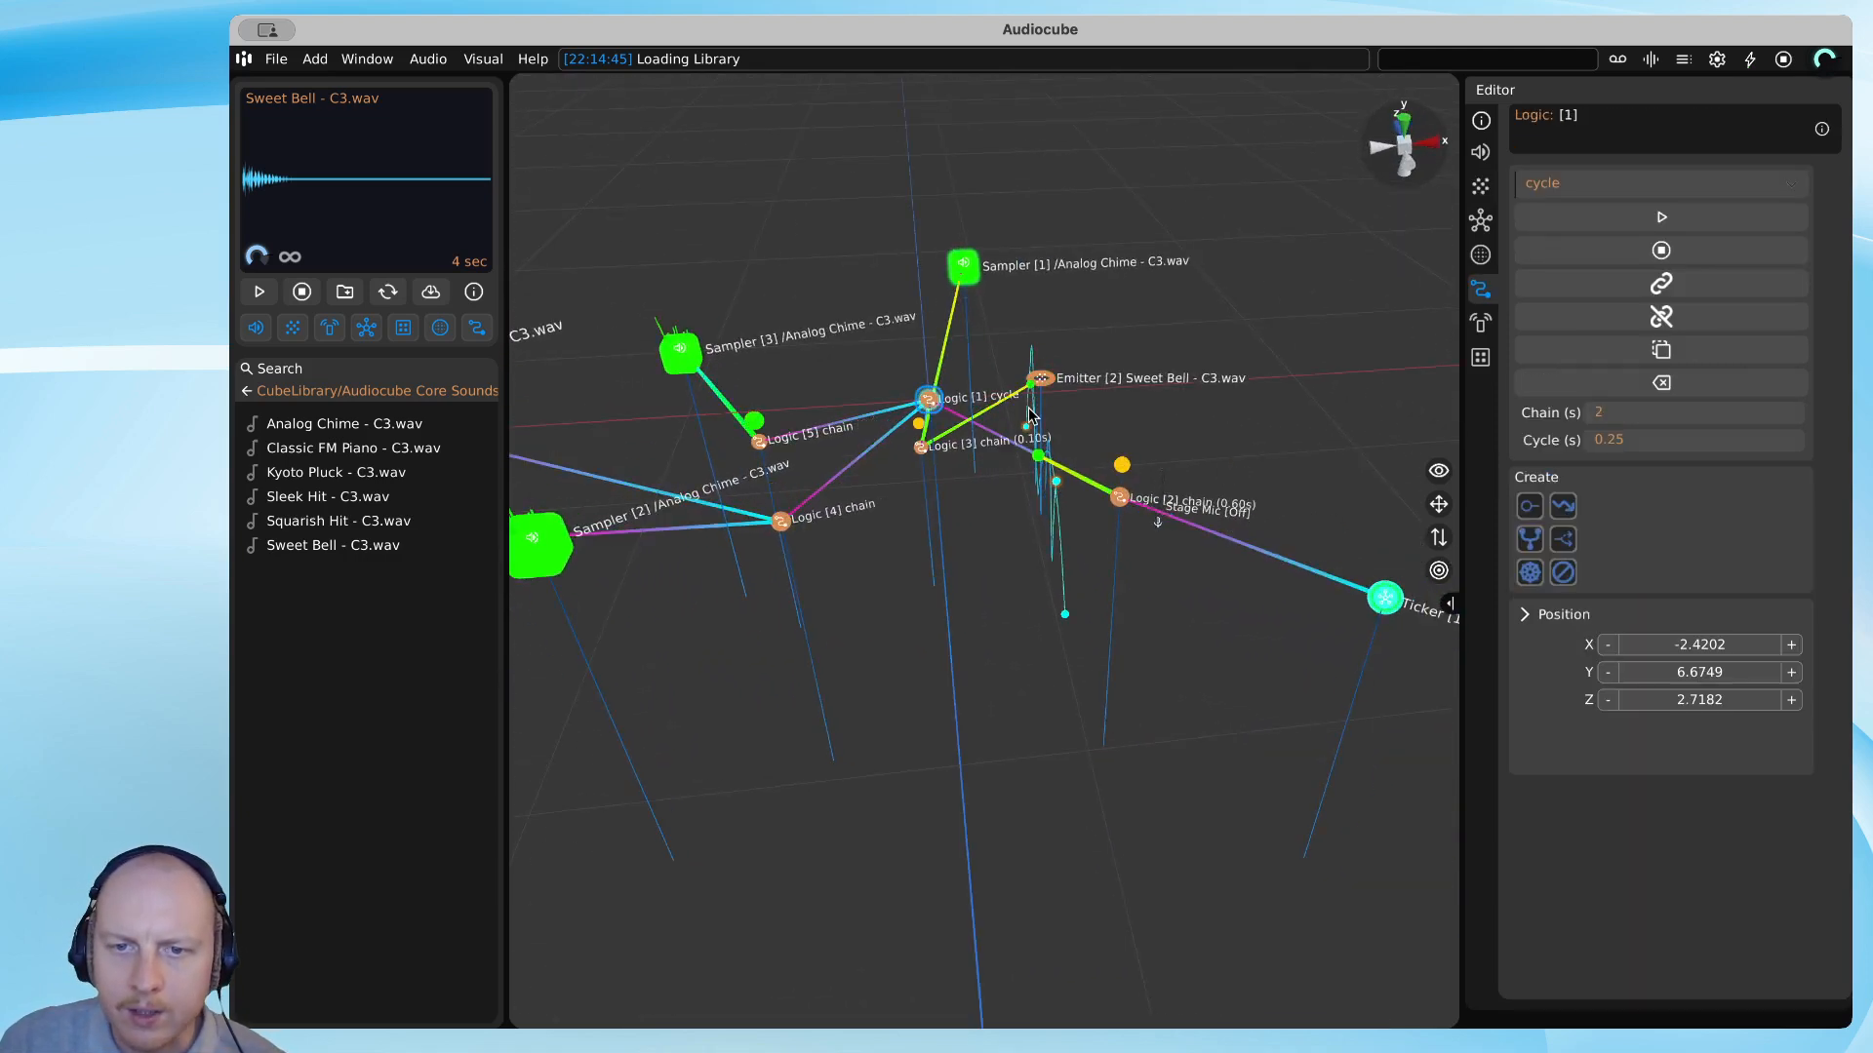
click(1693, 186)
click(1560, 278)
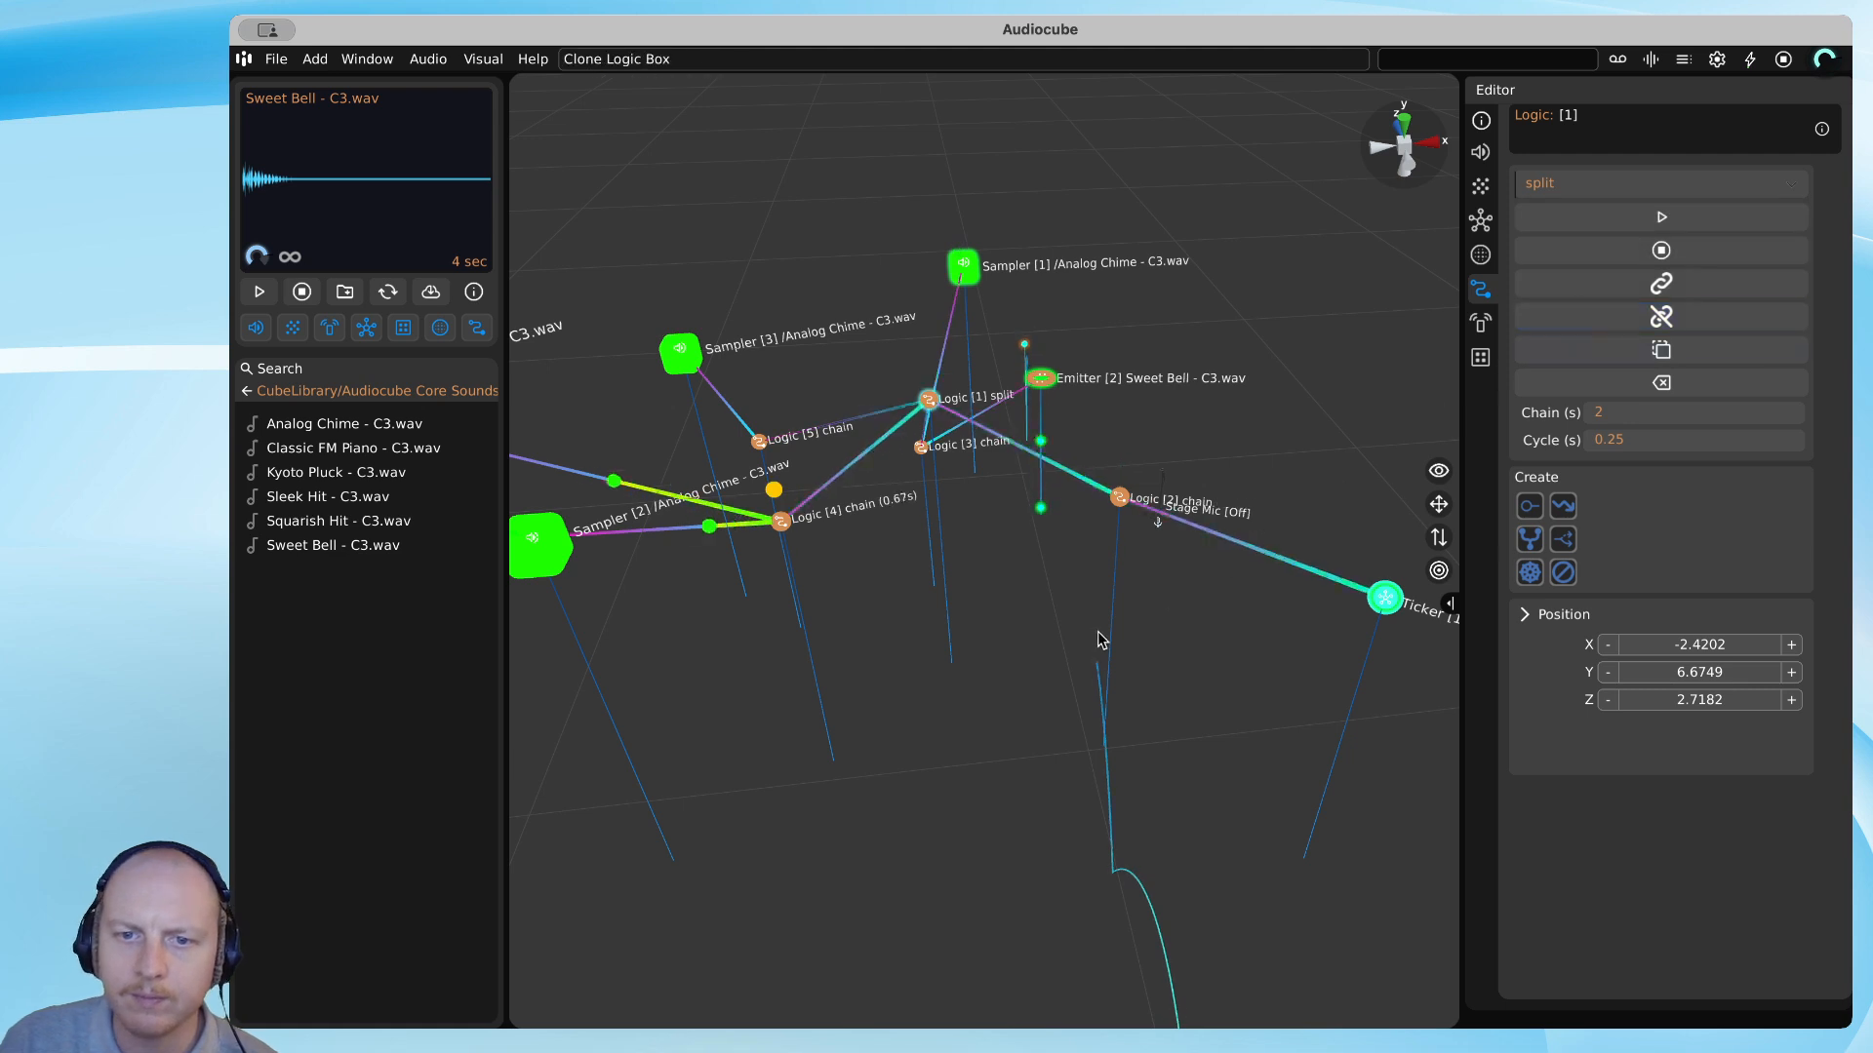
Create a stopper logic box and position it at about X 4.20, Y 8.02, Z 2.89 near the network.
click(1541, 577)
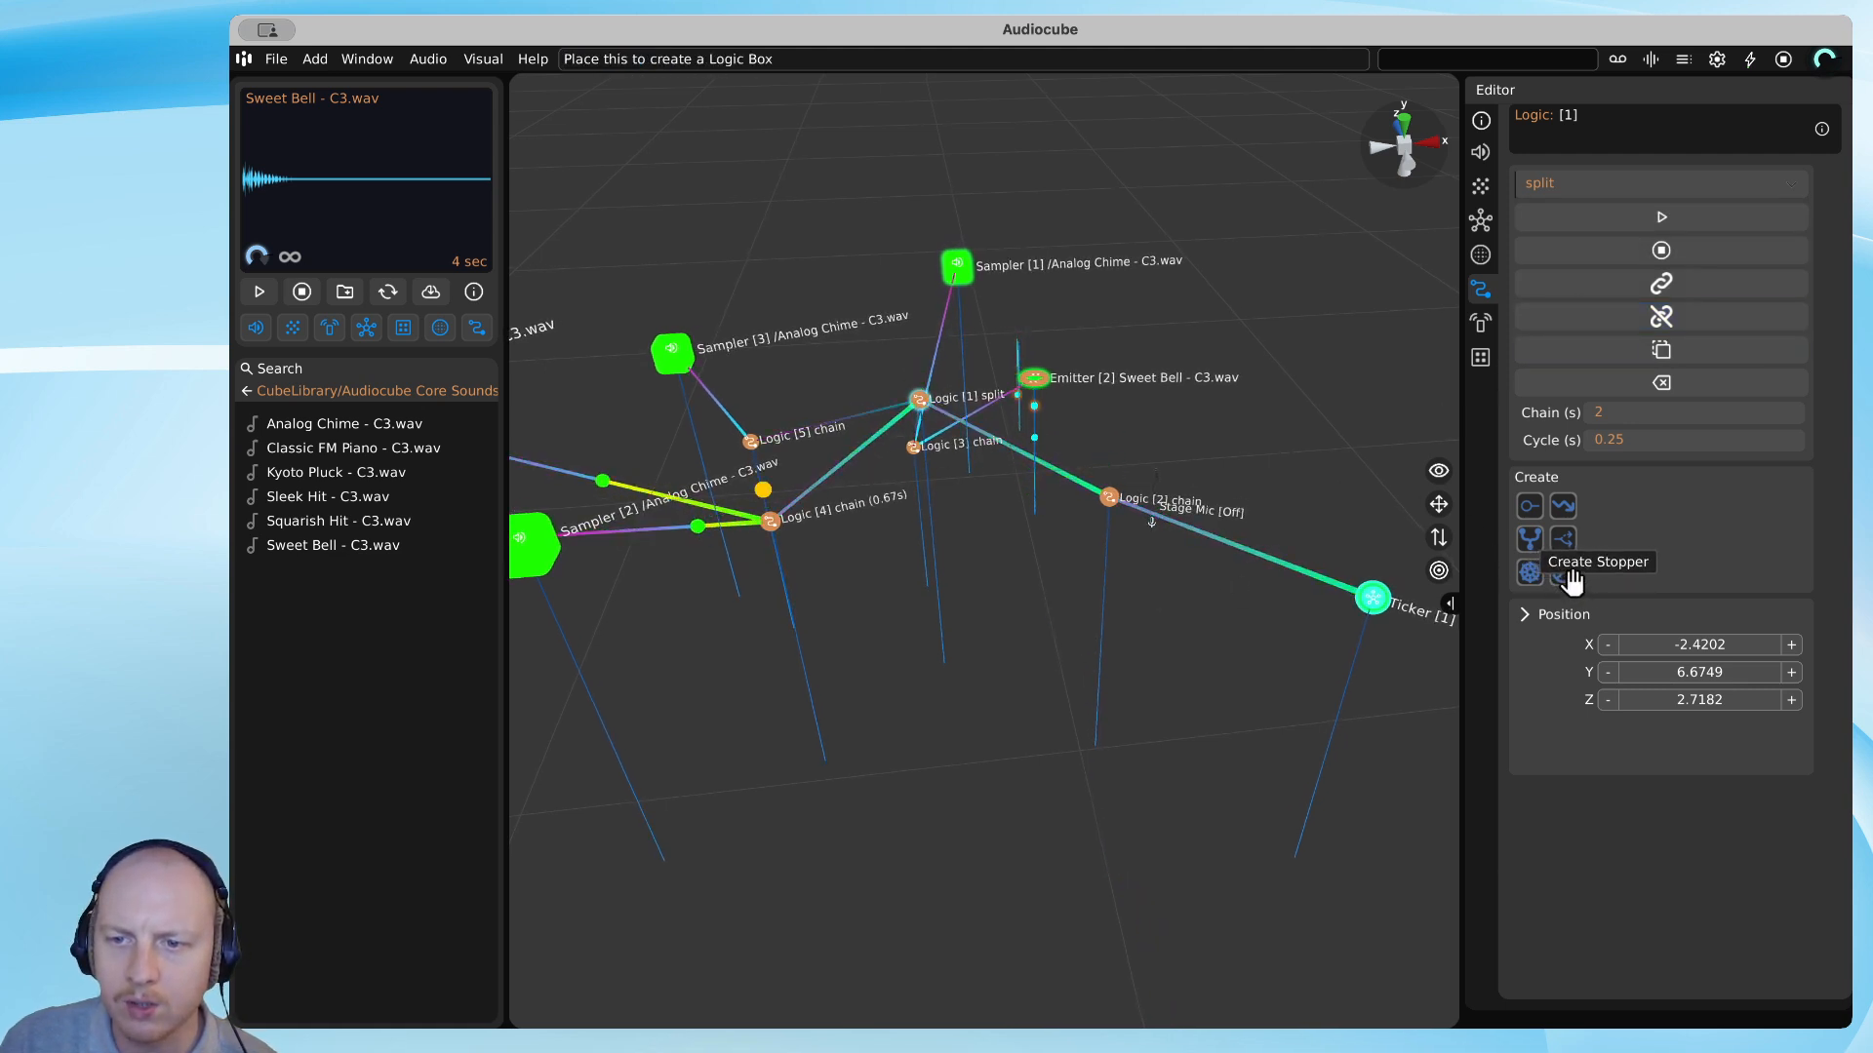
click(1002, 810)
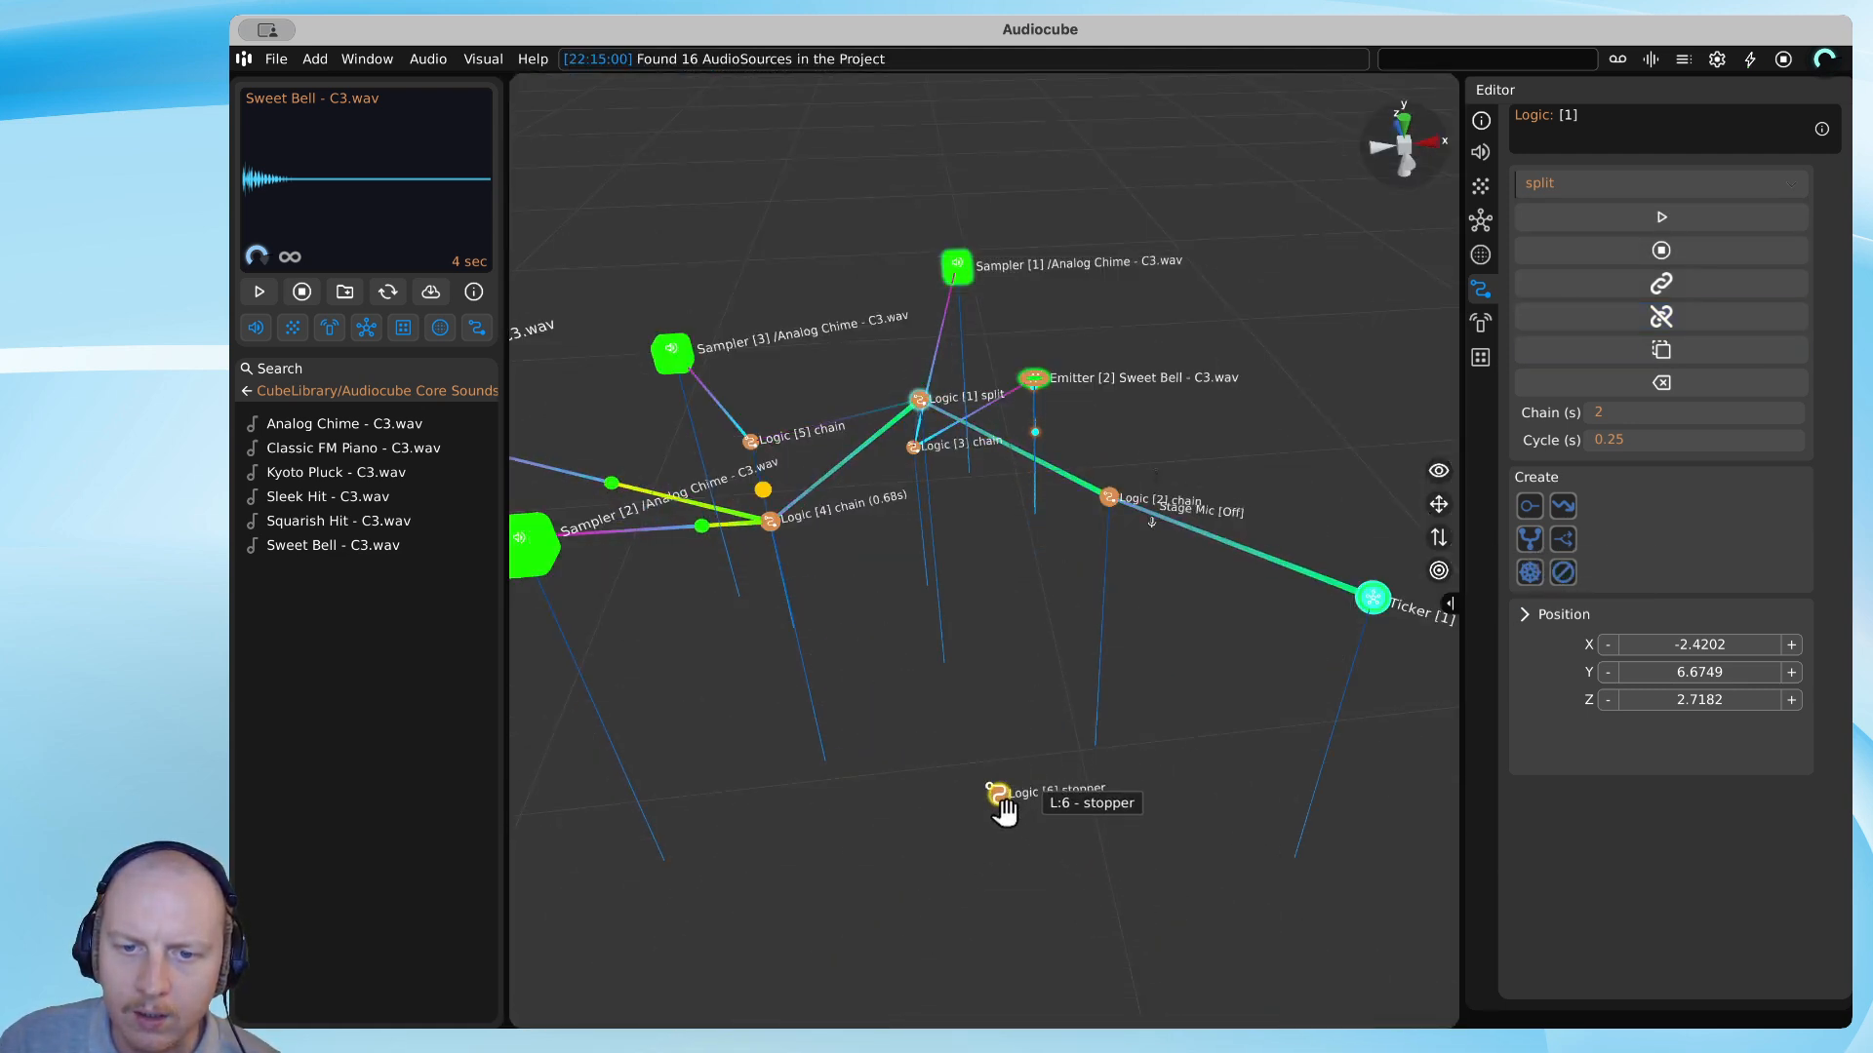
drag(1004, 802, 1258, 179)
mouse_move(1248, 226)
right_down()
mouse_move(1245, 250)
mouse_move(1275, 230)
right_up()
drag(1275, 230, 1242, 237)
key(w)
key(a)
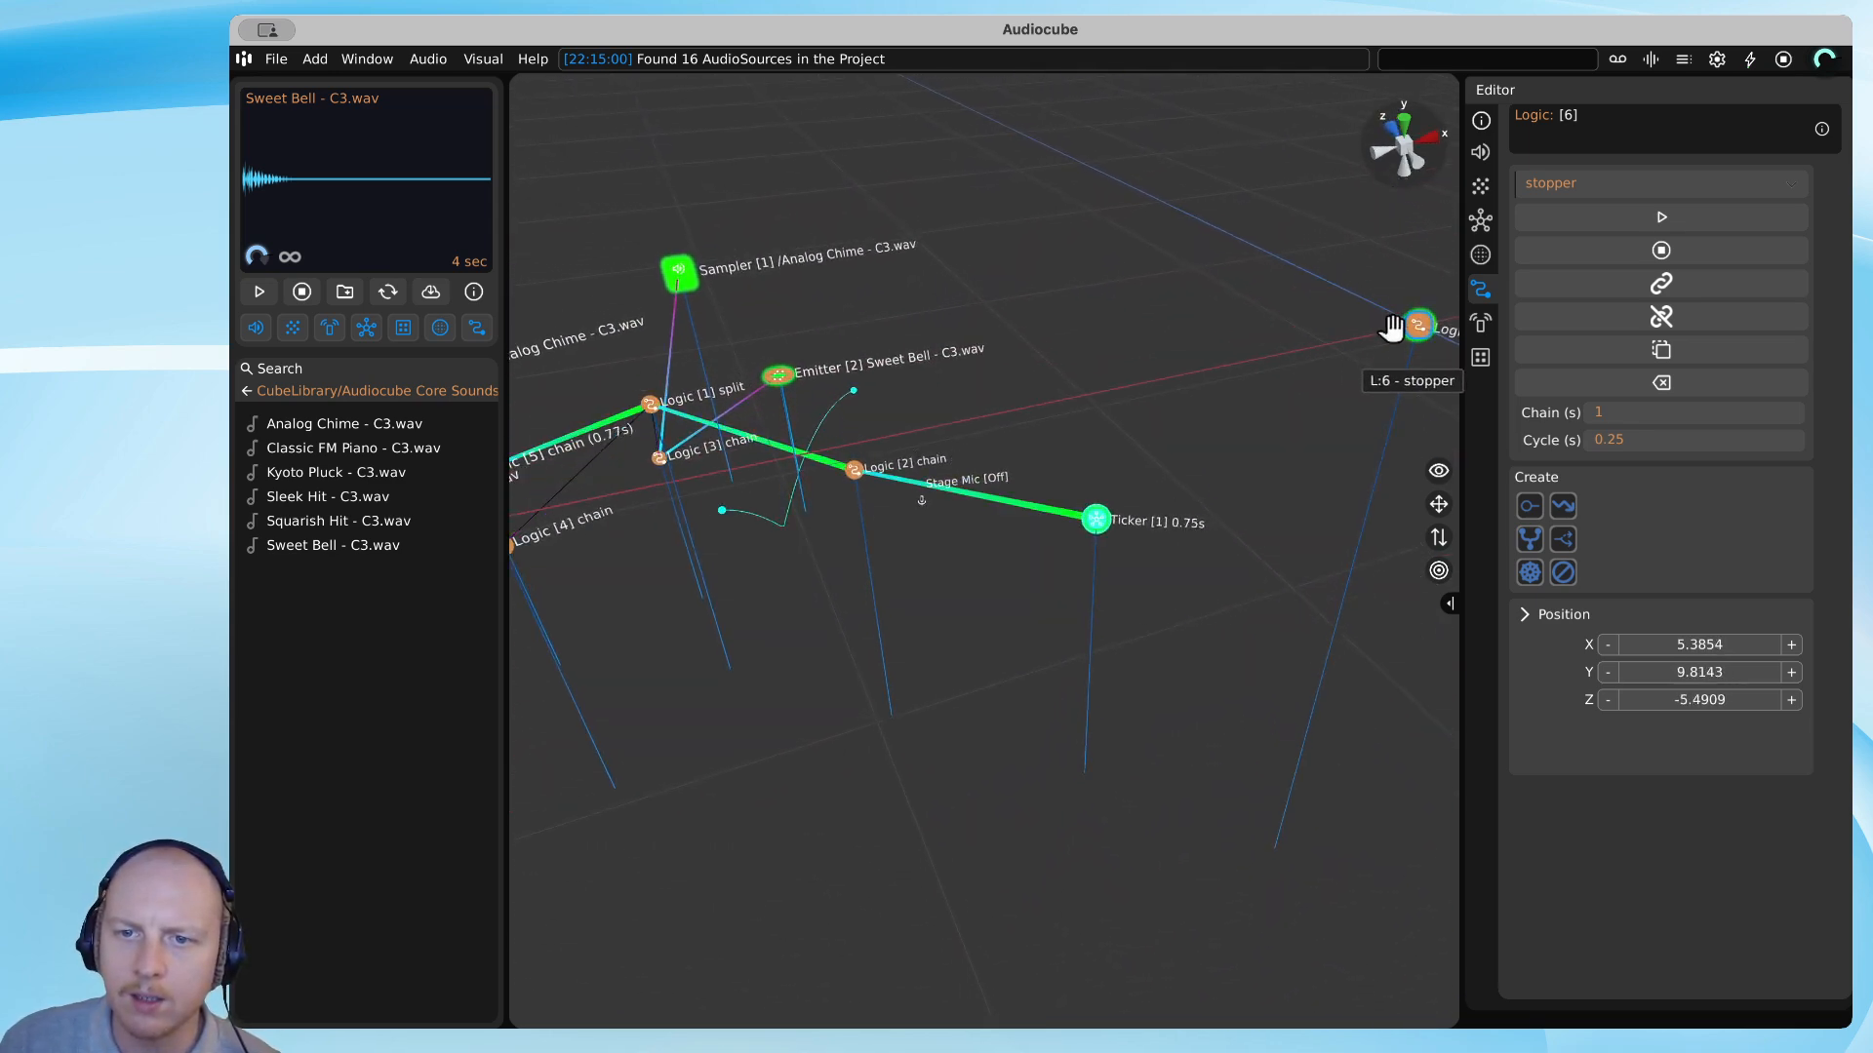
drag(1392, 331, 1183, 380)
key(w)
right_drag(1183, 381, 669, 539)
click(661, 552)
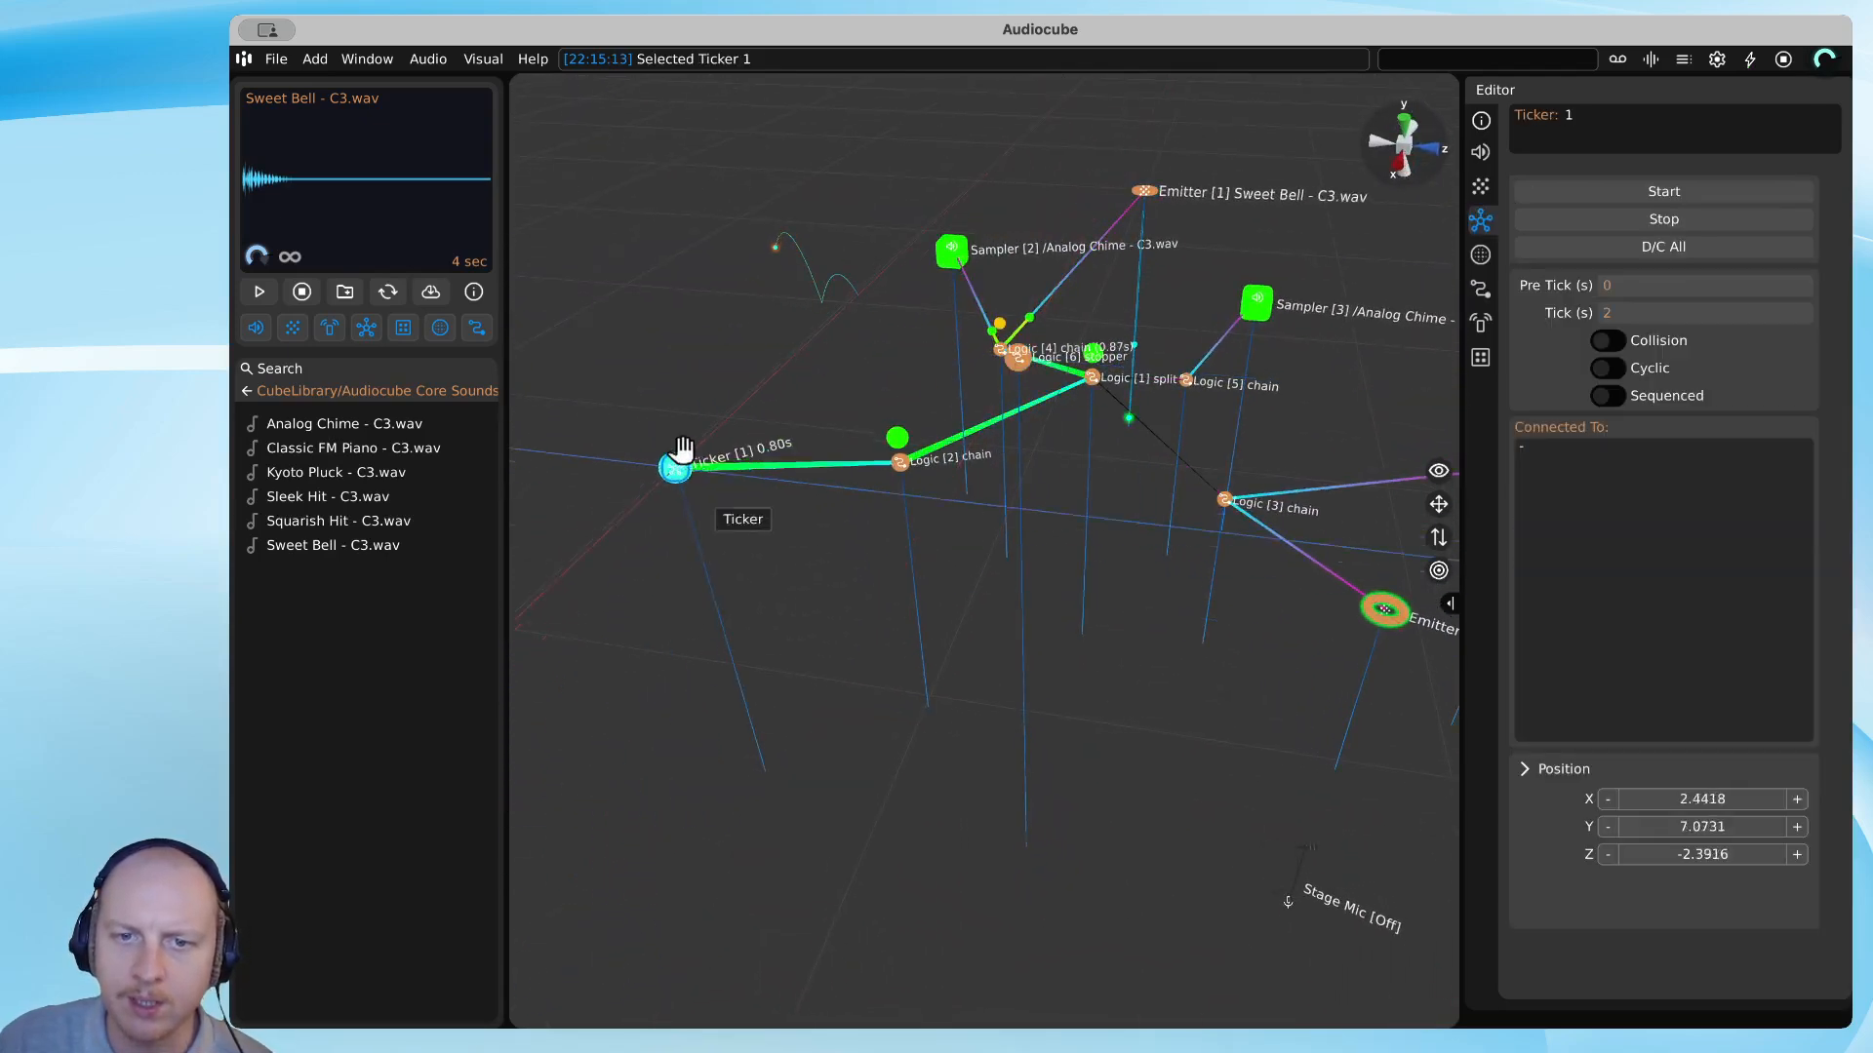
right_drag(682, 457, 1127, 461)
drag(1122, 460, 1194, 660)
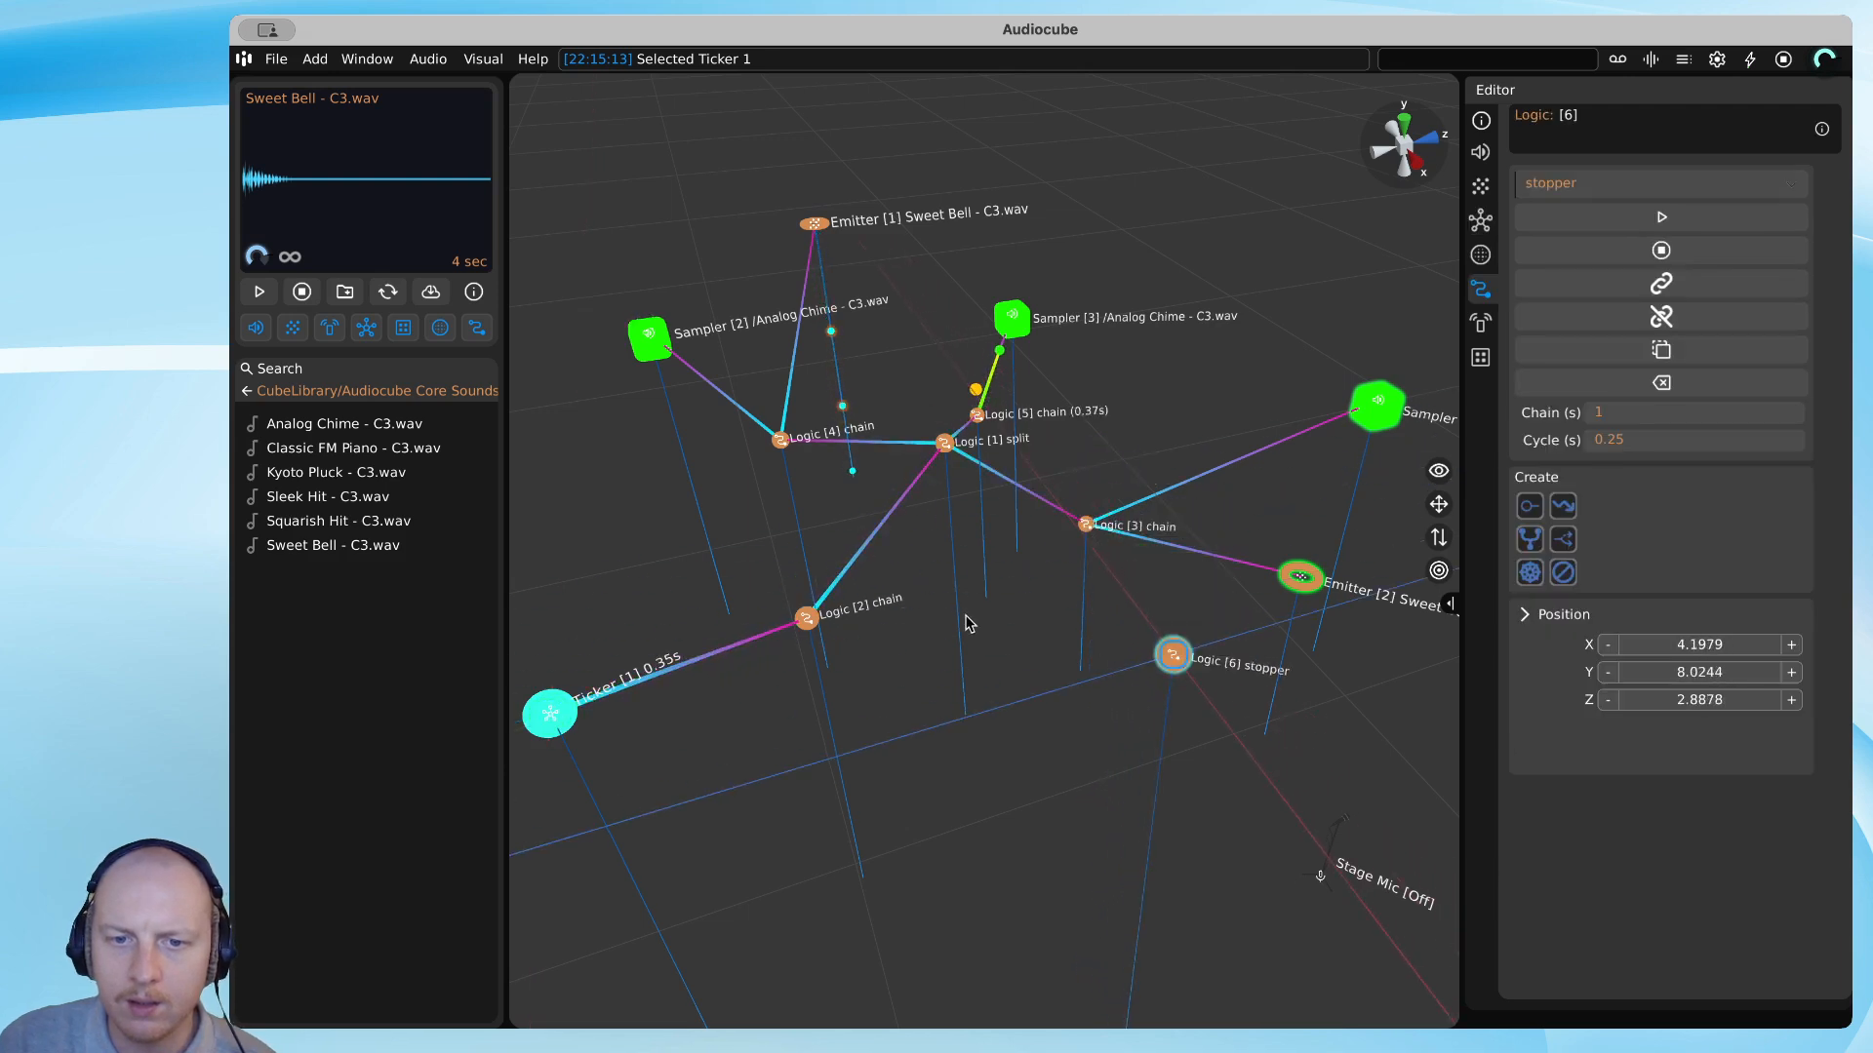
Connect the split box Logic [1] to the stopper box.
double_click(944, 444)
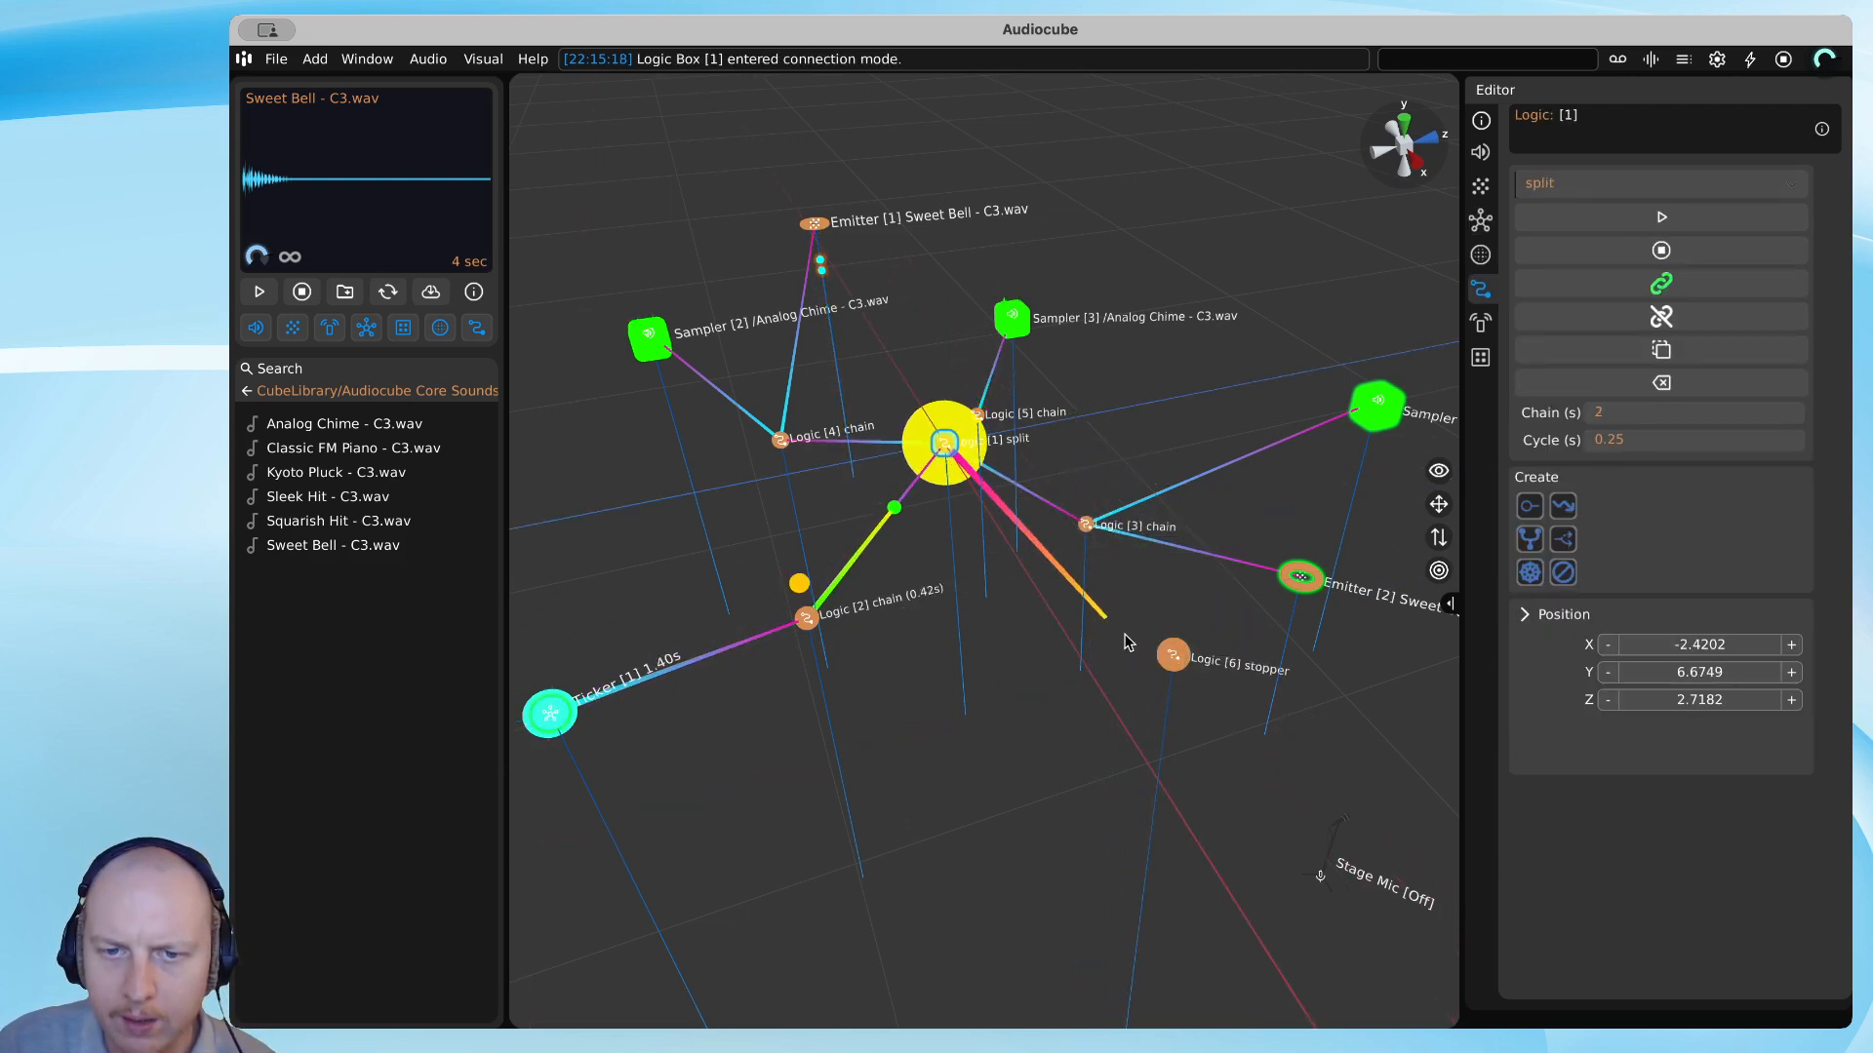
click(1170, 654)
click(944, 449)
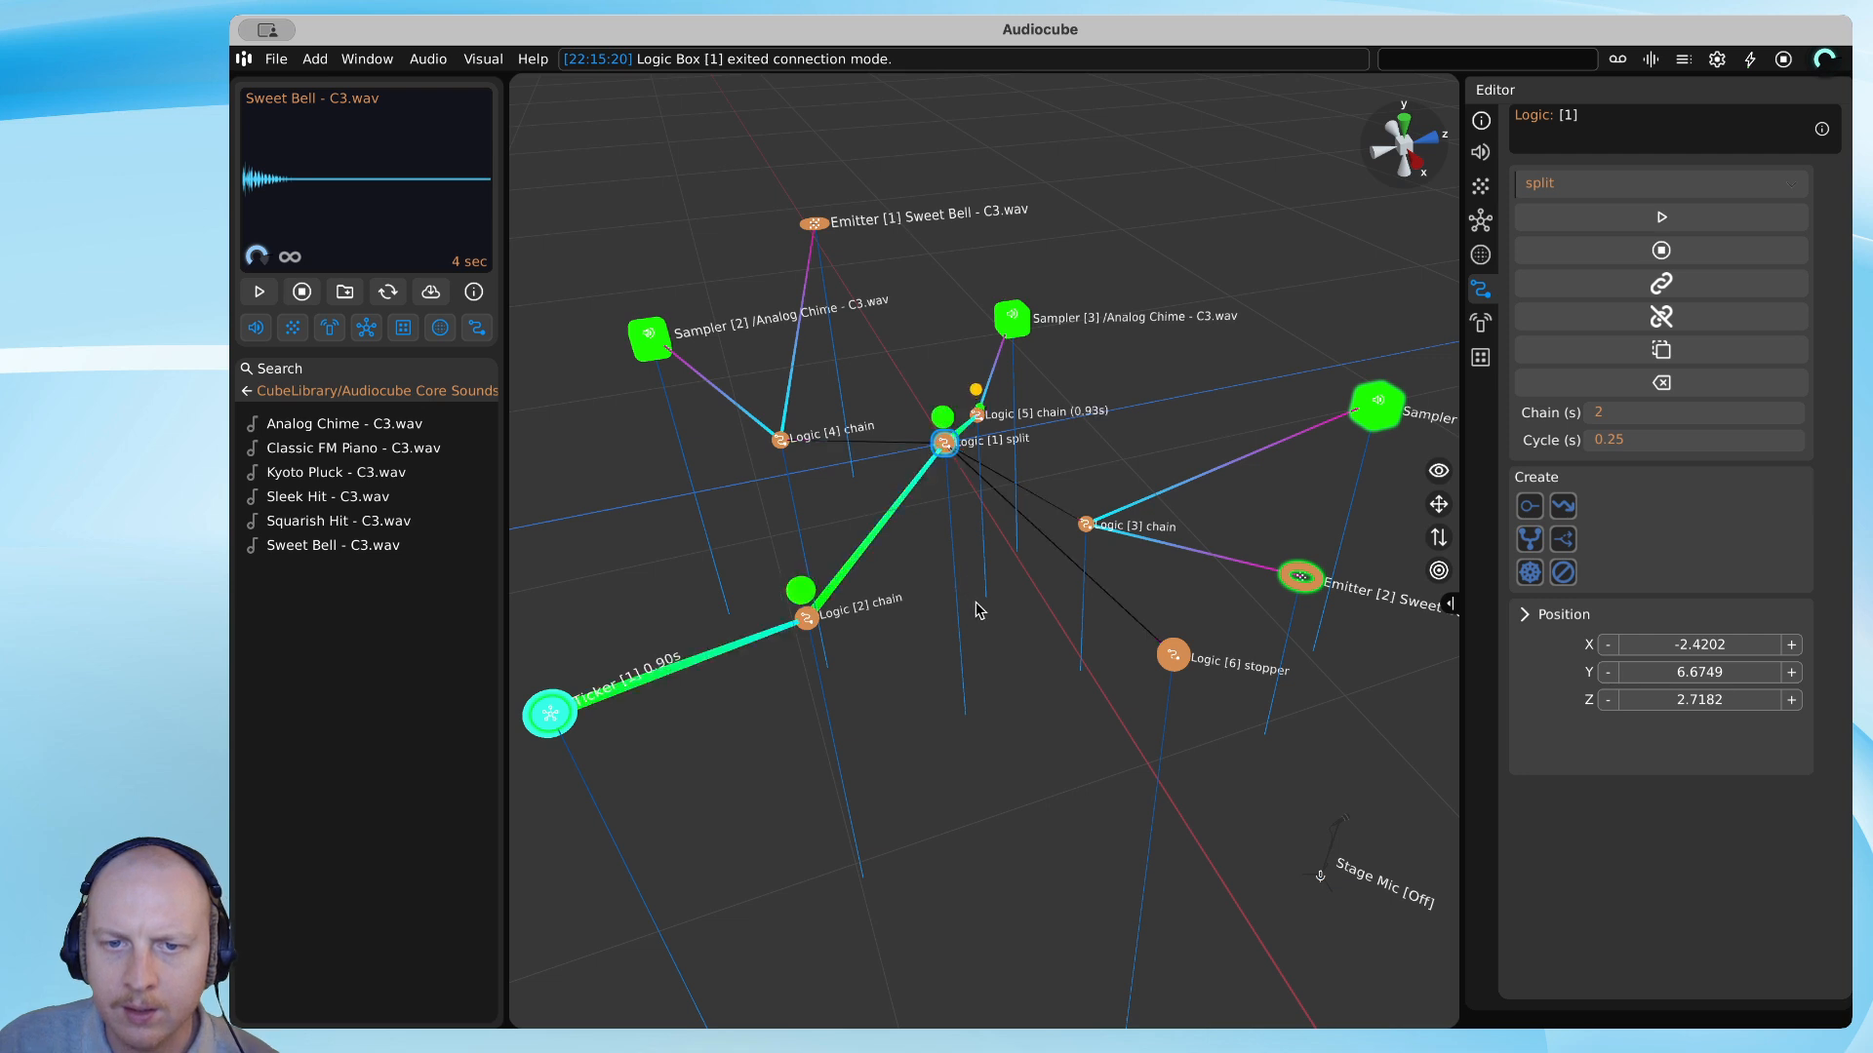
Move the stopper to about X 3.93, Y 7.62, Z 1.44 and connect it to Ticker [1].
drag(1170, 655, 1009, 711)
double_click(1009, 711)
click(578, 718)
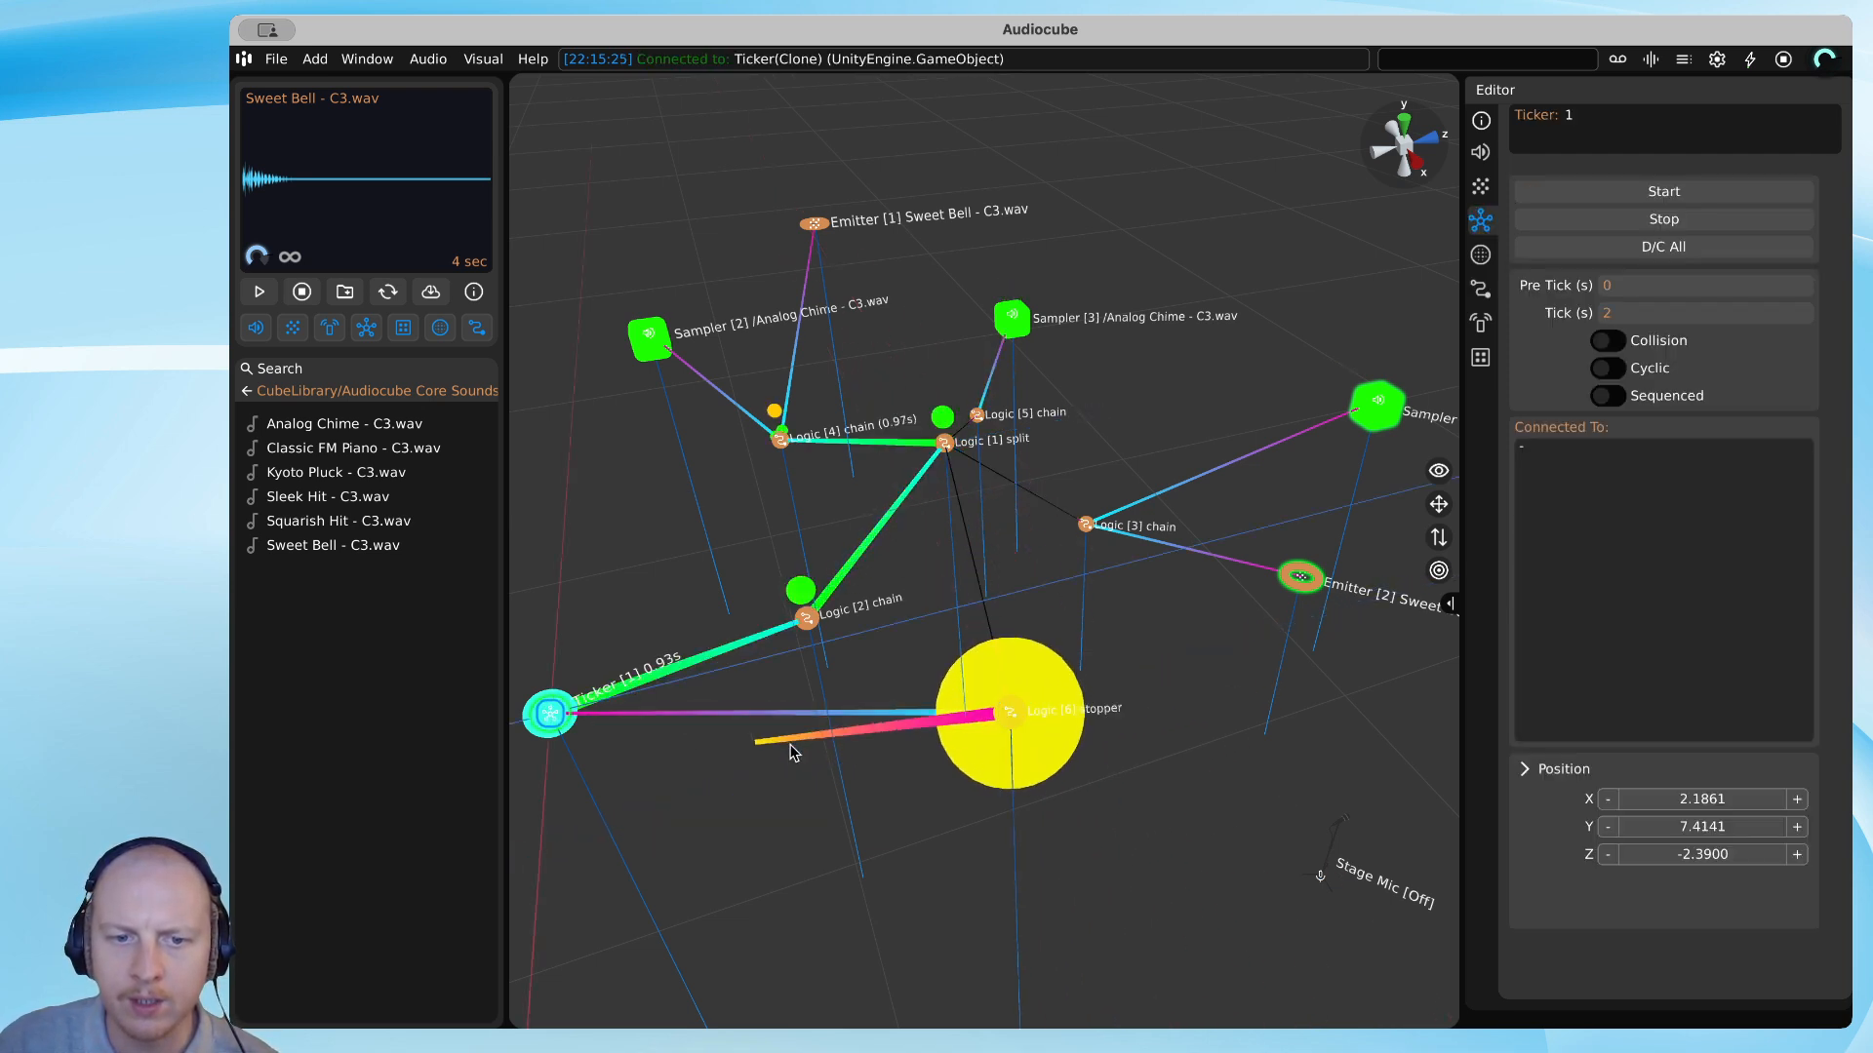
click(1004, 714)
key(d)
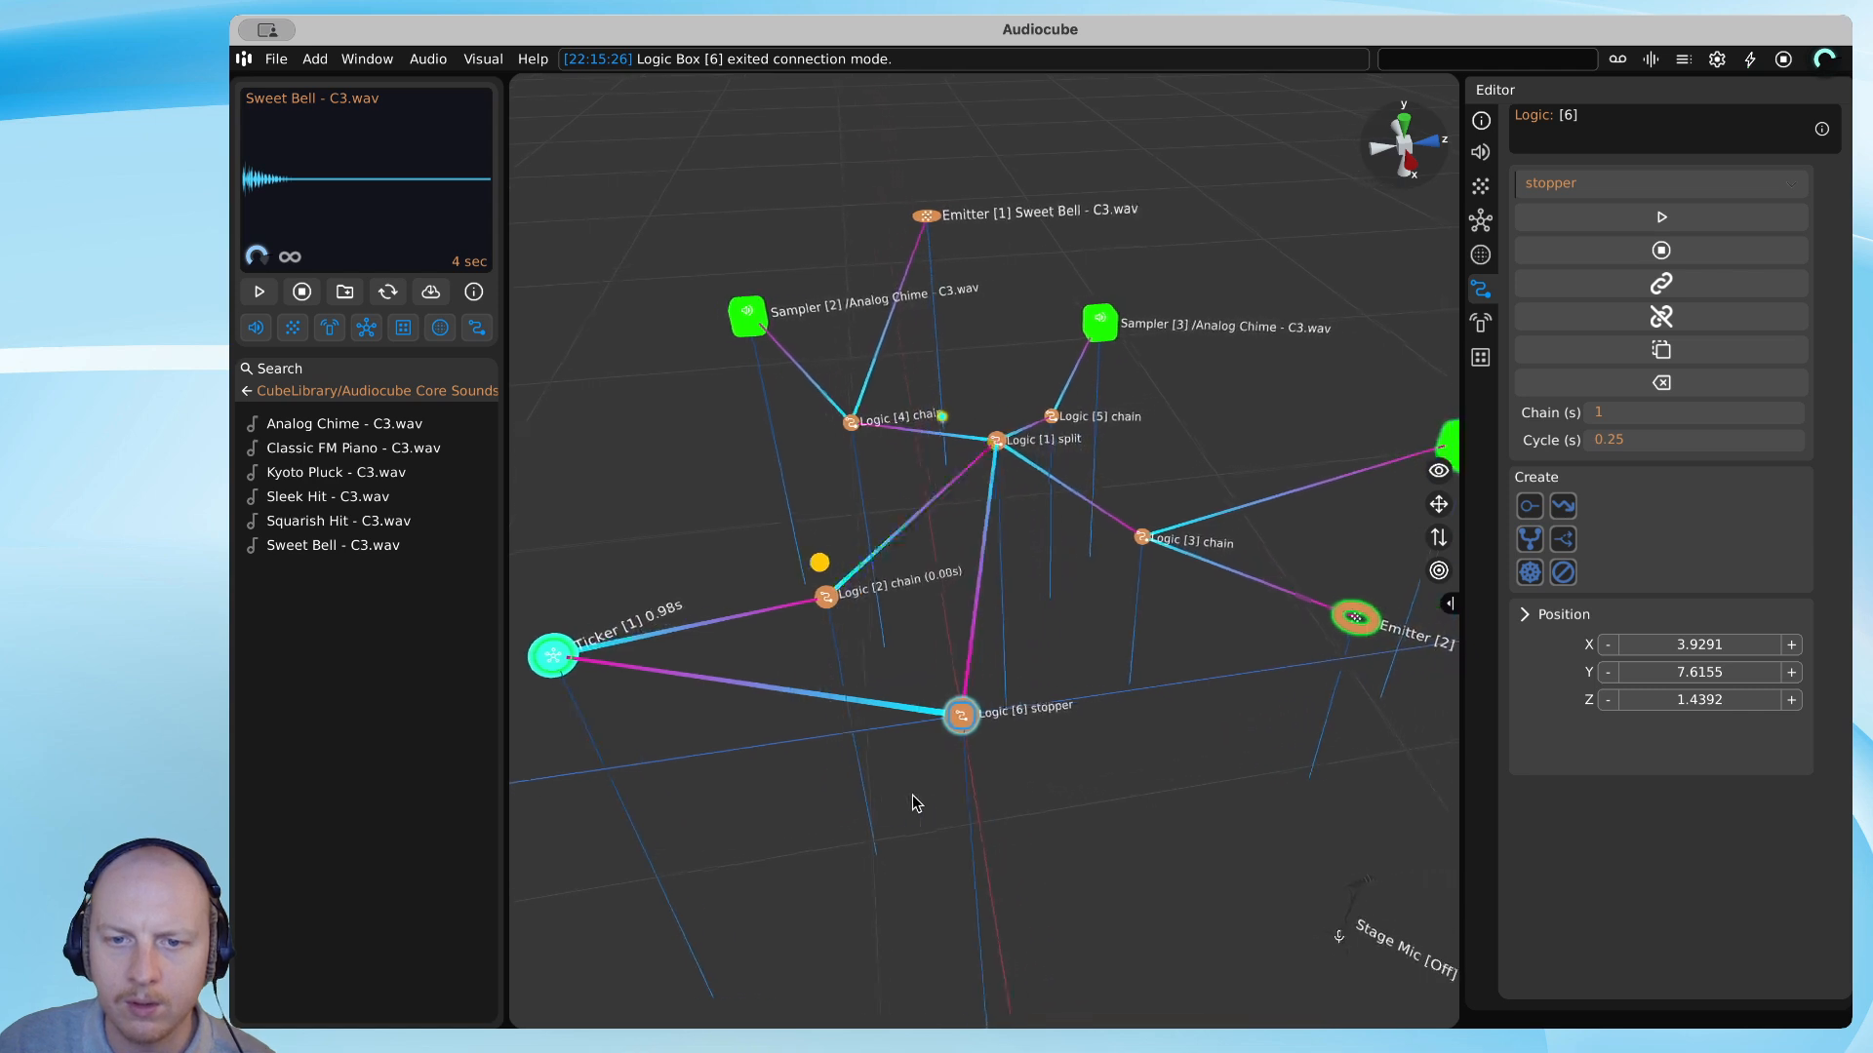
Spread the stopper and Logic [1] apart, with Logic [1] at about X -2.67, Y 6.16, Z 1.90, and remove the connection between them.
key(q)
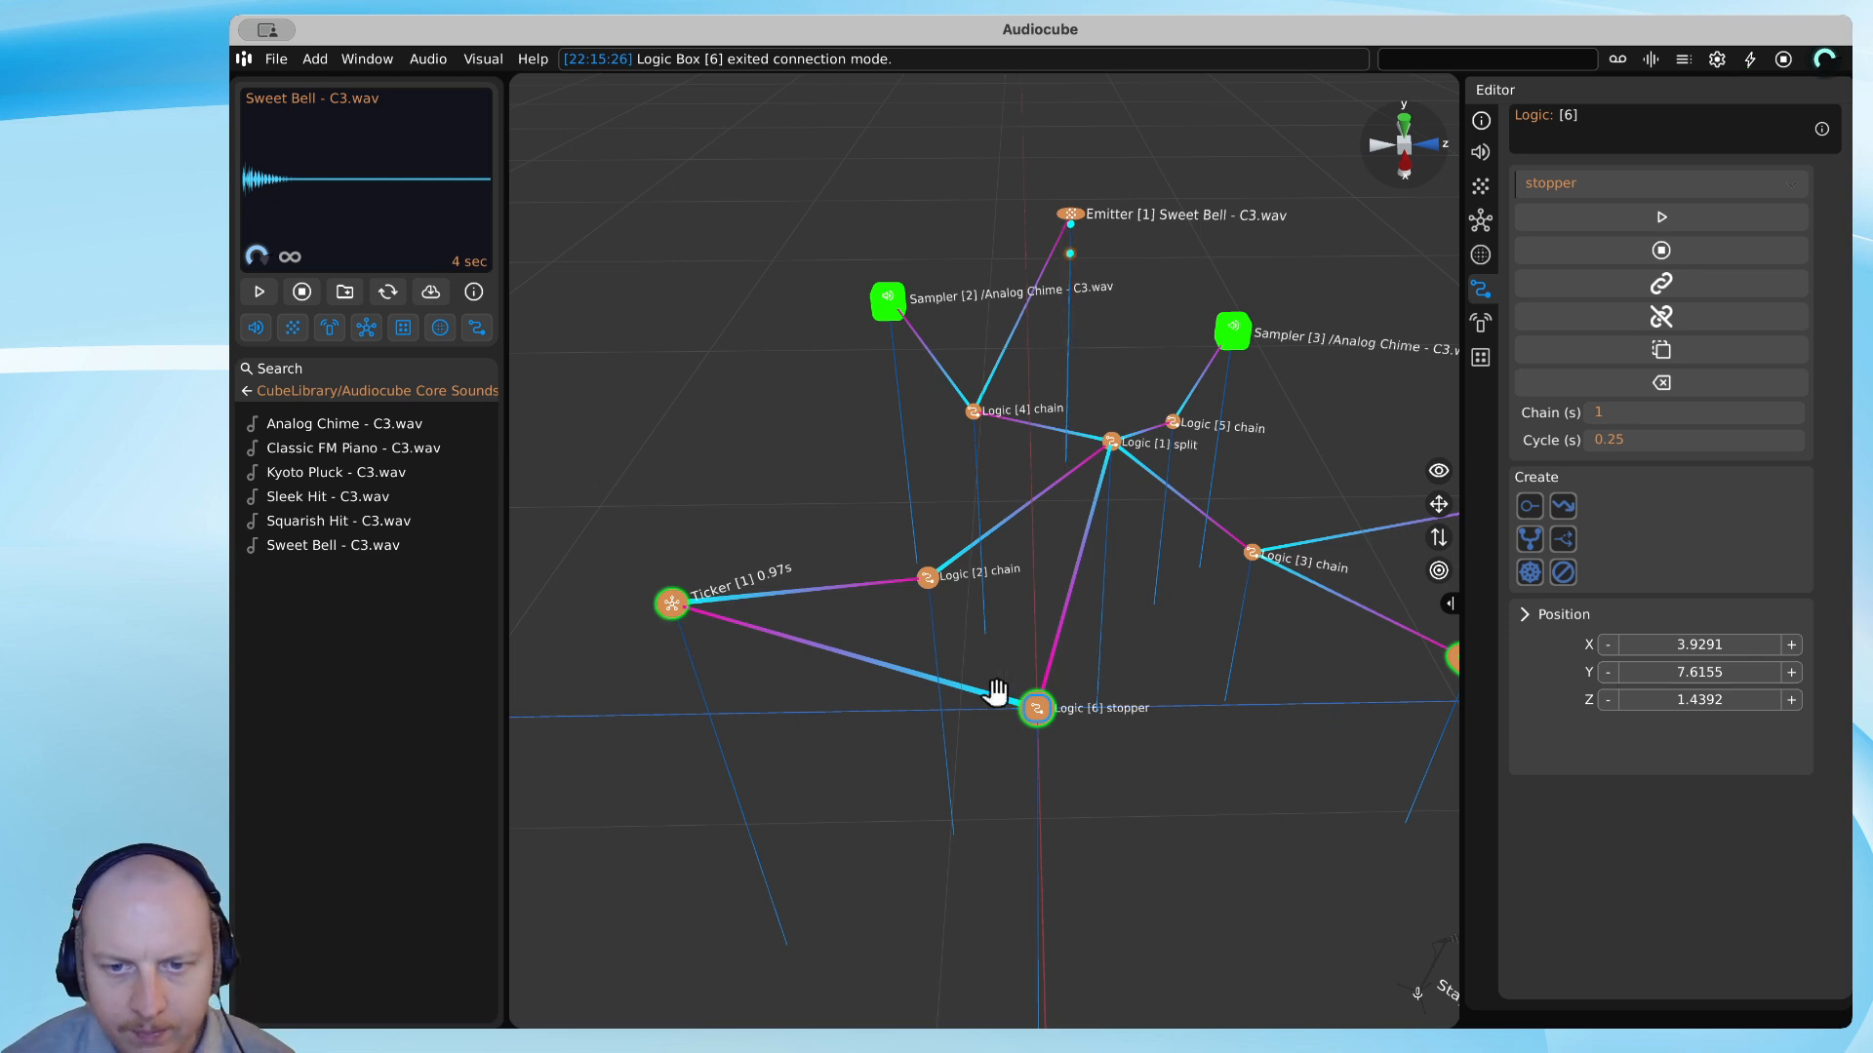
right_drag(1027, 709, 1132, 747)
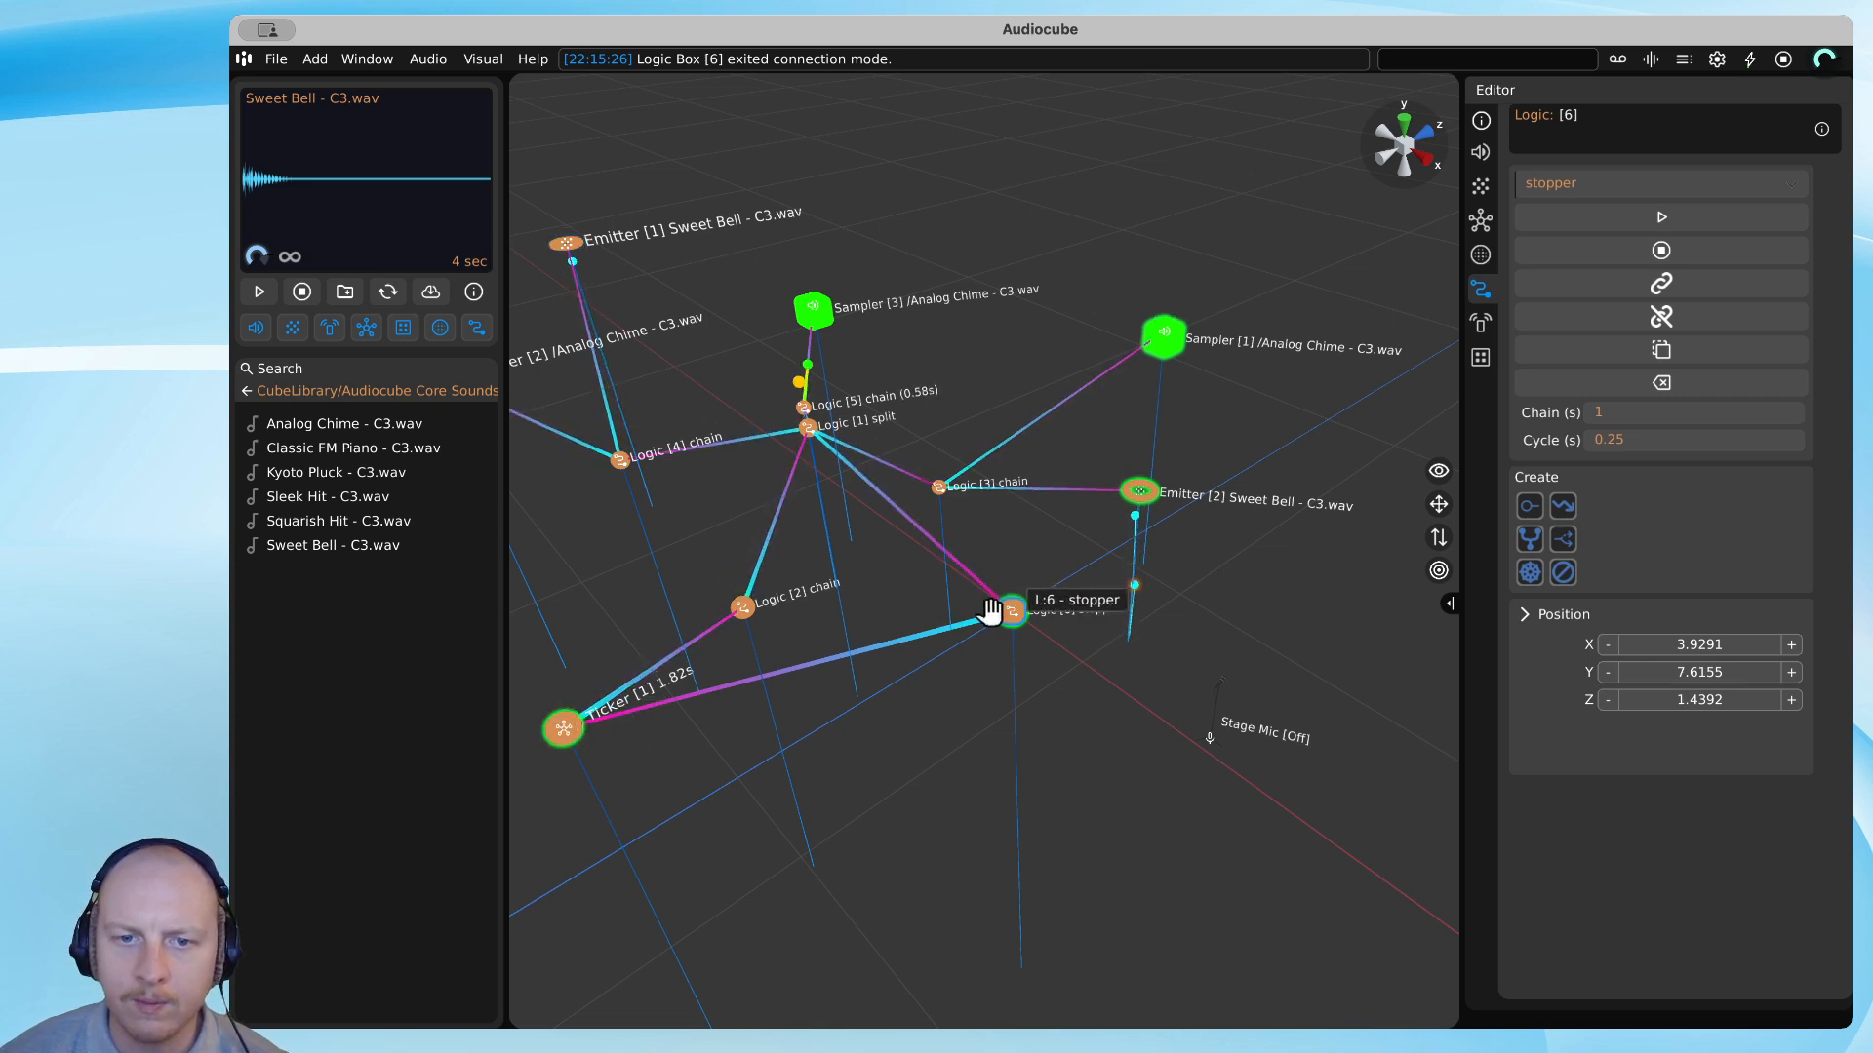
drag(1011, 611, 1068, 724)
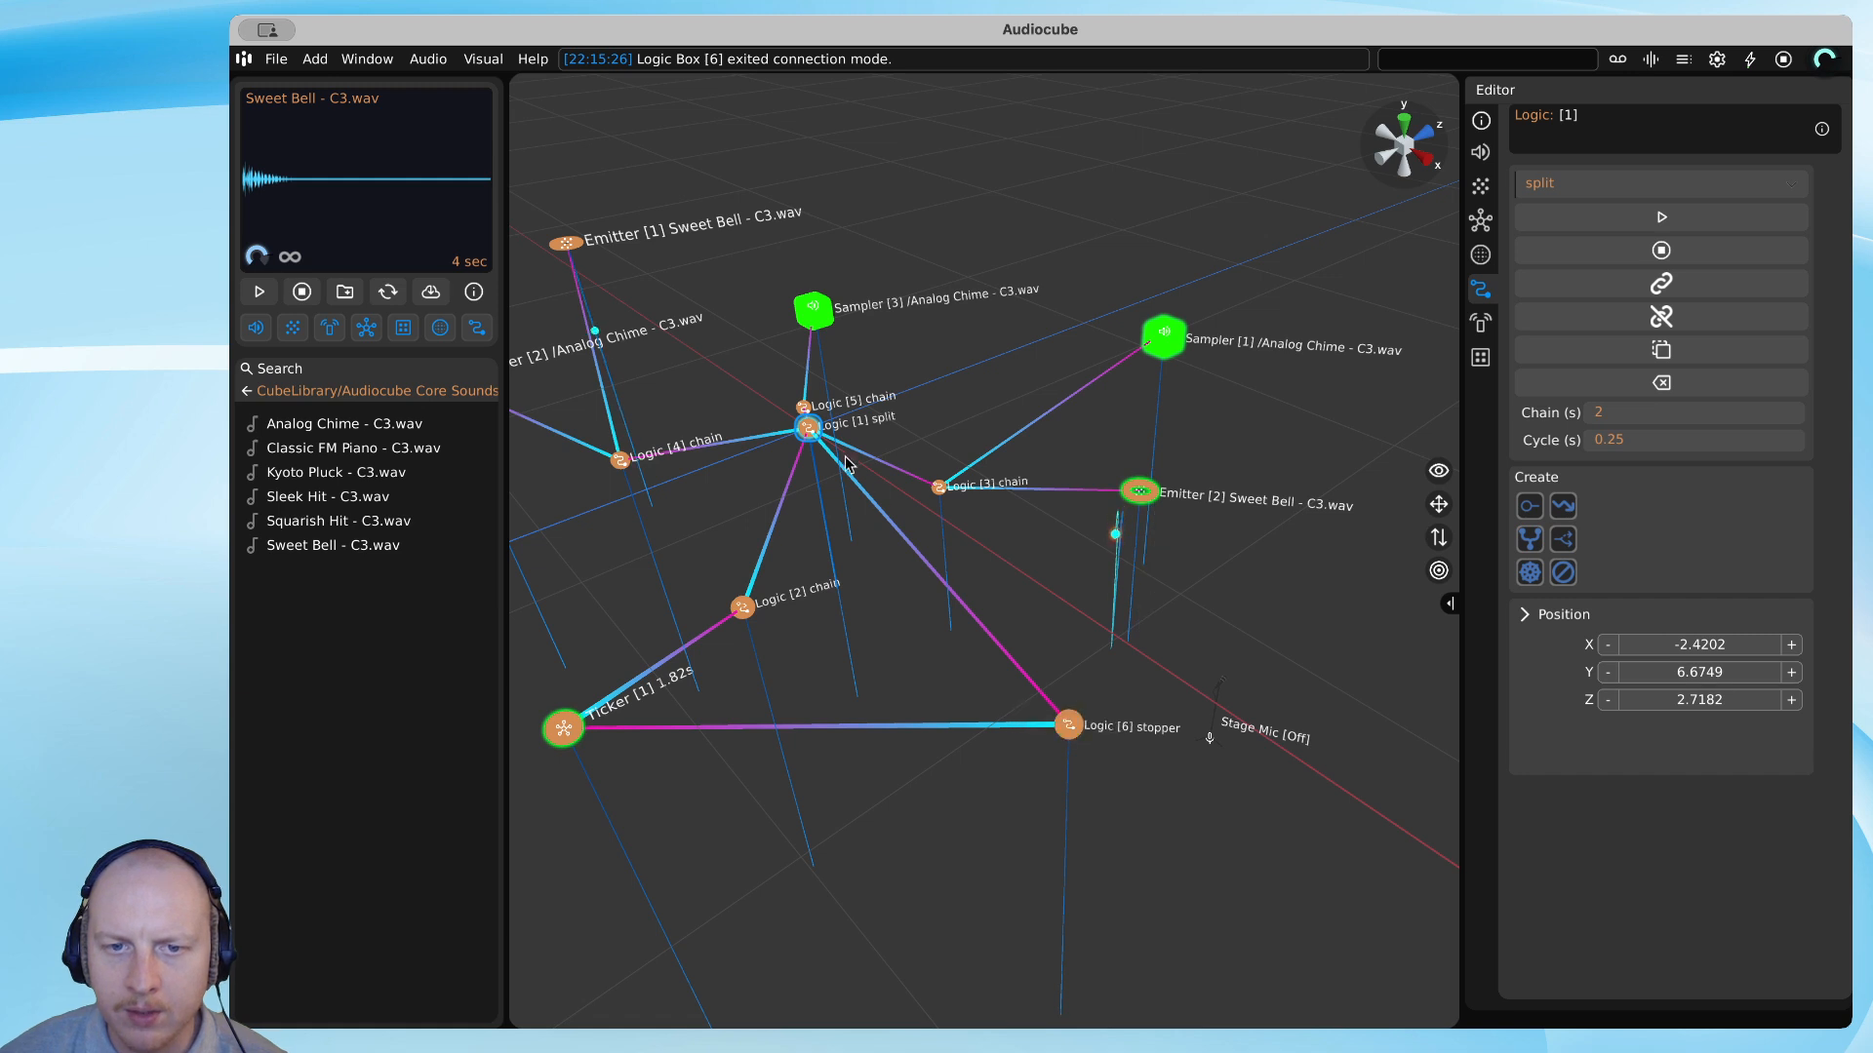
drag(798, 432, 757, 472)
double_click(756, 472)
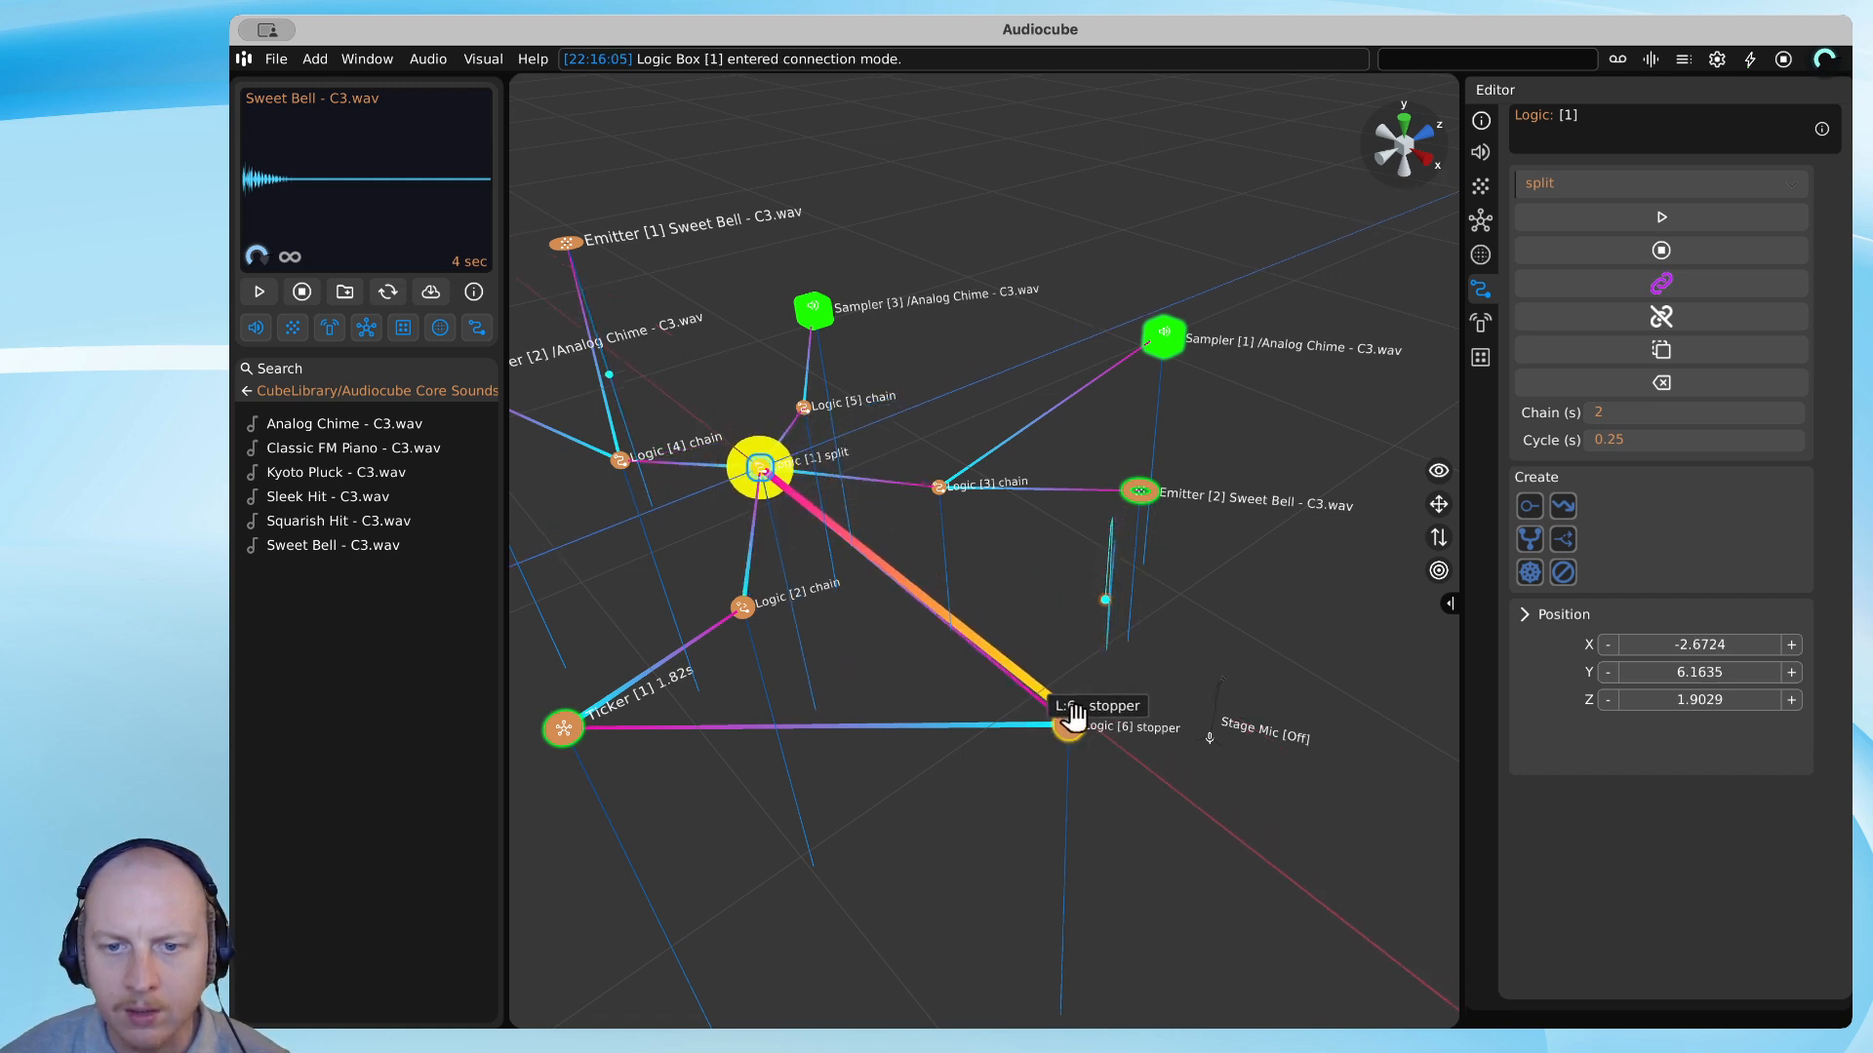
click(1068, 722)
click(763, 470)
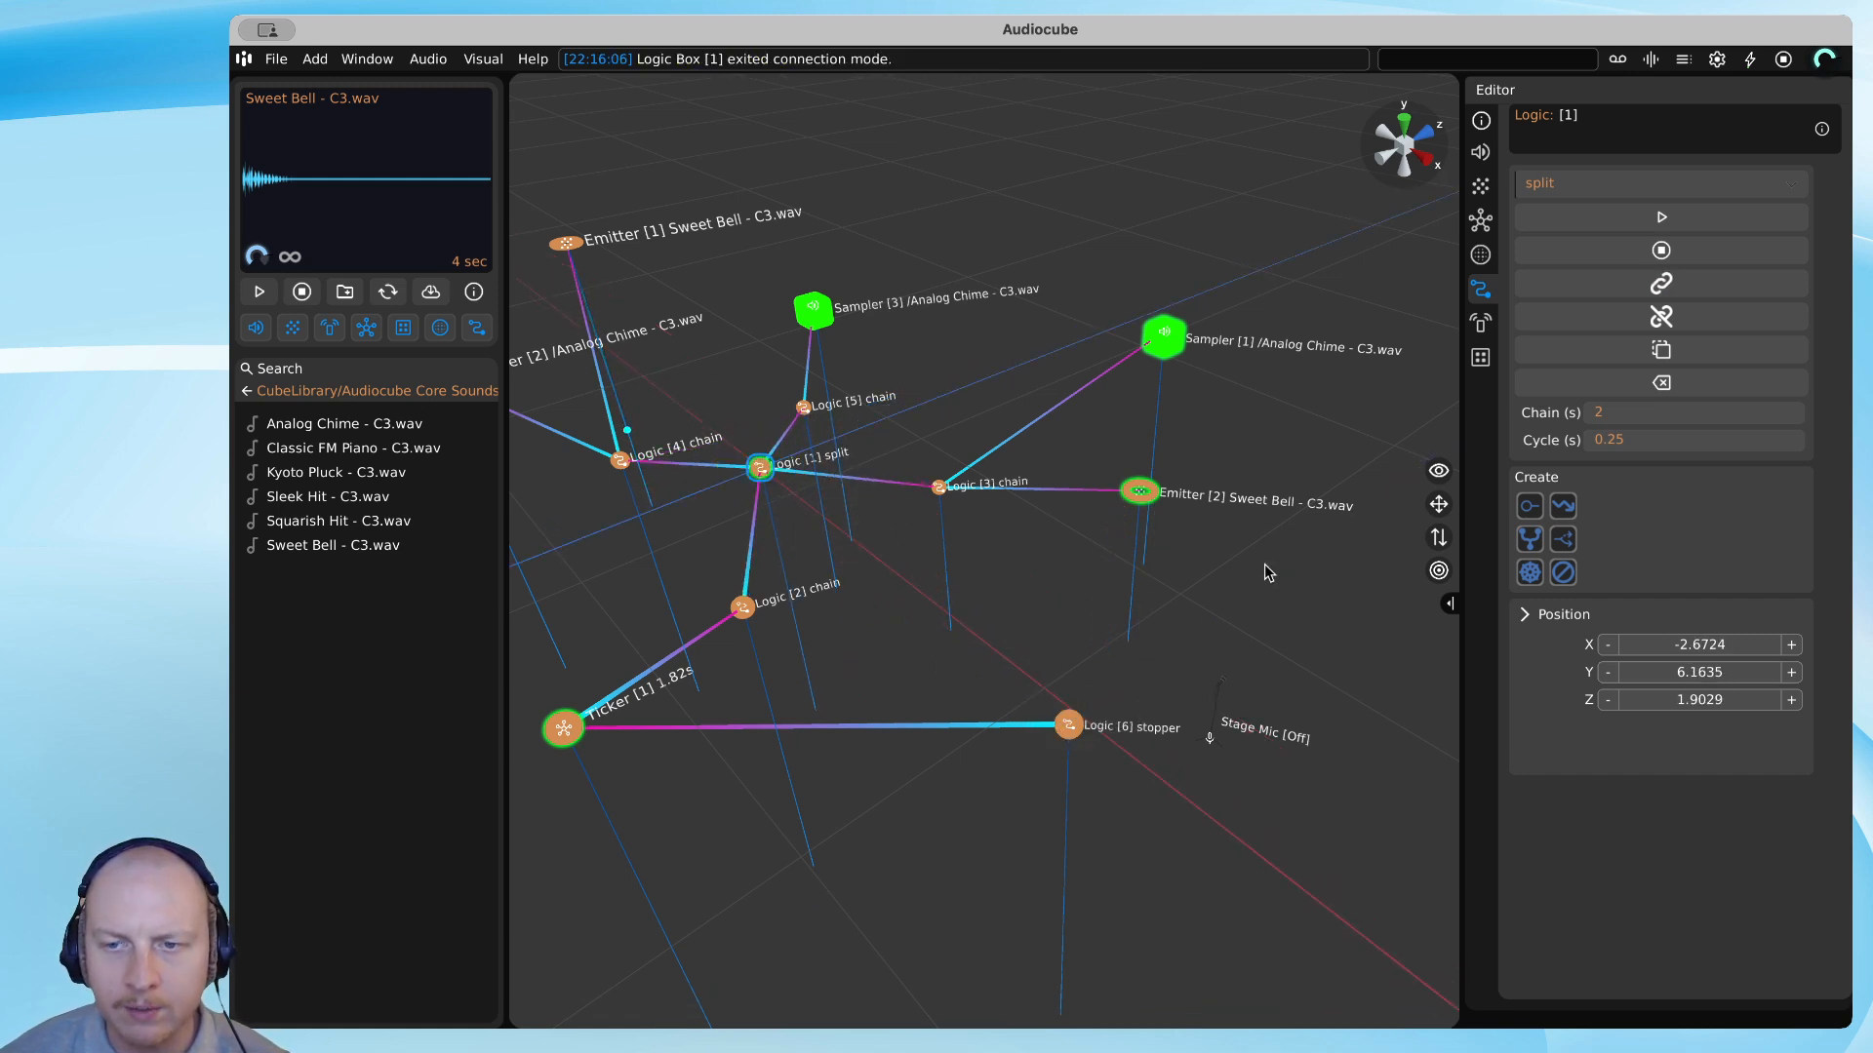
Place a new split logic box at about X 1.57, Y 5.38, Z 2.12 and duplicate split boxes for a three-box group.
click(1016, 688)
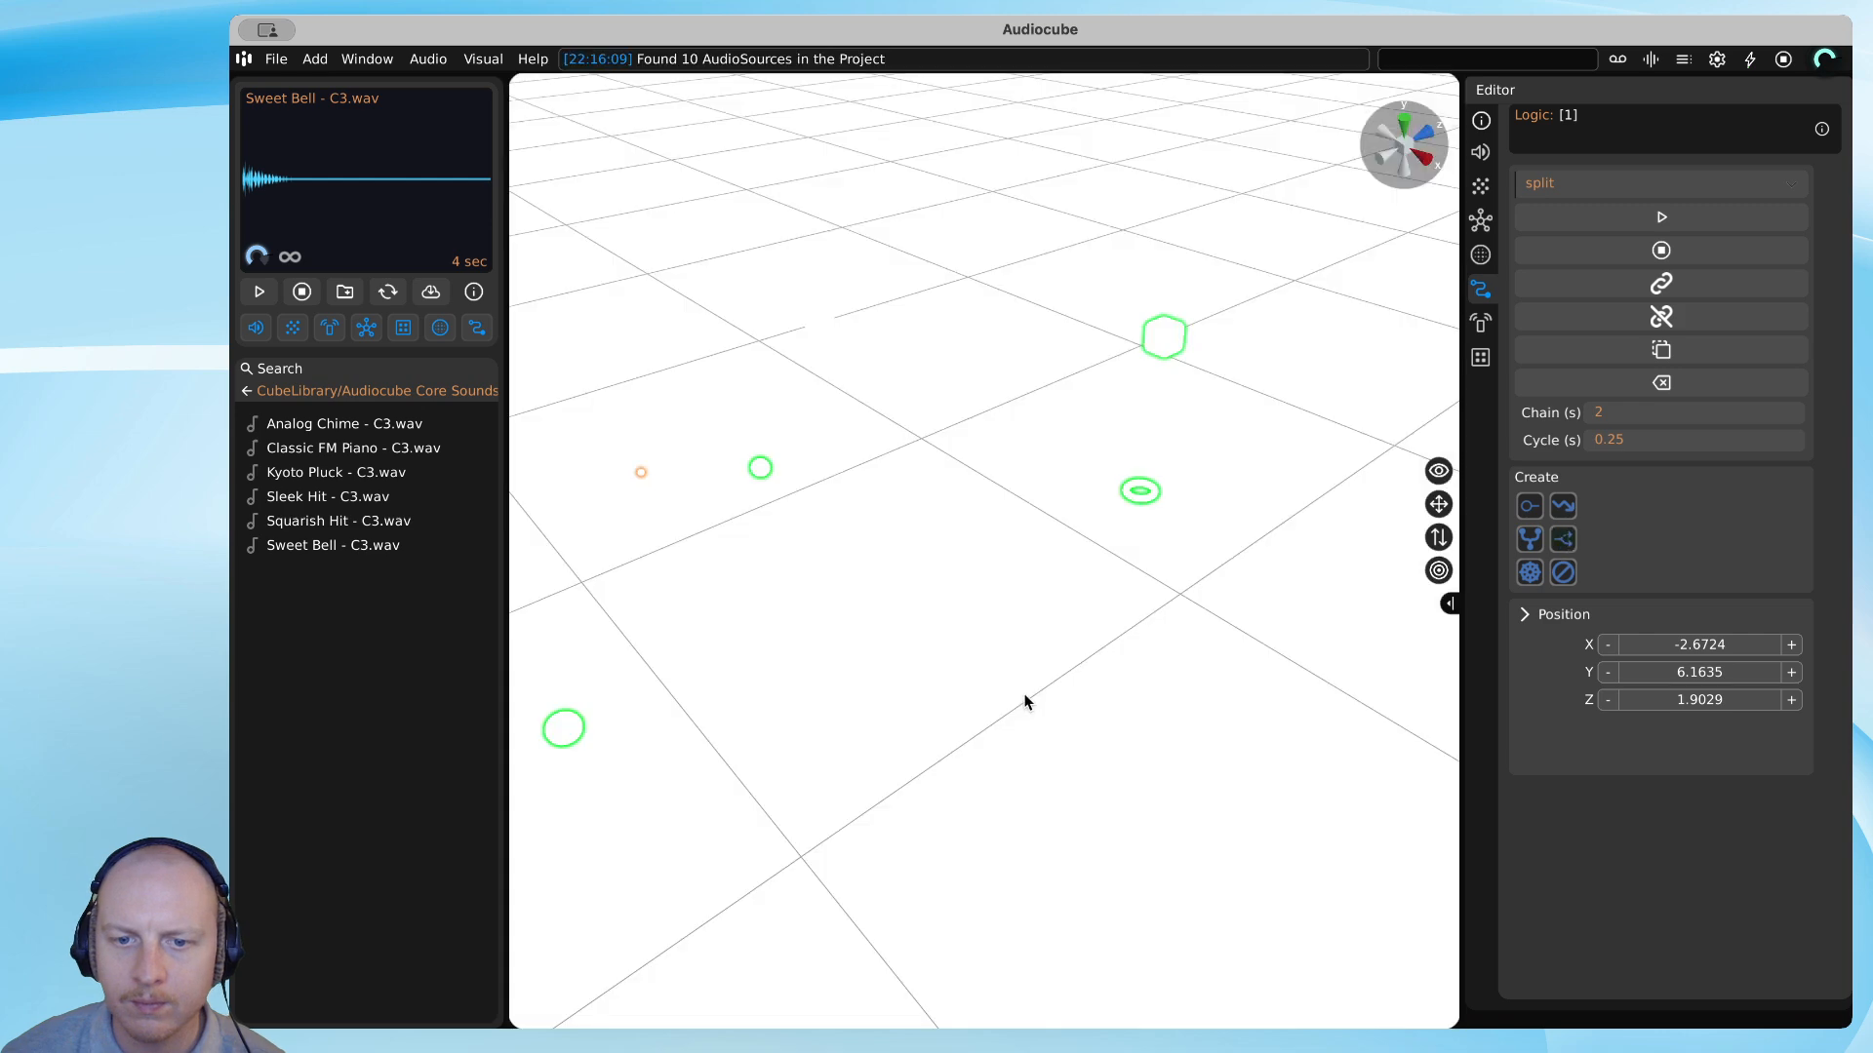
key(s)
drag(1010, 661, 1017, 458)
key(w)
key(a)
key(w)
right_drag(1017, 742, 1112, 777)
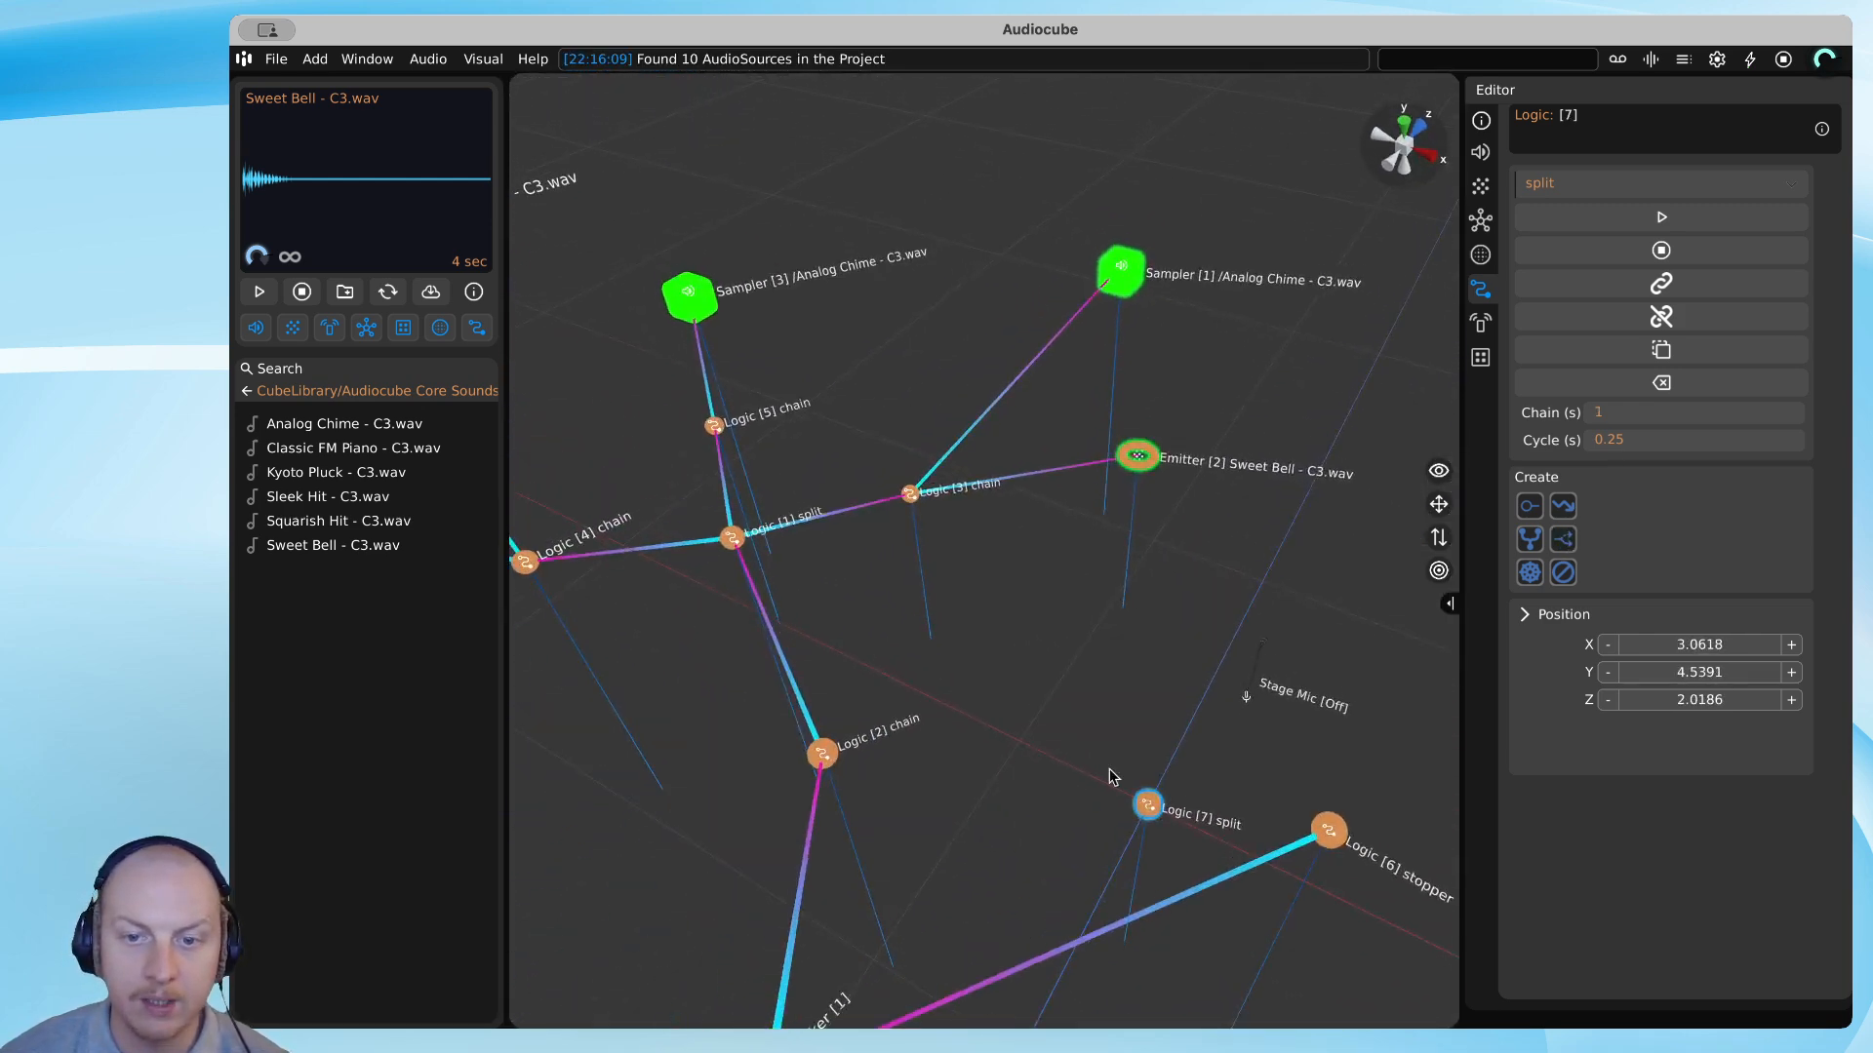
drag(1145, 794, 992, 683)
key(super+d)
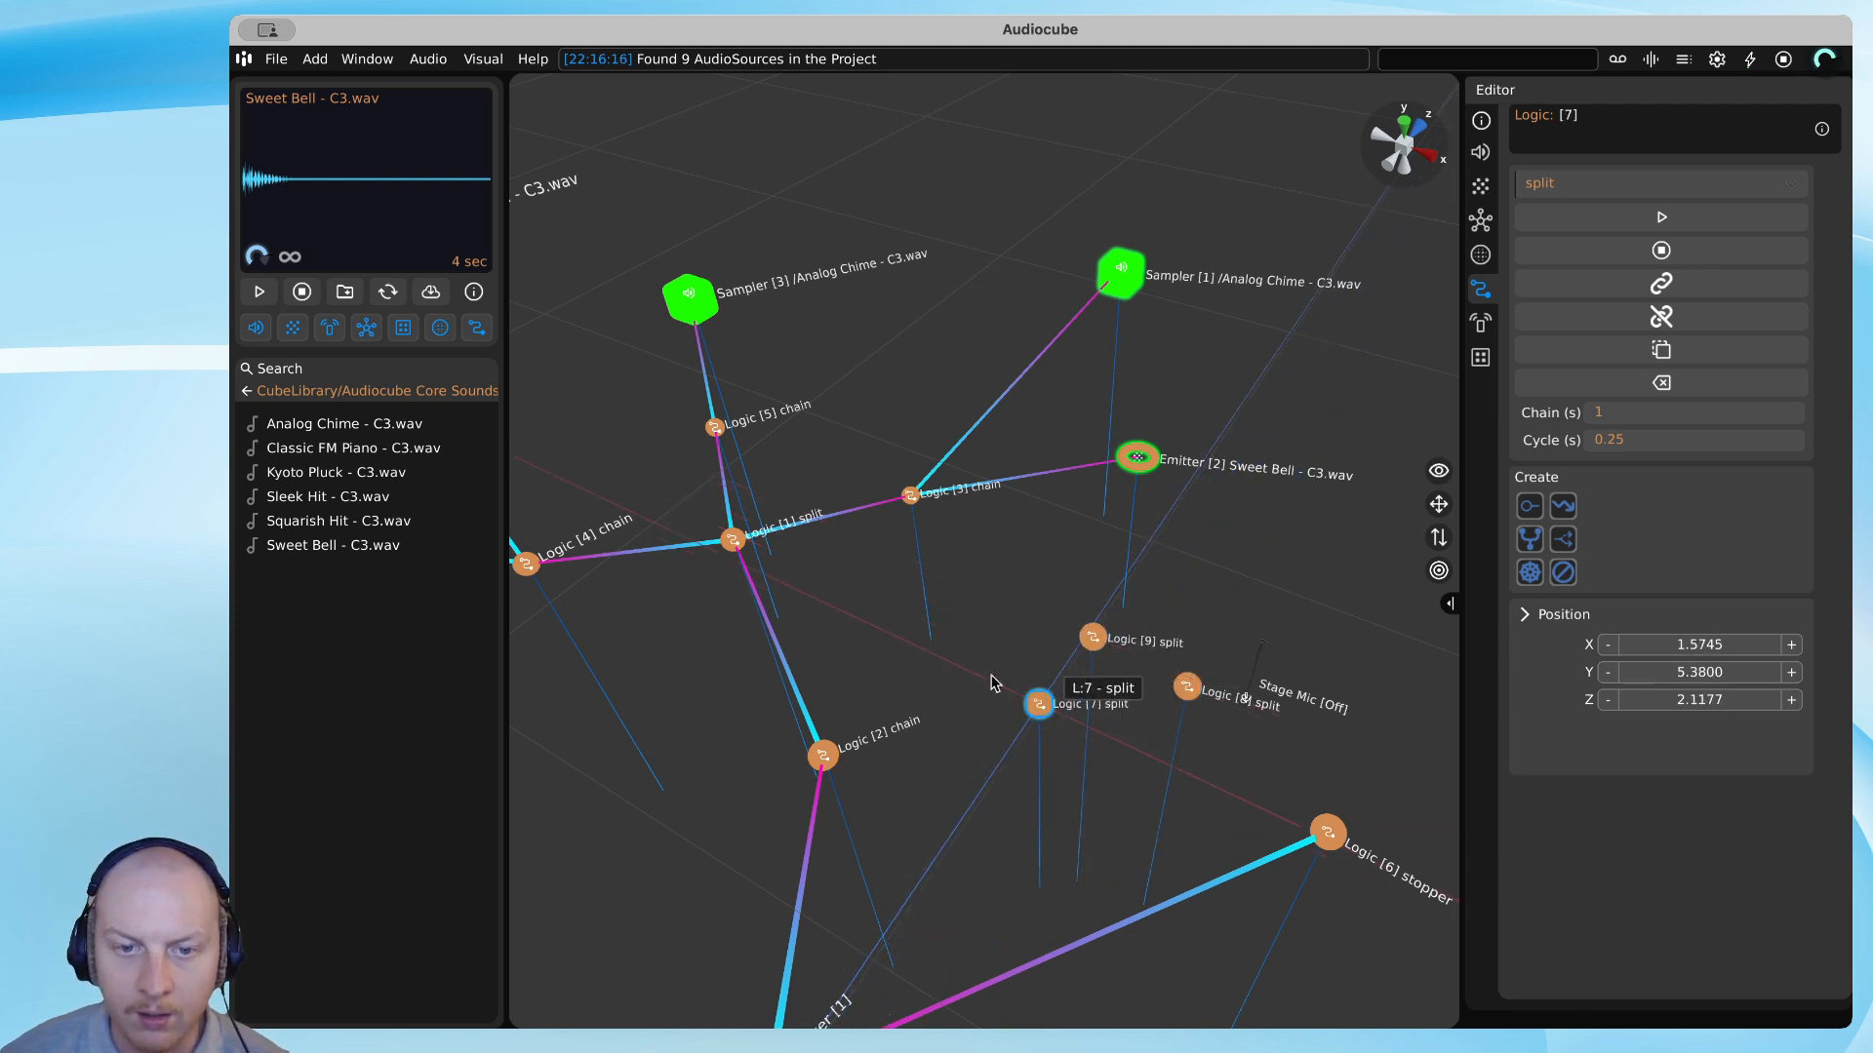
Connect Logic [1] to Logic [7], and link Logic [7], moved to about X 0.57, Y 5.76, Z 1.97, to Logic [9].
double_click(727, 539)
click(1042, 702)
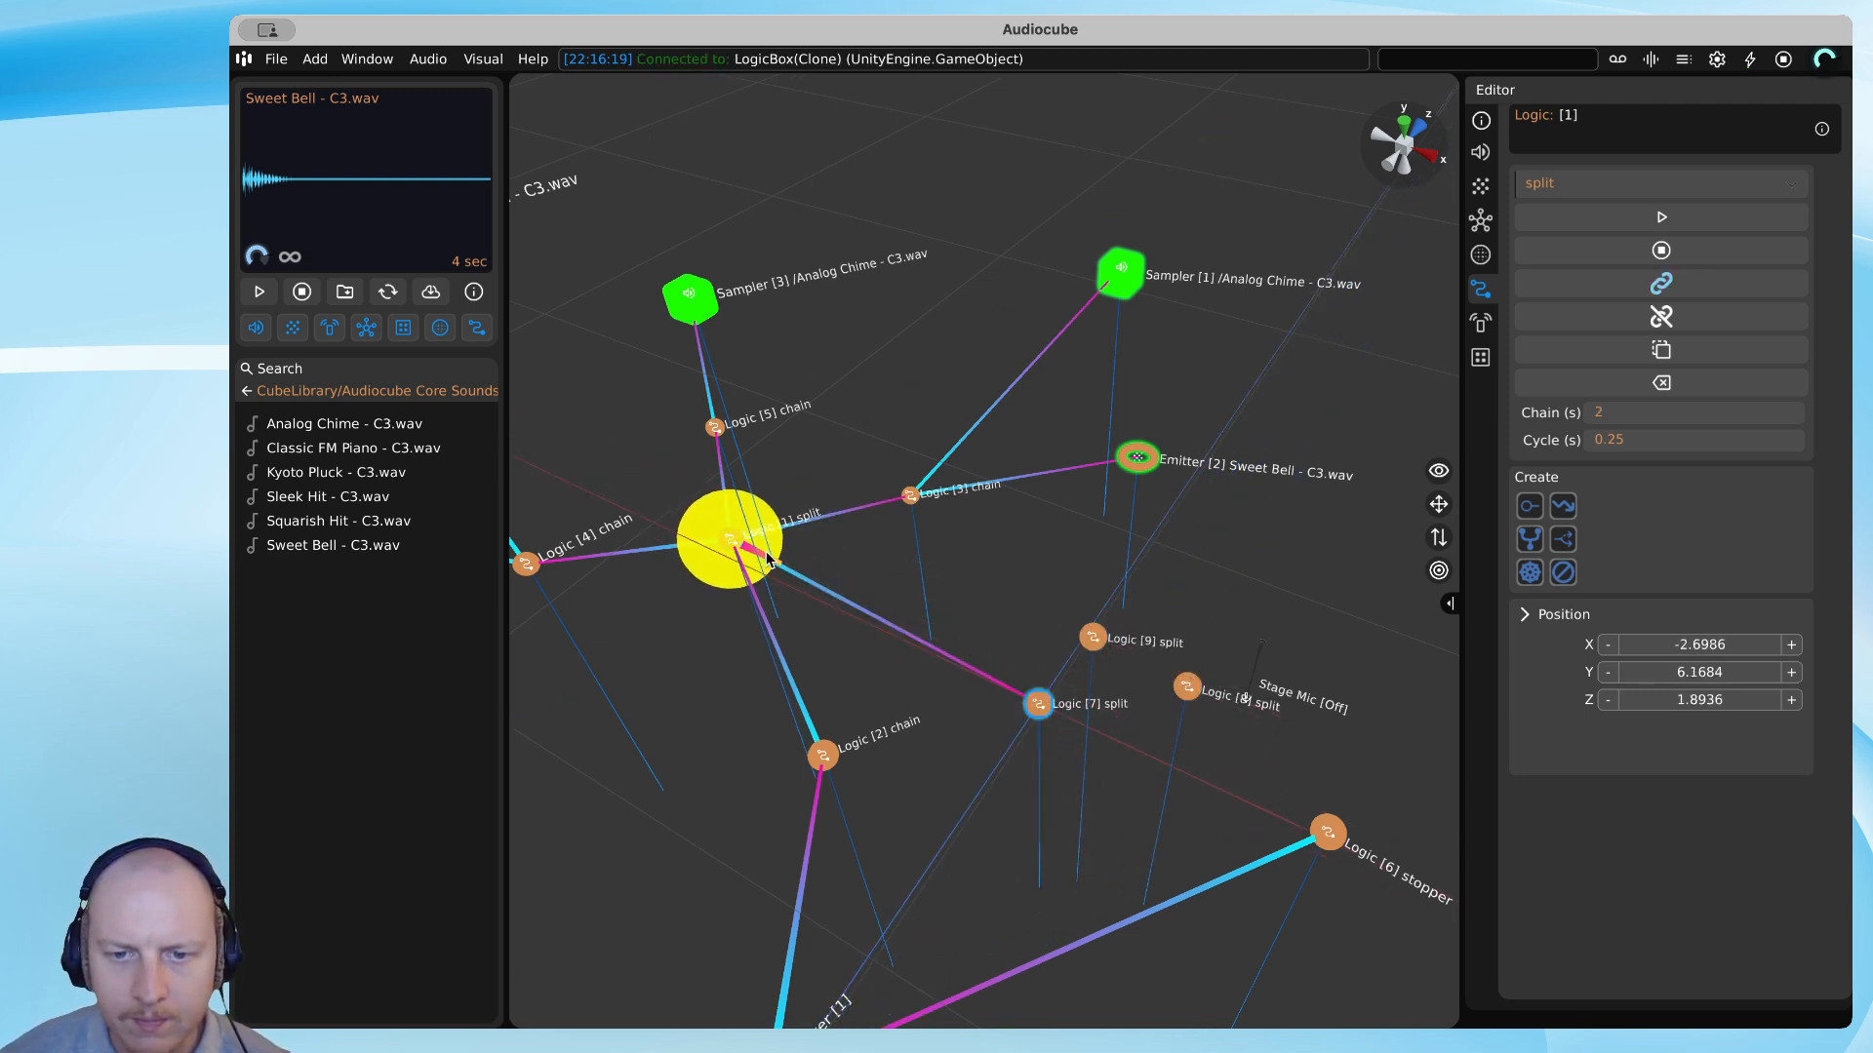
double_click(733, 540)
drag(1031, 691, 953, 657)
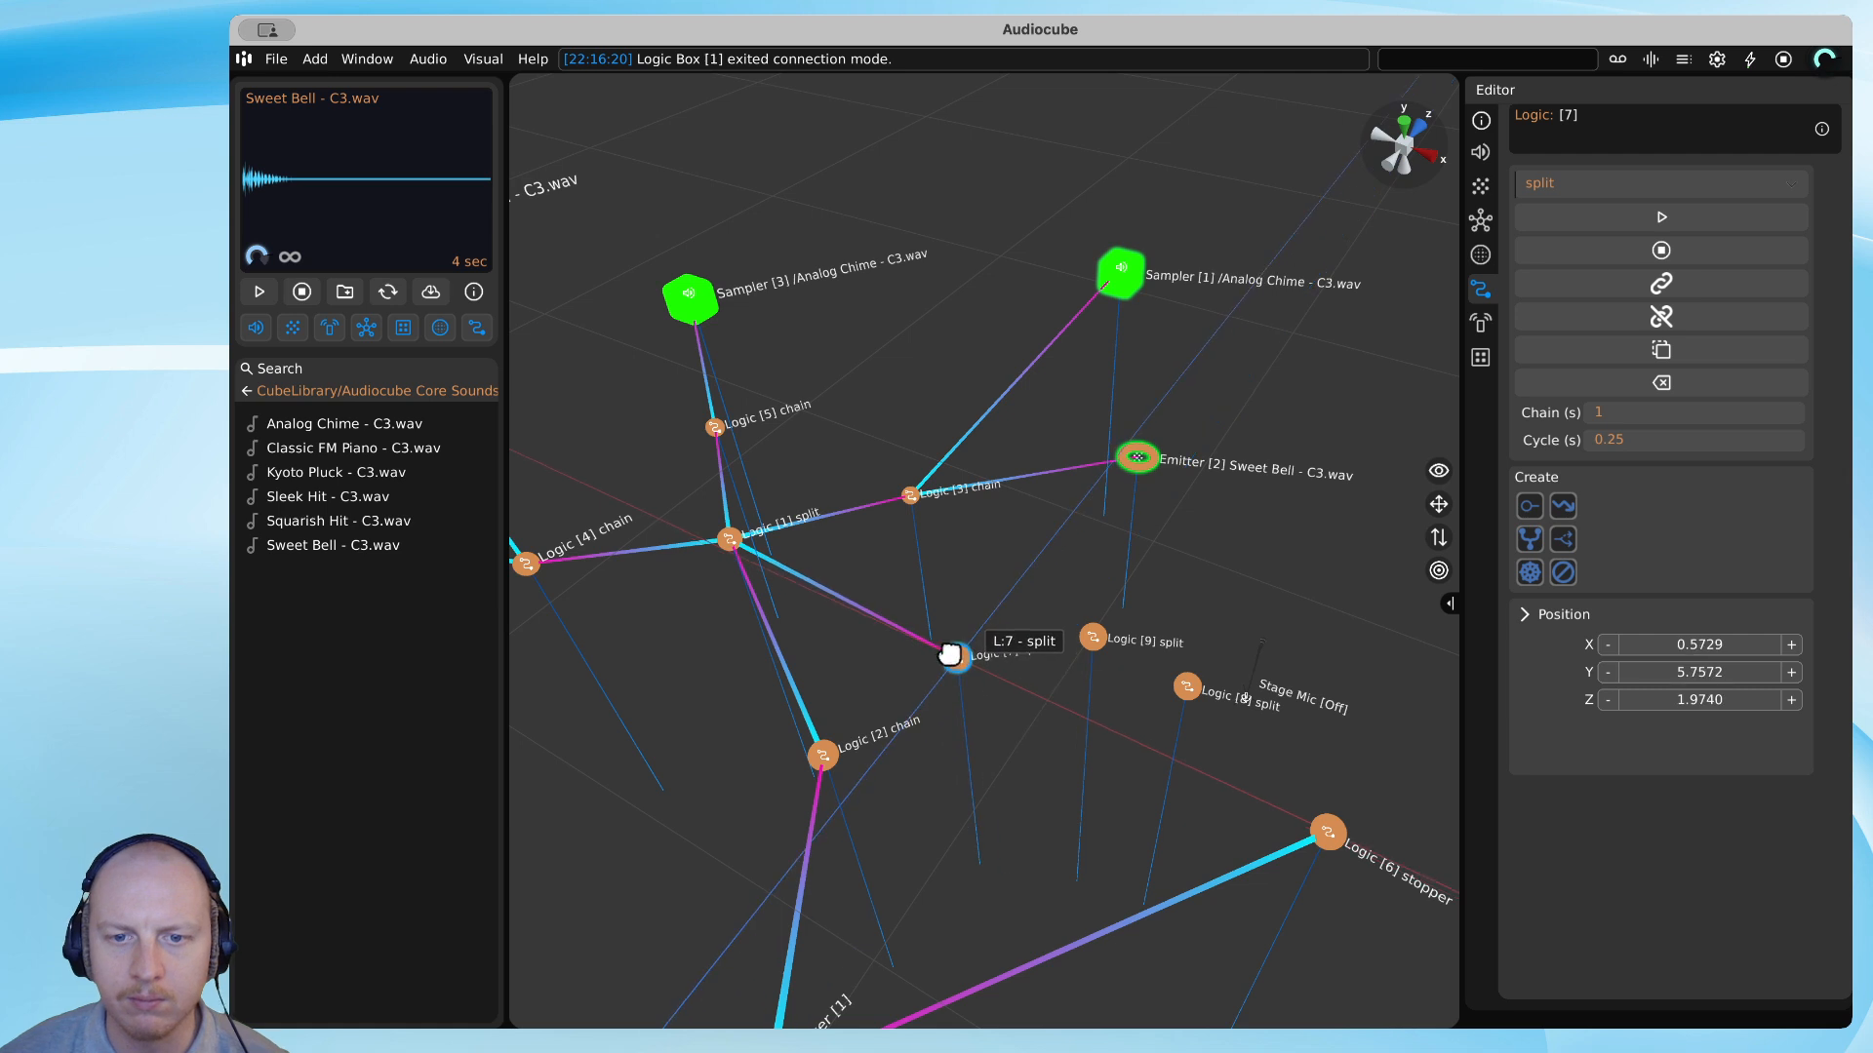
double_click(956, 656)
click(1063, 639)
double_click(965, 661)
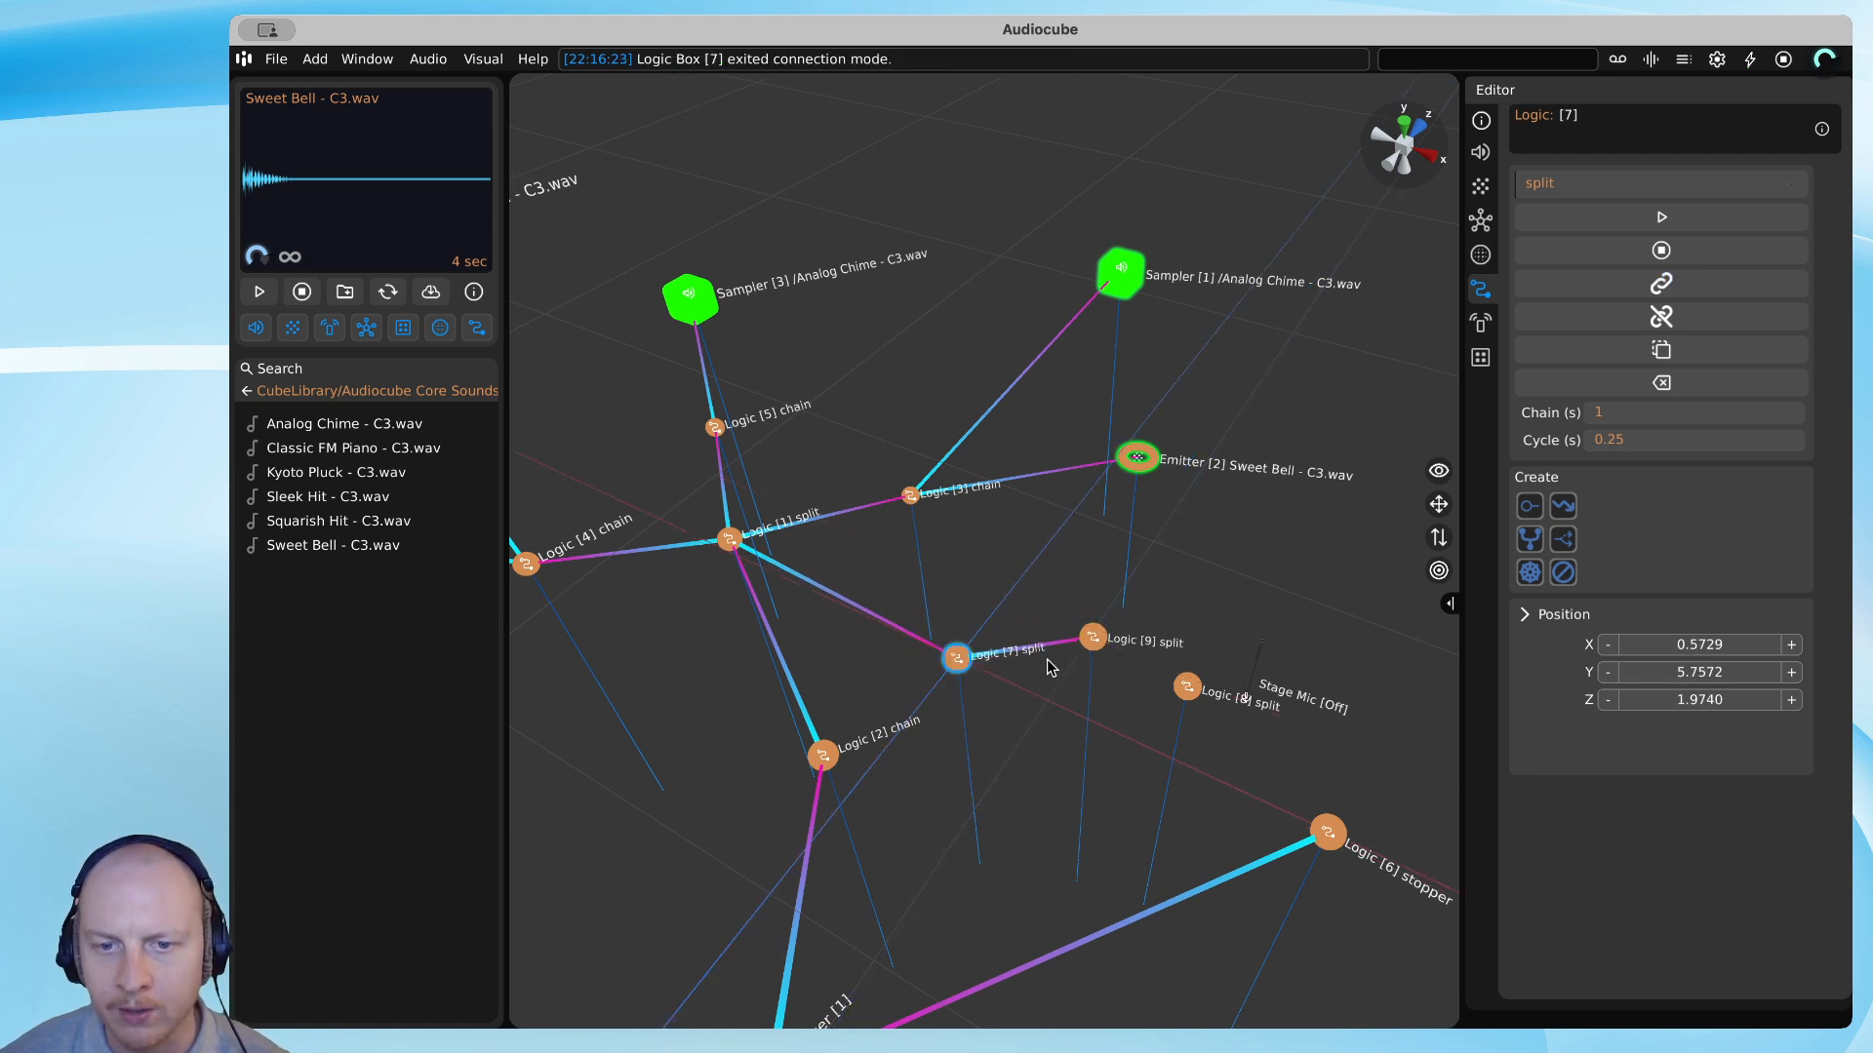
Connect Logic [9] to Logic [8] and Logic [8] to the stopper Logic [6].
double_click(1085, 644)
click(1187, 685)
double_click(1092, 636)
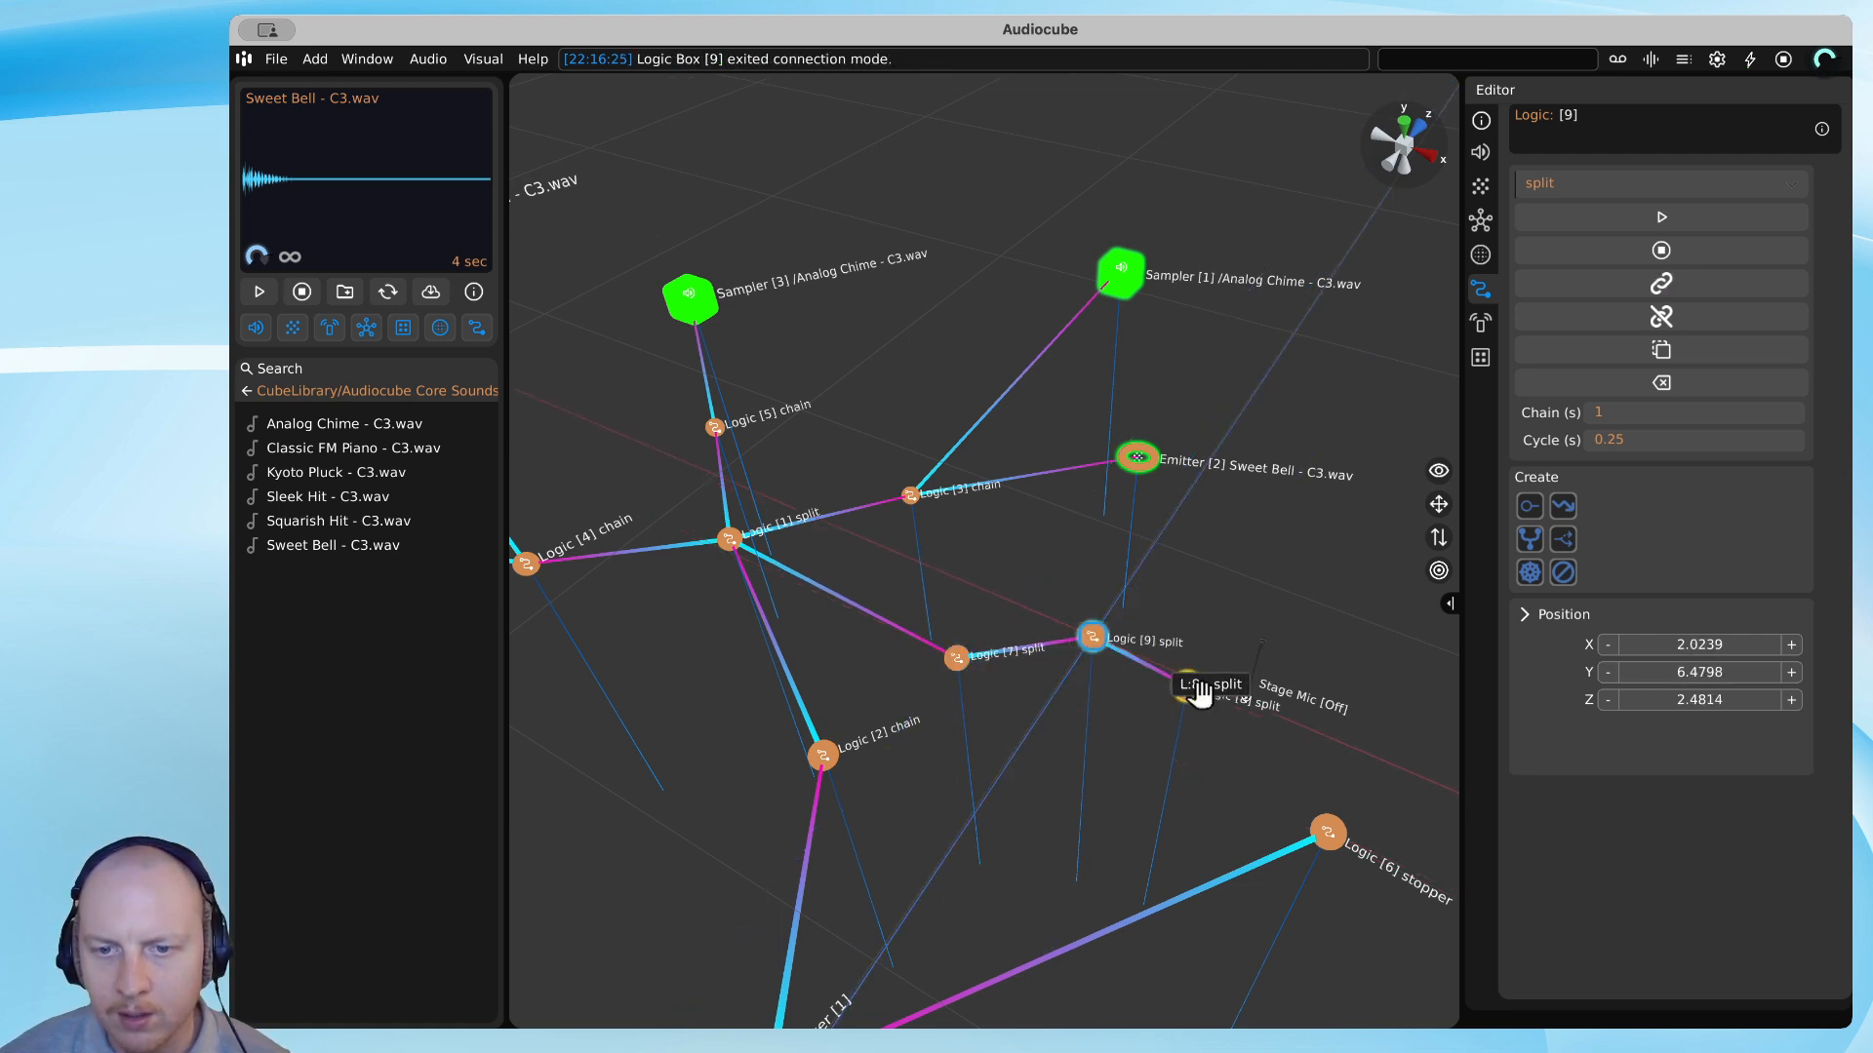
double_click(1187, 685)
click(1327, 831)
double_click(1187, 686)
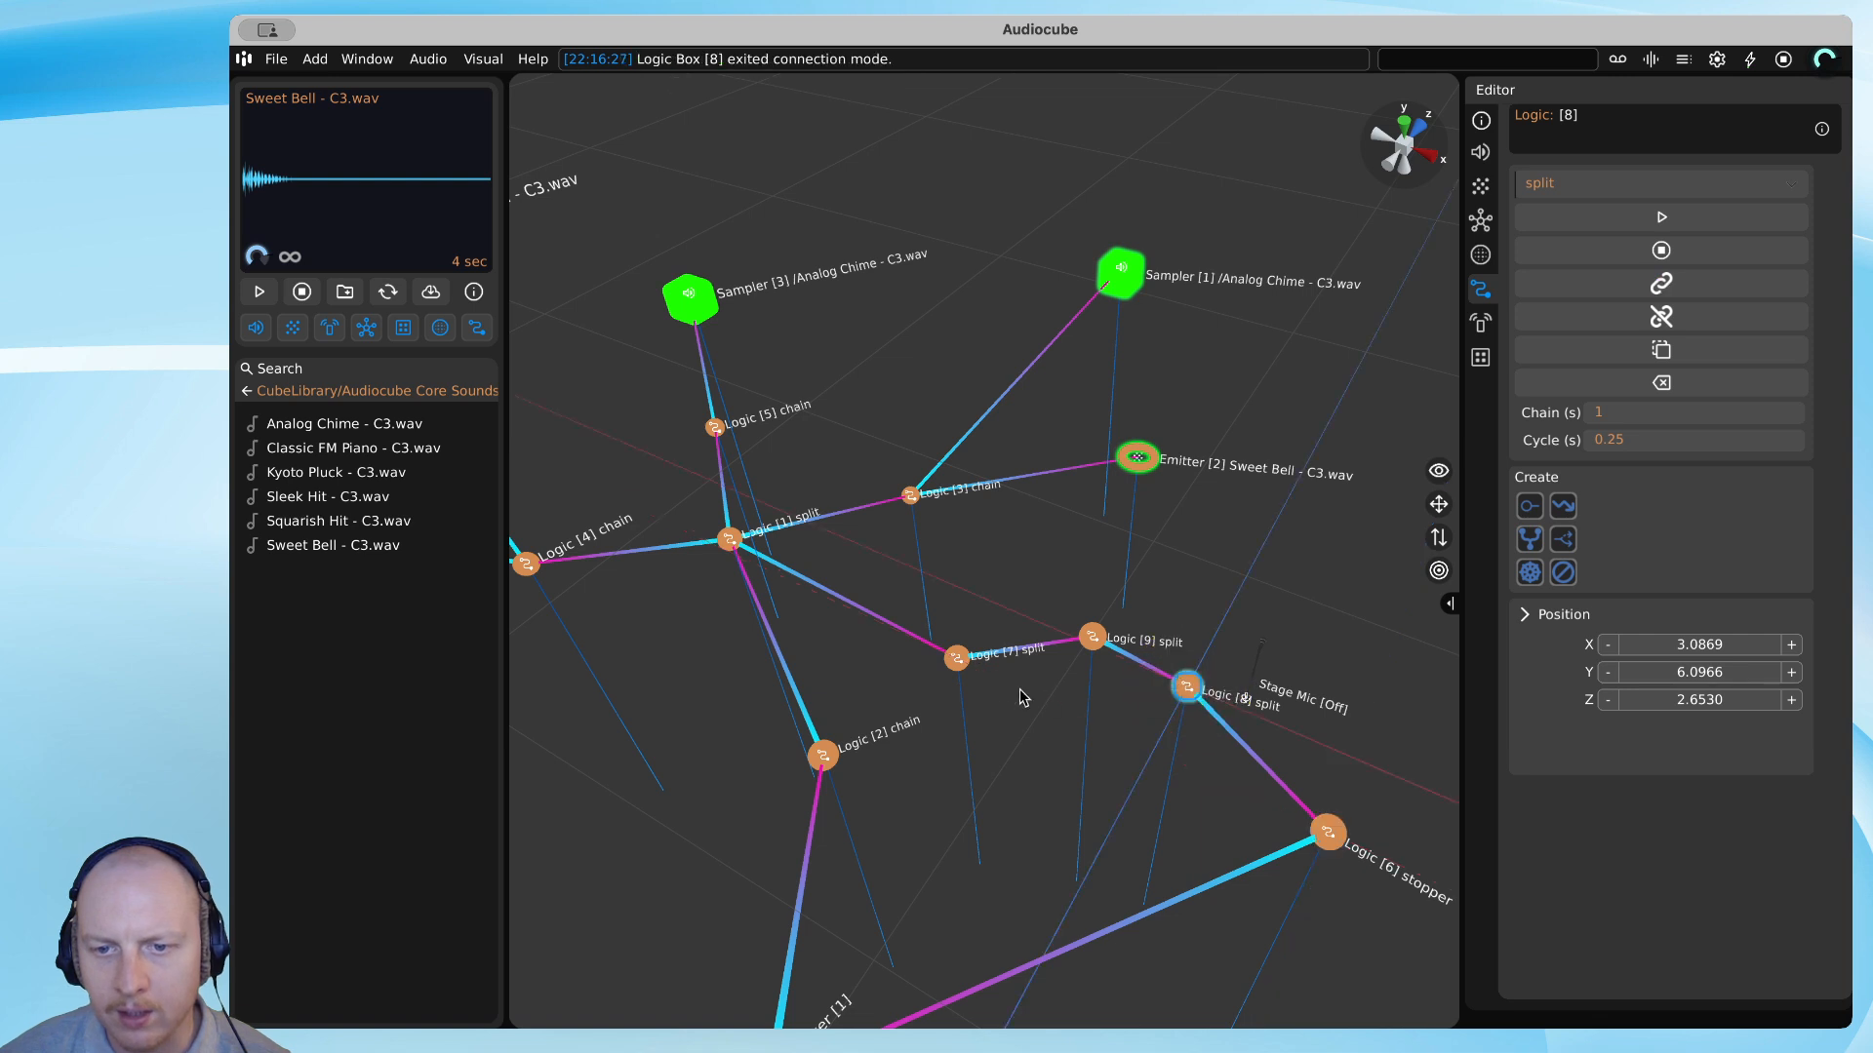
Add a direct connection from Logic [7] to Logic [8].
double_click(956, 660)
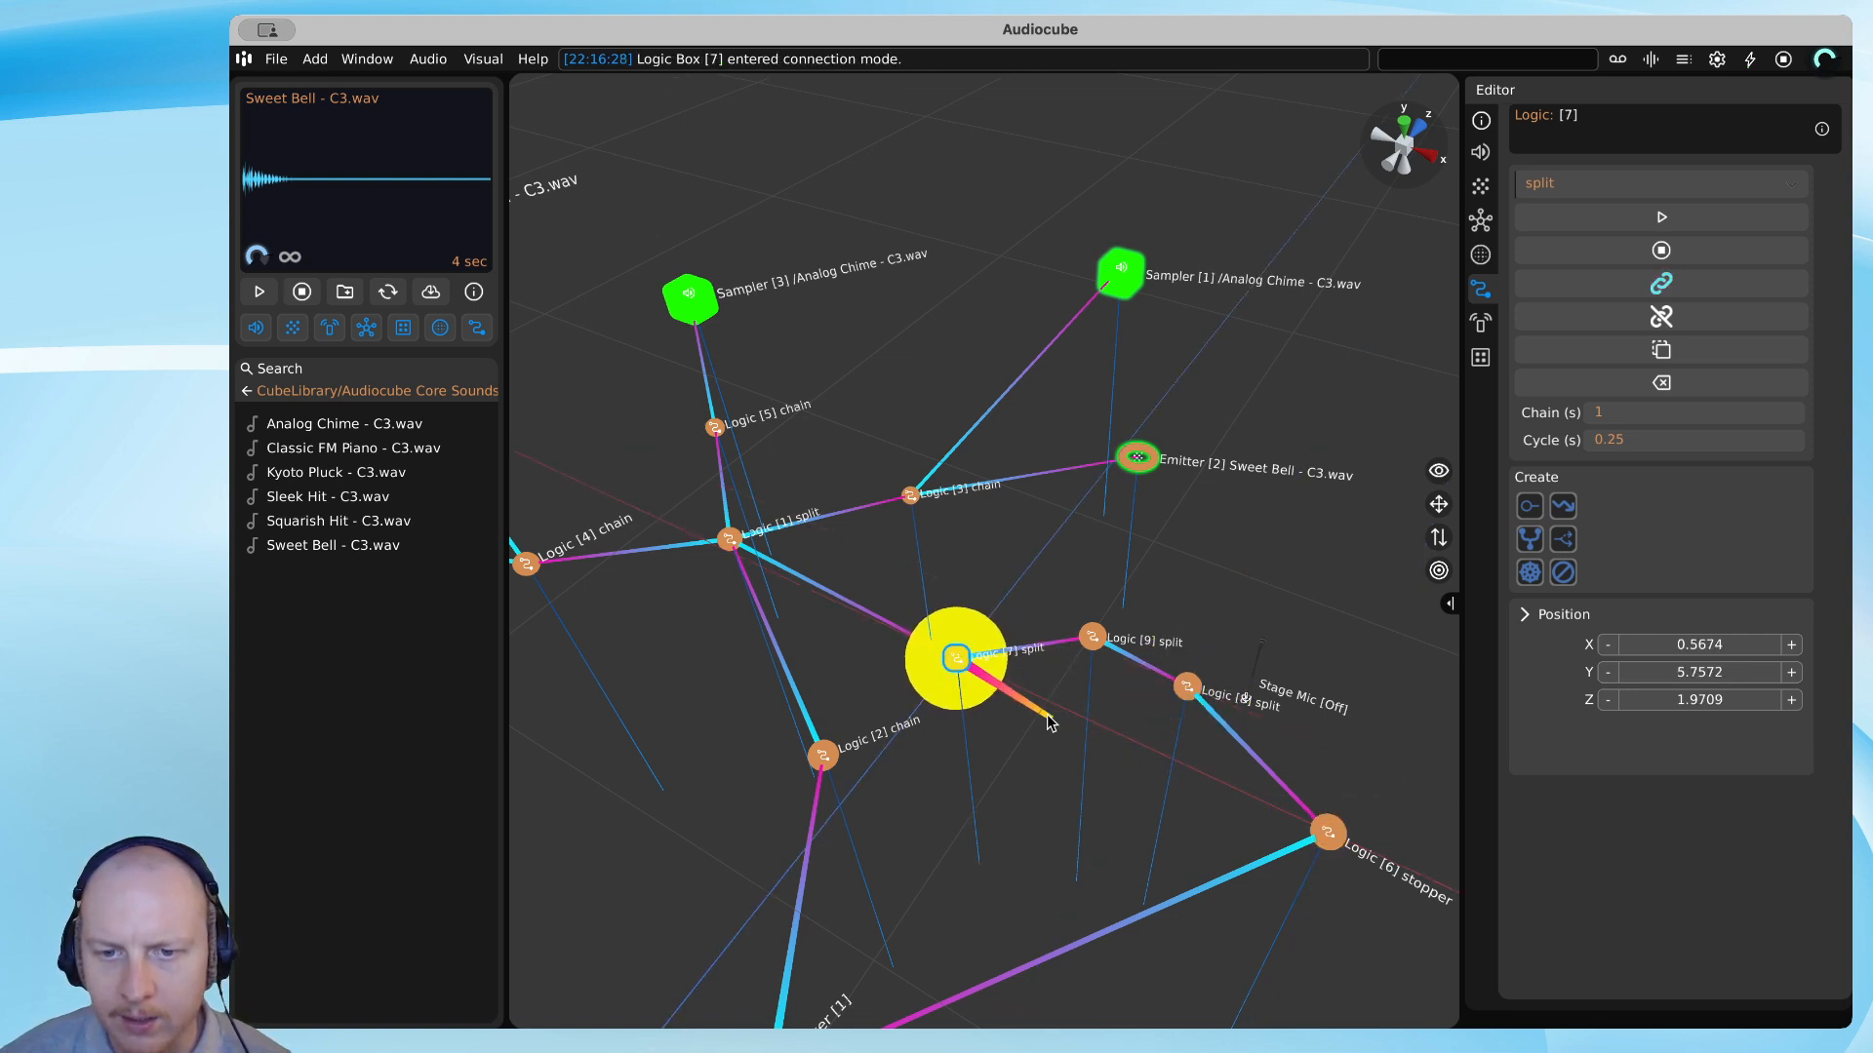
click(1189, 689)
double_click(956, 657)
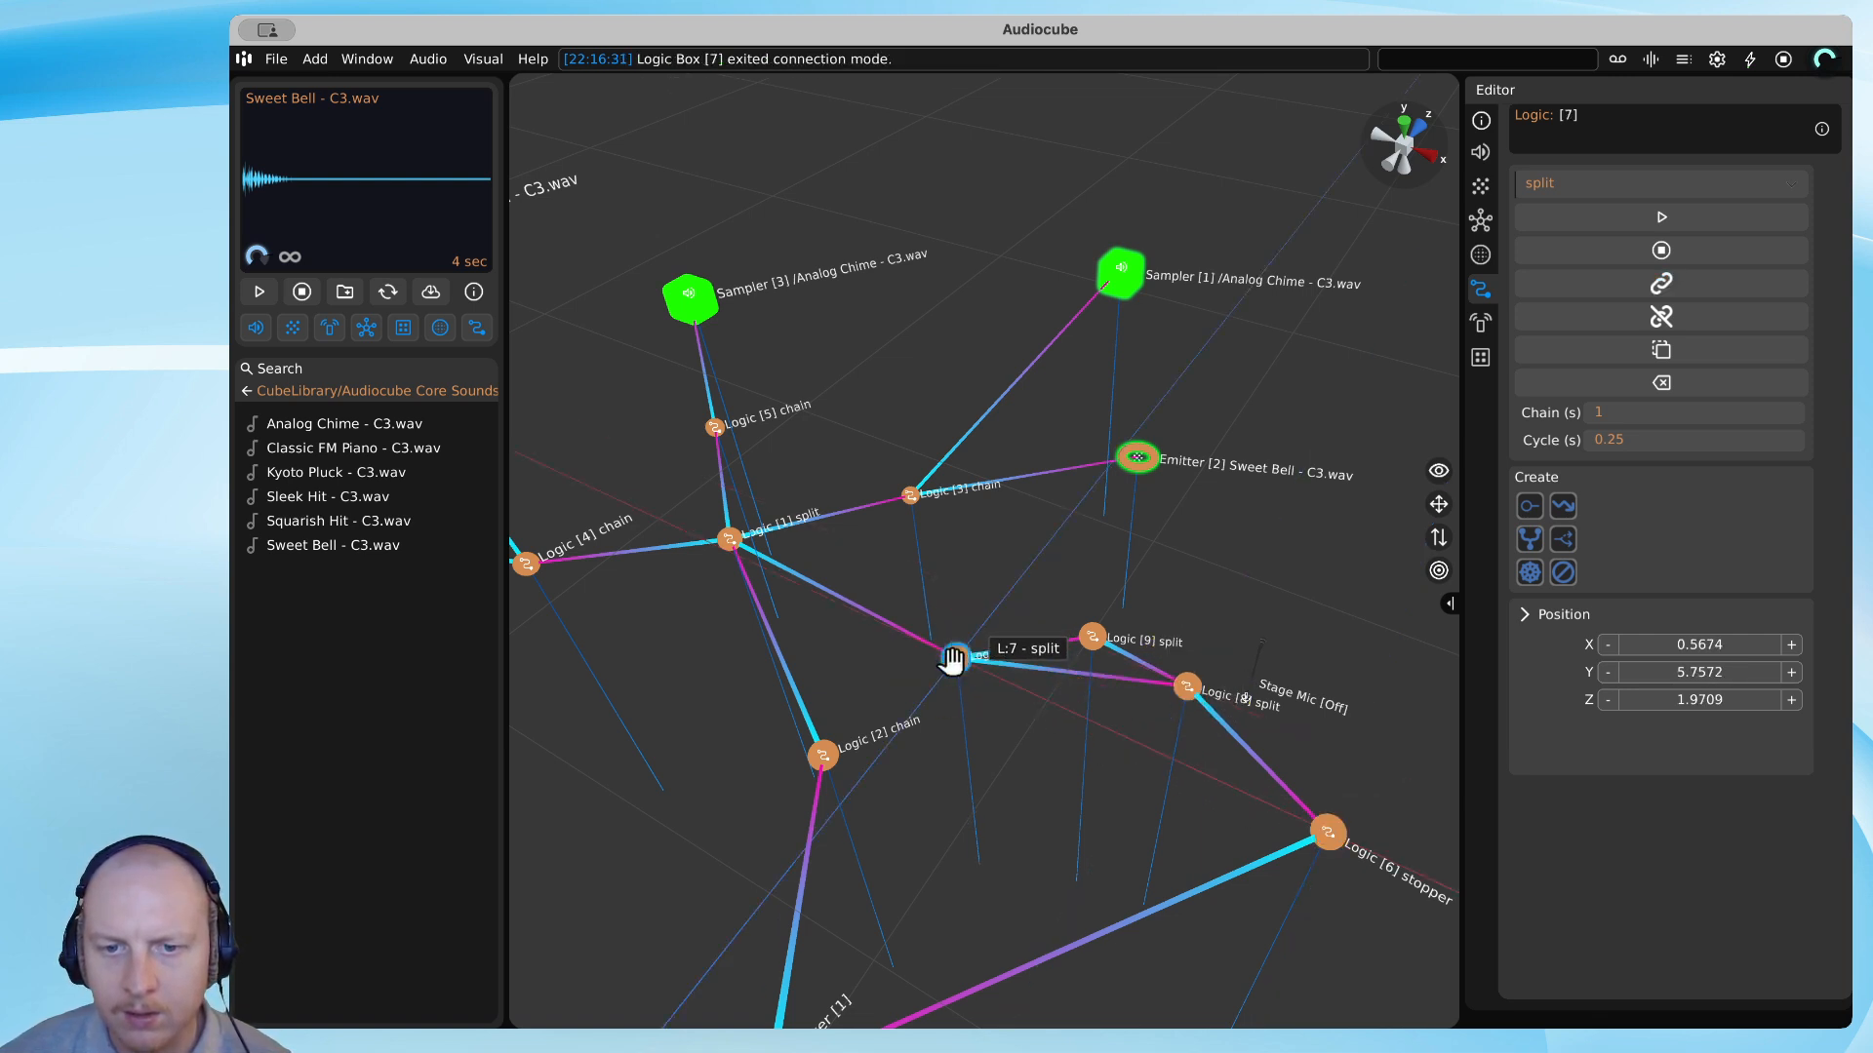
Connect Logic [9] to the chain boxes Logic [3], Logic [5] and Logic [4].
double_click(1096, 639)
click(911, 494)
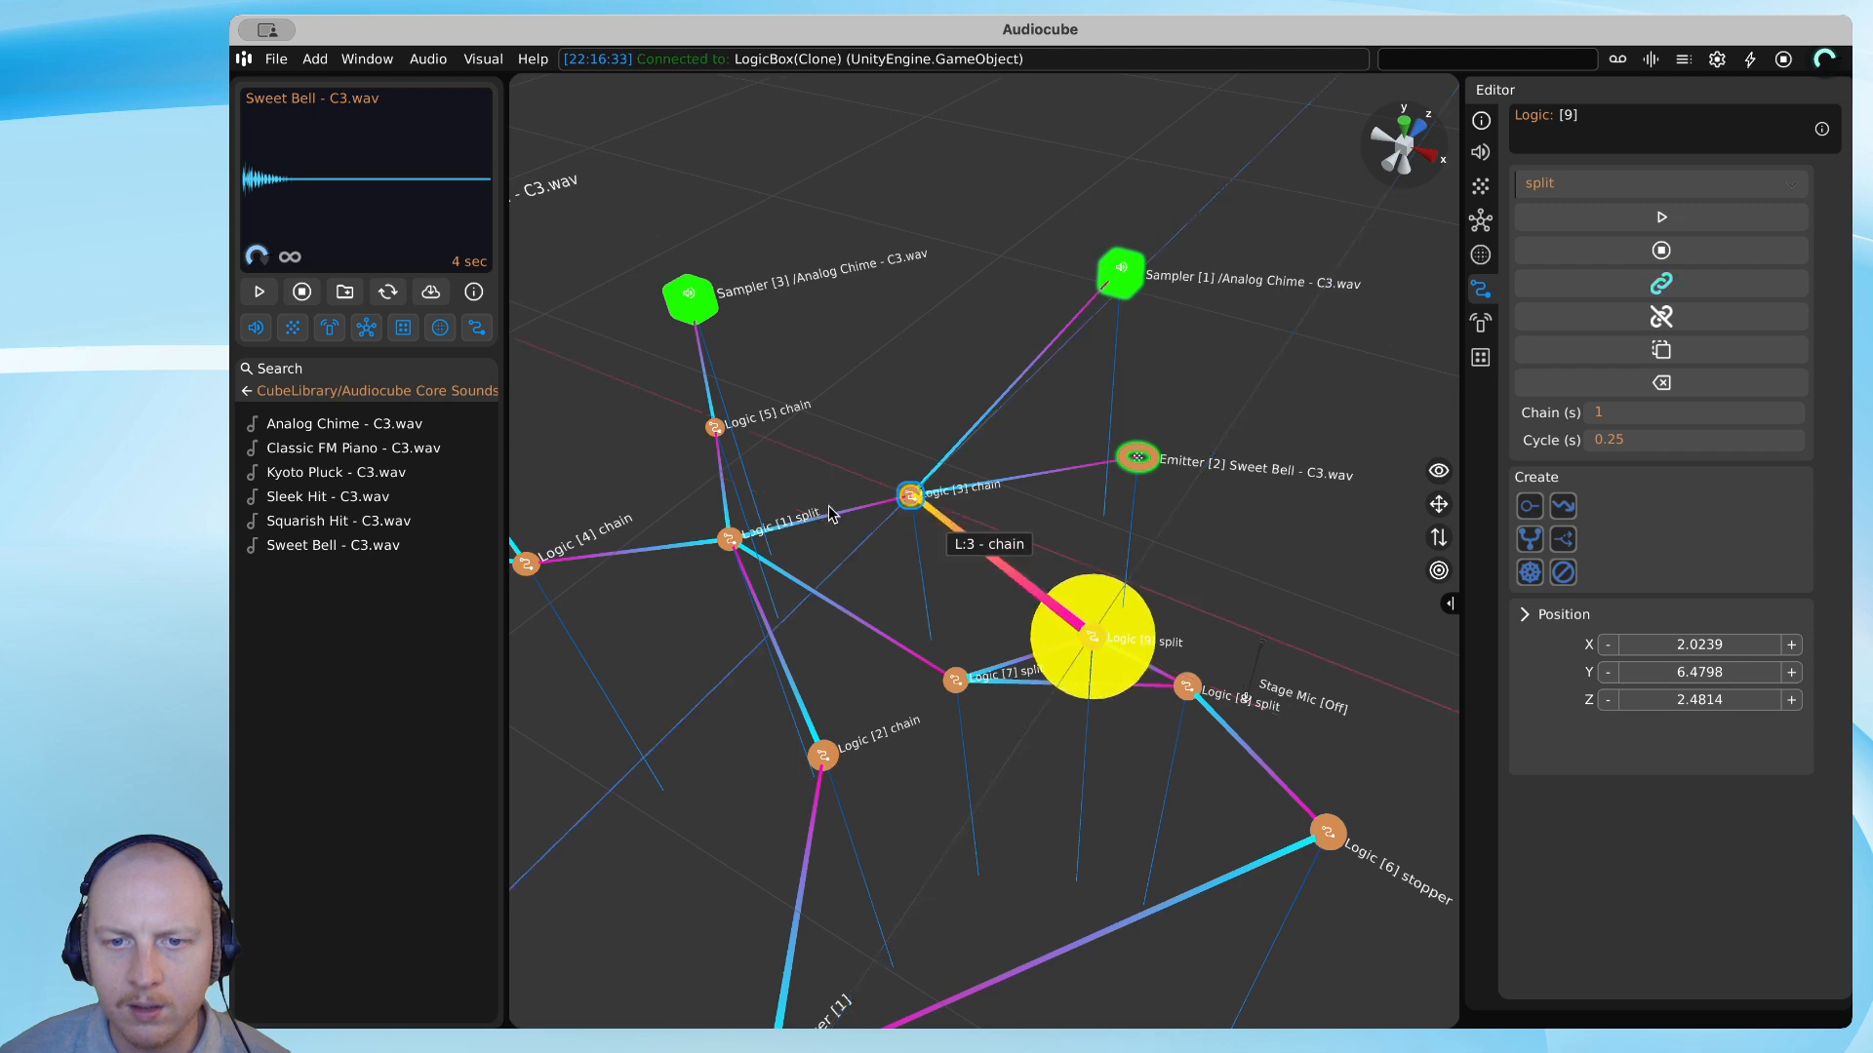
click(720, 426)
key(s)
key(a)
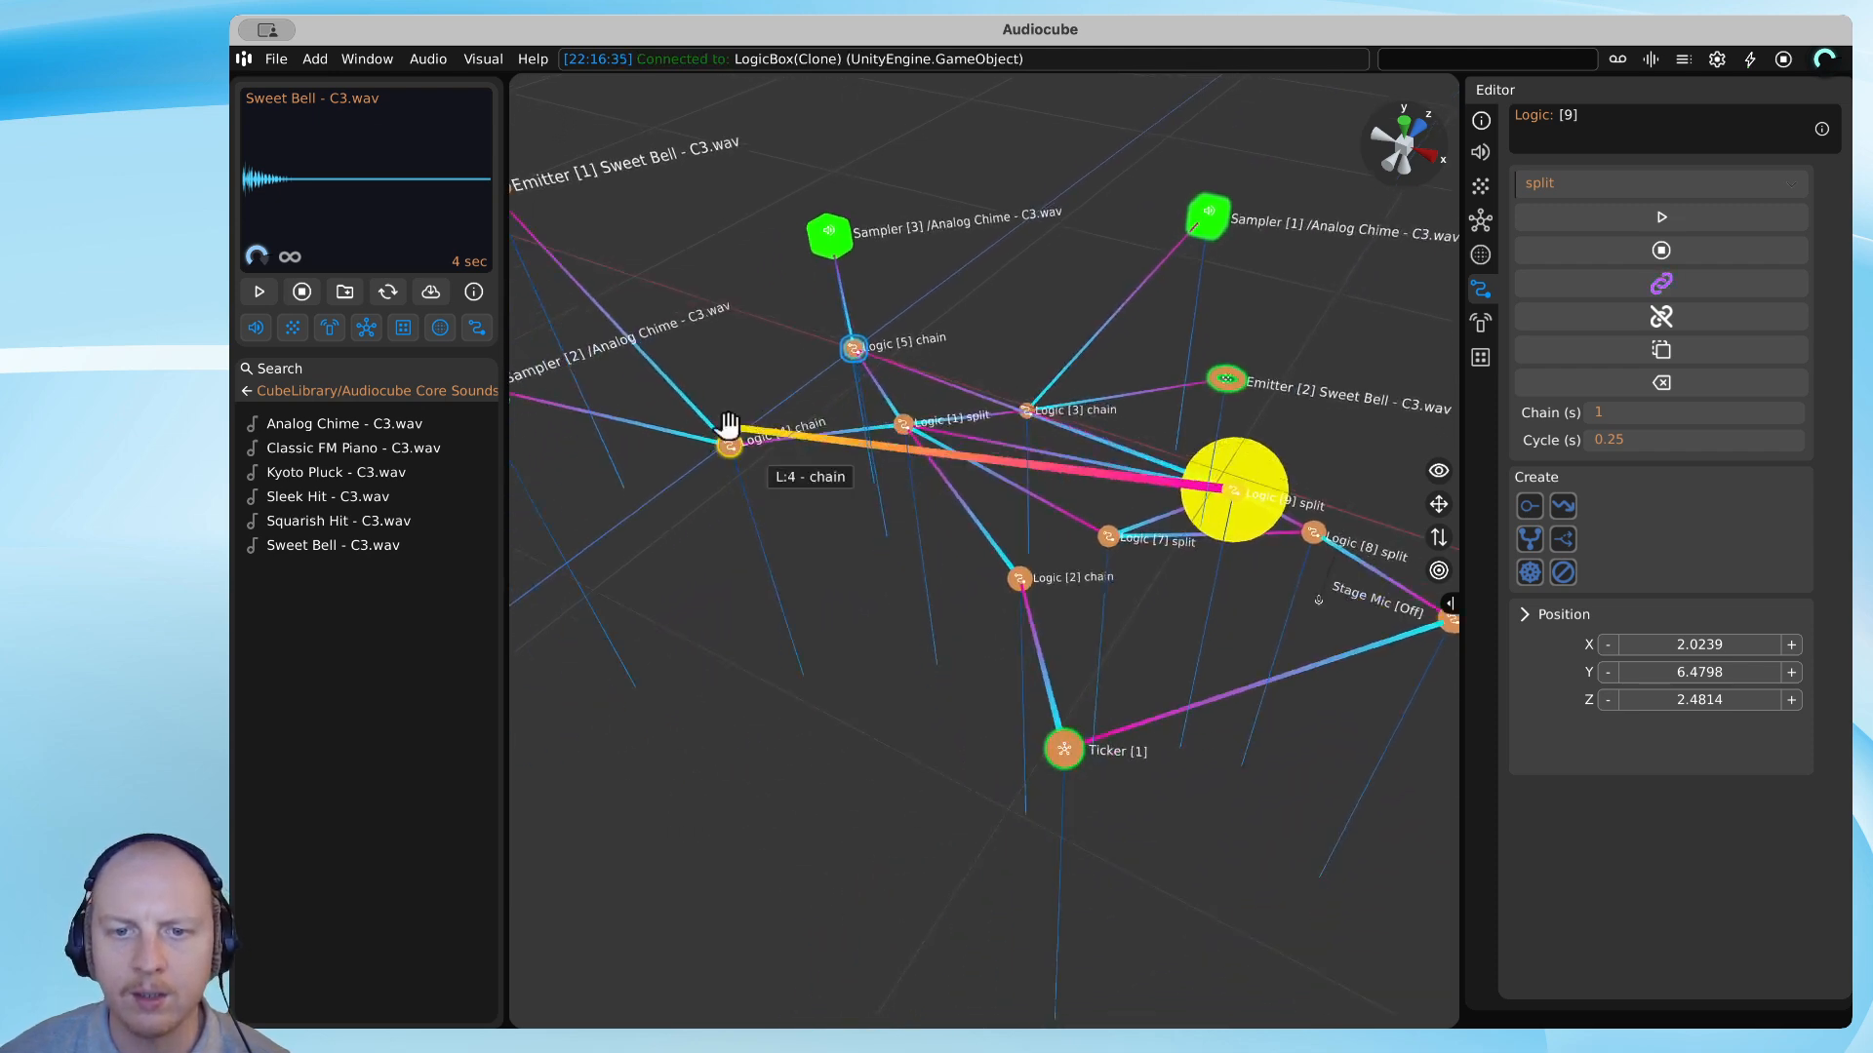
click(729, 444)
double_click(1232, 489)
key(w)
key(d)
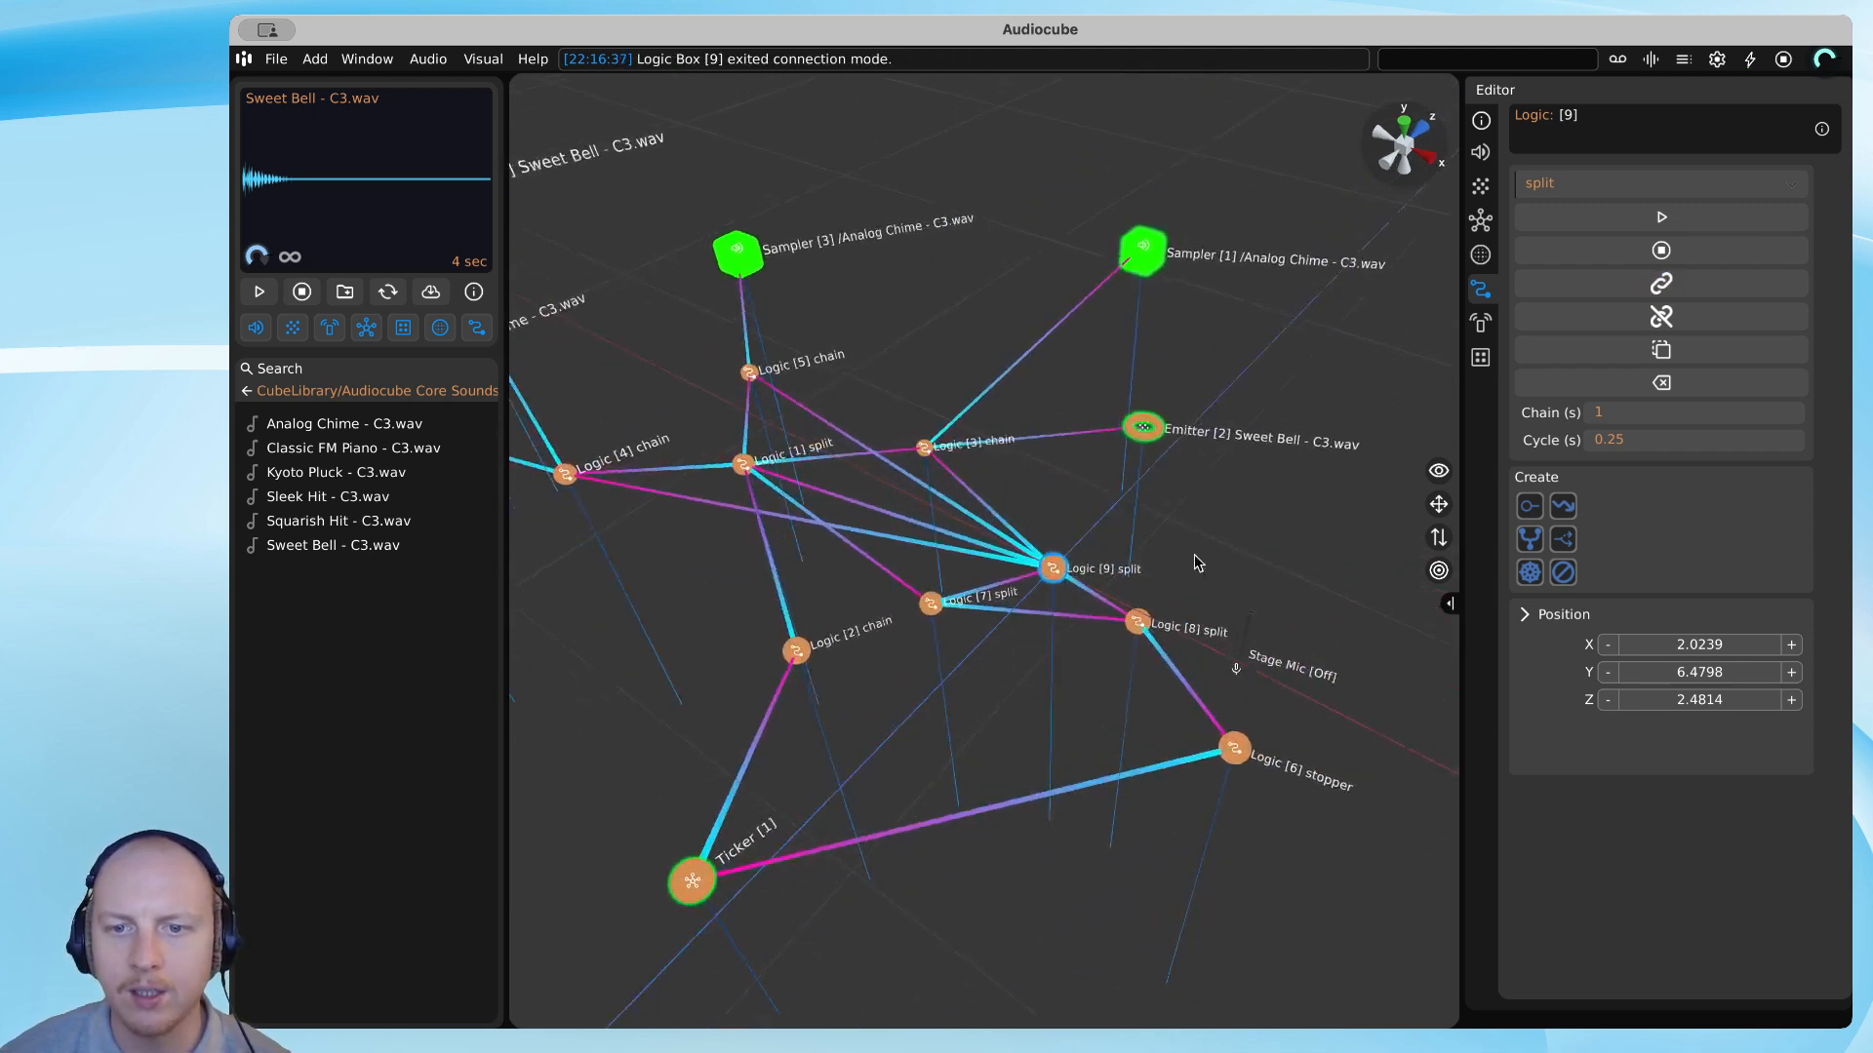
Connect Logic [8] to Emitter [2], Sampler [1], Sampler [3], Emitter [1], Sampler [2] and Logic [4].
double_click(1160, 626)
click(1188, 435)
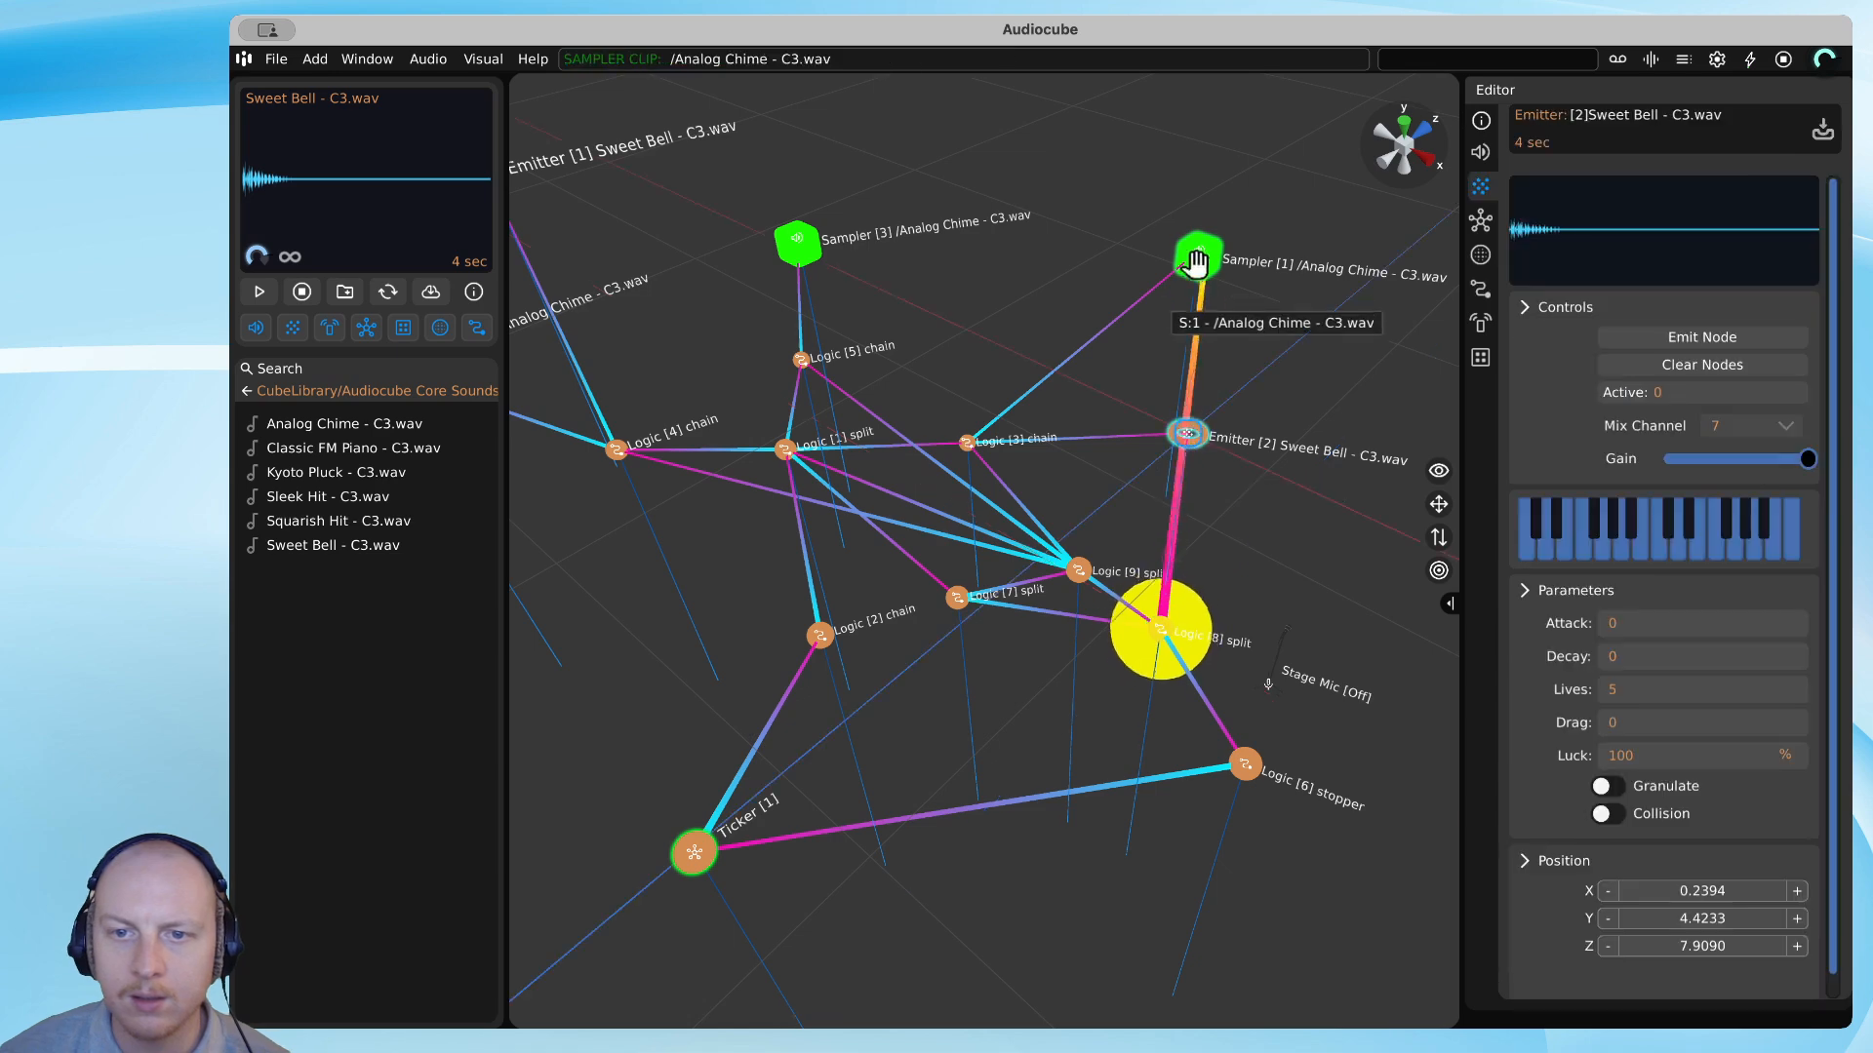
click(1195, 257)
click(797, 245)
key(a)
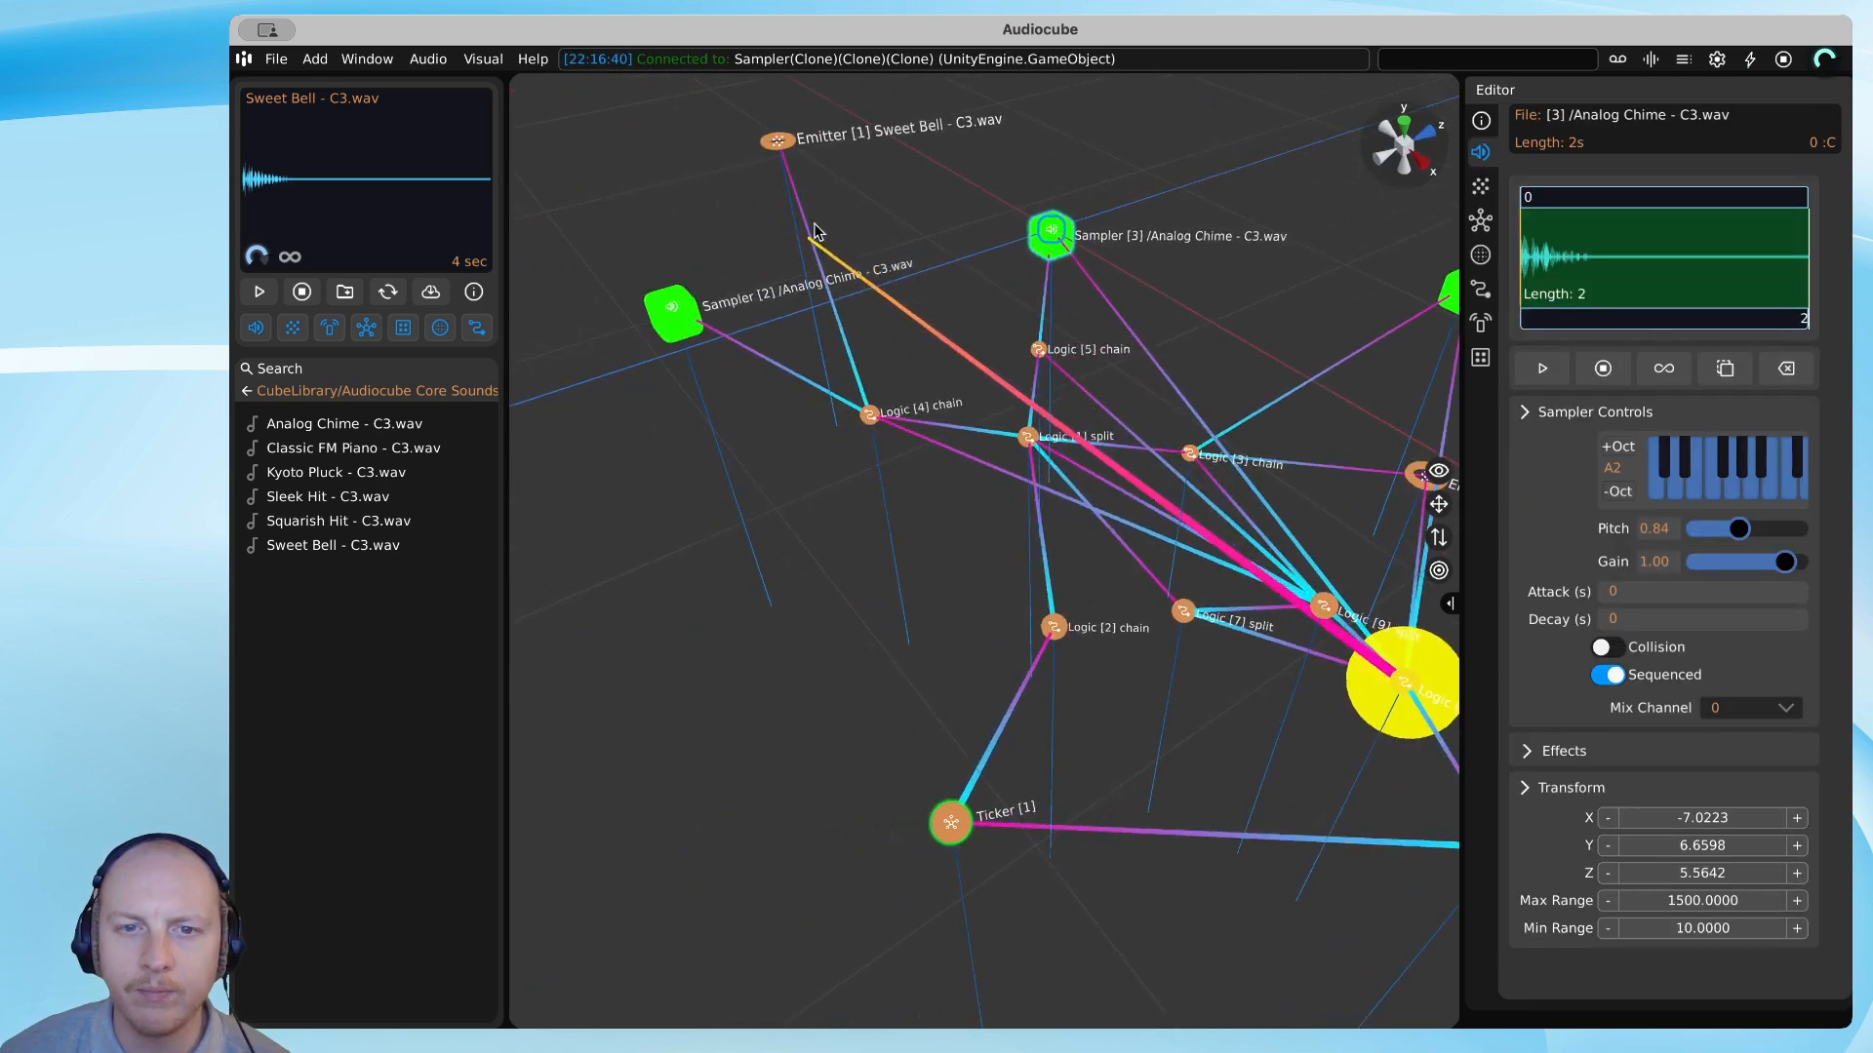
click(778, 141)
click(686, 312)
click(862, 416)
key(d)
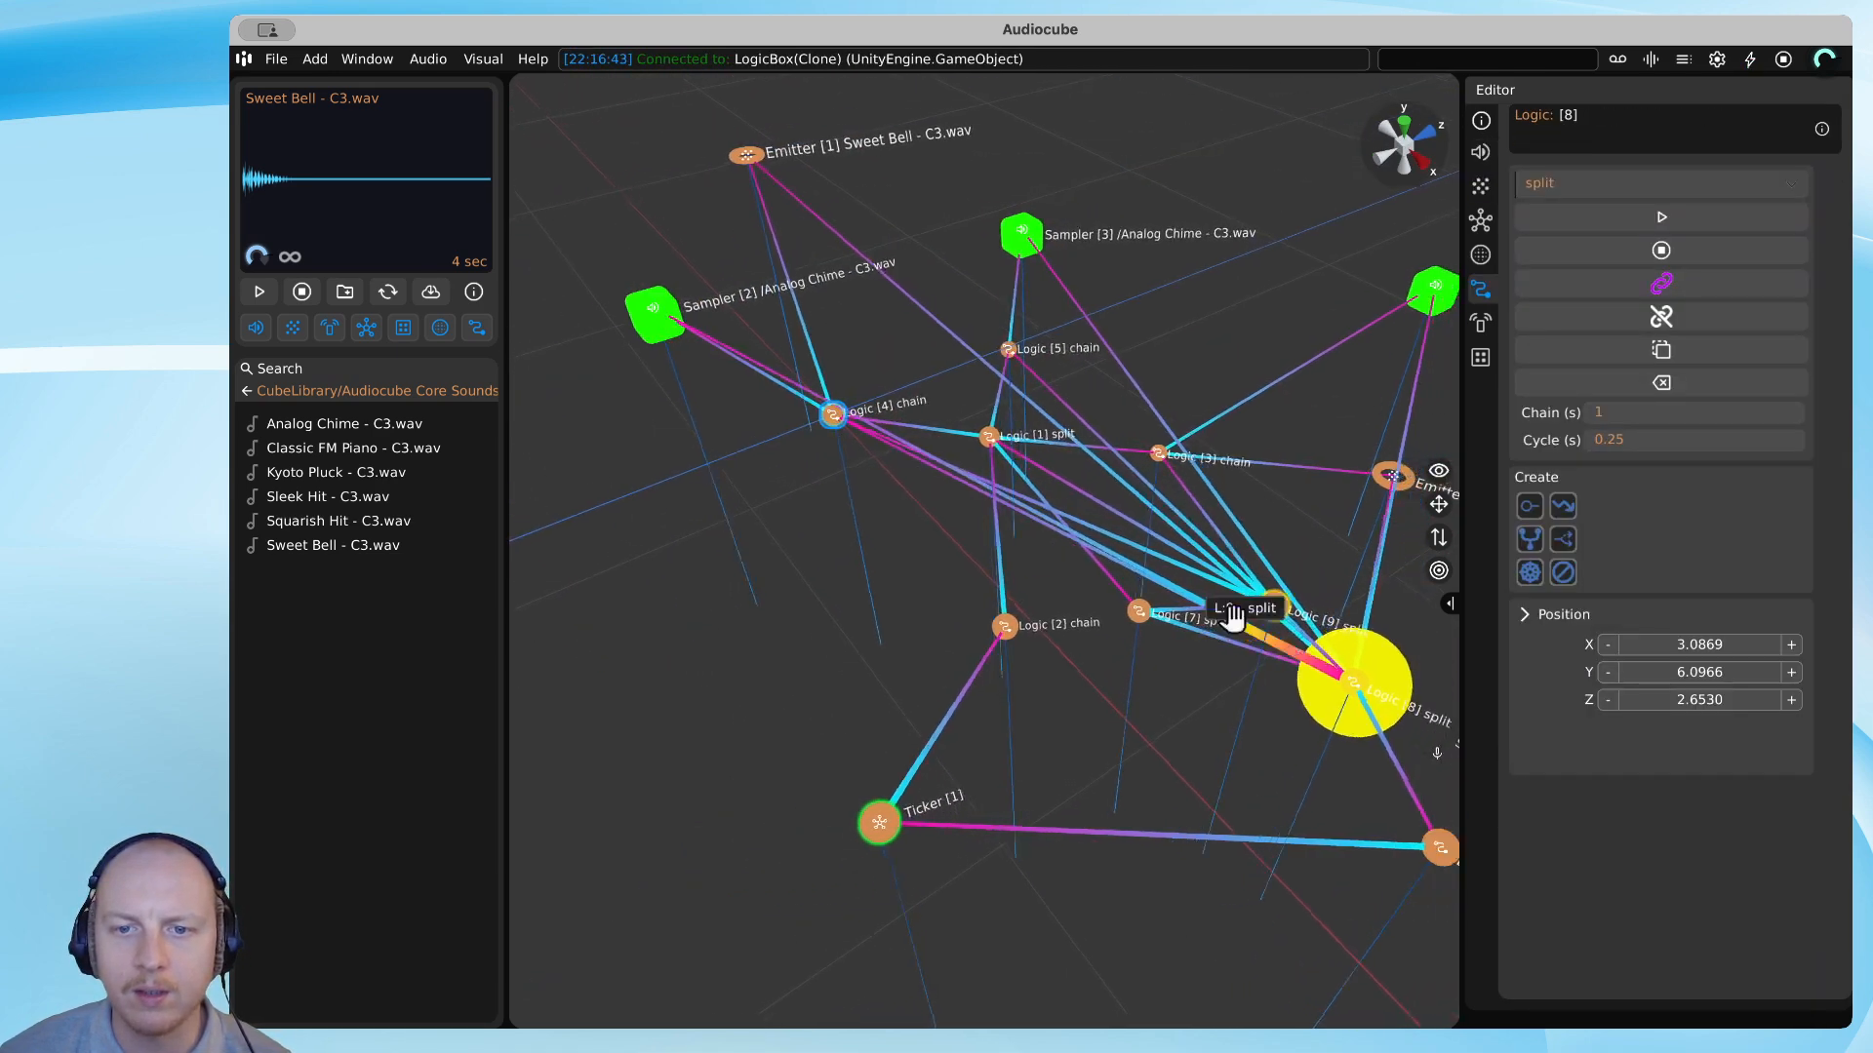
double_click(1075, 680)
Move Logic [8] to about X 3.52, Y 6.45, Z 3.80, away from the other split boxes.
key(a)
key(s)
key(a)
key(s)
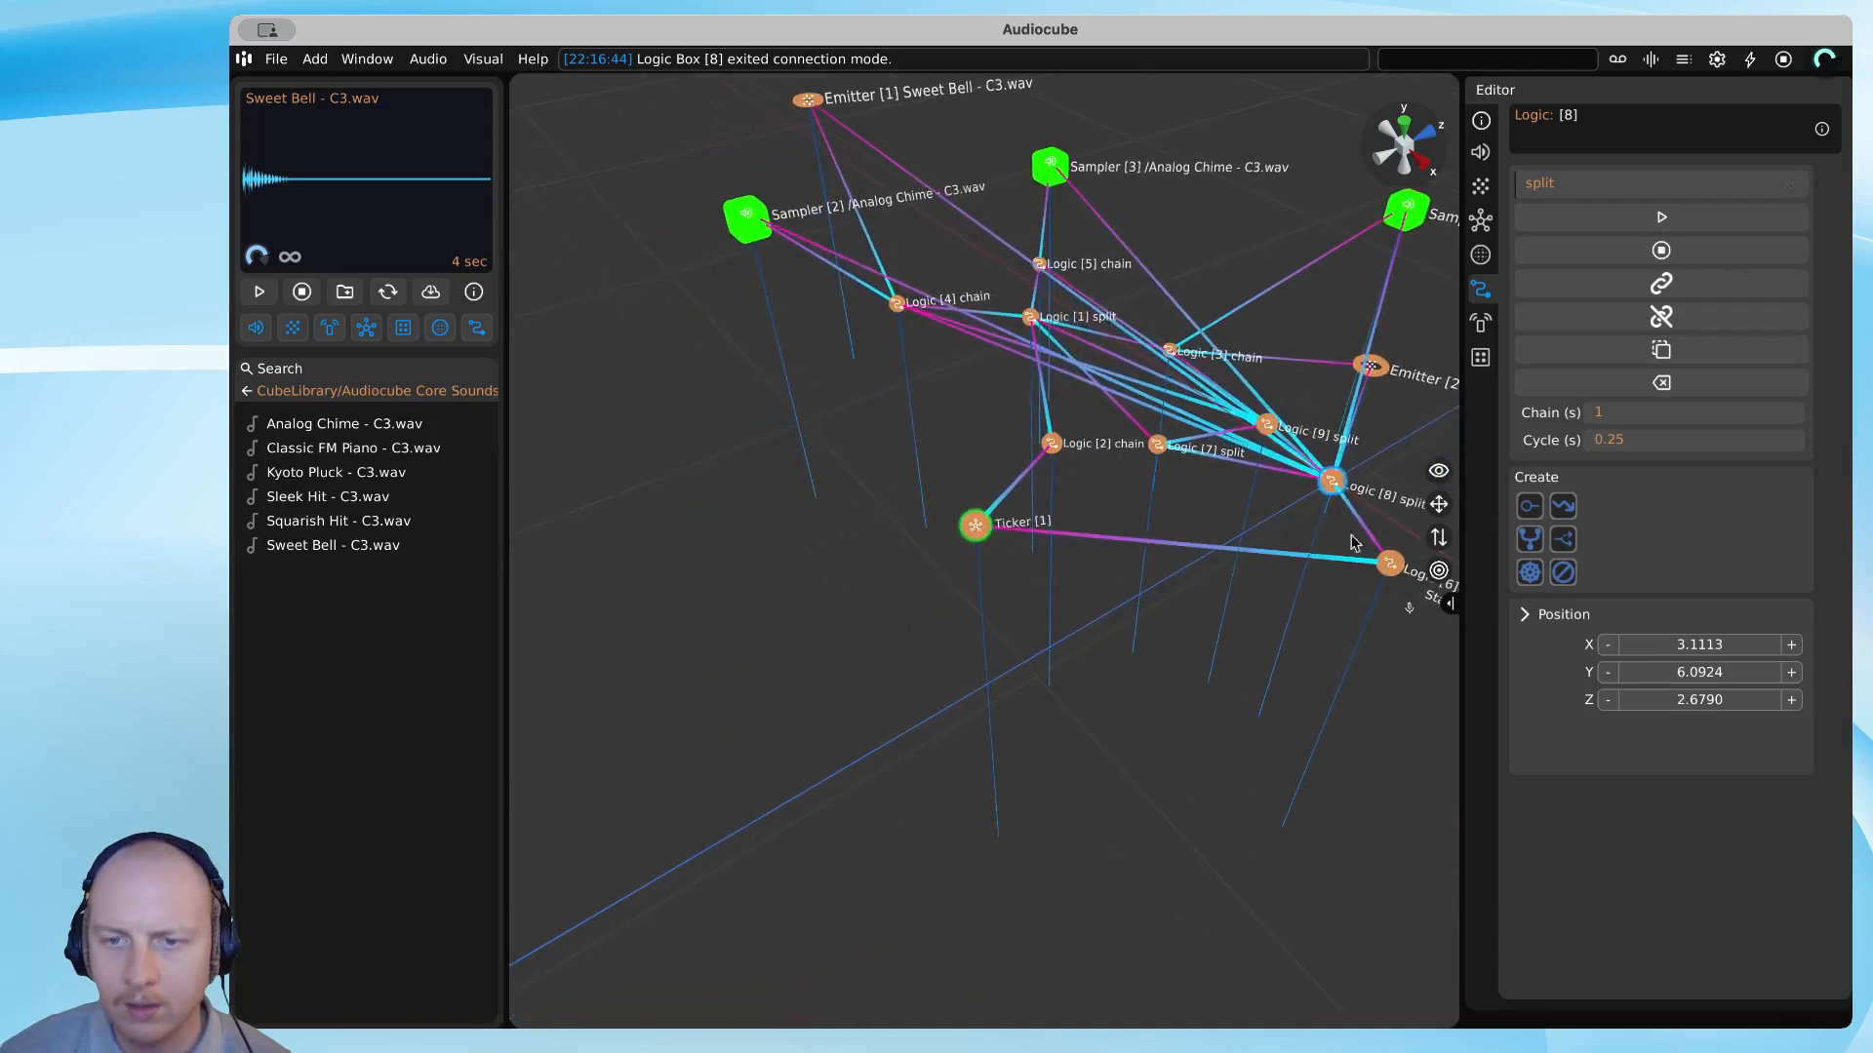
drag(1336, 469, 1417, 432)
key(d)
key(e)
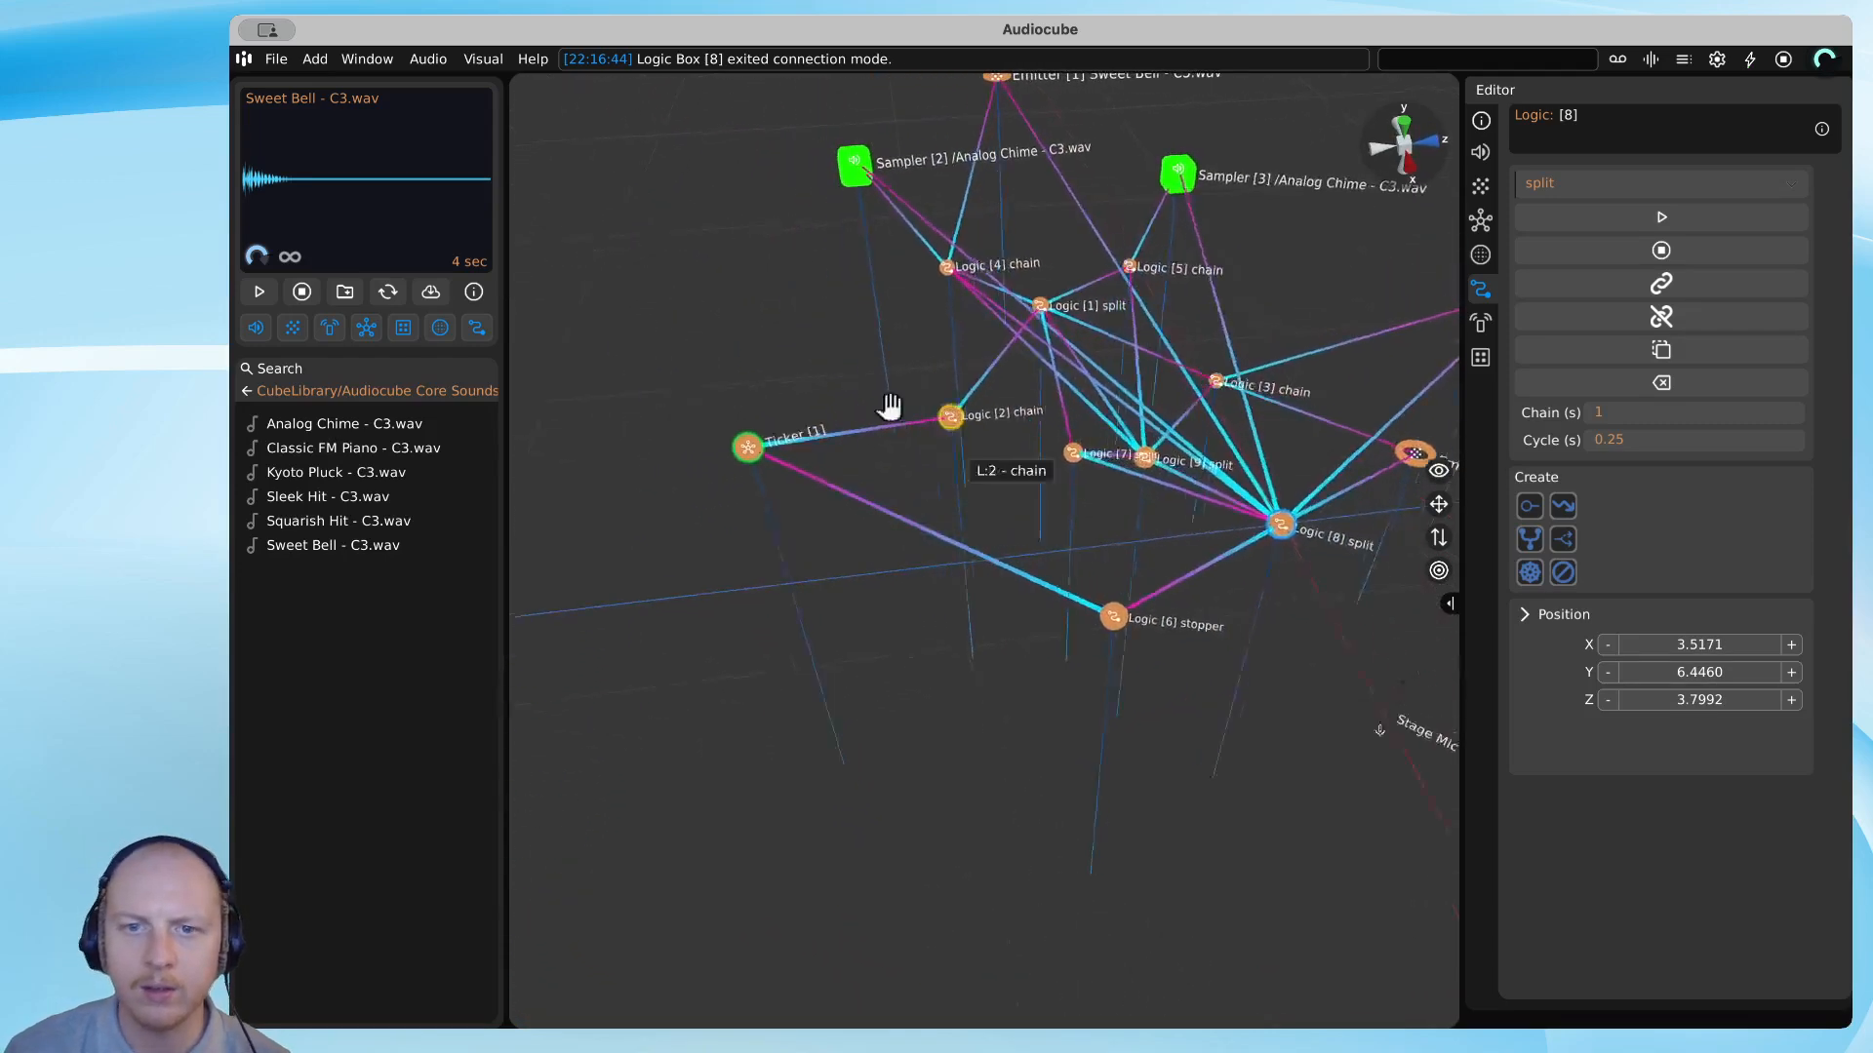
Select Ticker [1] and start it so the logic network runs.
key(d)
click(622, 432)
key(d)
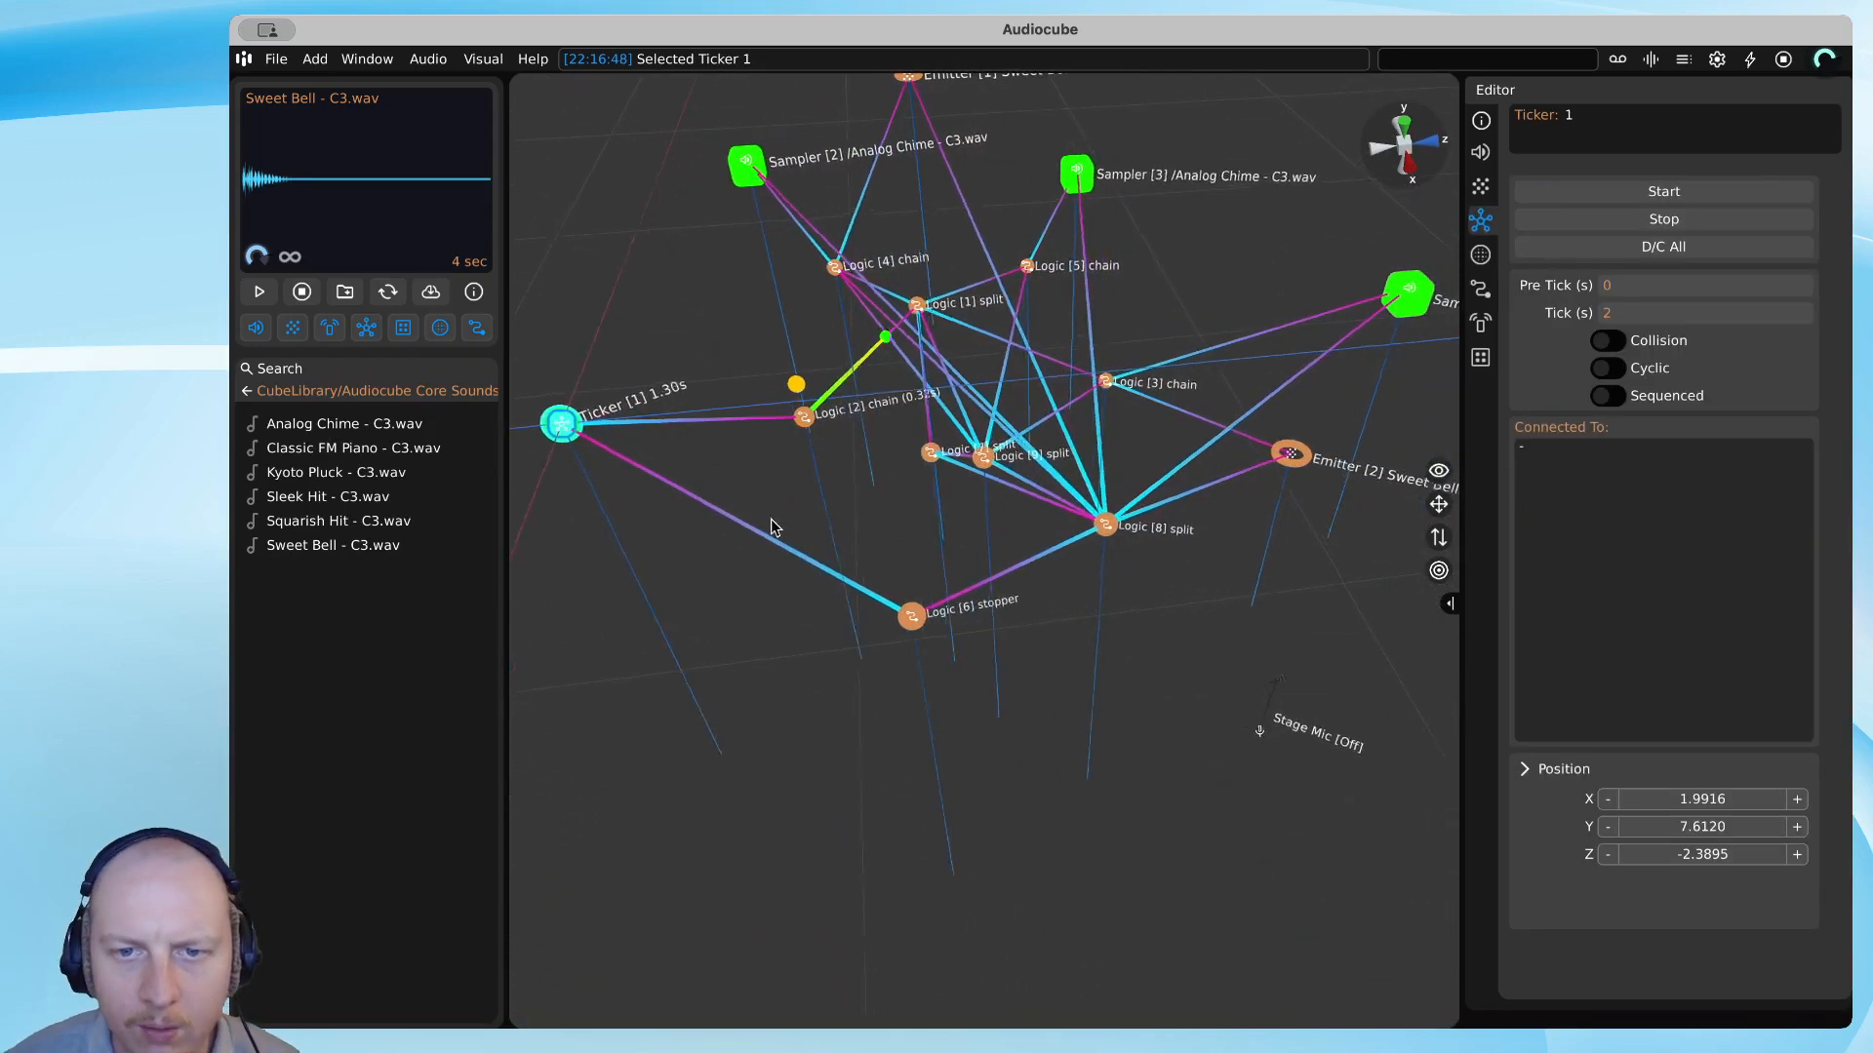
key(a)
key(q)
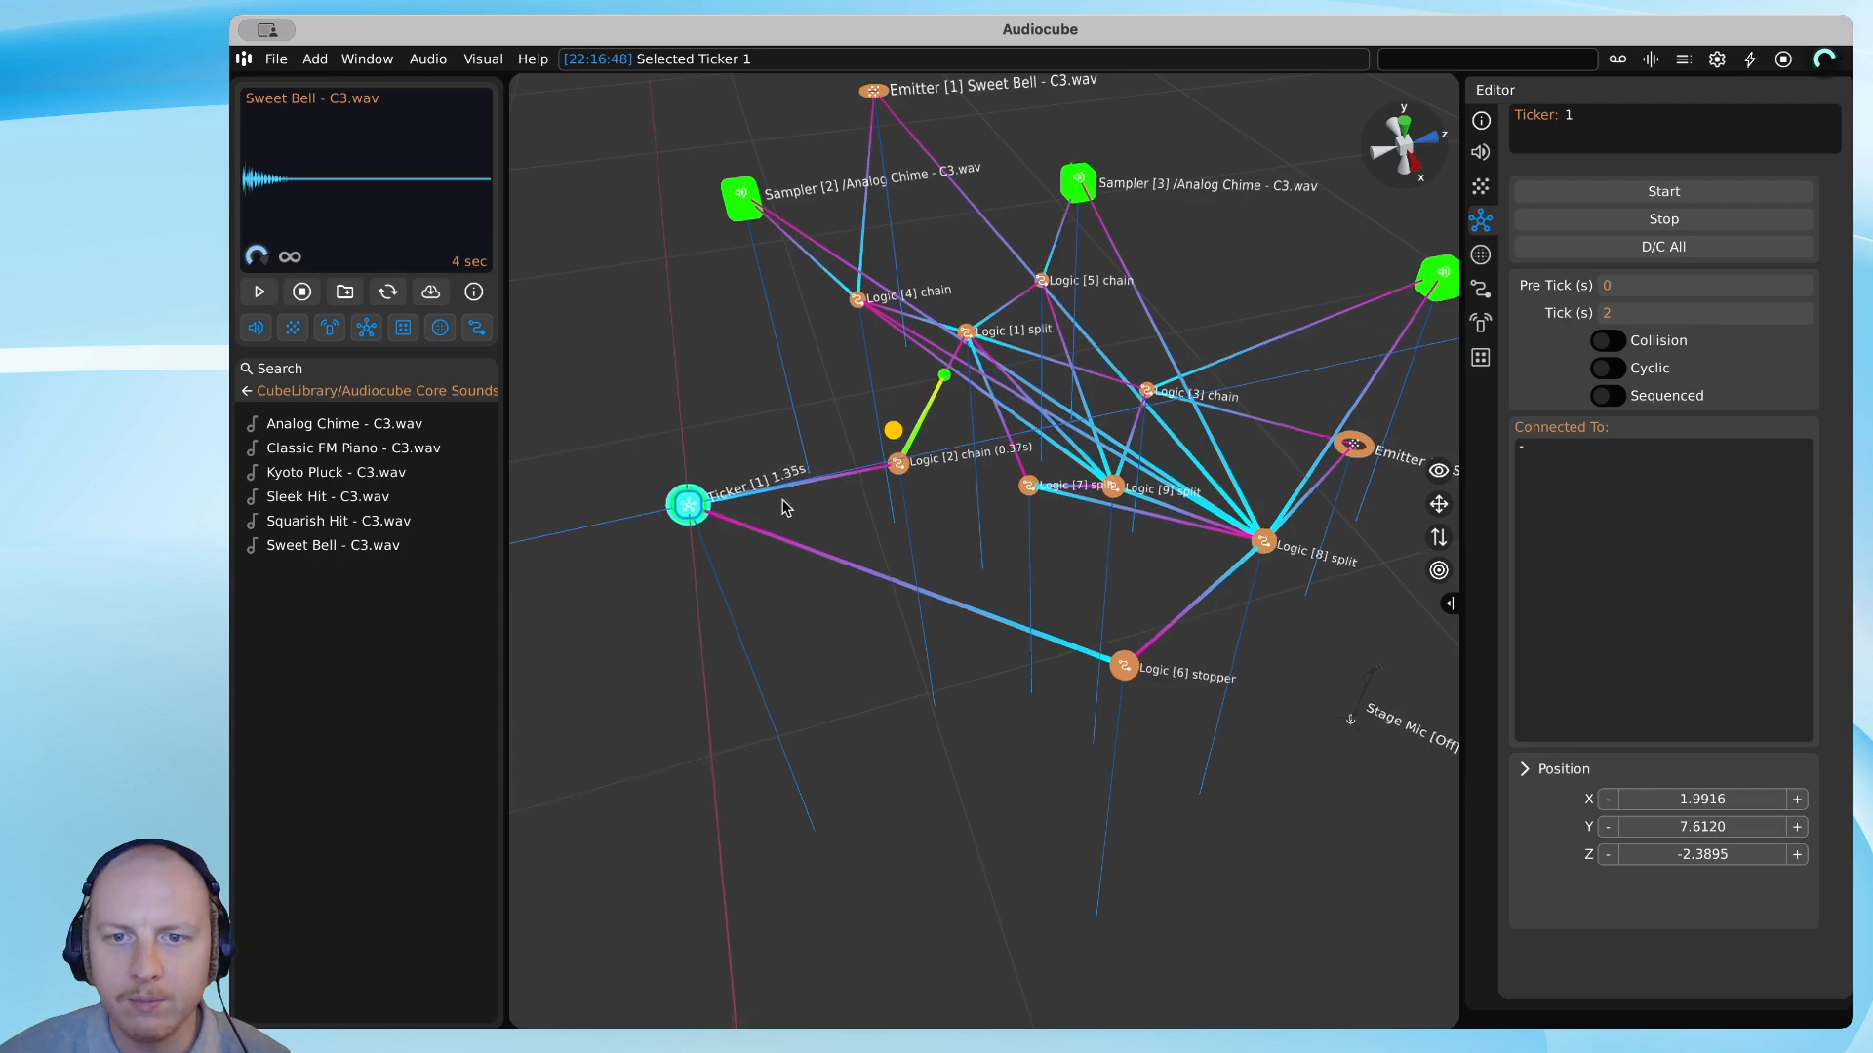
key(w)
Move Logic [7] to about X 0.49, Y 5.82, Z 2.09 and the stopper Logic [6] to about X 4.12, Y 7.50, Z 0.89.
drag(1026, 525, 1042, 500)
key(d)
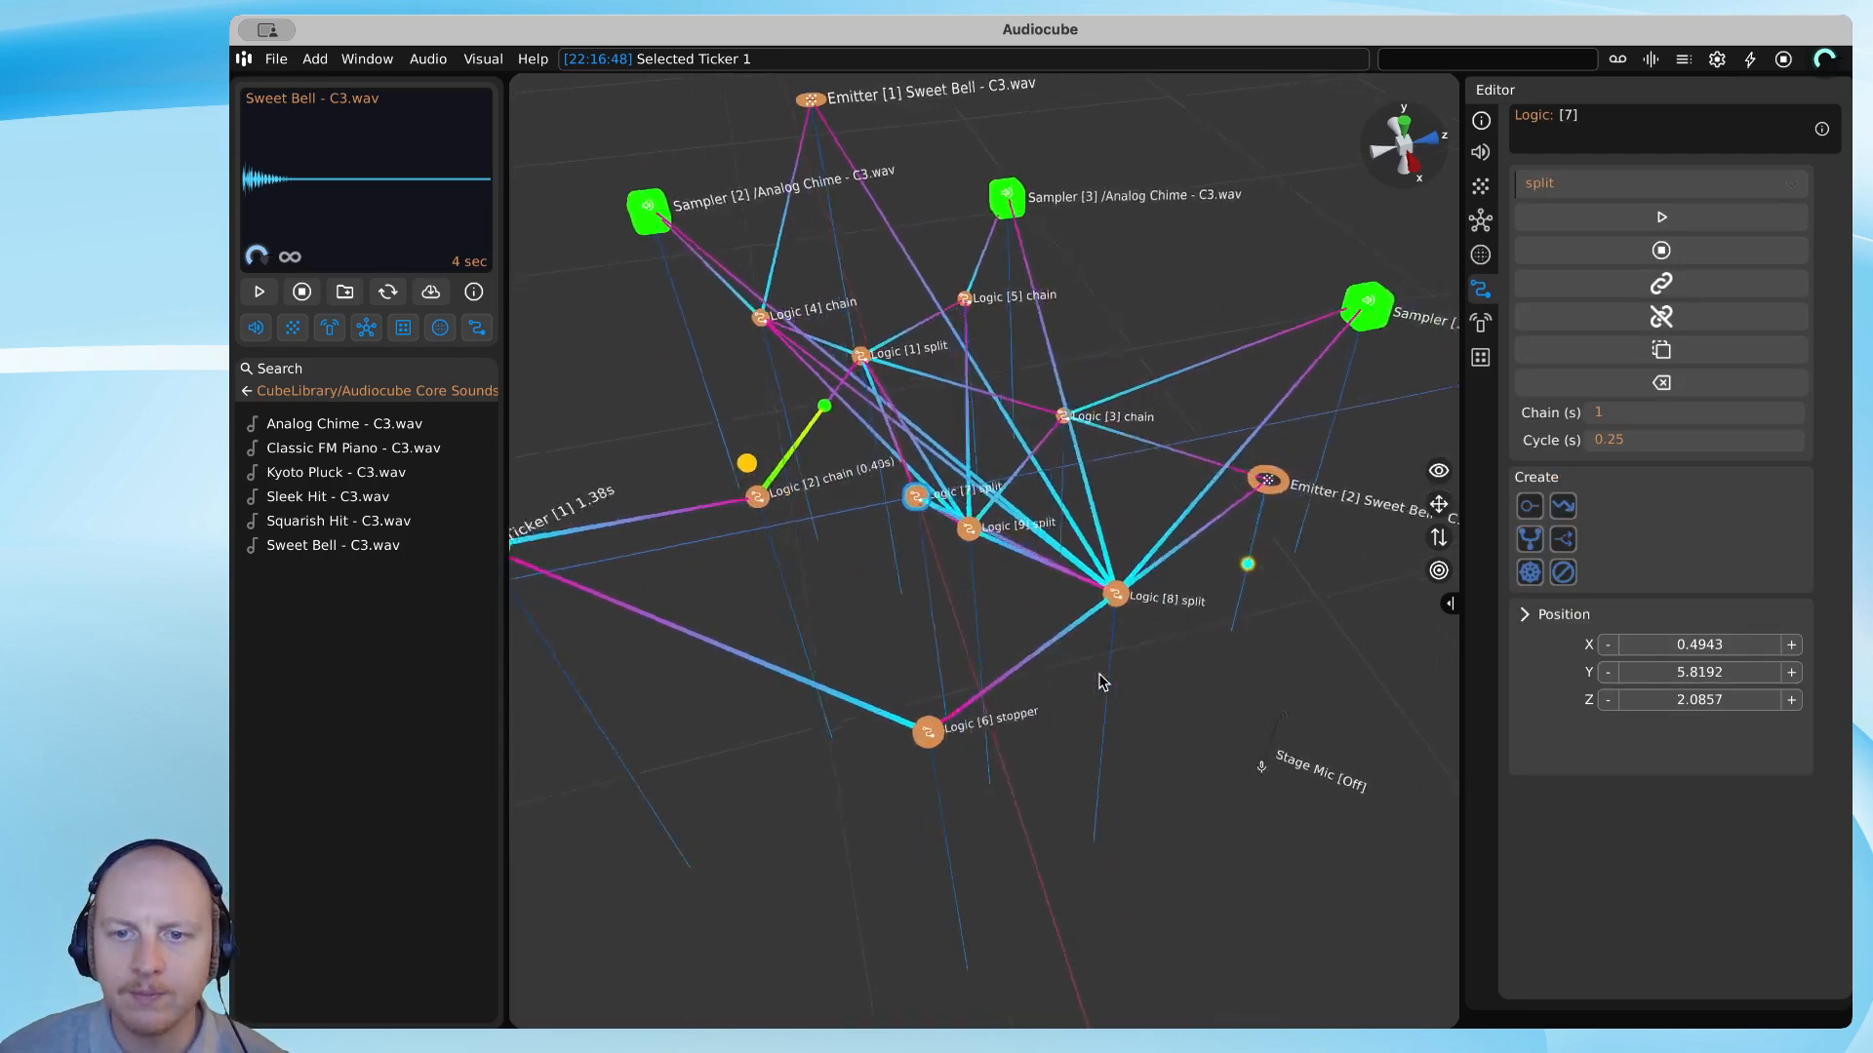
key(q)
key(d)
key(q)
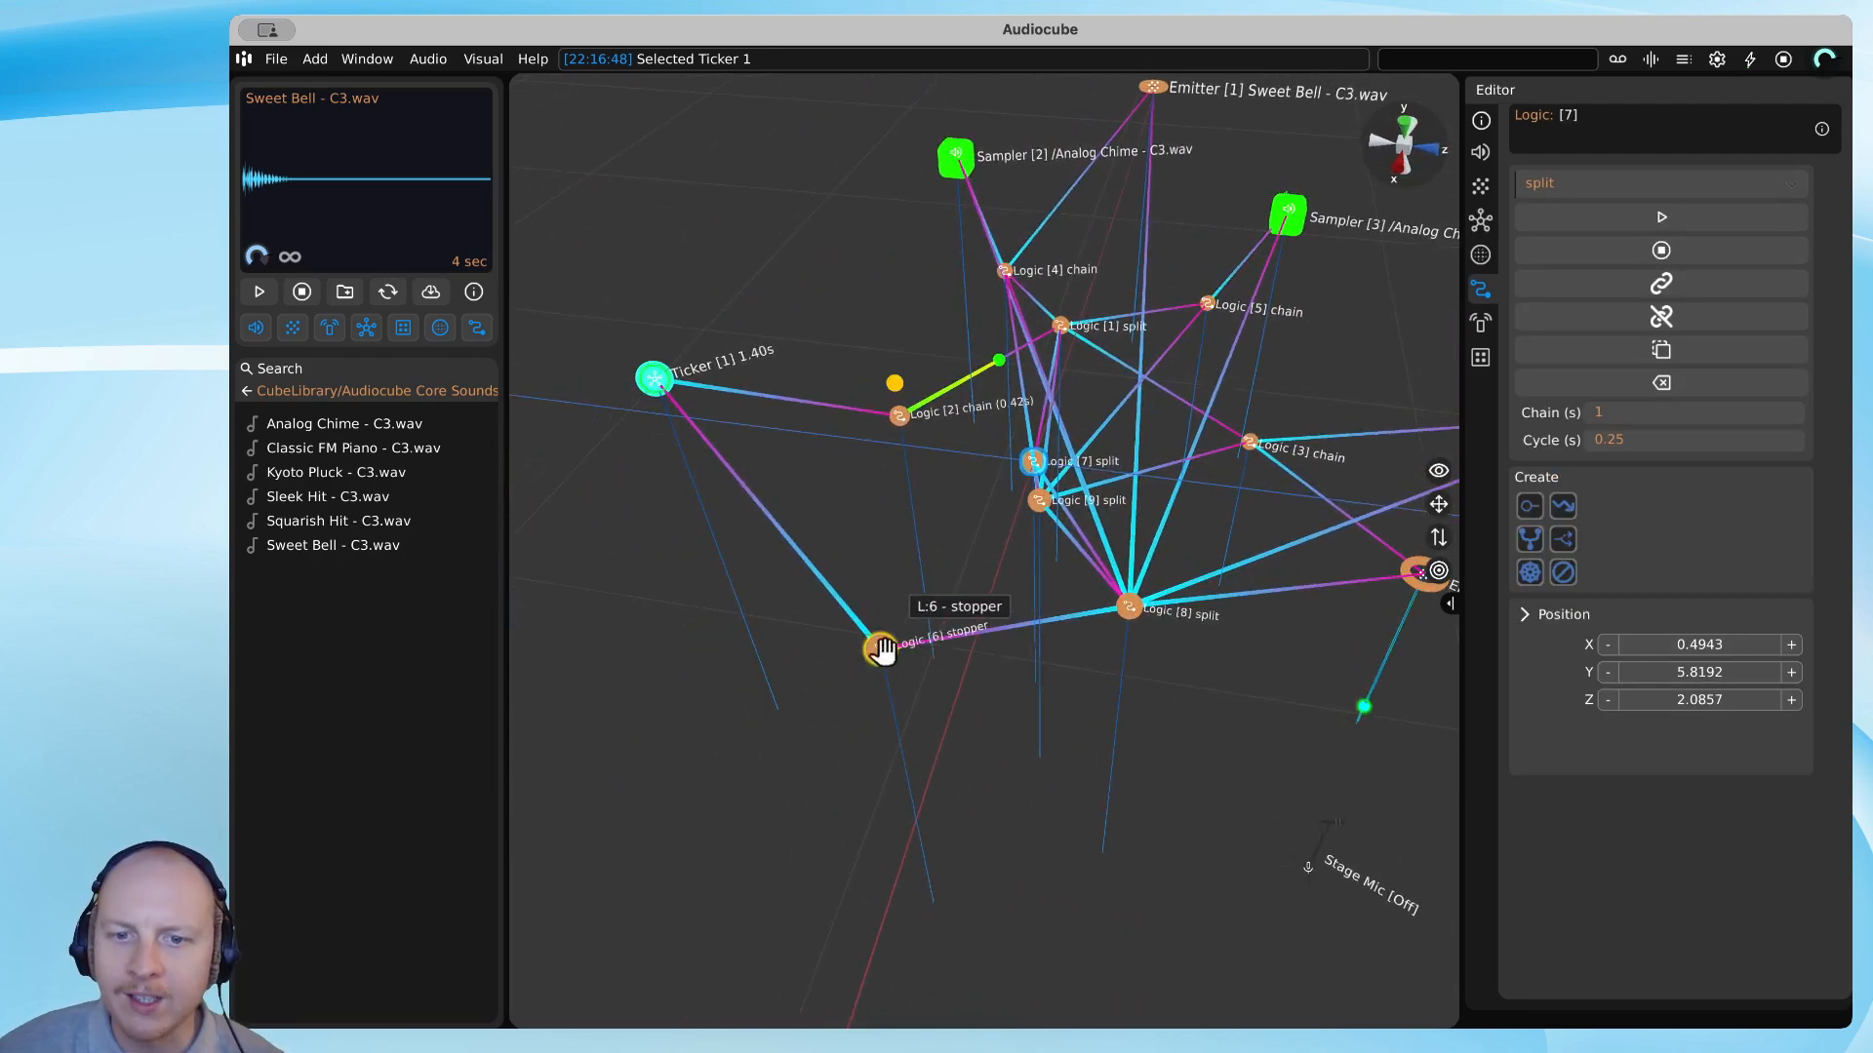
drag(880, 648, 833, 532)
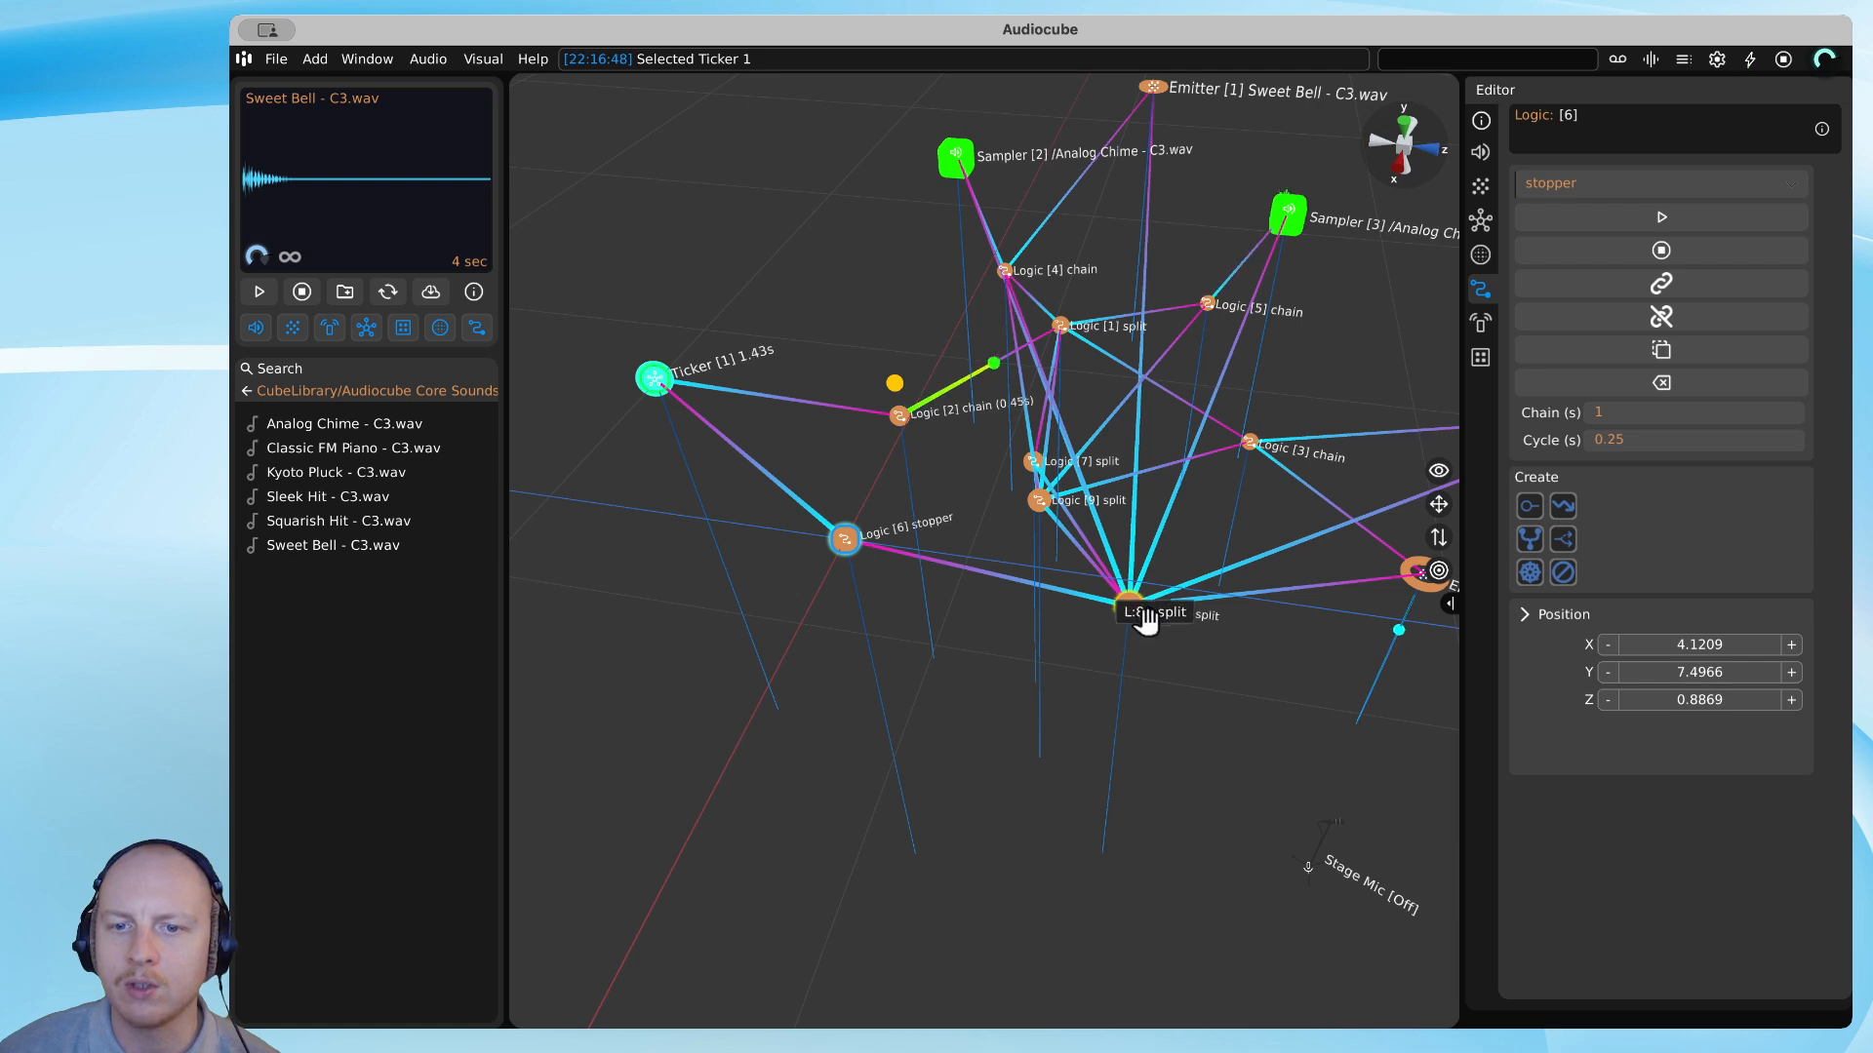
Move Logic [8] to about X 3.82, Y 6.24, Z 3.32 and connect it to Logic [2] and Logic [1].
drag(1136, 610, 1081, 632)
double_click(1081, 633)
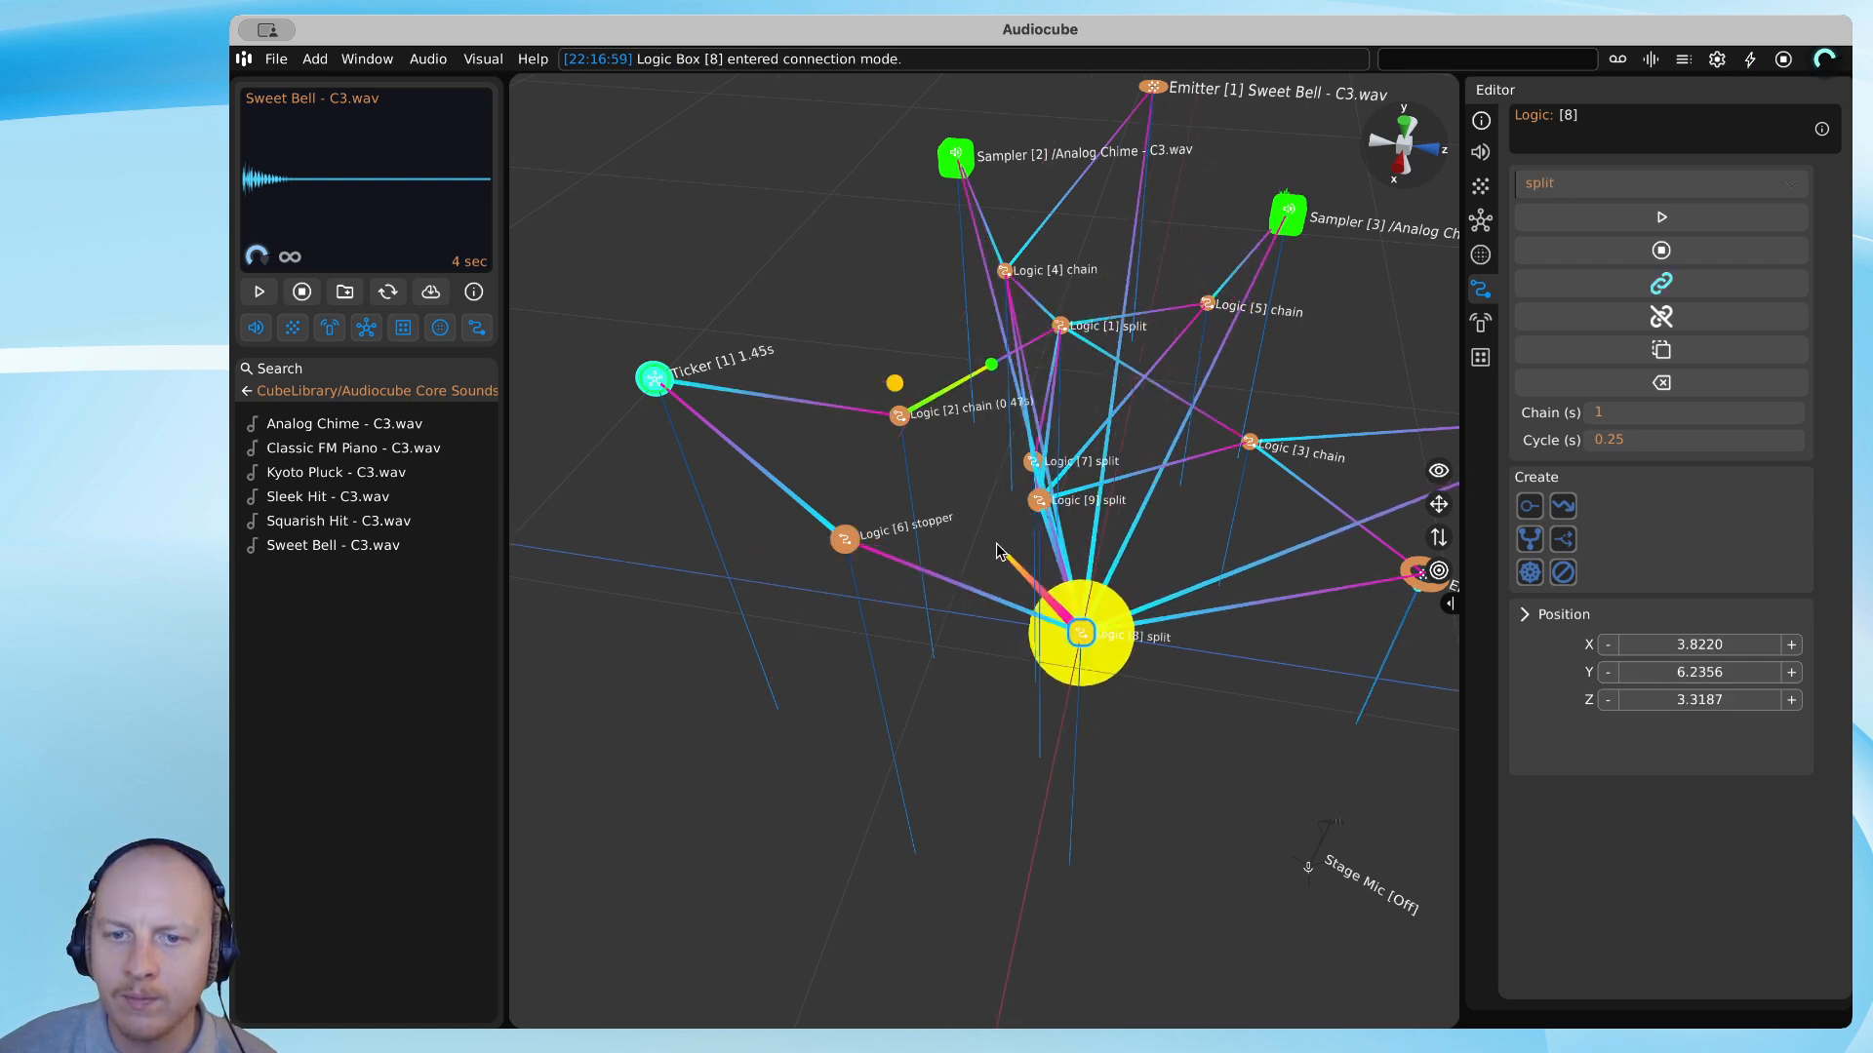
click(898, 415)
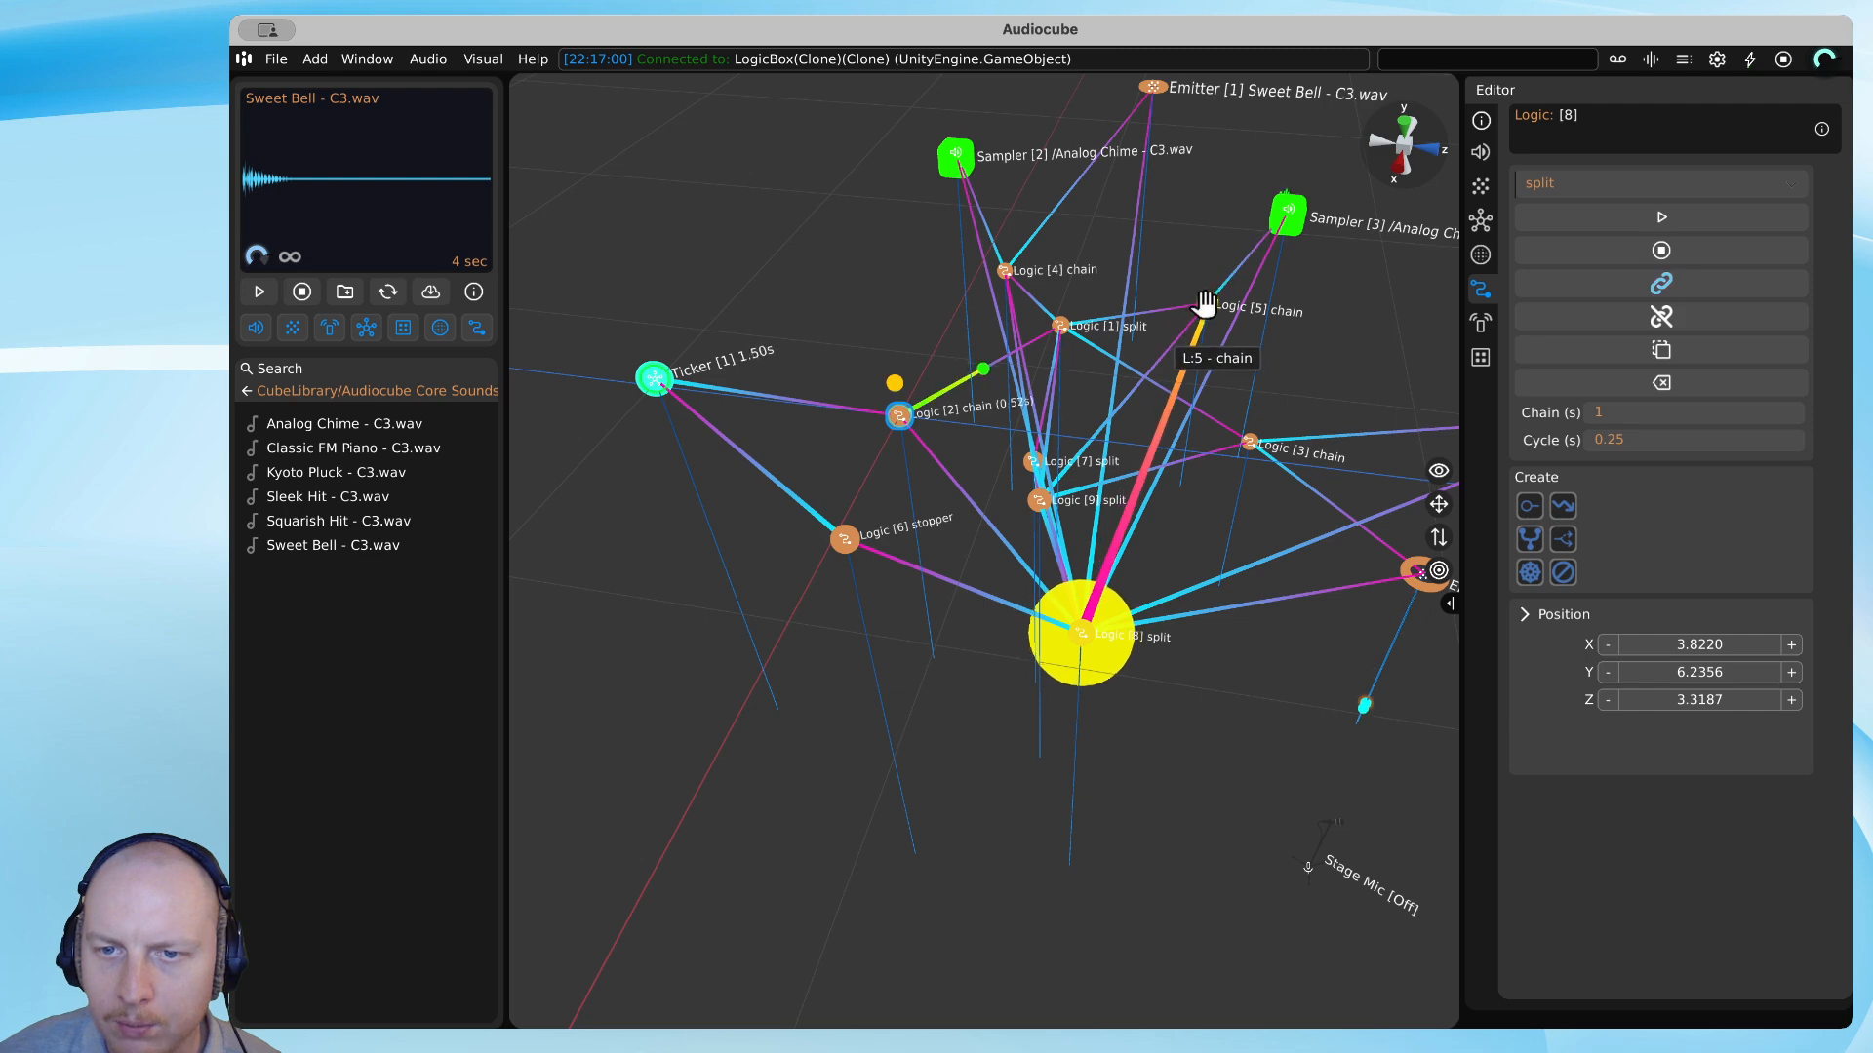
click(1060, 325)
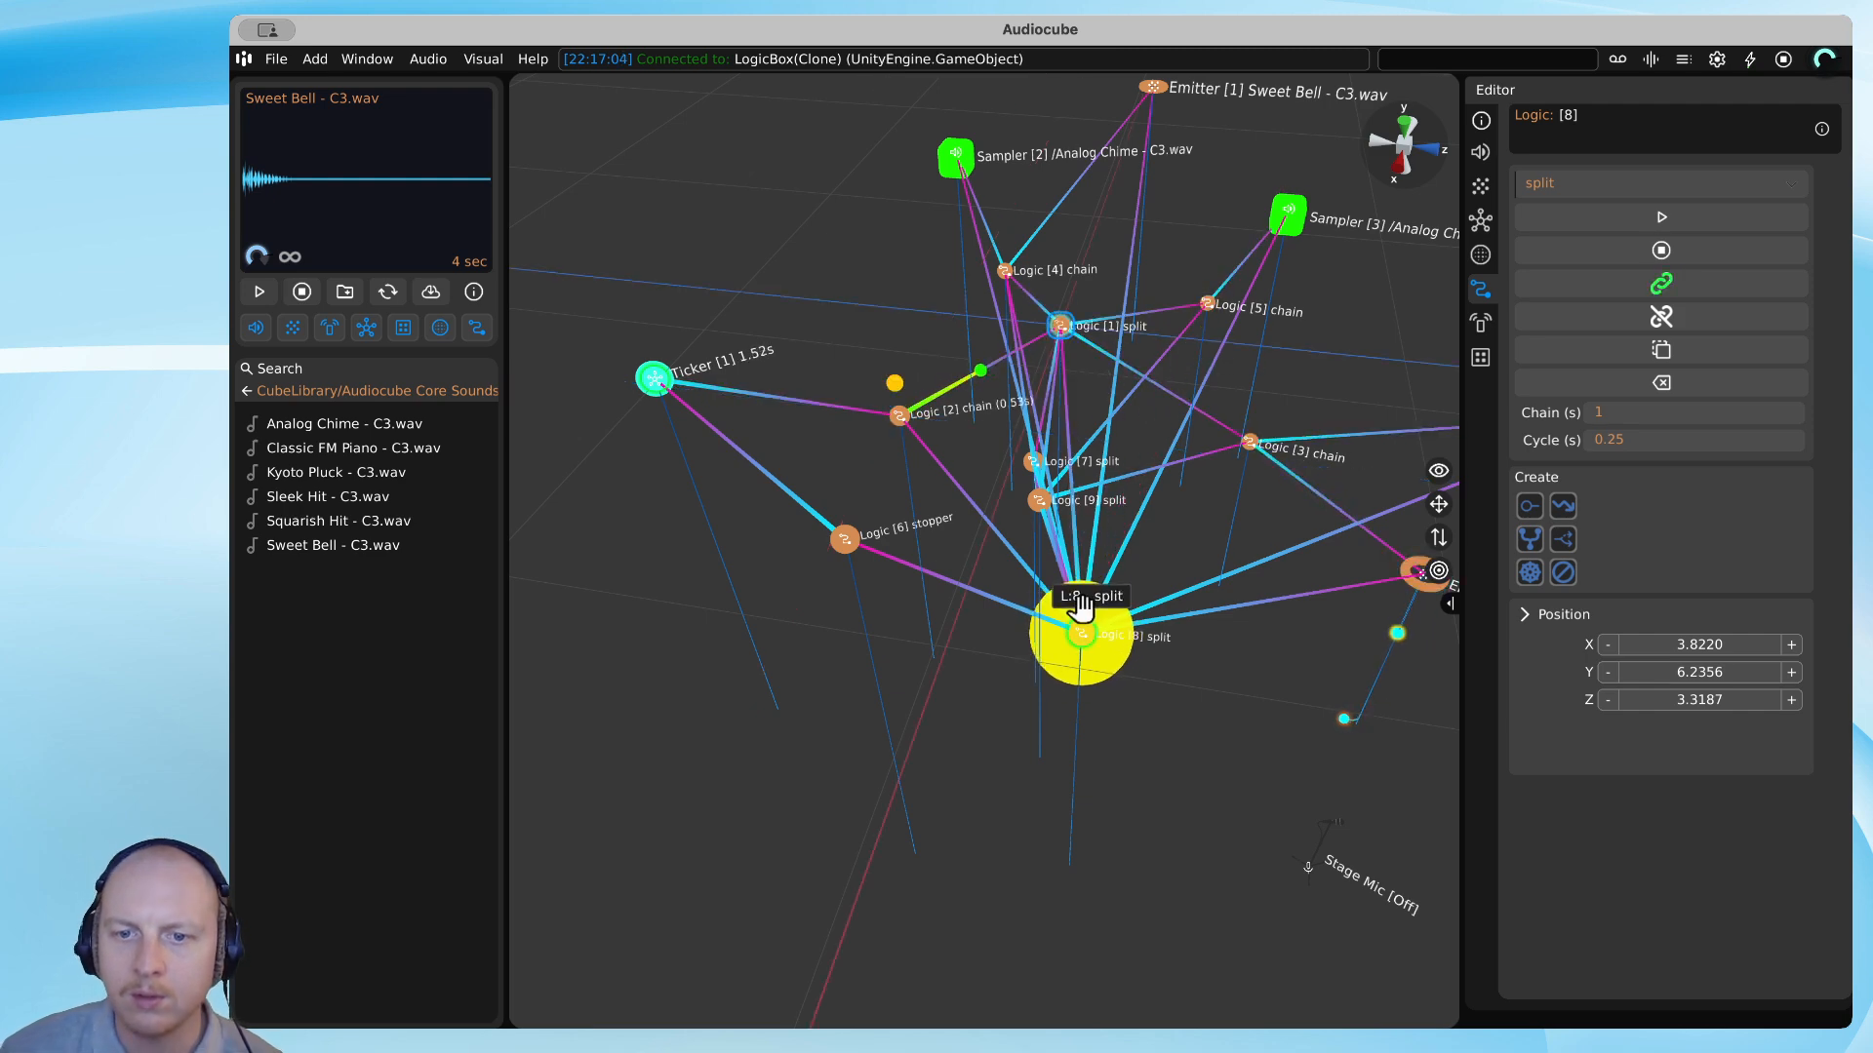
click(1082, 630)
Move Logic [8] away from the network to about X 6.80, Y 10.39, Z 5.05.
drag(1087, 634, 1130, 111)
right_drag(1129, 111, 1293, 578)
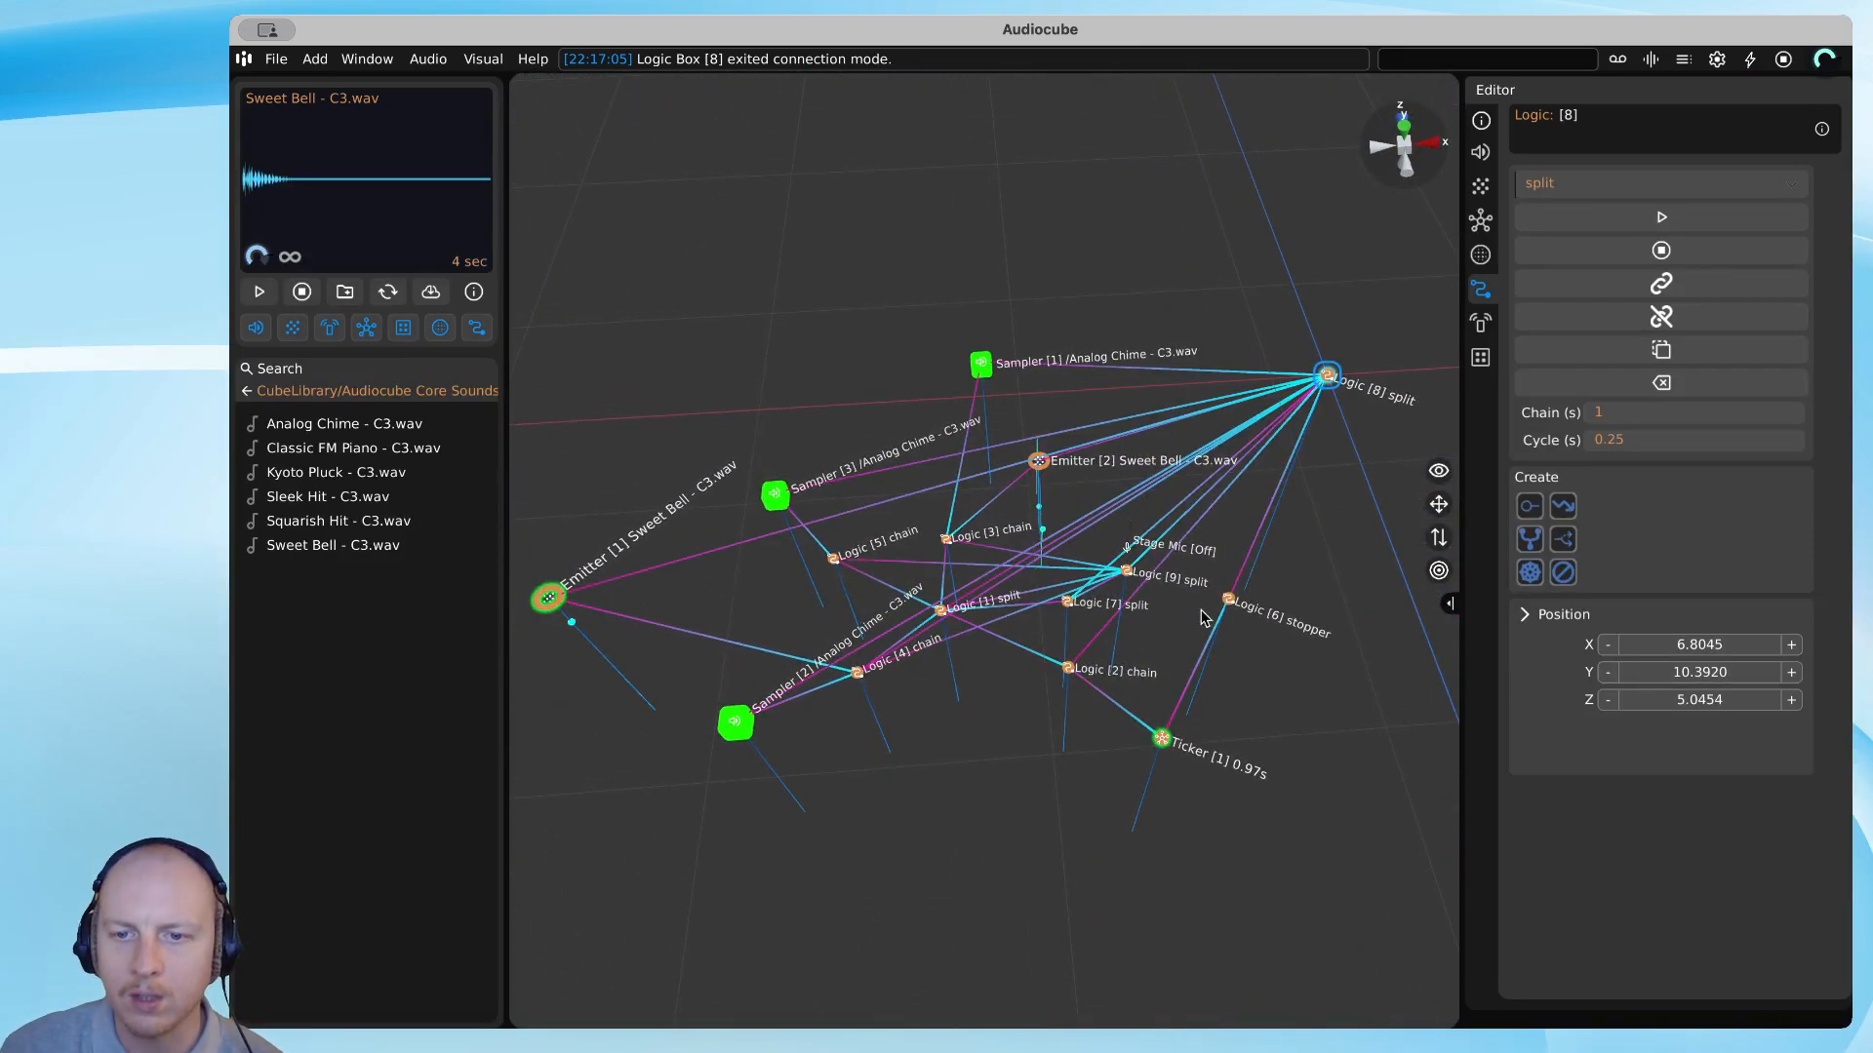
right_drag(1159, 715, 1128, 741)
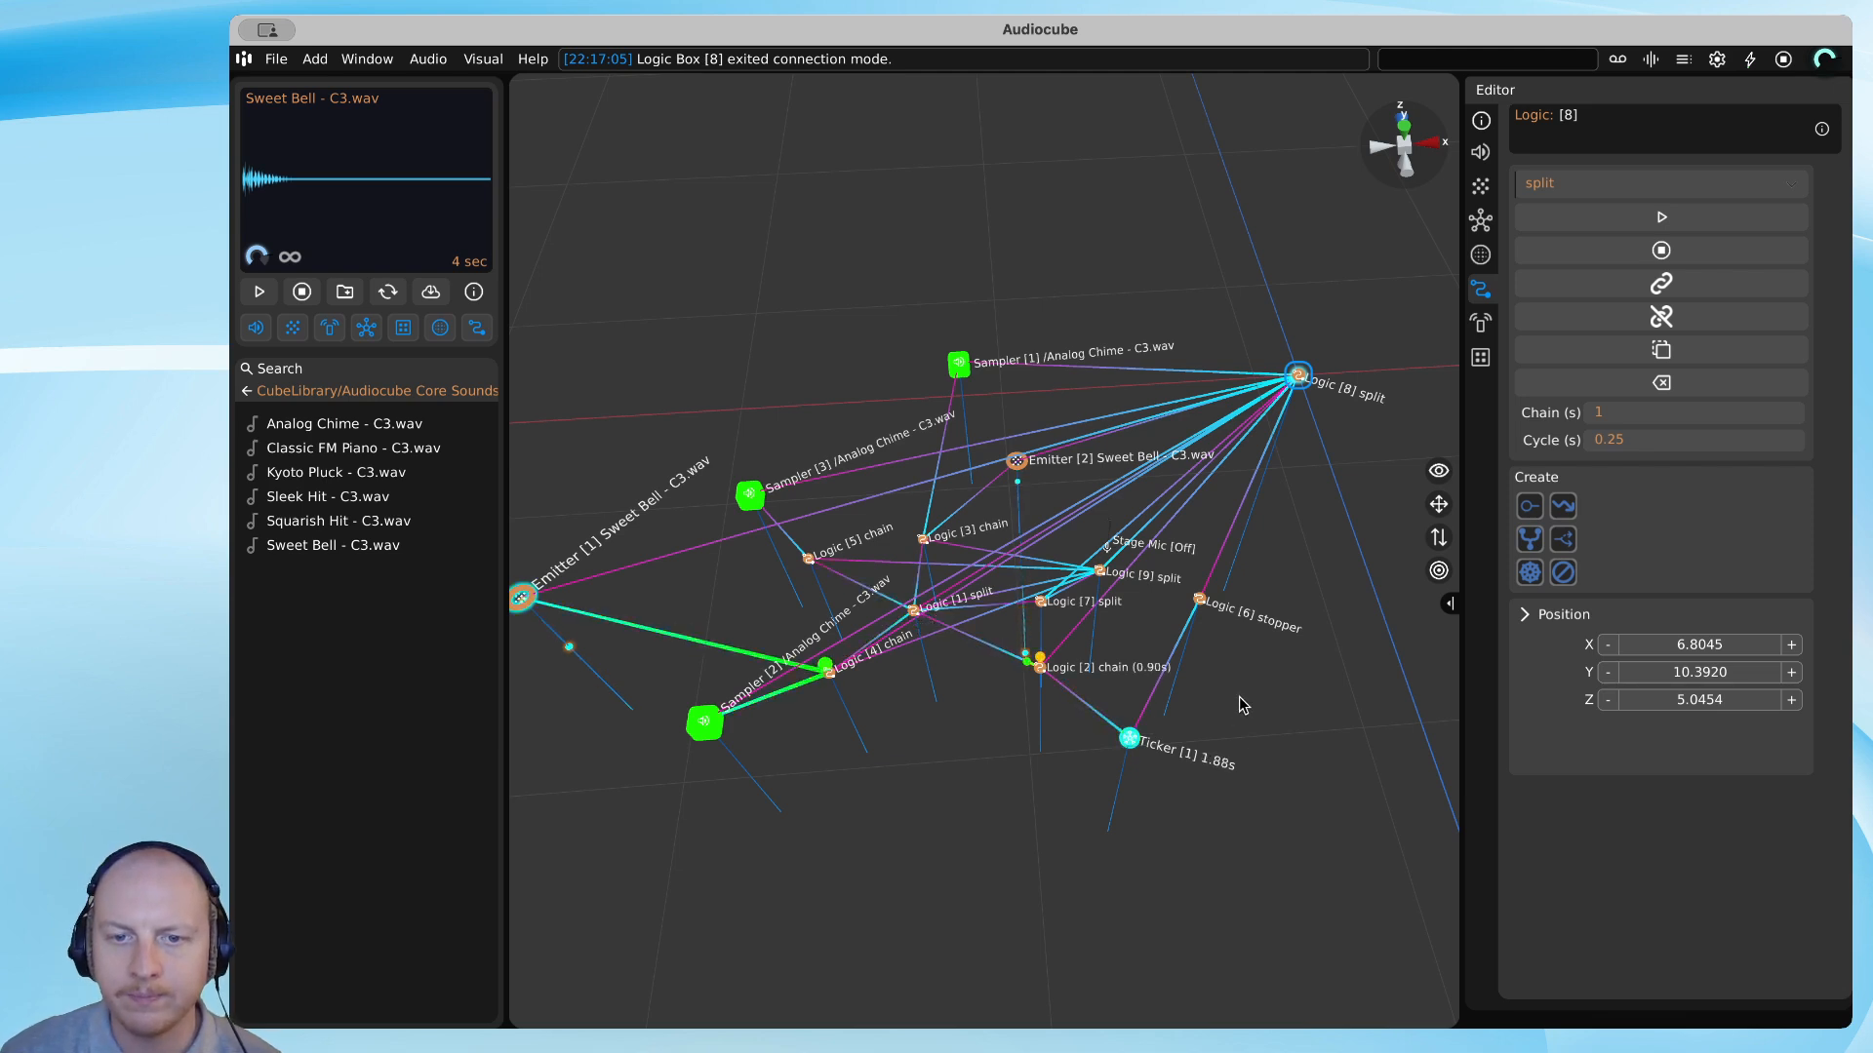
Open the mixer and check the master reverb settings.
key(m)
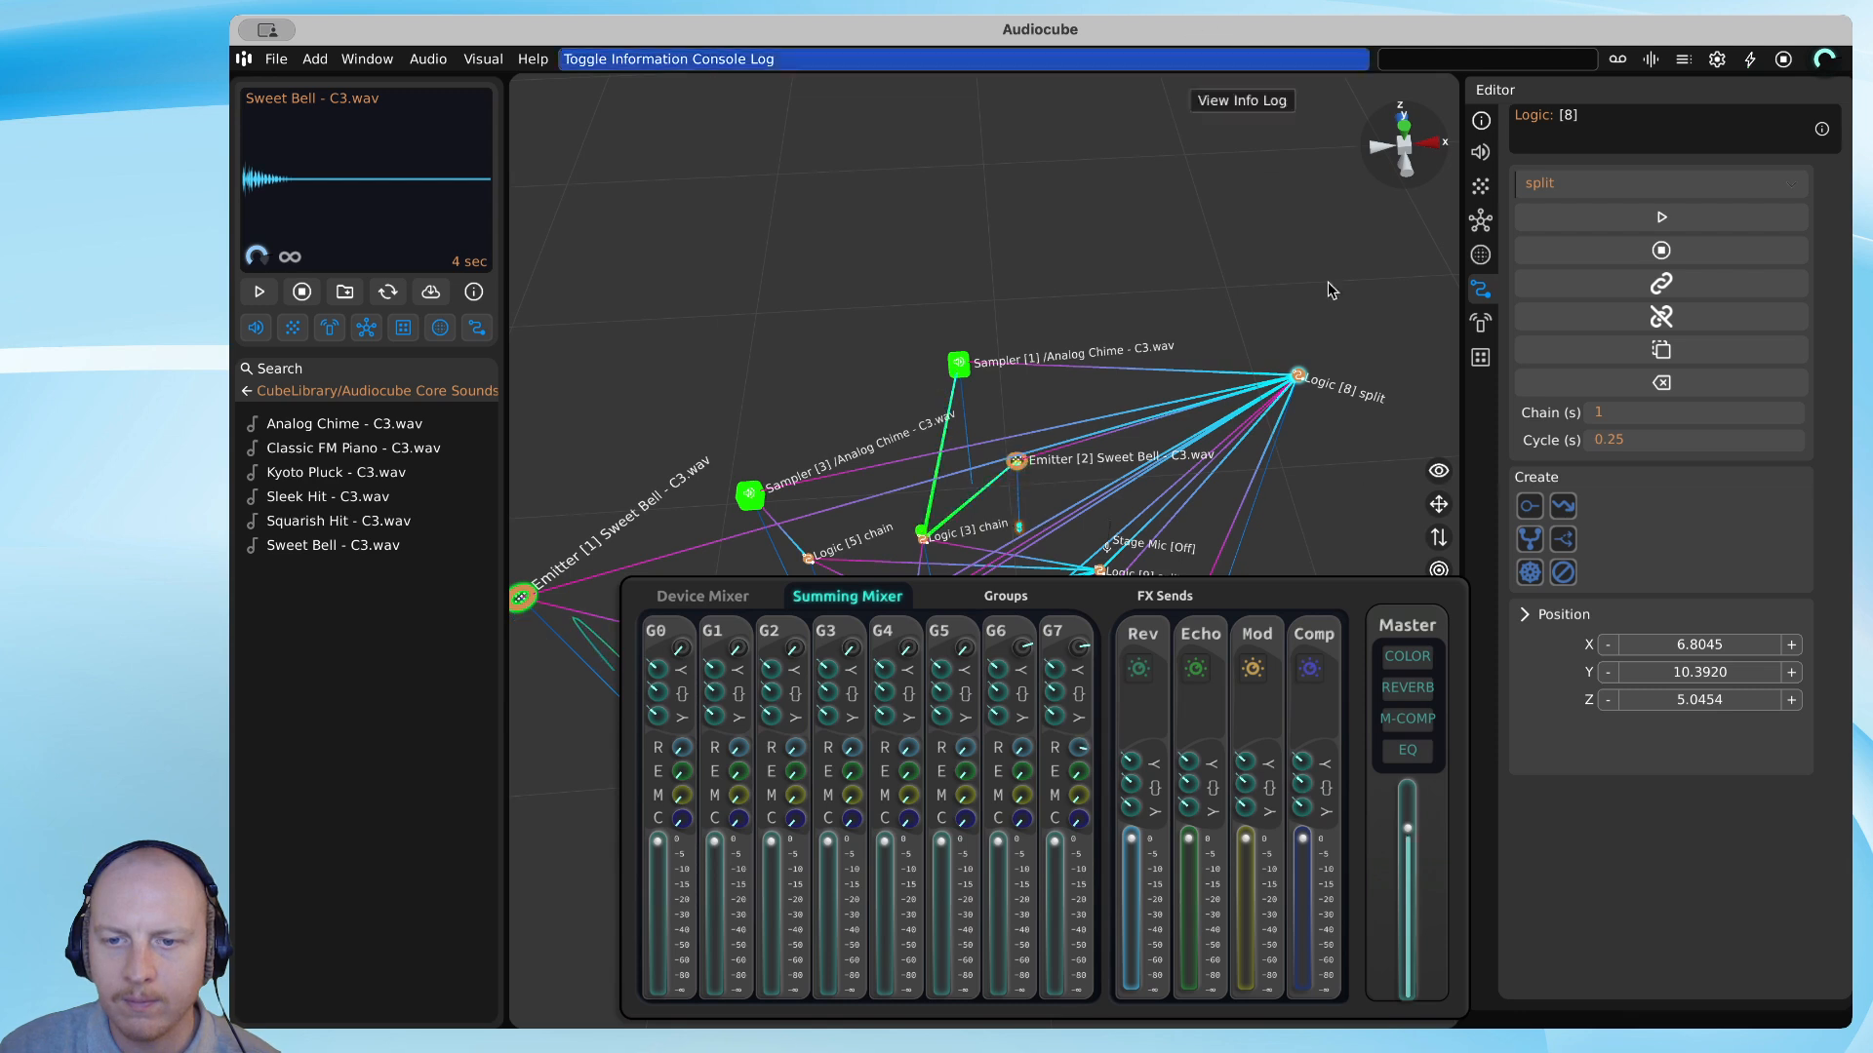
click(1407, 687)
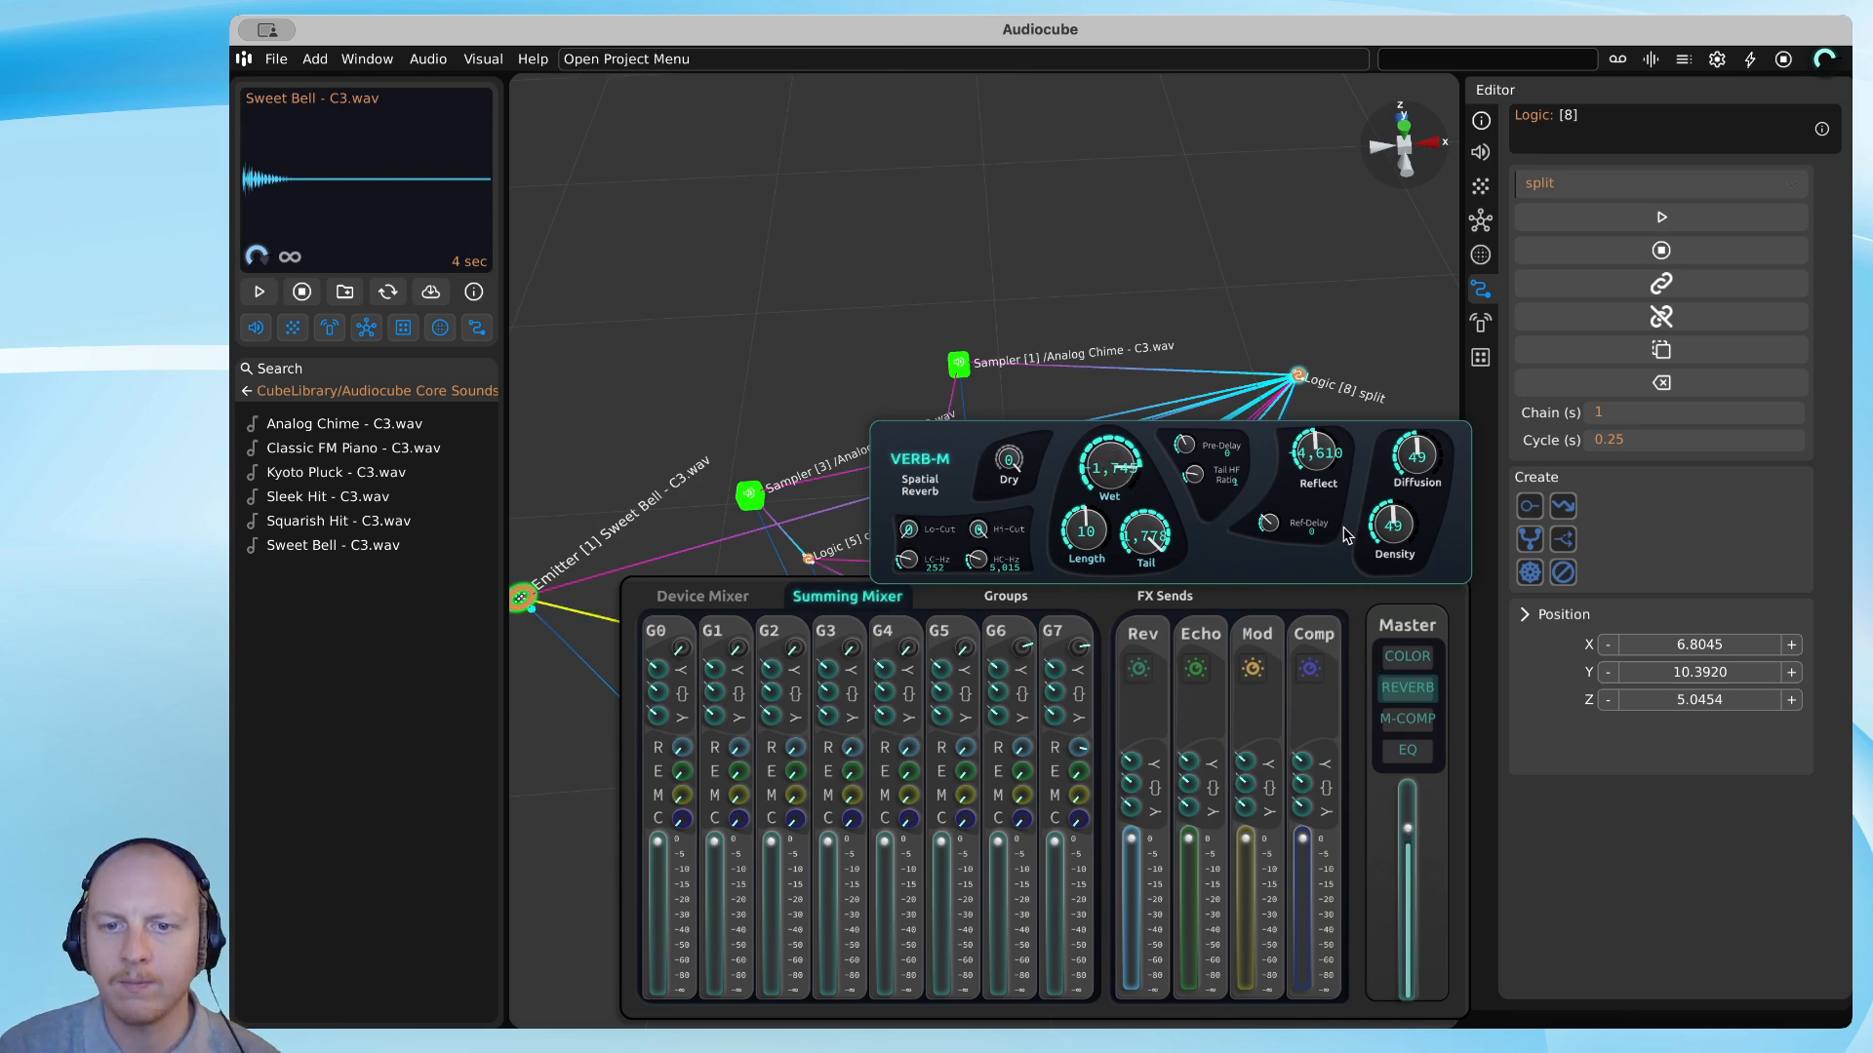
key(Escape)
Go up to the parent folder in the Audiocube Core Sounds library.
middle_drag(1328, 536, 1048, 515)
click(376, 392)
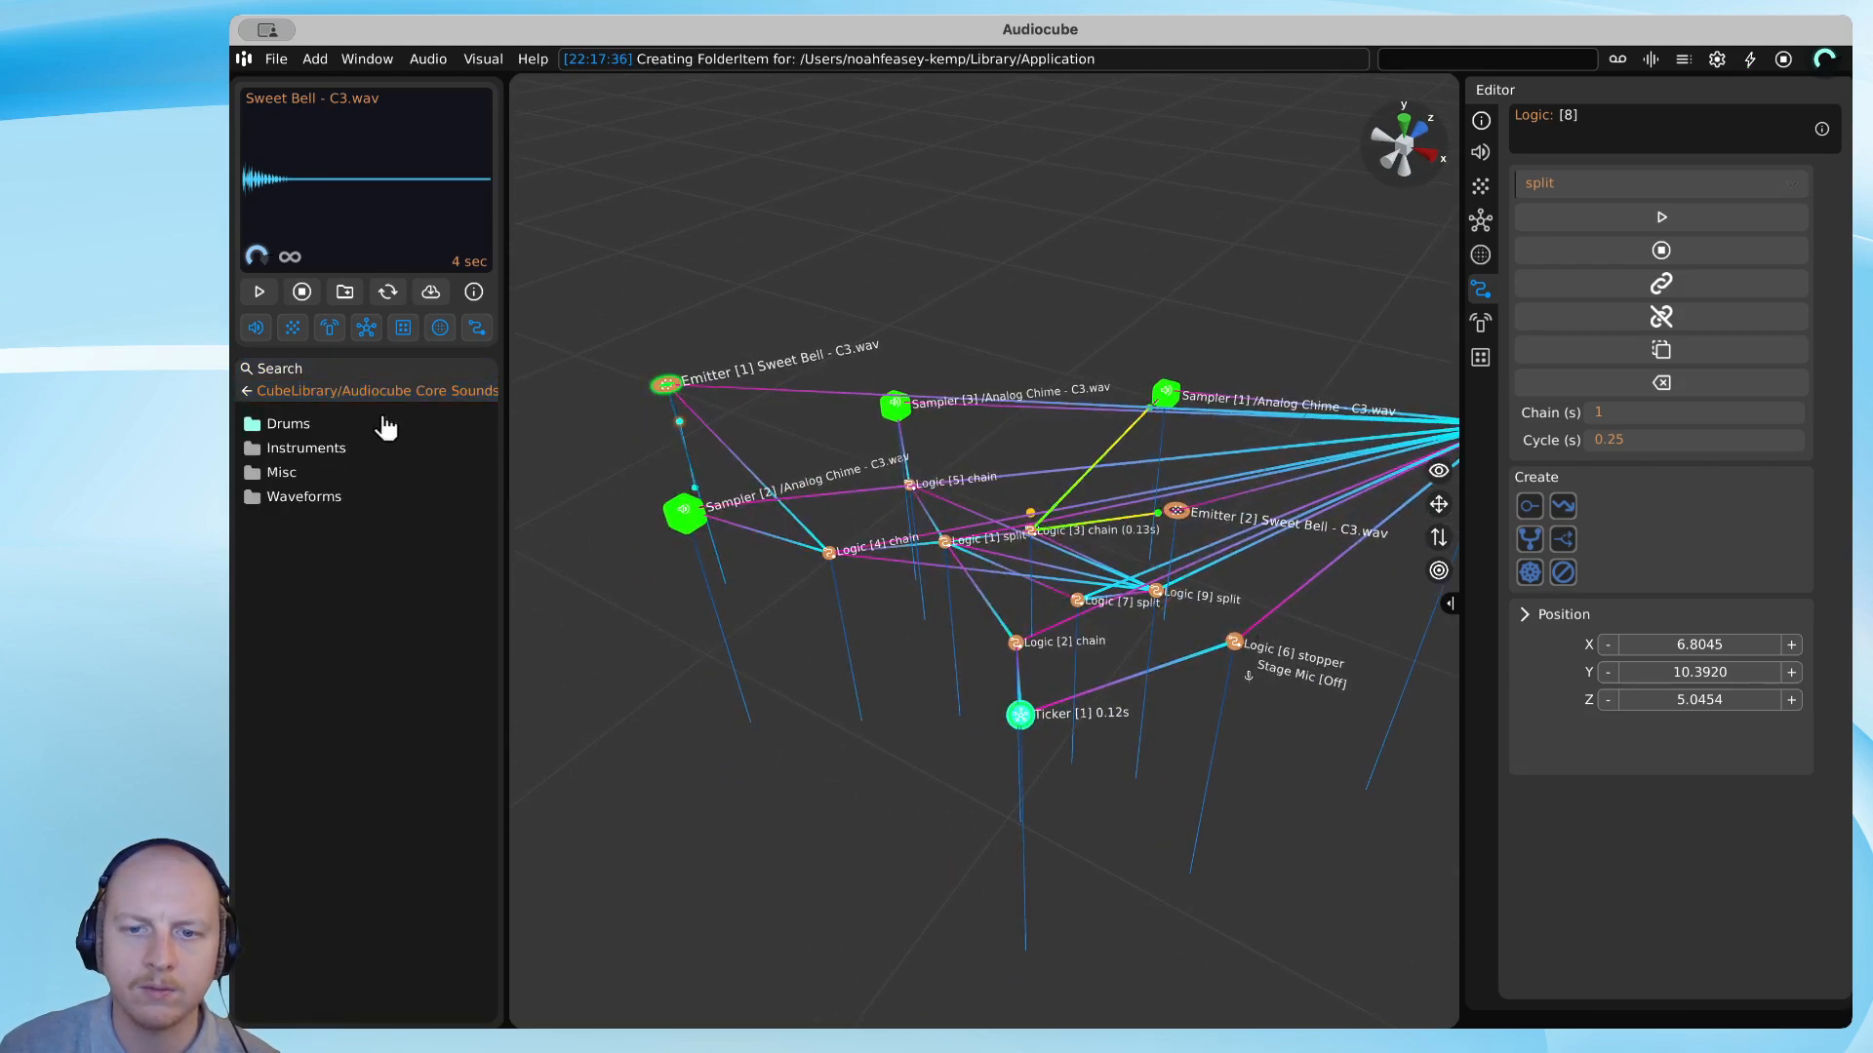
key(d)
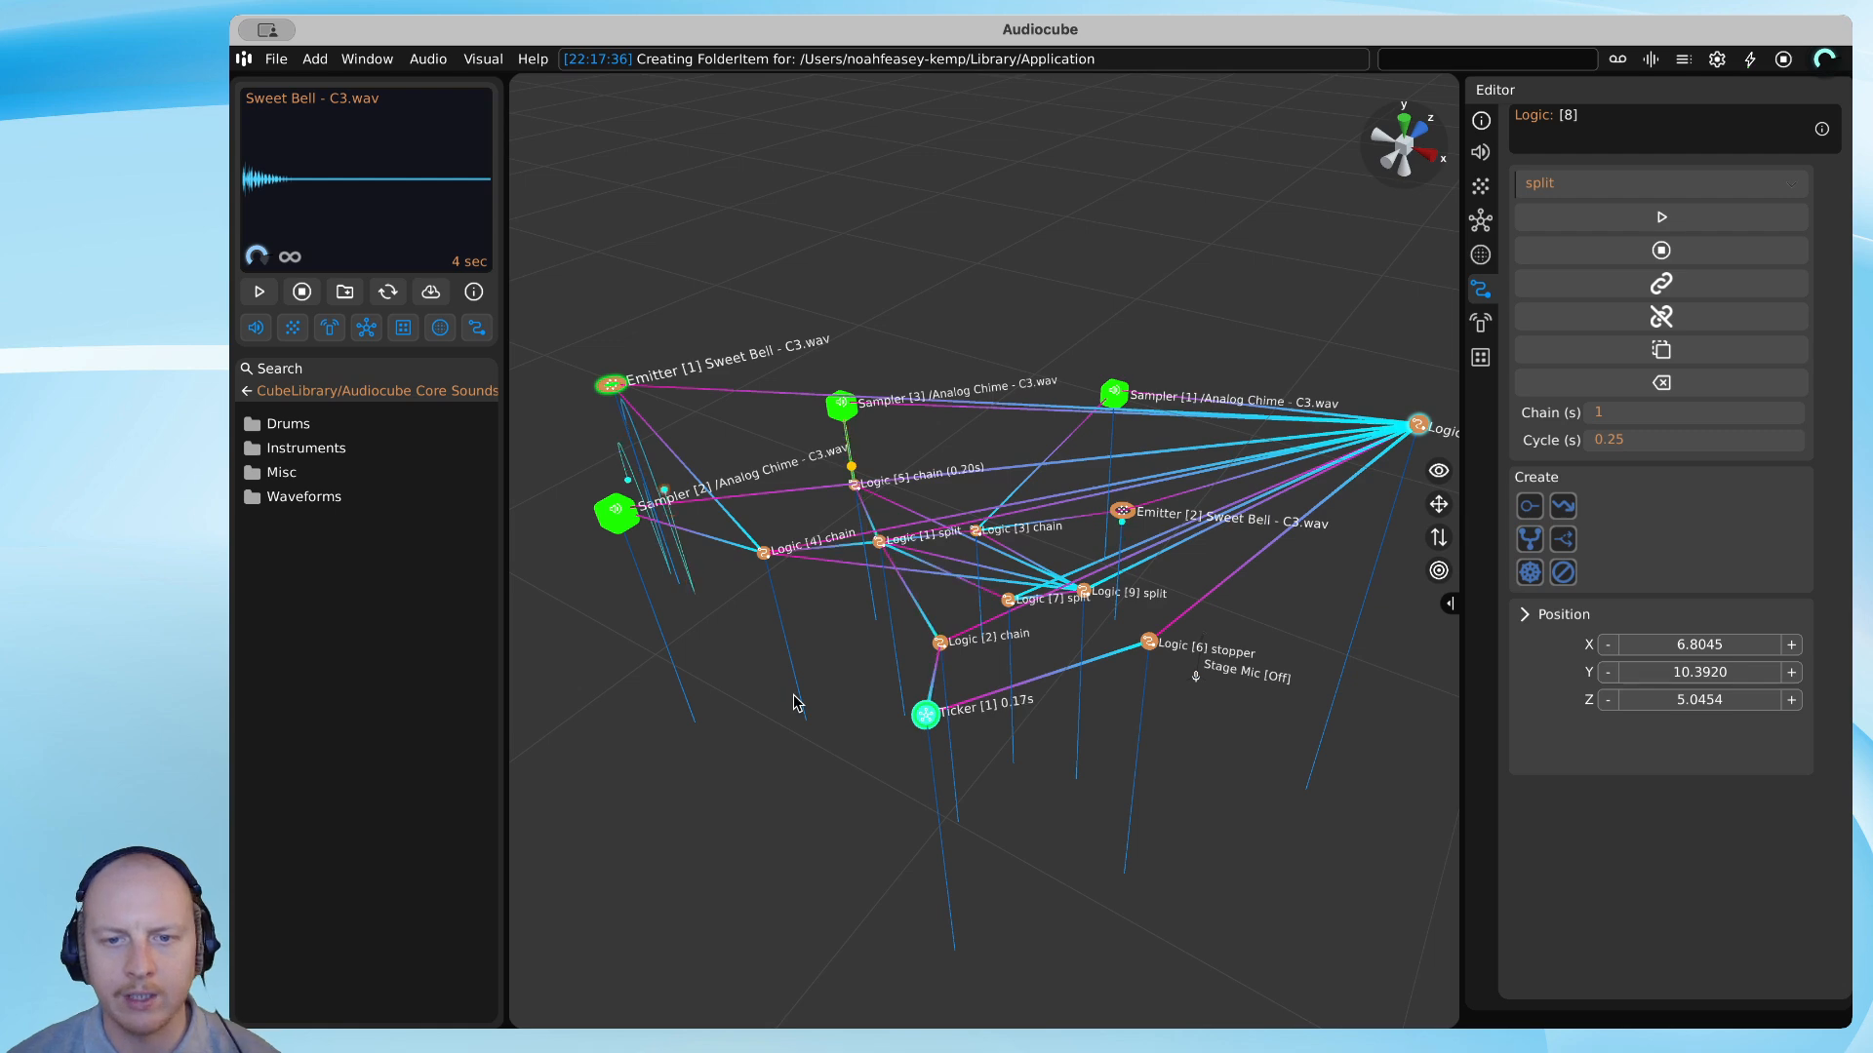
middle_drag(969, 518, 1045, 527)
key(a)
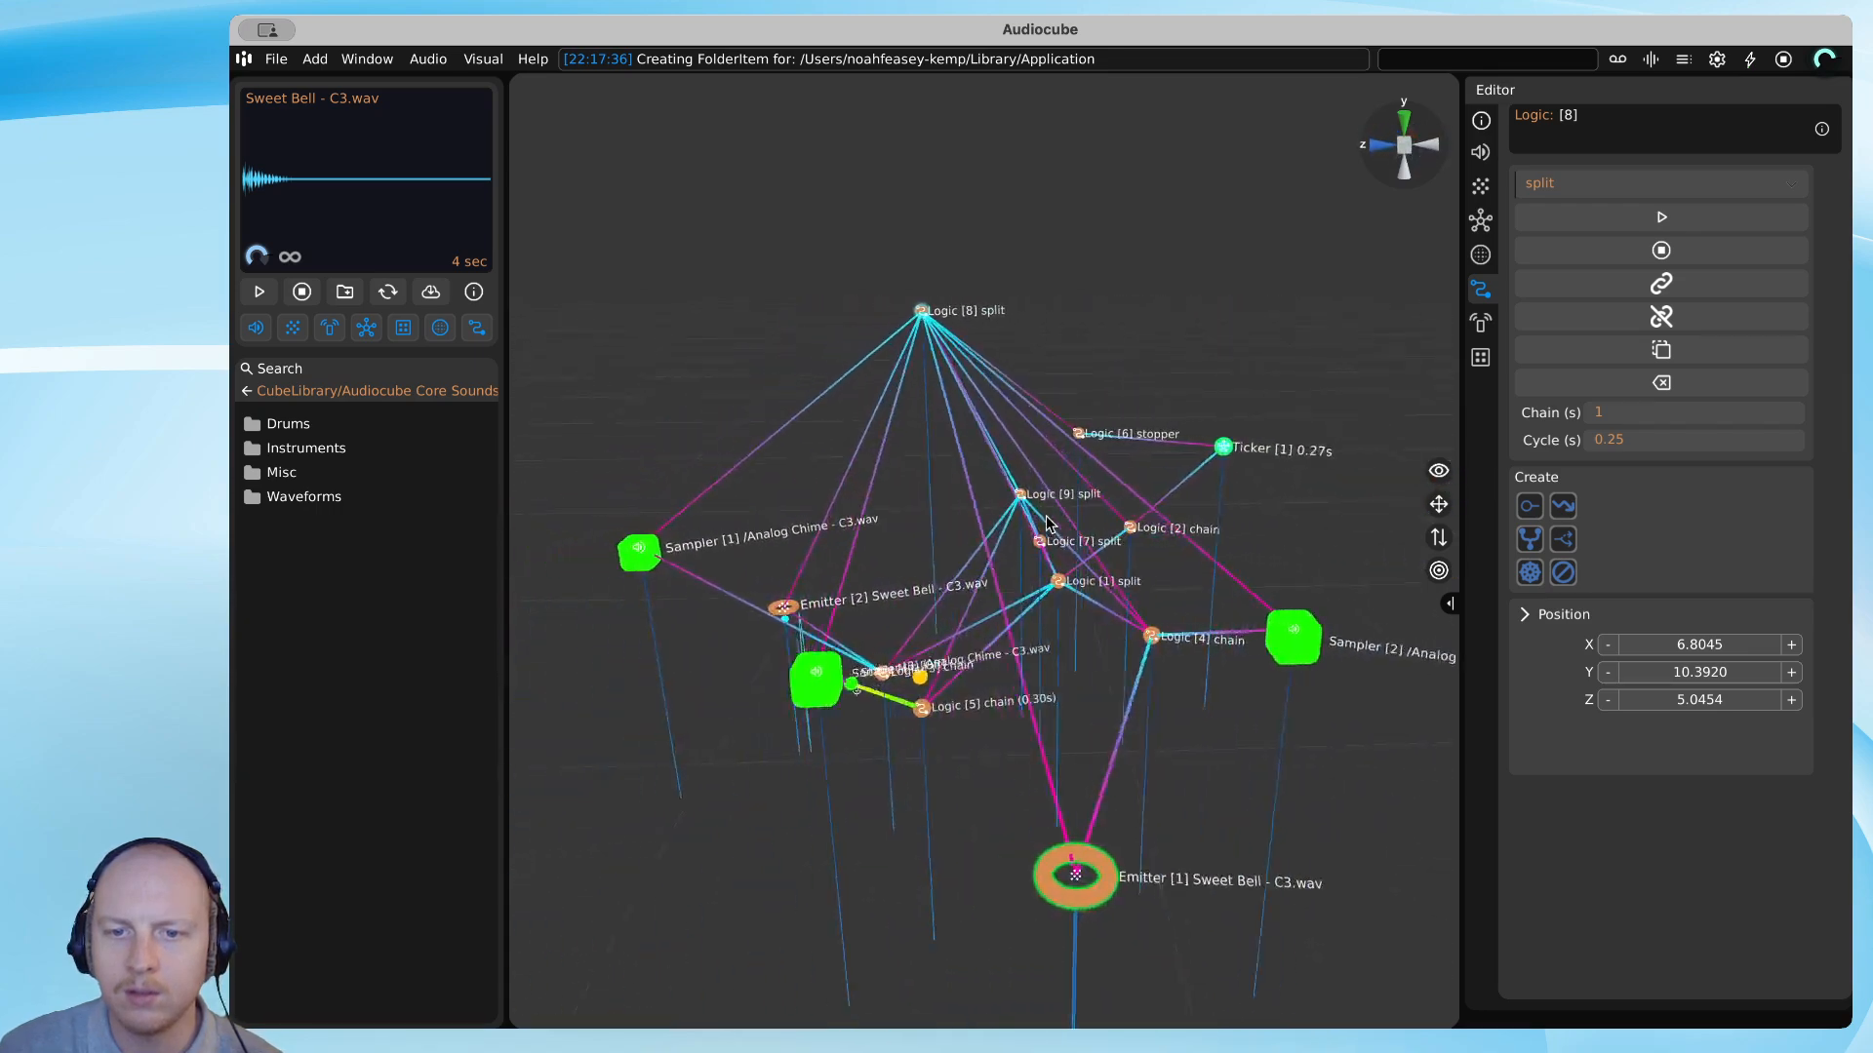
Hide the side panels and move Logic [8] much farther away from the rest of the network.
middle_drag(1048, 524, 501, 677)
key(Tab)
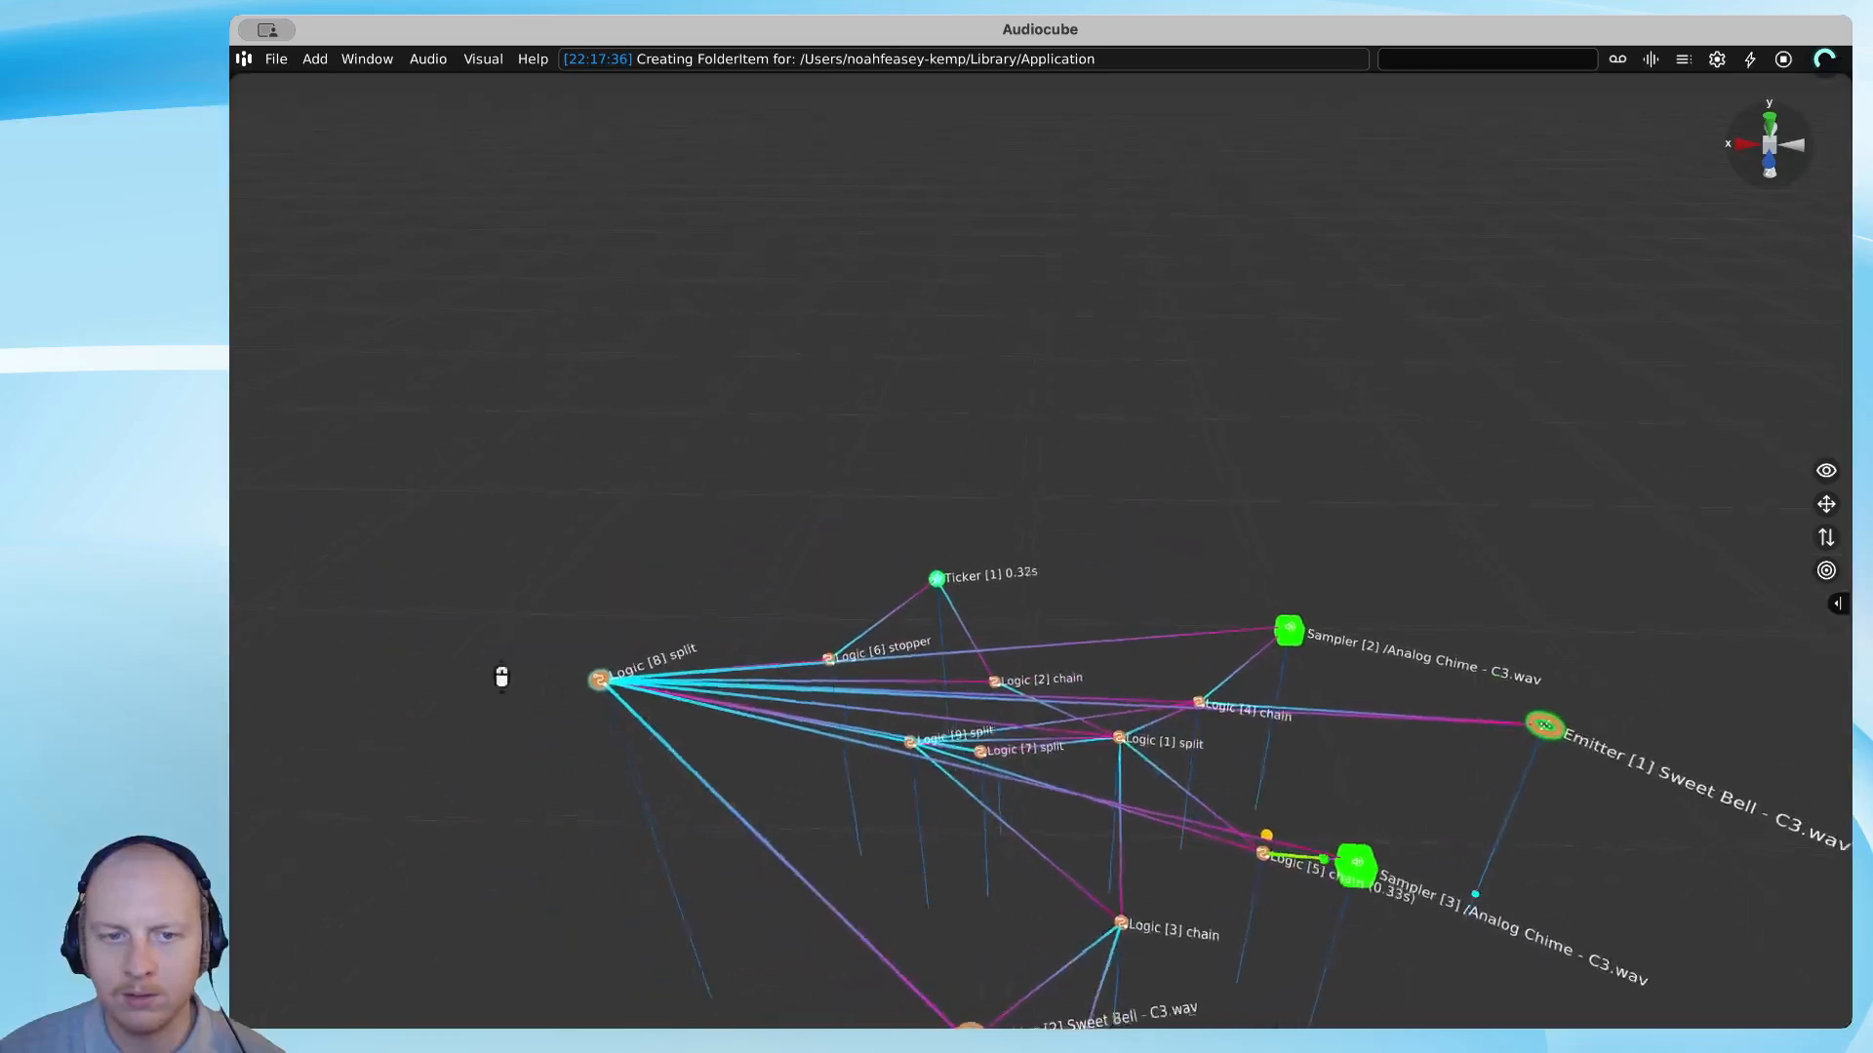
drag(634, 683, 485, 635)
scroll(1256, 965, down, 5)
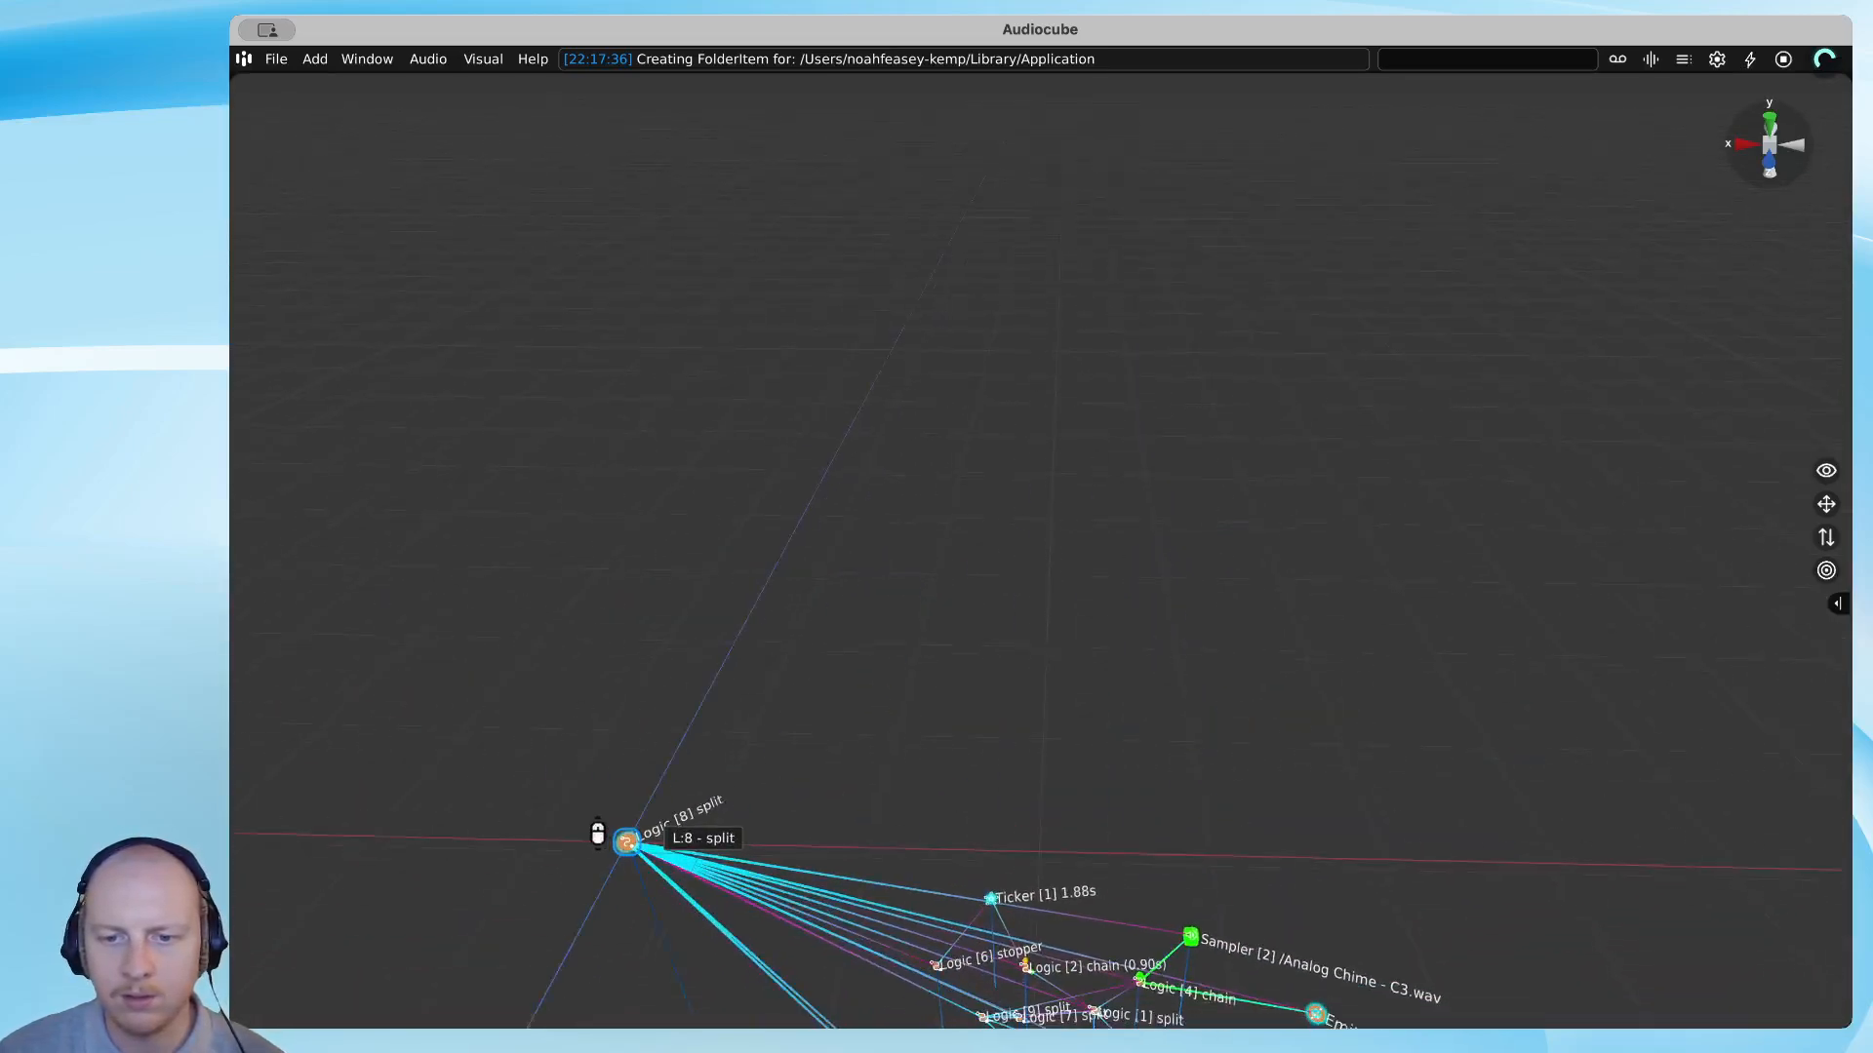
scroll(485, 635, down, 3)
middle_drag(927, 752, 1041, 524)
scroll(1077, 767, up, 3)
scroll(1072, 757, up, 3)
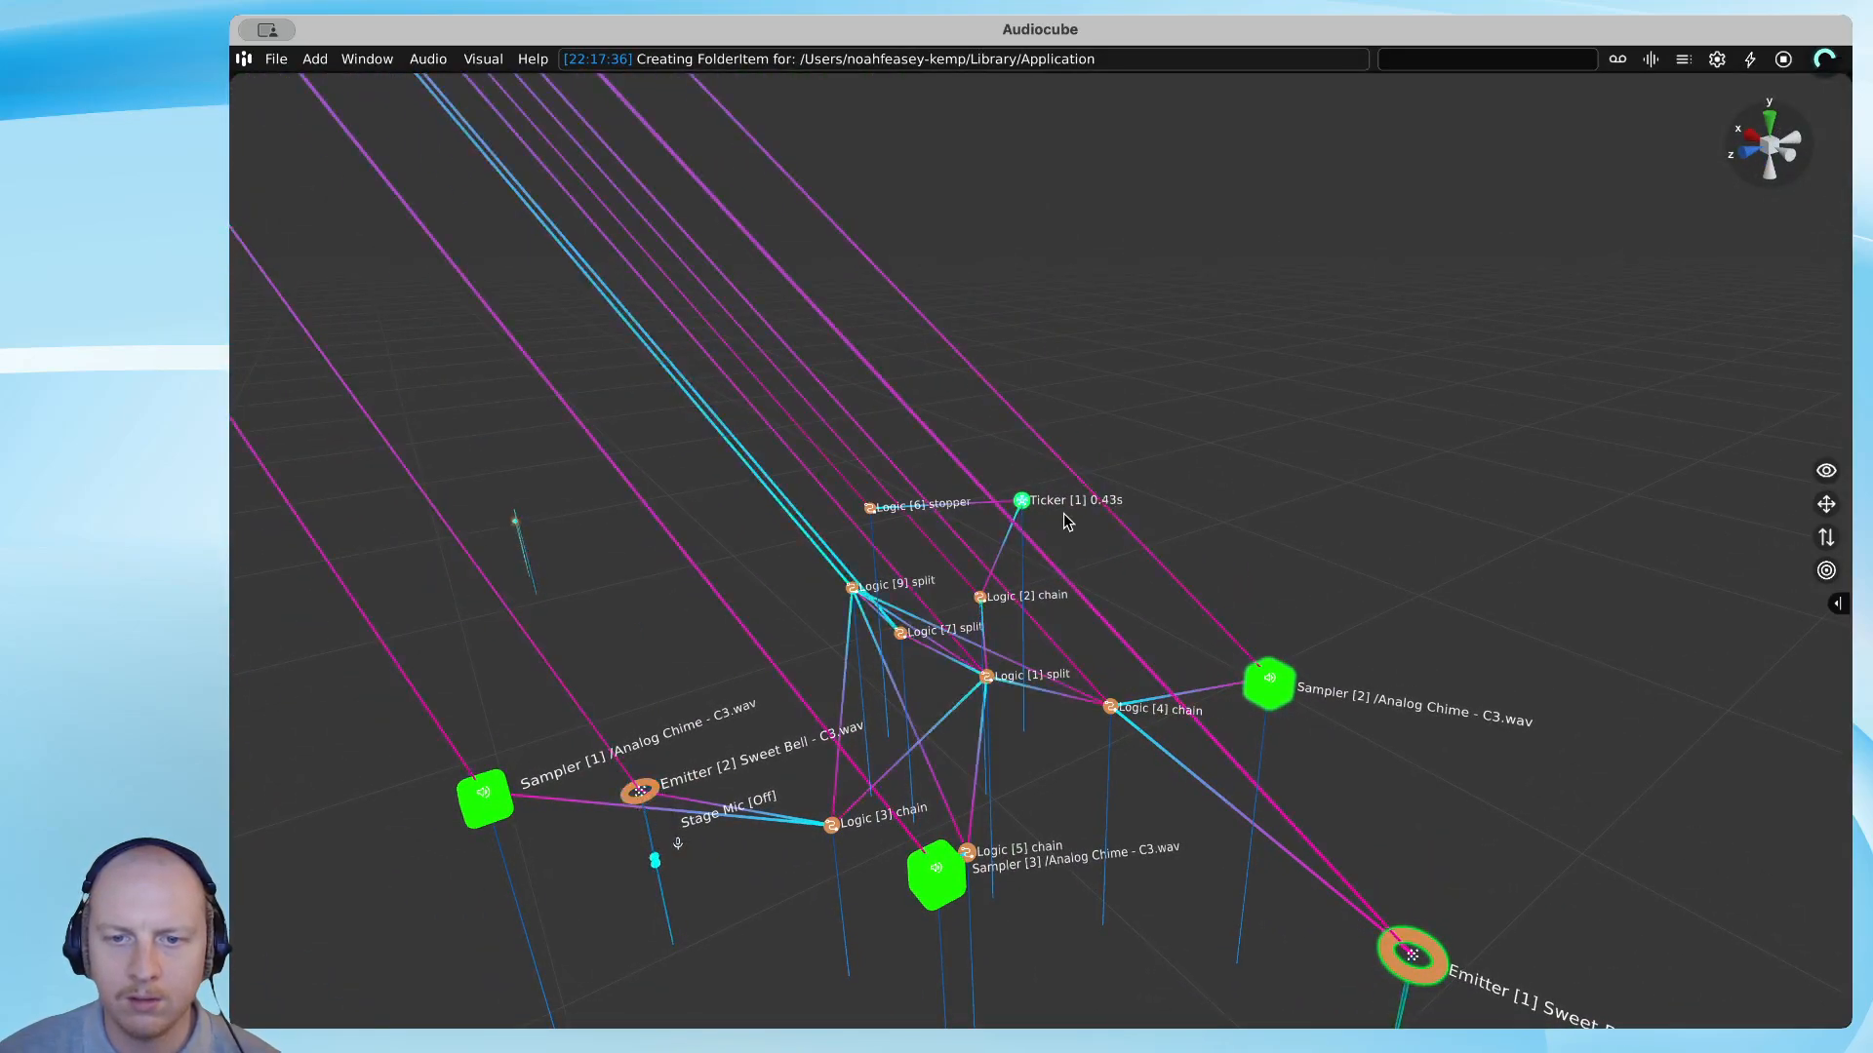
Show the editor for Sampler [2], lower its pitch to 0.13 and preview its sound.
key(d)
key(d)
key(s)
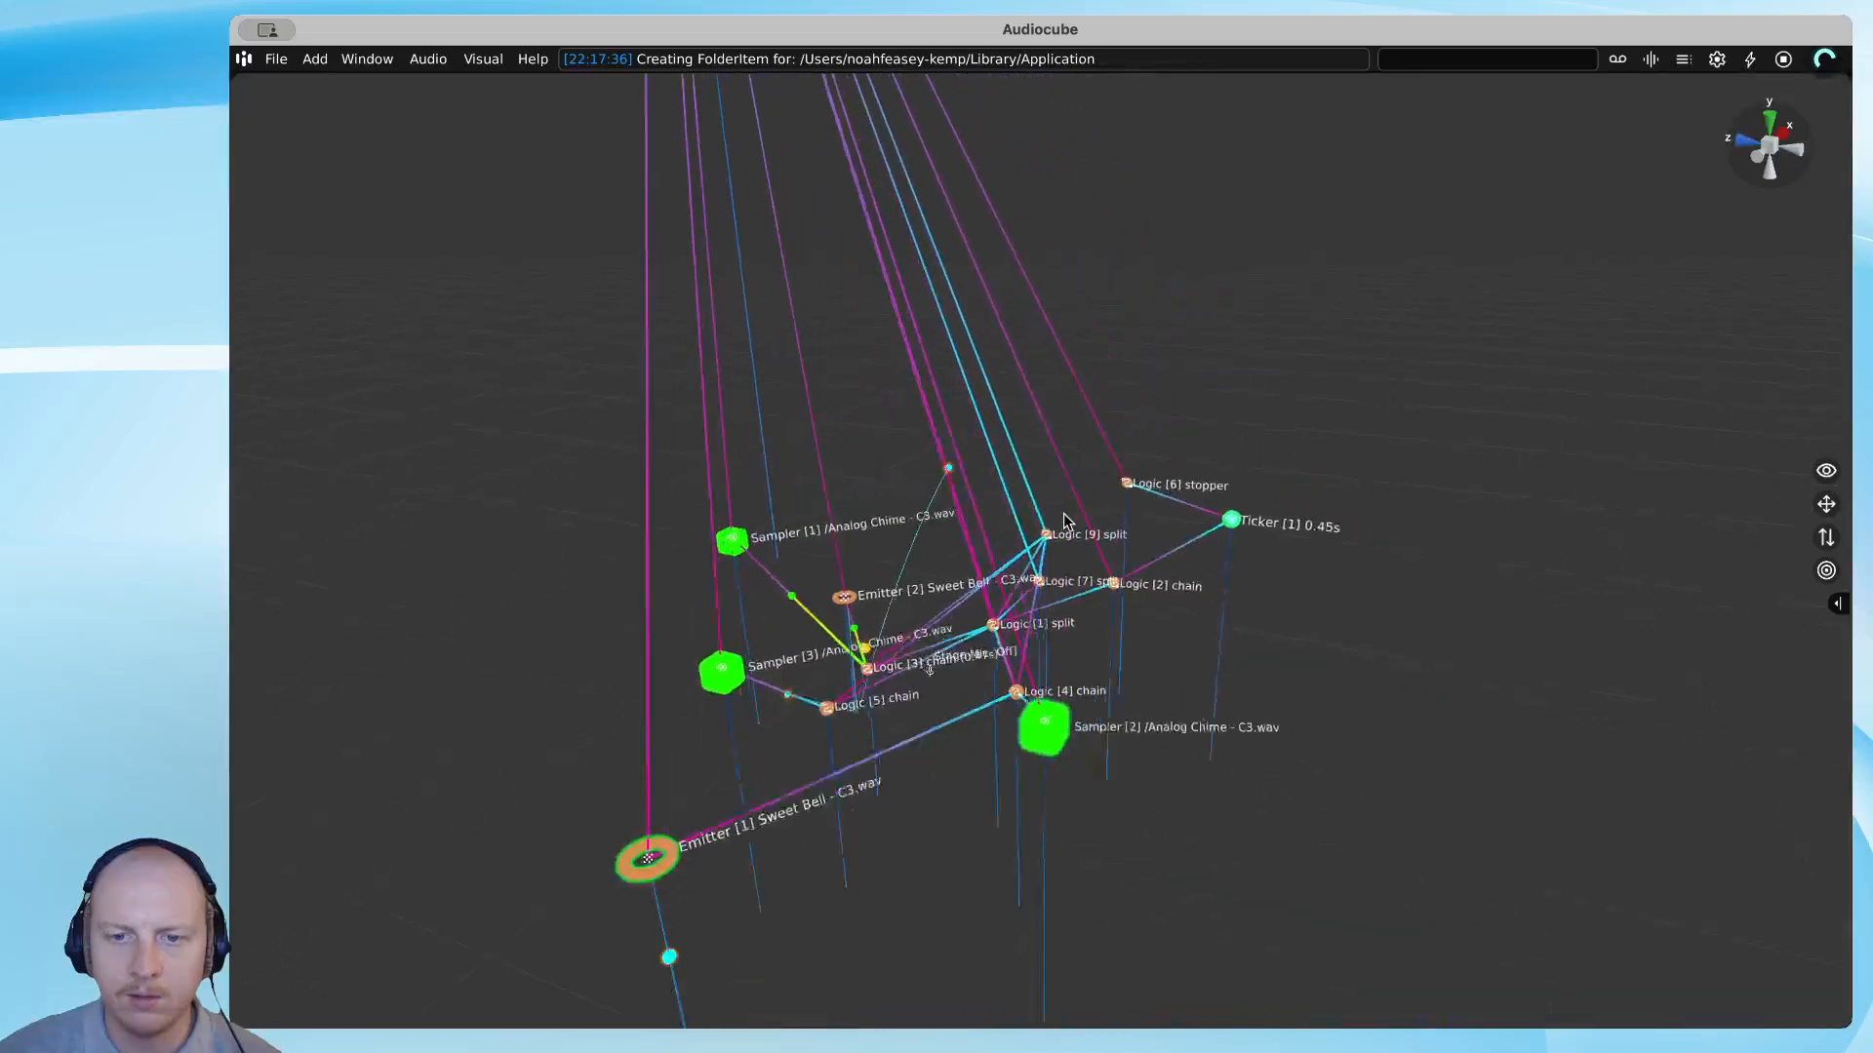
right_drag(1064, 514, 788, 448)
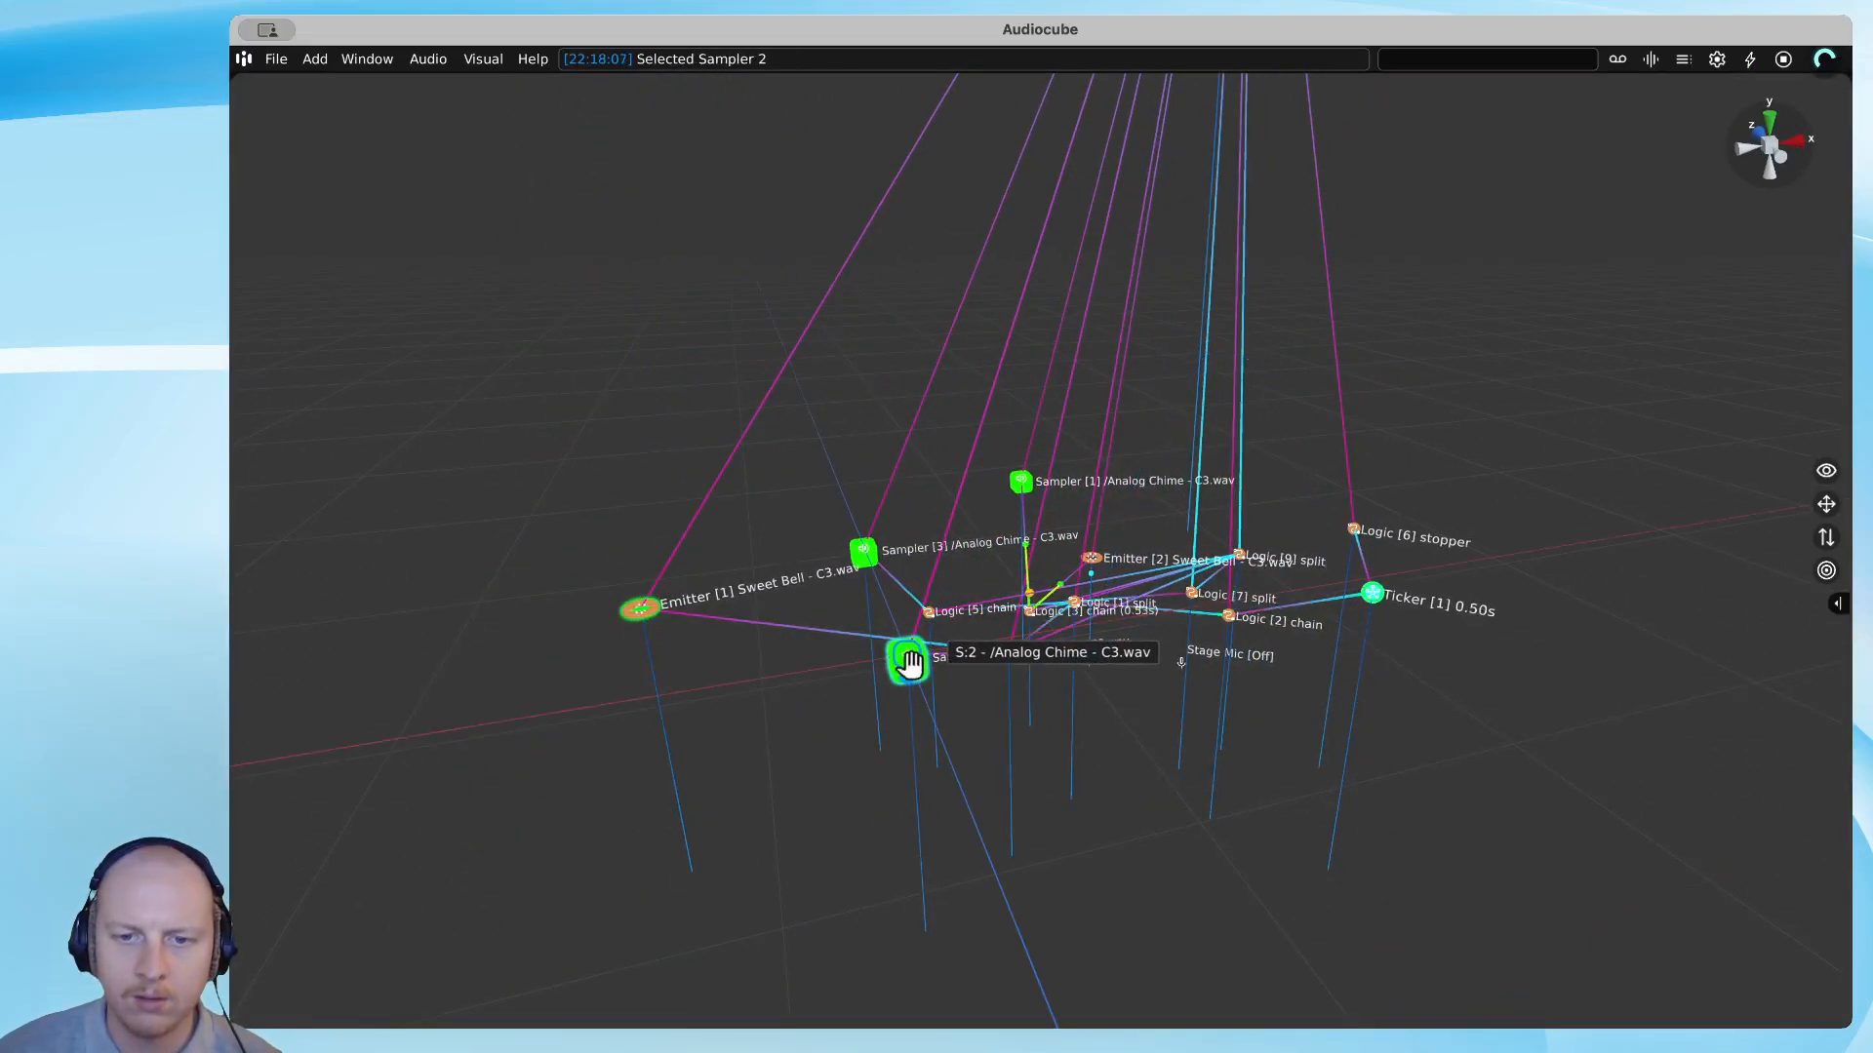
click(1838, 599)
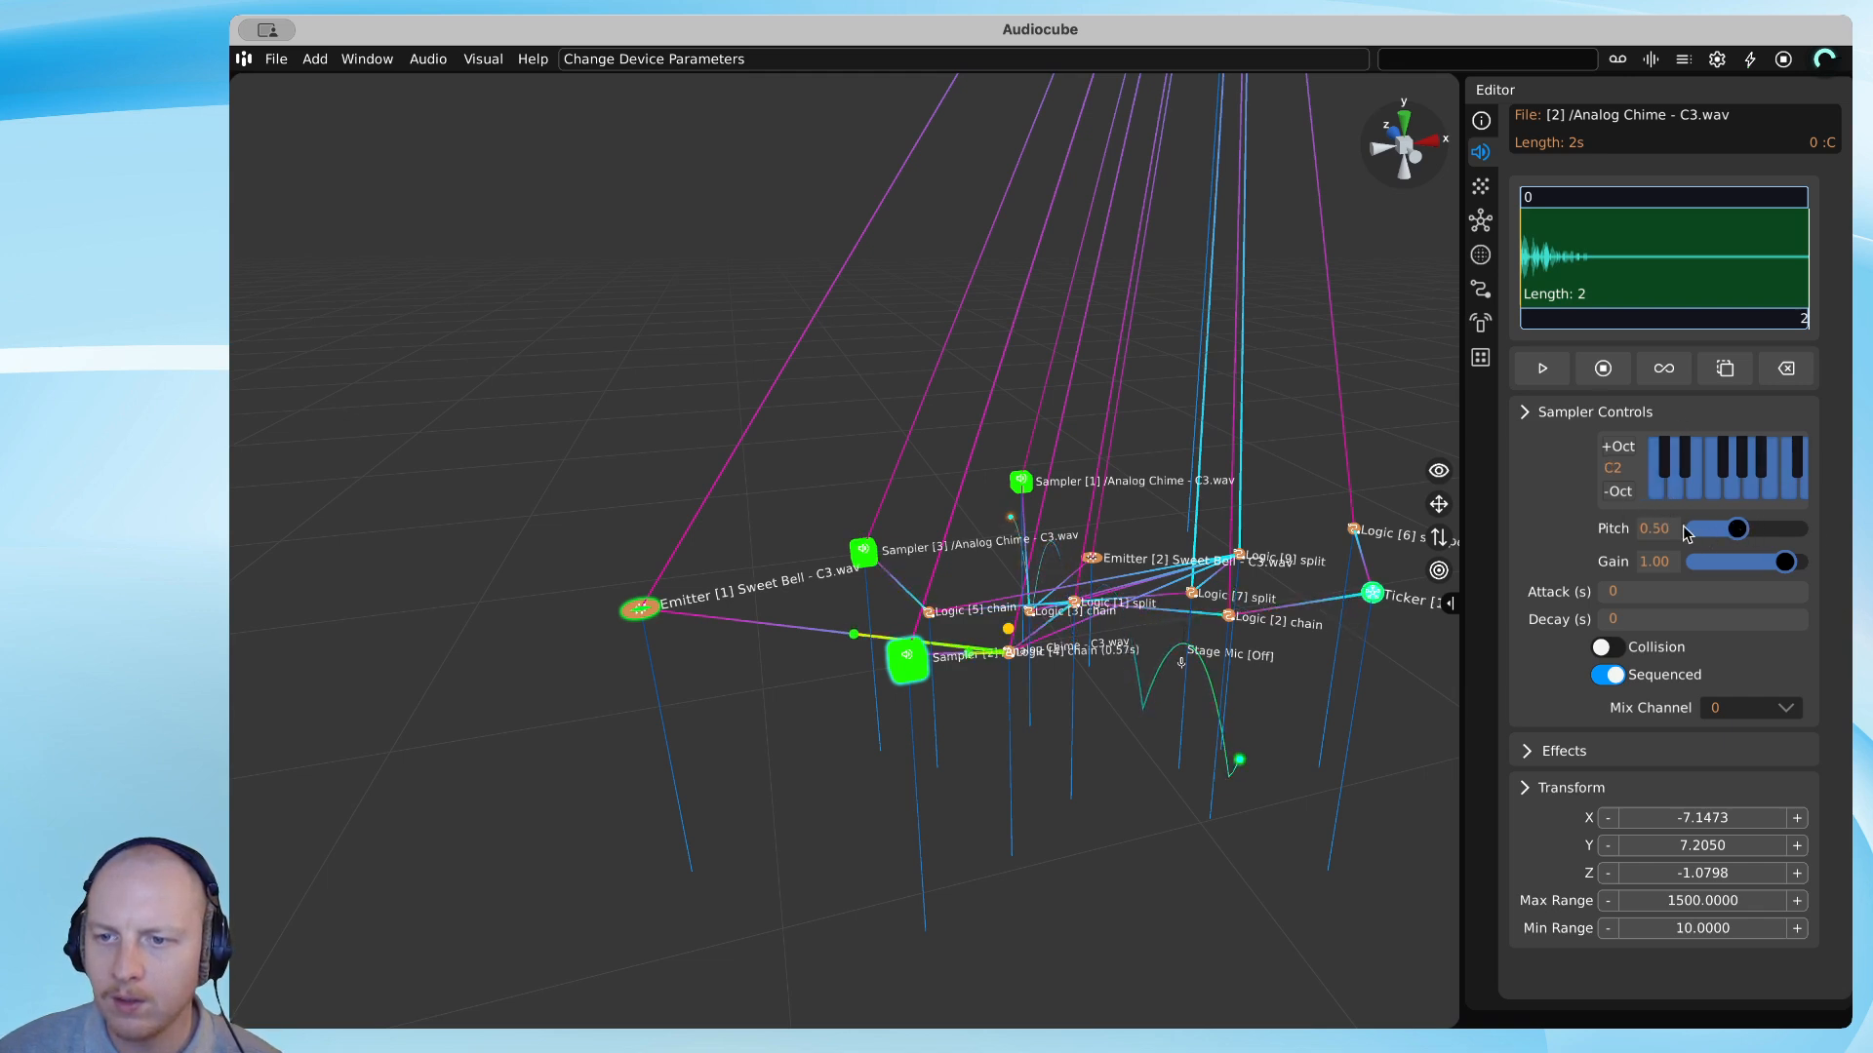
click(1542, 369)
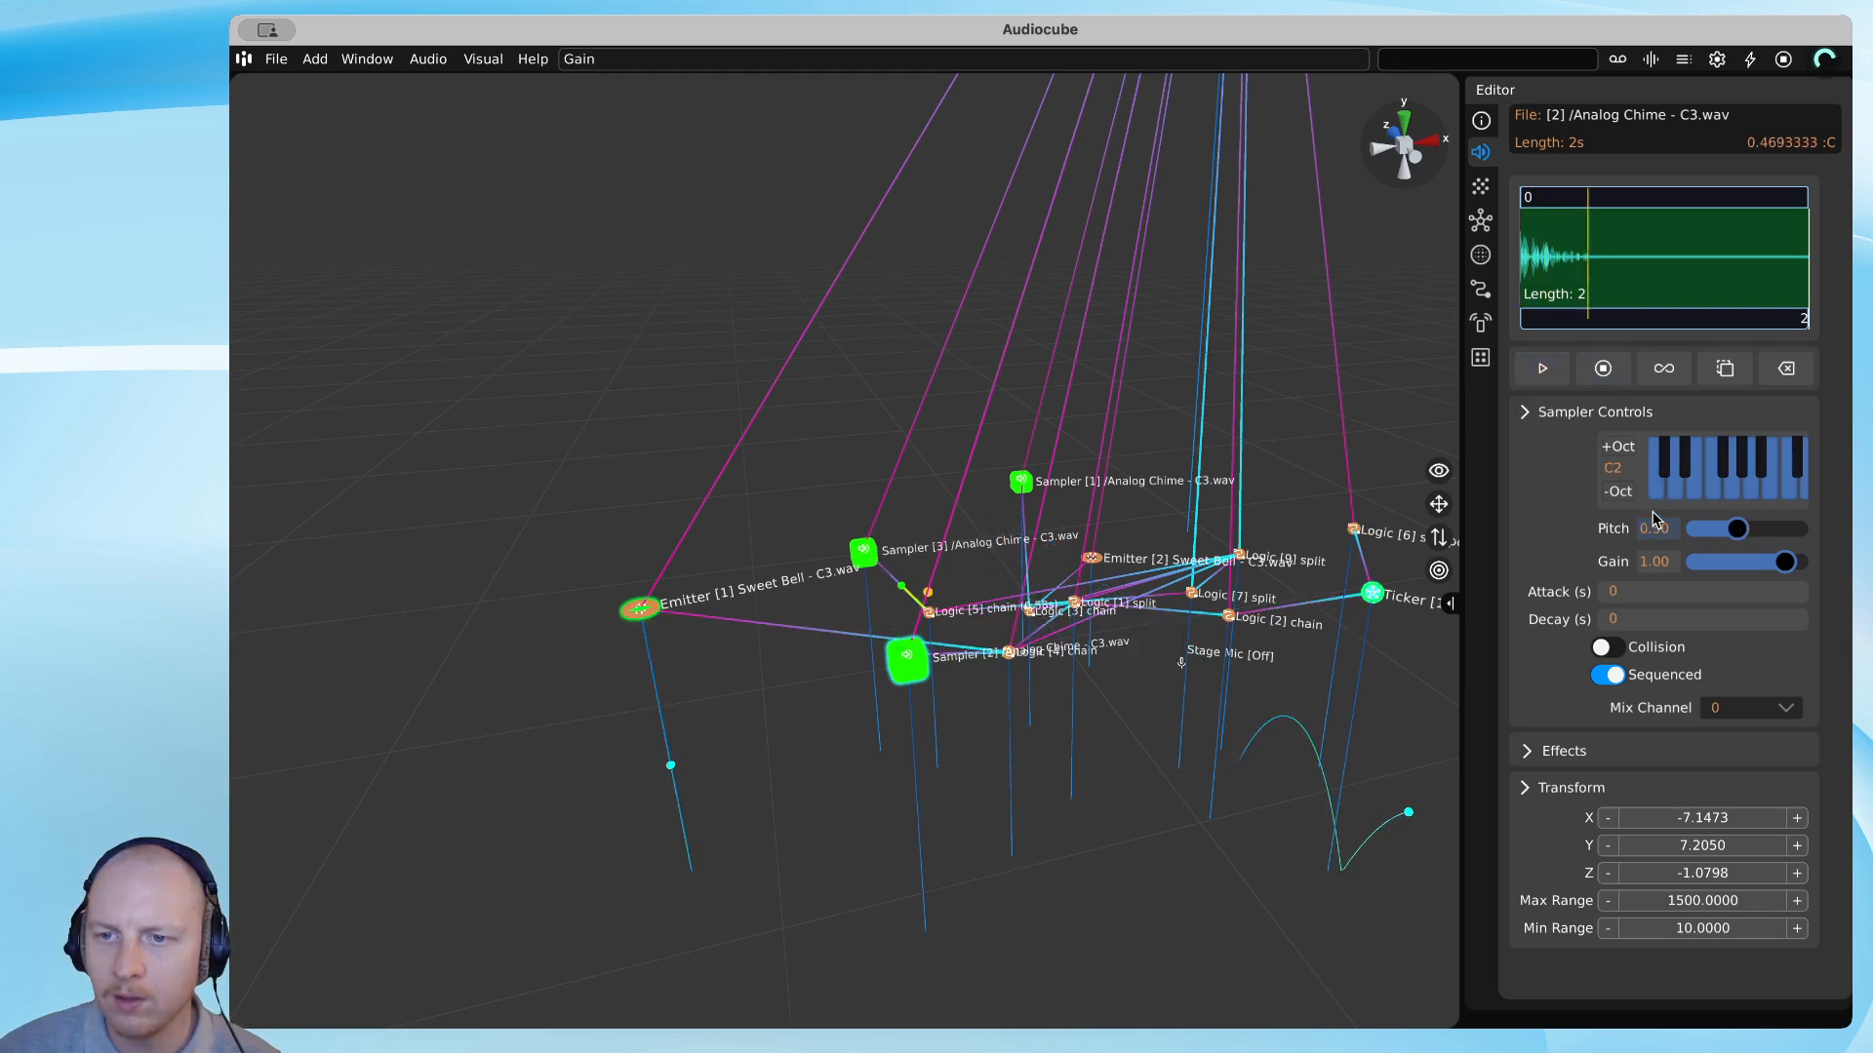
click(1533, 380)
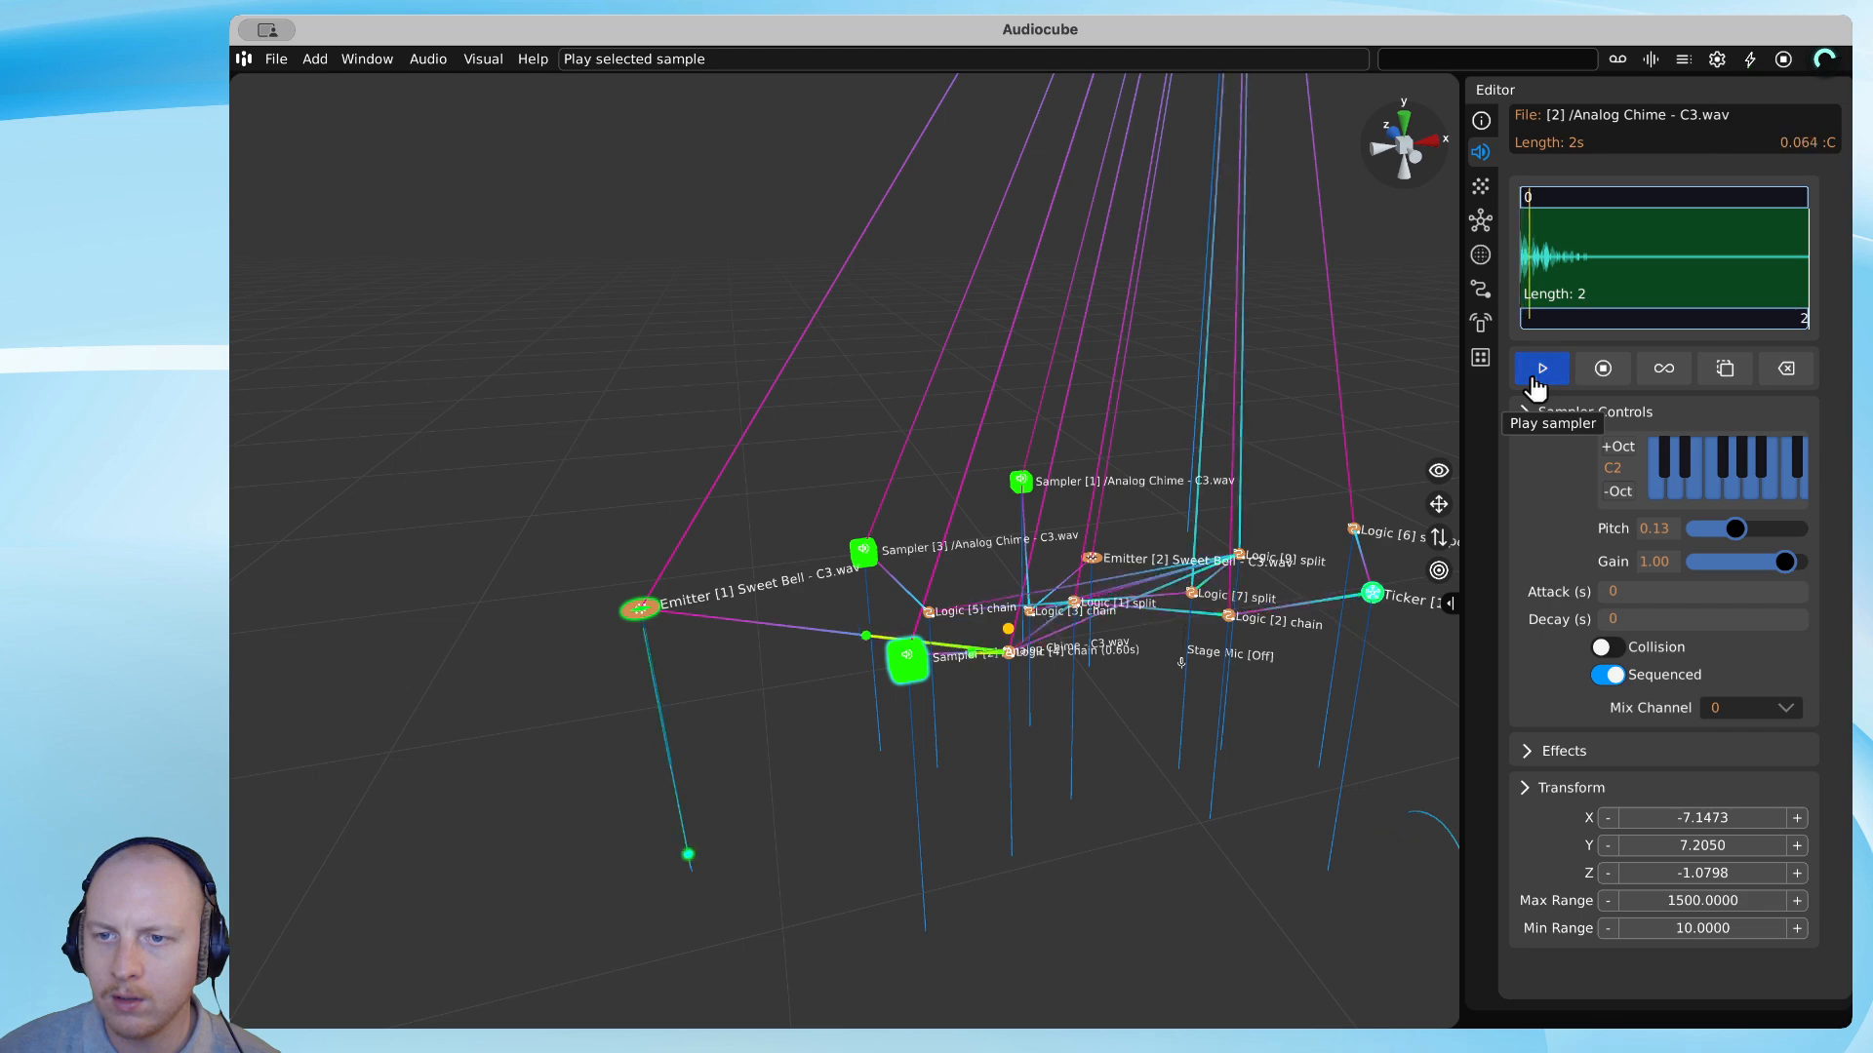
Set the note of Sampler [2] to D2 and preview its sound.
key(w)
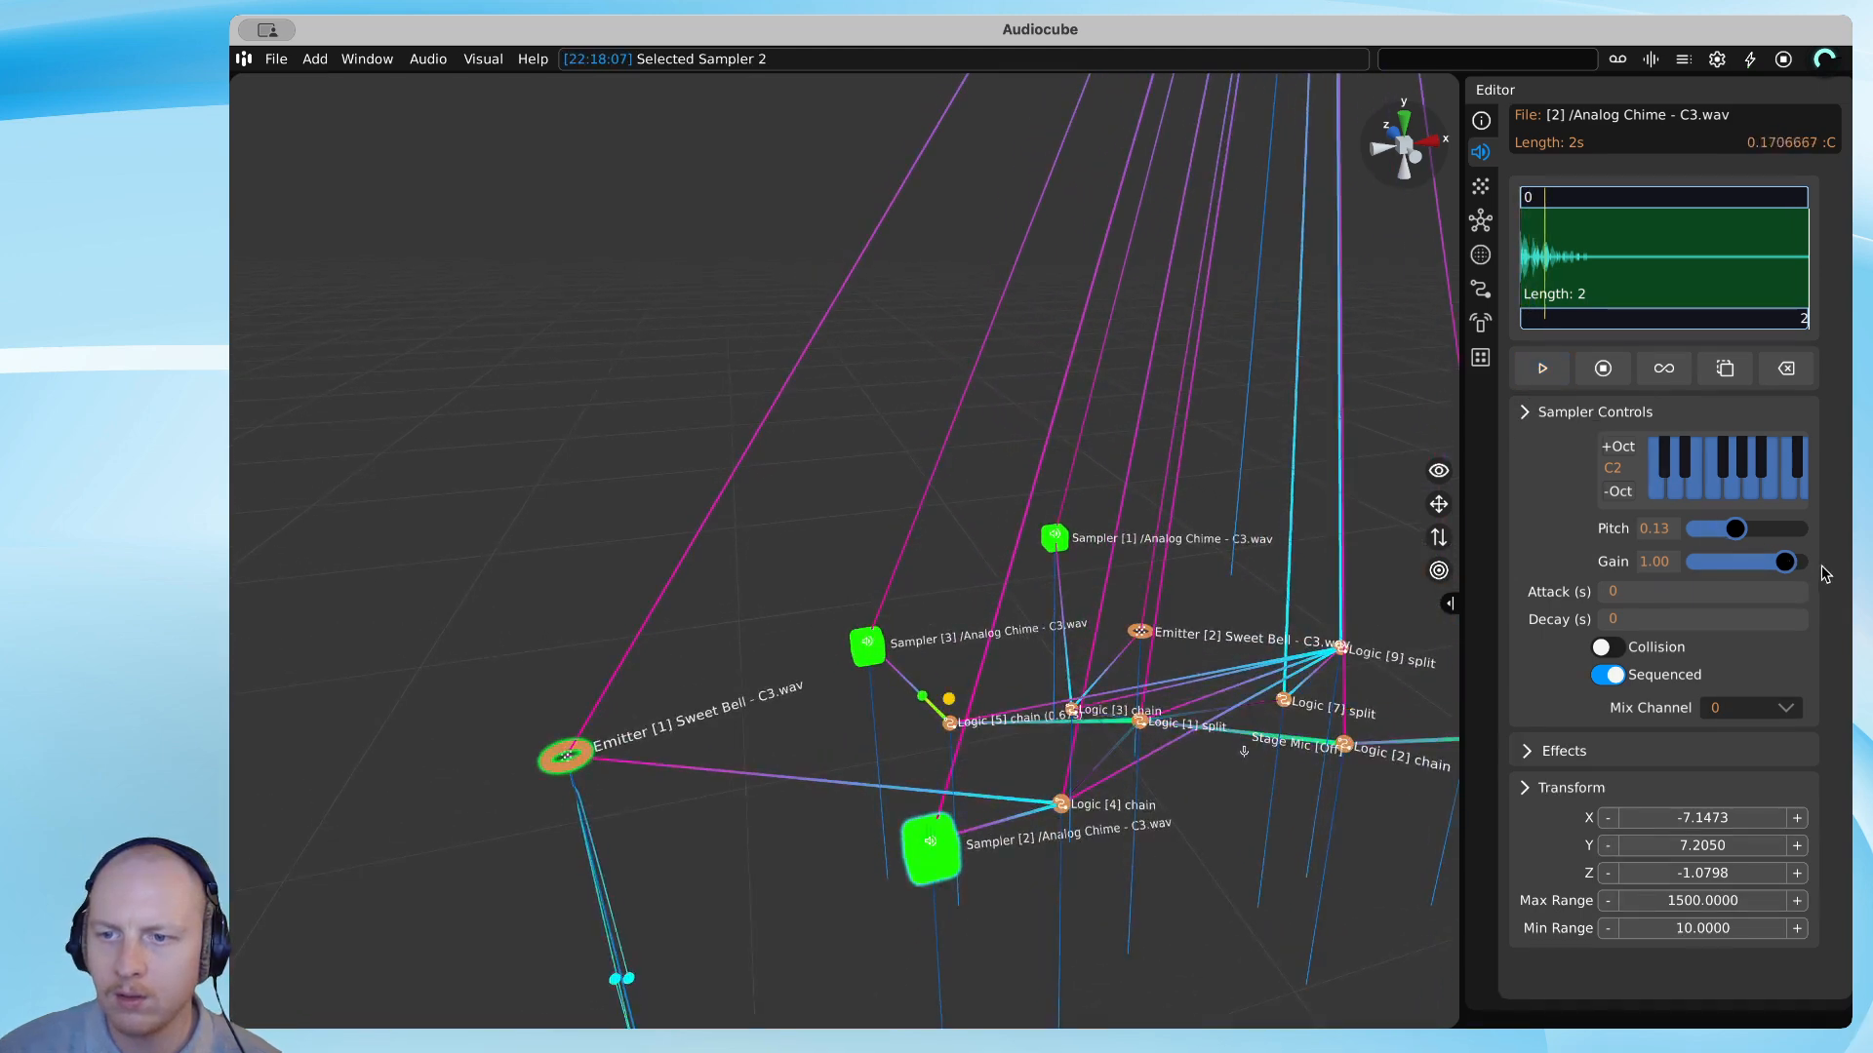
key(d)
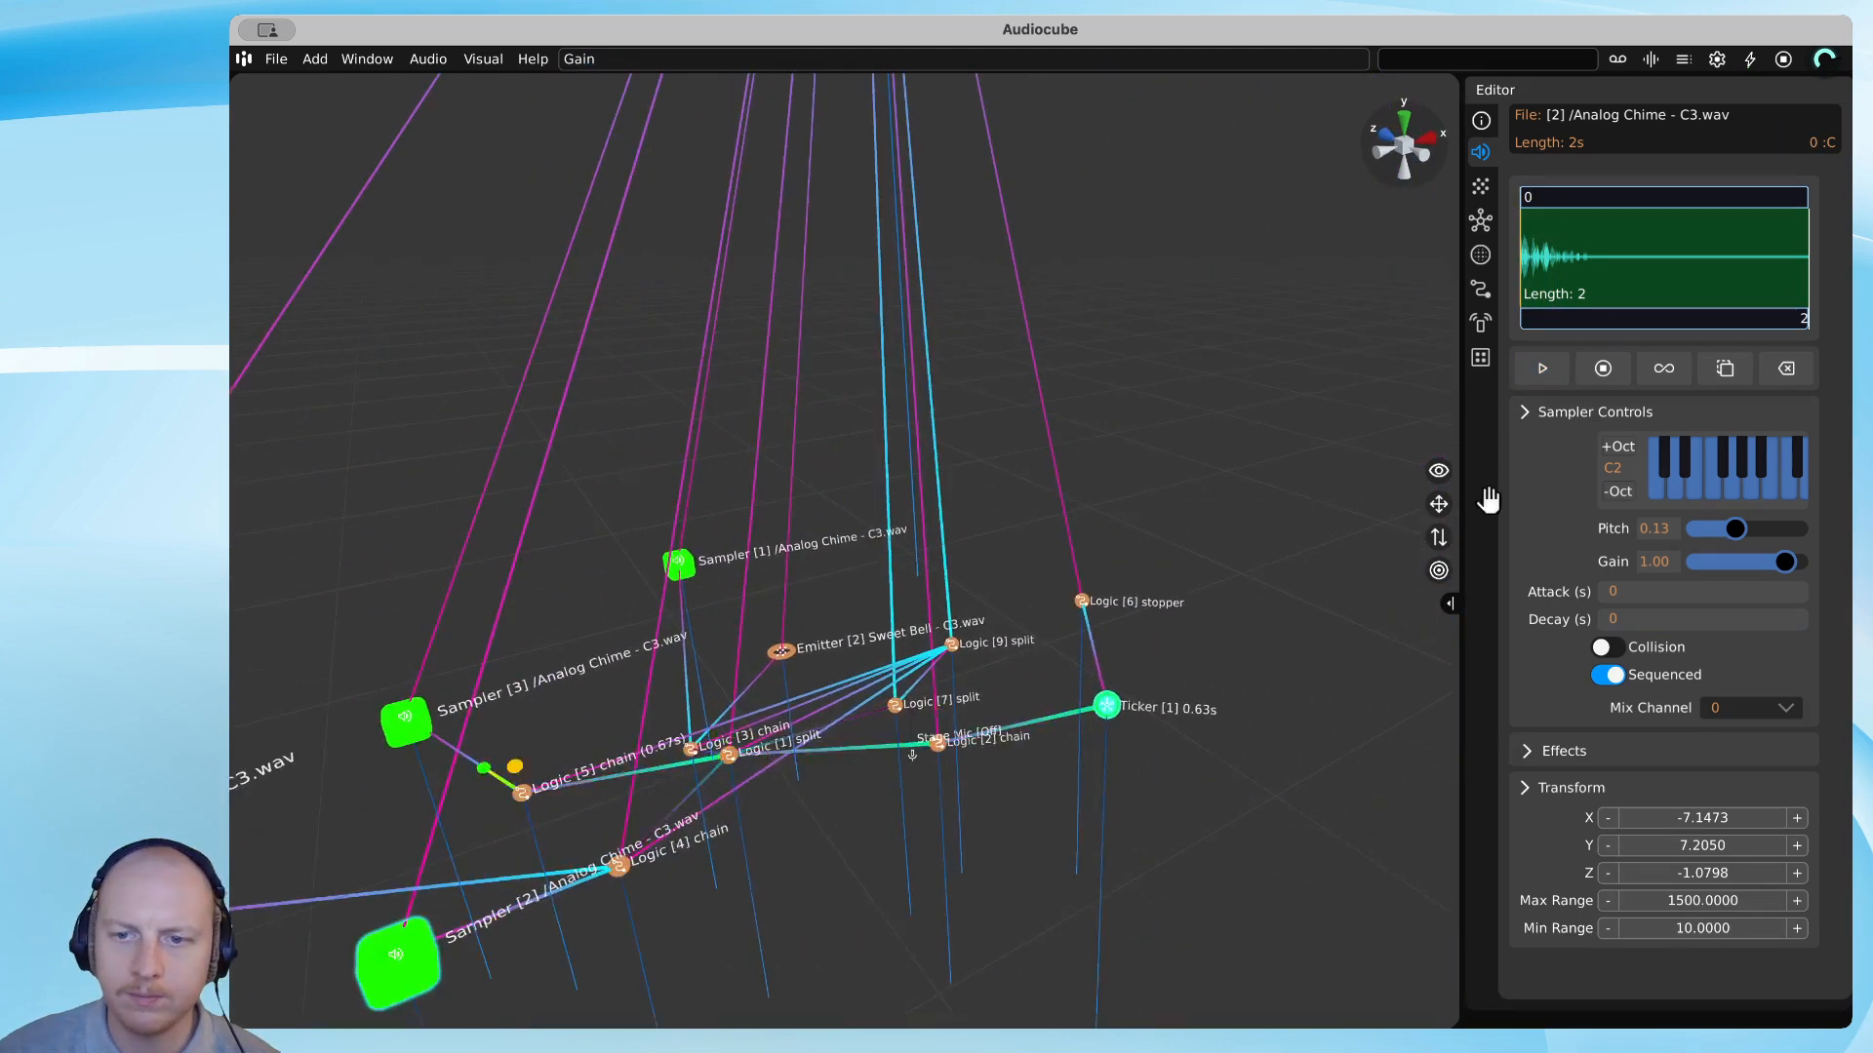
click(1616, 493)
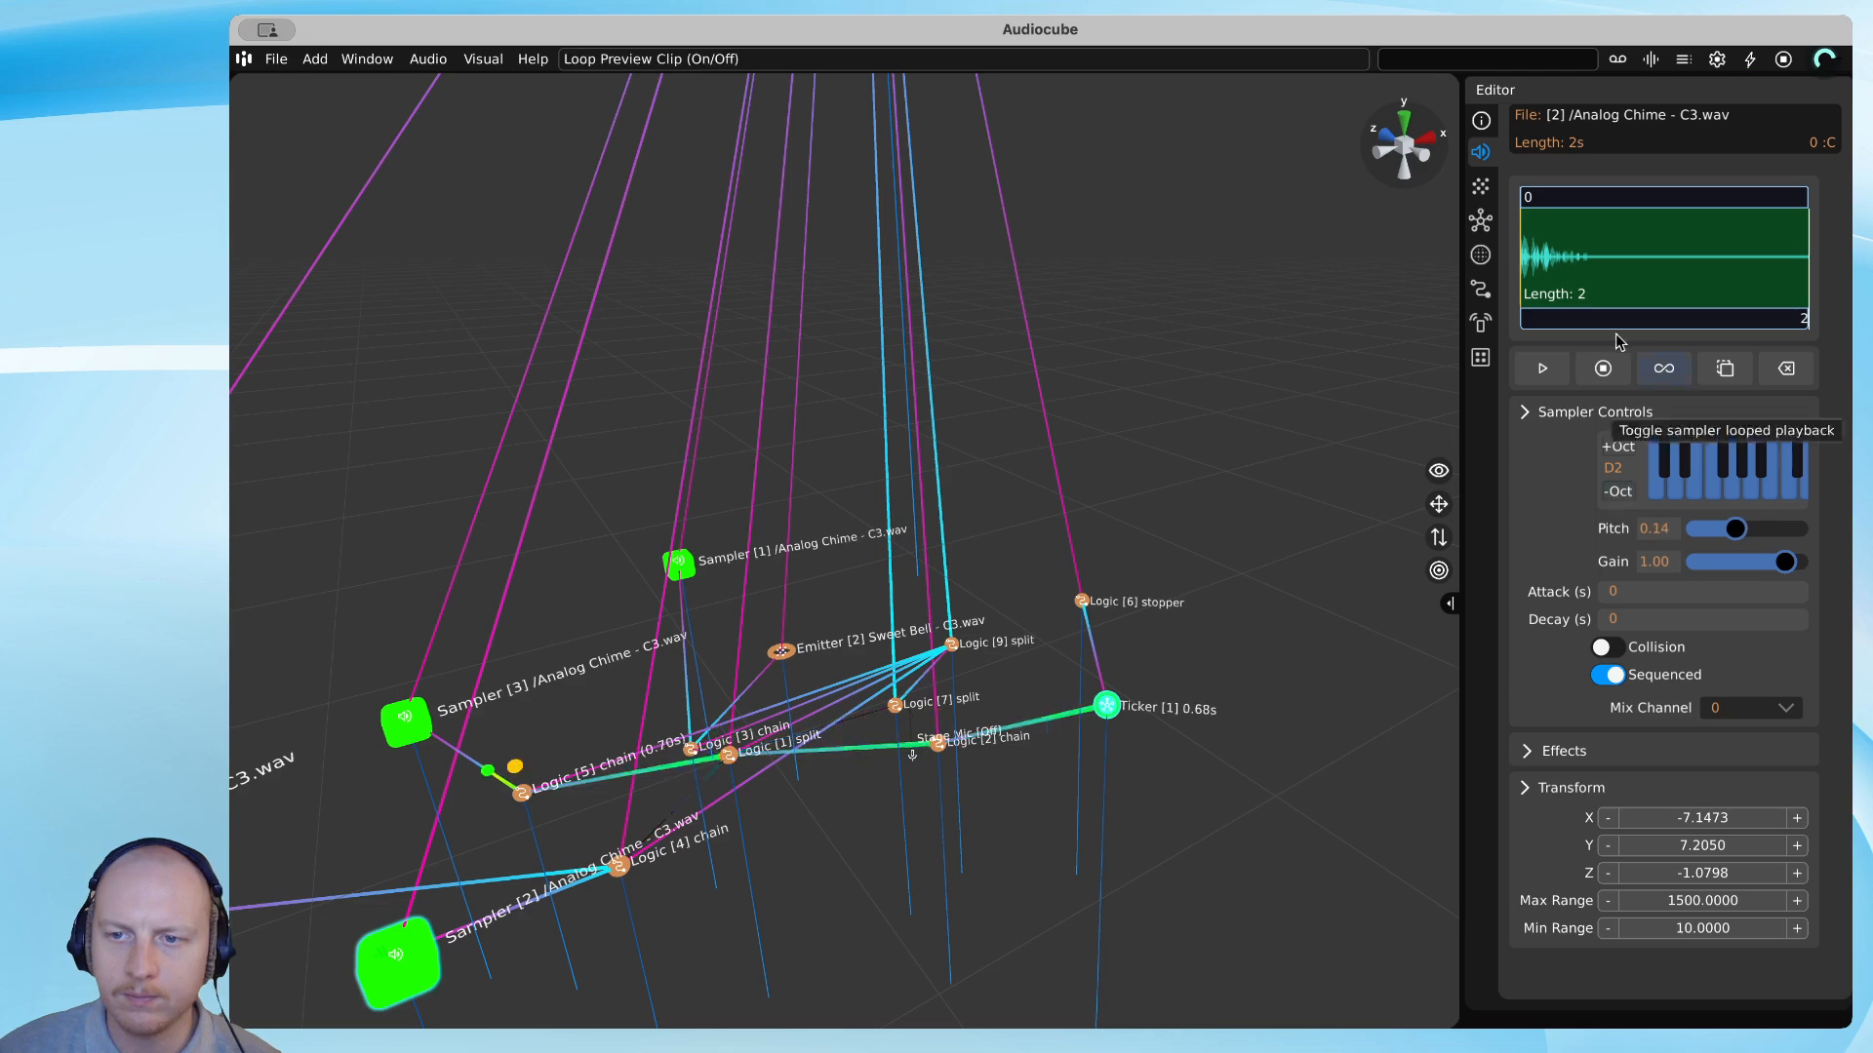
click(1541, 370)
key(a)
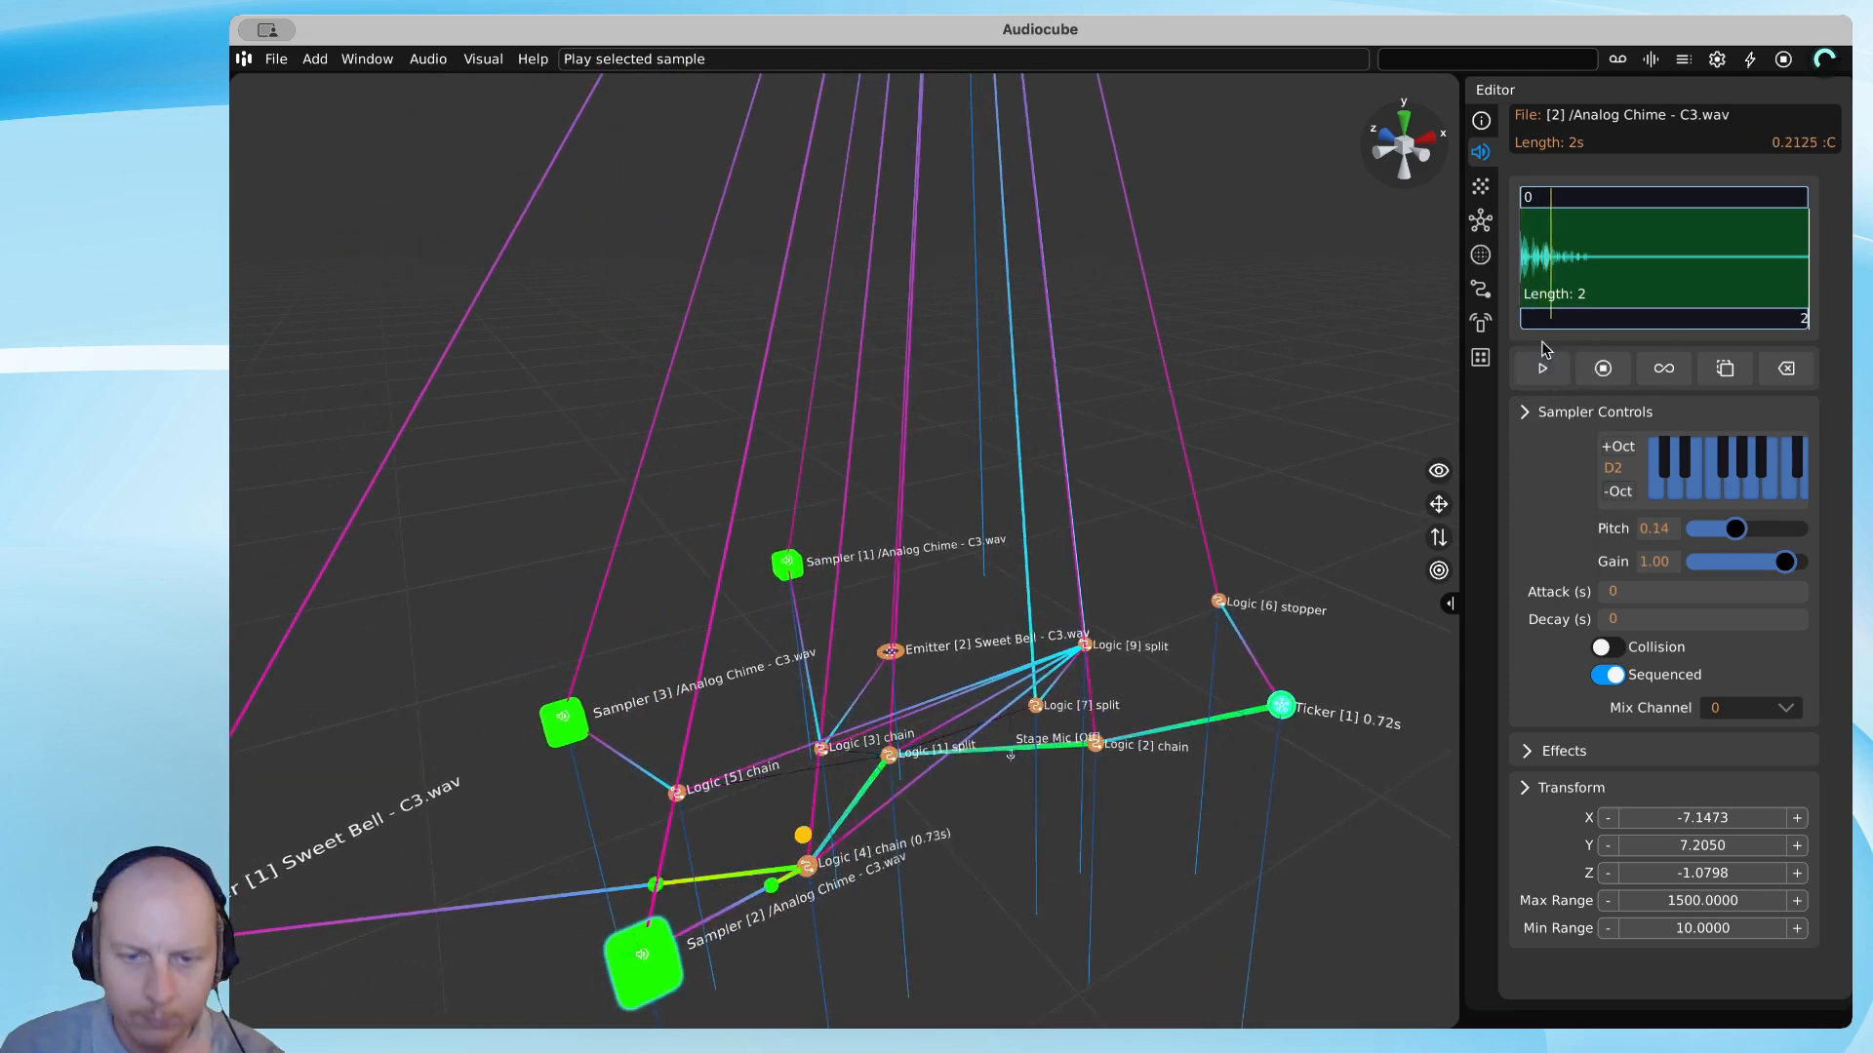
Inspect Ticker [1] and the stopper Logic [6] while the network plays.
key(s)
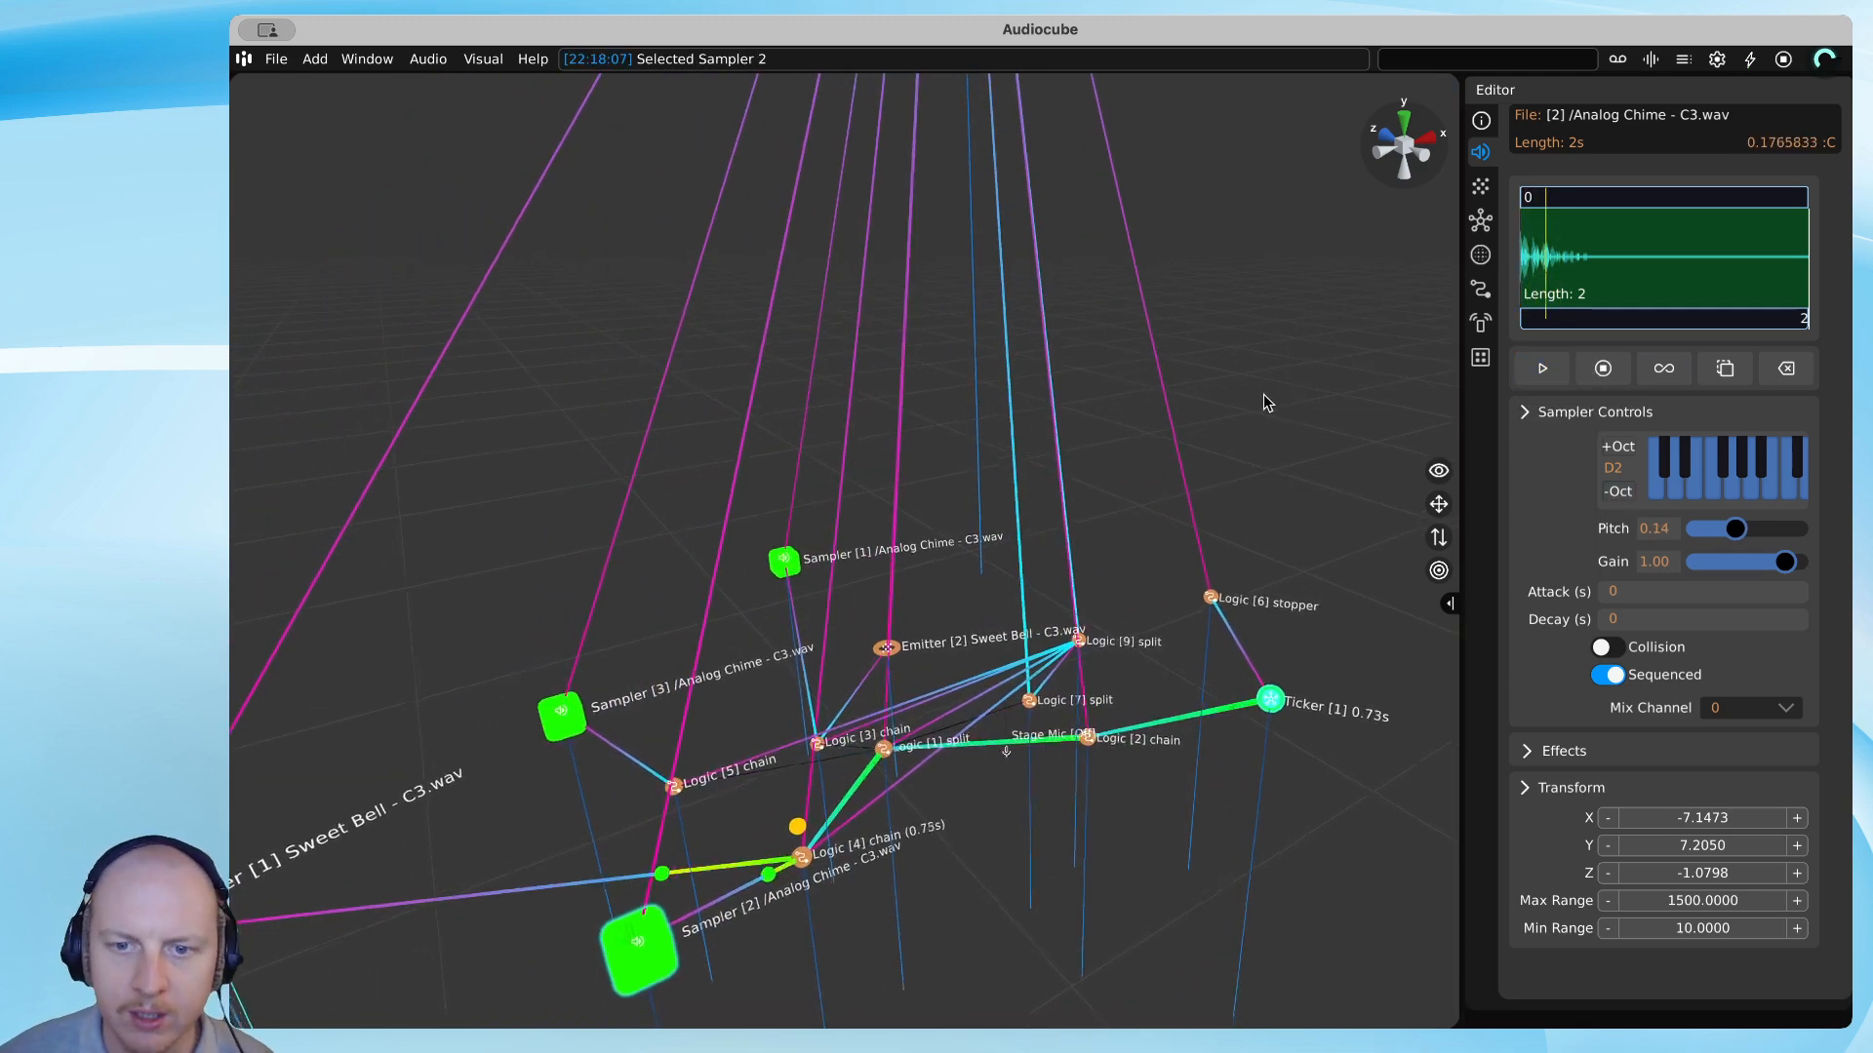
key(q)
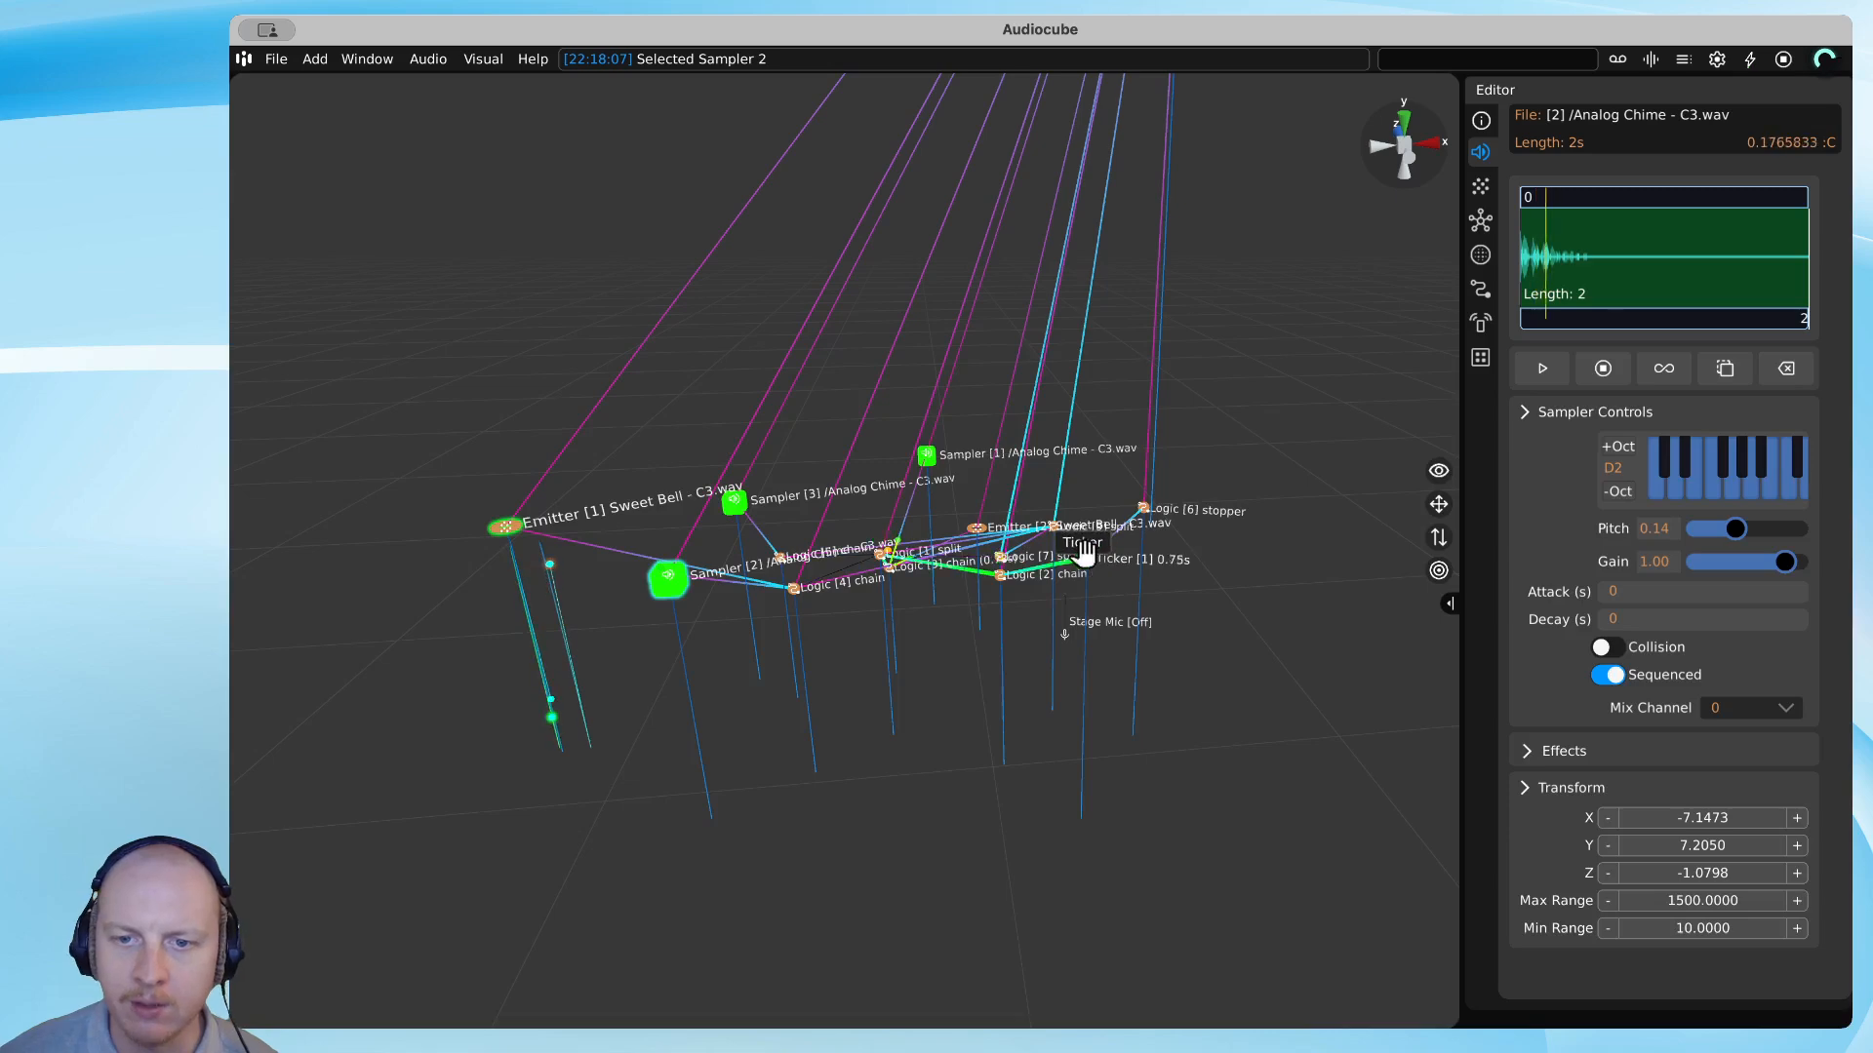
click(1084, 552)
click(1002, 568)
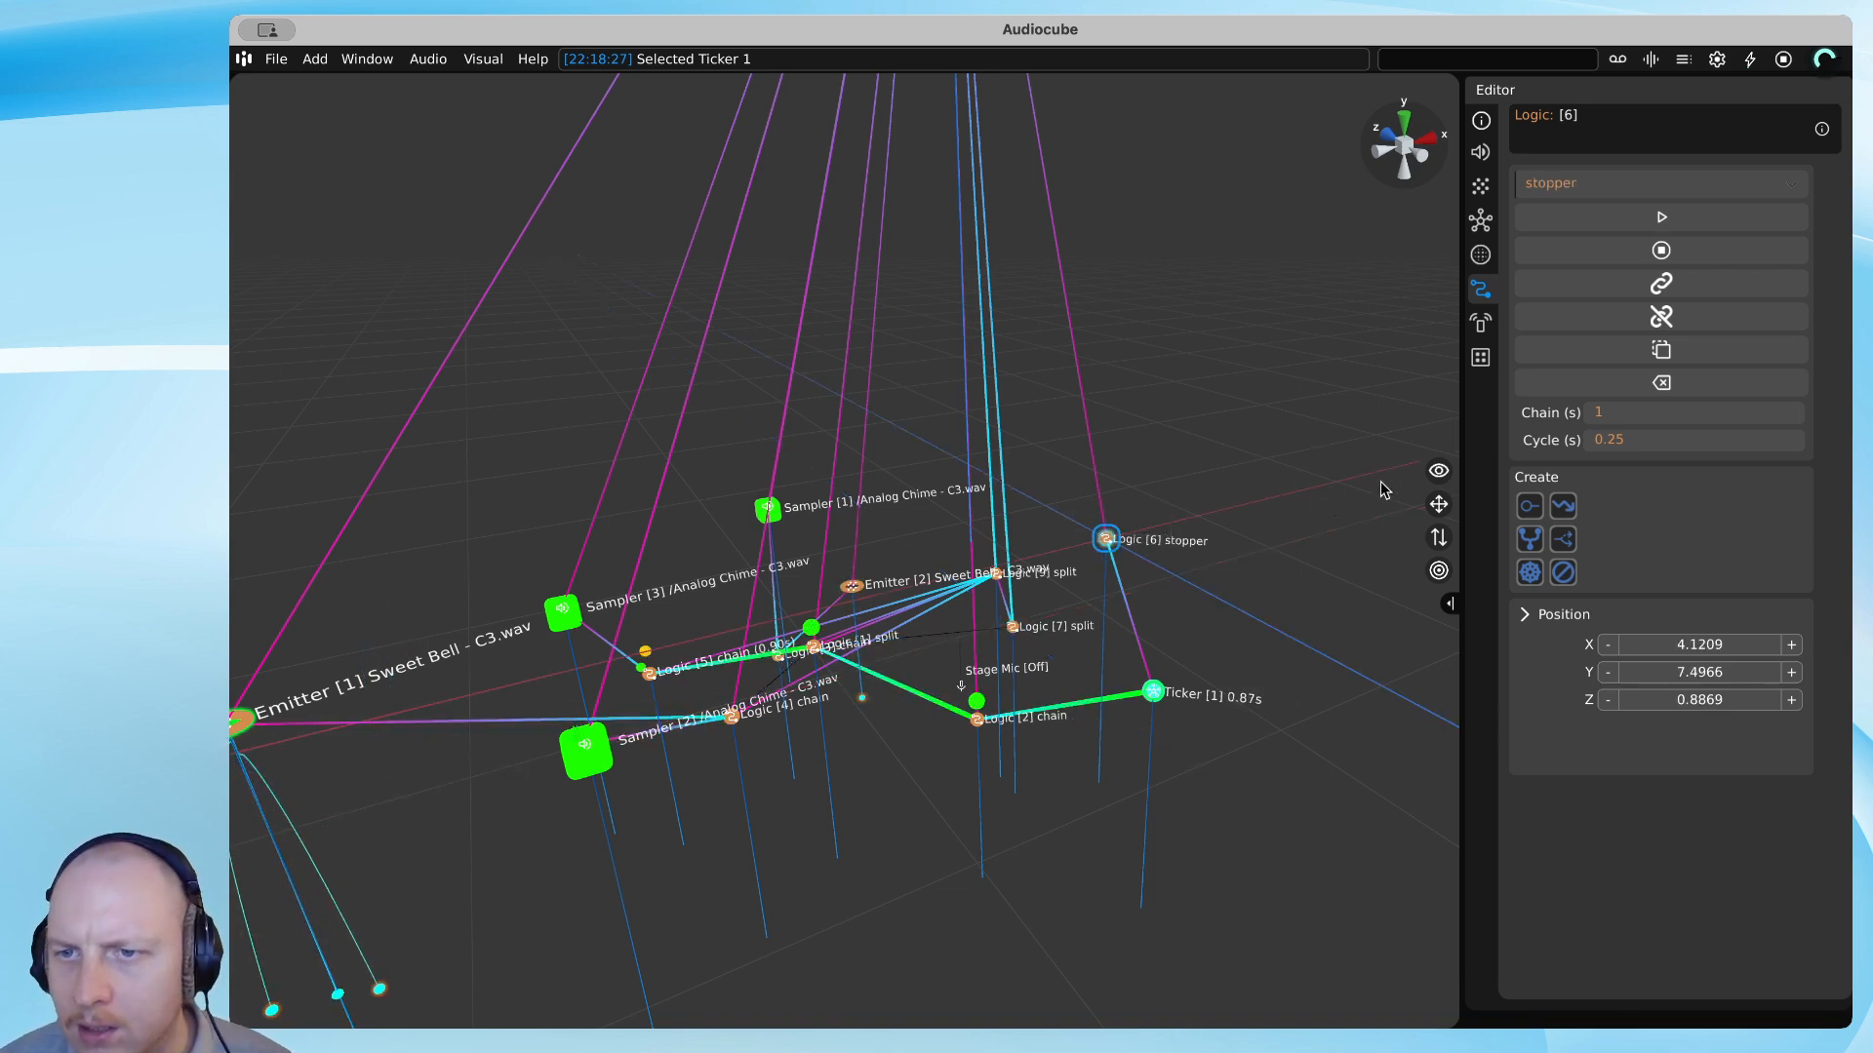
key(d)
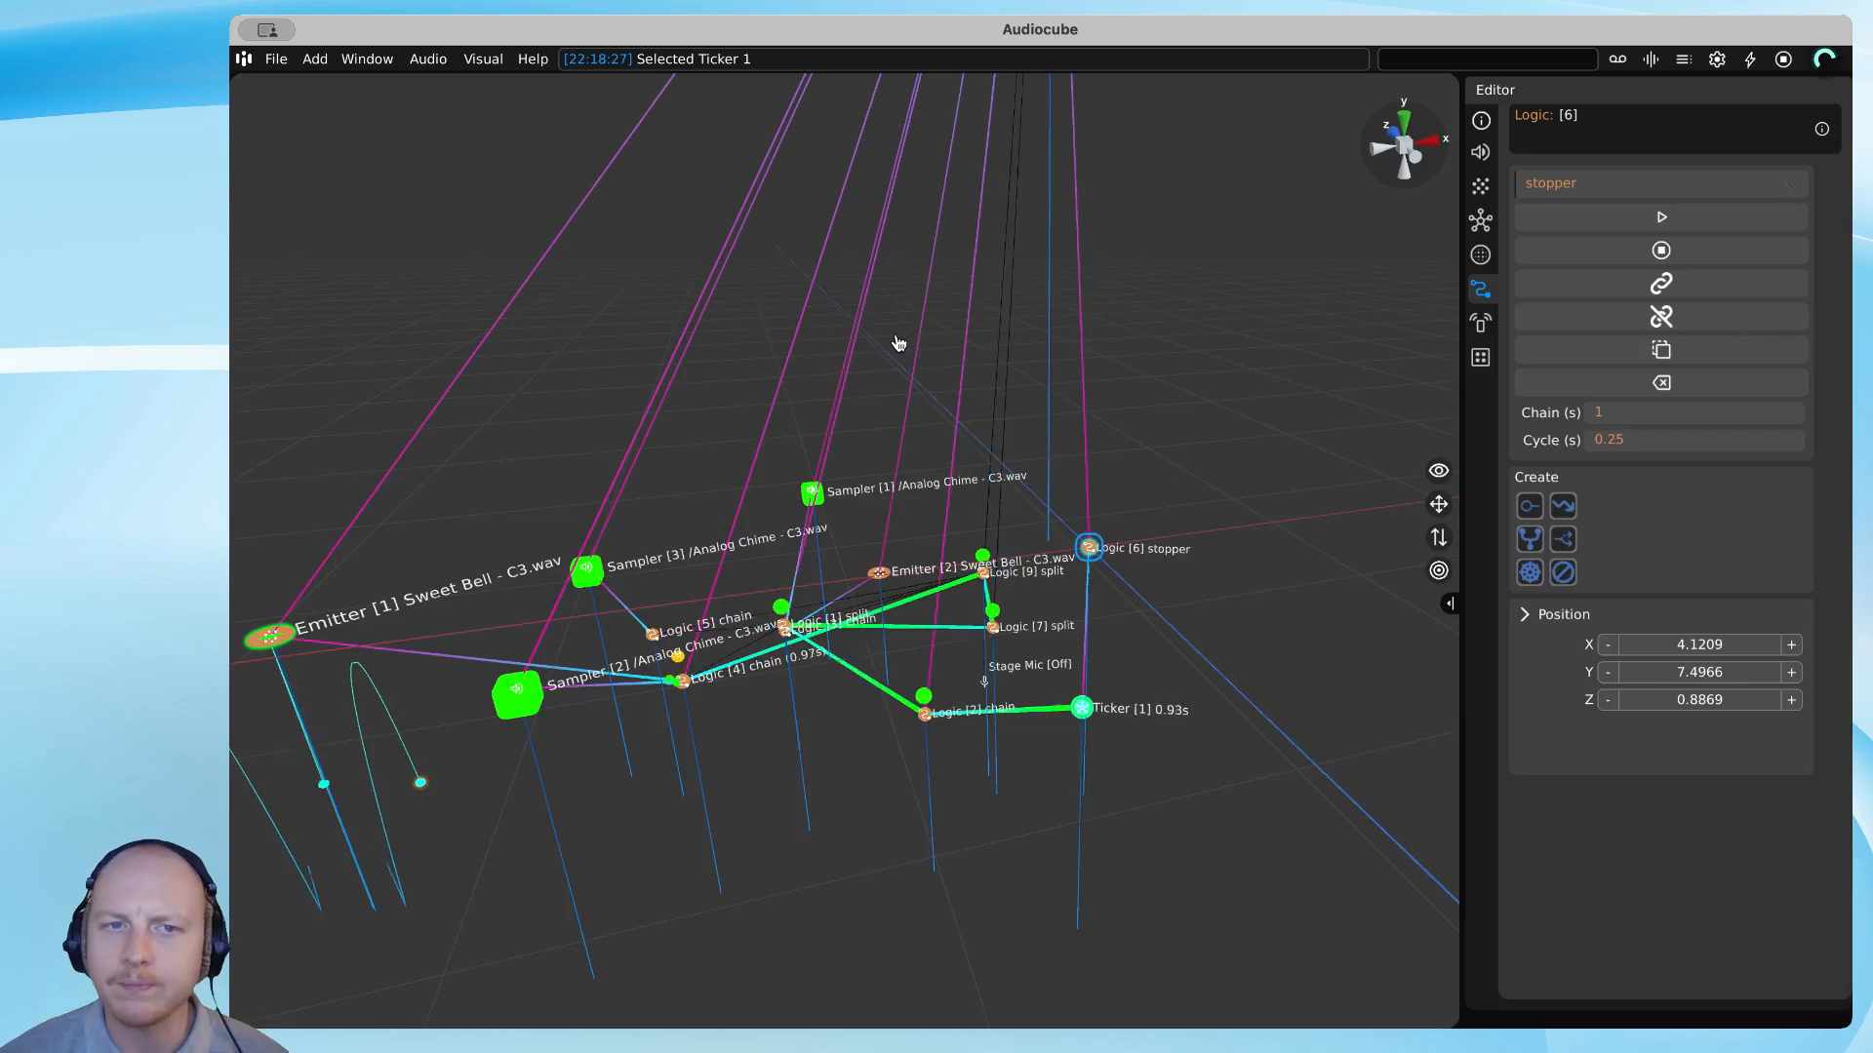